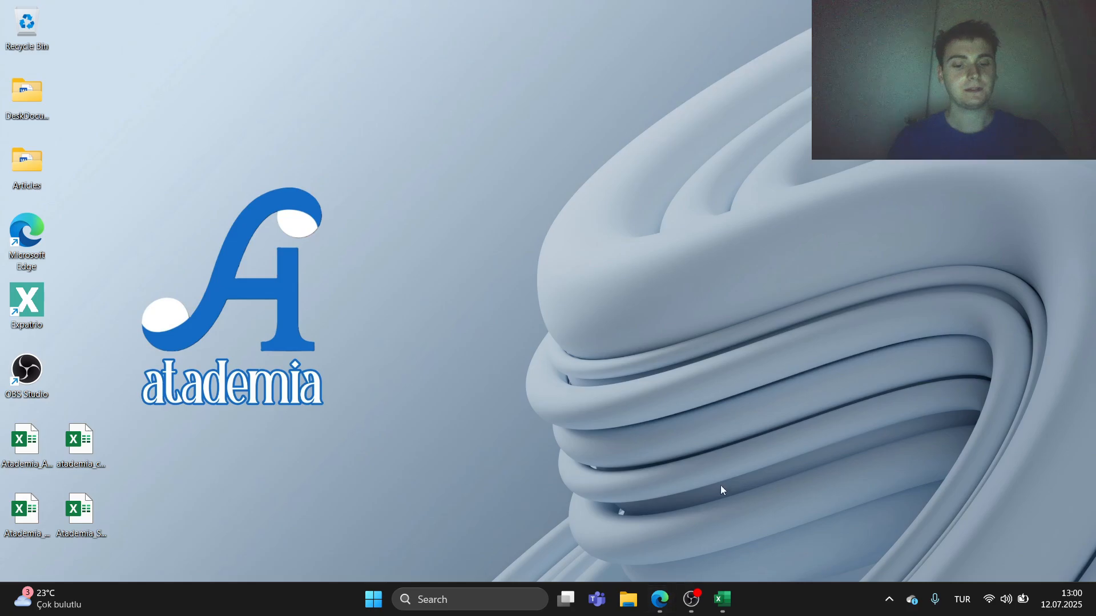
Switch to Edge and review the Google results for "sap analytics cloud trial", looking for SAP's own trial pages.
left_click(665, 602)
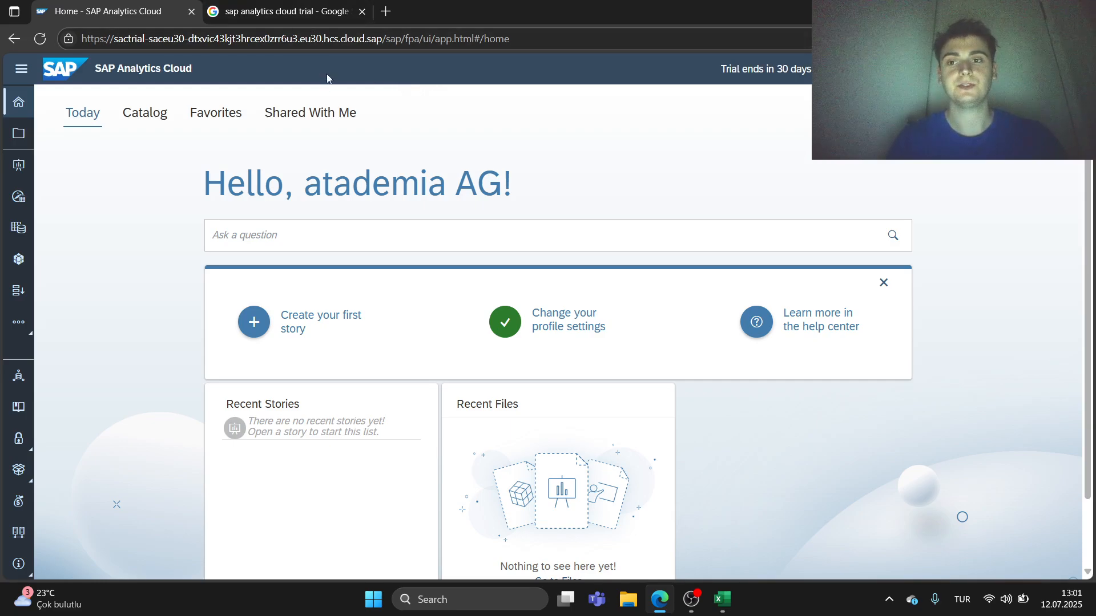
left_click(307, 11)
scroll(308, 126, "up", 10)
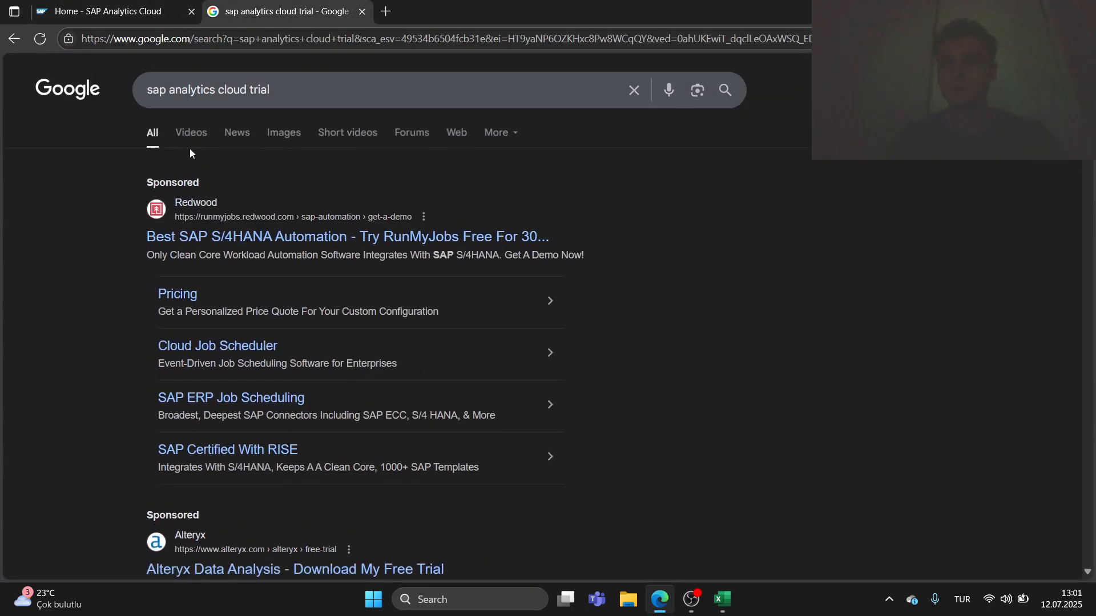
scroll(94, 150, "down", 6)
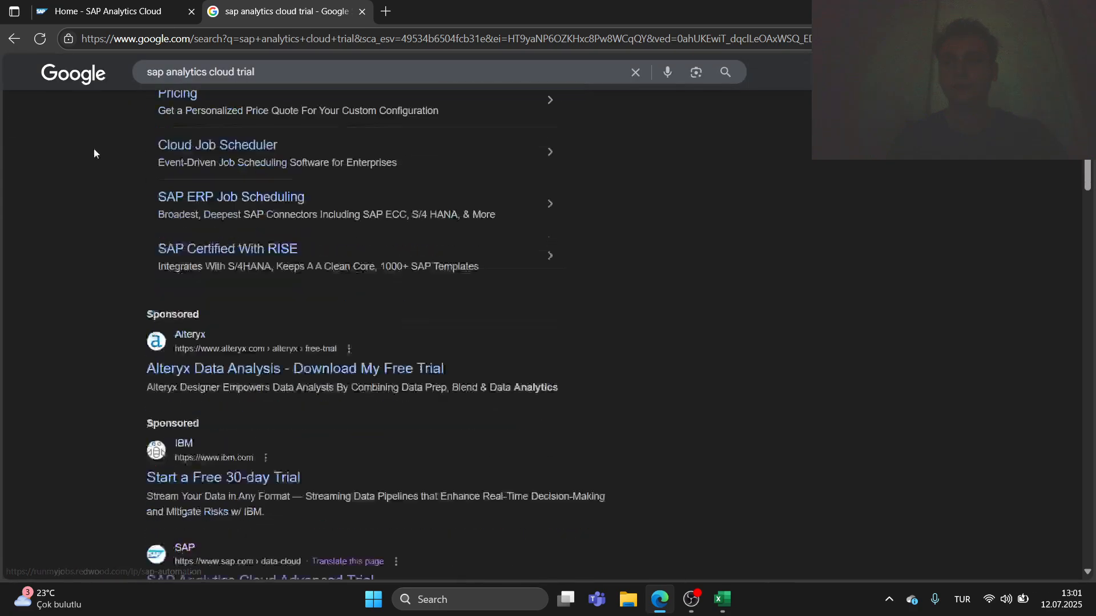
scroll(81, 229, "up", 6)
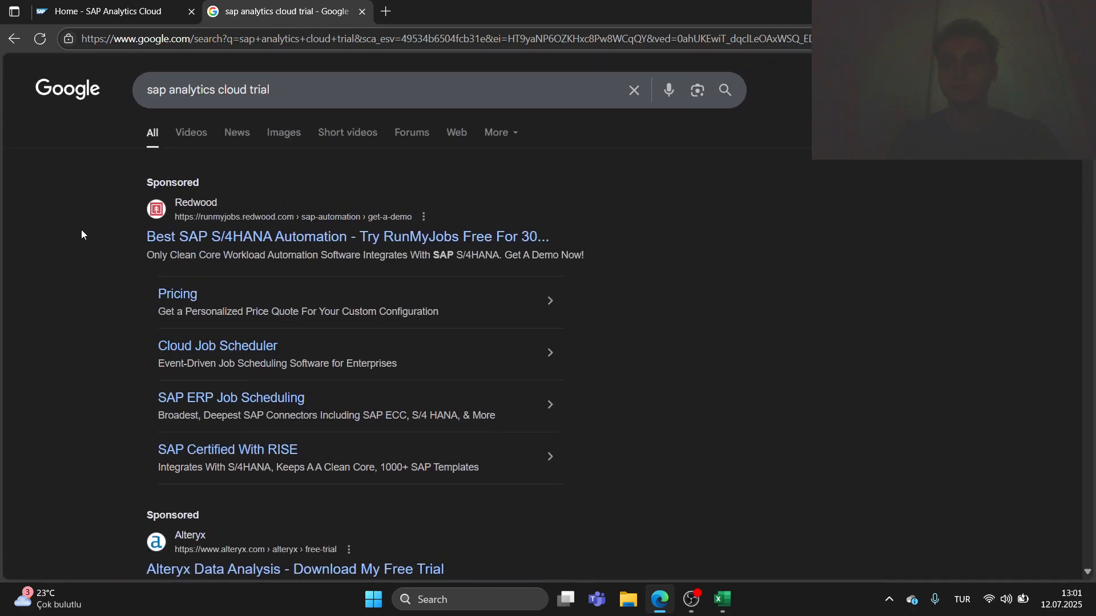
scroll(81, 230, "down", 12)
scroll(81, 230, "up", 6)
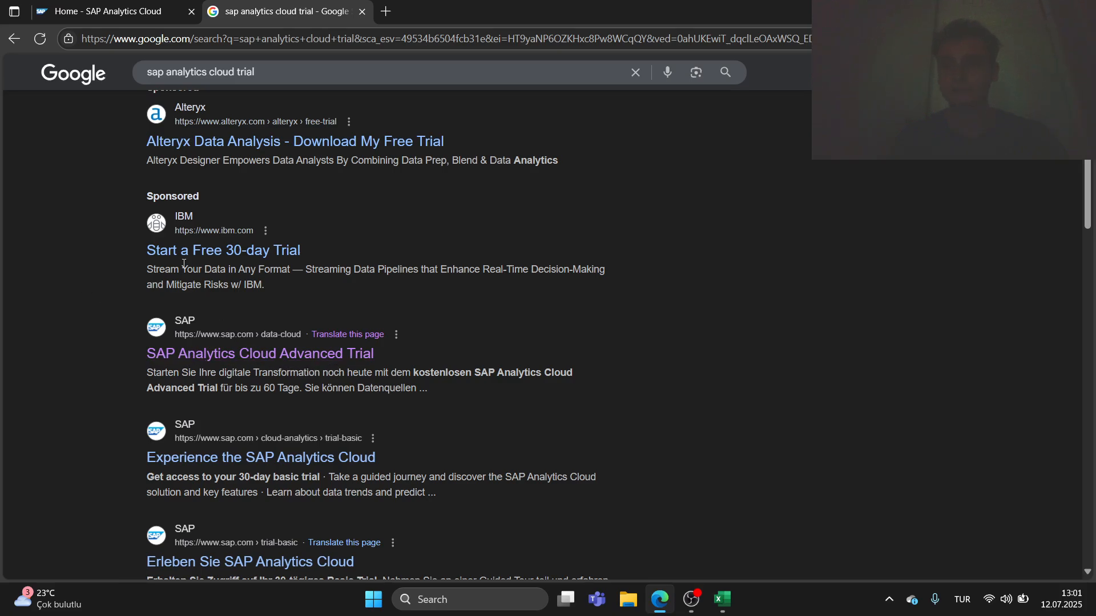
scroll(60, 213, "up", 7)
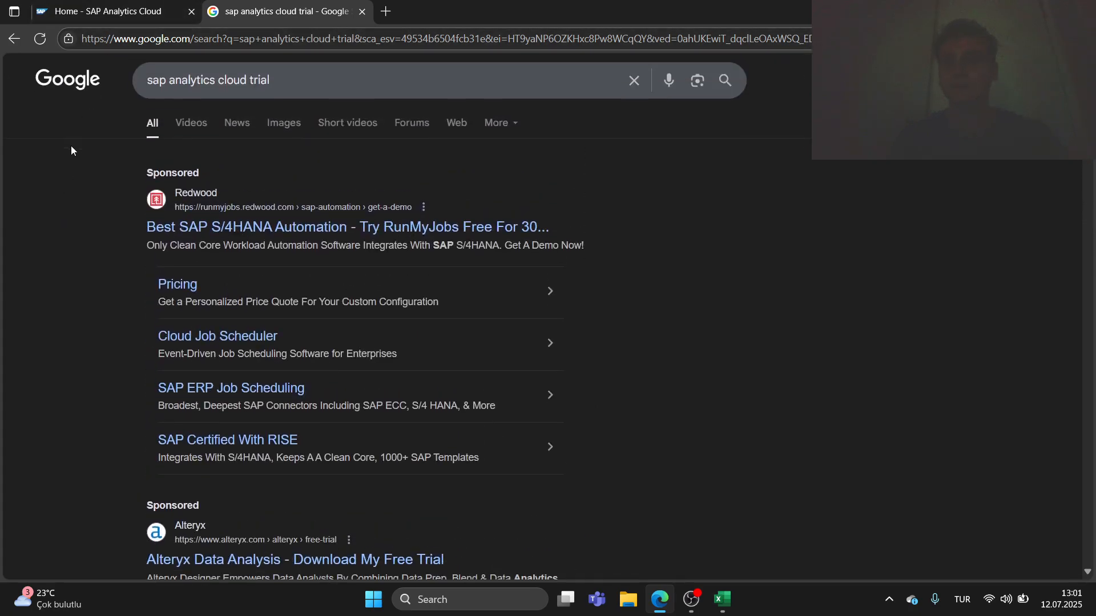
scroll(71, 146, "down", 7)
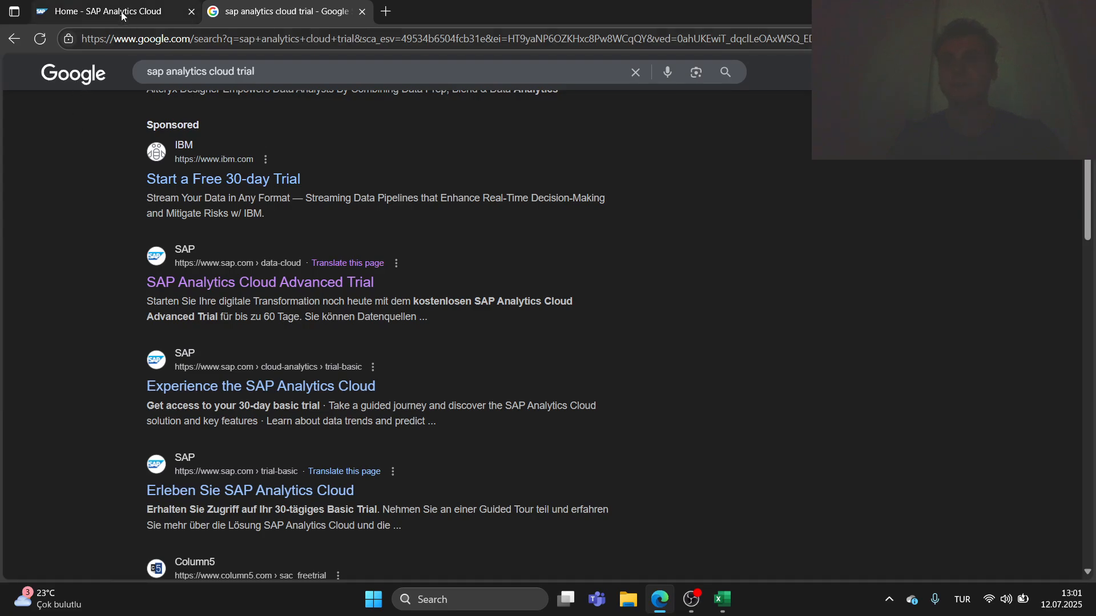
Return to the SAP Analytics Cloud home page, then minimize the browser and bring up the atademia_company workbook in Excel.
left_click(97, 11)
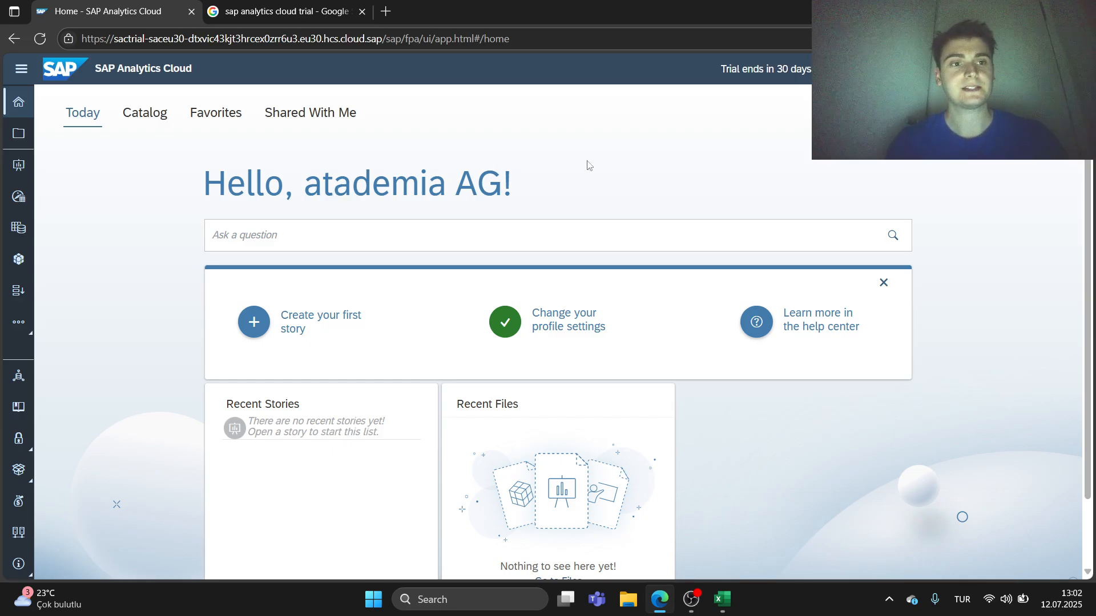
left_click(1014, 10)
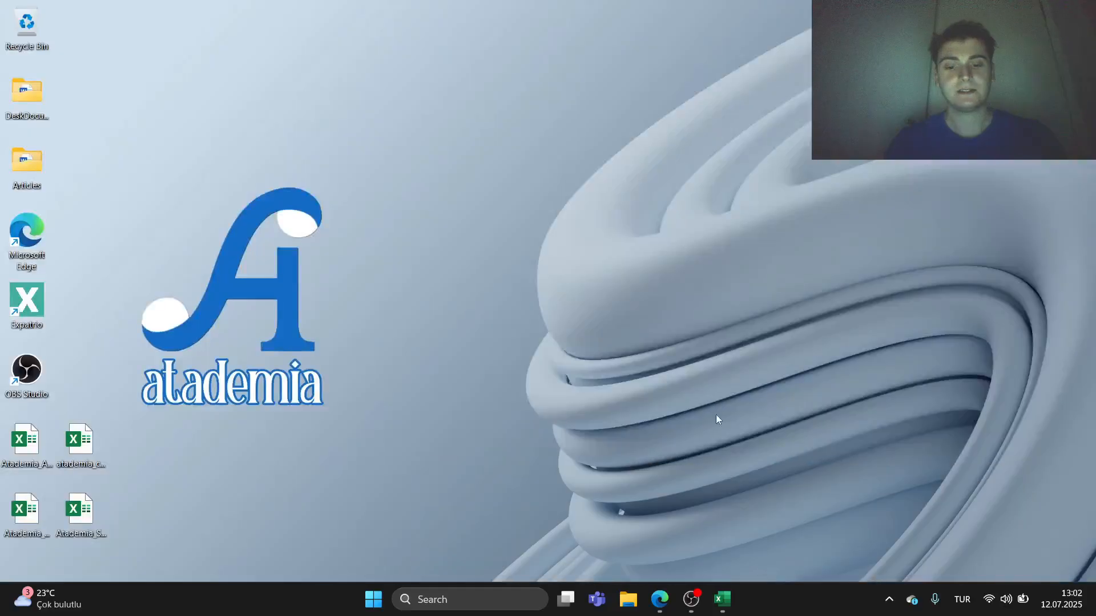
mouse_move(736, 606)
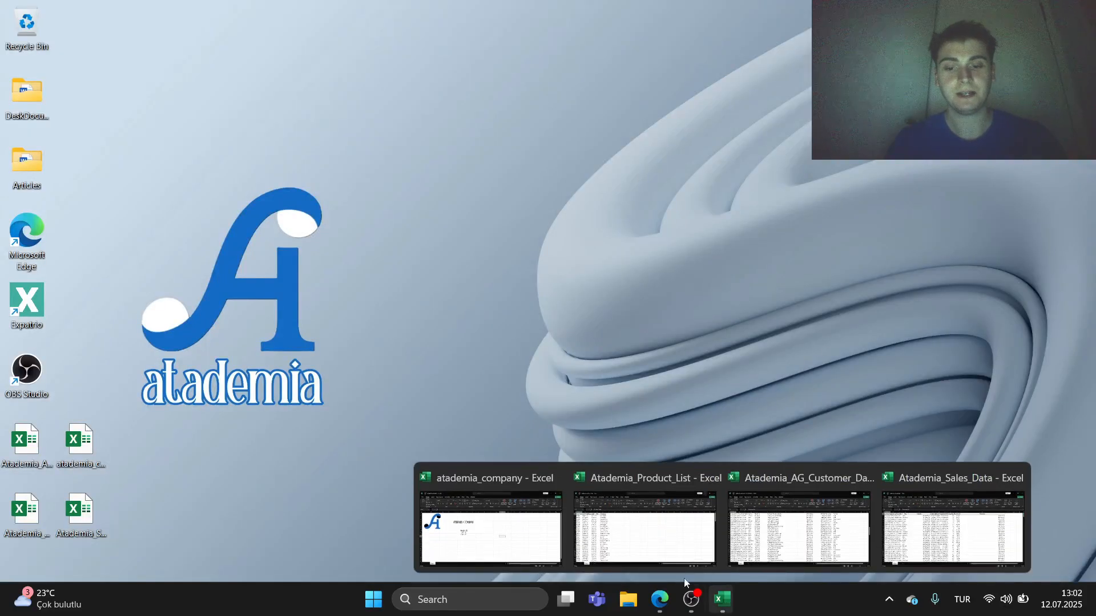
left_click(517, 533)
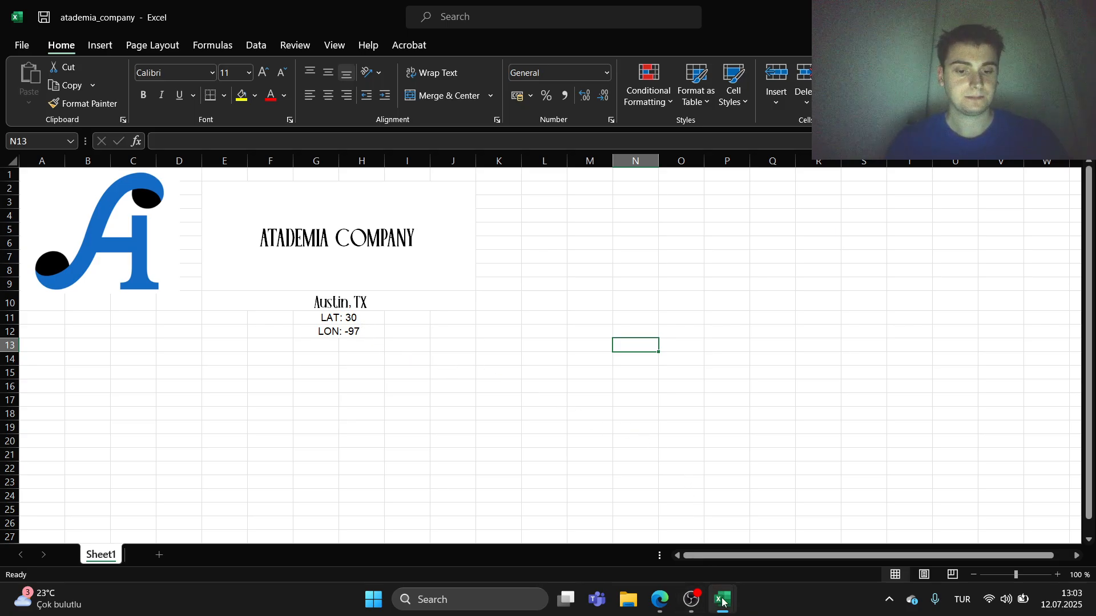
Switch to the Atademia_Product_List workbook and widen the Product Code and Product Name columns to fit their contents.
mouse_move(723, 601)
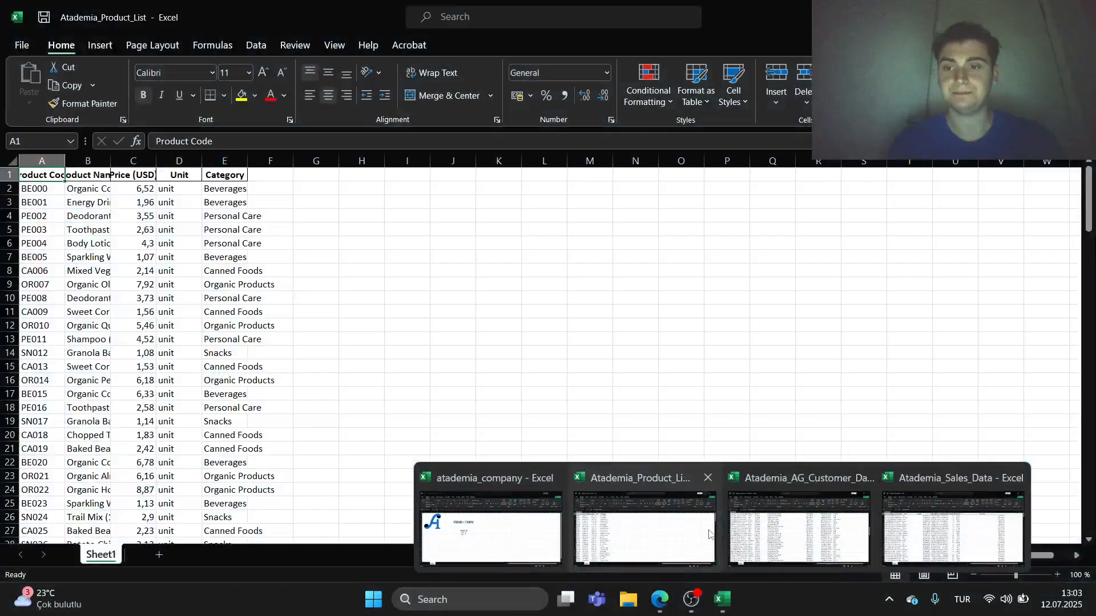
left_click(709, 534)
left_click_drag(65, 162, 304, 164)
scroll(103, 227, "down", 15)
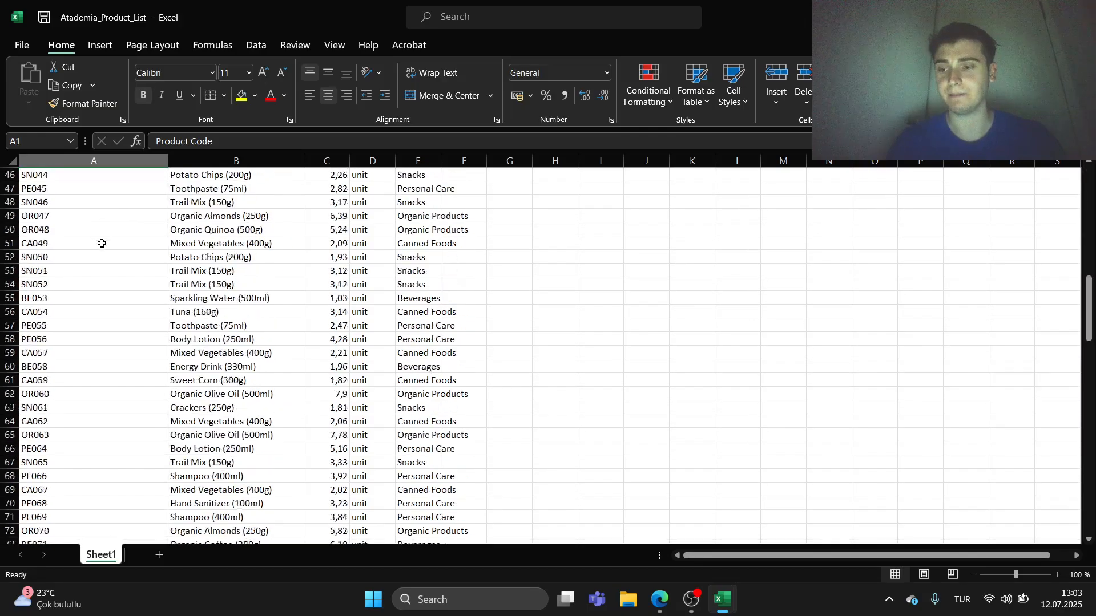
scroll(103, 251, "down", 12)
scroll(101, 286, "up", 11)
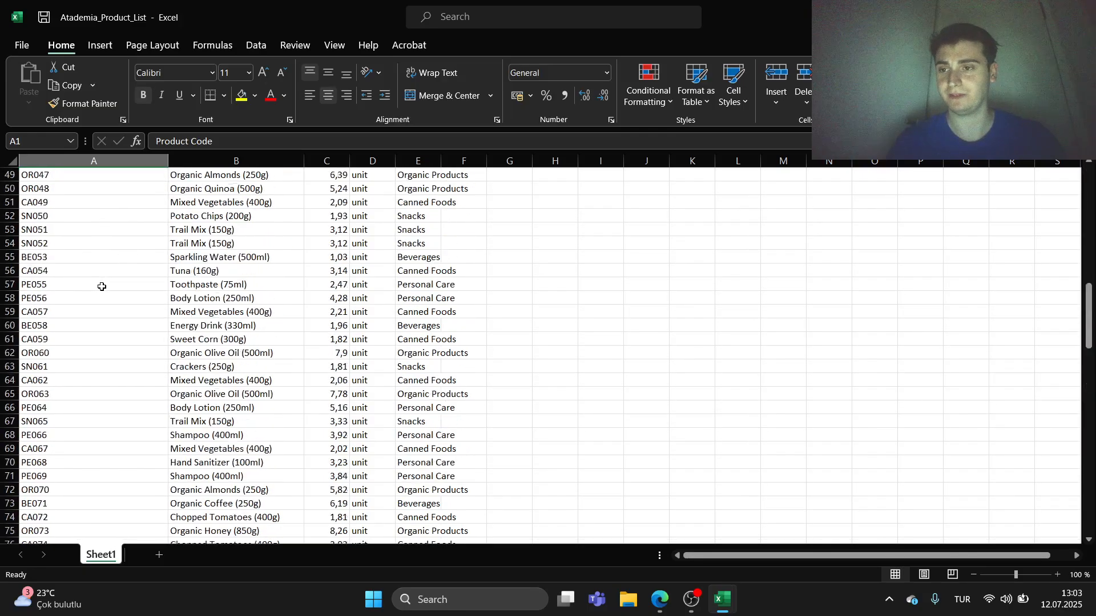
scroll(102, 287, "up", 16)
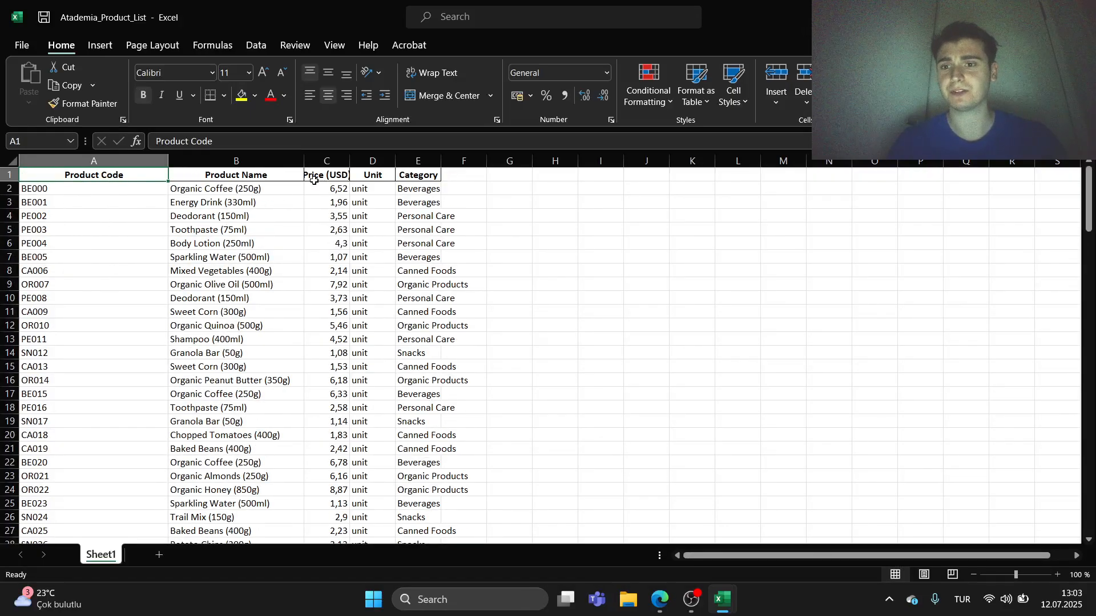
Widen the Price (USD), Unit and Category columns of the product list so their headers and entries fit.
left_click_drag(350, 161, 514, 160)
scroll(444, 241, "down", 4)
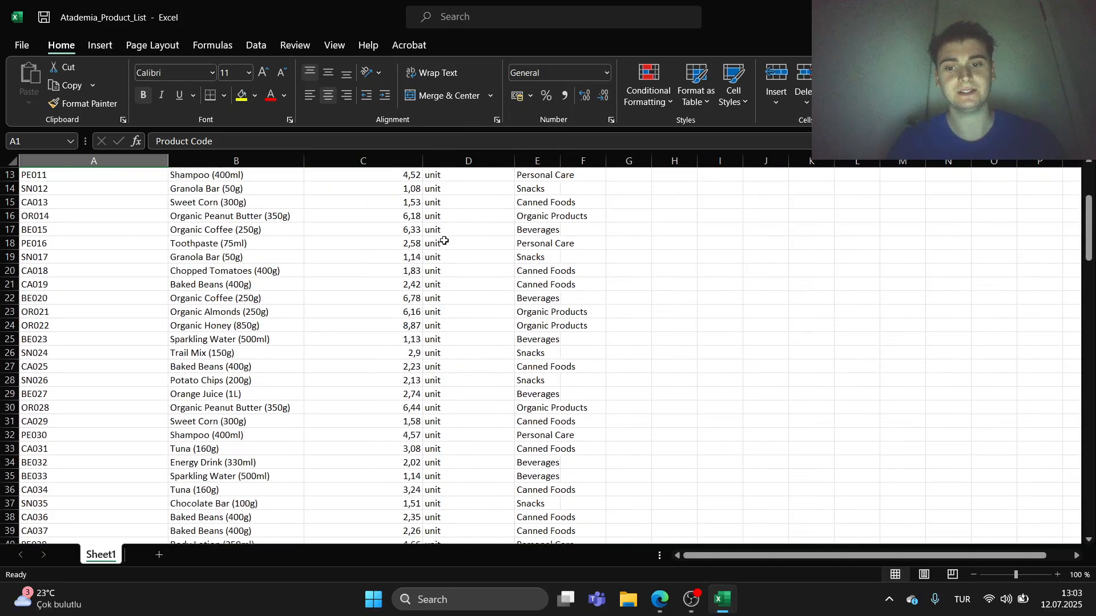
scroll(444, 240, "down", 6)
scroll(444, 243, "up", 10)
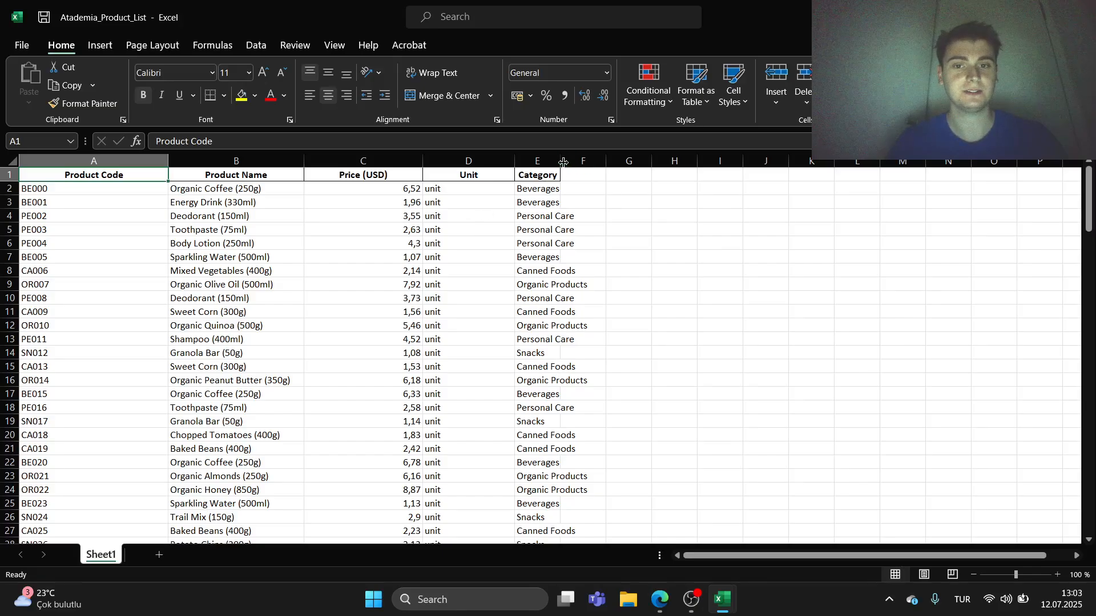
left_click_drag(563, 162, 619, 162)
scroll(559, 208, "down", 3)
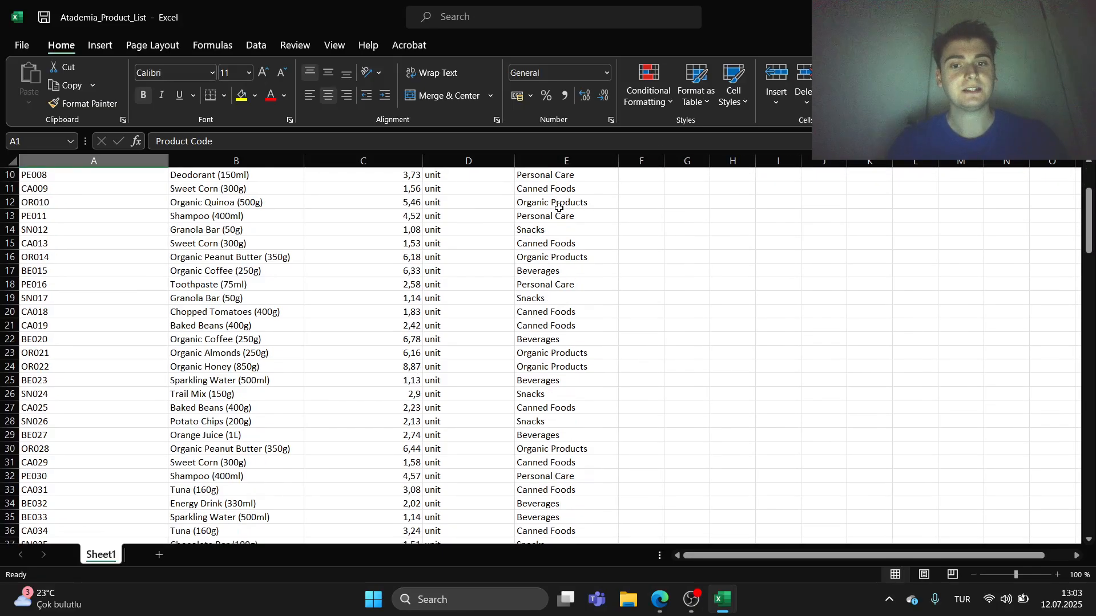
scroll(558, 209, "up", 3)
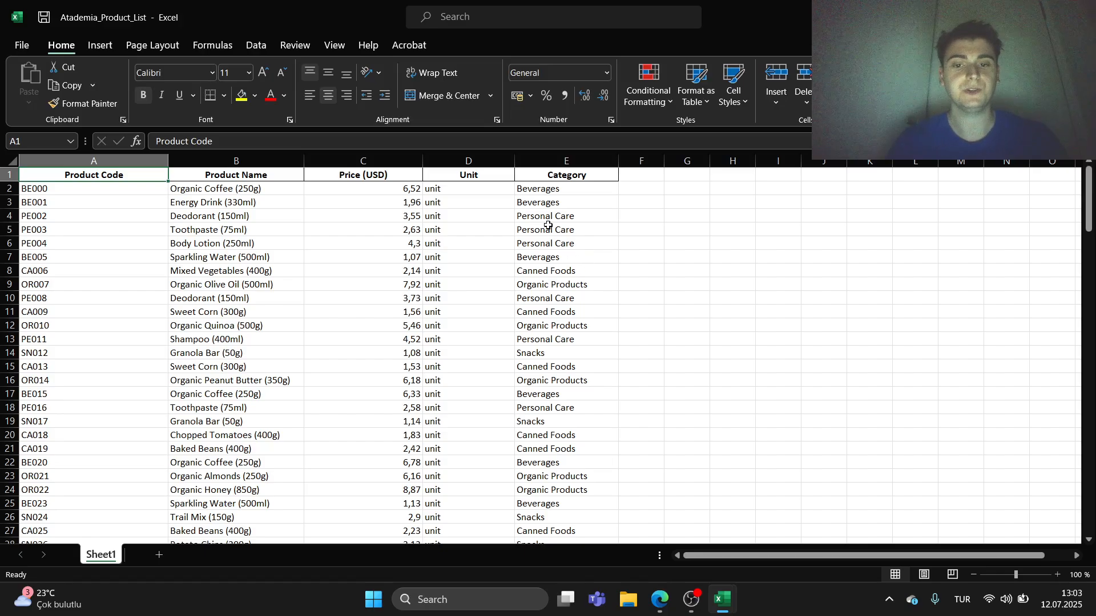
scroll(548, 225, "down", 3)
scroll(349, 303, "up", 3)
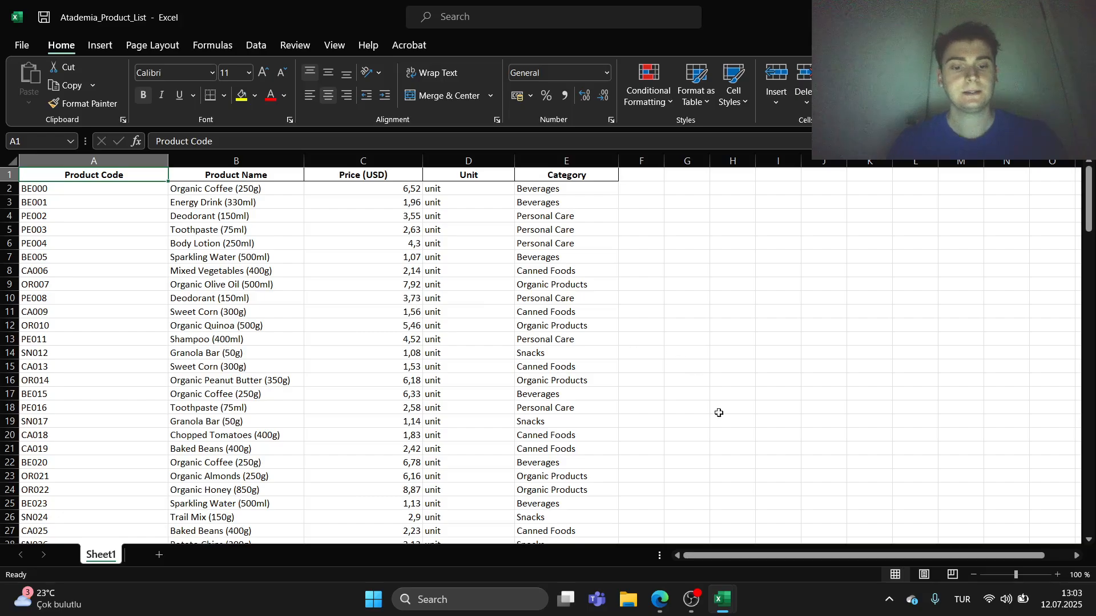
Switch to the Atademia_AG_Customer_Dataset workbook and widen the Customer ID, Customer Name, Country and City columns.
mouse_move(724, 605)
left_click(799, 528)
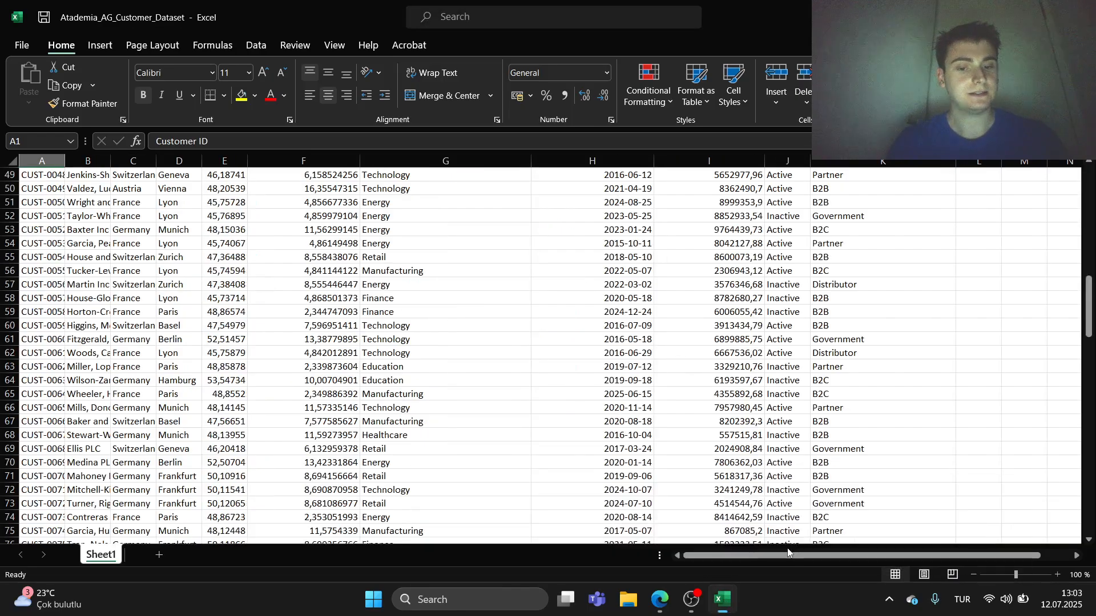
scroll(423, 404, "up", 16)
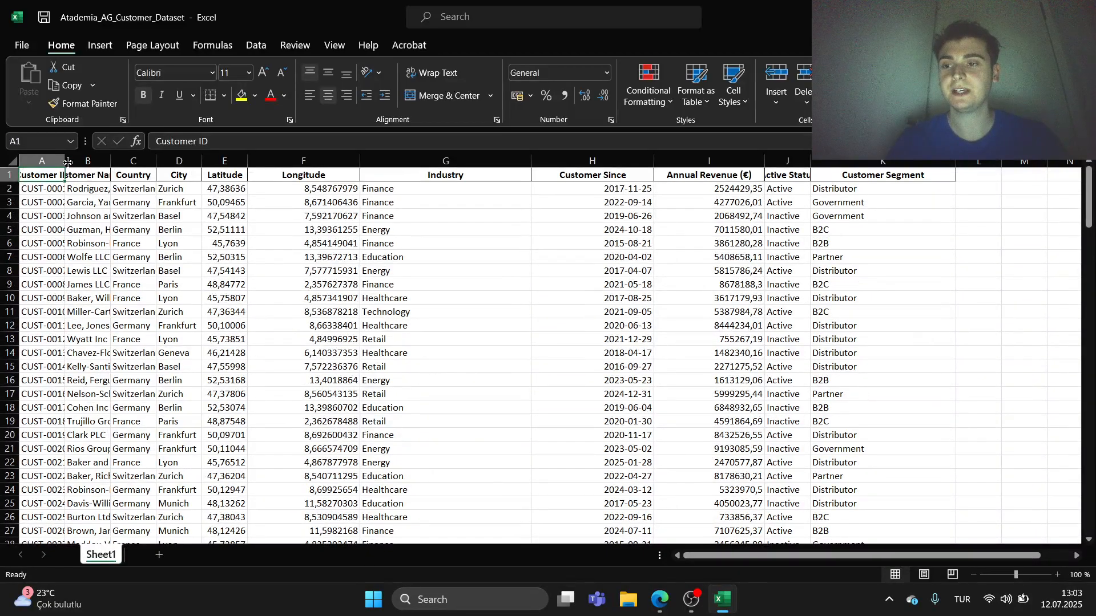
left_click_drag(65, 161, 227, 171)
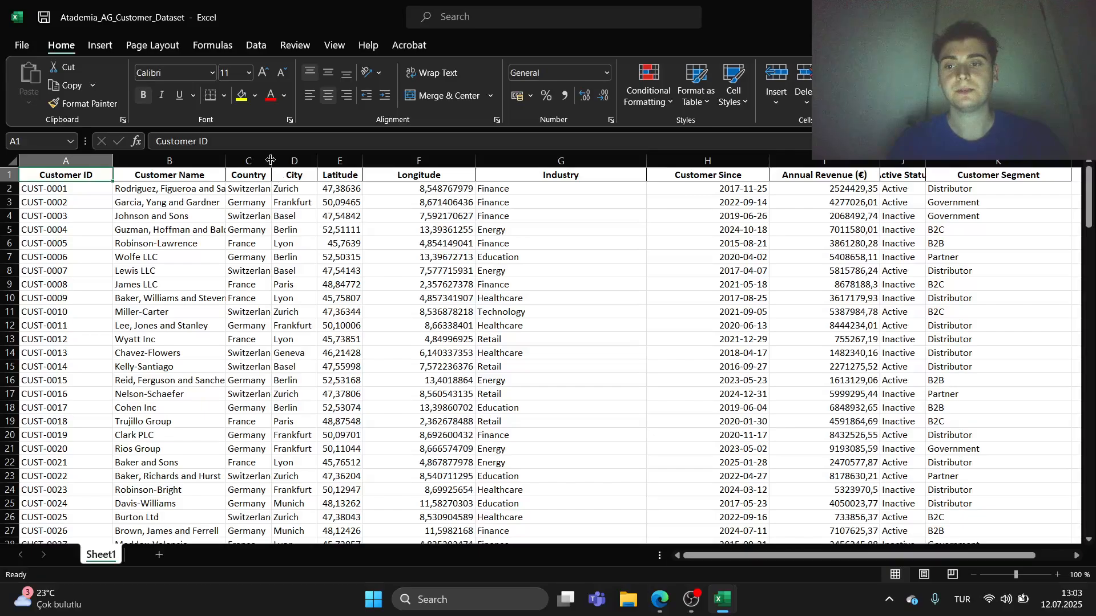
left_click_drag(271, 161, 416, 162)
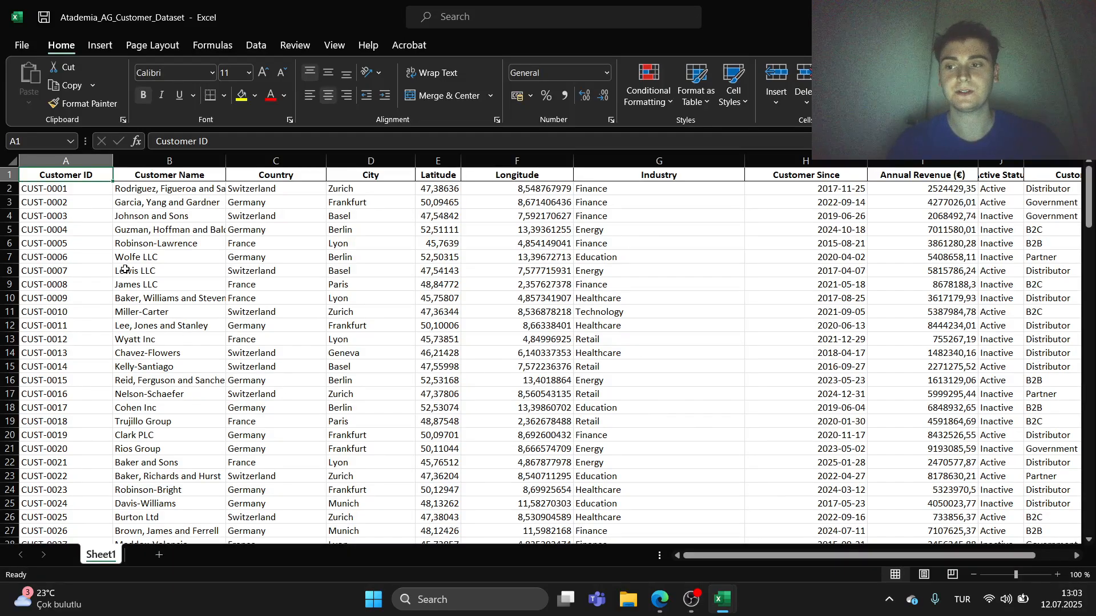
Examine the customer dataset's records, from the ID, name, country and city columns across to Customer Segment.
scroll(110, 239, "down", 11)
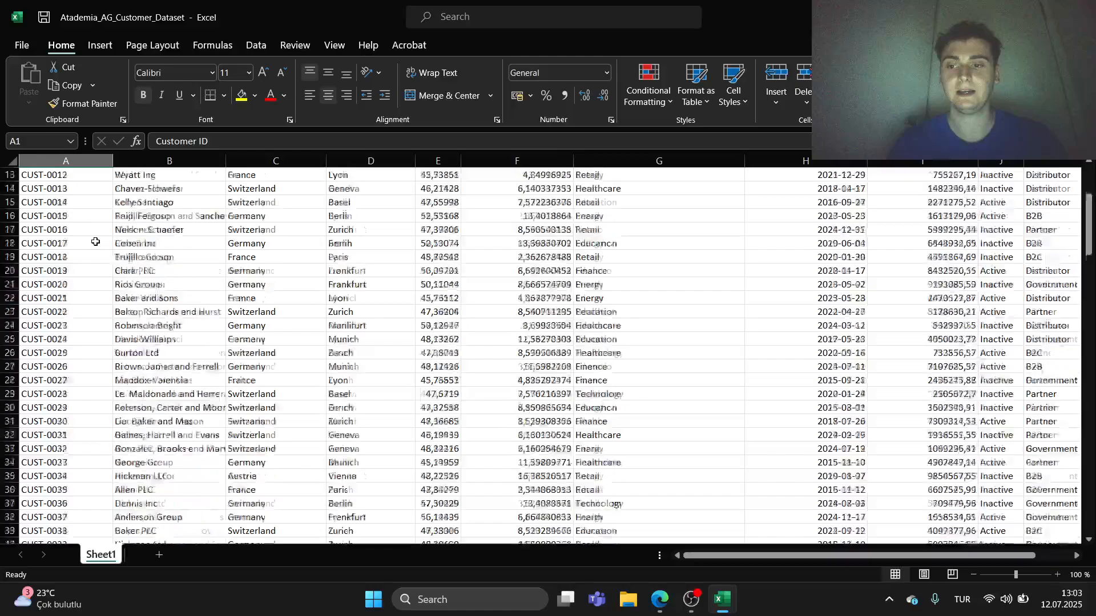
scroll(94, 246, "down", 5)
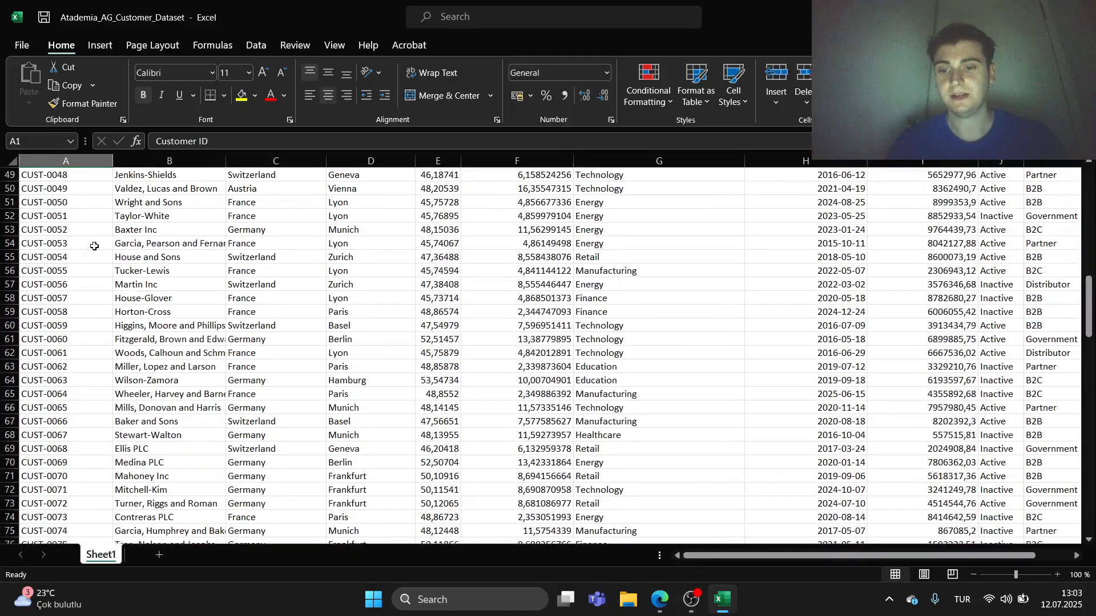
scroll(131, 343, "down", 5)
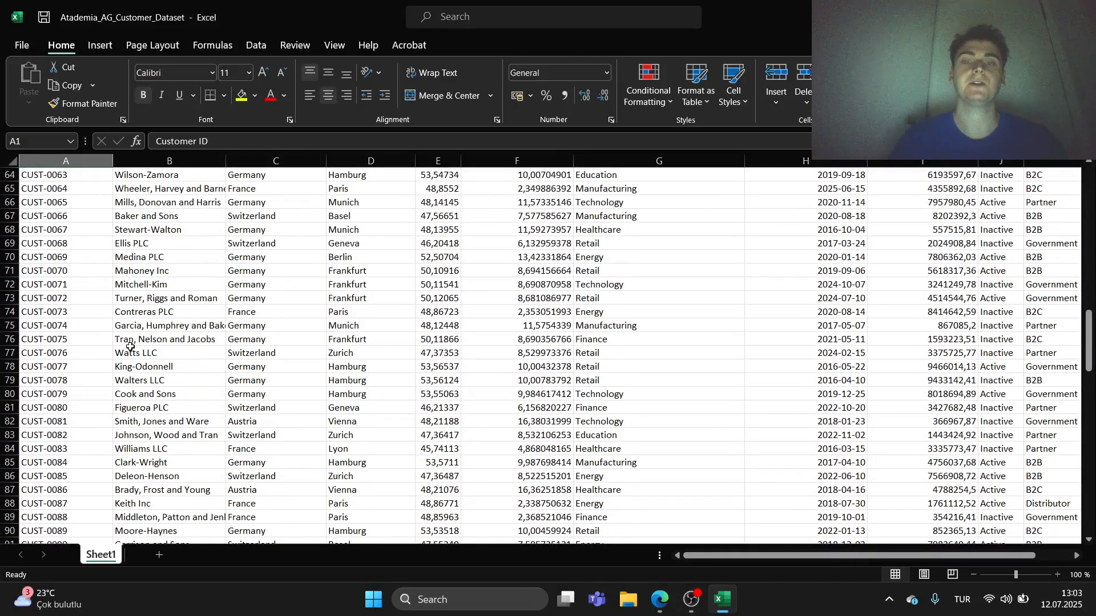
scroll(109, 351, "up", 18)
scroll(73, 267, "up", 3)
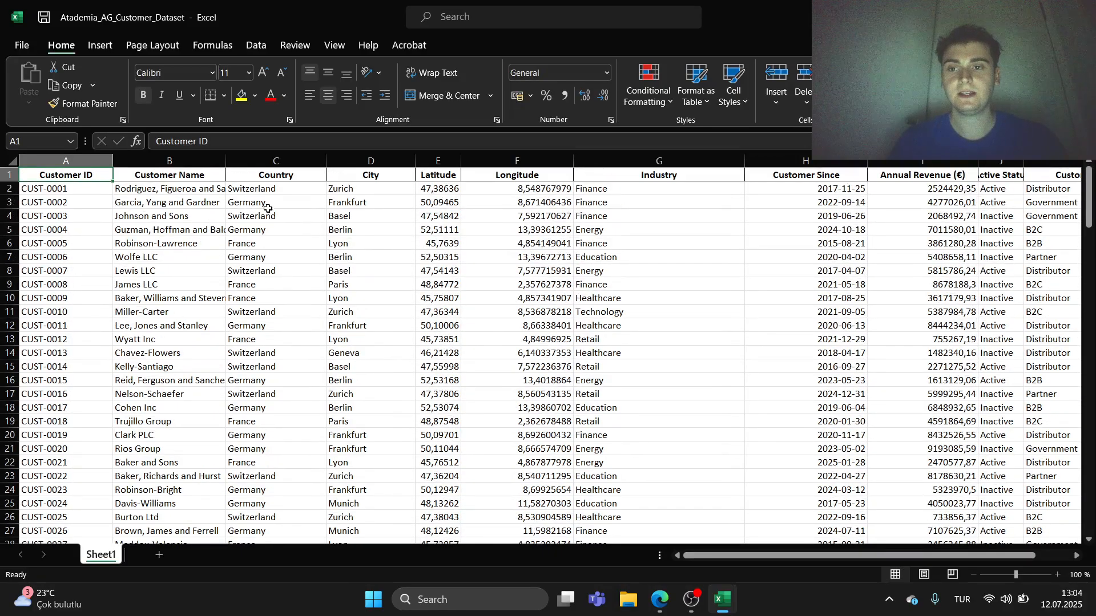
scroll(268, 209, "down", 5)
scroll(255, 246, "down", 5)
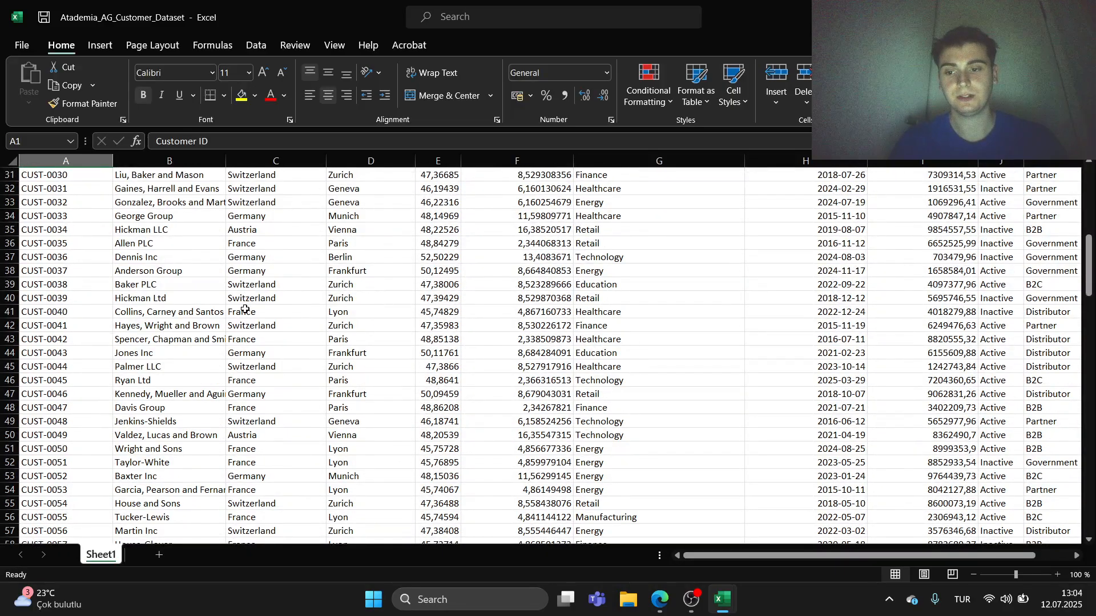
scroll(241, 311, "down", 4)
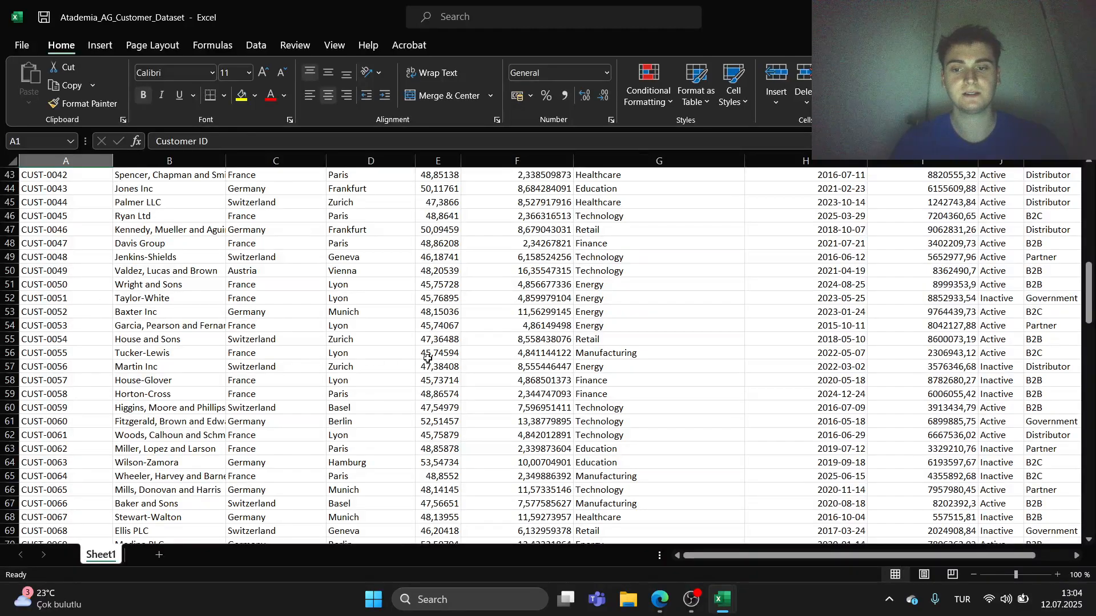
scroll(379, 355, "up", 12)
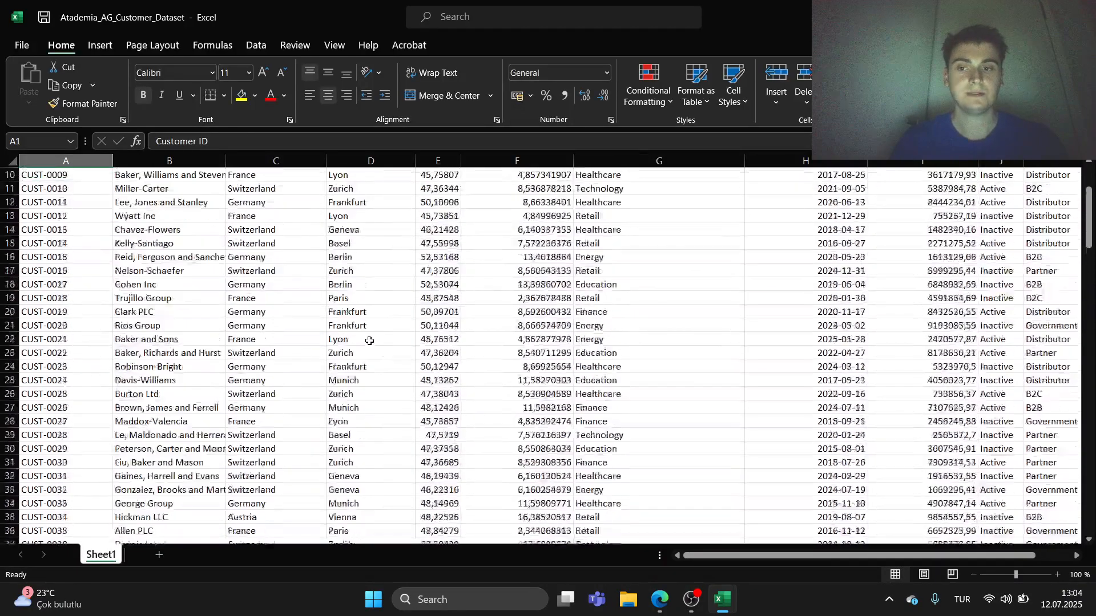
scroll(363, 324, "up", 2)
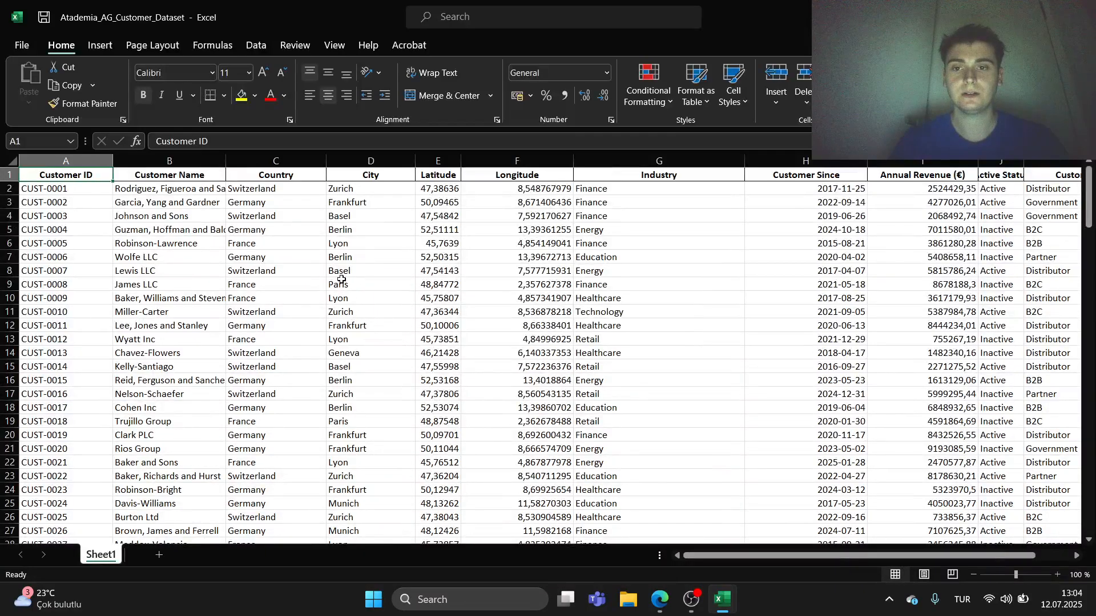
scroll(357, 271, "down", 4)
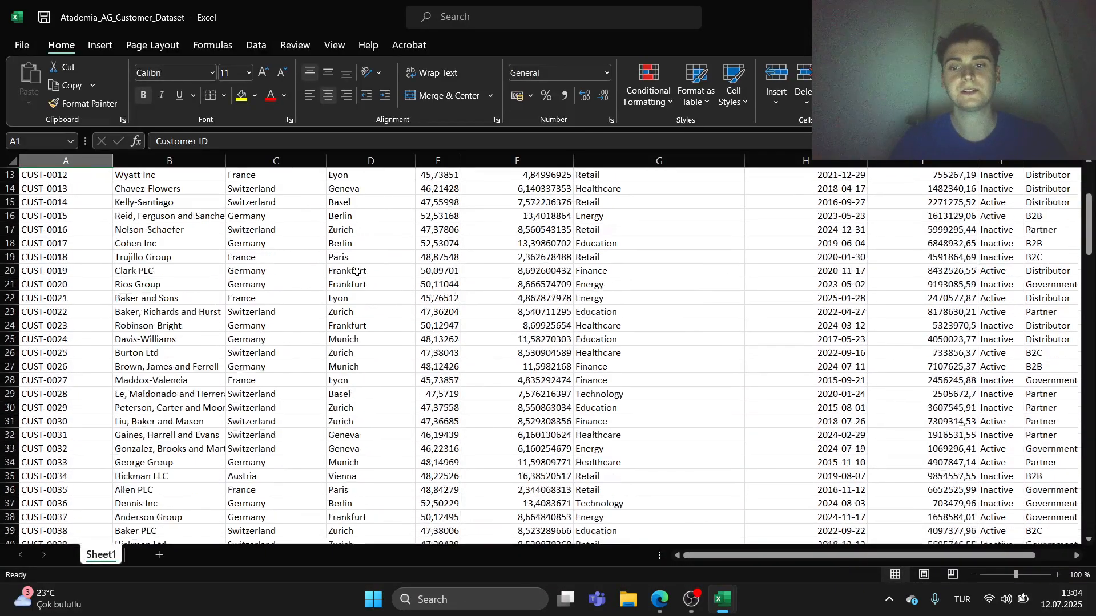
scroll(357, 273, "up", 4)
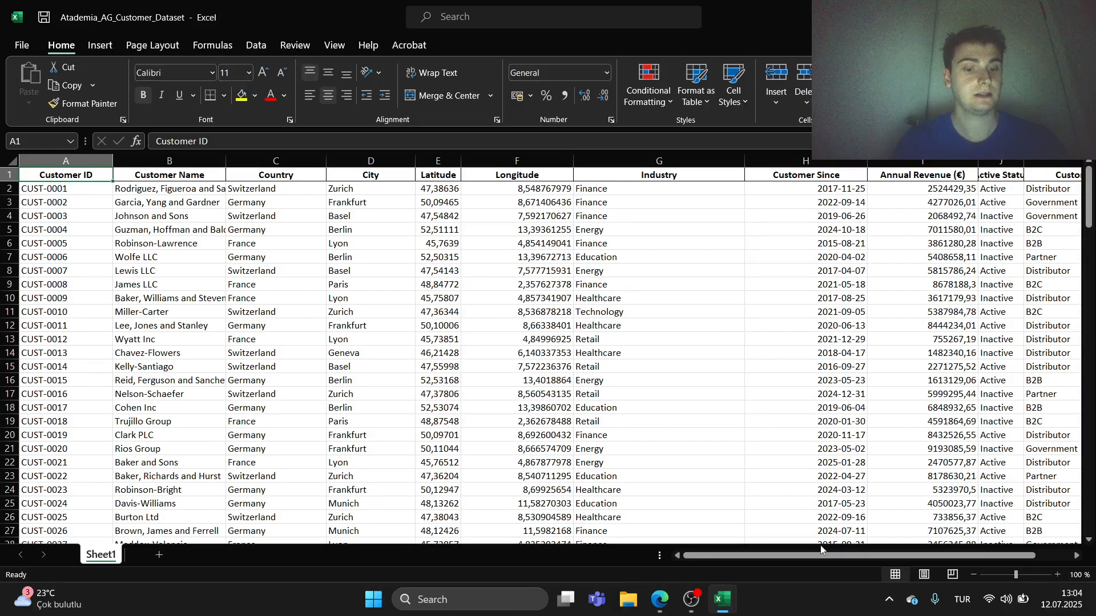
left_click_drag(823, 558, 860, 558)
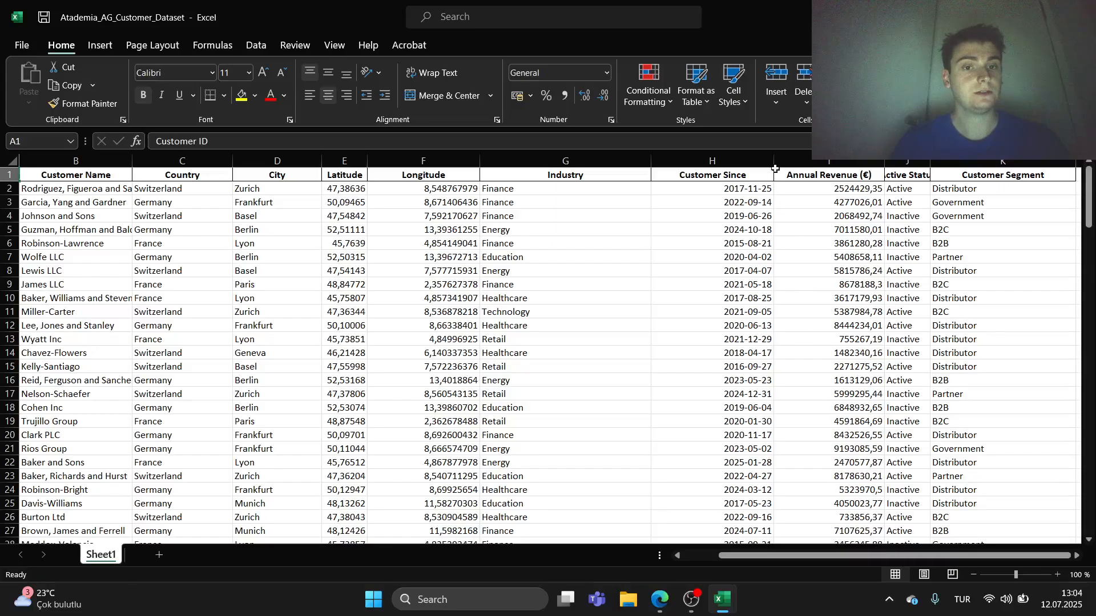
Widen the Customer Since, Annual Revenue (€) and Active Status columns of the customer dataset so their headers fit.
left_click_drag(775, 161, 815, 162)
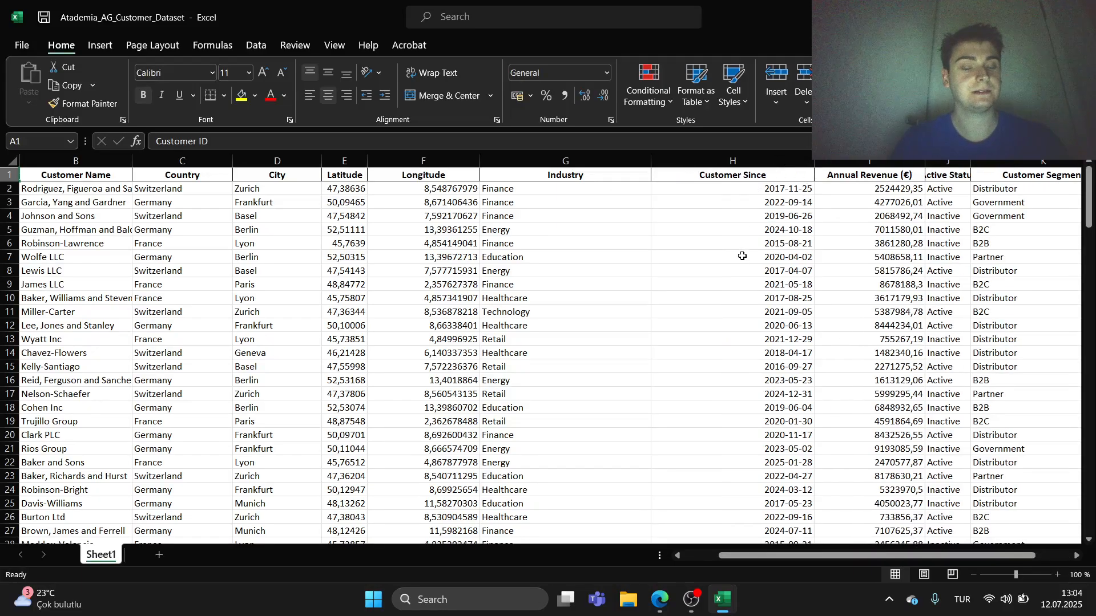
scroll(739, 261, "down", 4)
scroll(739, 262, "down", 12)
scroll(708, 286, "up", 18)
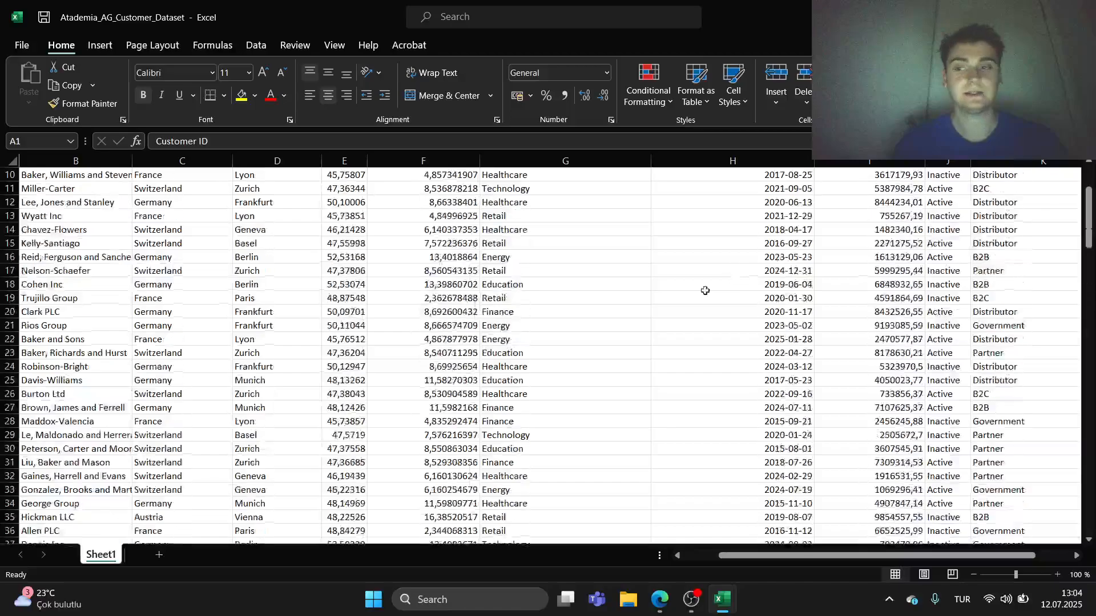
left_click_drag(816, 560, 872, 559)
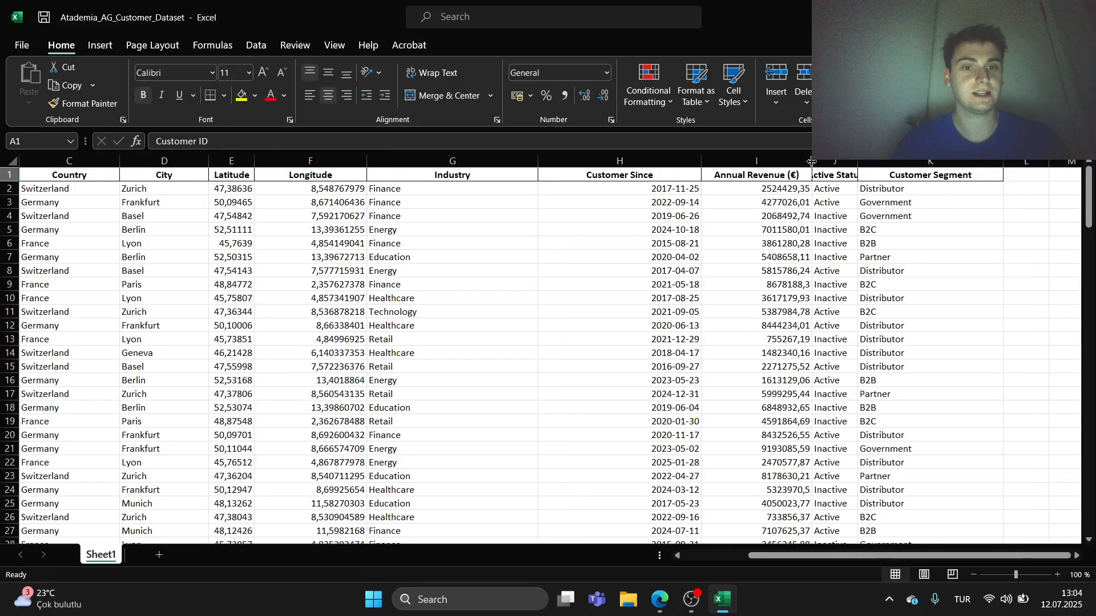
left_click_drag(812, 162, 938, 163)
left_click_drag(904, 556, 932, 551)
Examine the Active Status and Customer Segment entries down the customer records.
scroll(749, 214, "down", 3)
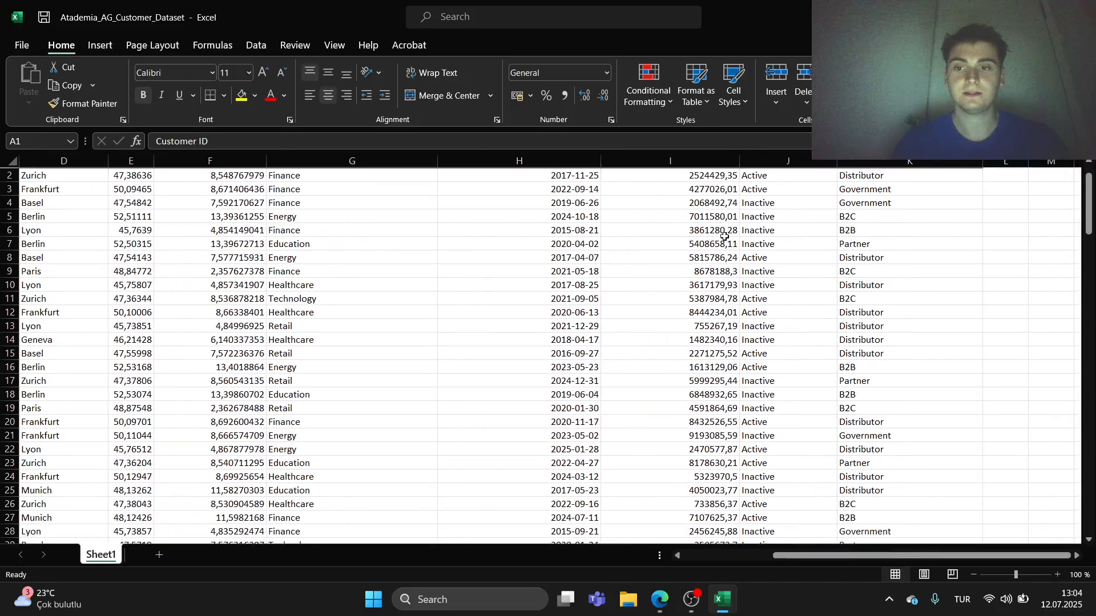
scroll(774, 273, "up", 3)
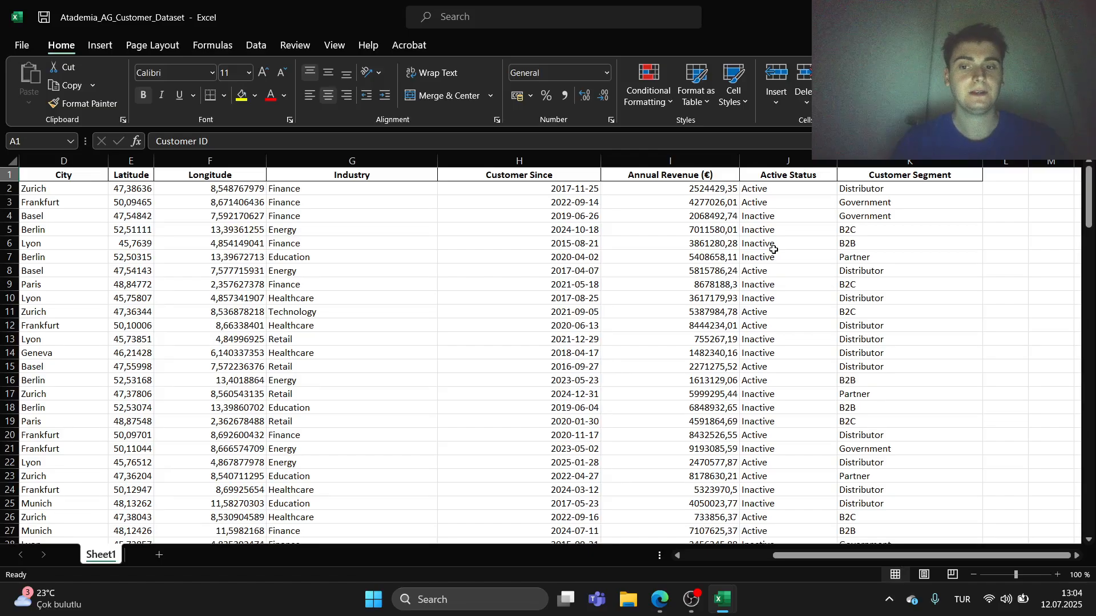
scroll(776, 280, "down", 5)
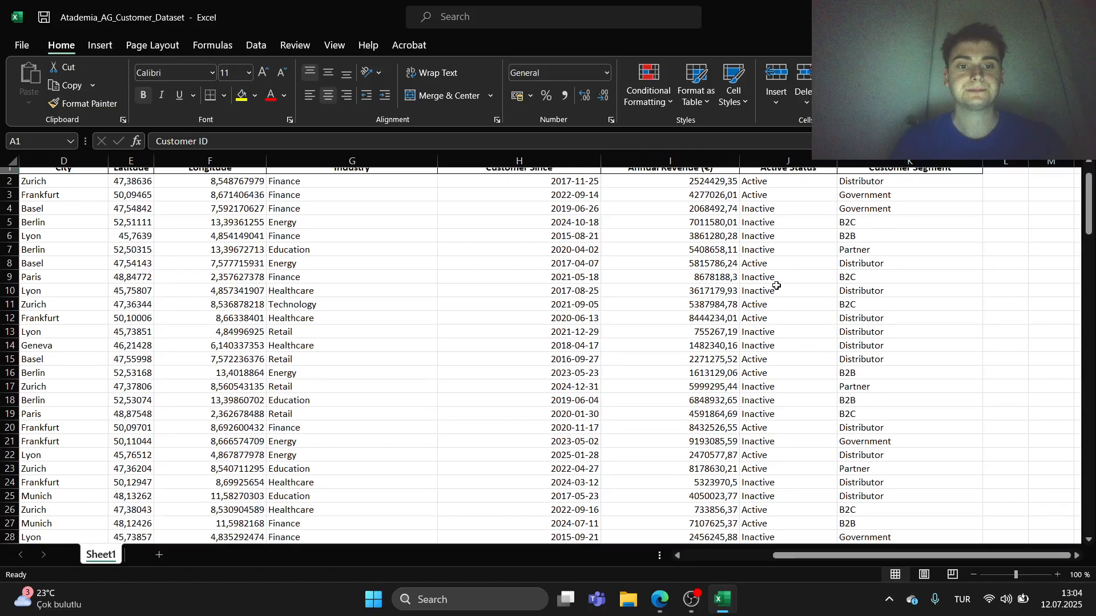
scroll(776, 285, "down", 10)
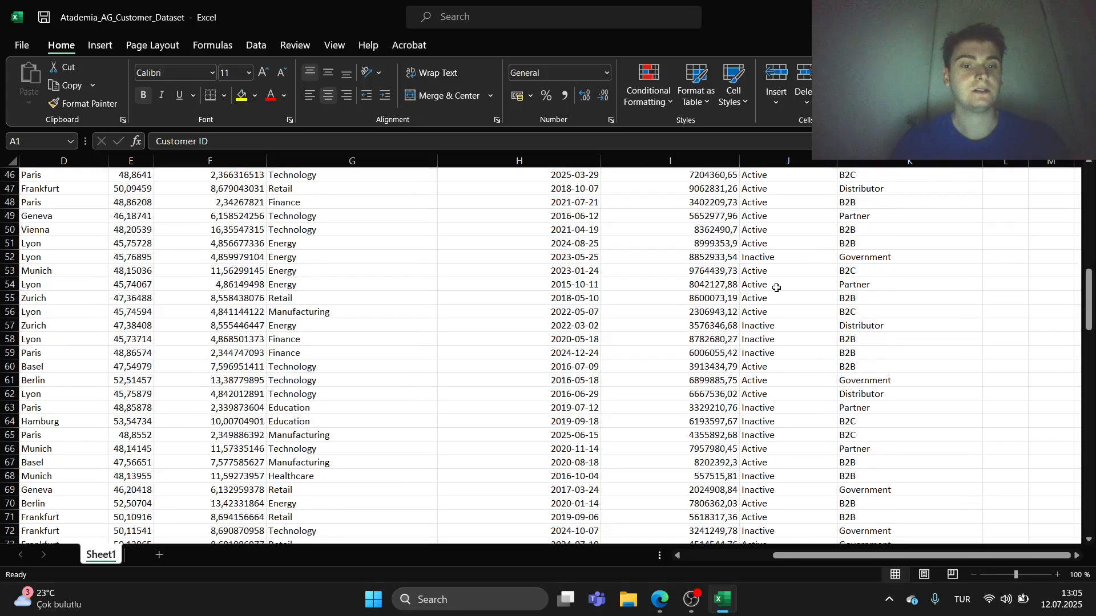
scroll(776, 290, "up", 15)
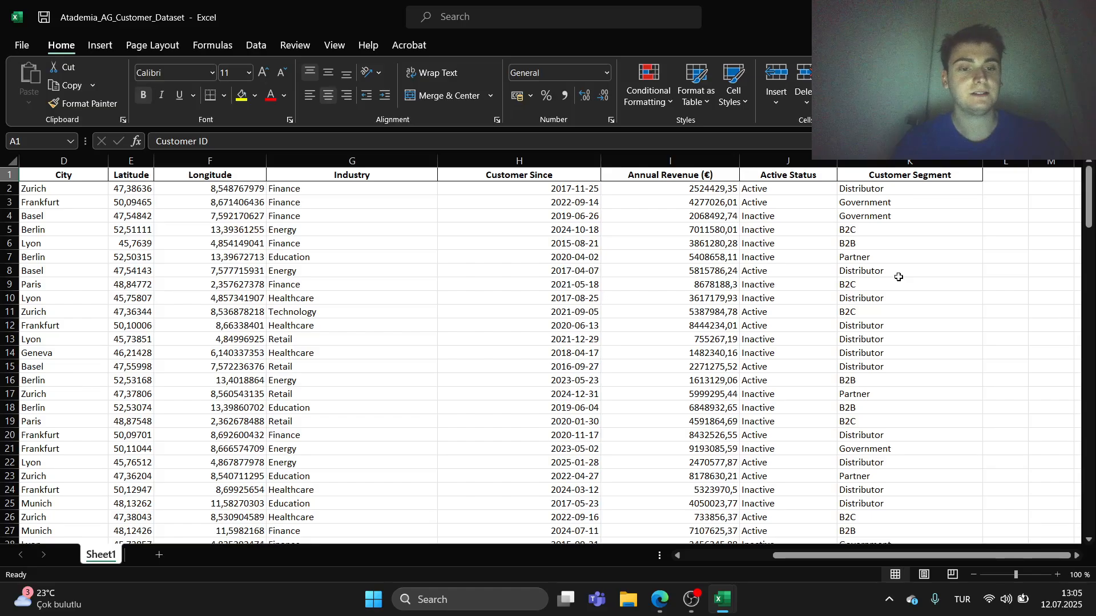
scroll(898, 337, "down", 5)
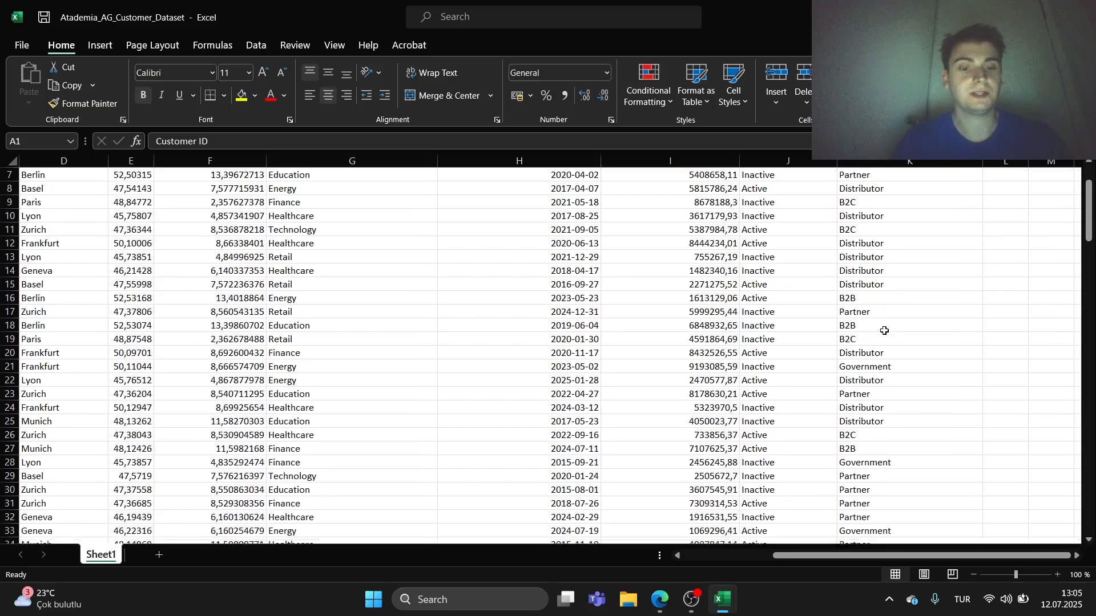
scroll(884, 332, "down", 6)
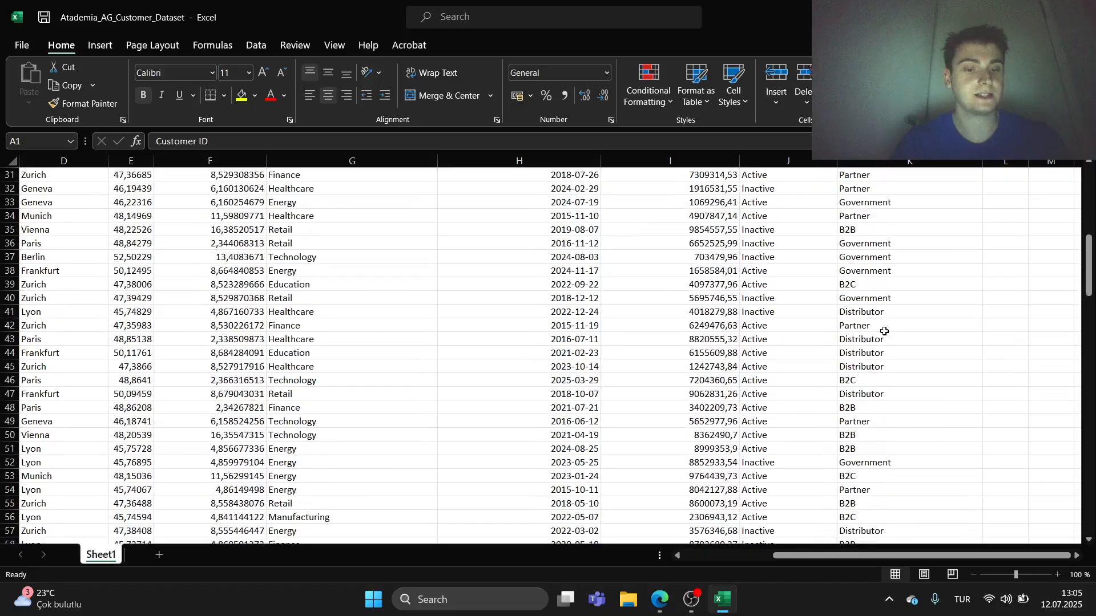
scroll(884, 332, "down", 4)
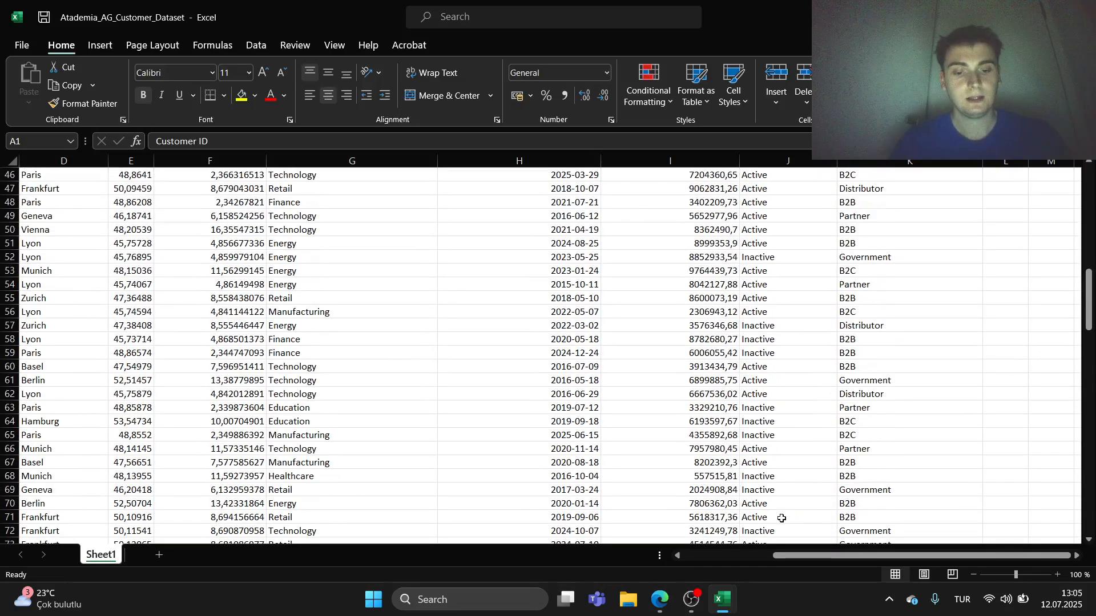
Switch to the Atademia_Sales_Data workbook and widen the Customer ID and Customer Name columns to fit their contents.
left_click(720, 599)
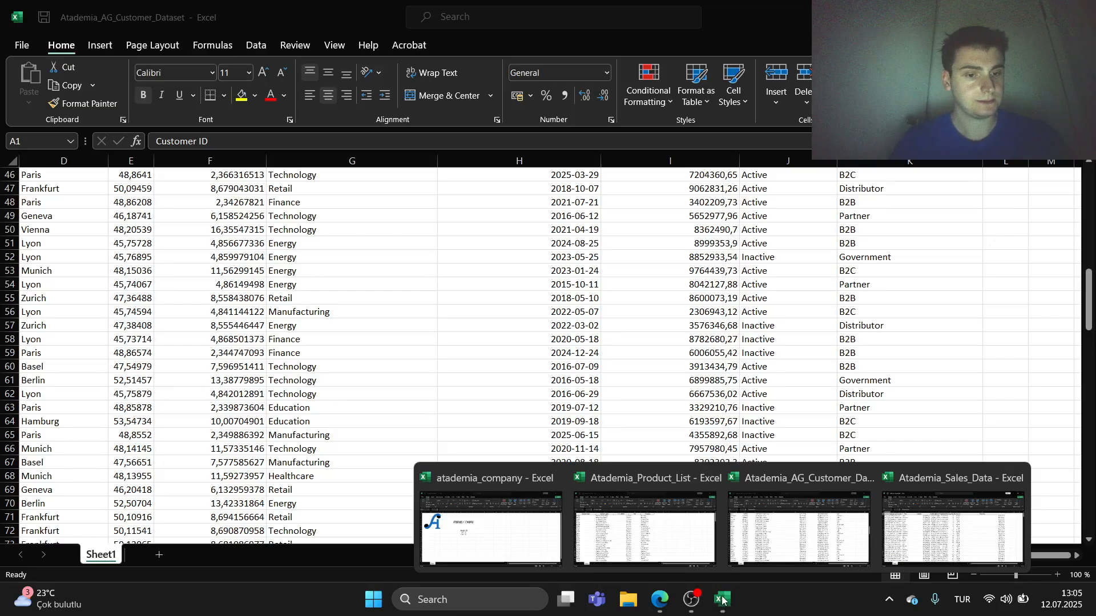
left_click(759, 542)
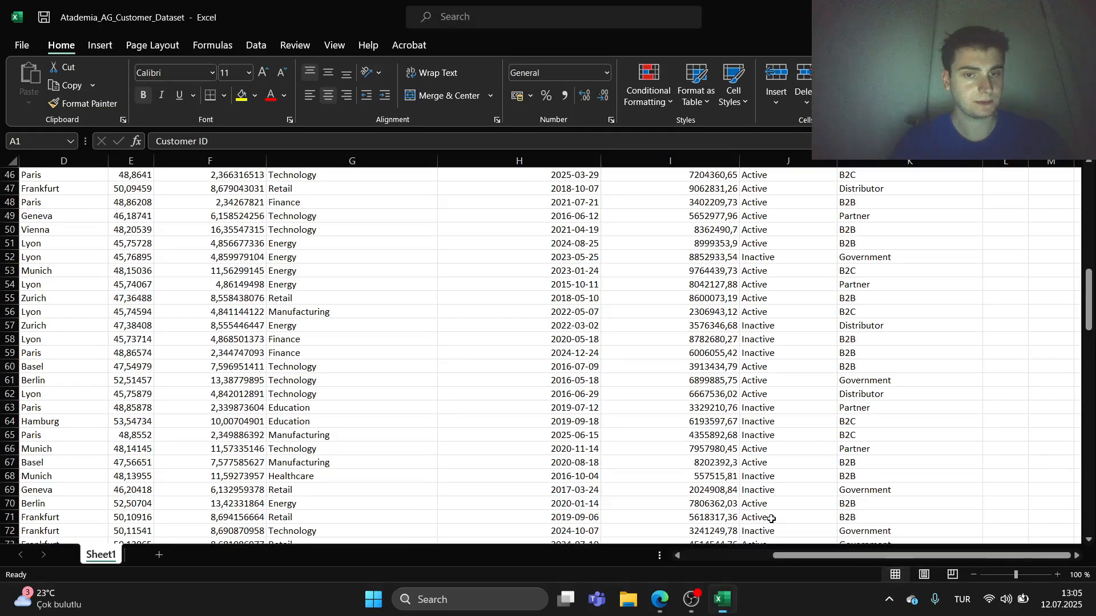
left_click(725, 598)
left_click(945, 531)
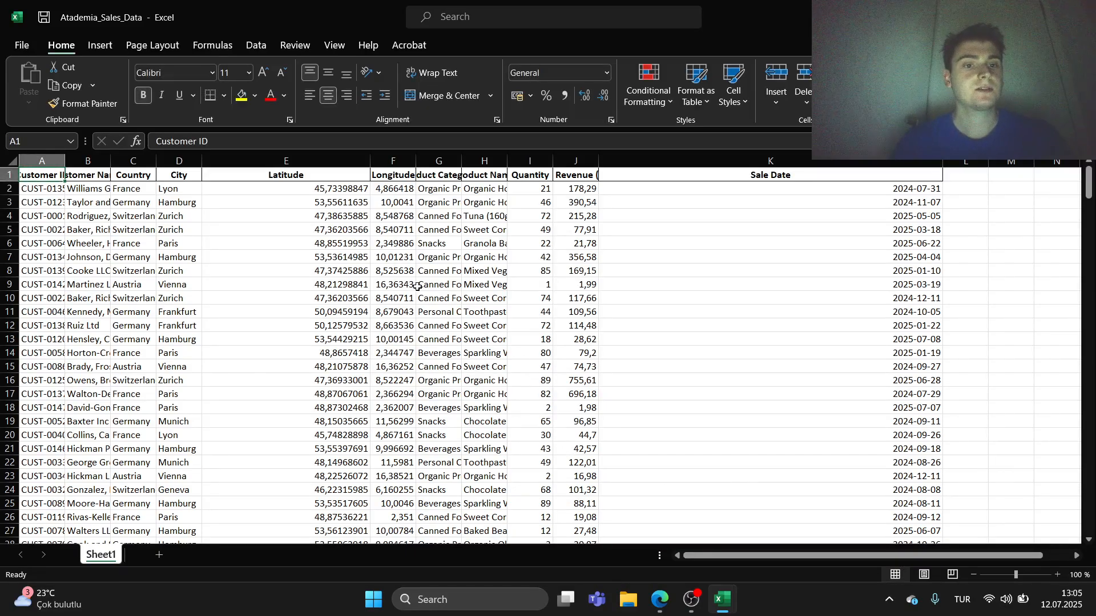
left_click_drag(65, 161, 158, 161)
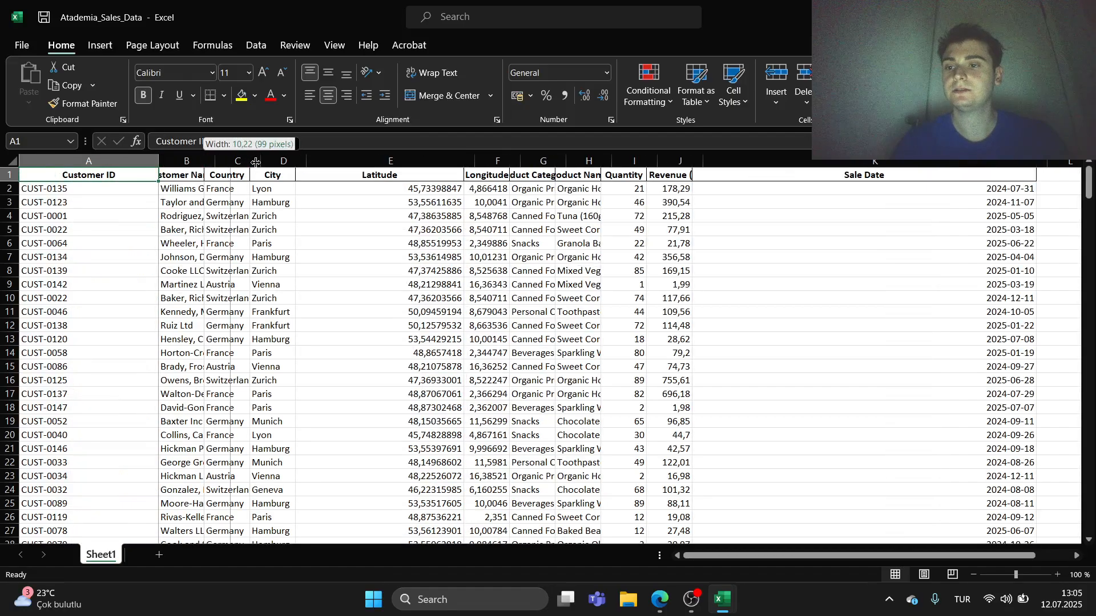
double_click(204, 162)
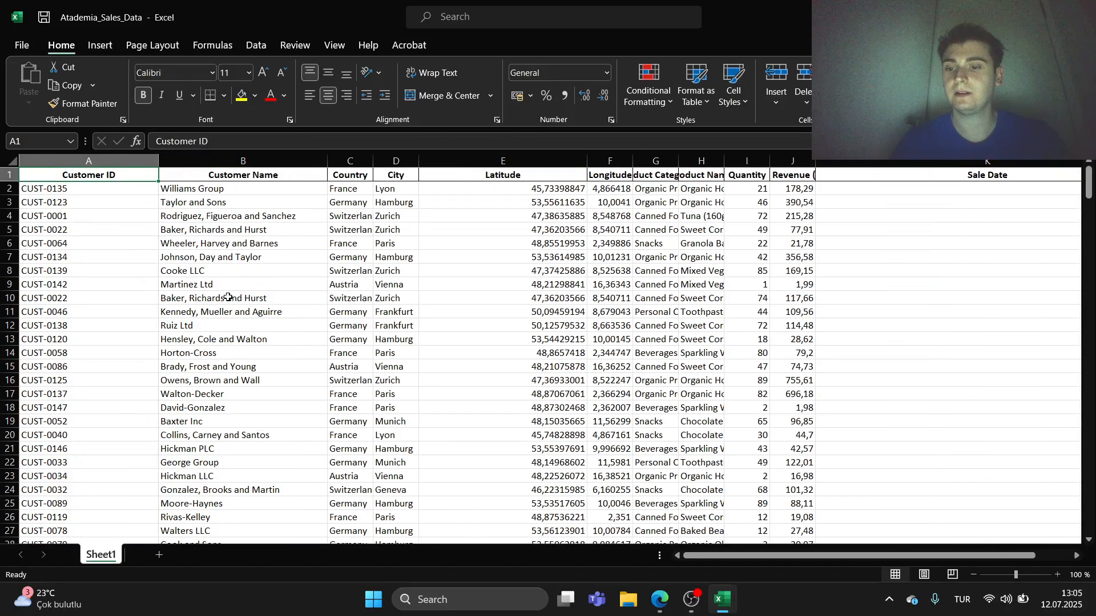
Review the sales records by customer and search the sheet for "wyatt".
scroll(228, 301, "down", 2)
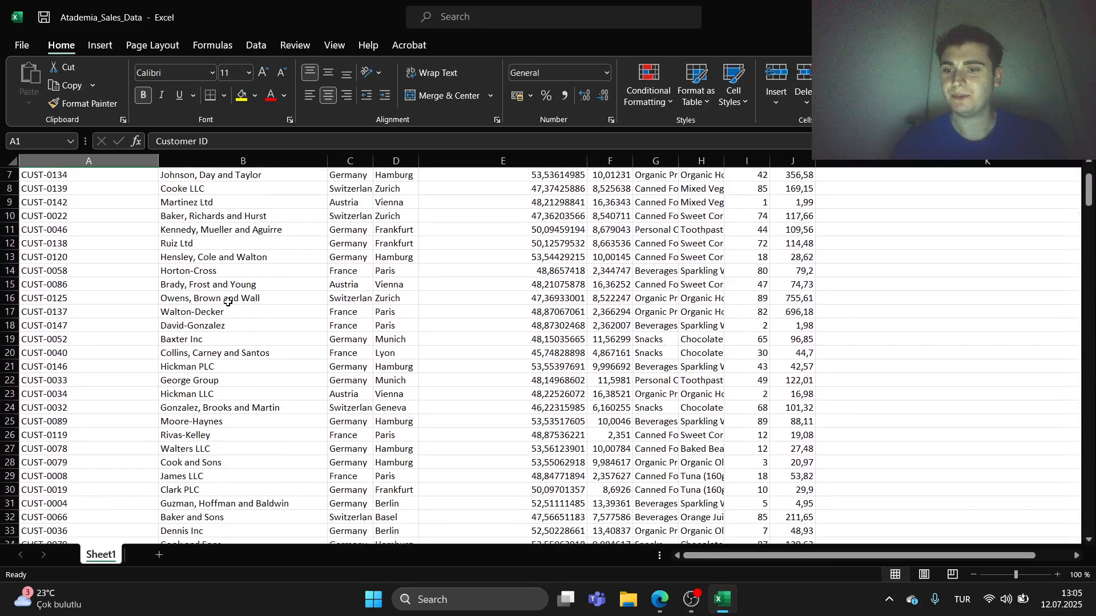
scroll(228, 303, "up", 2)
scroll(228, 303, "down", 3)
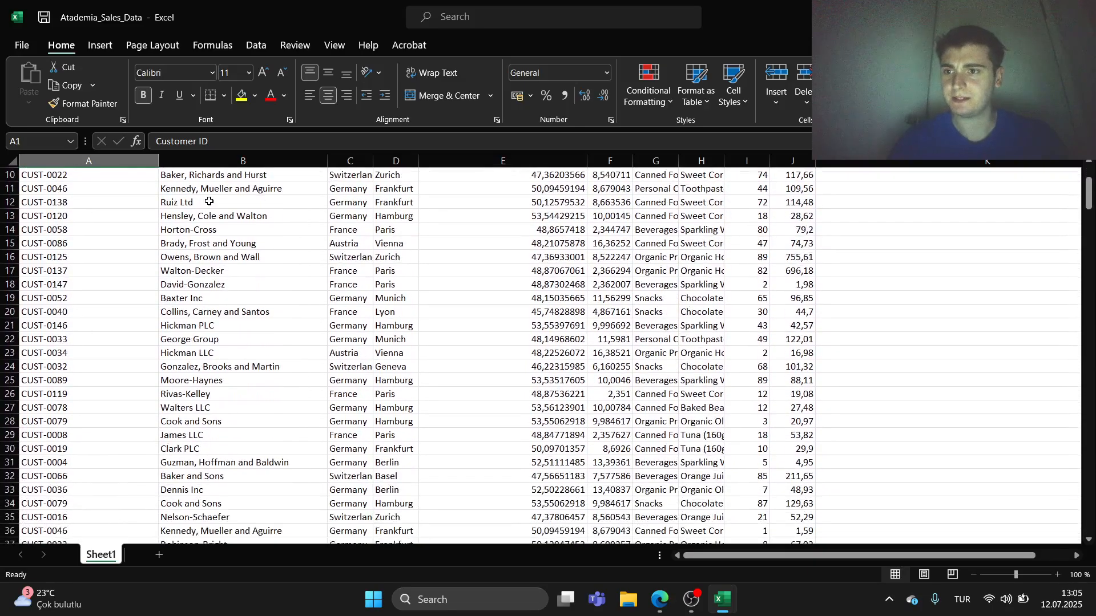
key("ctrl+f")
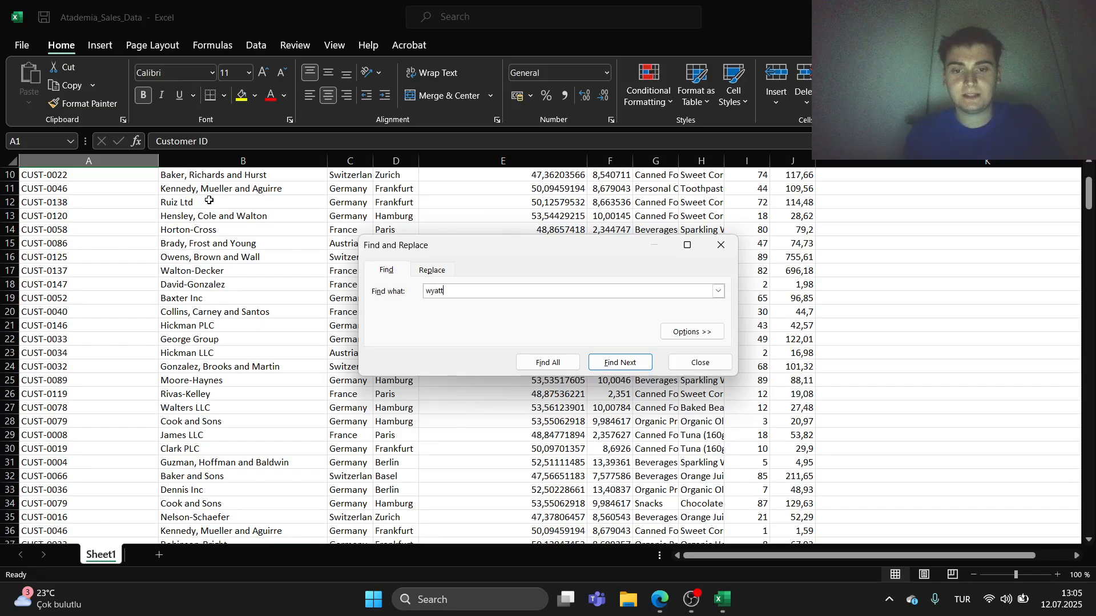
key("Return")
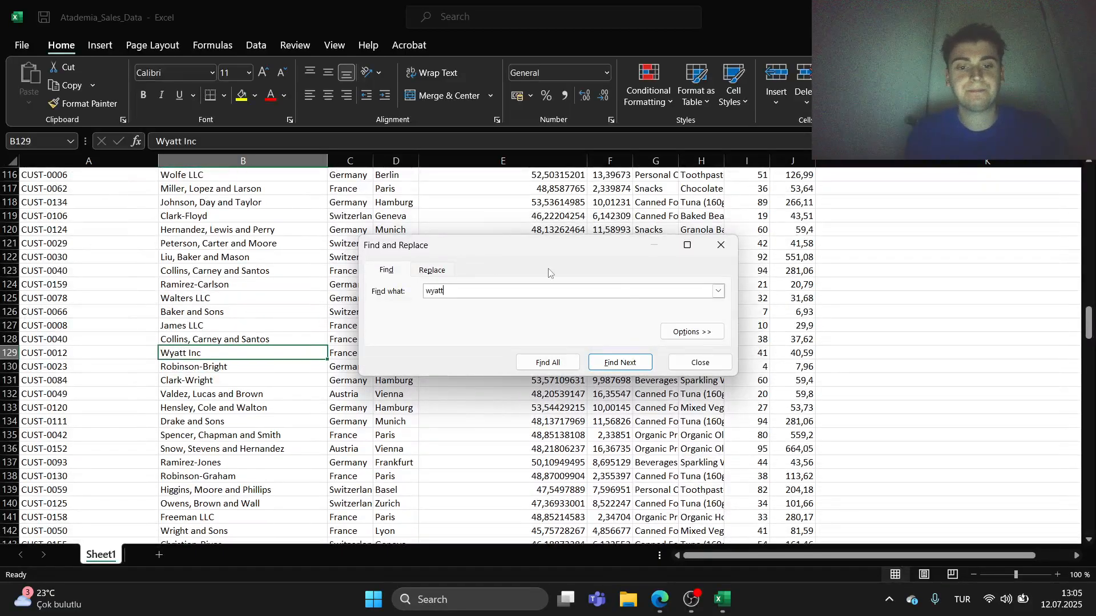
left_click(724, 251)
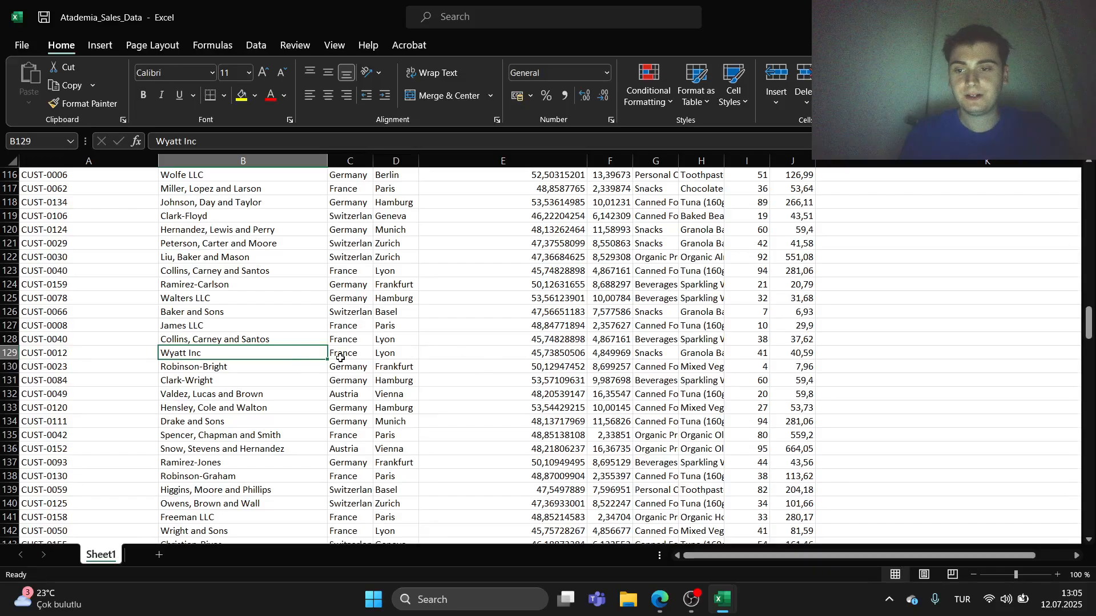
Widen the Product Category, Product Name, Quantity and Total Revenue (USD) columns of the sales data so their headers and entries fit.
scroll(583, 368, "up", 20)
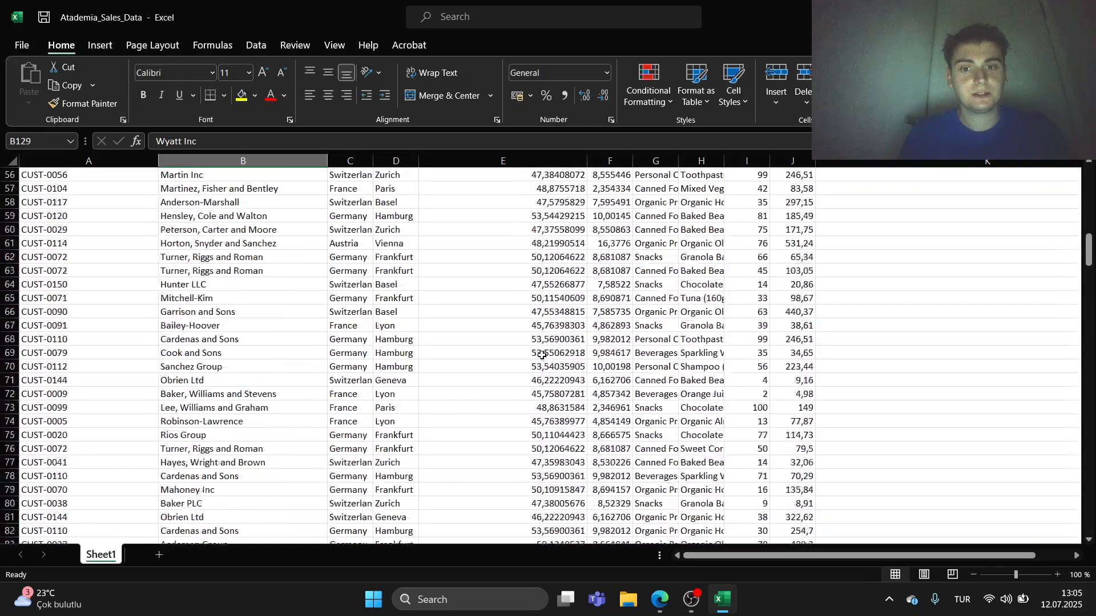
scroll(539, 354, "up", 6)
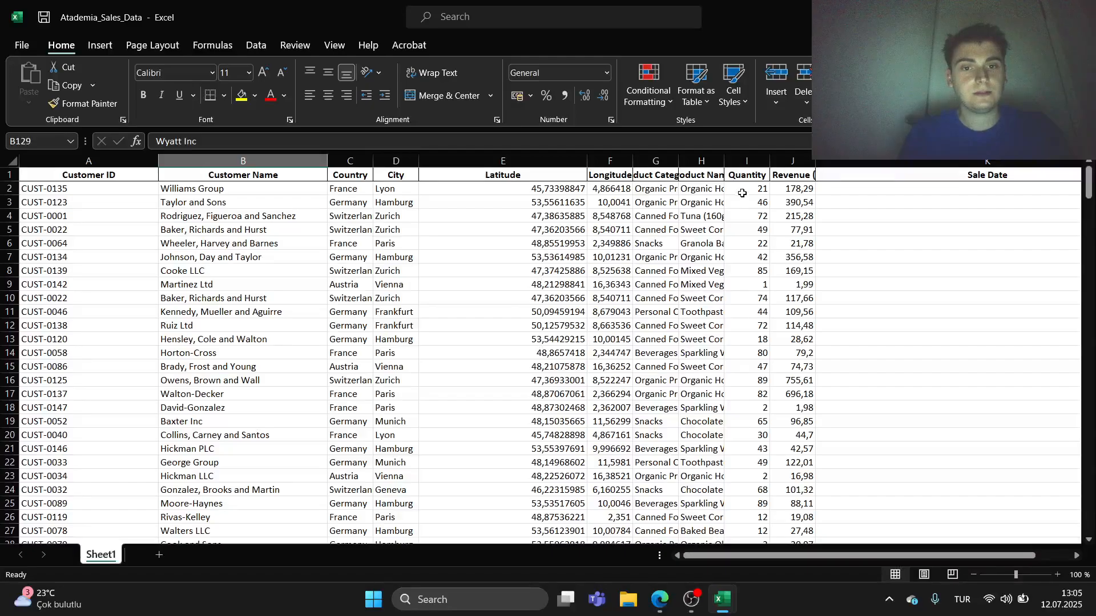
double_click(678, 160)
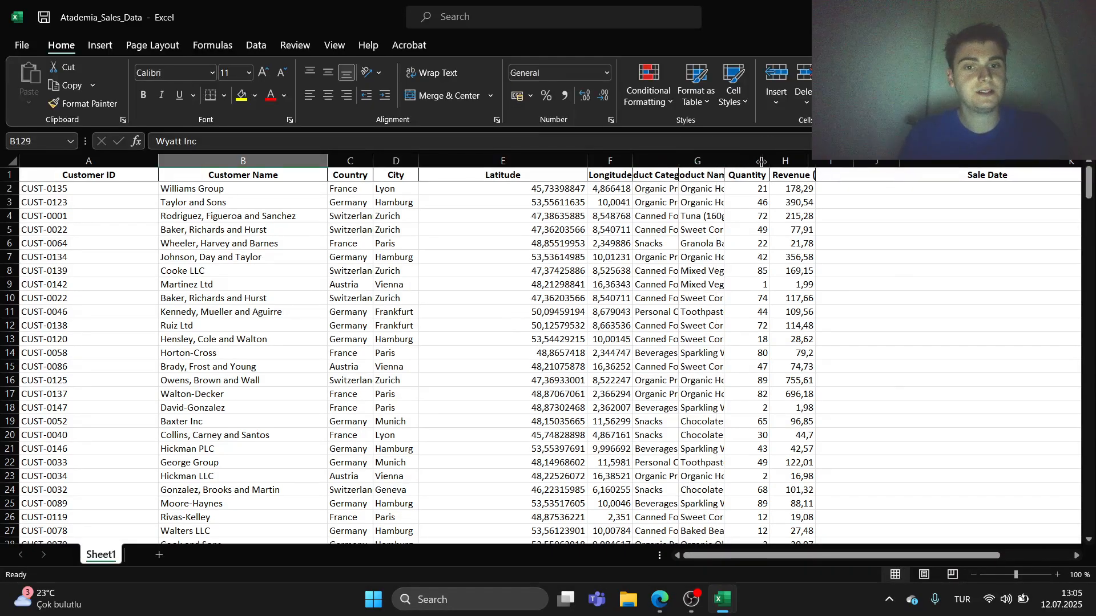
double_click(808, 161)
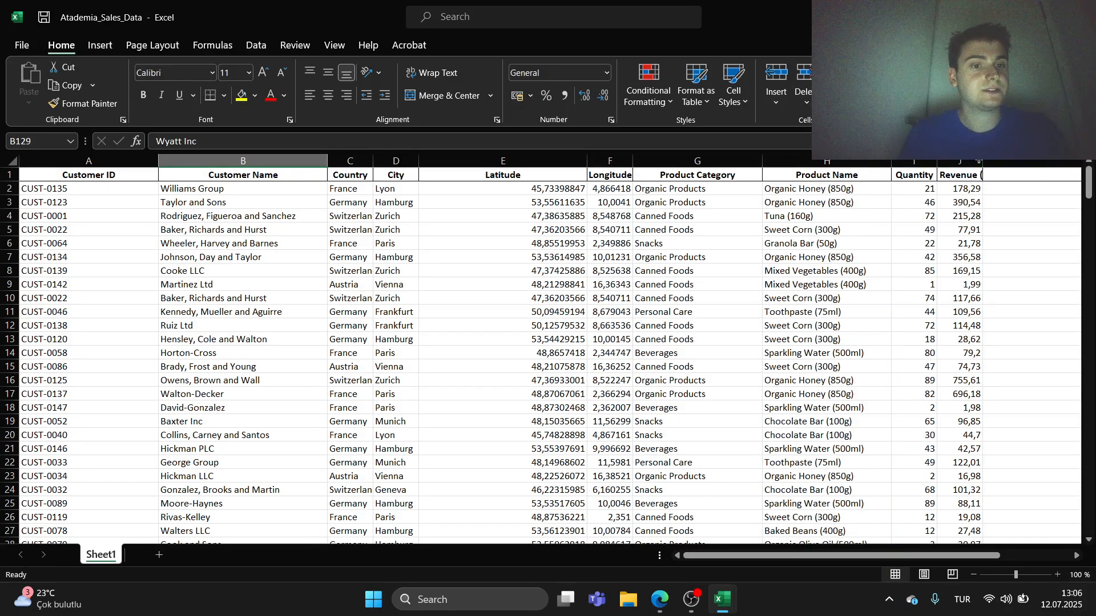
double_click(982, 162)
left_click_drag(937, 161, 968, 162)
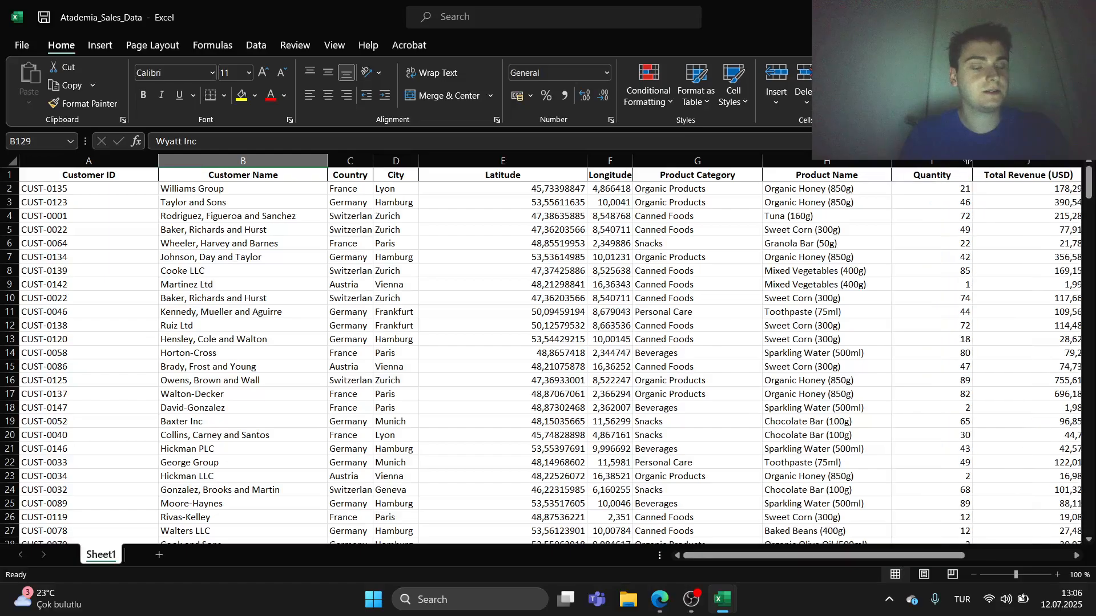
scroll(849, 239, "down", 5)
scroll(826, 263, "up", 5)
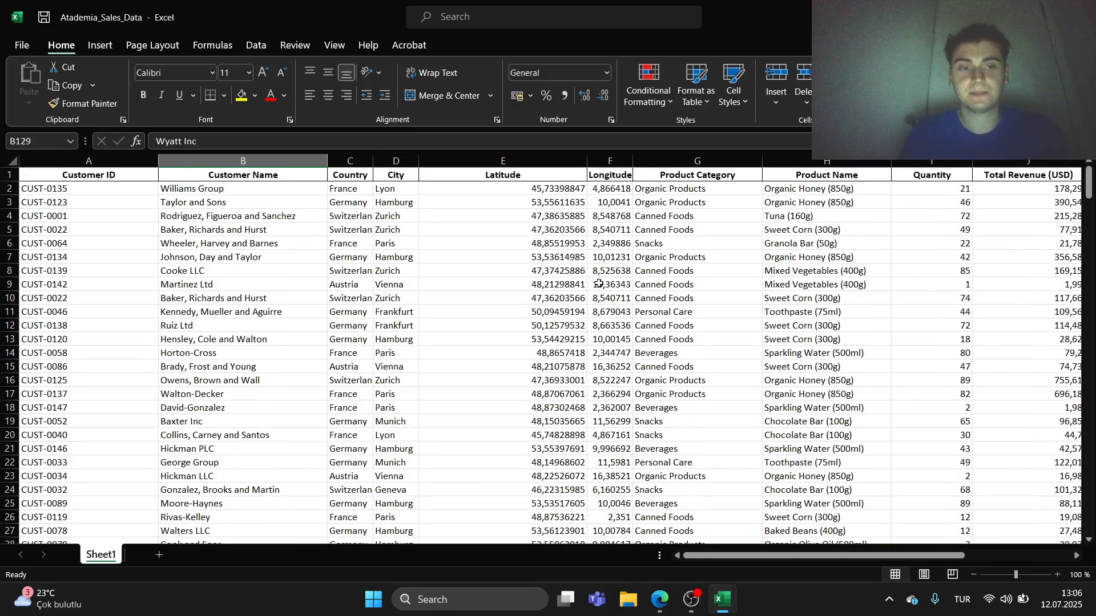
scroll(429, 298, "down", 4)
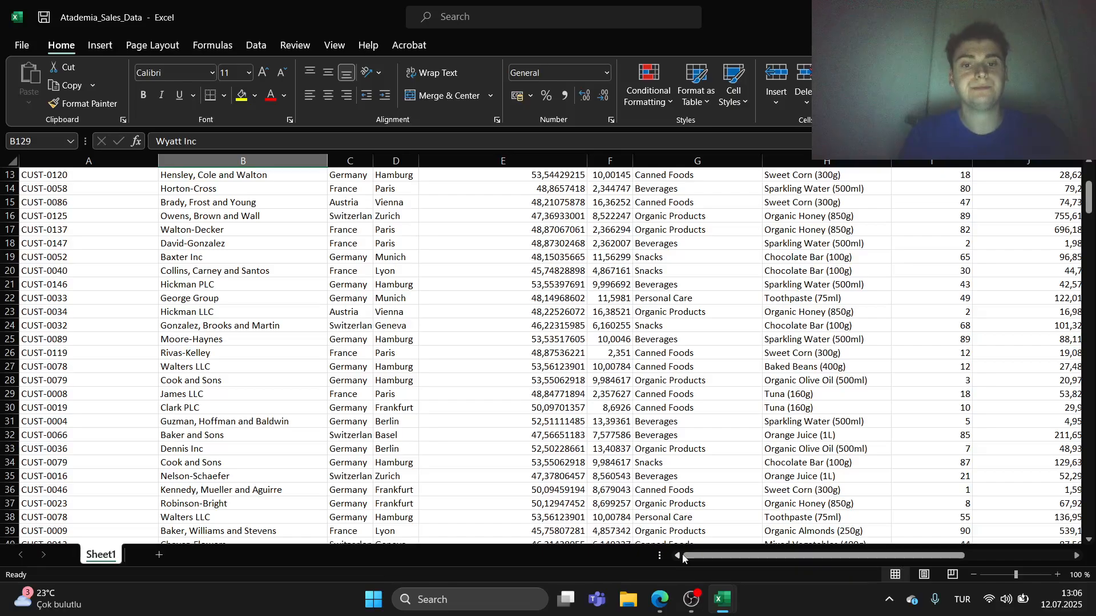
scroll(797, 505, "up", 2)
scroll(796, 504, "up", 2)
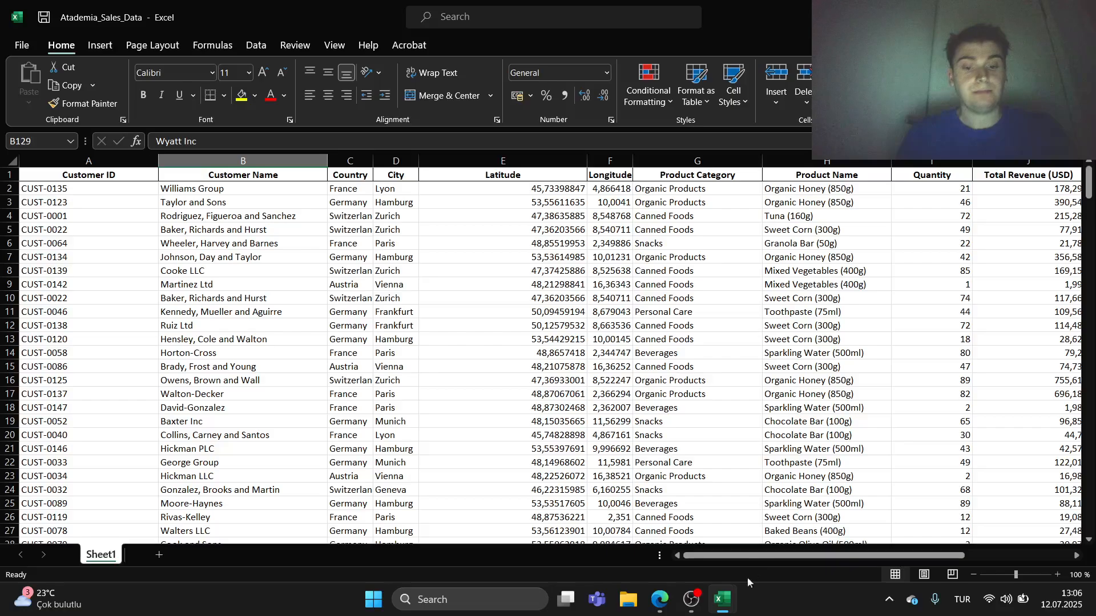
Switch to SAP Analytics Cloud in the browser and examine the home page's getting-started options, Recent Stories and Recent Files.
mouse_move(720, 597)
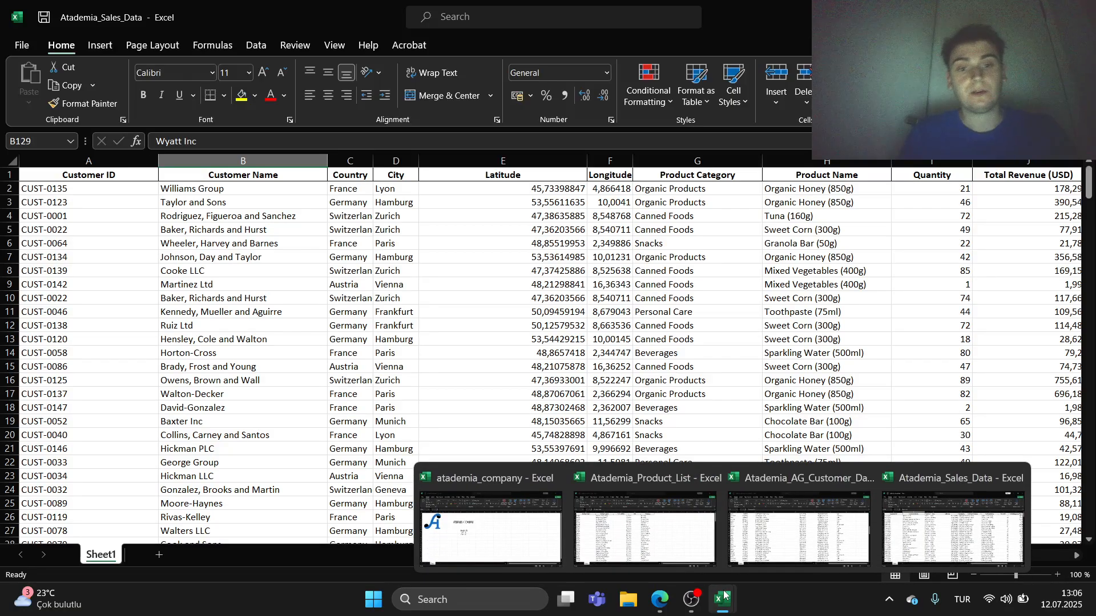
left_click(660, 598)
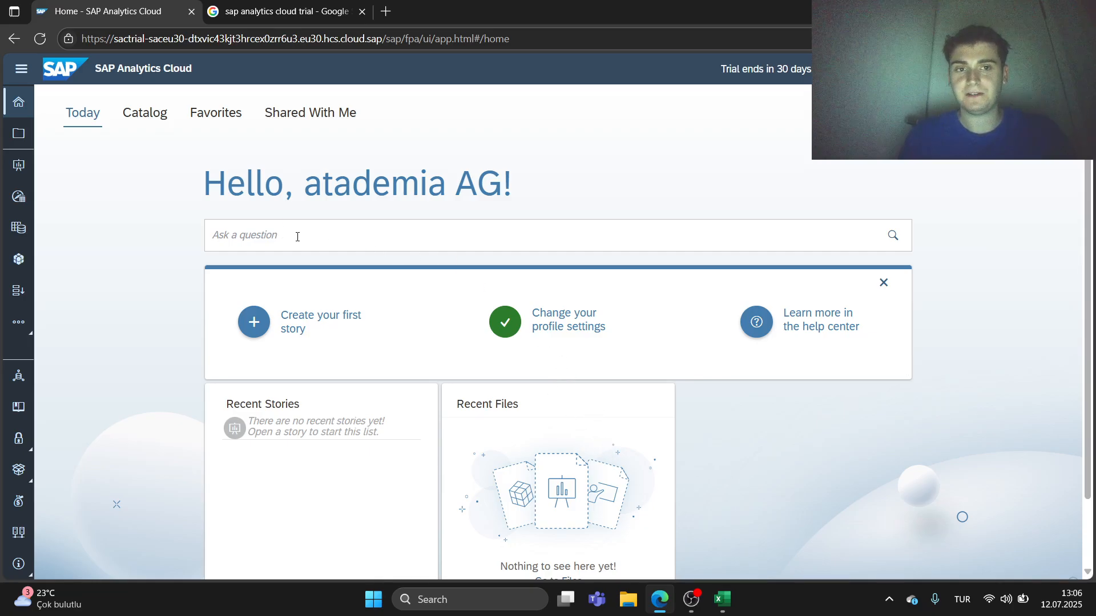
scroll(326, 272, "down", 2)
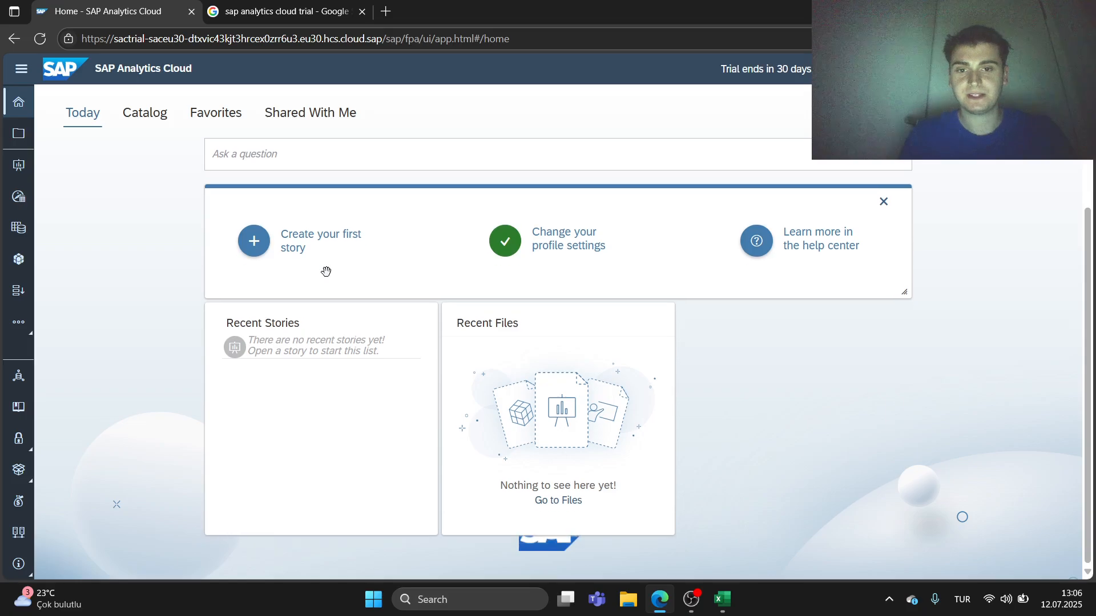
scroll(326, 272, "up", 2)
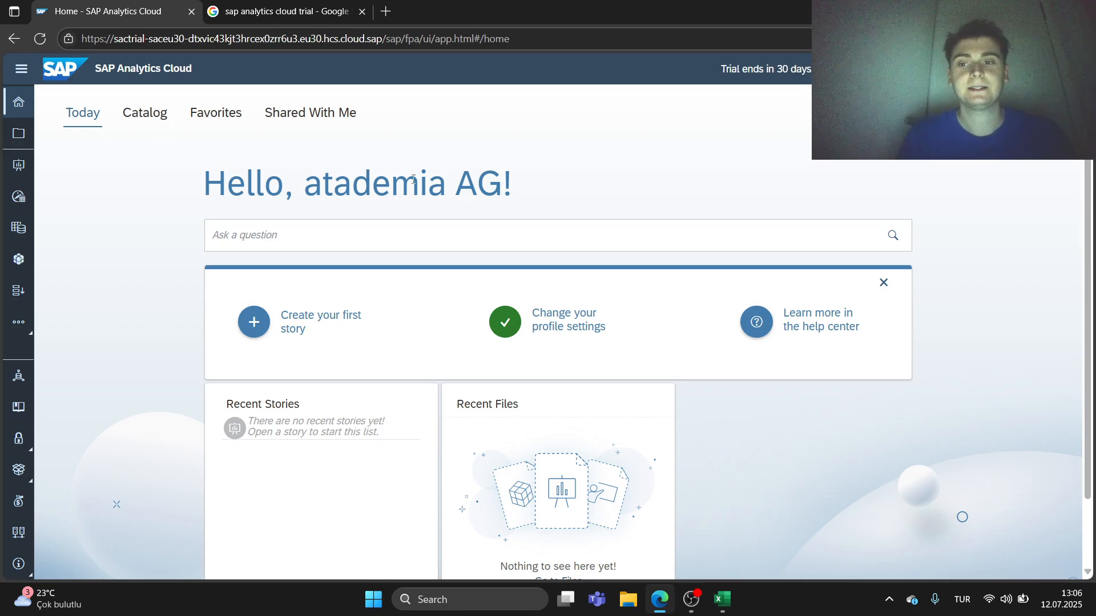
scroll(434, 197, "down", 2)
scroll(411, 213, "up", 2)
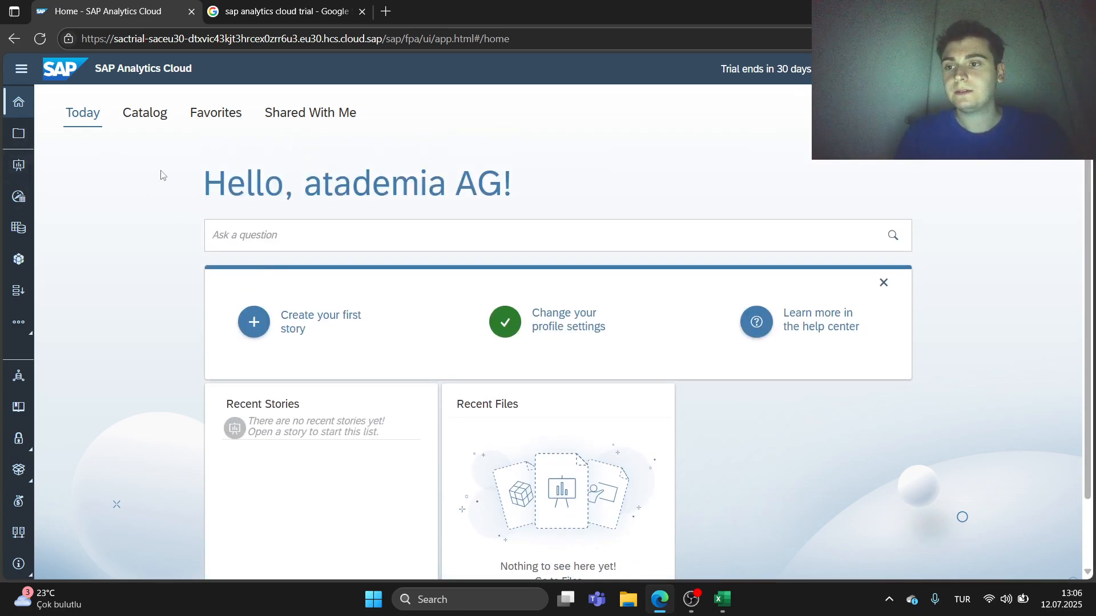
scroll(342, 202, "down", 2)
scroll(363, 238, "up", 2)
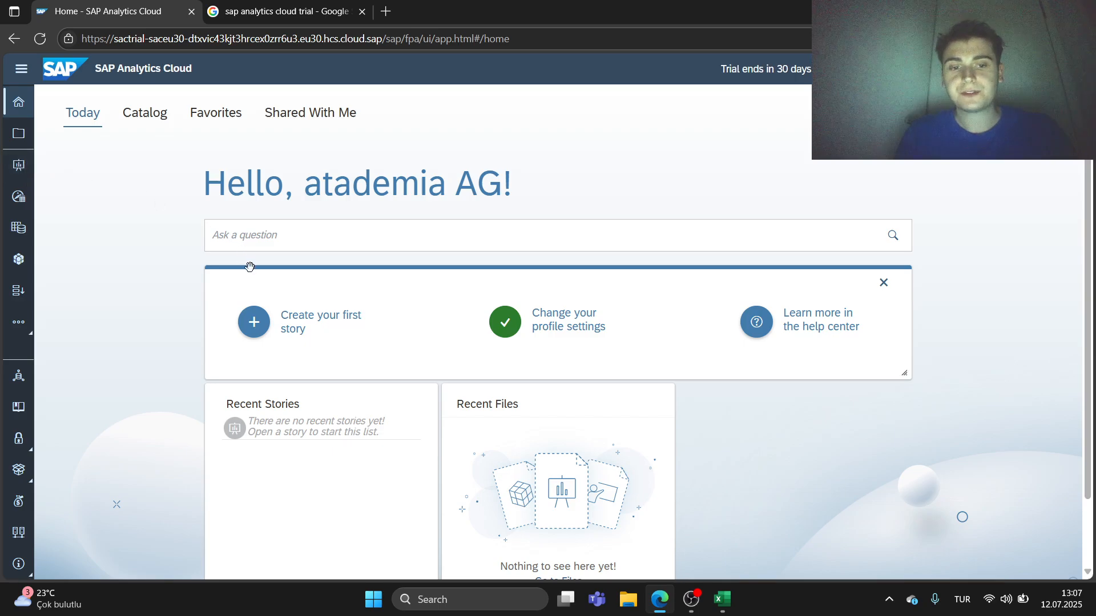
Look through the Files, Modeler and Stories areas and the additional navigation entries.
left_click(16, 136)
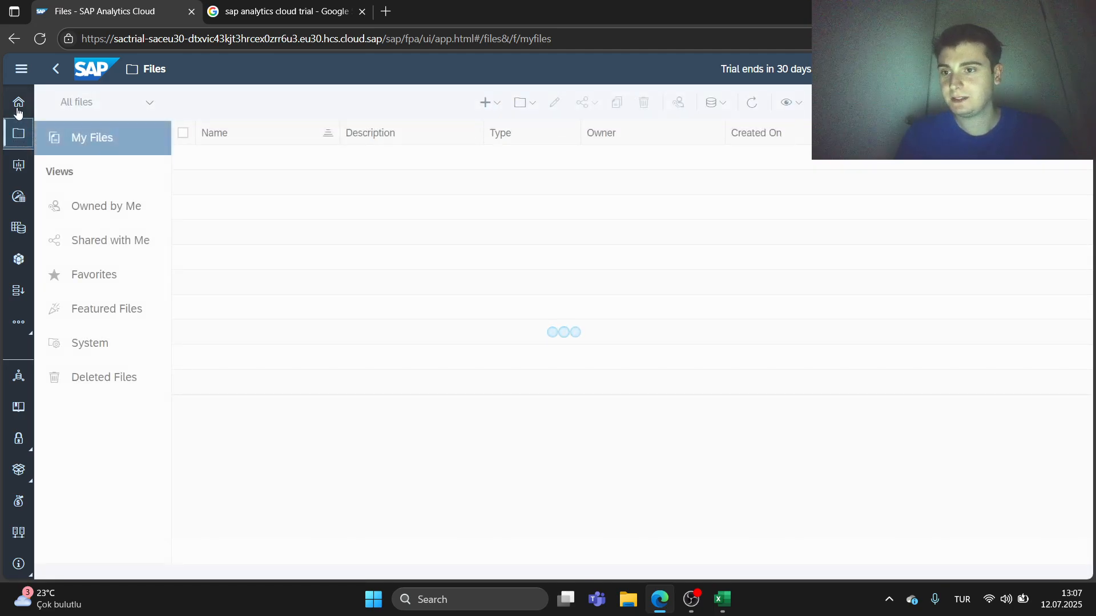
left_click(19, 260)
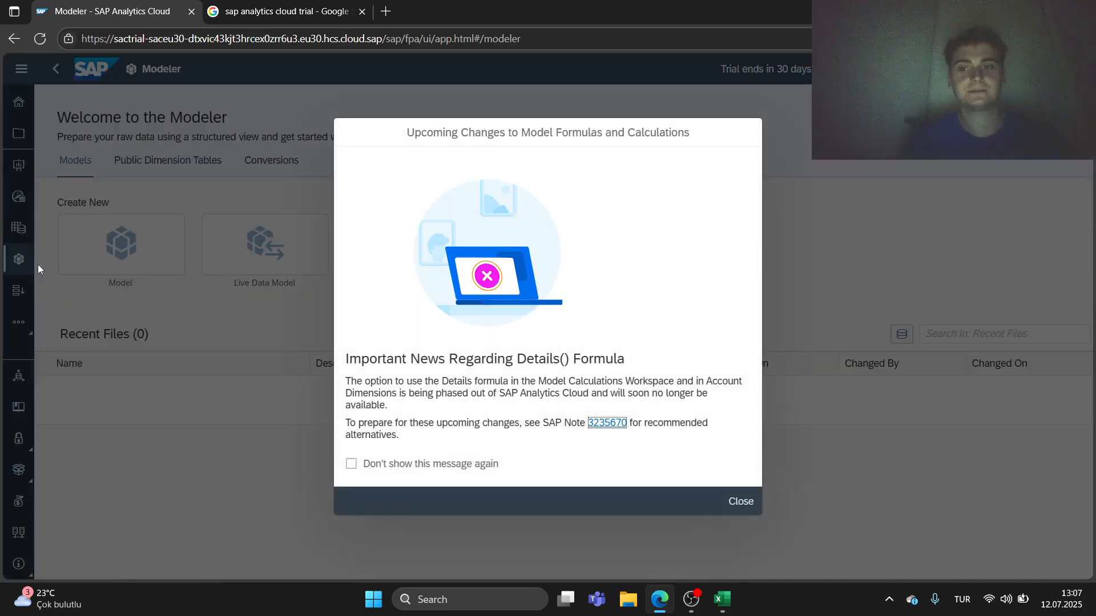
left_click(738, 501)
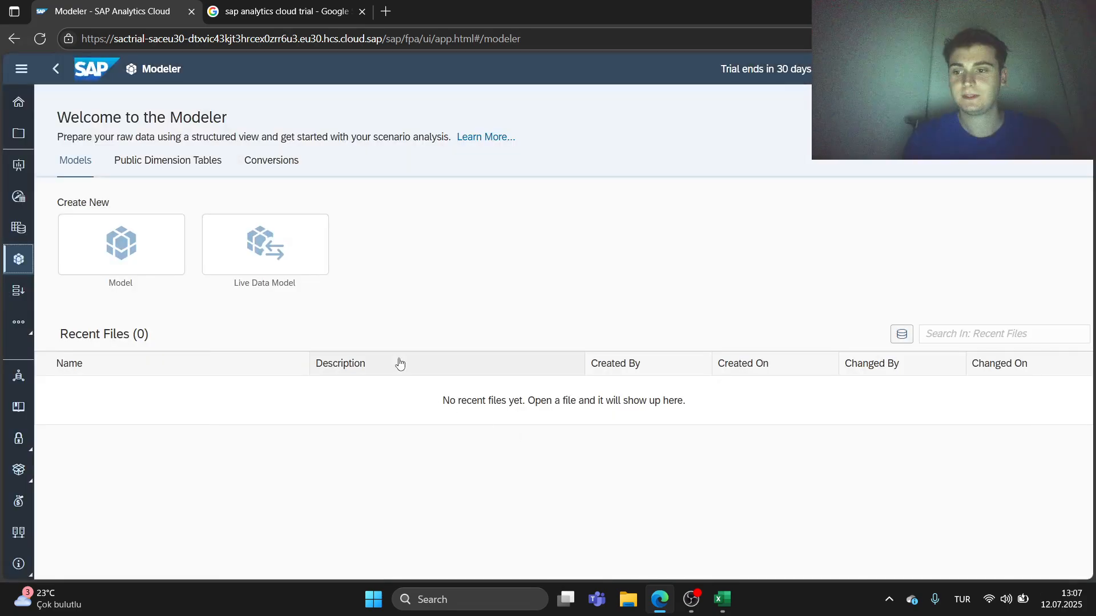
left_click(20, 101)
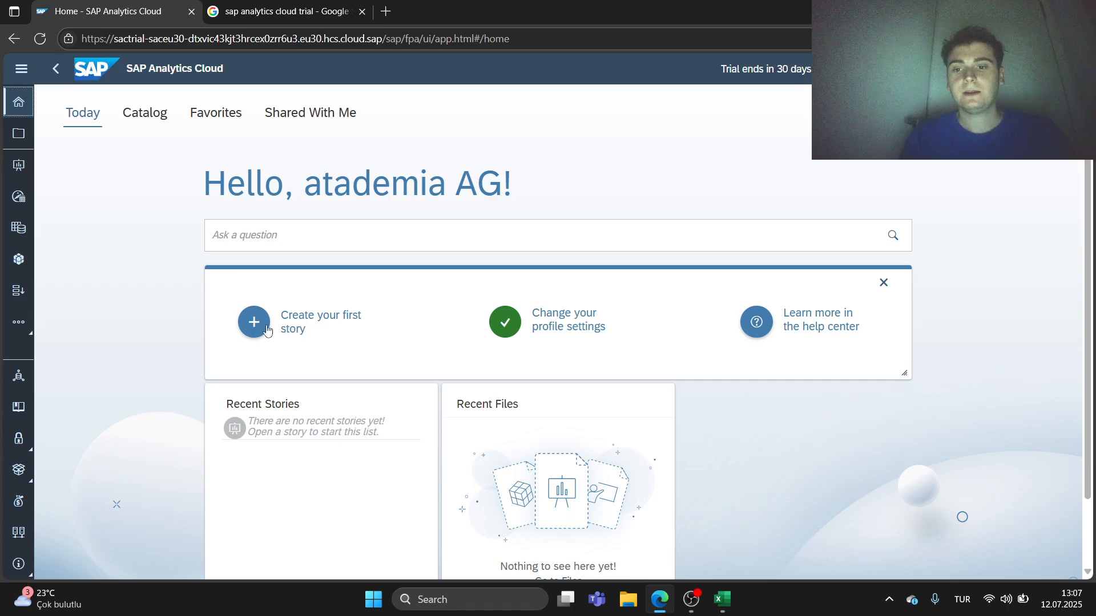
left_click(260, 325)
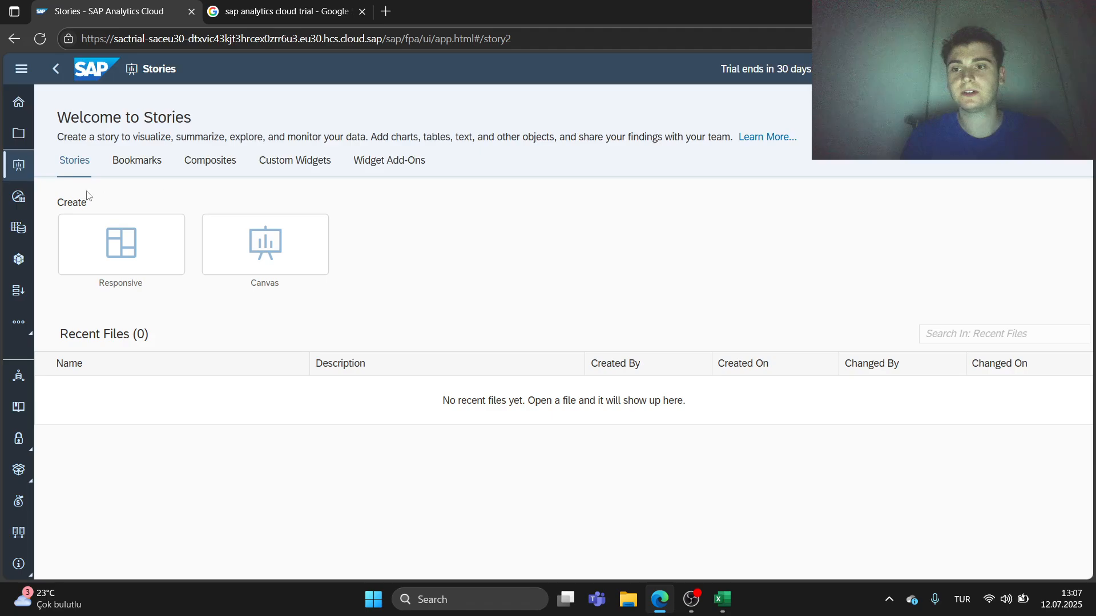
left_click(18, 318)
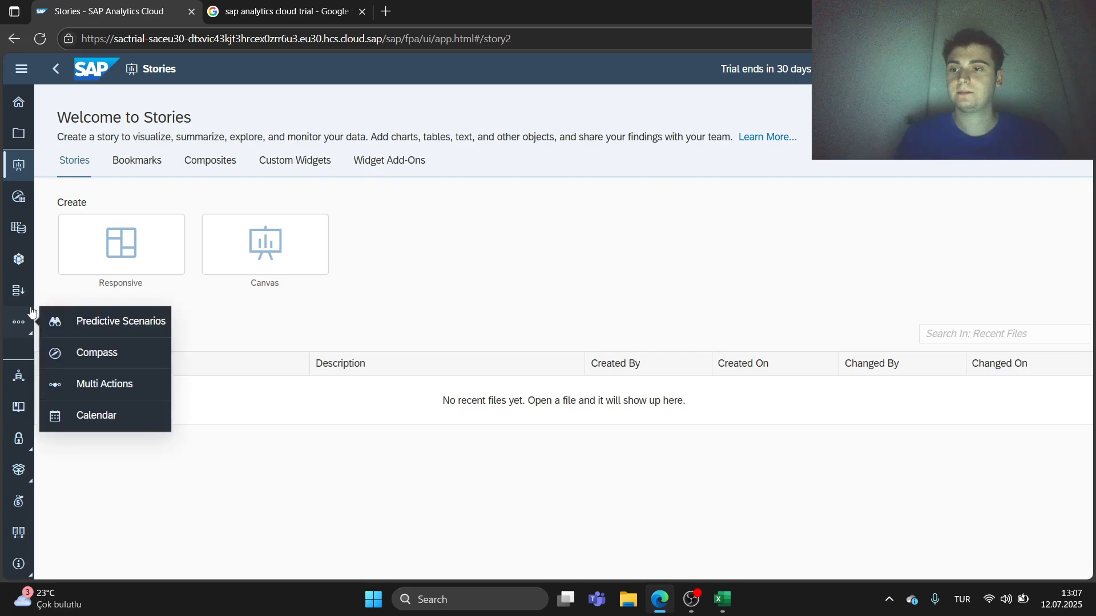
Start a new dataset from an Excel file and import Atademia_Product_List from the Desktop.
left_click(19, 229)
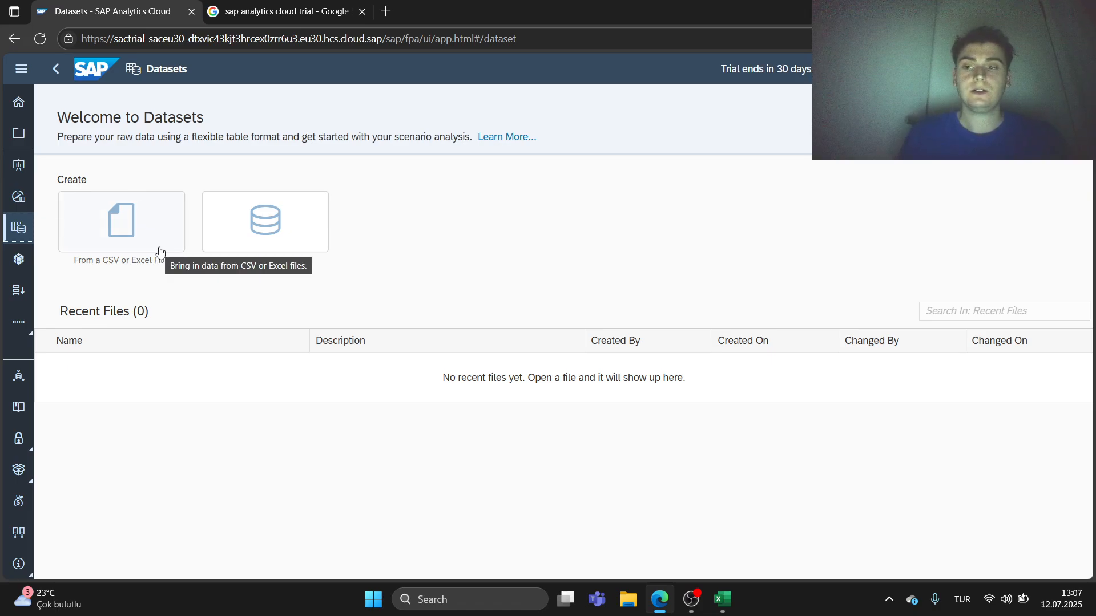
left_click(130, 218)
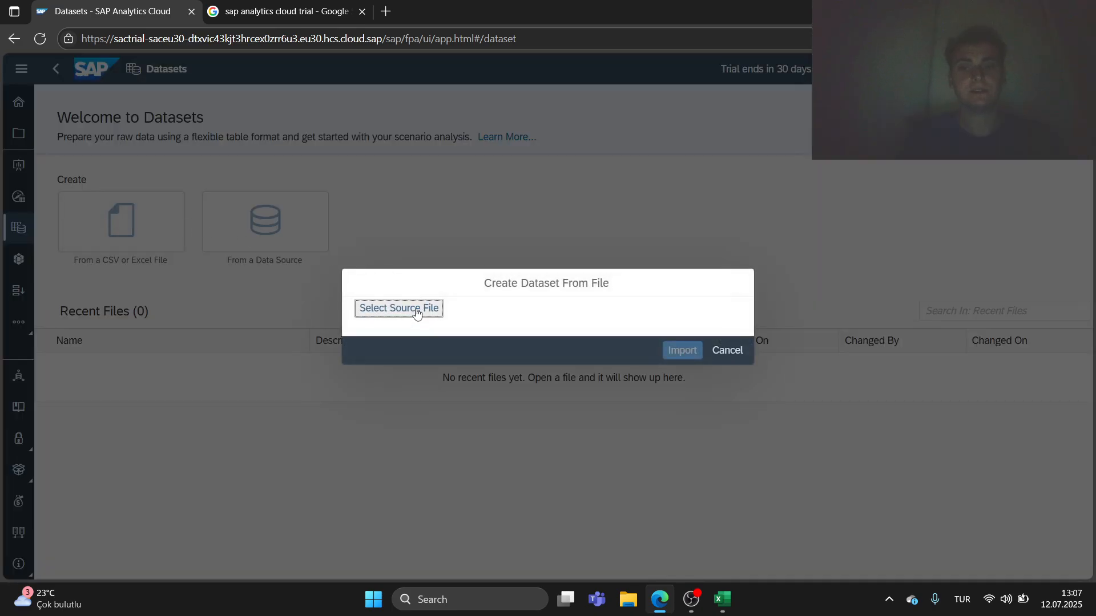
left_click(417, 309)
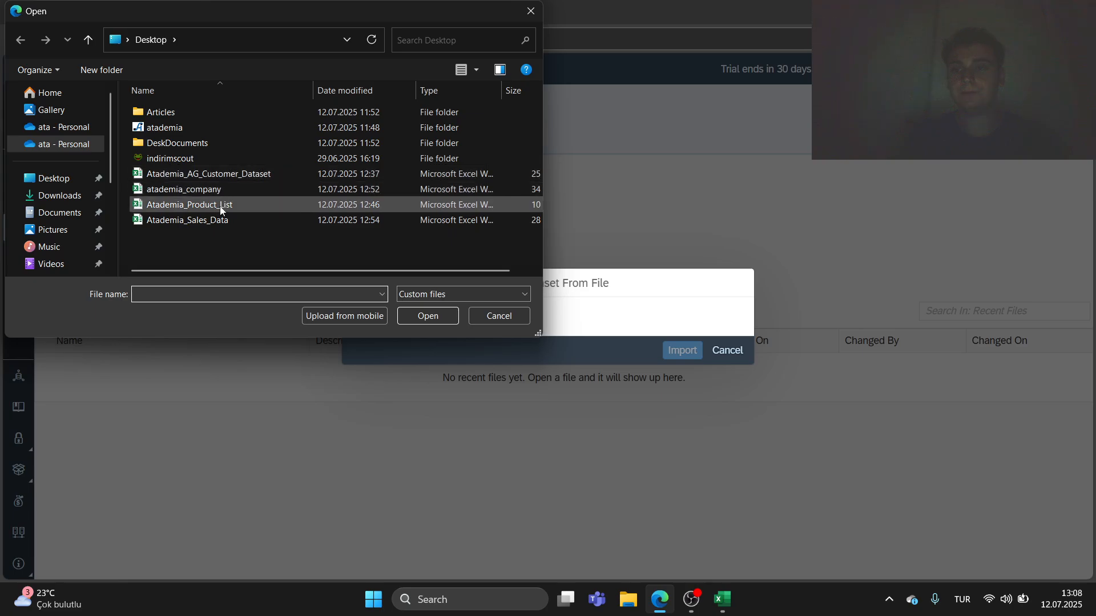
left_click(221, 176)
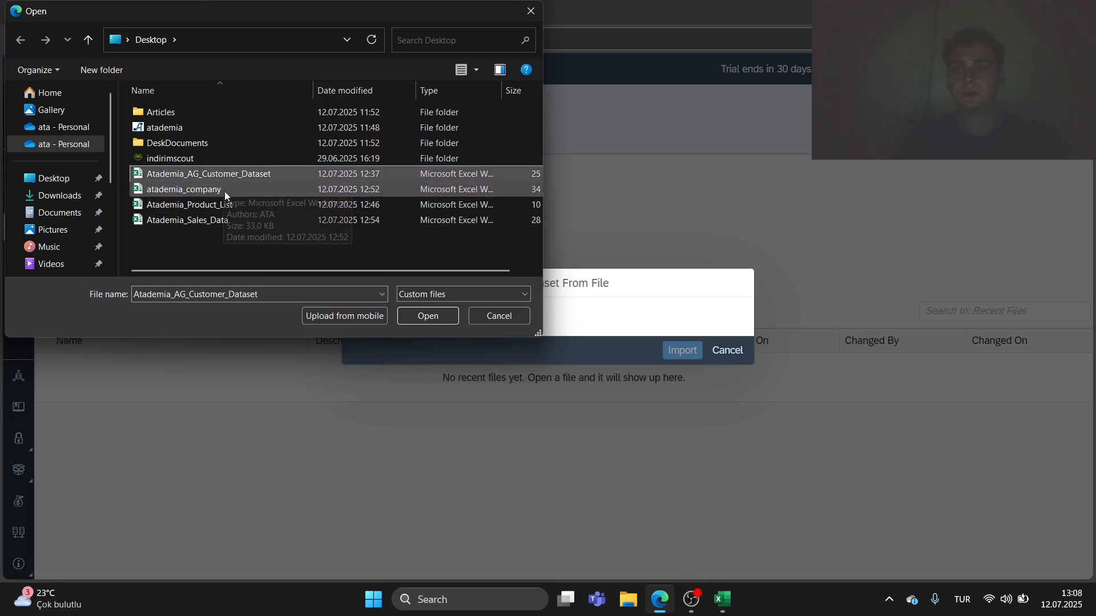
left_click(224, 204)
left_click(226, 178)
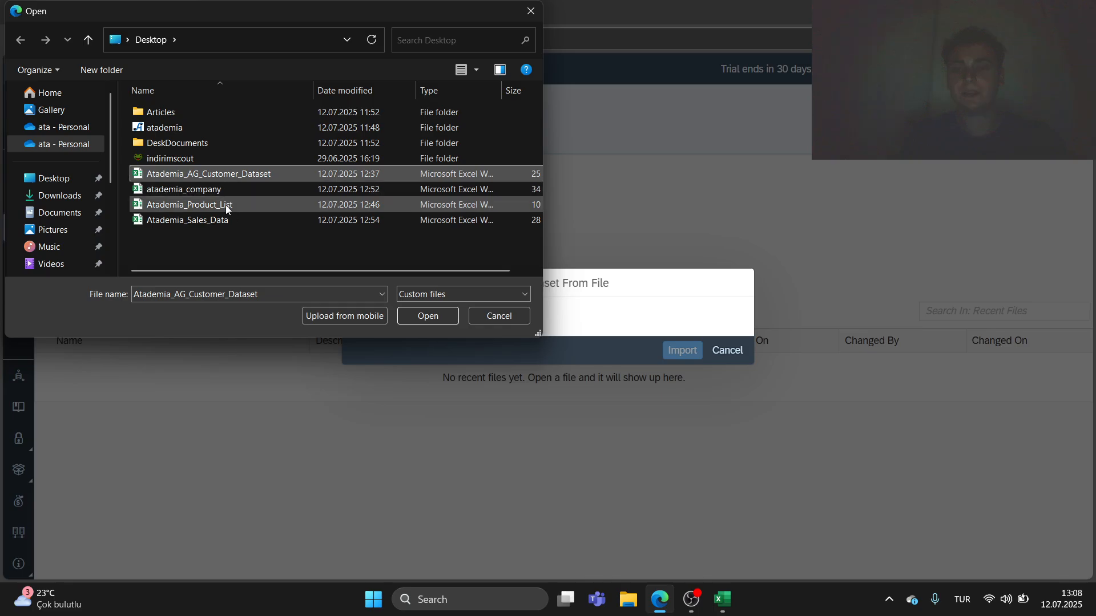
left_click(227, 205)
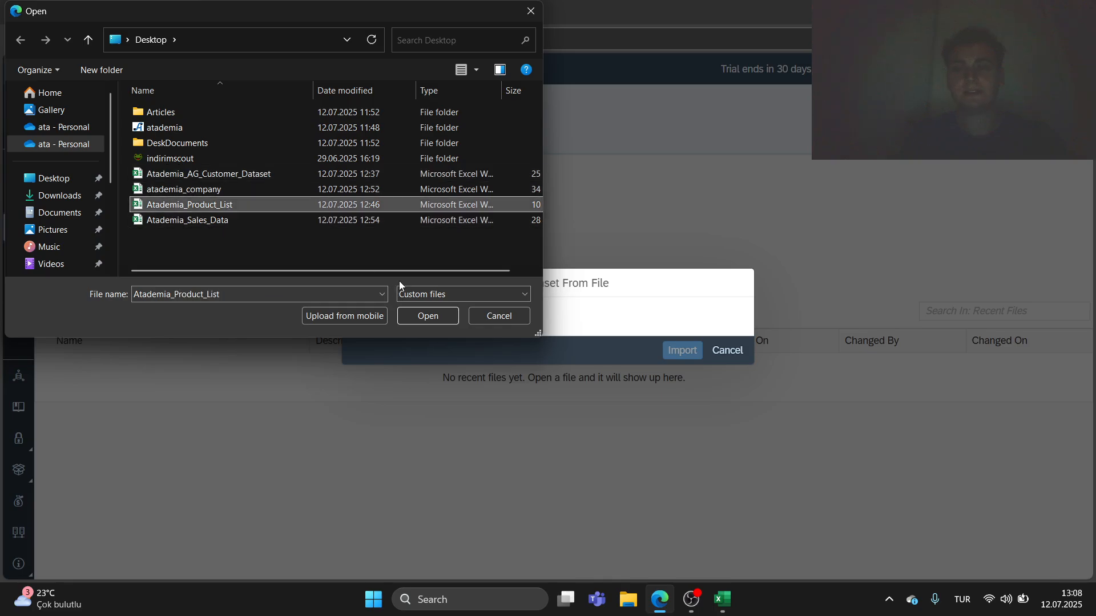
left_click(429, 317)
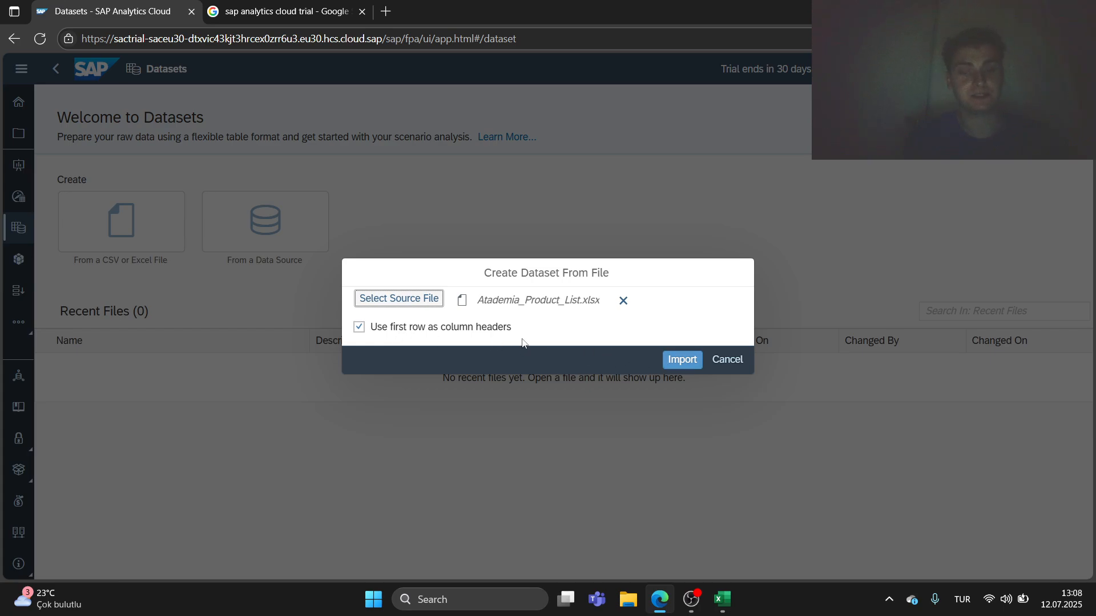
left_click(680, 360)
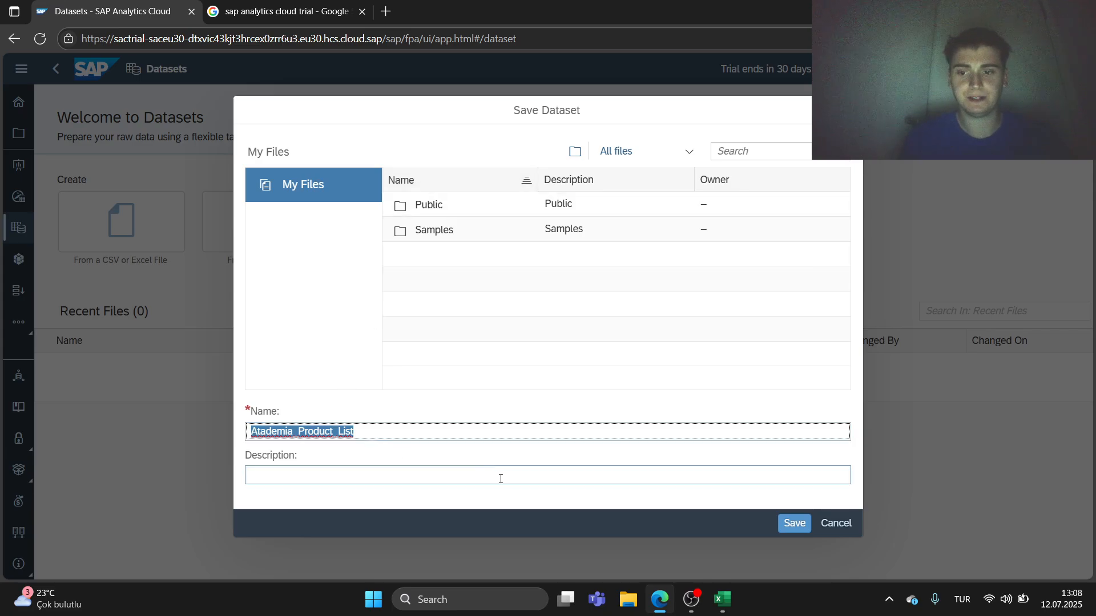
Save the product dataset in My Files with the description "Product List of atademia".
left_click(340, 473)
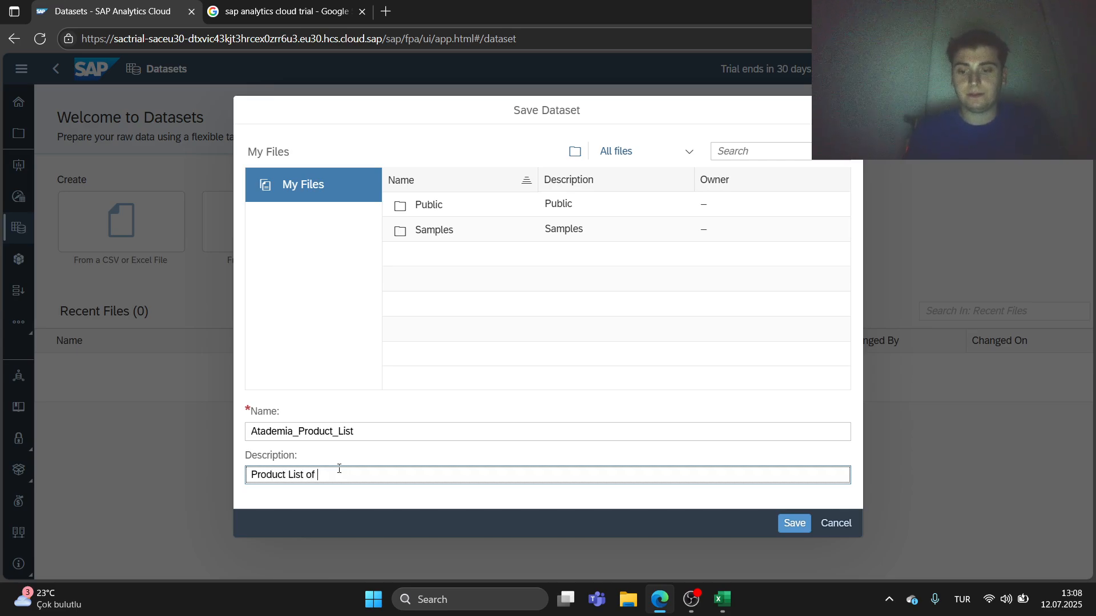
type("Product List of ataem")
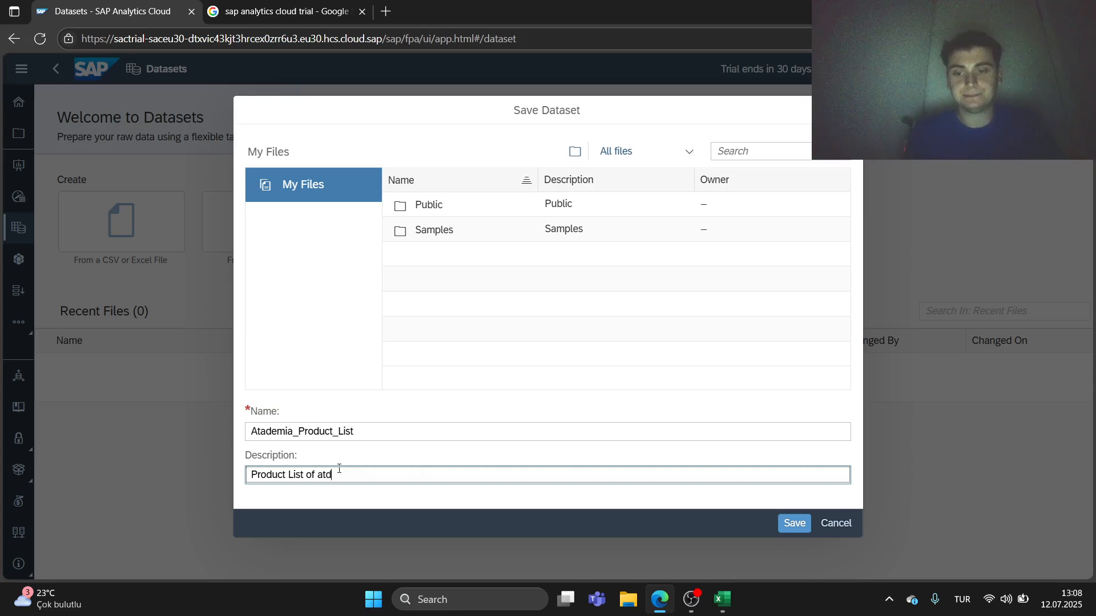
type("emia")
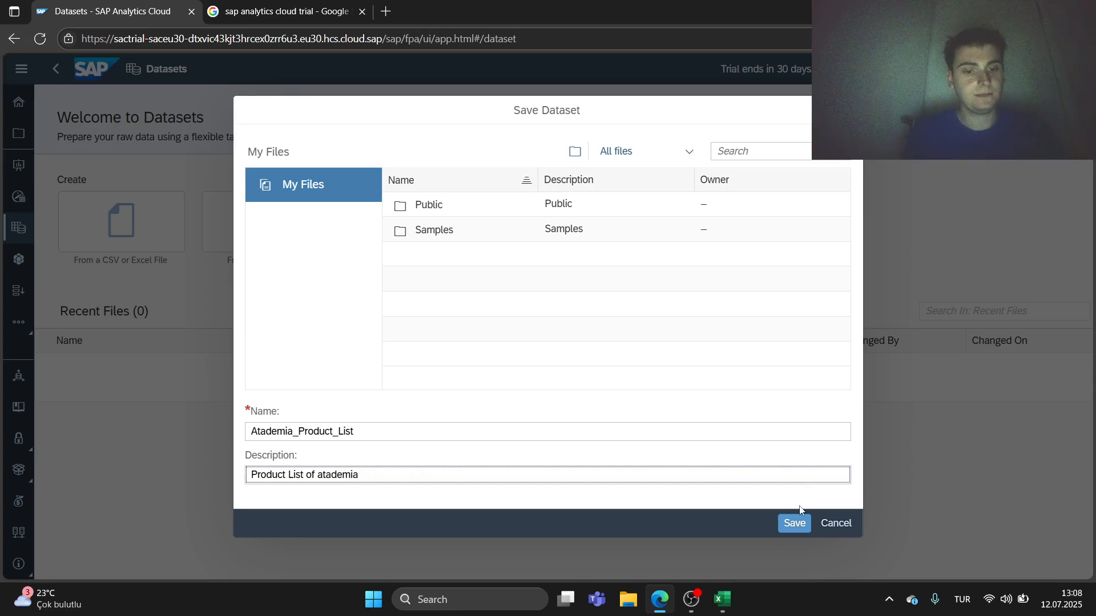
left_click(795, 519)
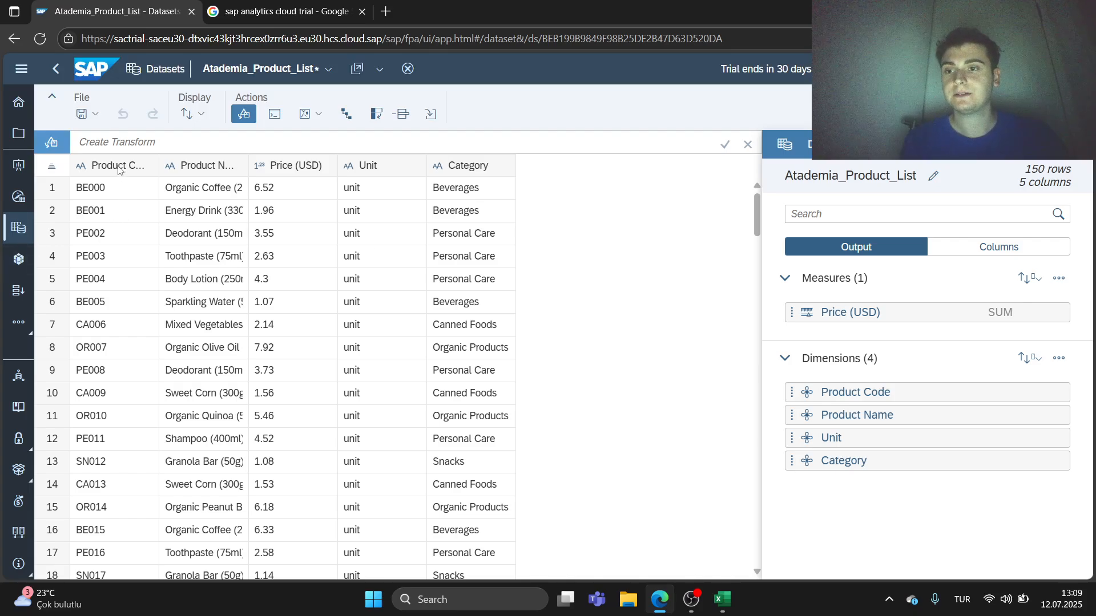
Widen the dataset's Product Code and Product Name columns so their headers and entries fit.
double_click(159, 164)
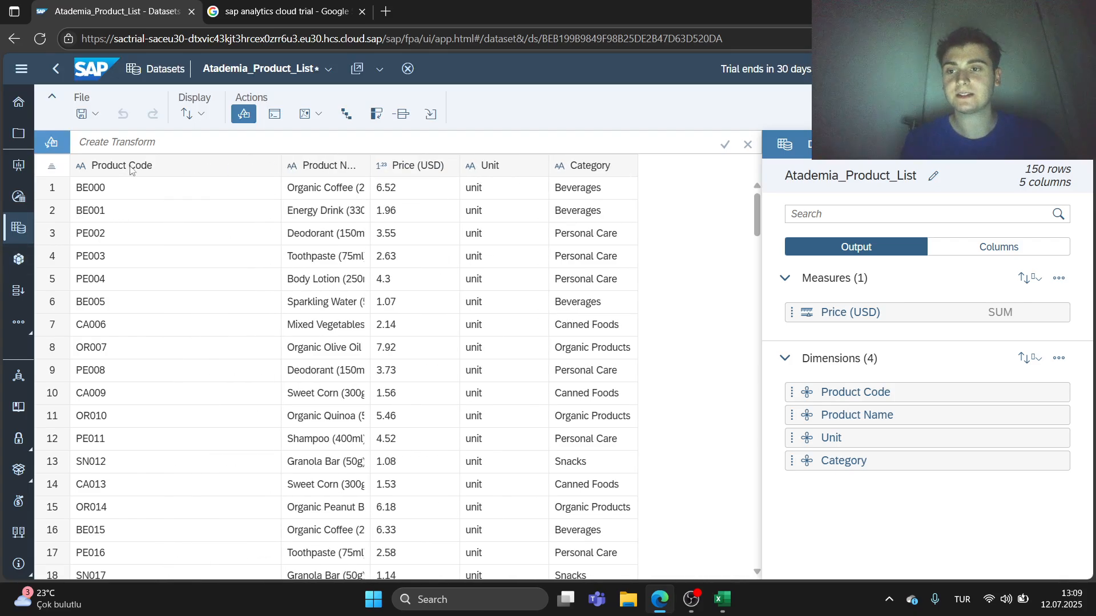
scroll(129, 323, "down", 5)
scroll(135, 357, "up", 2)
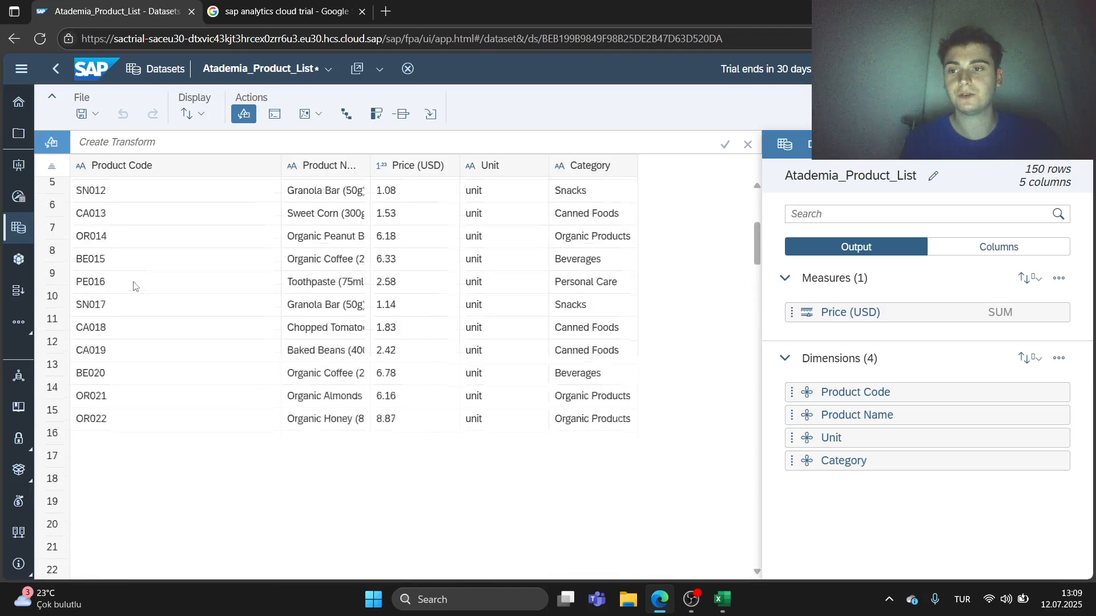
scroll(135, 288, "down", 9)
scroll(135, 294, "up", 12)
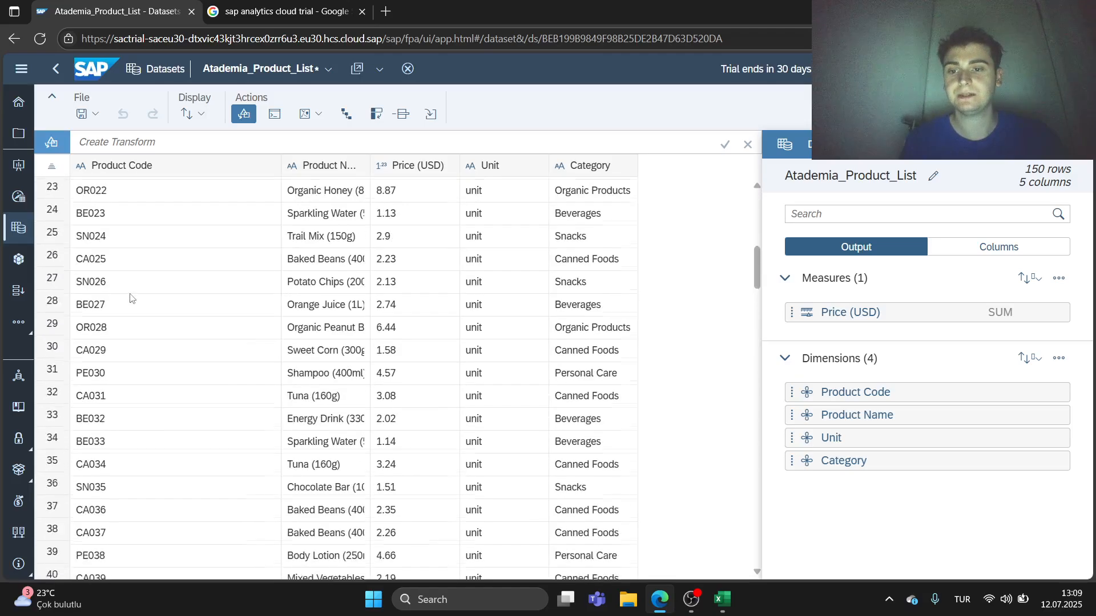
double_click(368, 166)
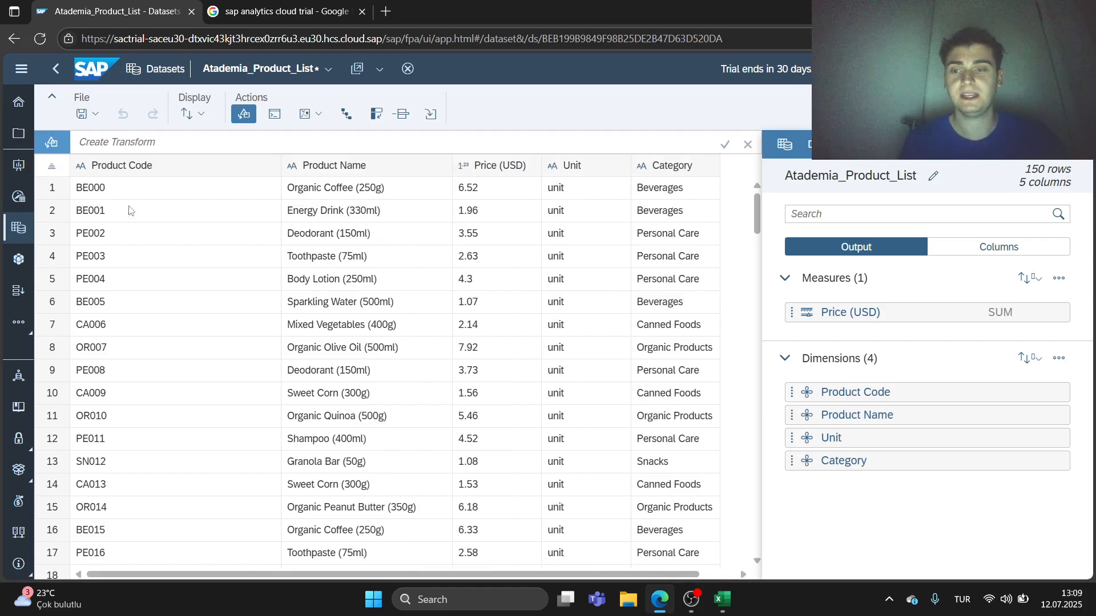
Examine the product rows and their categories, and view the available options for the Price (USD) measure.
scroll(392, 190, "down", 3)
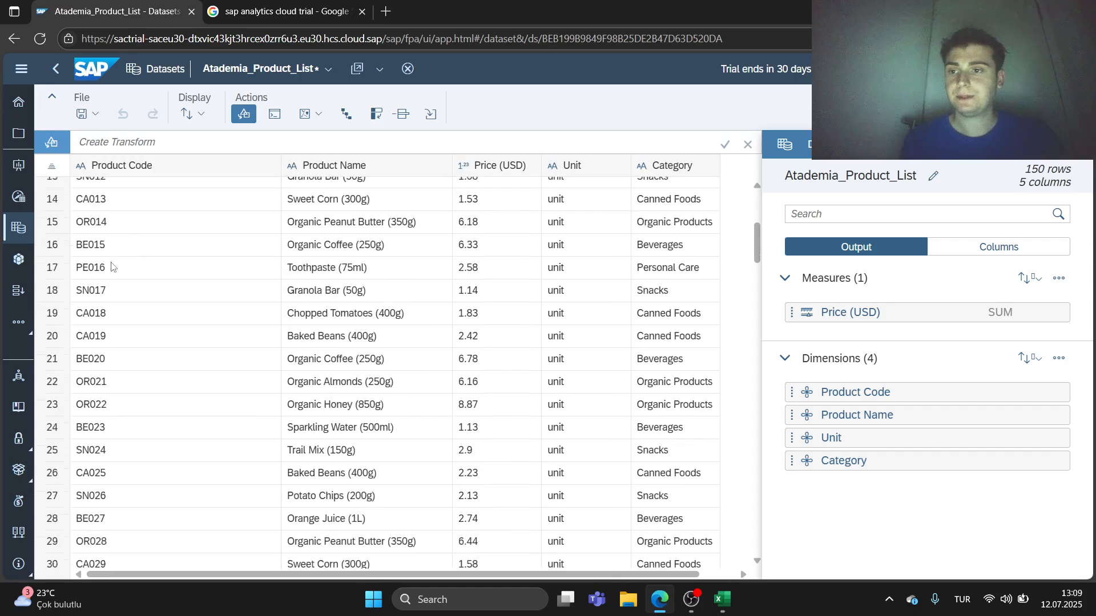
scroll(217, 260, "up", 3)
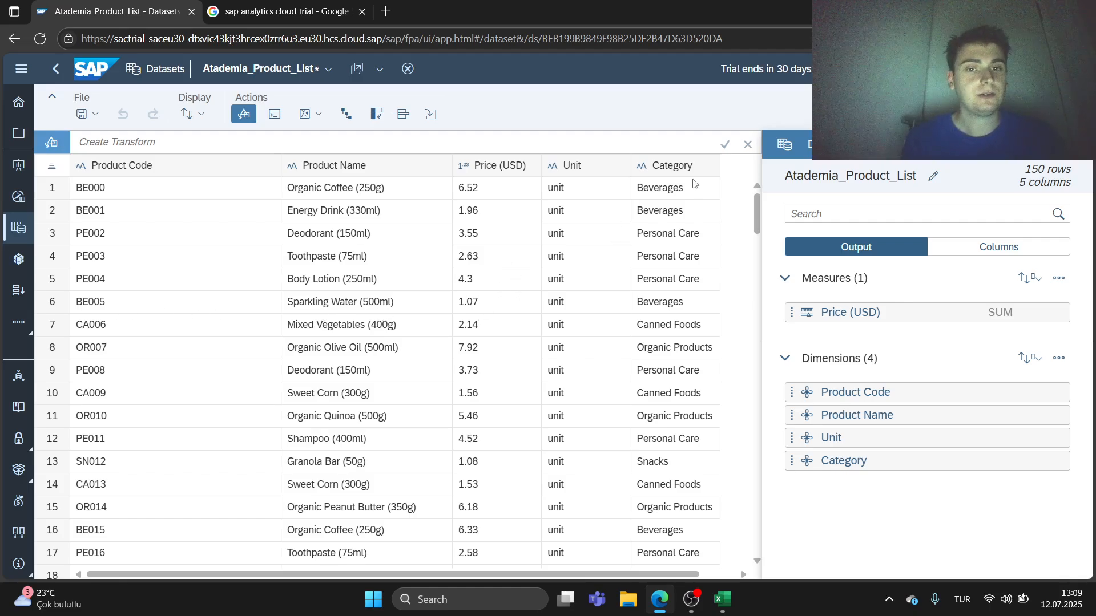
scroll(548, 263, "down", 10)
scroll(571, 274, "up", 9)
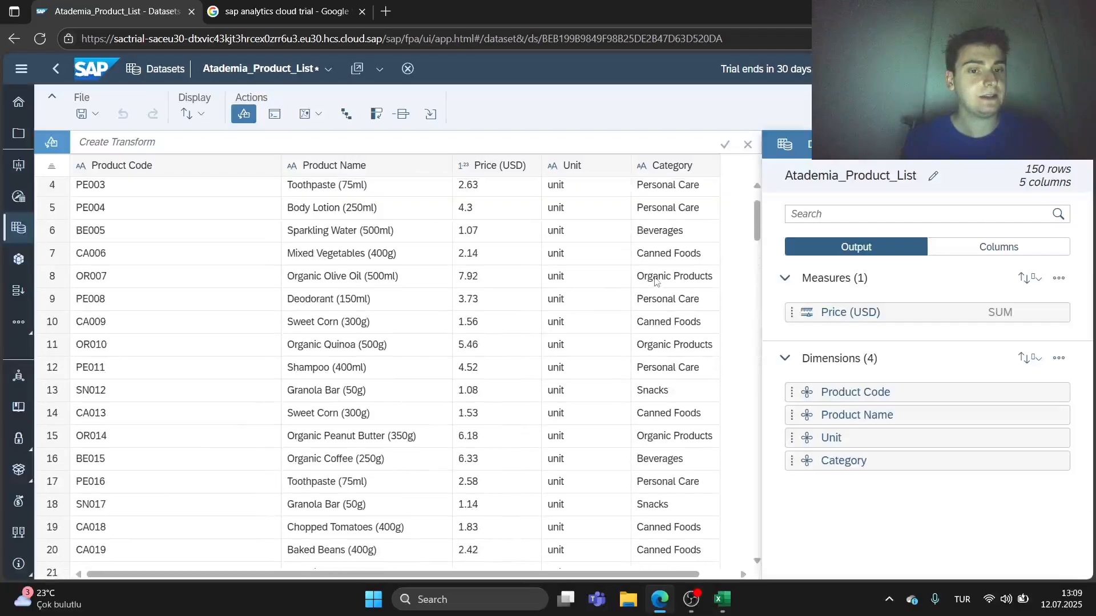
scroll(655, 282, "up", 1)
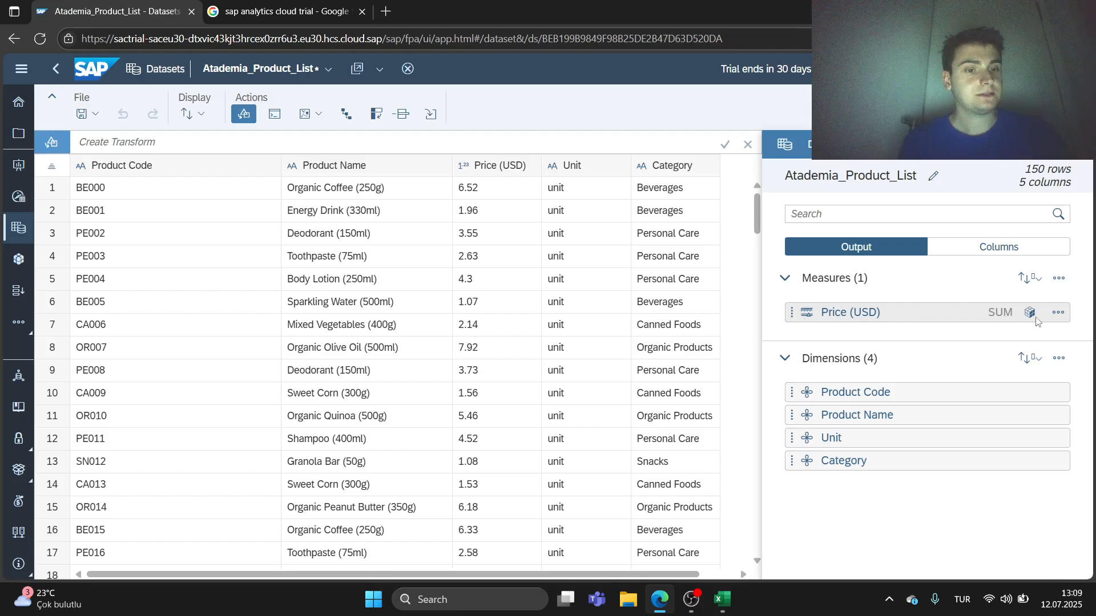
left_click(1054, 315)
left_click(1056, 315)
left_click(1057, 316)
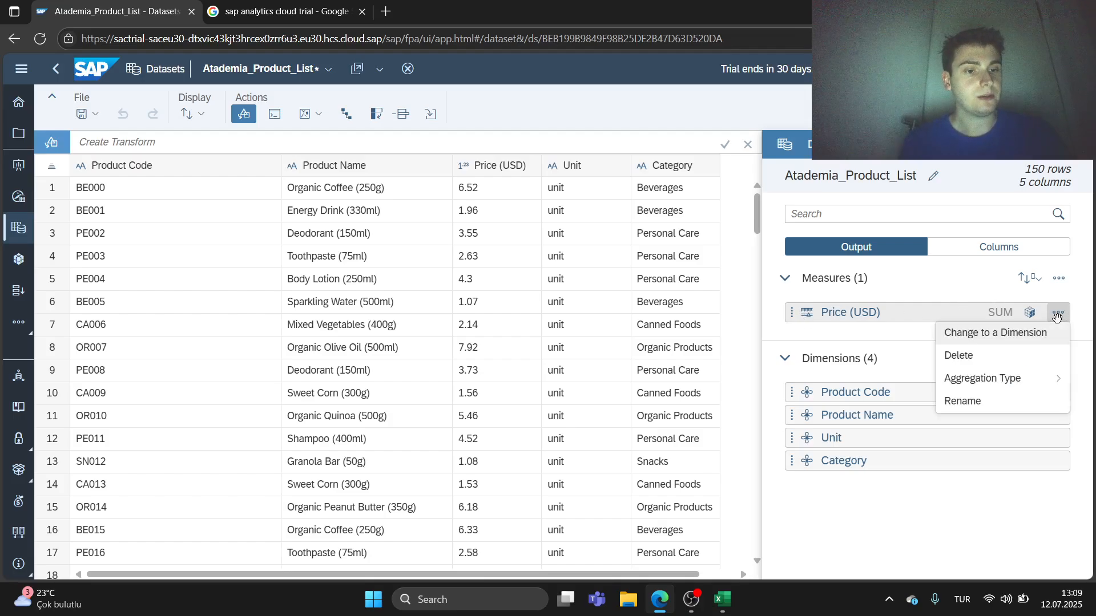
left_click(904, 299)
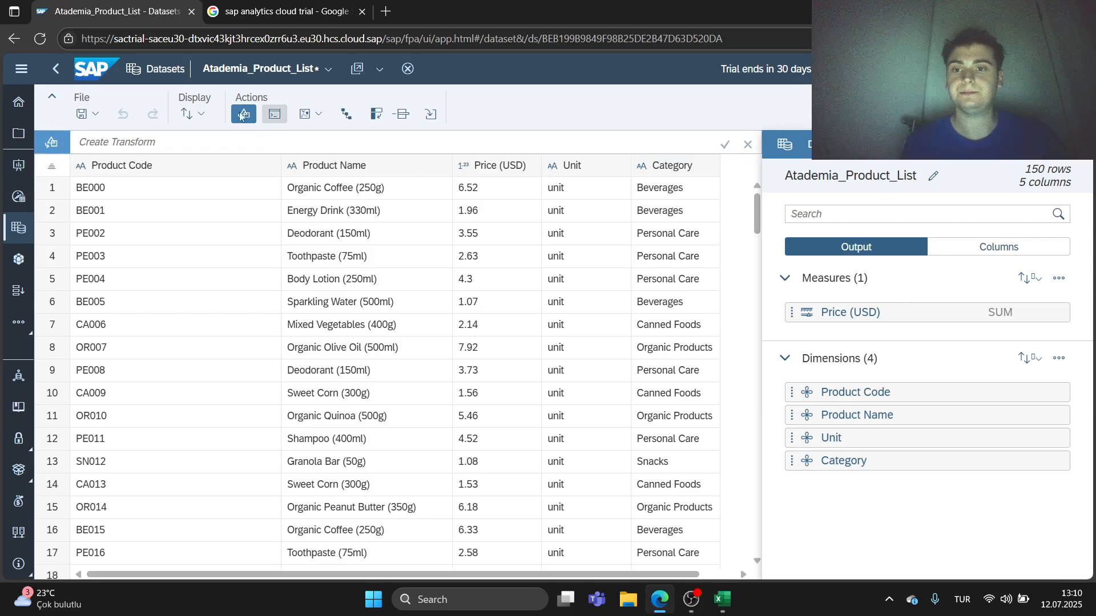
Save the Atademia_Product_List dataset and return to the Datasets start page.
left_click(84, 114)
left_click(90, 134)
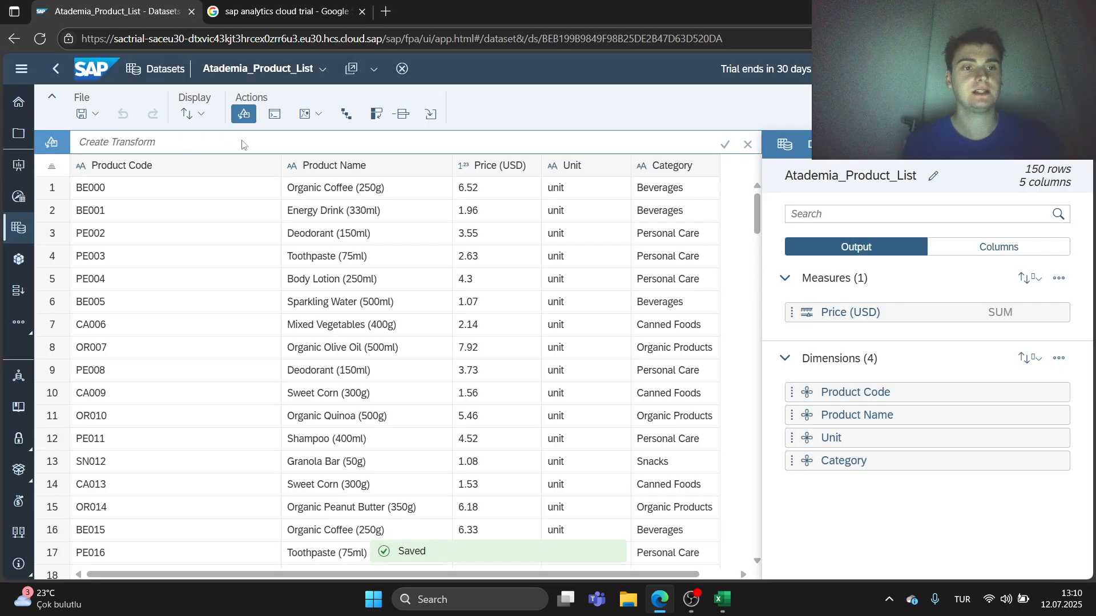
left_click(56, 68)
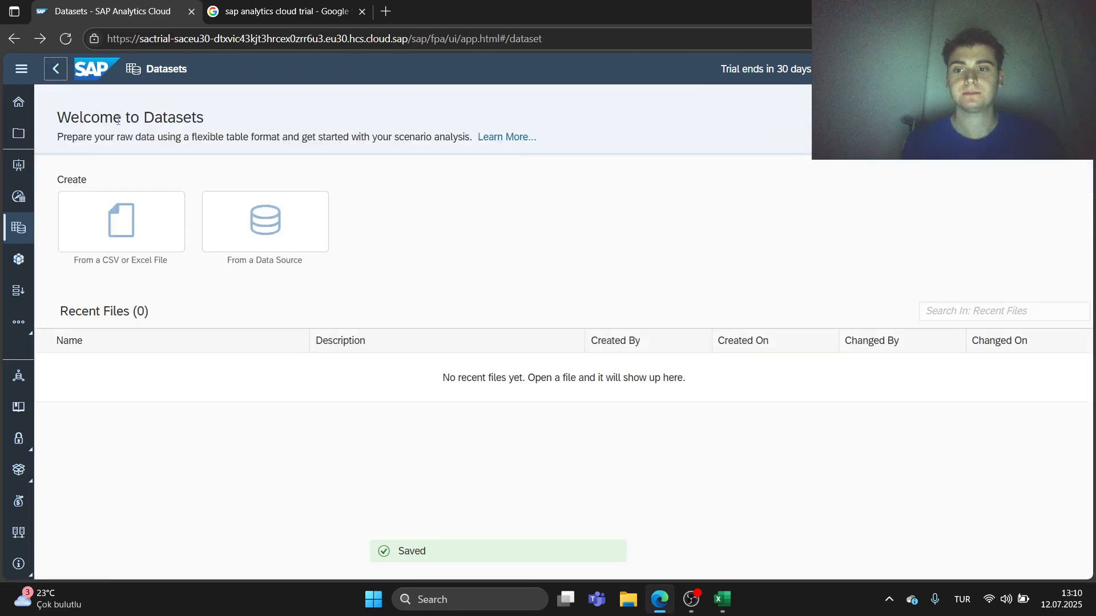
Start another dataset from an Excel file and import Atademia_Sales_Data from the Desktop.
left_click(131, 228)
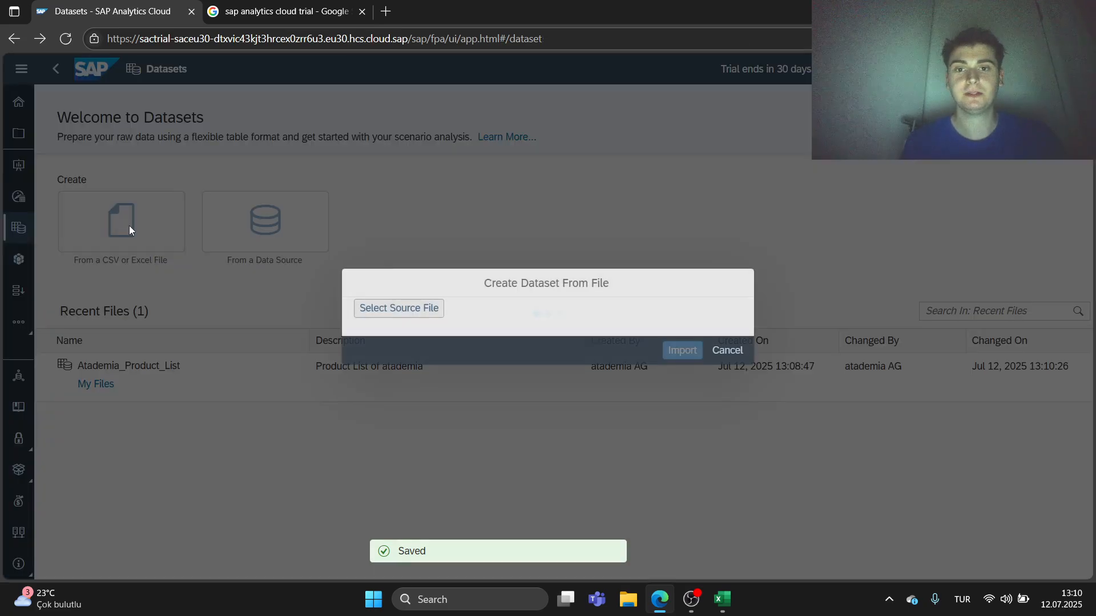
left_click(434, 308)
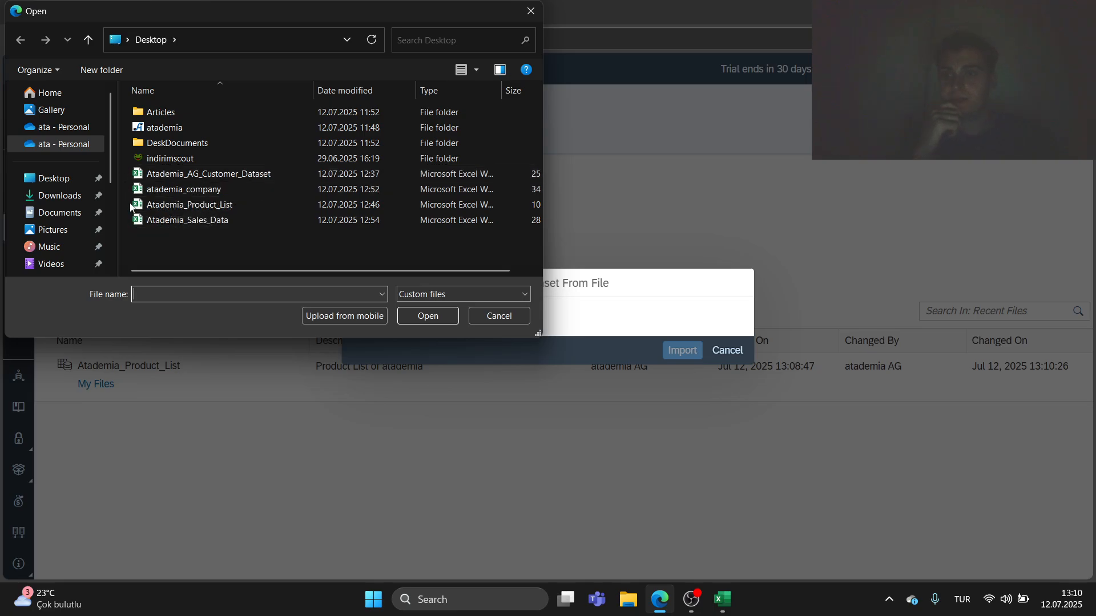
left_click(165, 220)
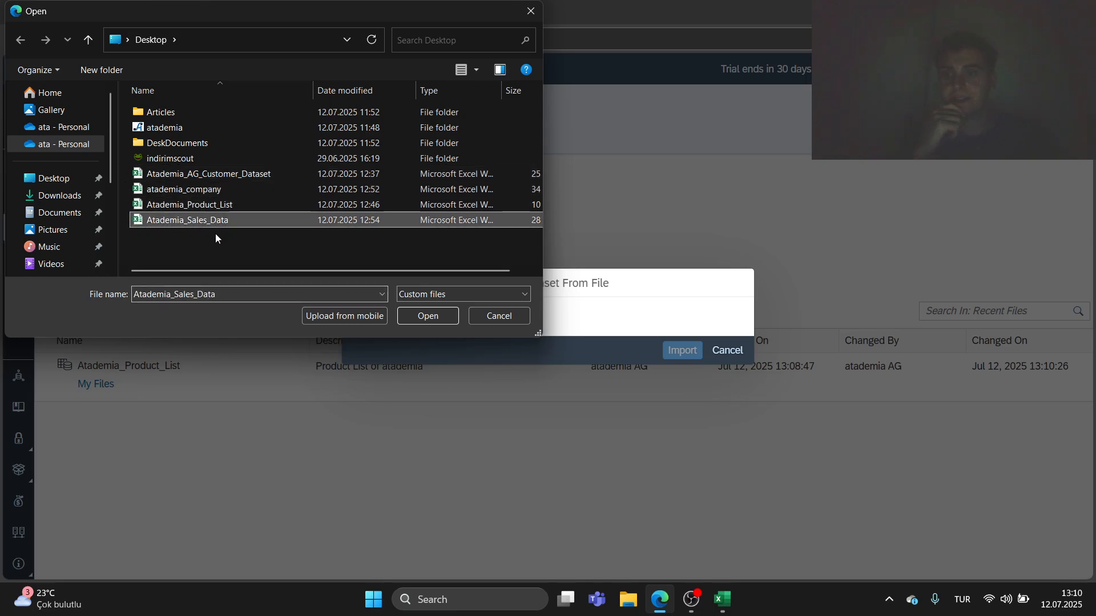
left_click(438, 313)
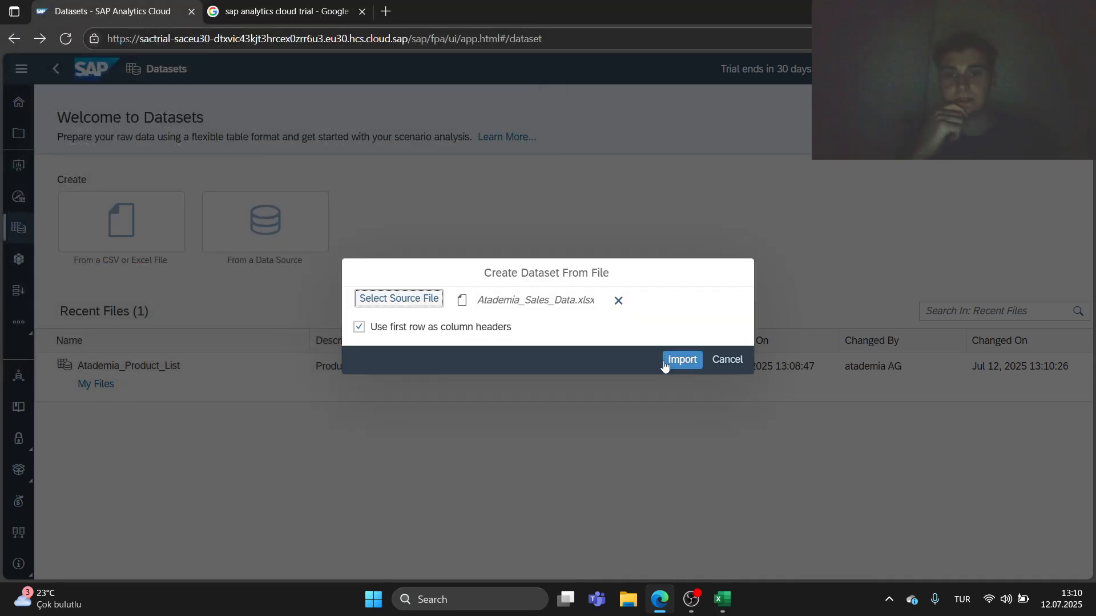
left_click(667, 359)
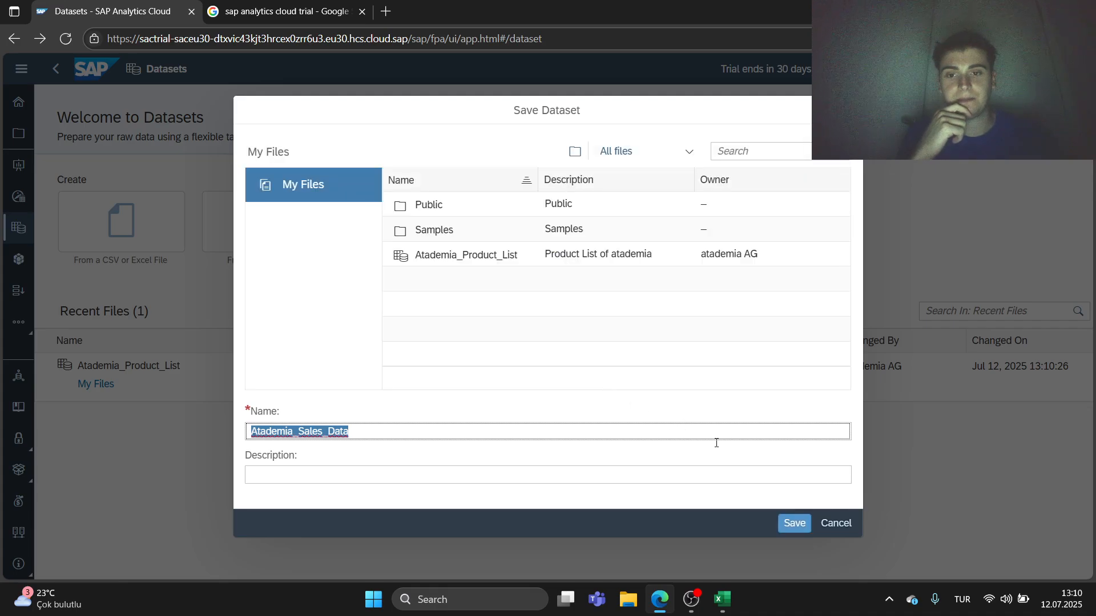
Save the imported sales dataset as Atademia_Sales_Data, and view its measures, dimensions and the aggregation types for Total Revenue (USD).
left_click(792, 523)
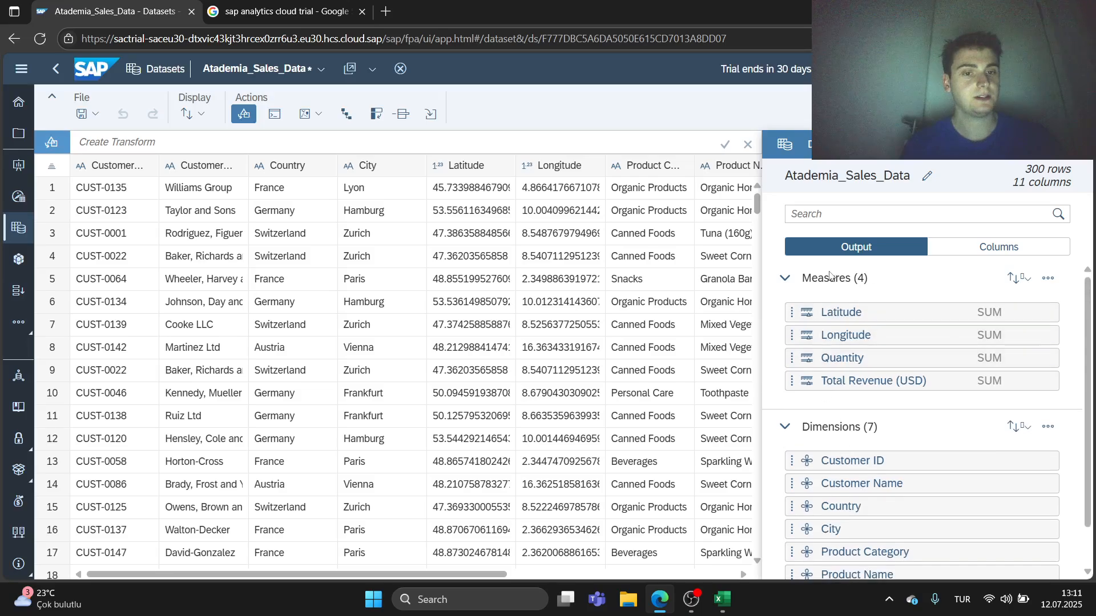
scroll(836, 425, "down", 1)
scroll(841, 455, "up", 1)
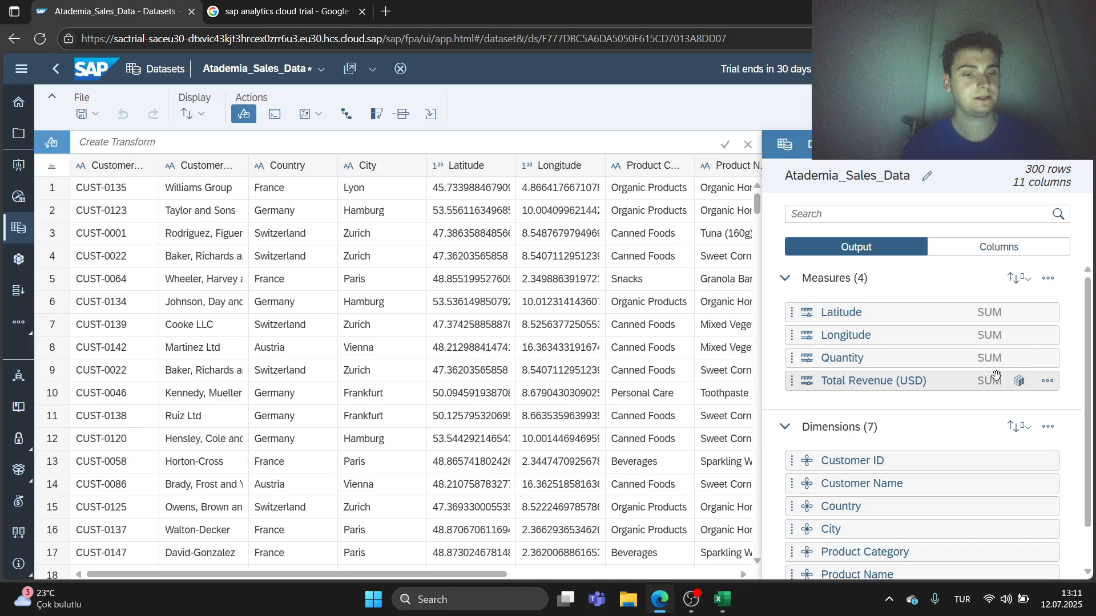
left_click(1048, 381)
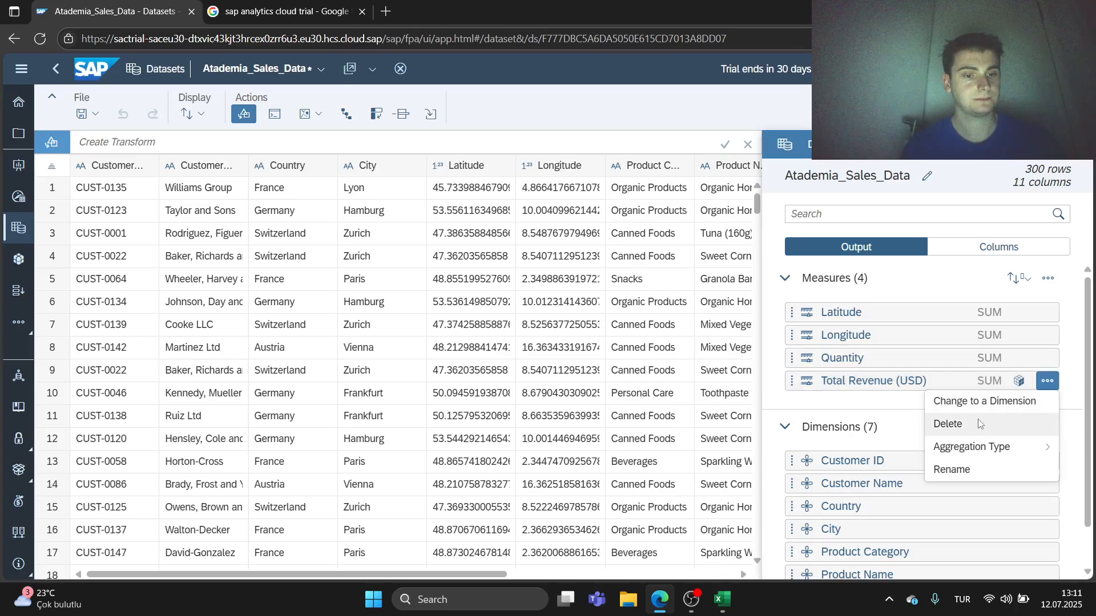
mouse_move(980, 446)
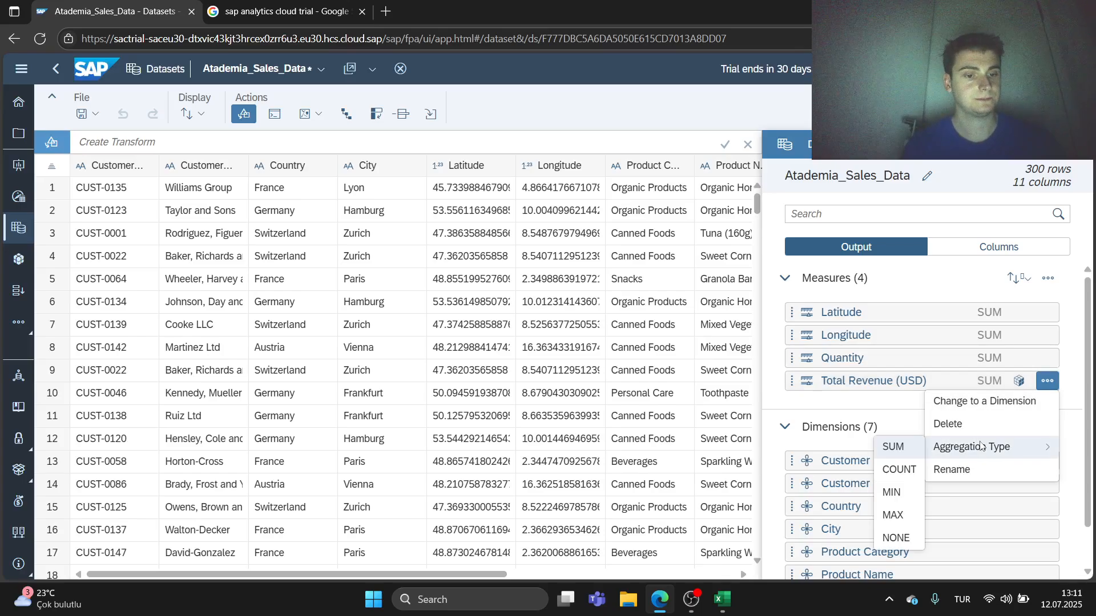
left_click(892, 420)
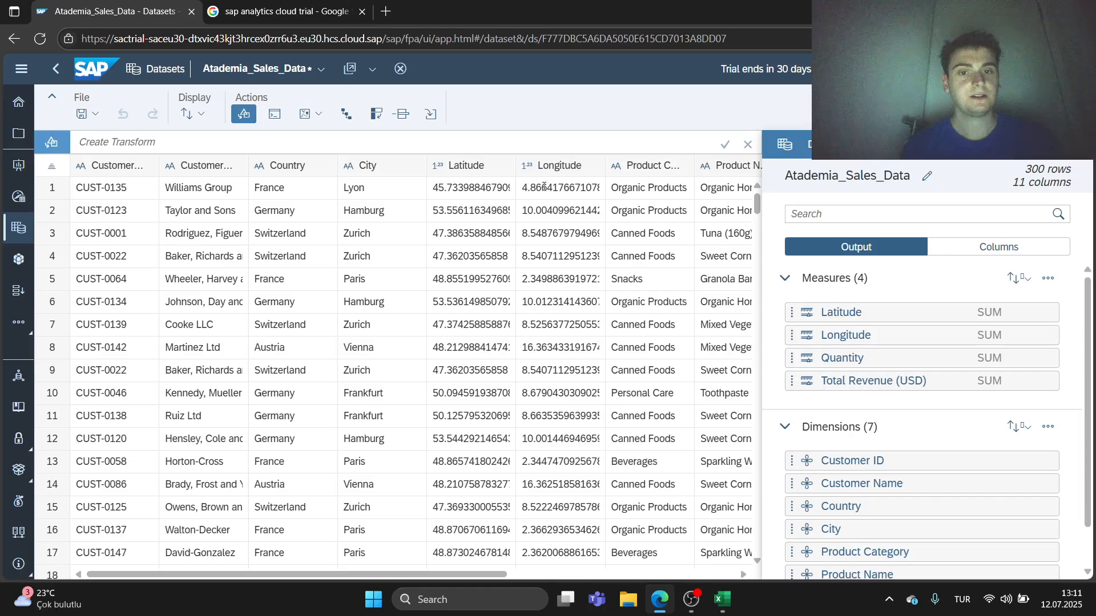
scroll(818, 405, "down", 2)
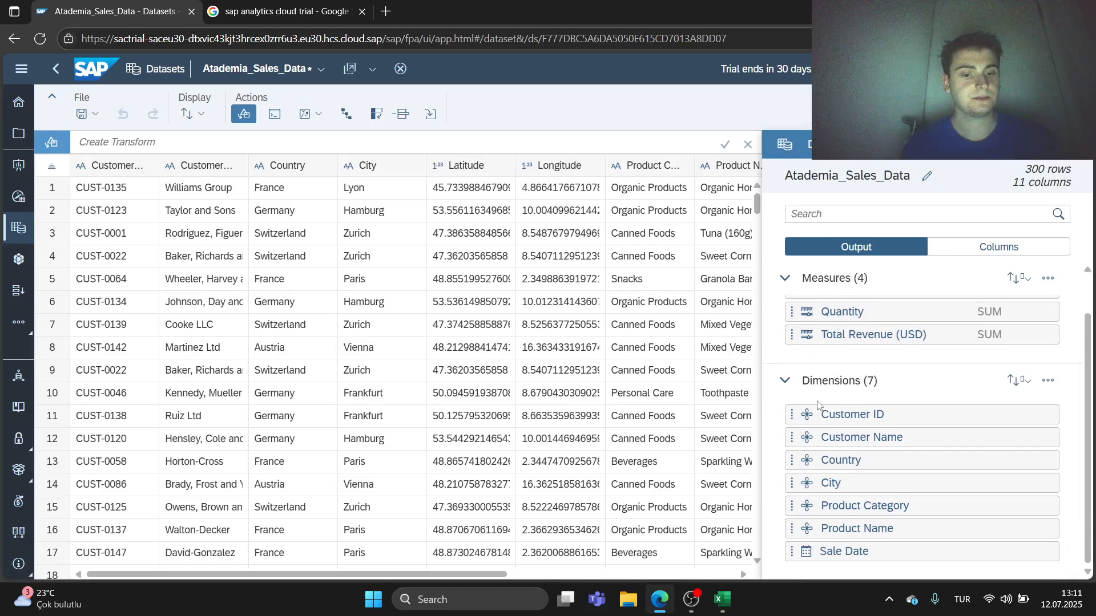
scroll(808, 417, "up", 2)
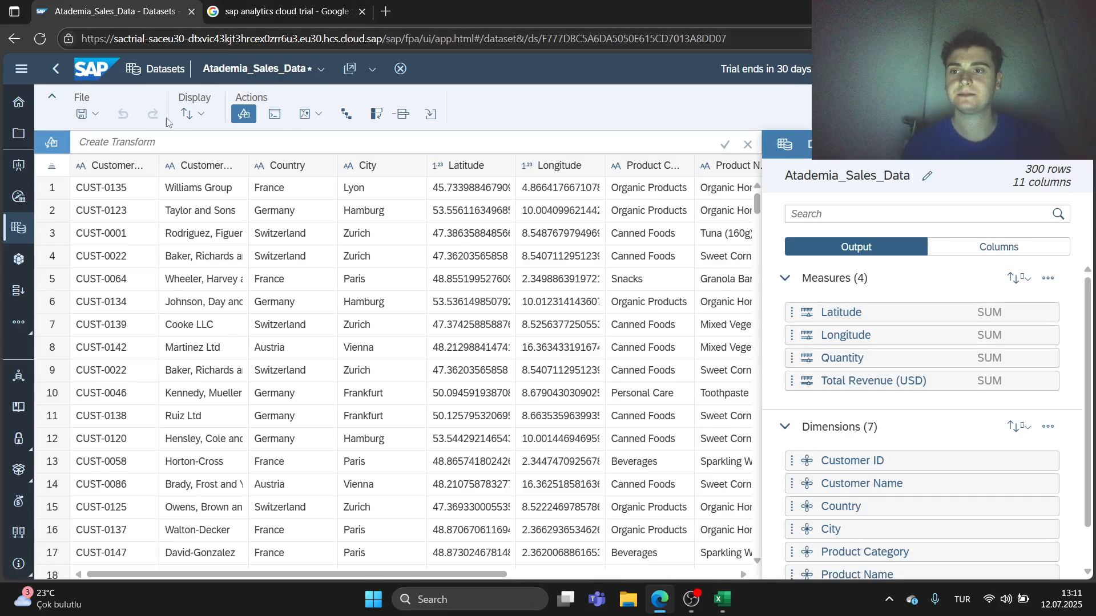
Close the Google search page, then view the aggregation types for the Longitude measure and select its column.
left_click(334, 12)
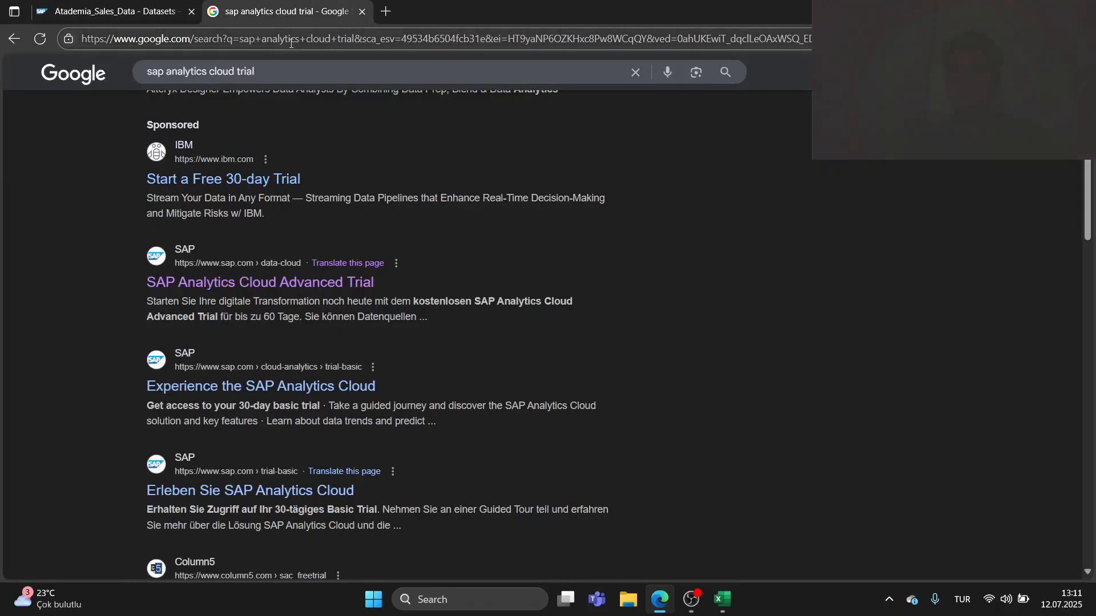
left_click(363, 12)
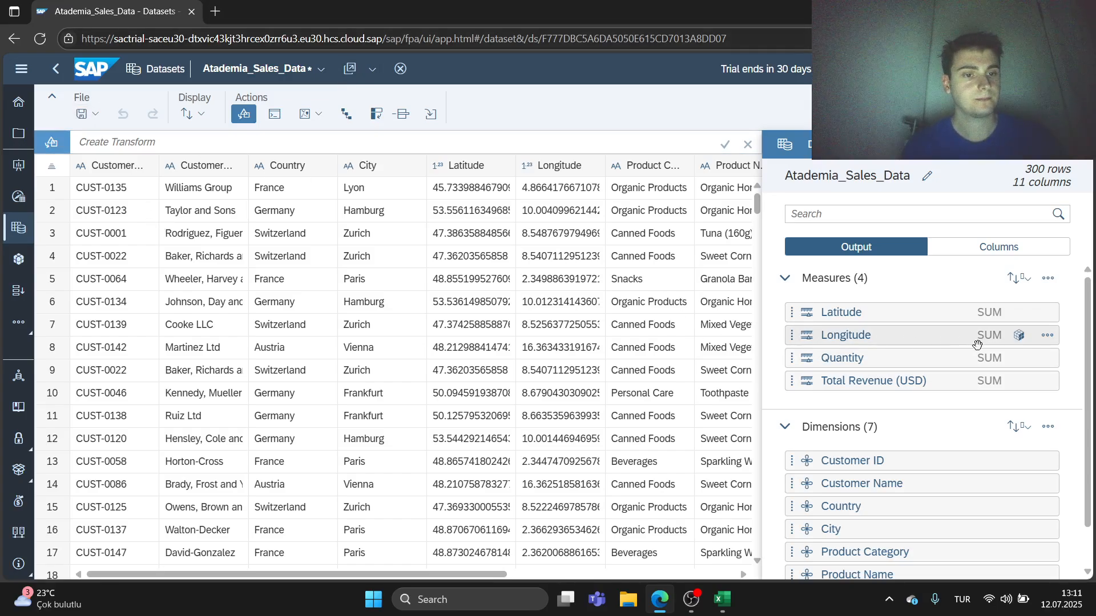
left_click(1047, 335)
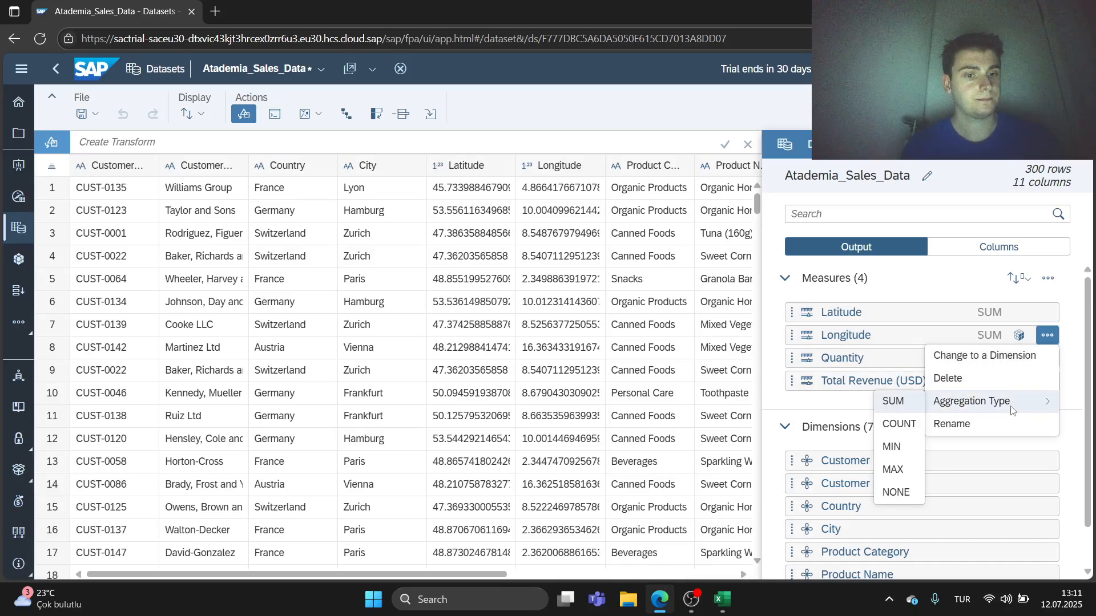
left_click(806, 411)
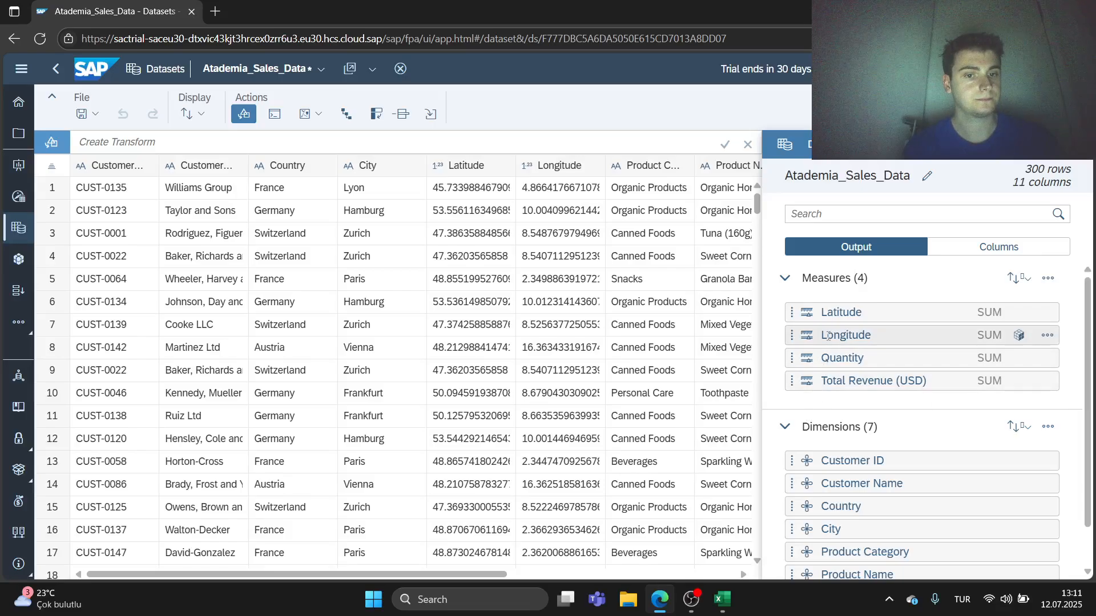
left_click(809, 339)
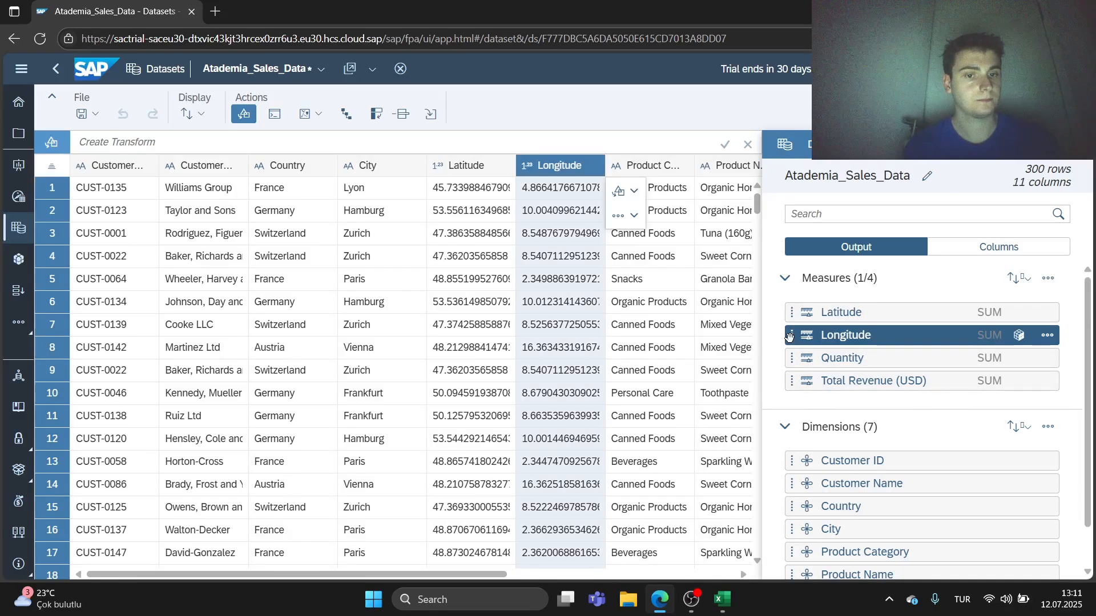
List the dataset's columns and examine the Latitude column's measure properties, column details and data distribution.
left_click(994, 246)
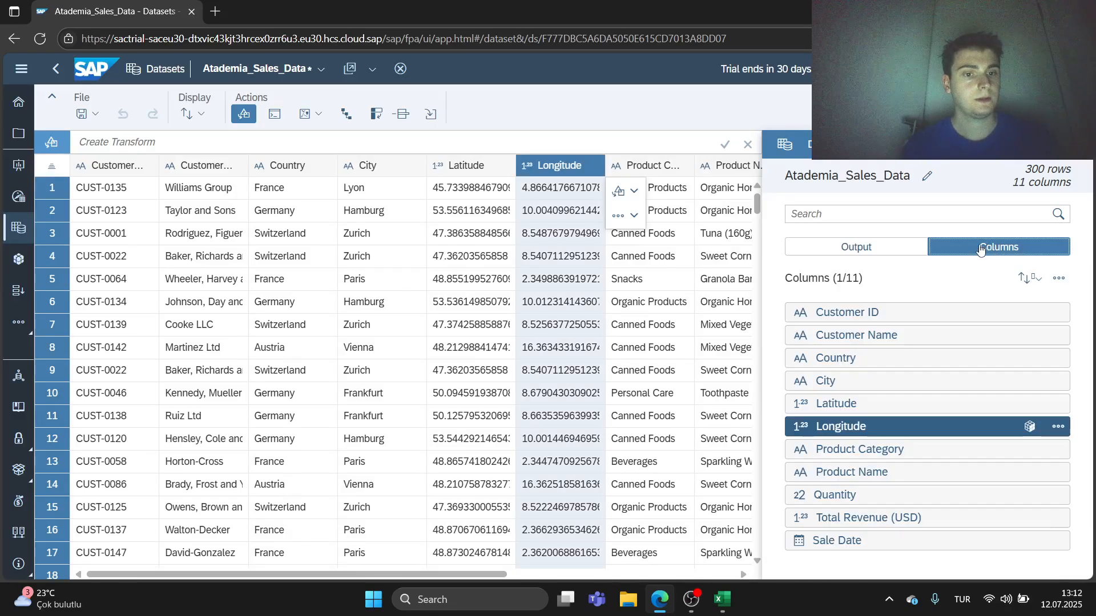
left_click(1058, 403)
left_click(866, 414)
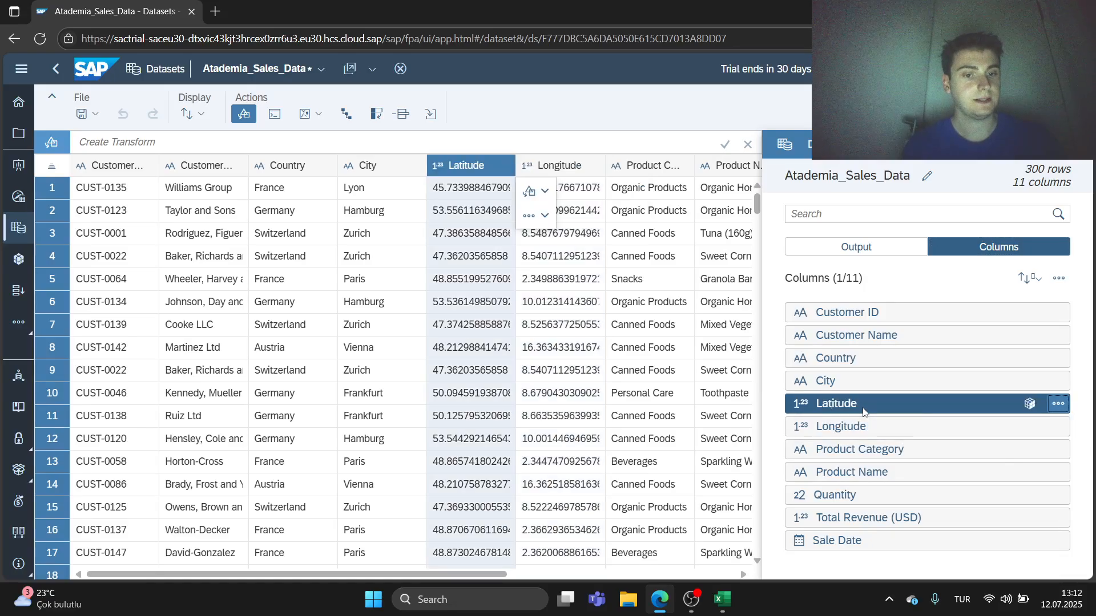
left_click(1029, 404)
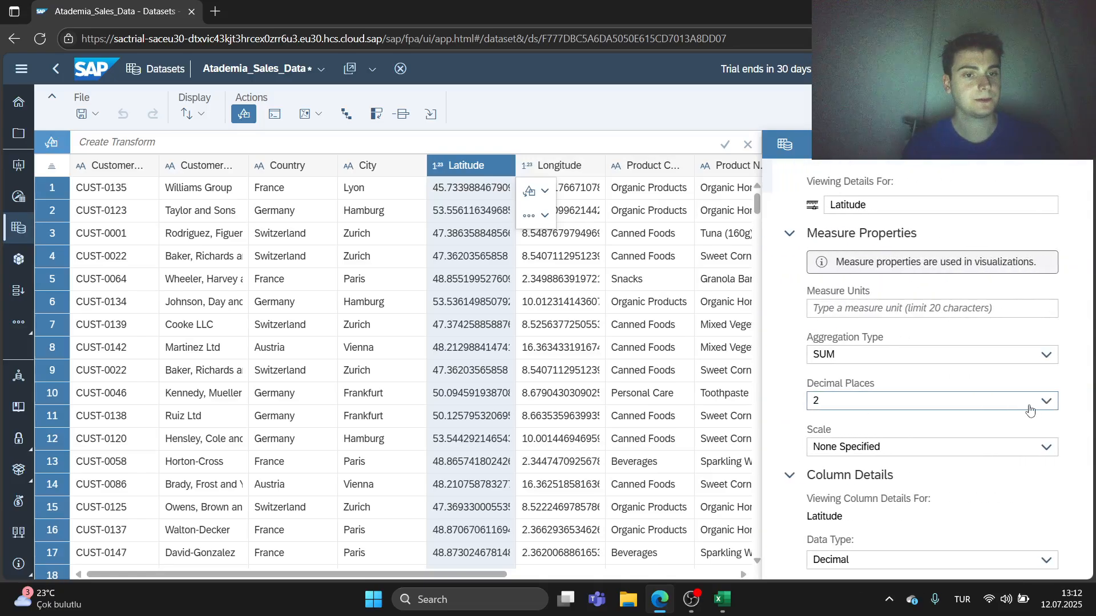
scroll(936, 351, "down", 5)
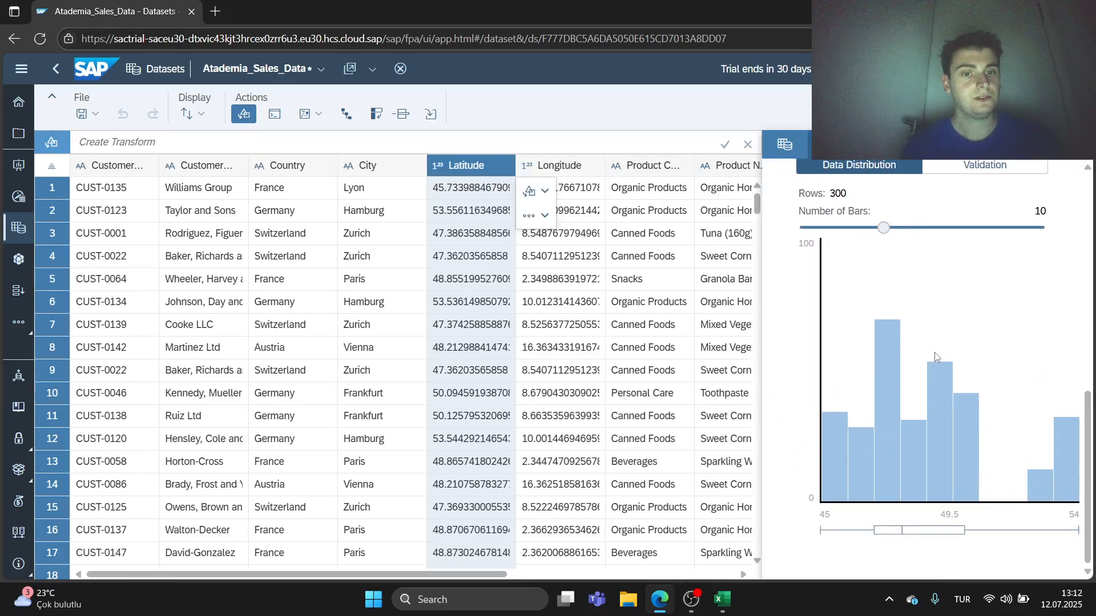
scroll(934, 371, "up", 3)
scroll(932, 384, "up", 5)
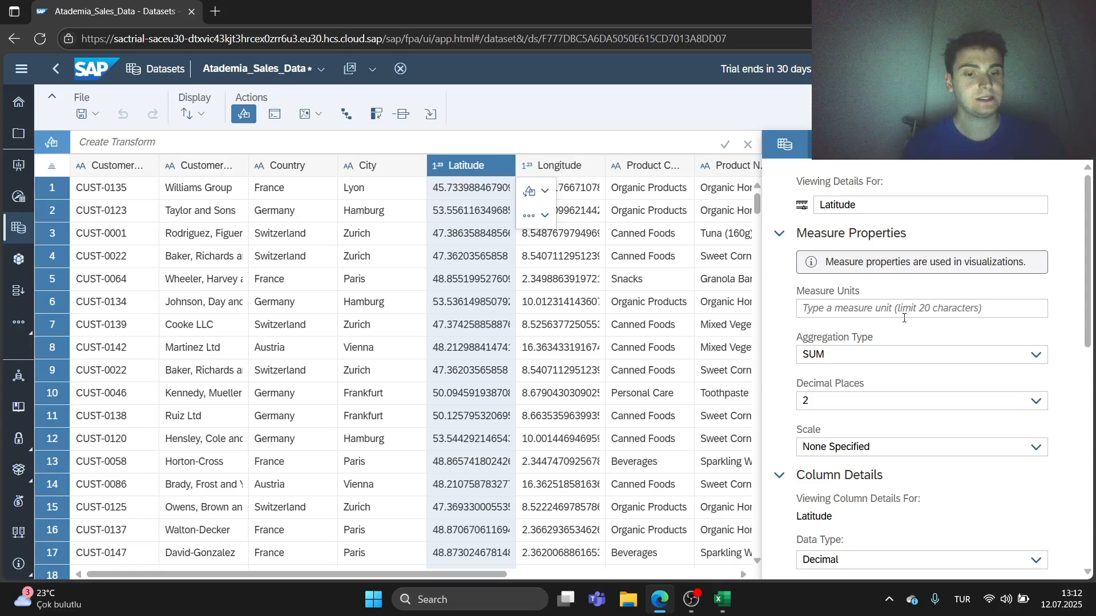
scroll(904, 324, "down", 5)
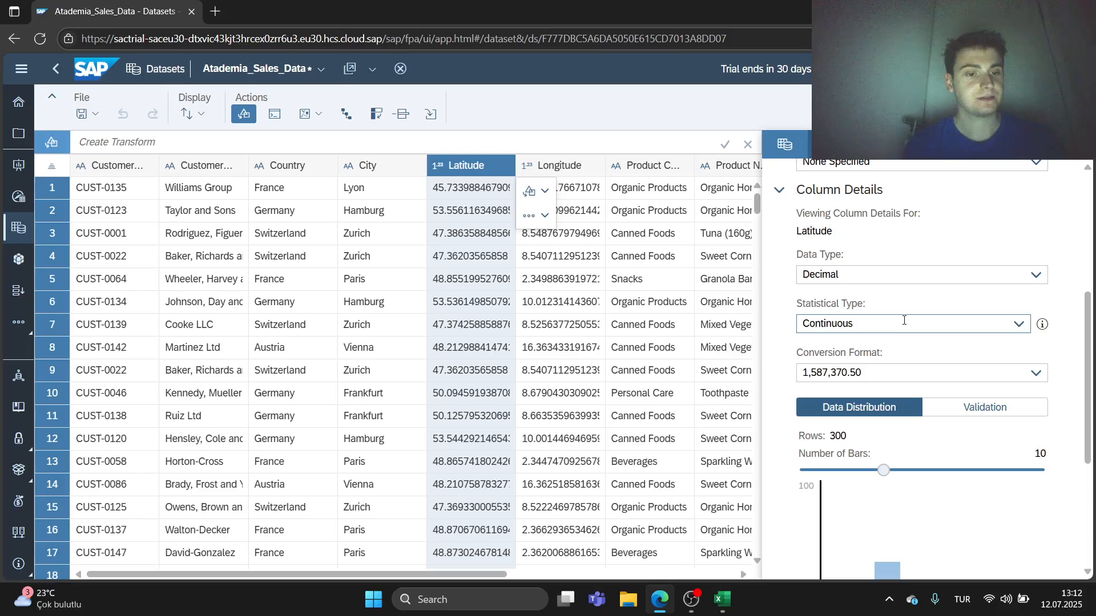
scroll(904, 321, "down", 3)
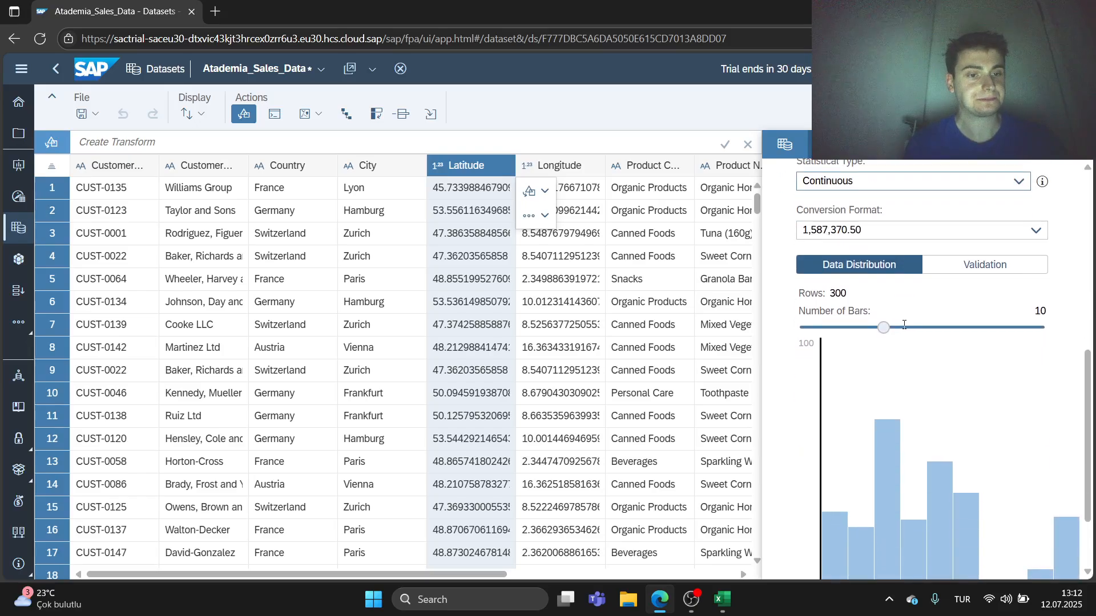
Check the Latitude column's validation, review its data distribution again and return to the column list.
left_click(944, 277)
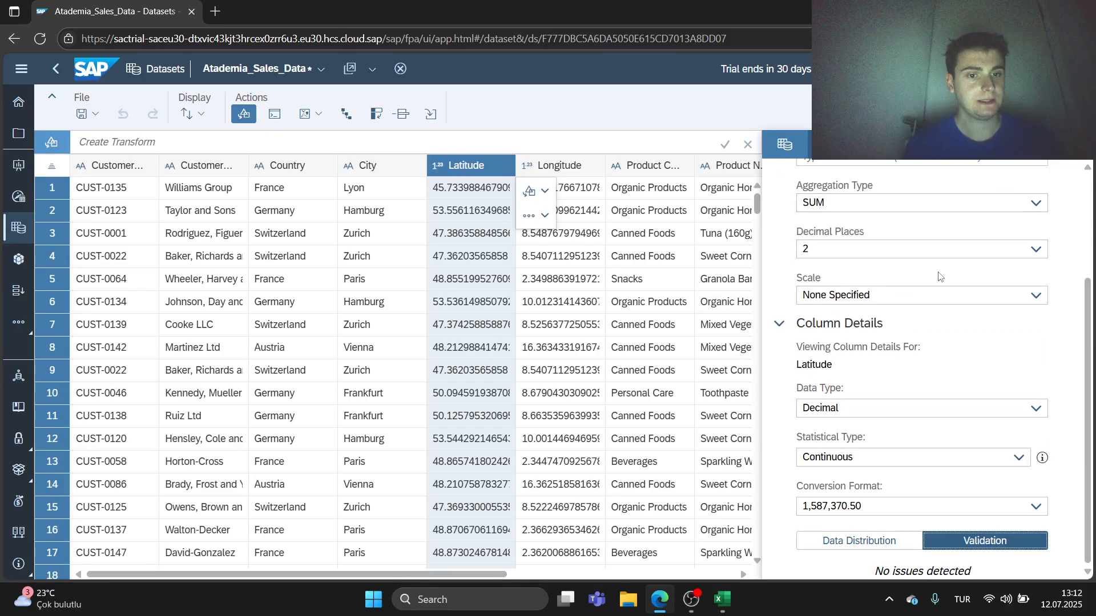
left_click(895, 541)
scroll(904, 421, "down", 7)
scroll(904, 421, "up", 8)
scroll(904, 421, "up", 1)
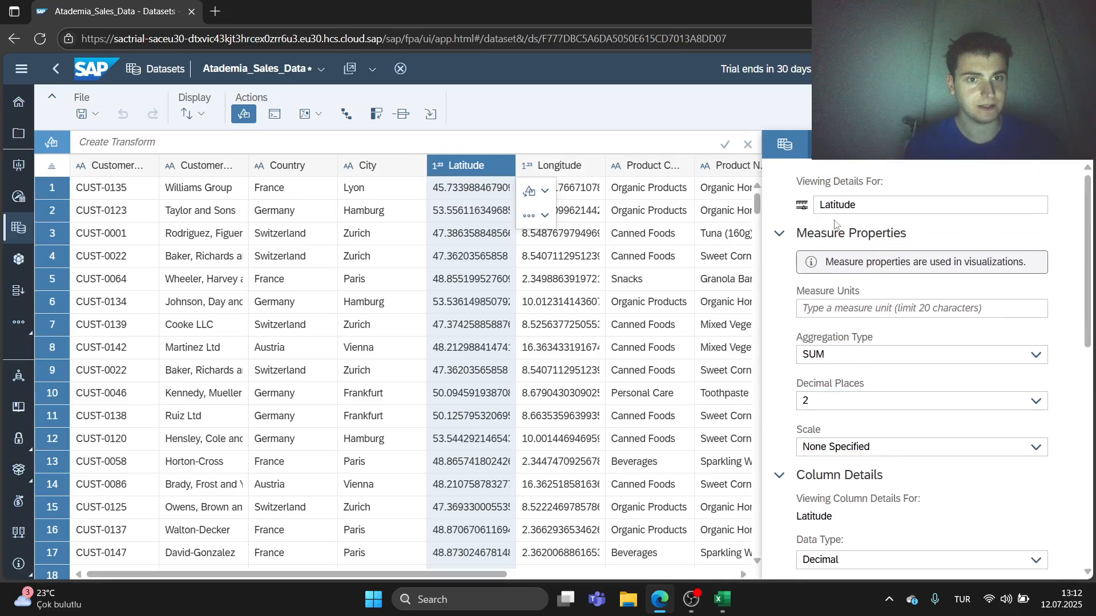
left_click(801, 148)
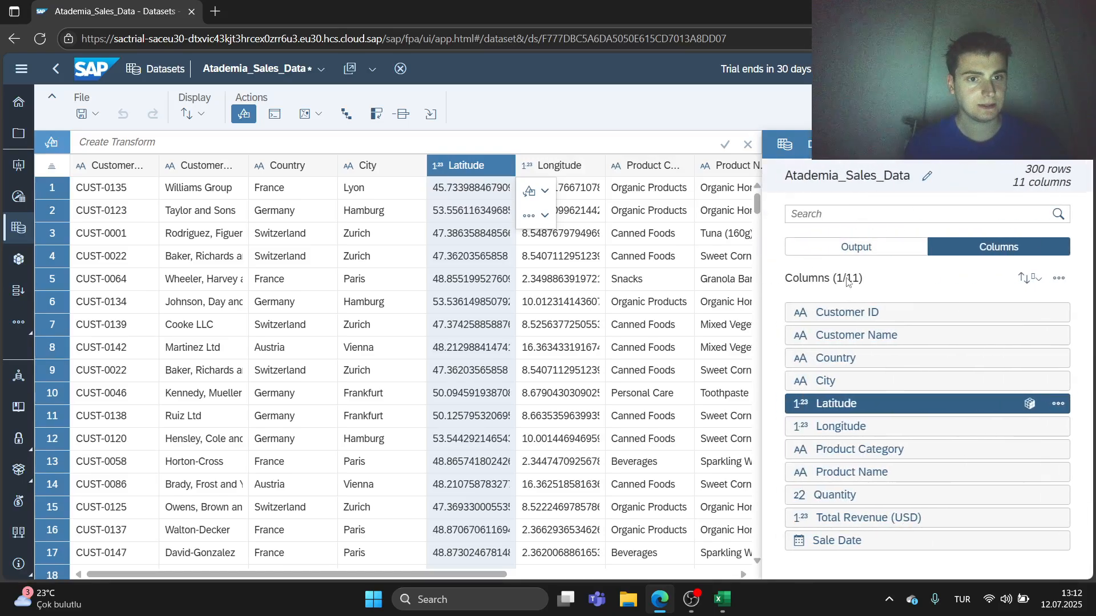
Save the Atademia_Sales_Data dataset and return to the Datasets start page.
left_click(82, 114)
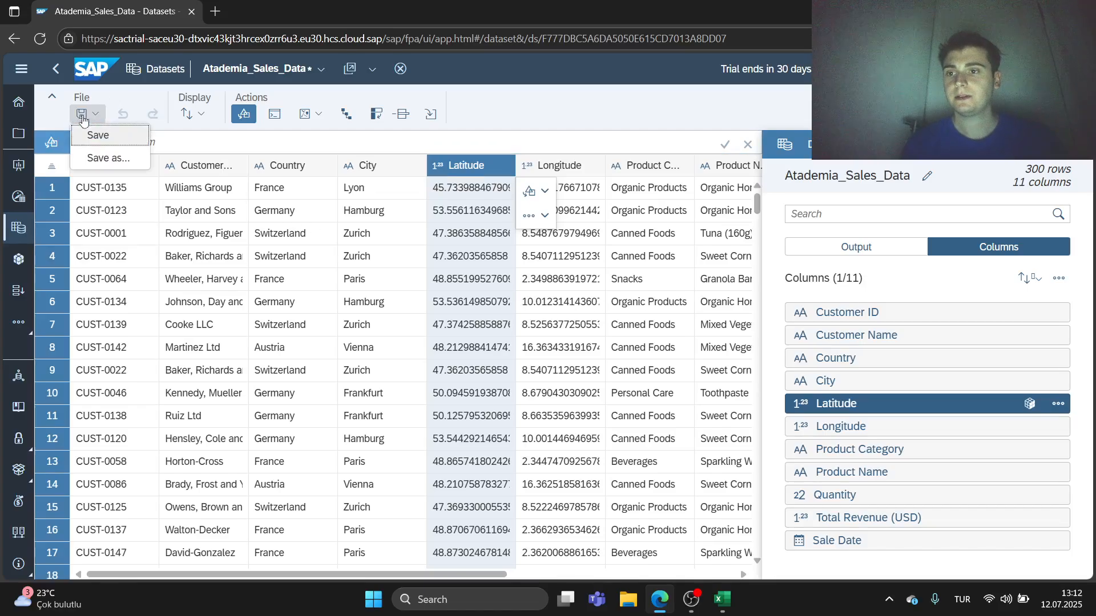
left_click(114, 159)
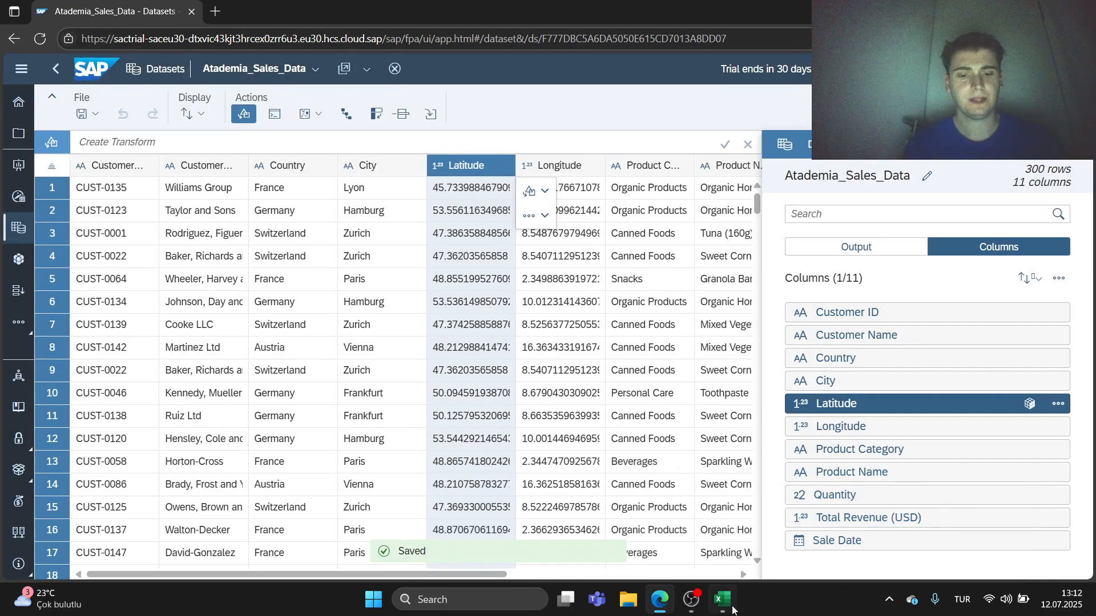
mouse_move(732, 609)
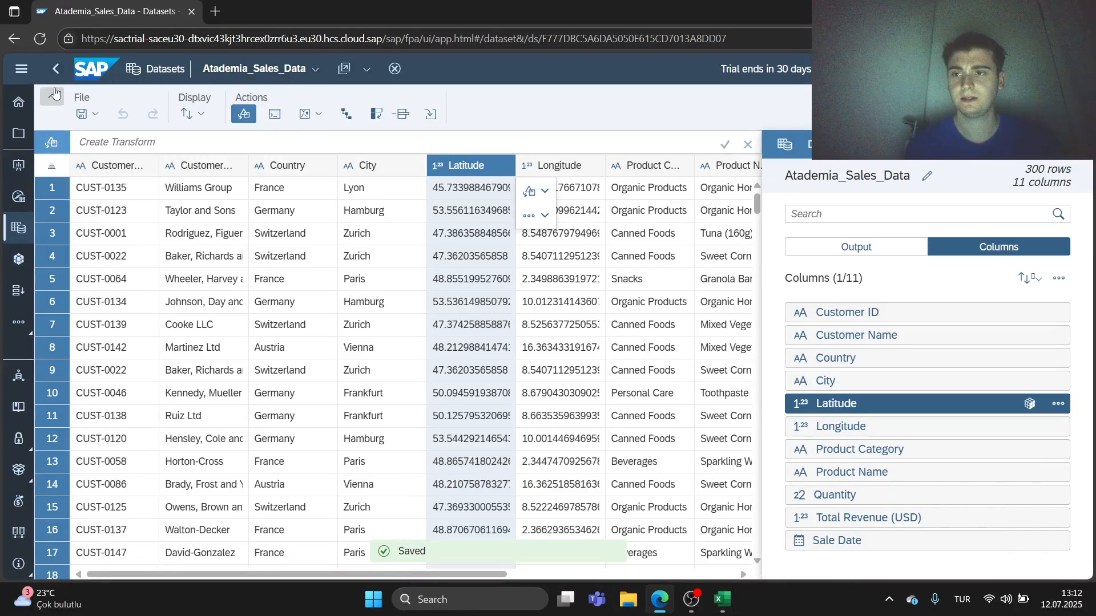
left_click(55, 69)
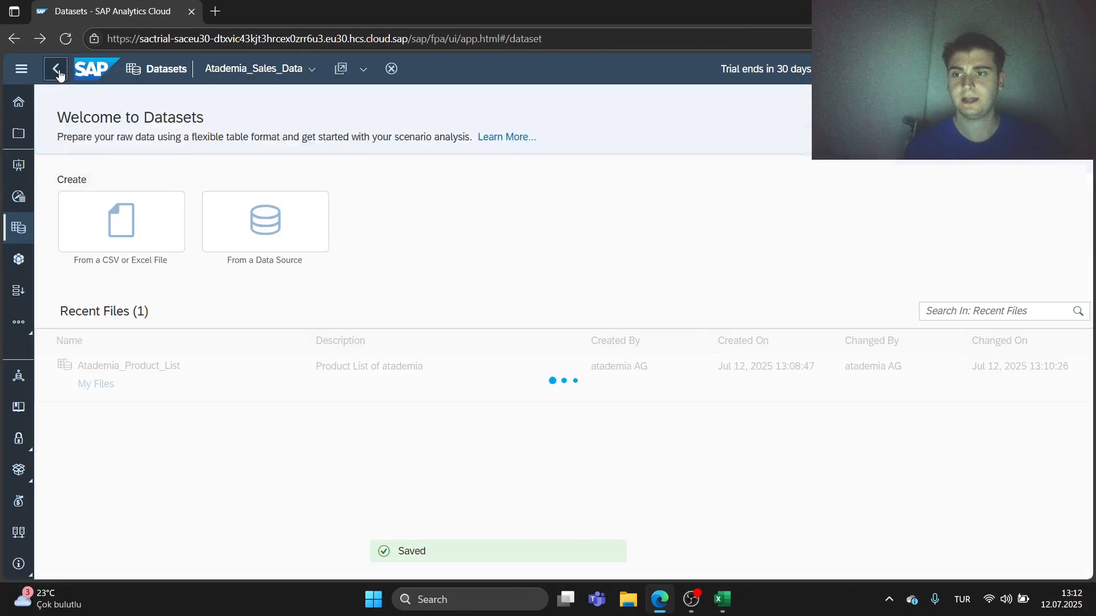
Create a dataset from the Excel file Atademia_AG_Customer_Dataset on the Desktop, using the first row as column headers, and save it under the same name.
left_click(137, 235)
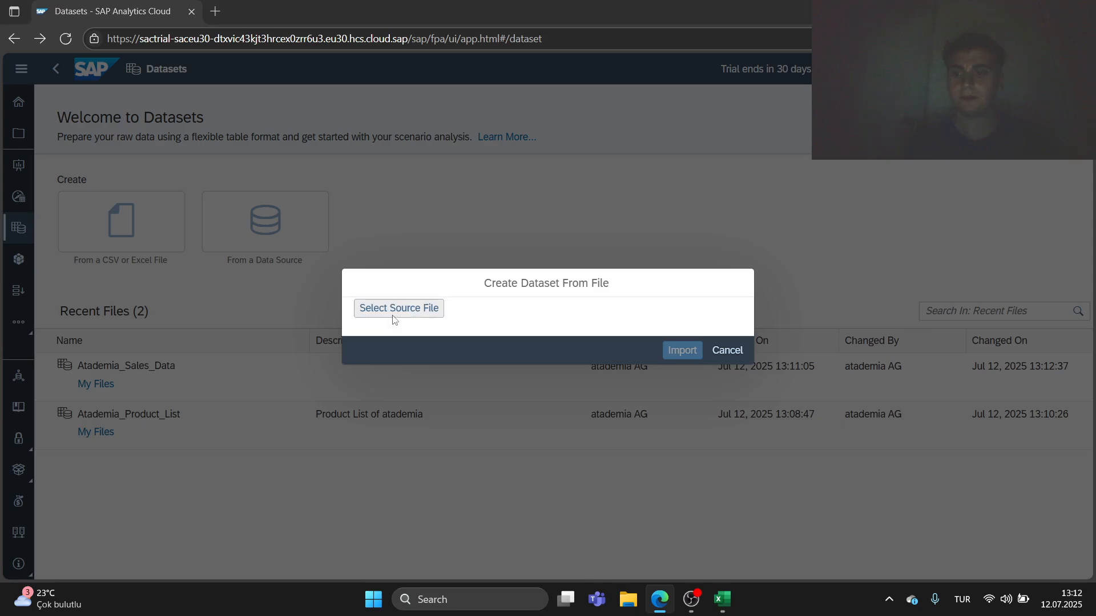
left_click(393, 319)
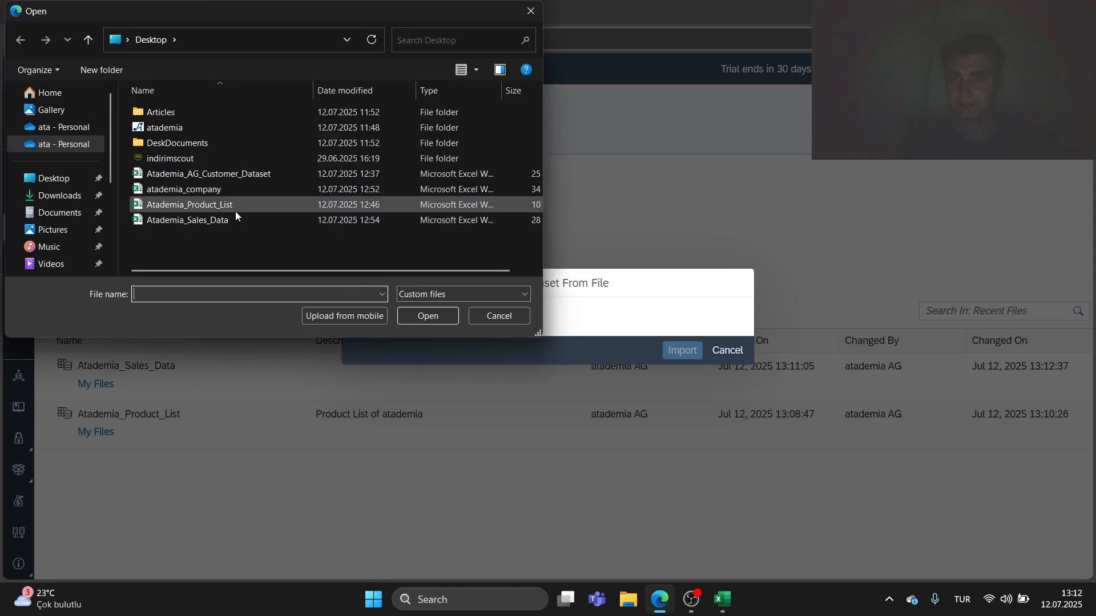
left_click(233, 174)
left_click(428, 316)
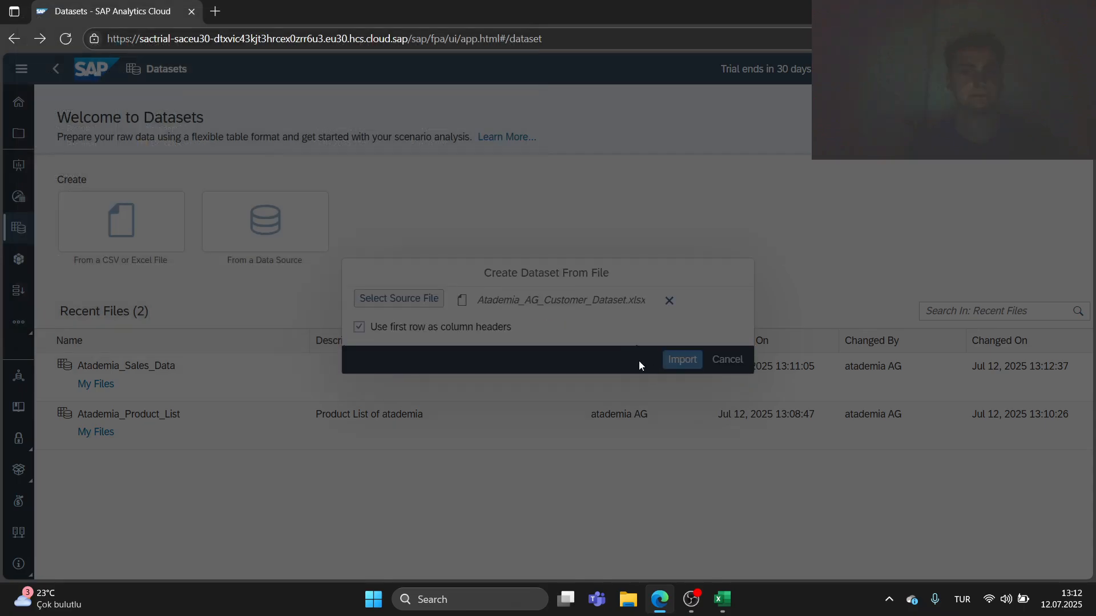
left_click(677, 361)
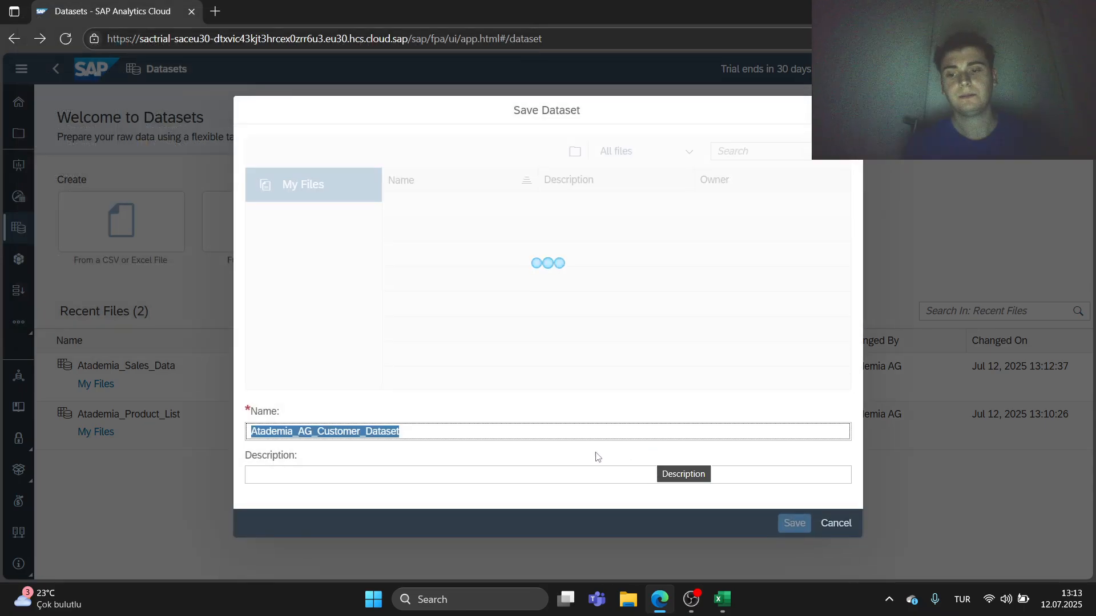
left_click(804, 529)
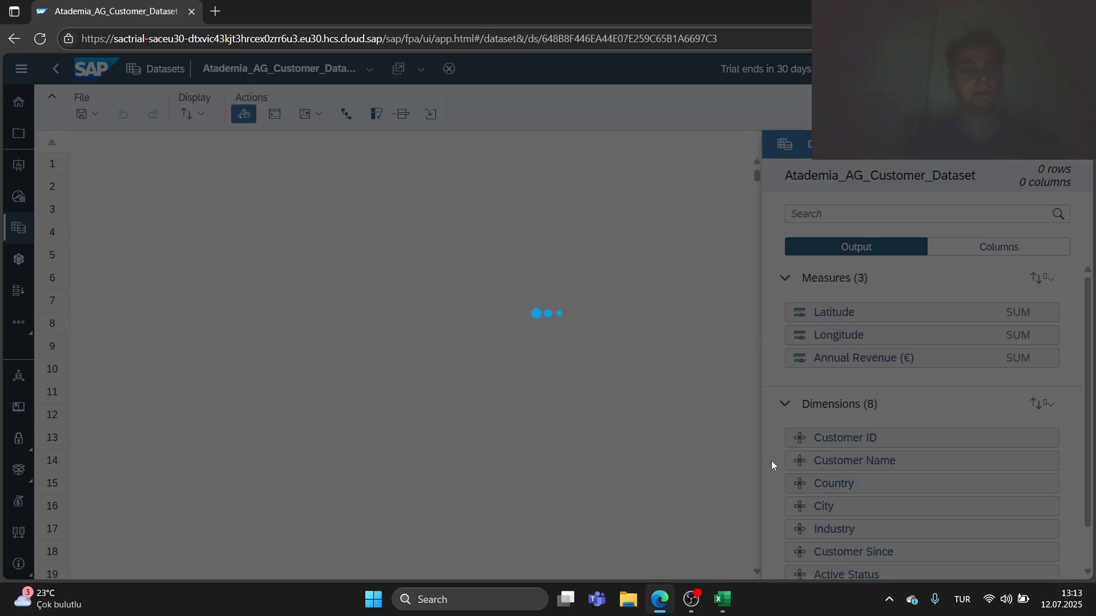
Review the customer dataset's measures and dimensions, and widen the Annual Revenue (€) column until its full header fits.
scroll(852, 347, "down", 1)
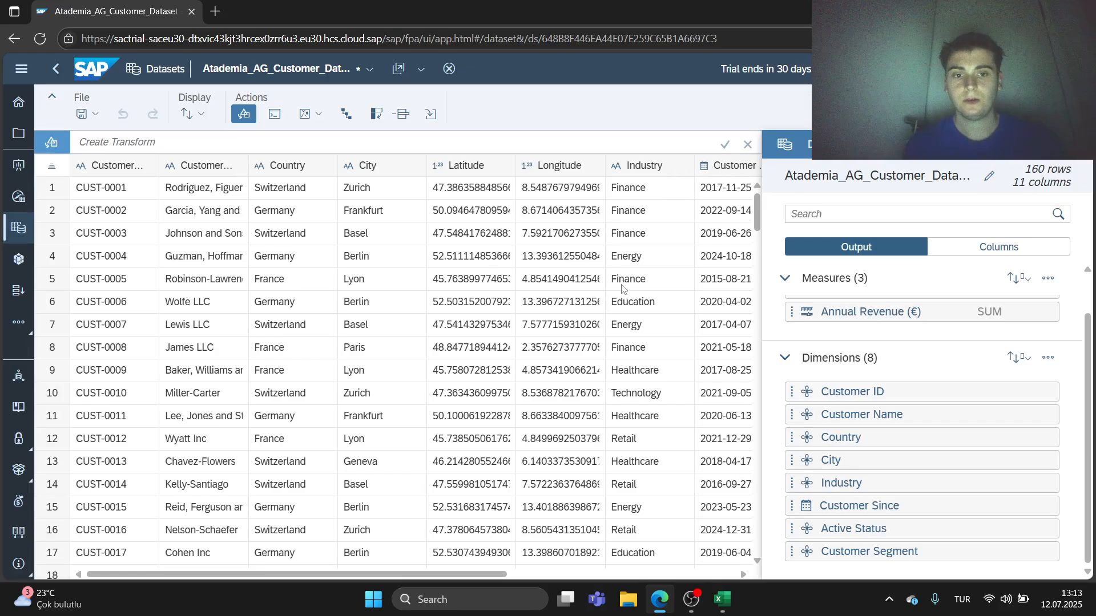
scroll(921, 376, "up", 1)
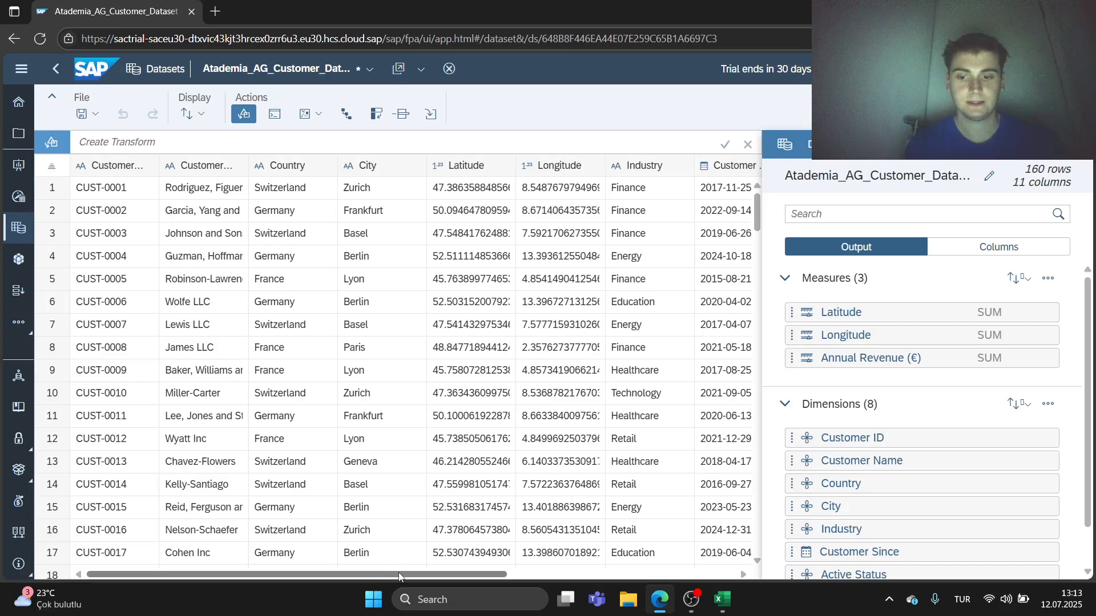
left_click_drag(399, 573, 618, 573)
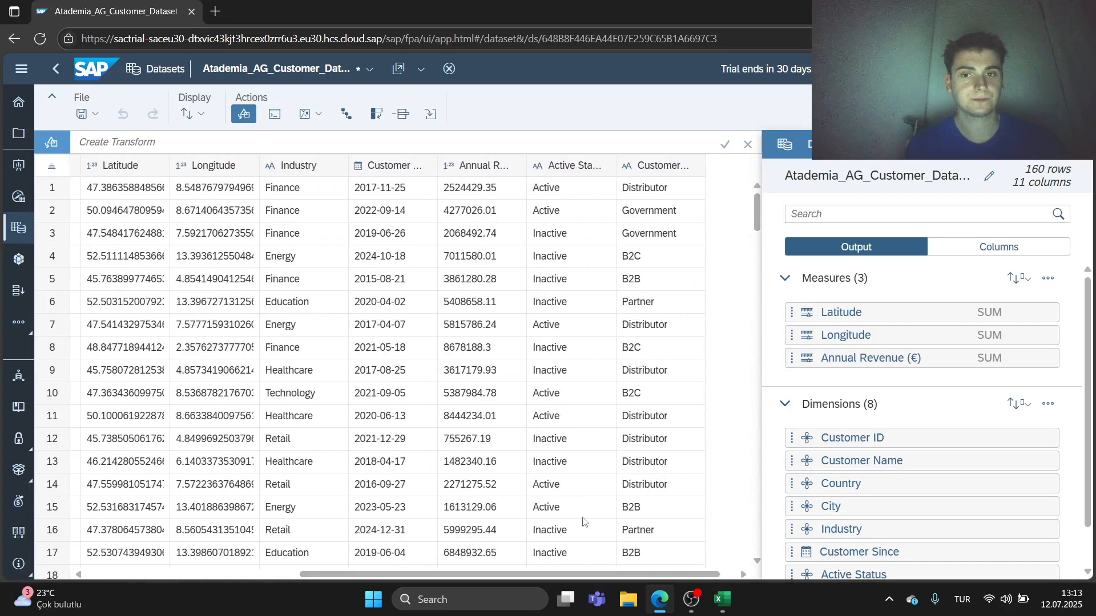
left_click_drag(524, 164, 578, 164)
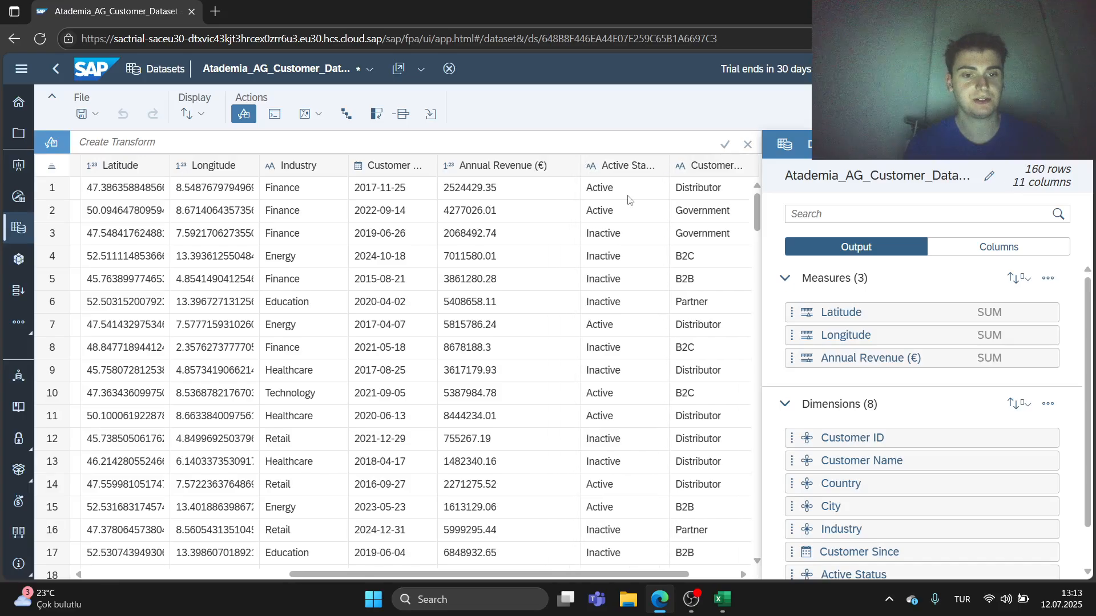
Review the remaining dimensions and look across all columns of the customer dataset, from Customer ID to Customer Segment.
scroll(805, 375, "down", 1)
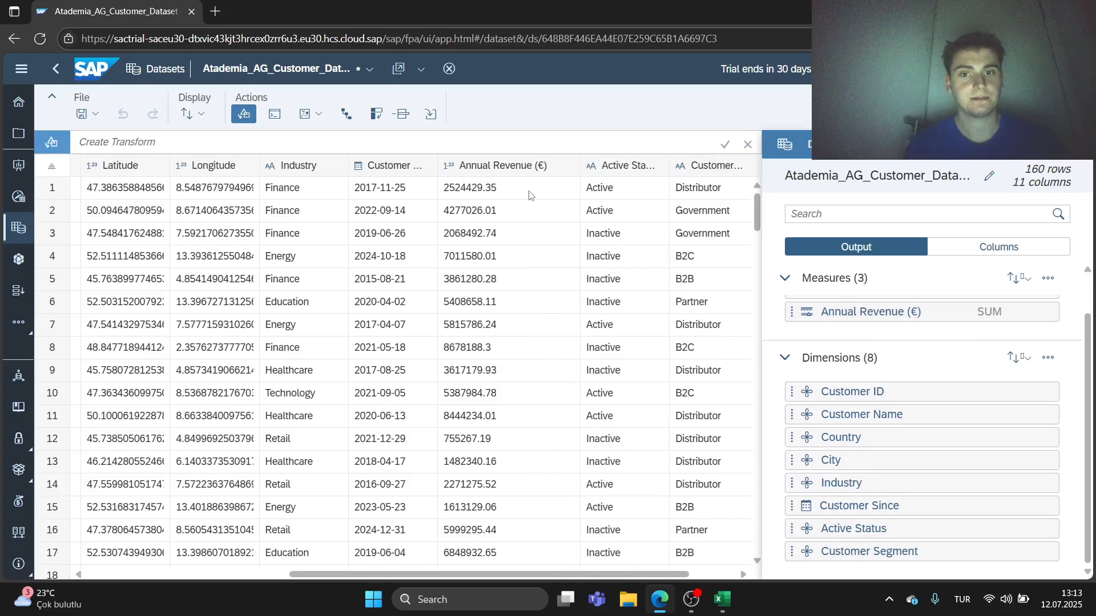
left_click_drag(572, 575, 354, 574)
scroll(319, 524, "right", 10)
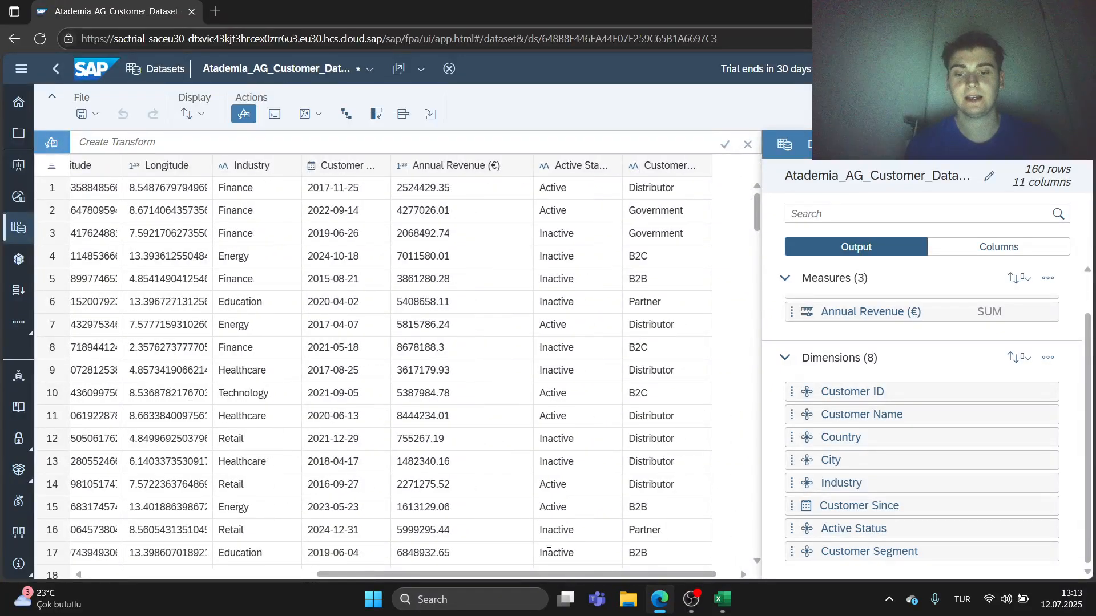
scroll(499, 502, "left", 2)
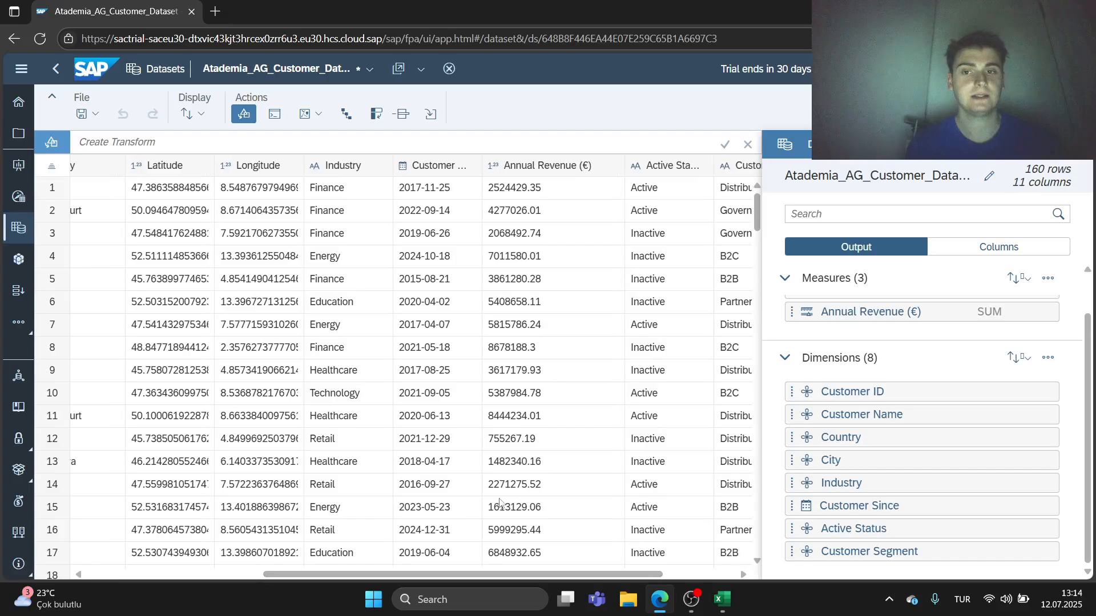
left_click_drag(527, 575, 341, 544)
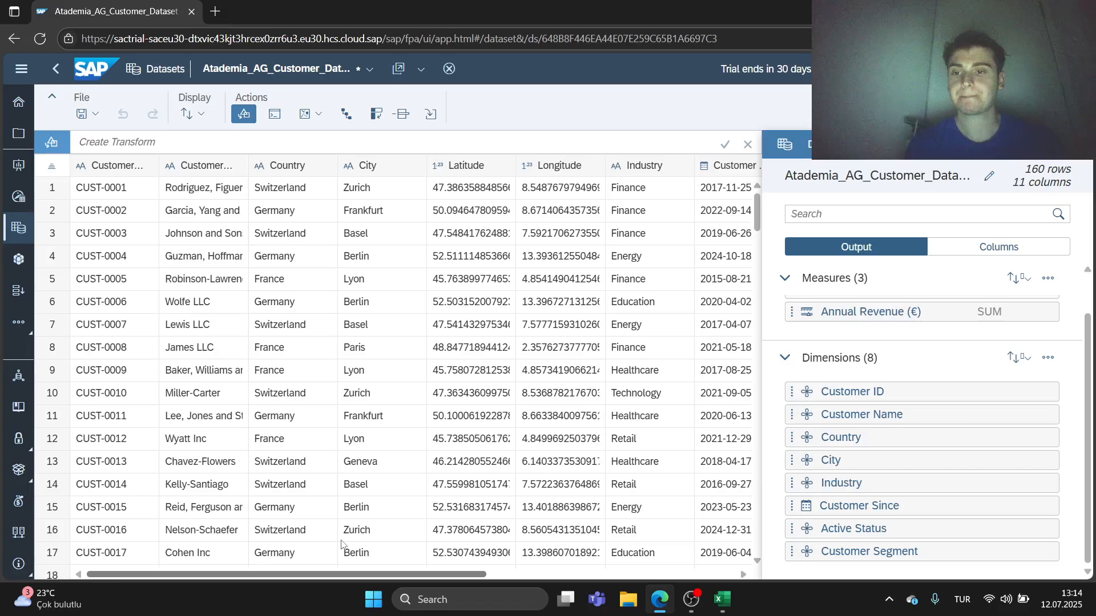
scroll(506, 551, "right", 5)
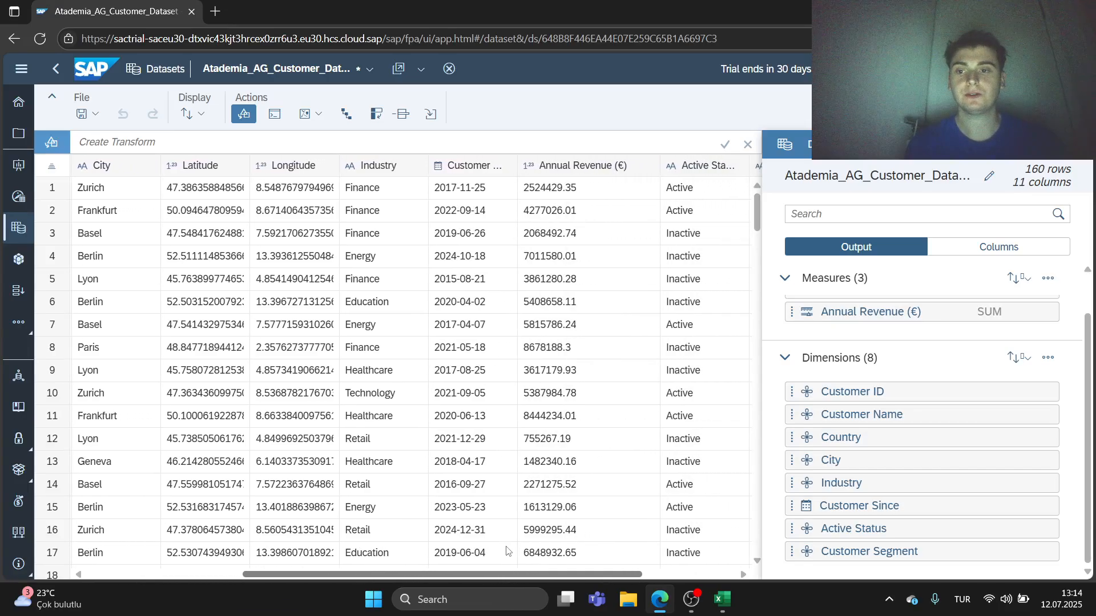
scroll(506, 551, "right", 2)
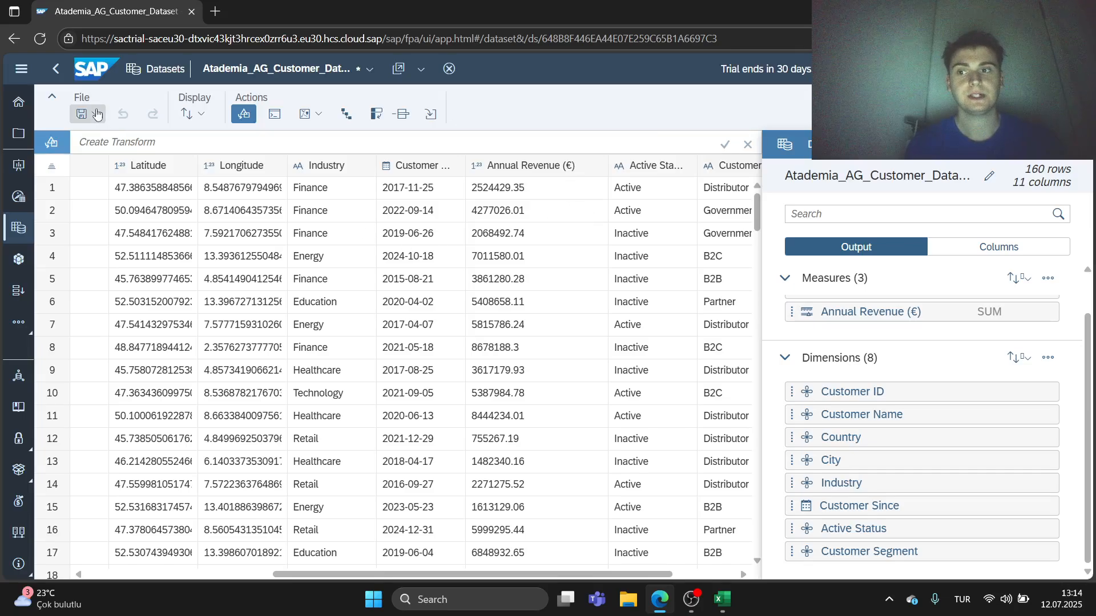
Save the Atademia_AG_Customer_Dataset and return to the Datasets start page.
left_click(81, 115)
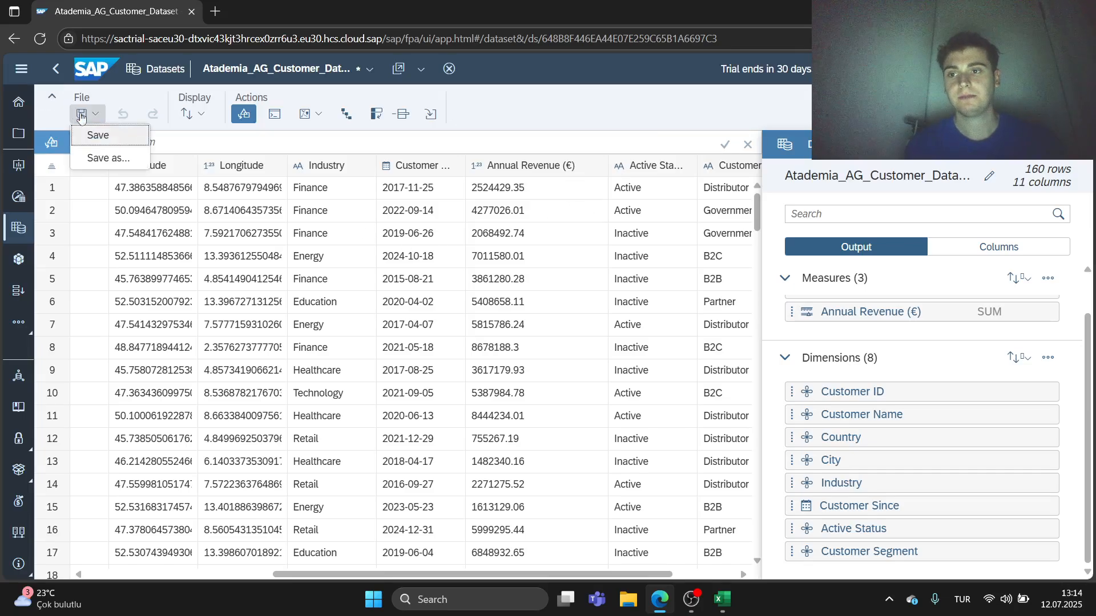
left_click(98, 135)
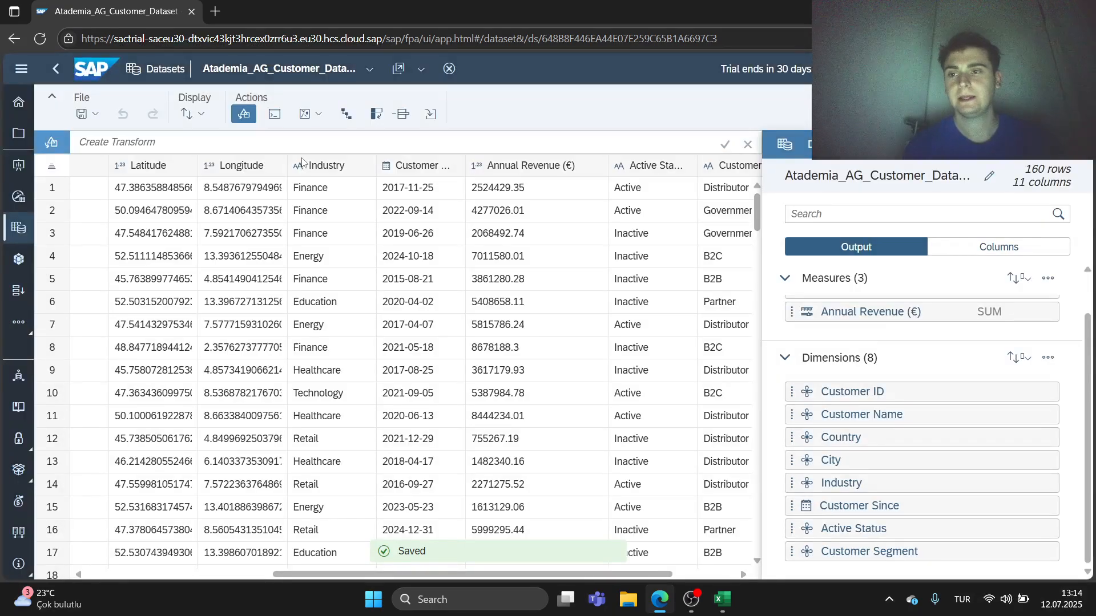
left_click(56, 68)
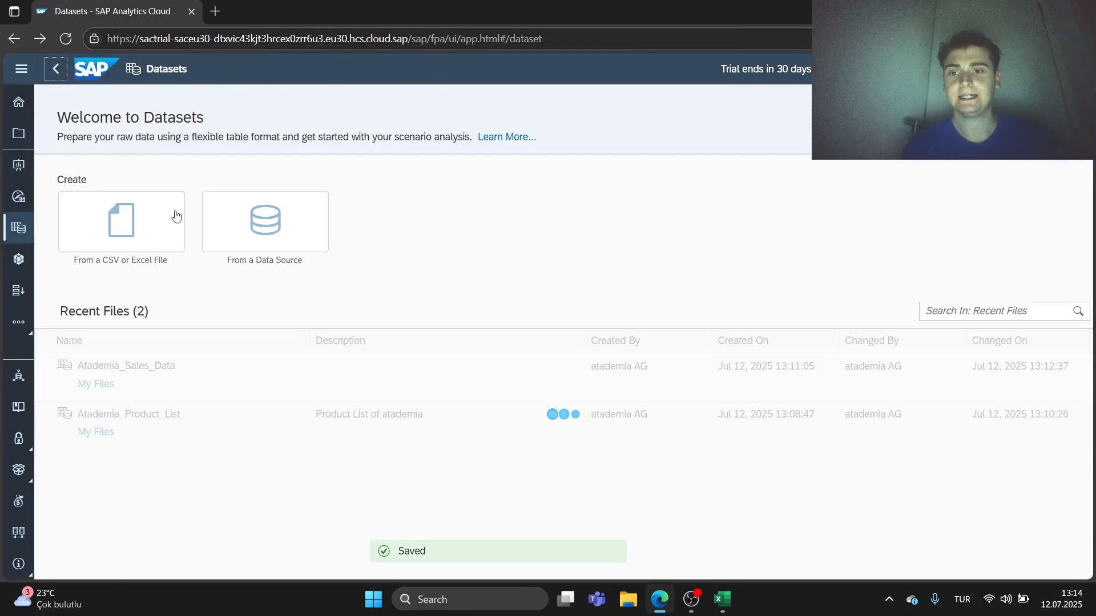
left_click(55, 70)
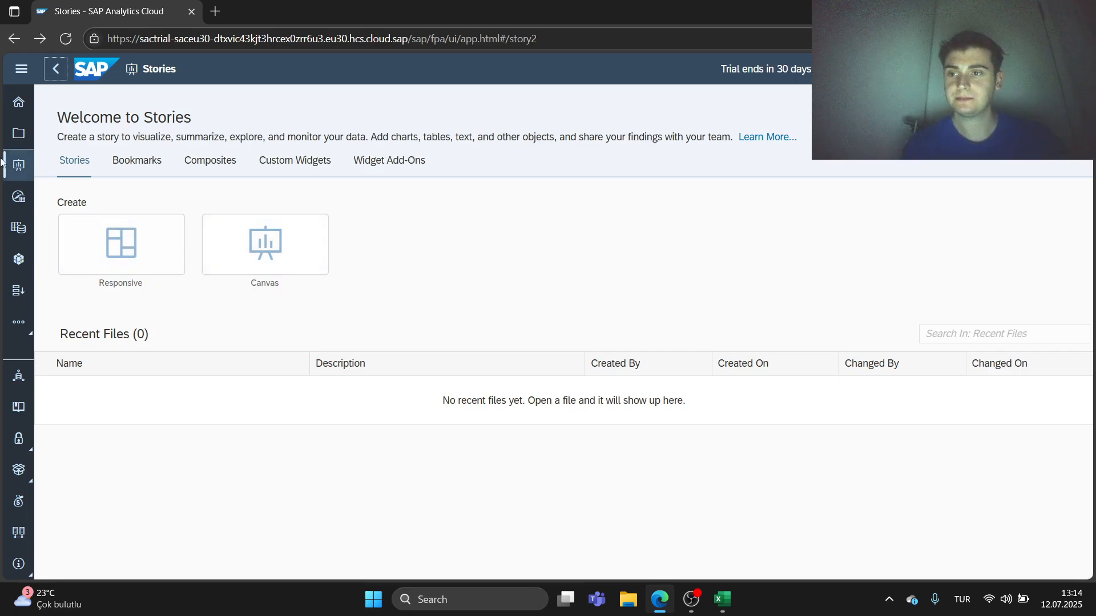
left_click(25, 228)
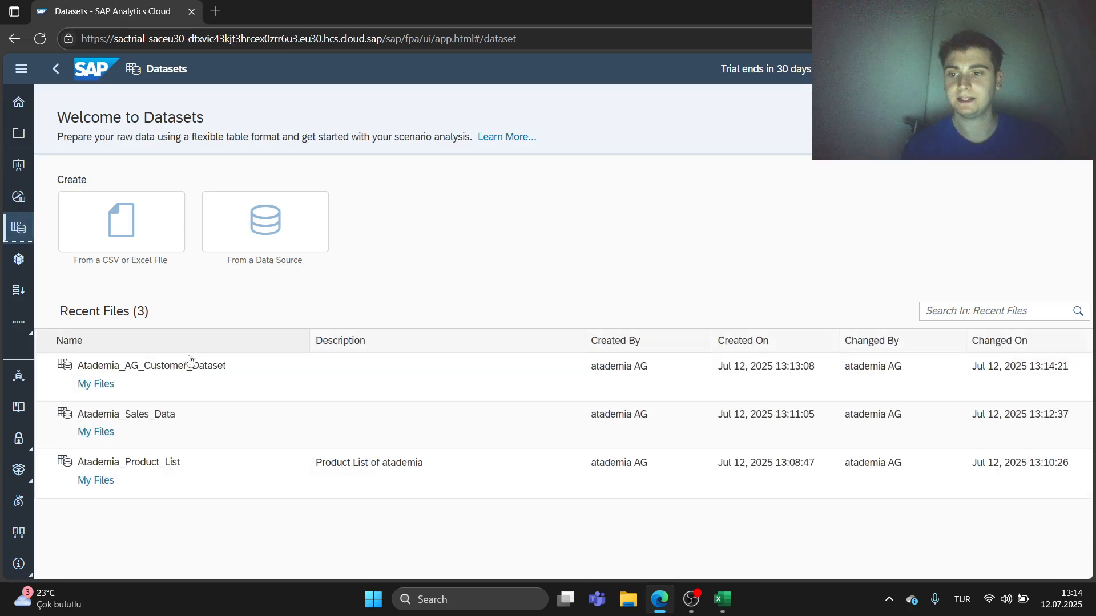
Reopen Atademia_AG_Customer_Dataset and check the options available for the Longitude measure and the Customer ID dimension.
left_click(252, 379)
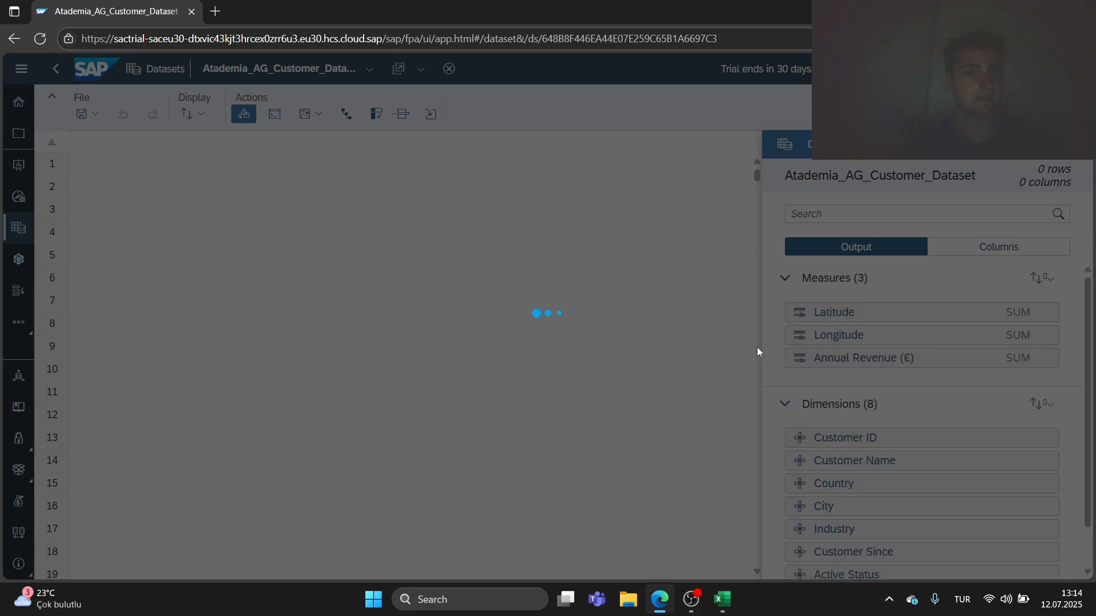
scroll(864, 394, "down", 1)
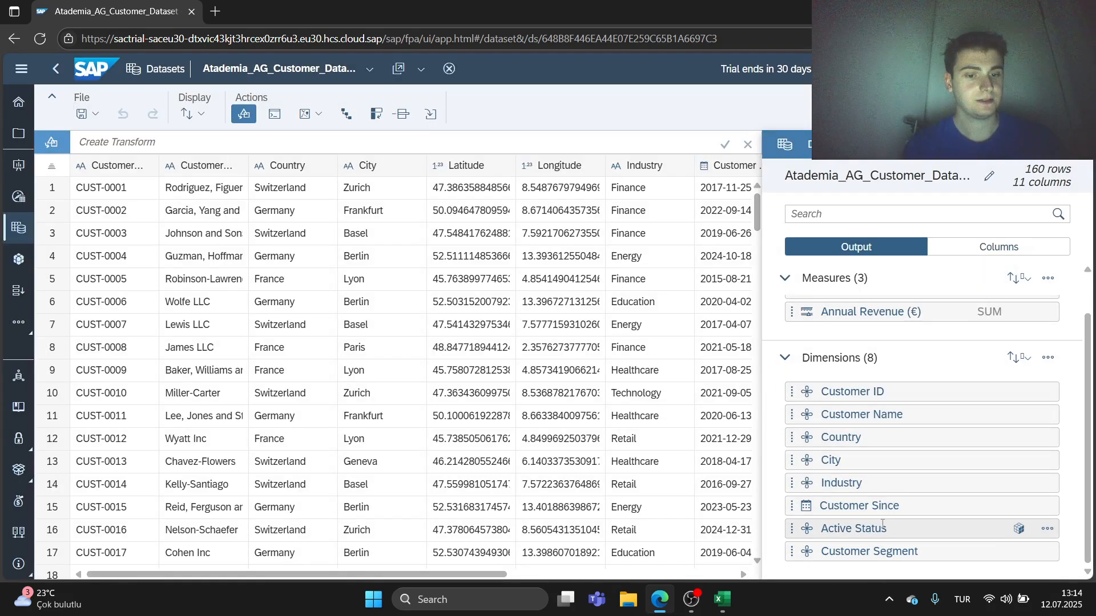
scroll(880, 434, "up", 1)
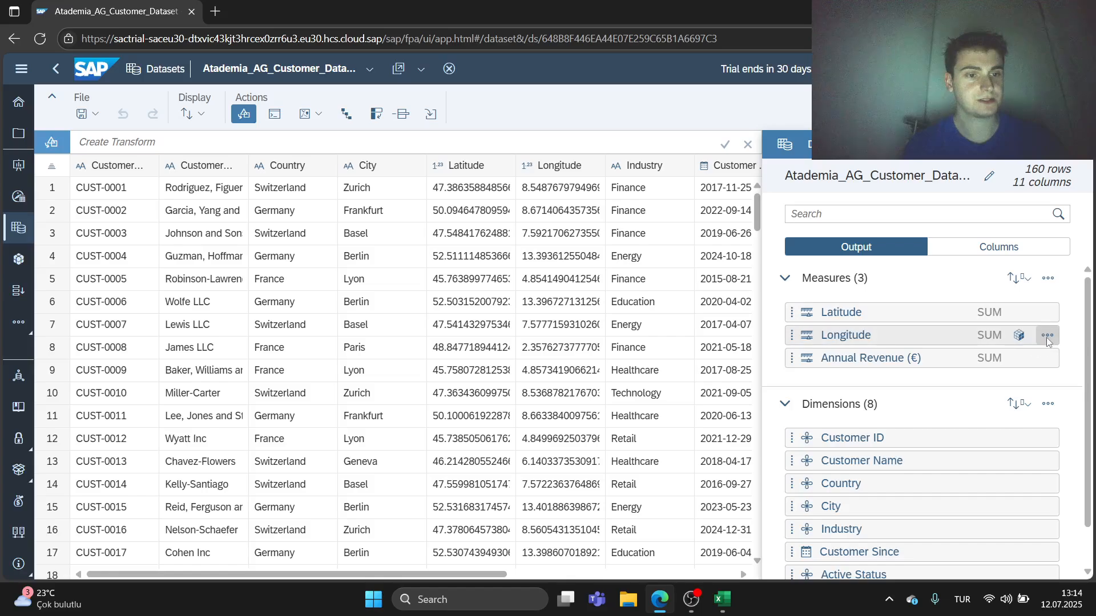
left_click(1047, 336)
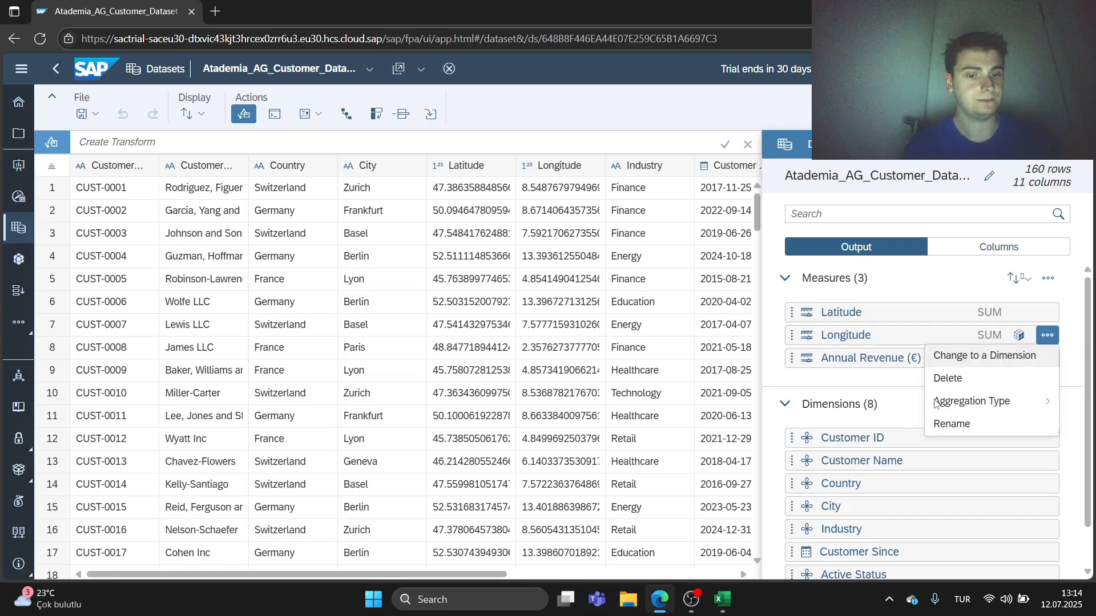
left_click(856, 402)
left_click(1048, 438)
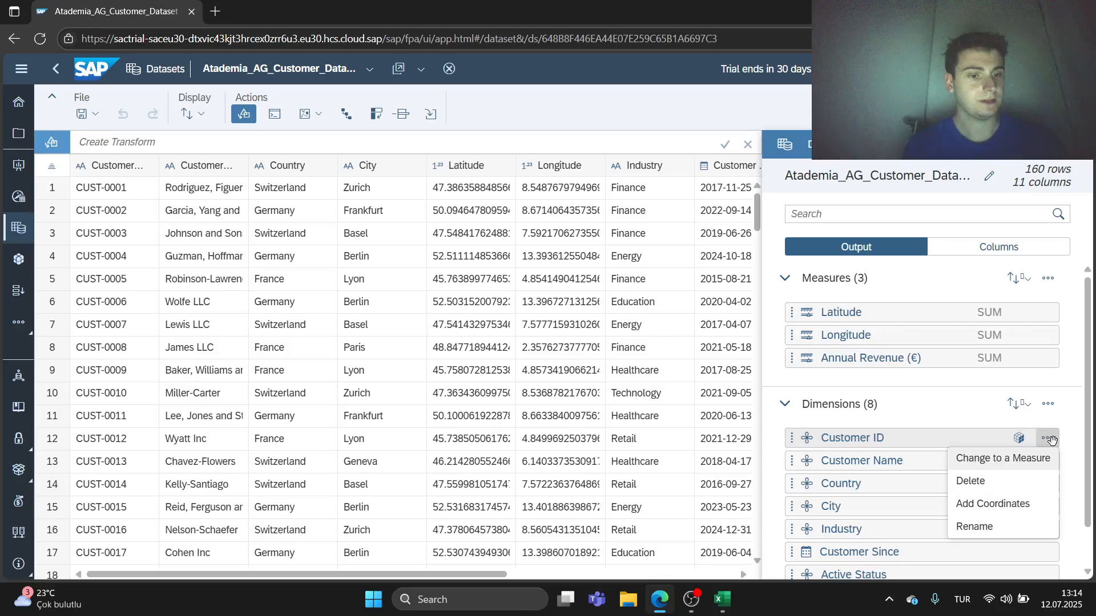
scroll(1004, 502, "down", 1)
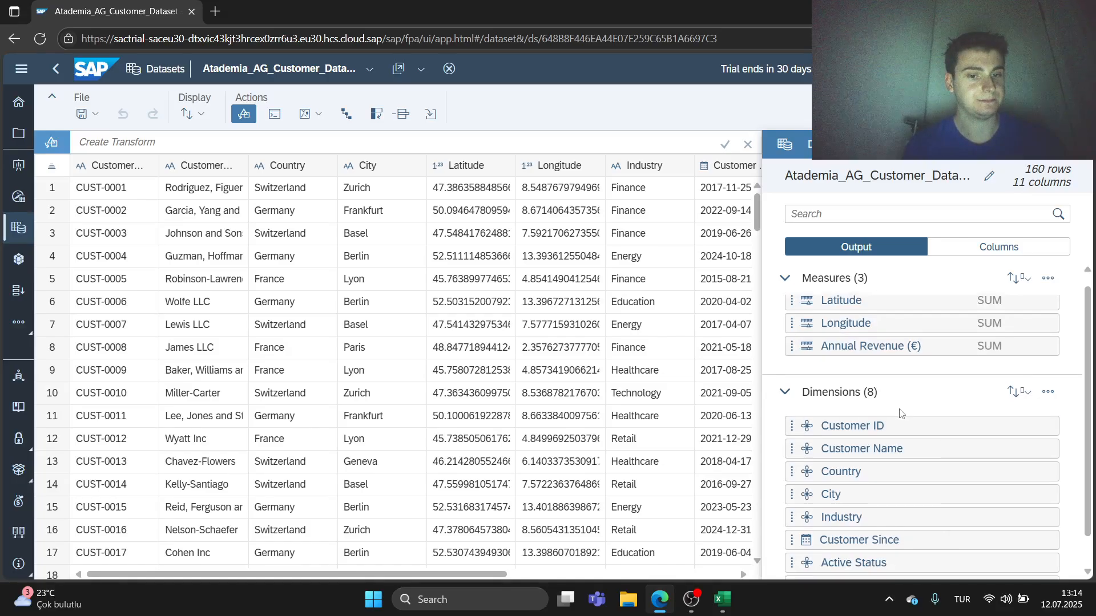
Select the Customer ID dimension, switch to Customer Name, and widen the Customer Name column until the full names fit.
left_click(945, 393)
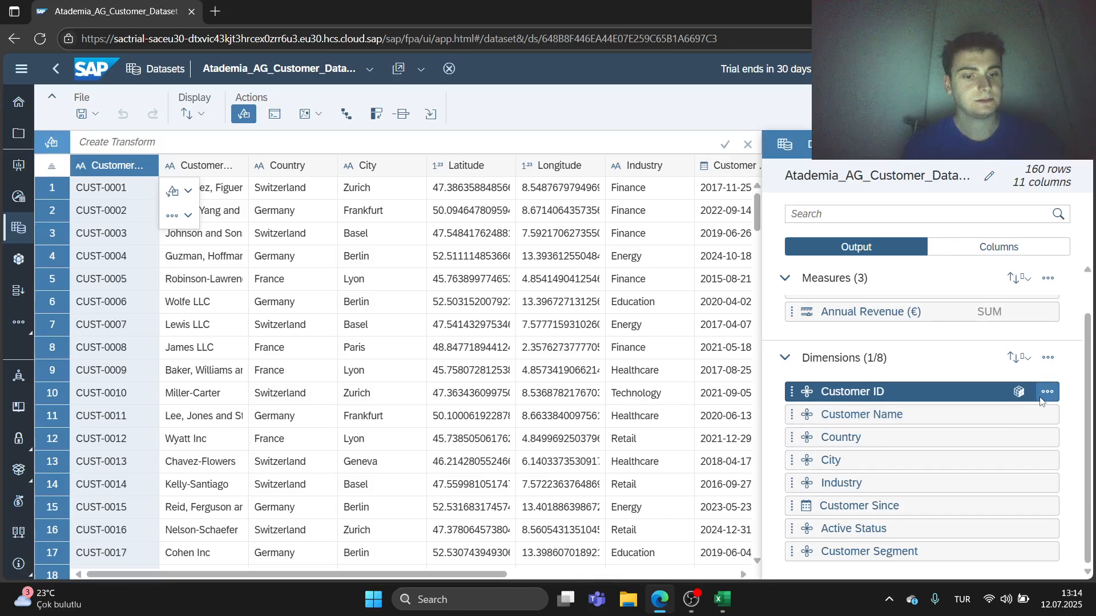
left_click(951, 417)
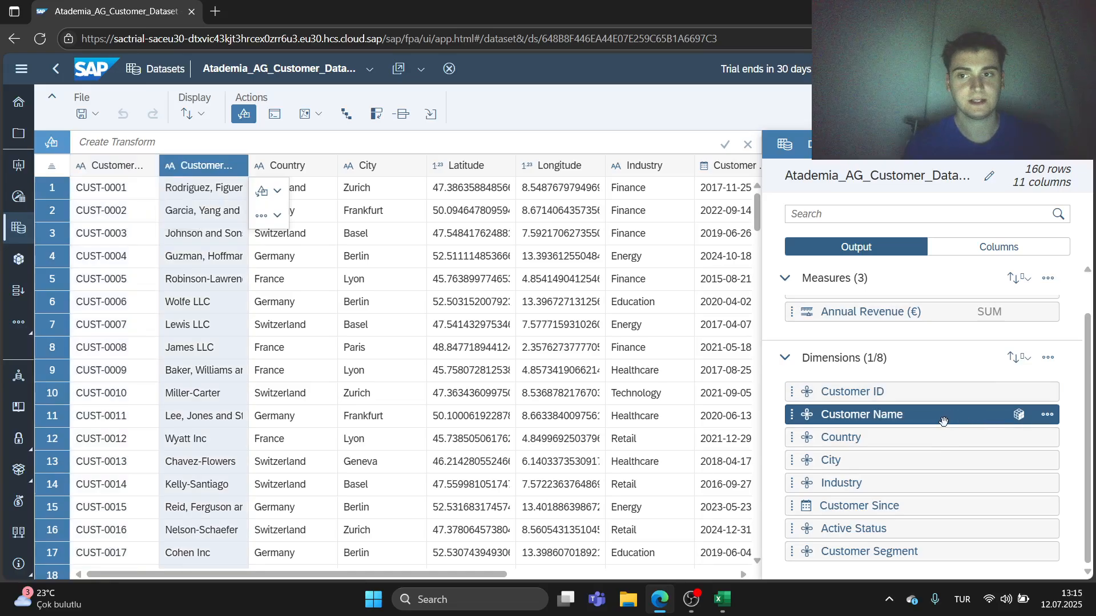
left_click_drag(246, 157, 347, 164)
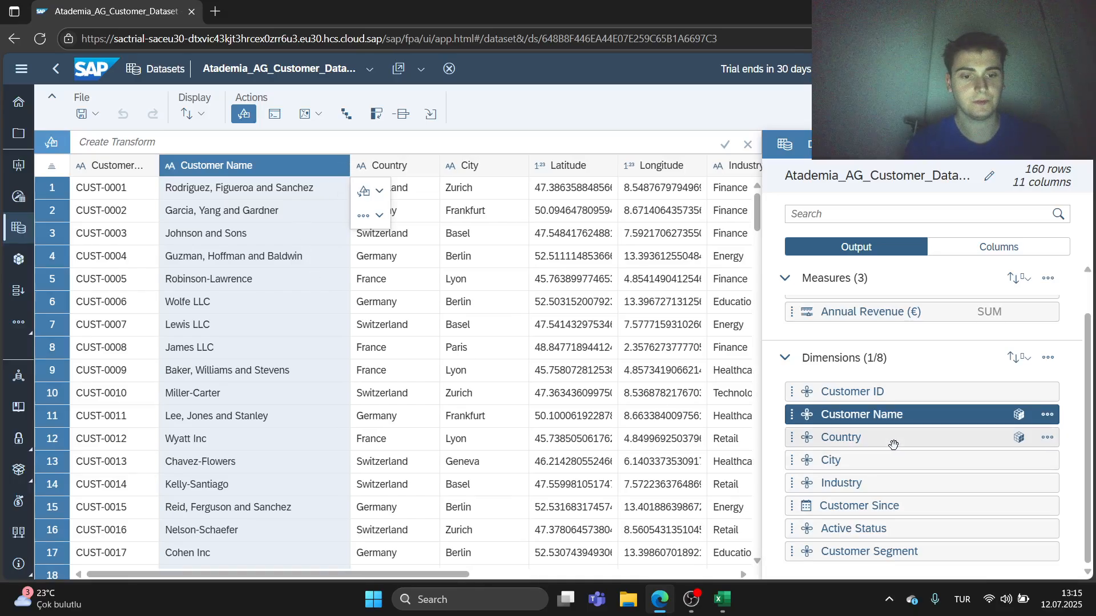
Start adding coordinates to the Customer Name dimension, compare enriching with creating a new dimension, and review the selectable dimension IDs.
left_click(1044, 416)
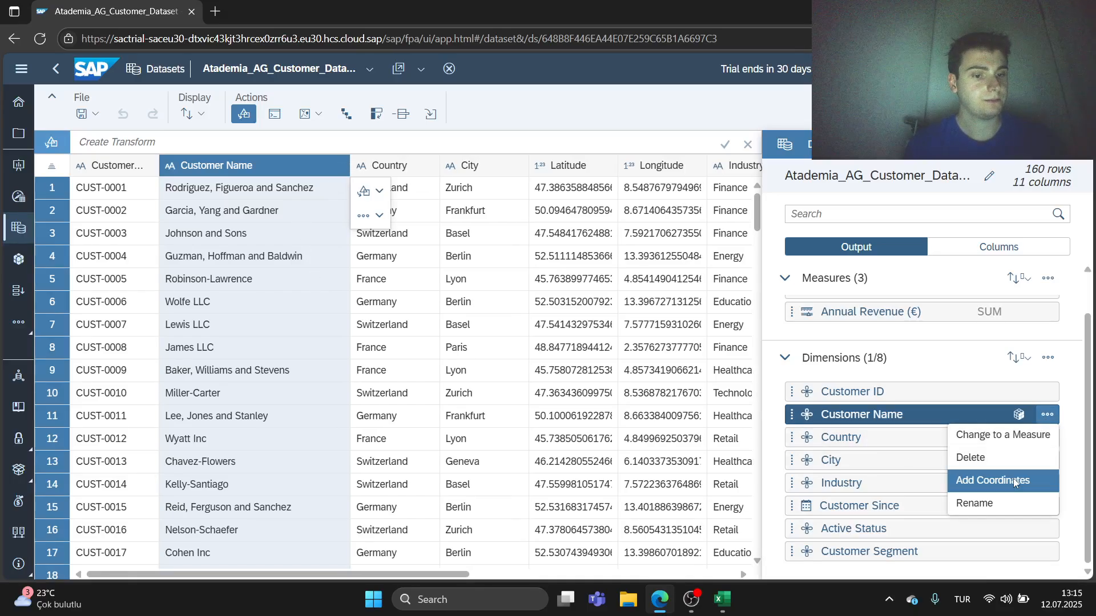
left_click(1013, 478)
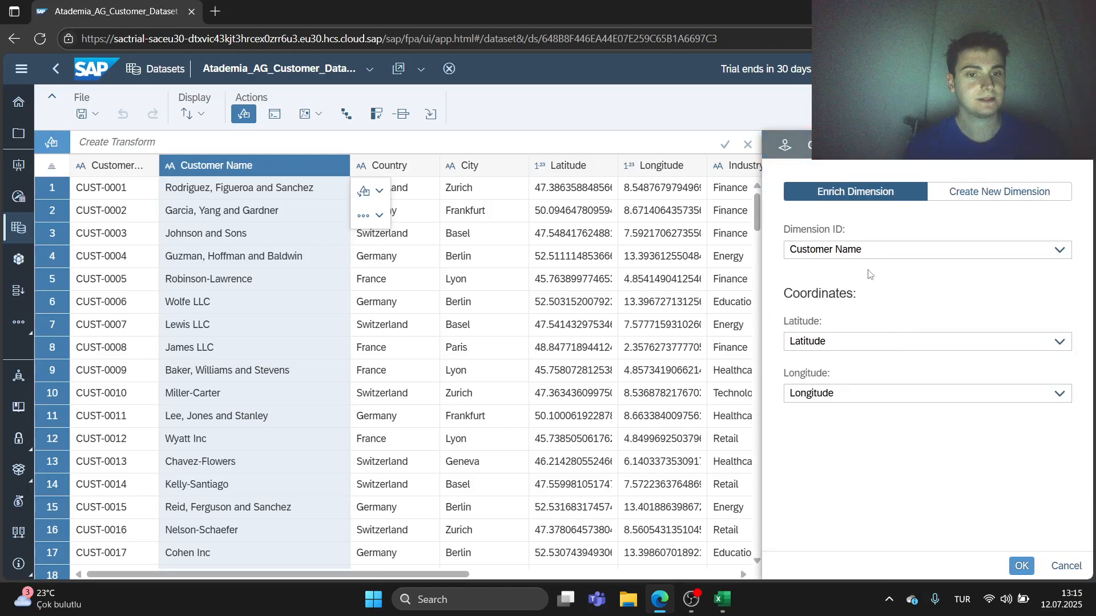
left_click(974, 192)
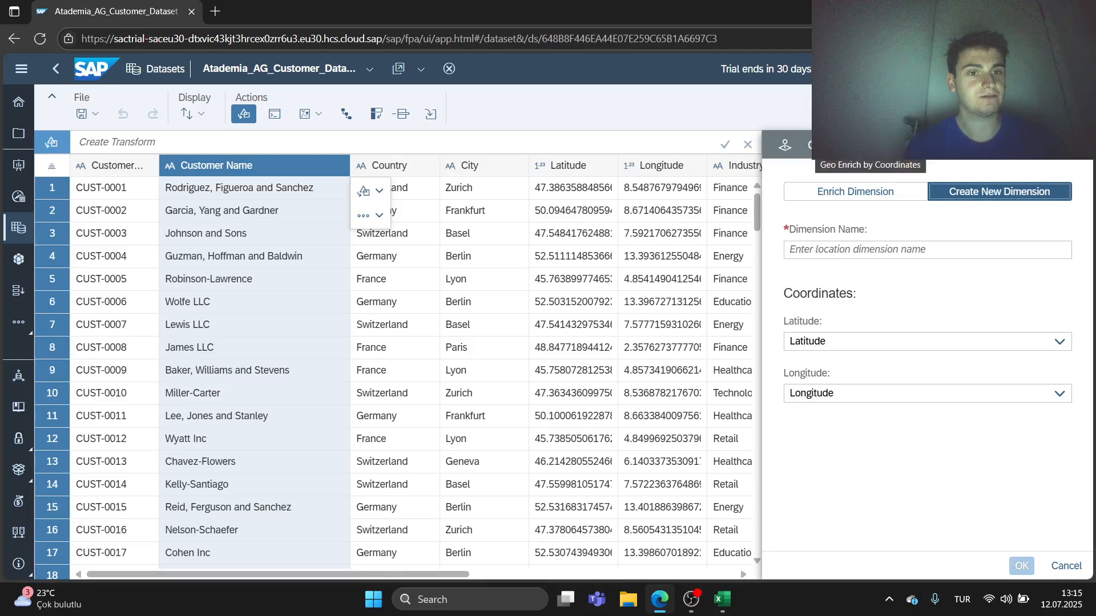
left_click(925, 193)
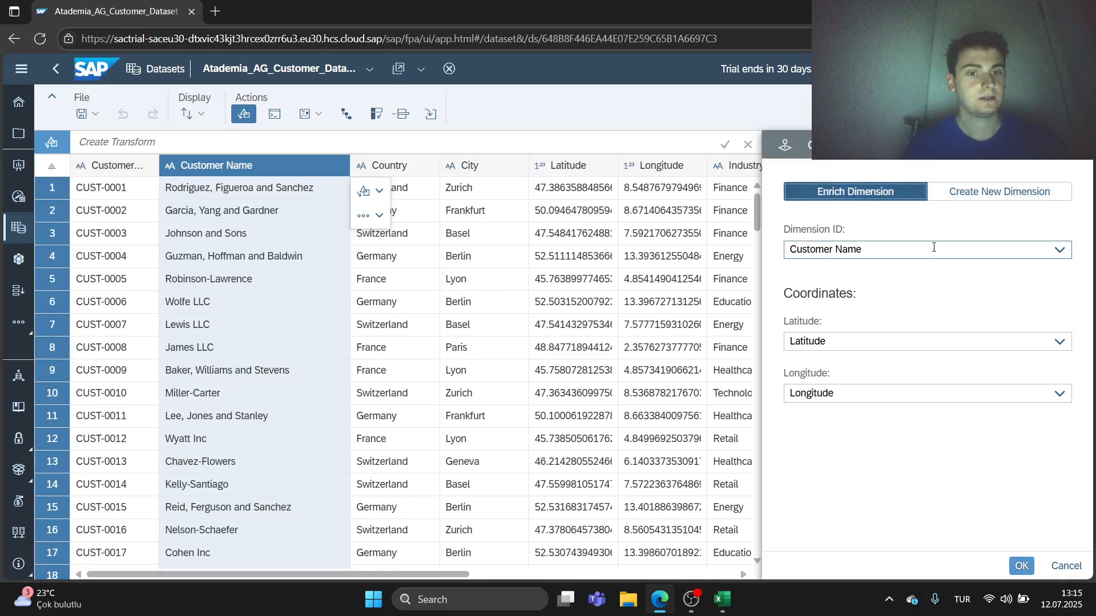
left_click(1054, 253)
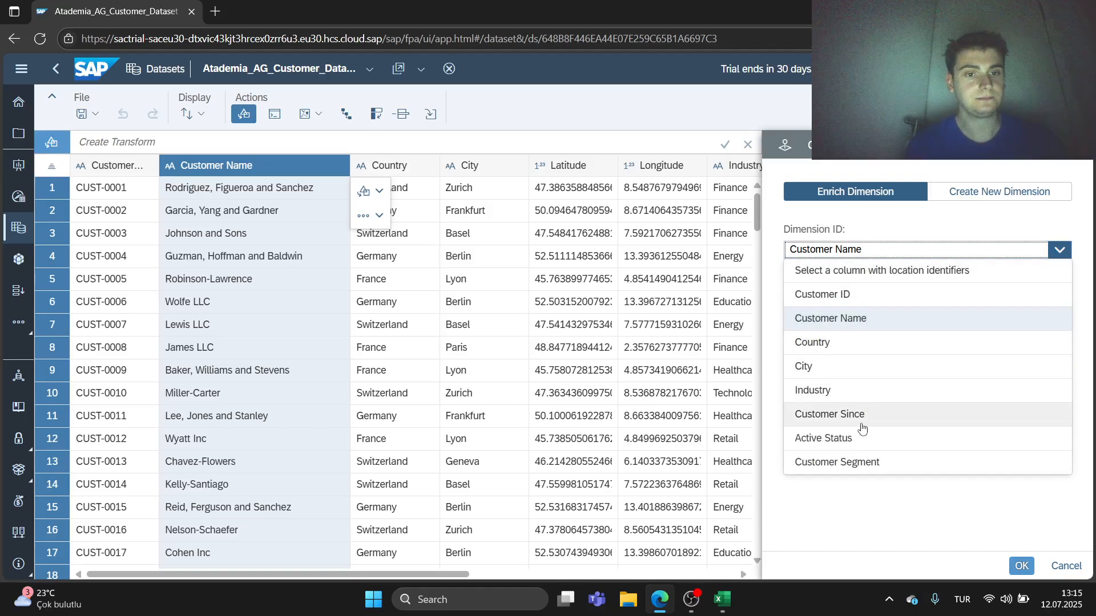
left_click(862, 511)
Create a new location dimension named Customer_Loc from the Latitude and Longitude coordinates.
left_click(996, 193)
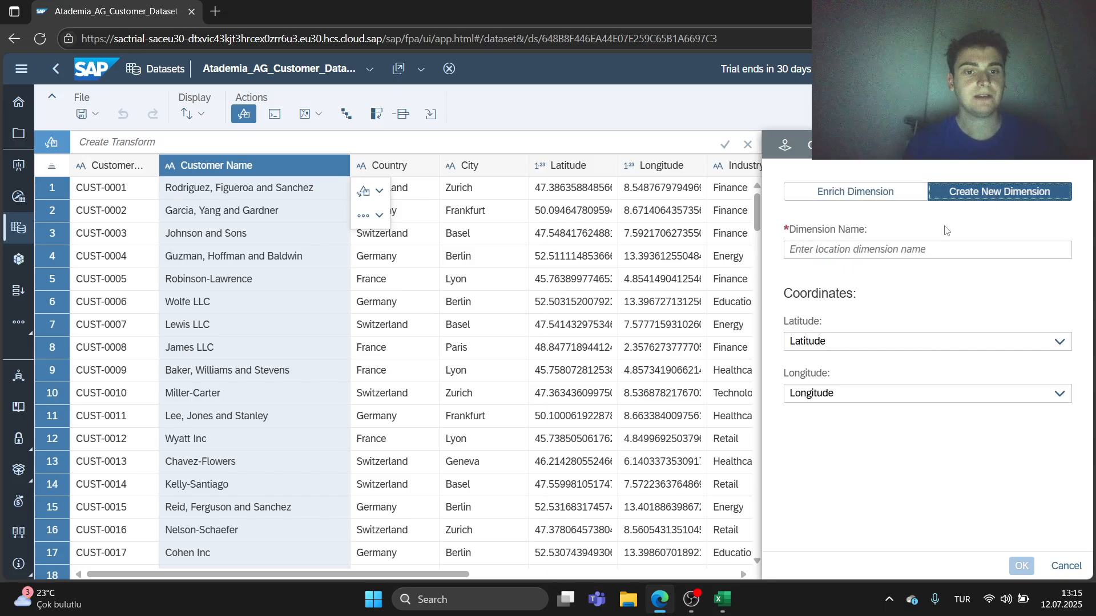
left_click(953, 255)
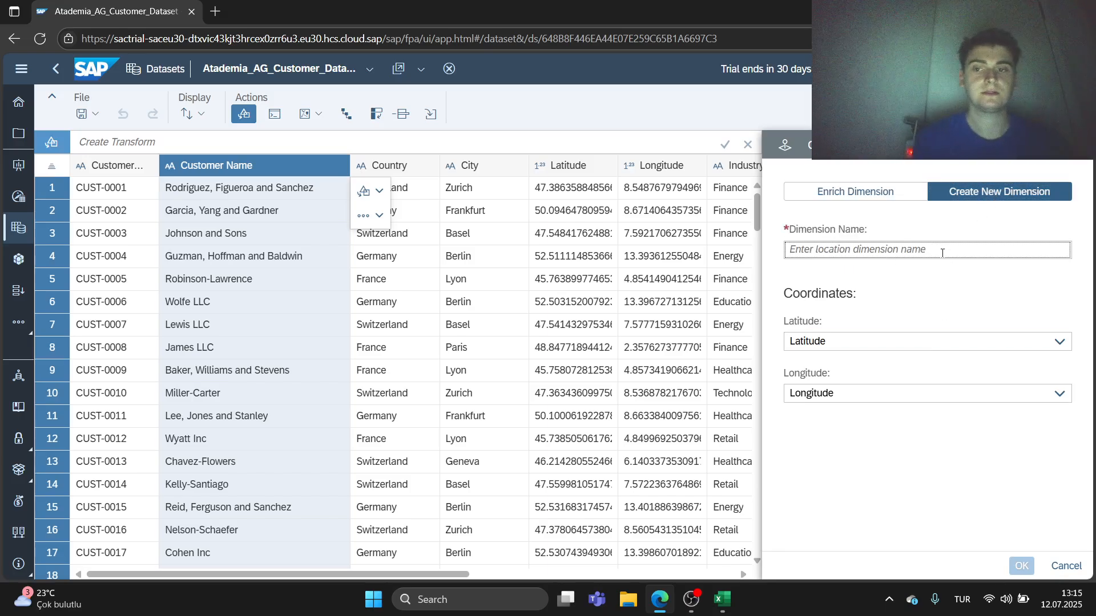
type("Custo")
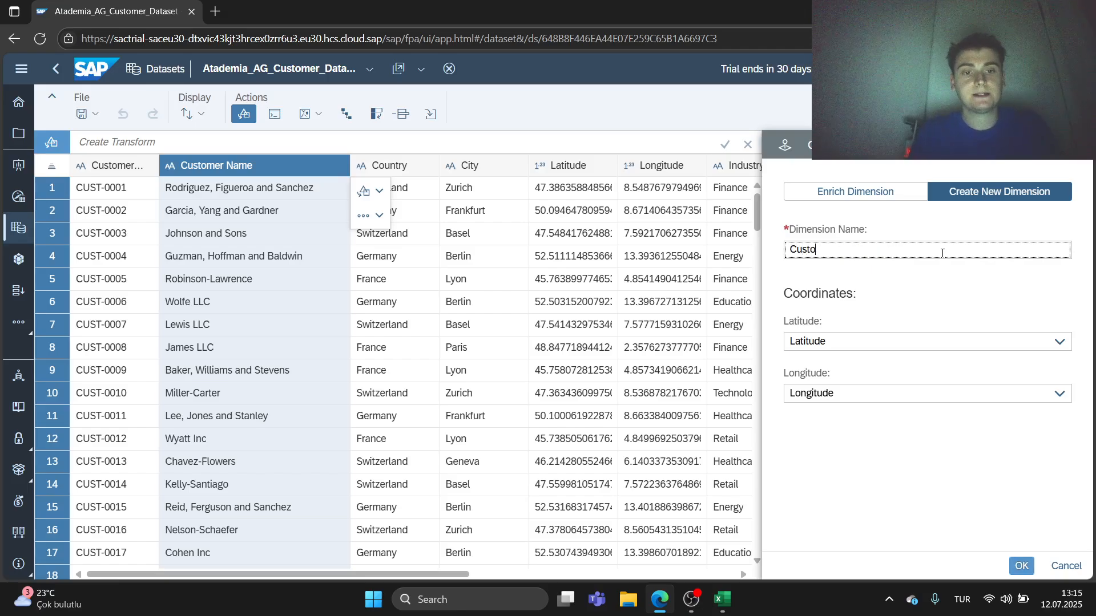
type("mer_Loc")
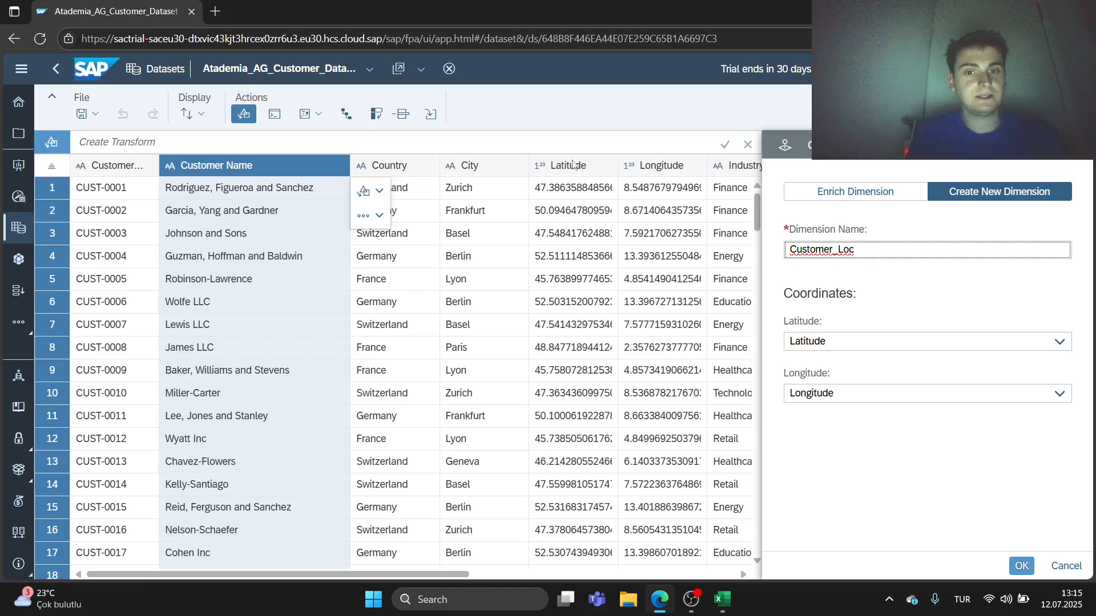
left_click(572, 324)
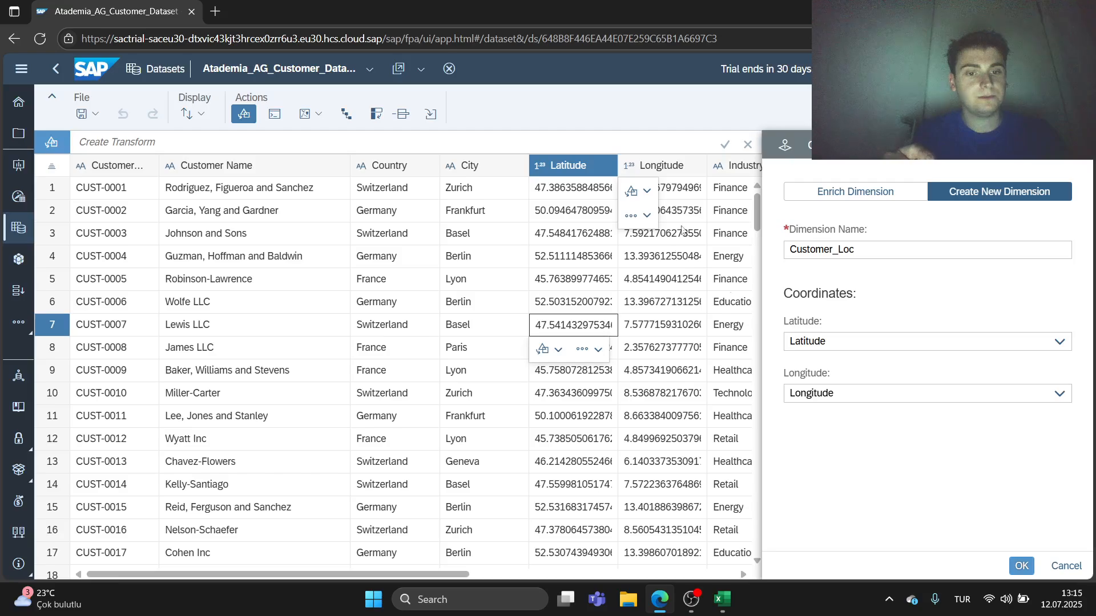
left_click(1021, 566)
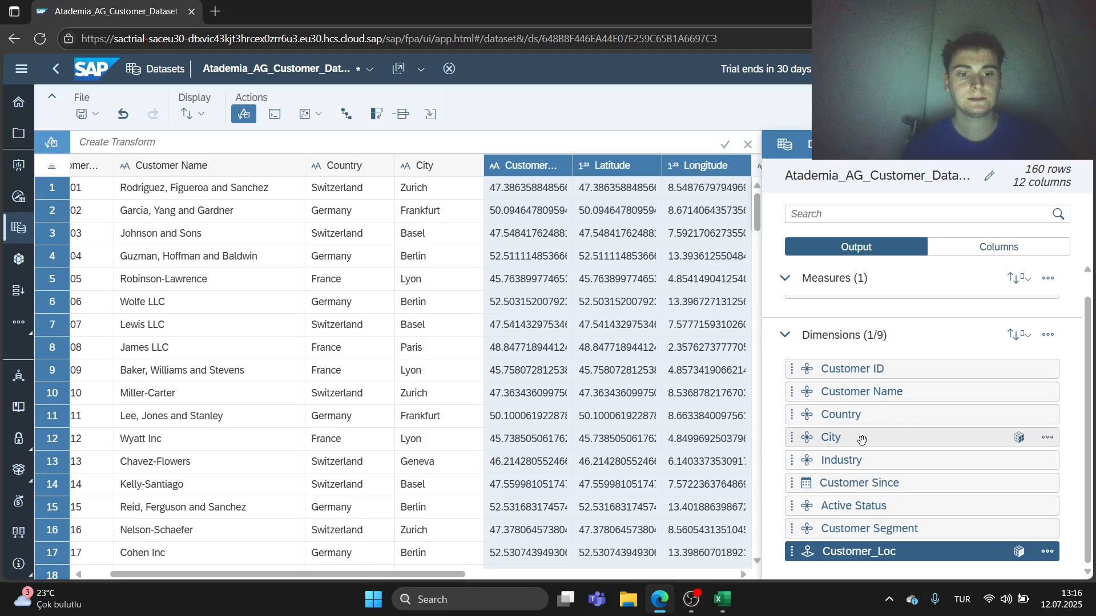
Review the updated measures and dimensions, save the customer dataset and return to the Datasets start page.
scroll(870, 482, "up", 1)
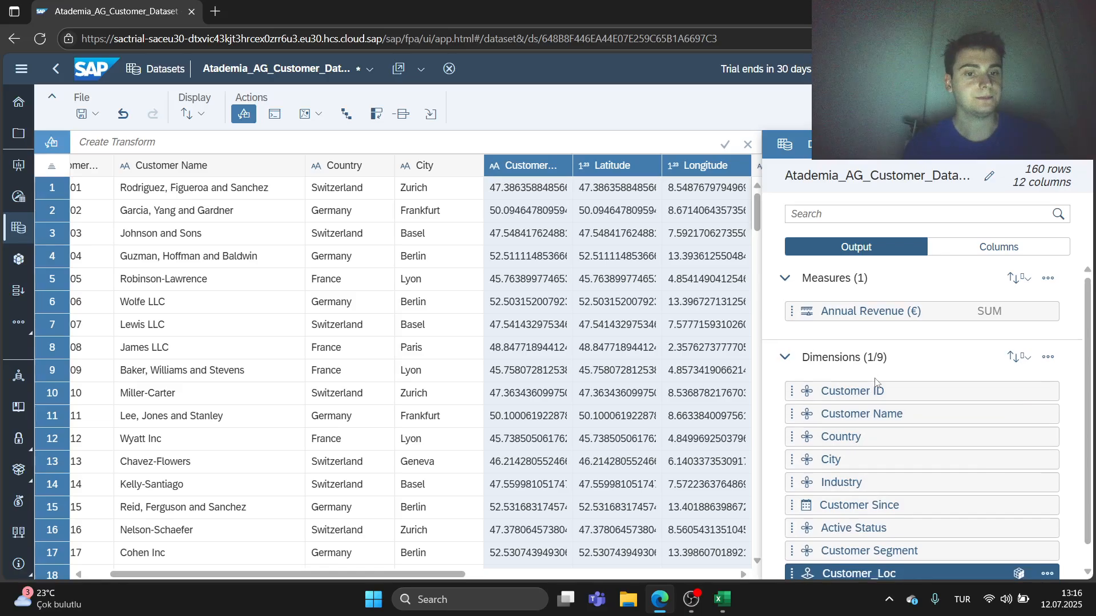
scroll(875, 411, "down", 1)
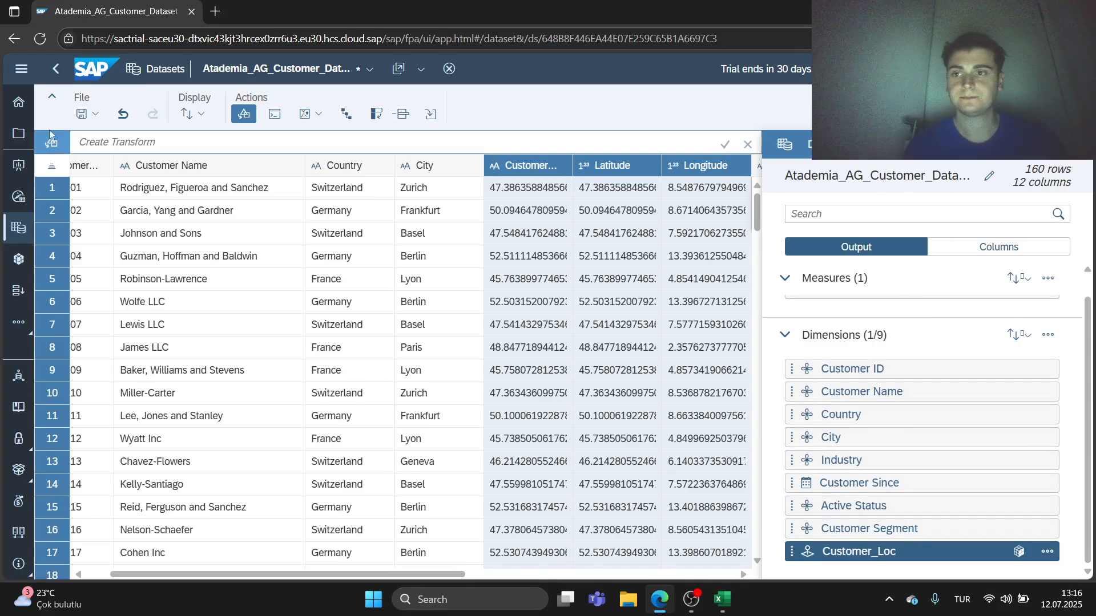
left_click(85, 113)
left_click(97, 136)
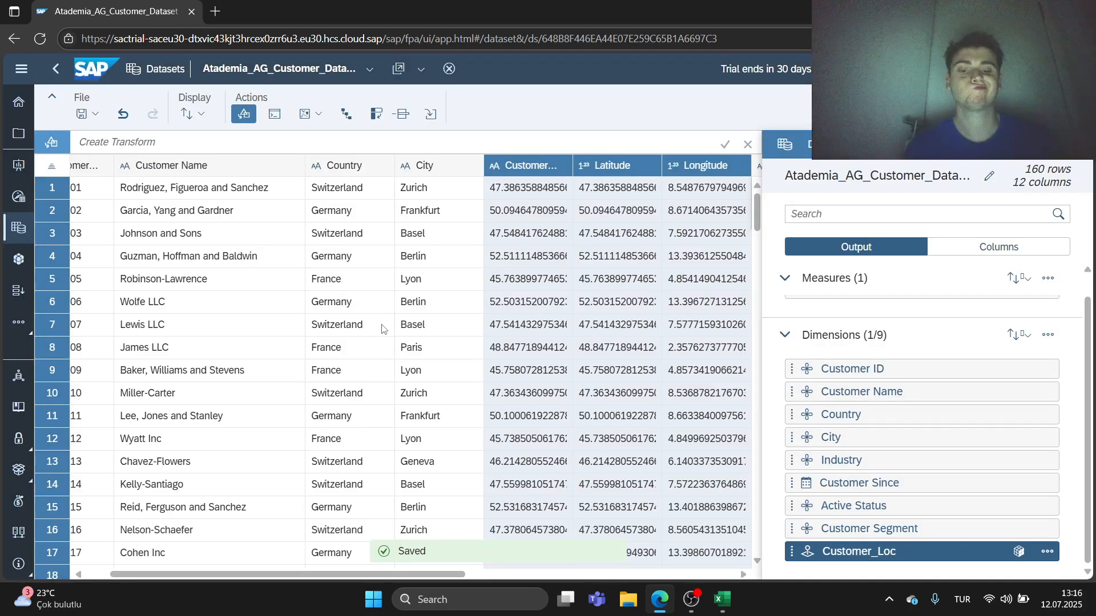
left_click(55, 69)
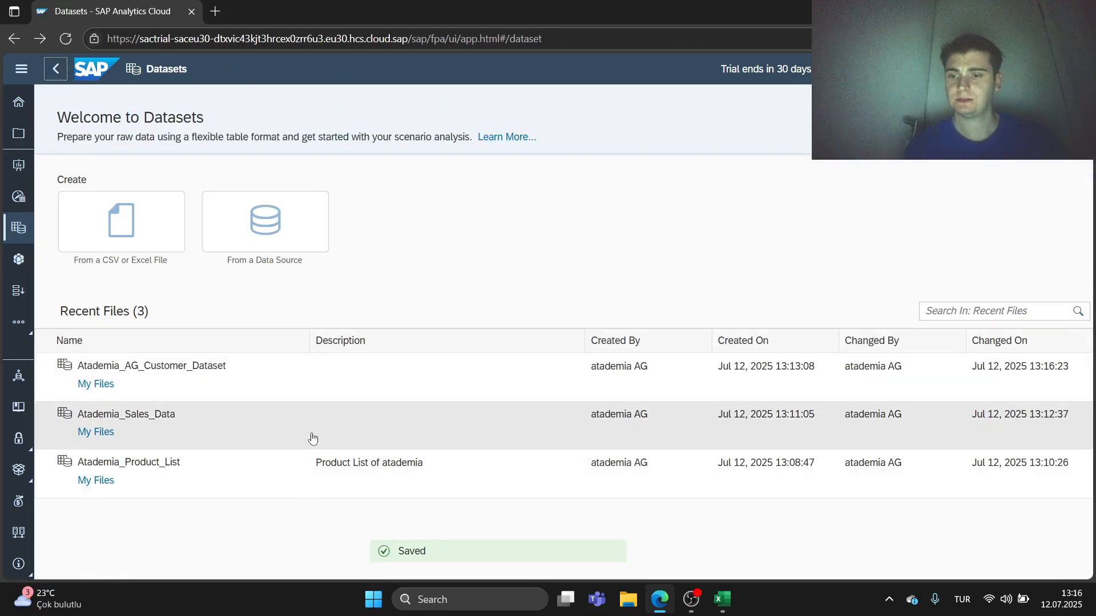
Open the Atademia_Sales_Data dataset and start adding coordinates to its Customer ID dimension.
left_click(311, 426)
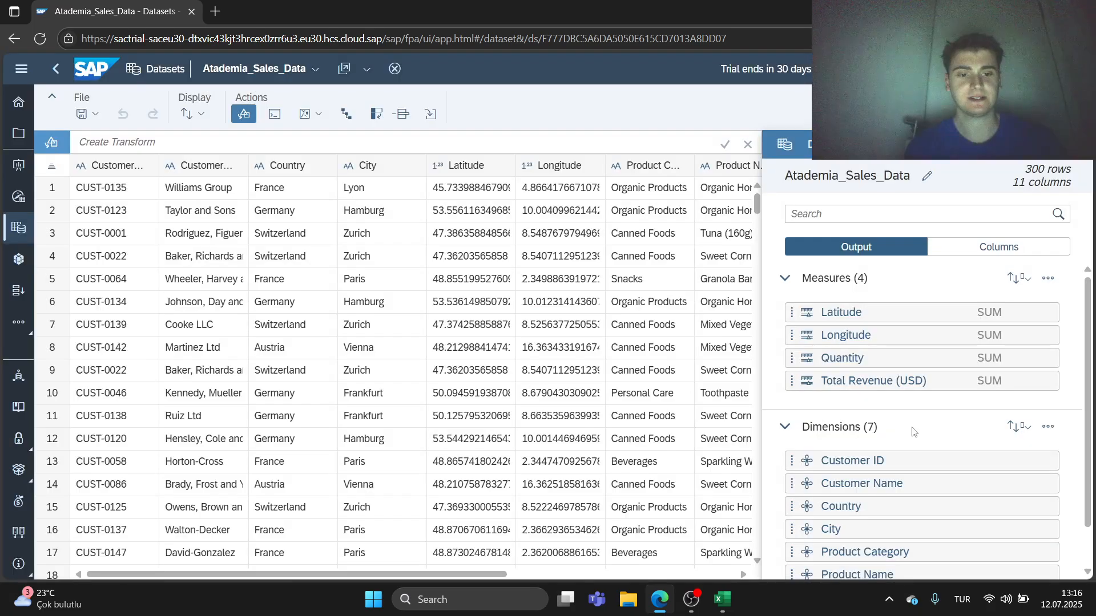
scroll(964, 440, "down", 1)
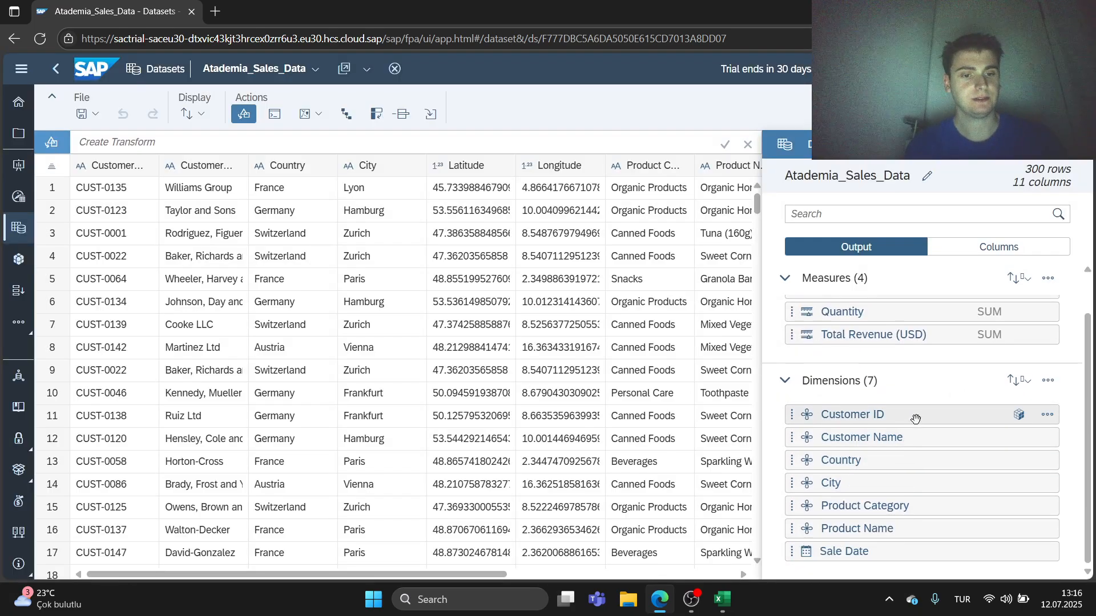
left_click(850, 415)
left_click(1048, 416)
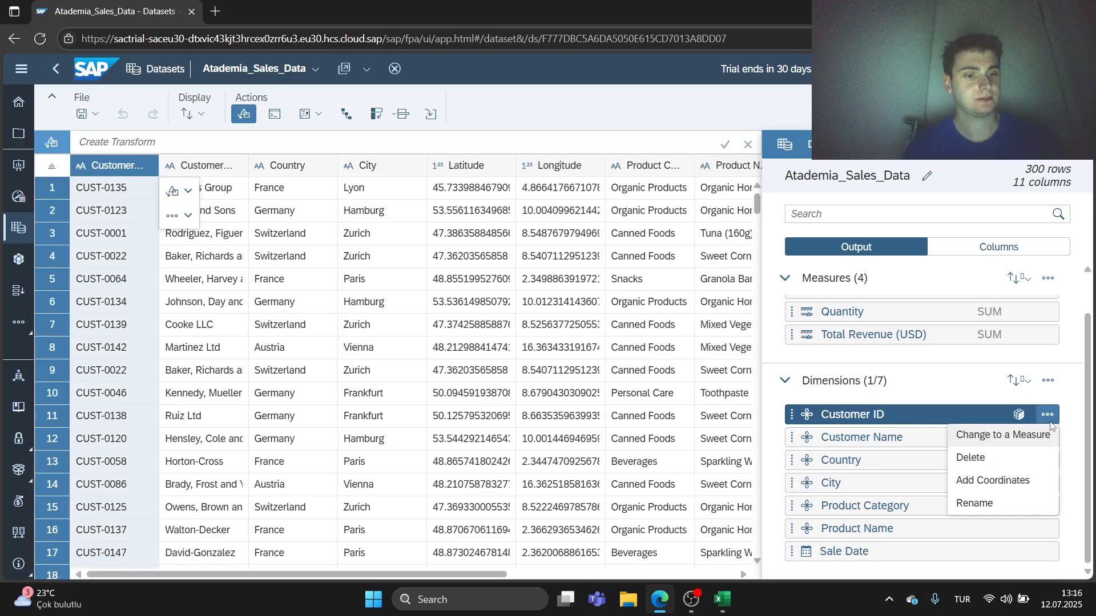
left_click(1015, 479)
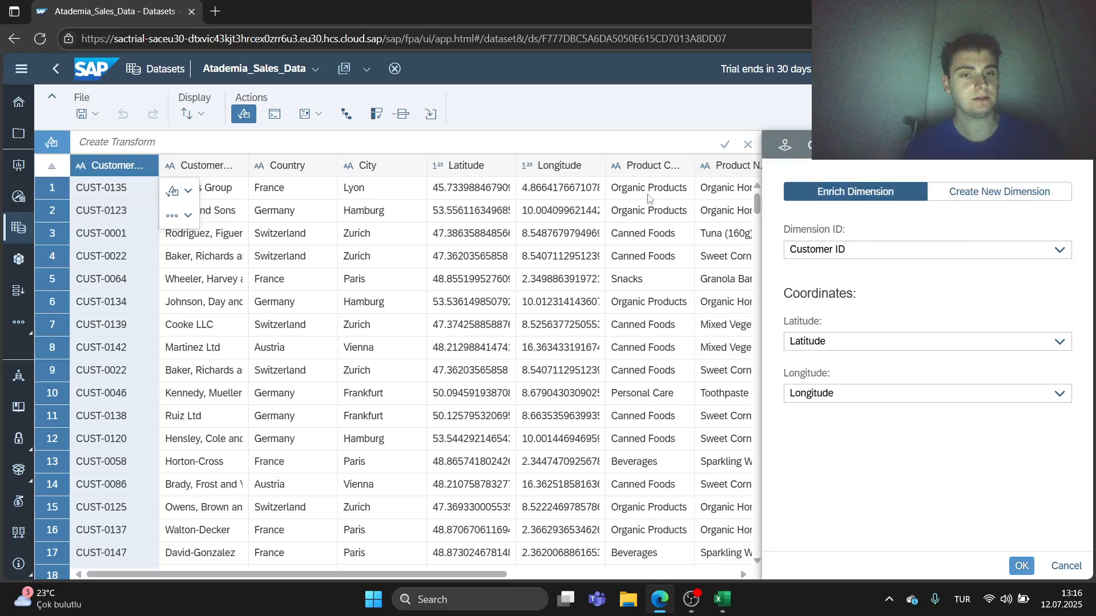
Create a new location dimension named Customer_Loc in the sales dataset from the Latitude and Longitude coordinates.
left_click(978, 195)
left_click(938, 250)
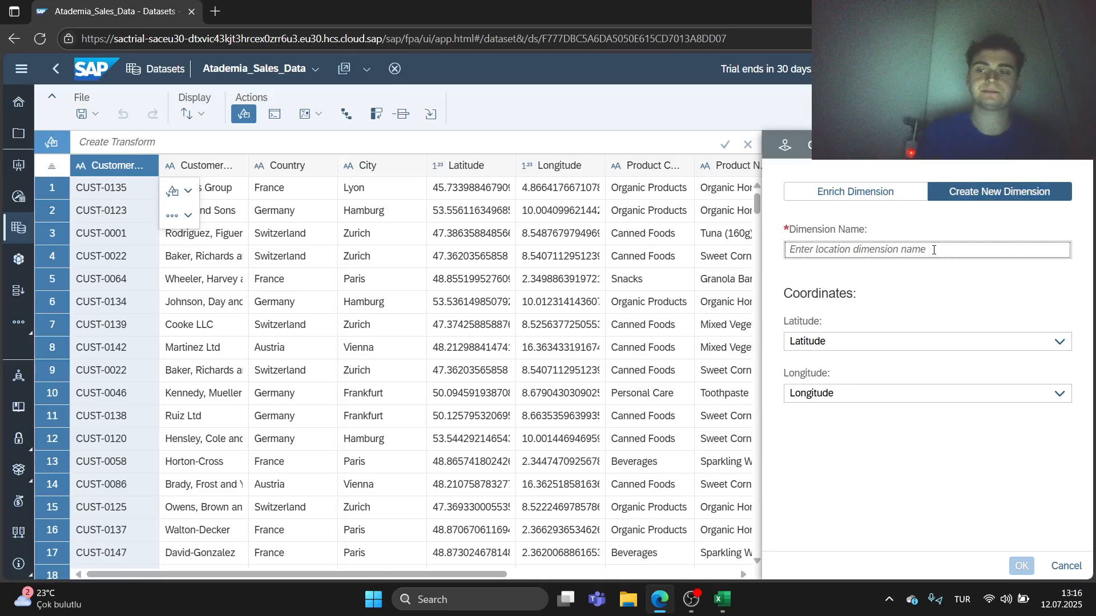
type("Customer")
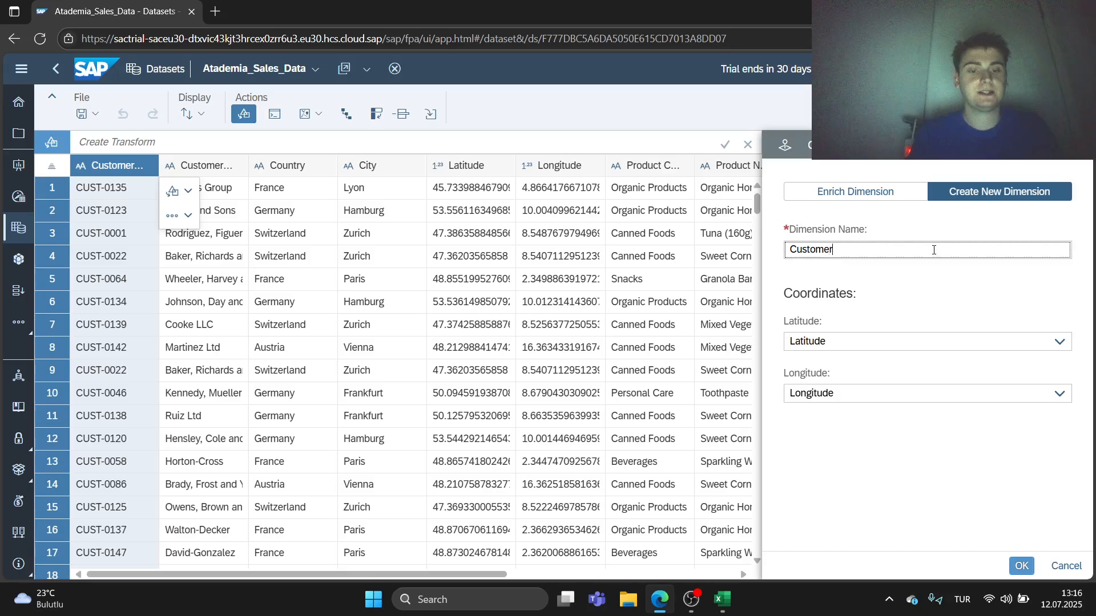
key("BackSpace")
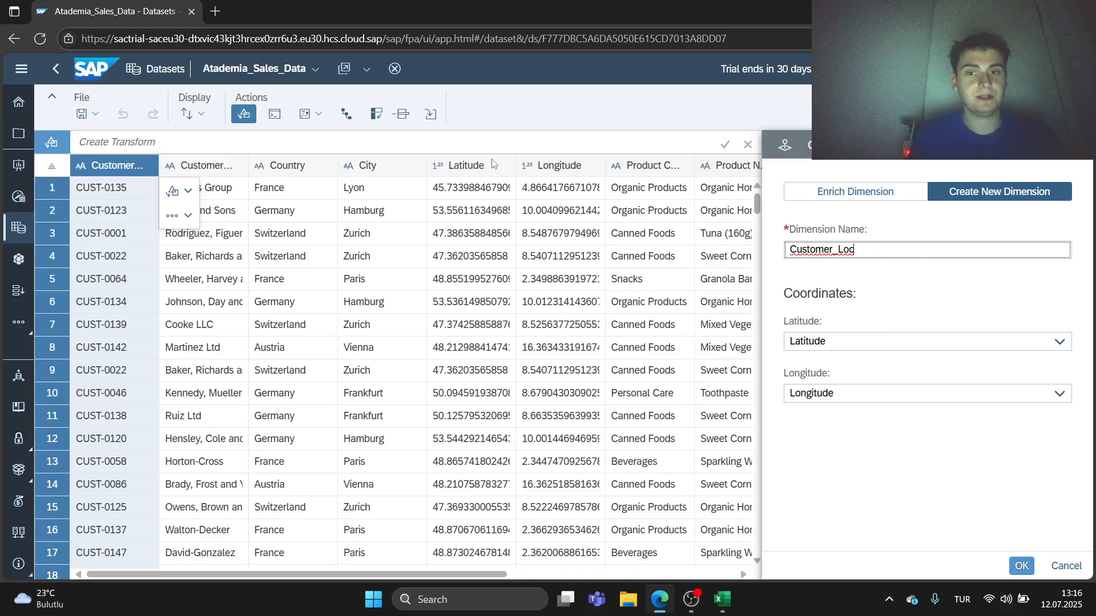
left_click(1021, 566)
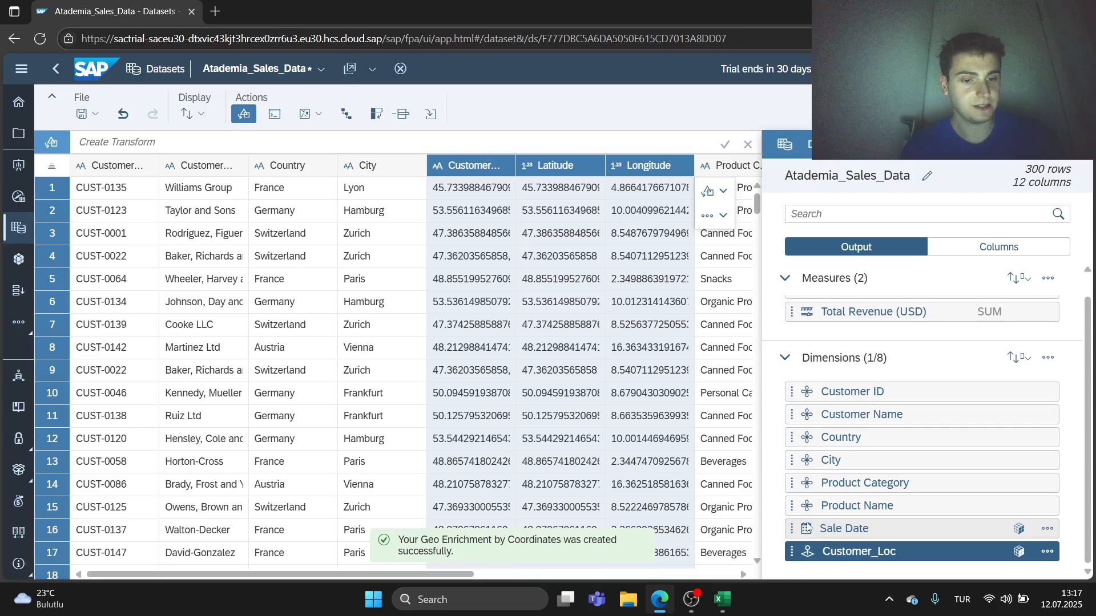
Review the sales dataset's updated measures and dimensions and save the dataset.
scroll(847, 447, "up", 1)
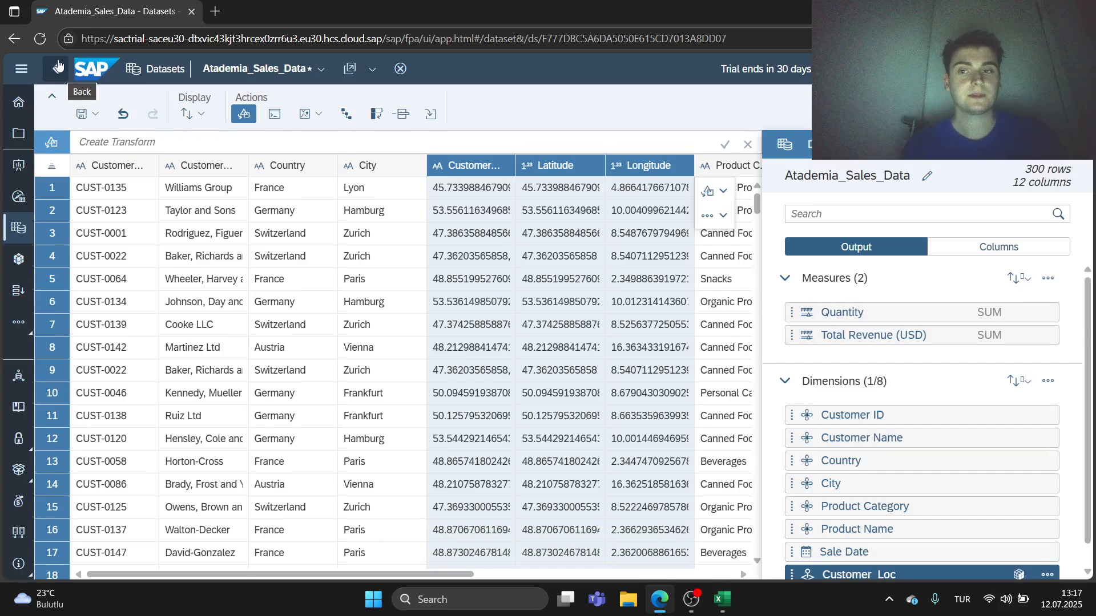
left_click(95, 113)
left_click(110, 137)
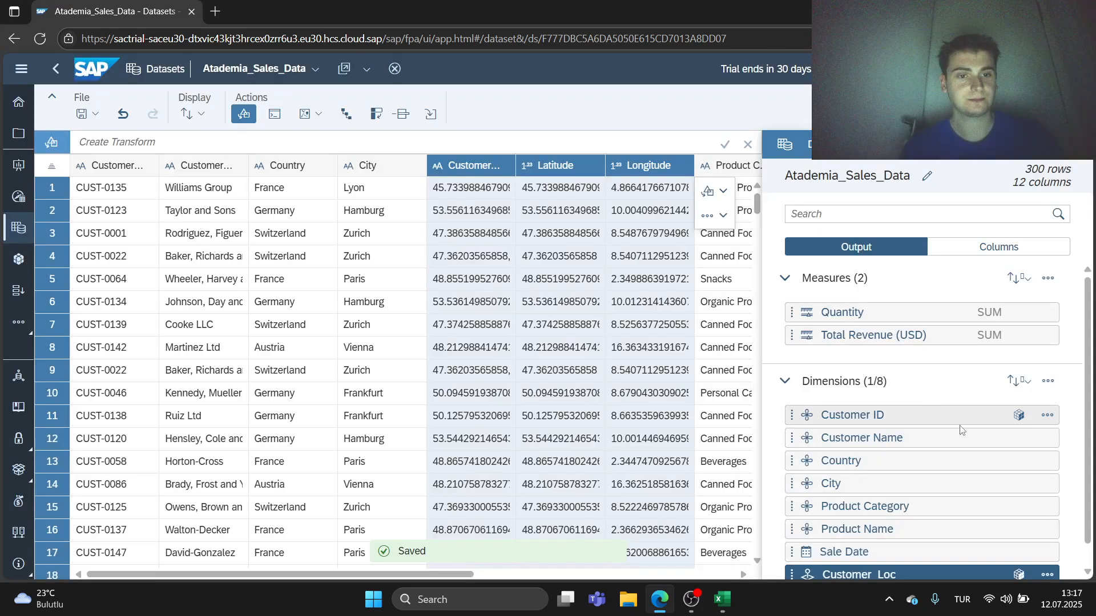
scroll(928, 365, "down", 1)
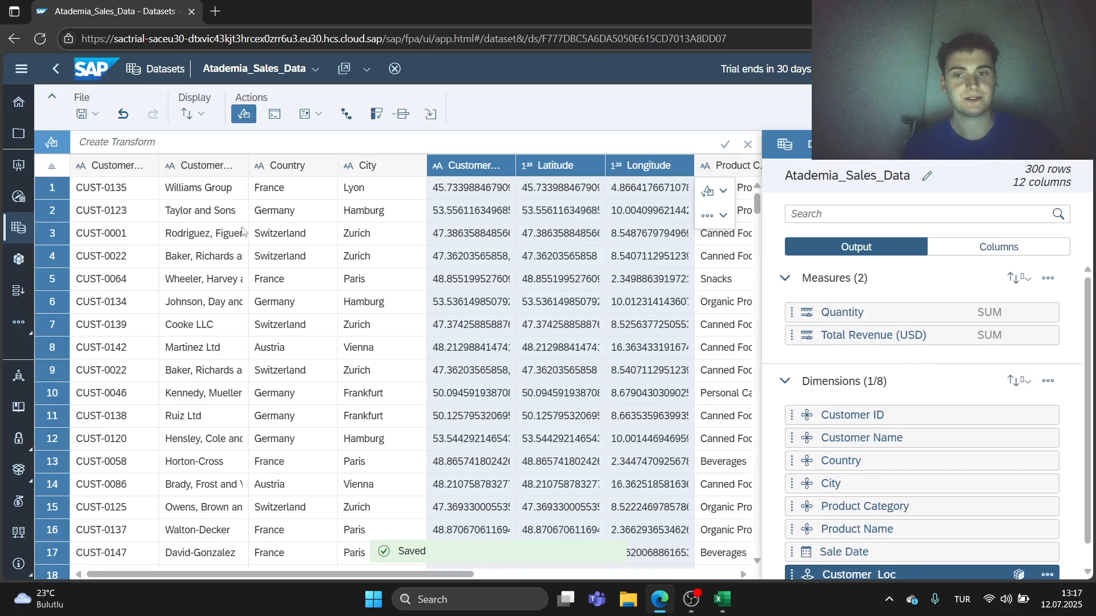
Leave the dataset, create a new canvas story and dismiss the What's New introduction.
left_click(55, 69)
left_click(19, 167)
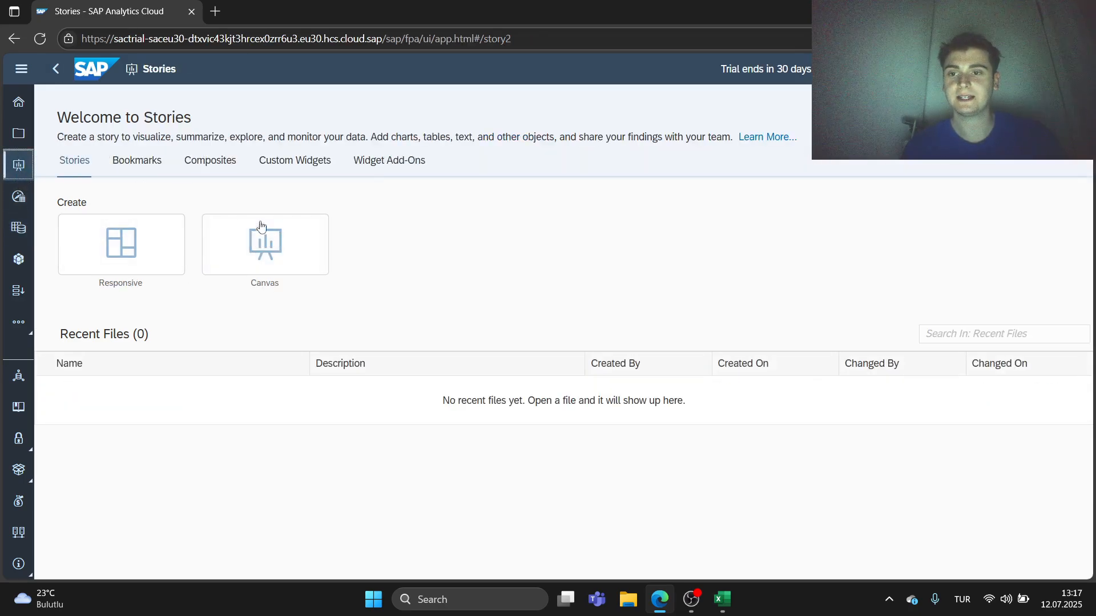
left_click(267, 249)
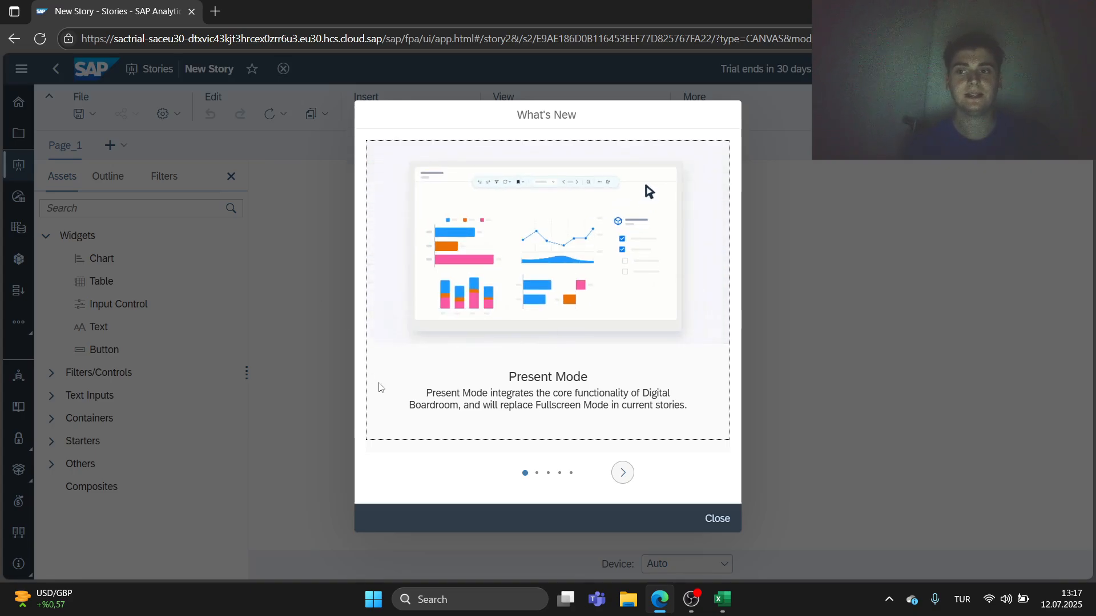
left_click(717, 519)
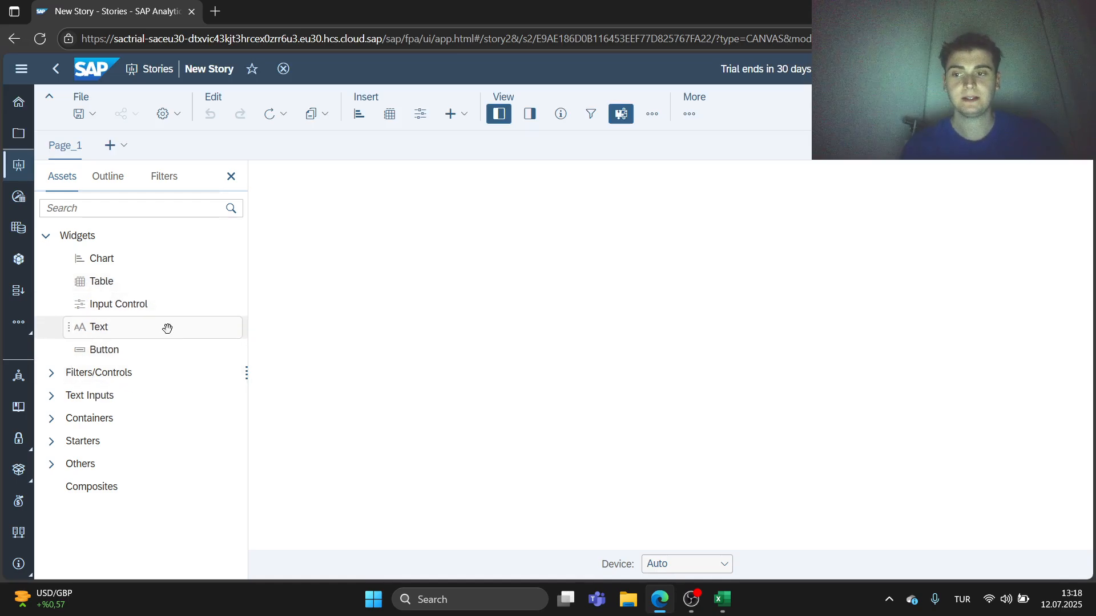
left_click(687, 114)
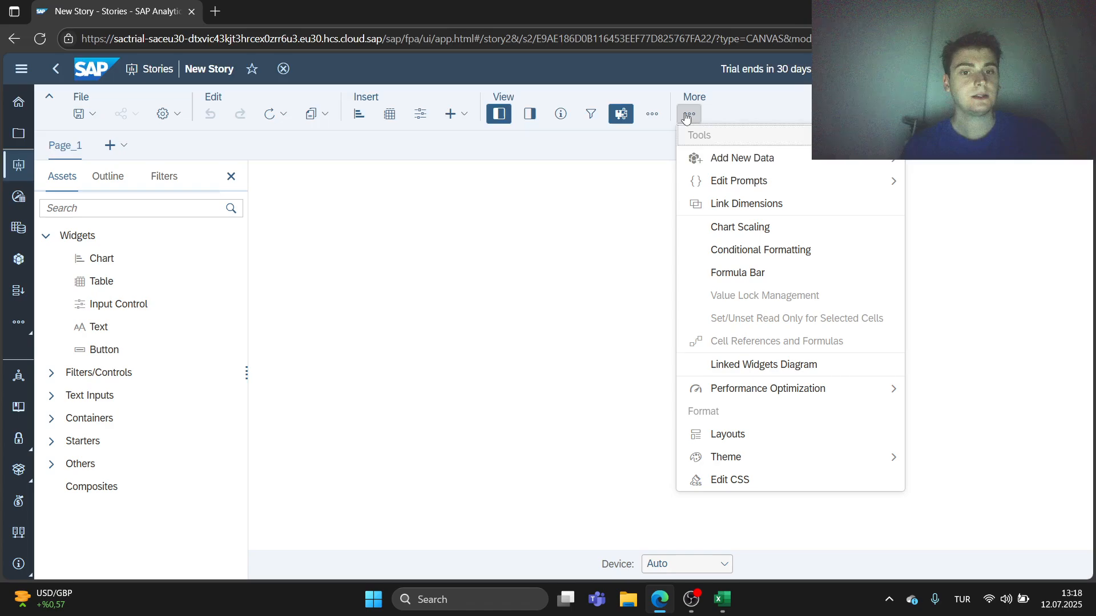
mouse_move(777, 161)
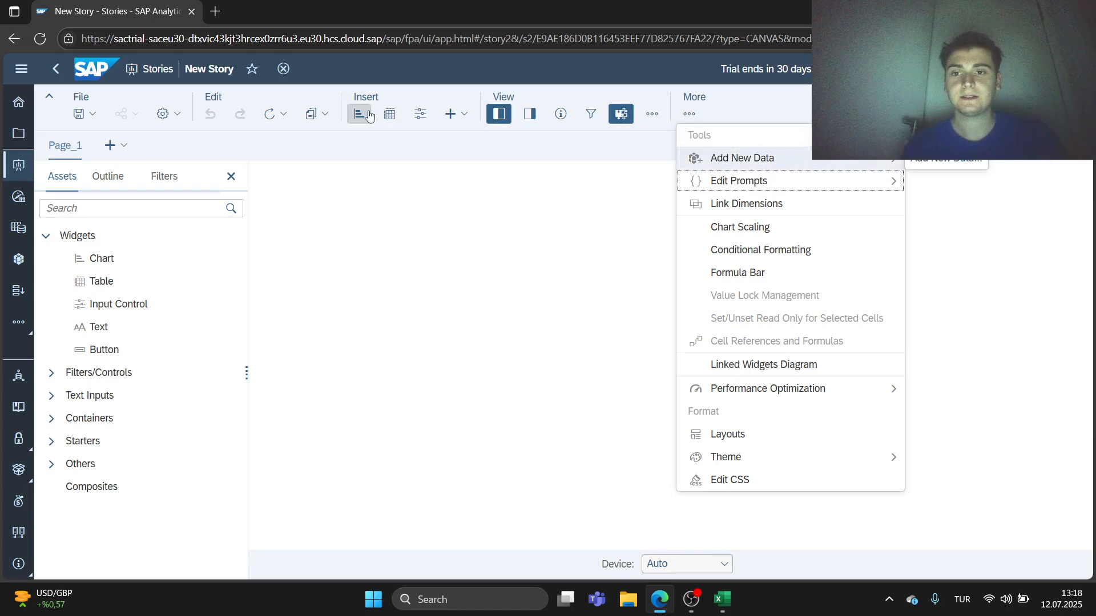
left_click(451, 116)
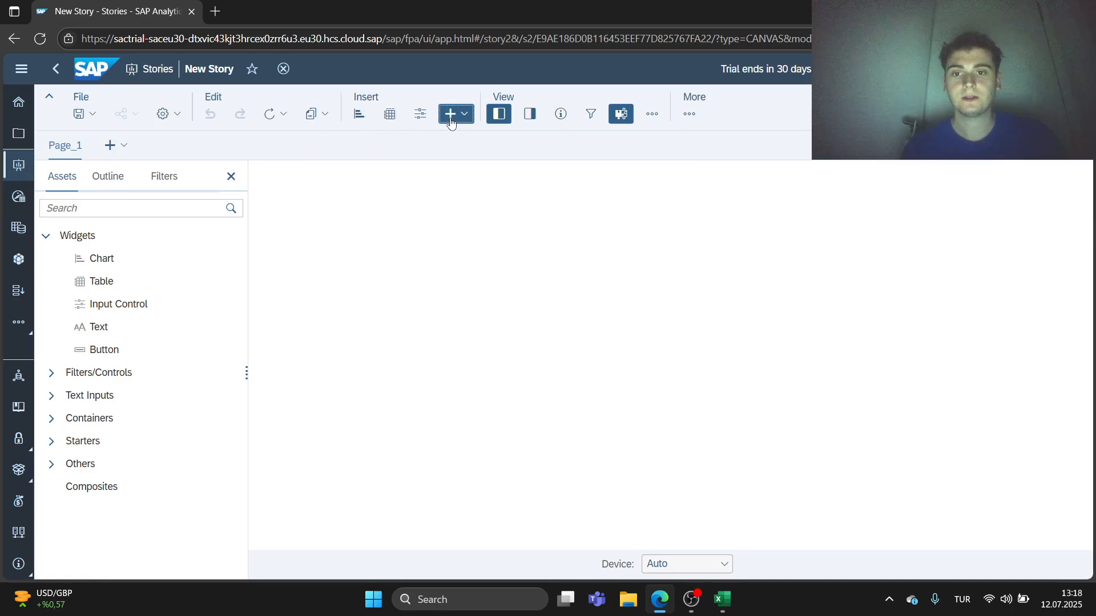
right_click(510, 297)
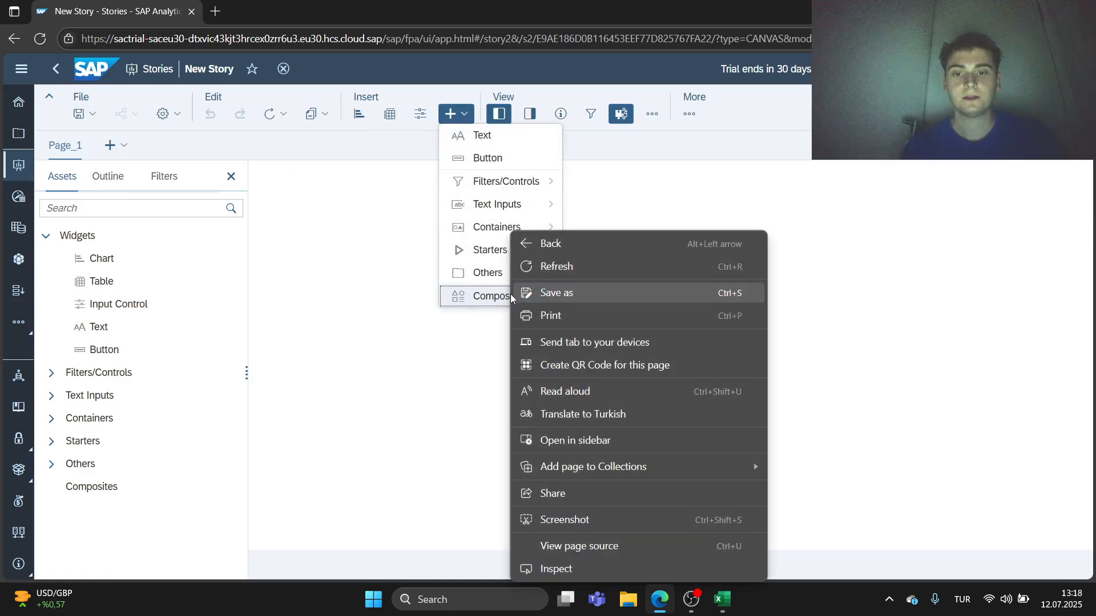
left_click(369, 367)
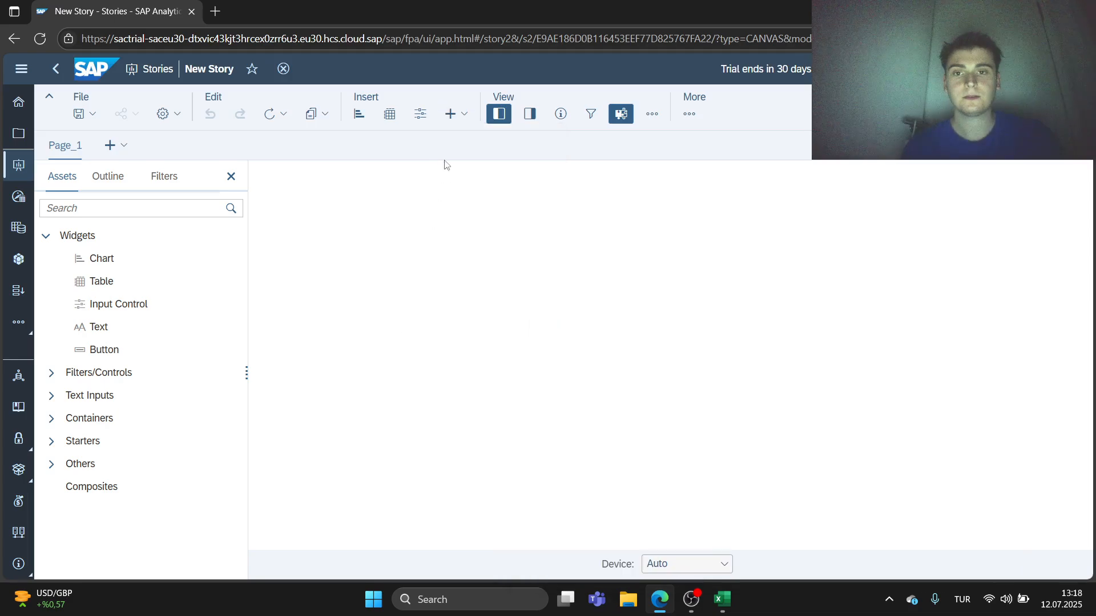
left_click(446, 118)
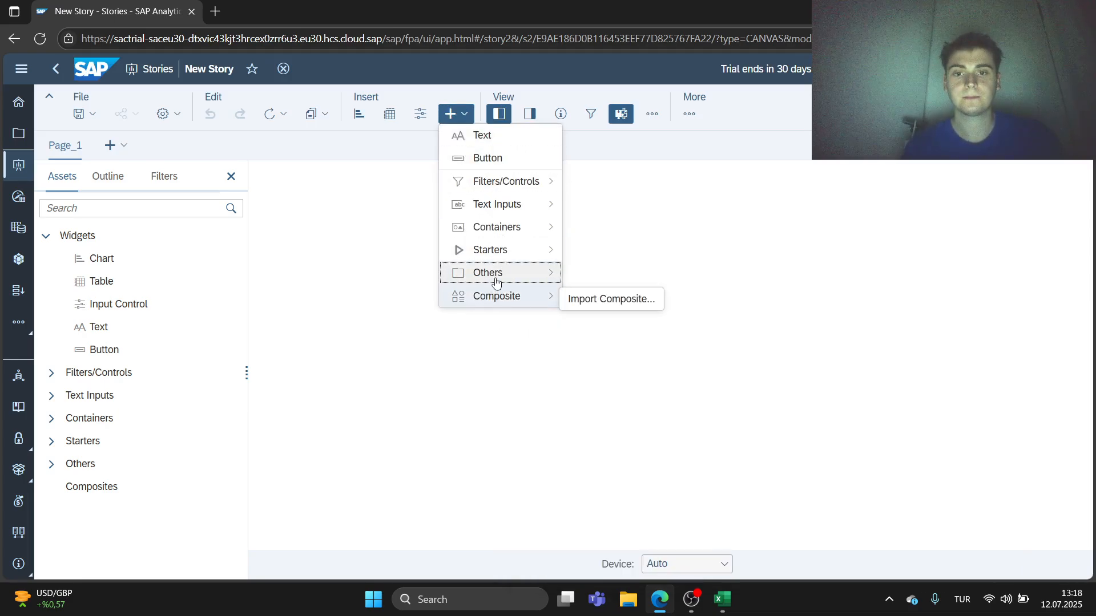
left_click(653, 113)
left_click(690, 114)
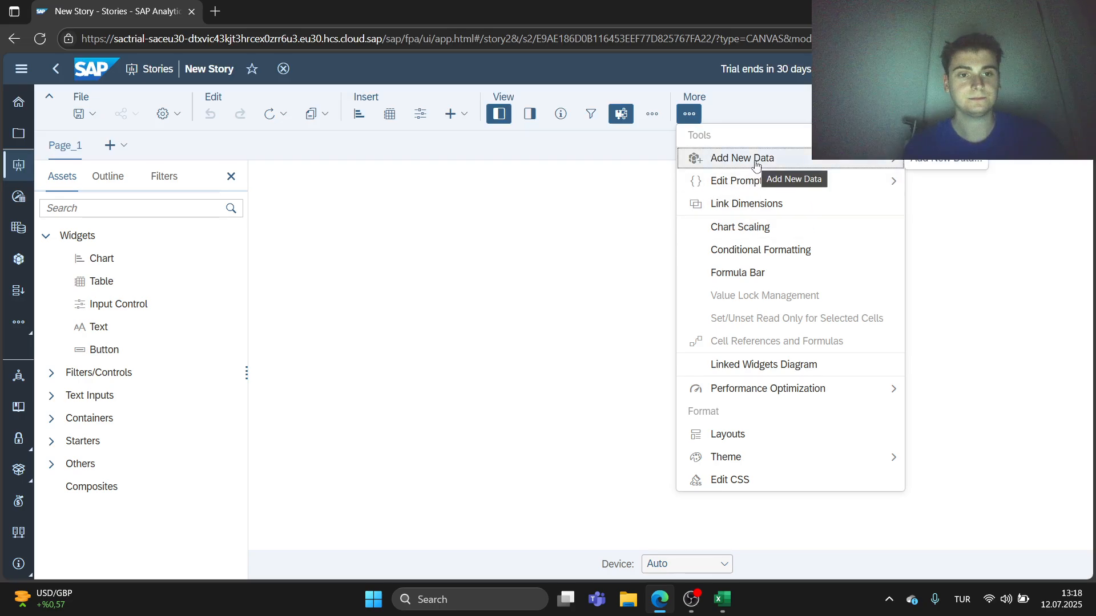
left_click(760, 387)
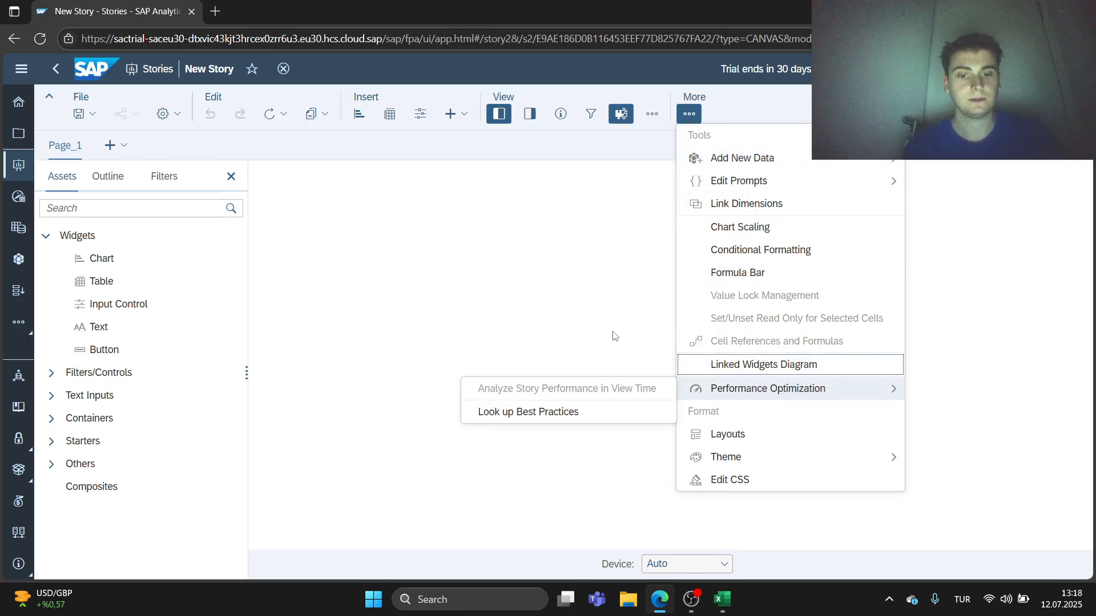
left_click(559, 286)
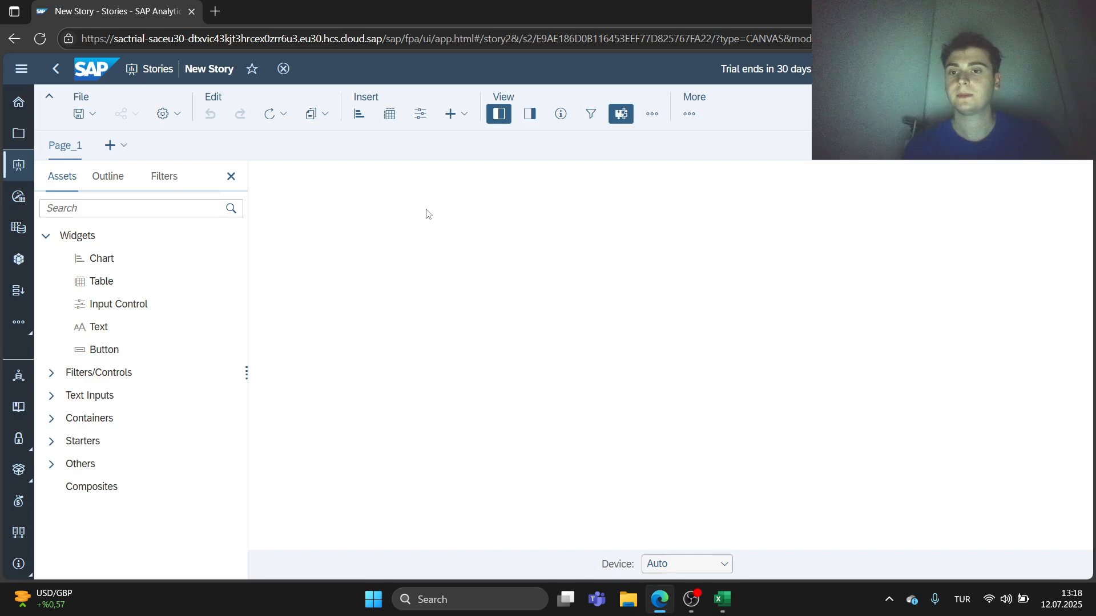
Insert a chart based on the Atademia_Product_List dataset and review its builder settings.
left_click(356, 112)
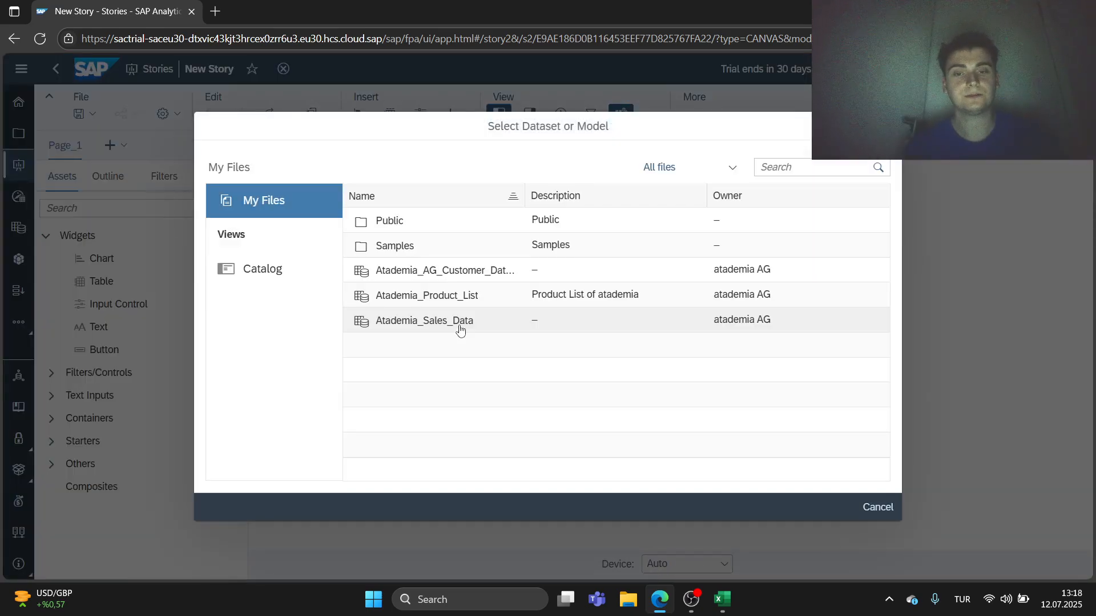
left_click(464, 292)
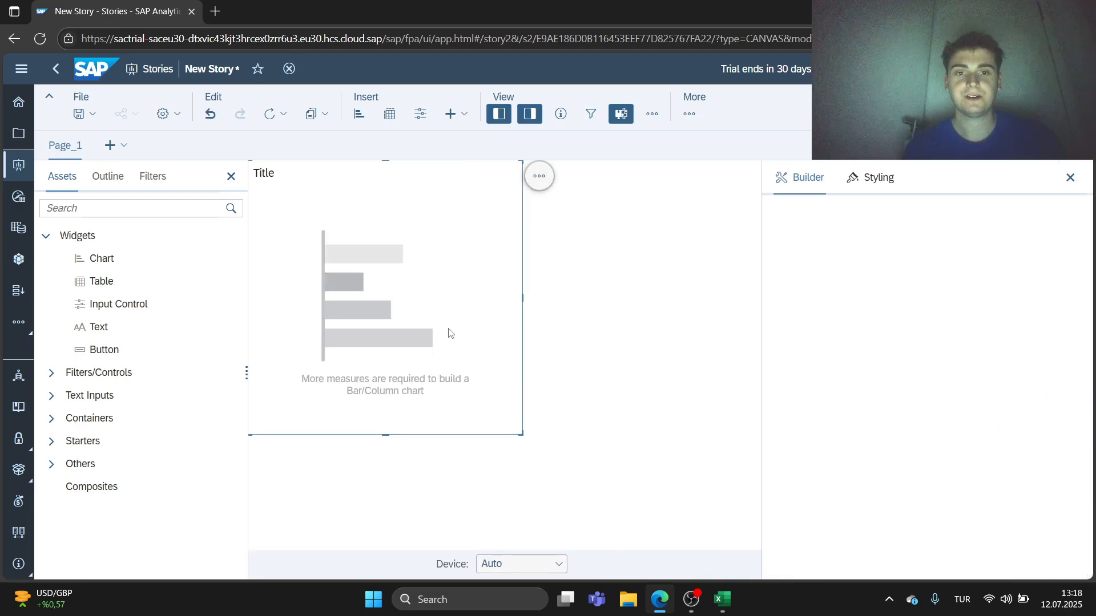
scroll(892, 363, "down", 3)
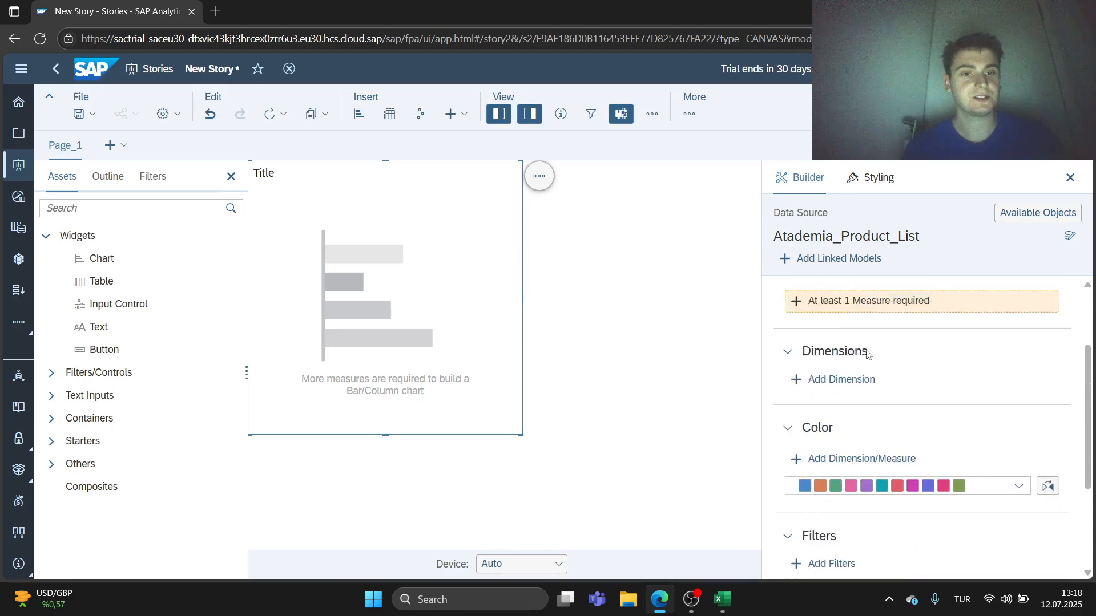
scroll(874, 350, "up", 3)
mouse_move(817, 250)
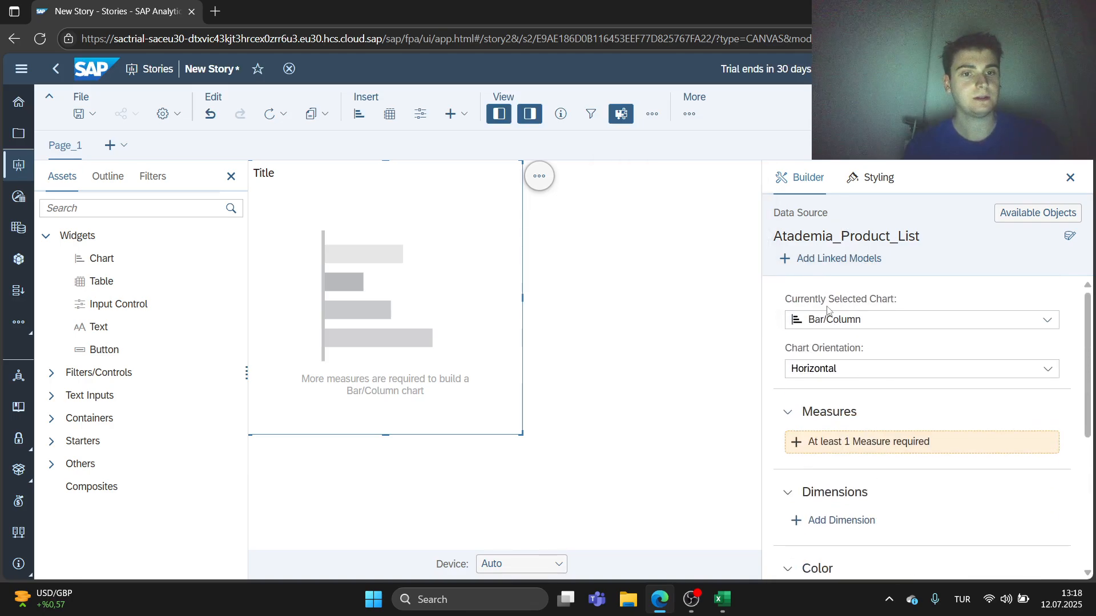
scroll(909, 407, "down", 5)
scroll(899, 402, "up", 4)
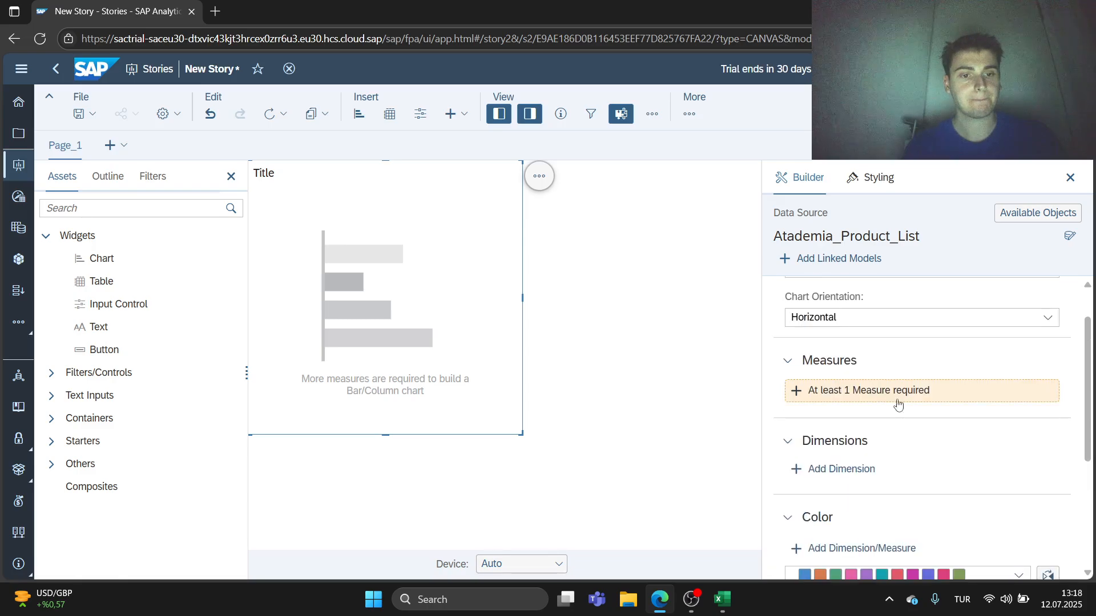
Add Price (USD) as the measure of the bar chart.
left_click(881, 394)
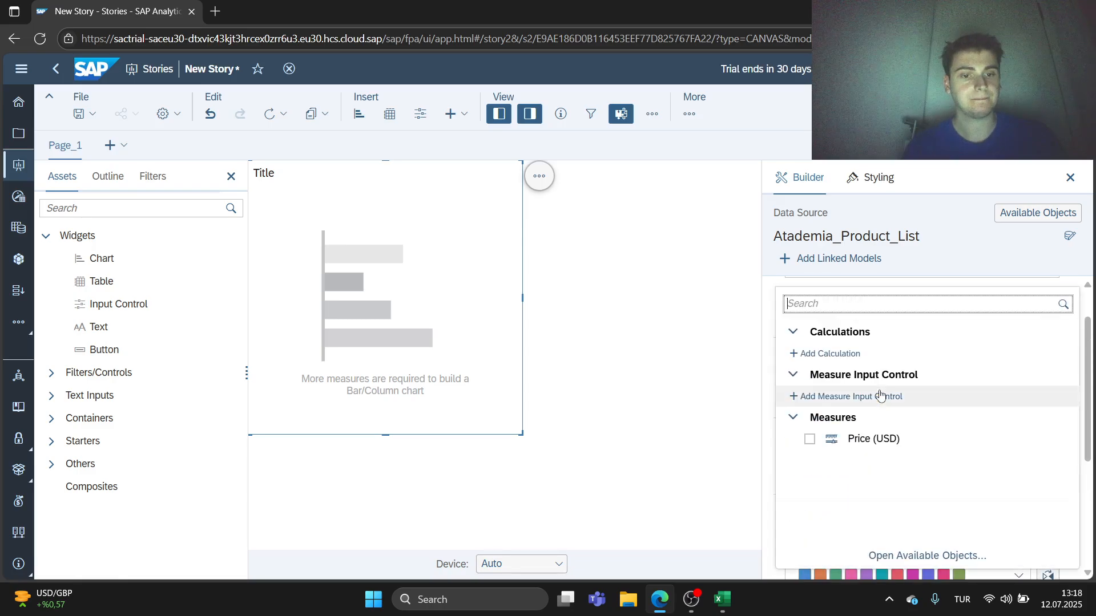
left_click(810, 442)
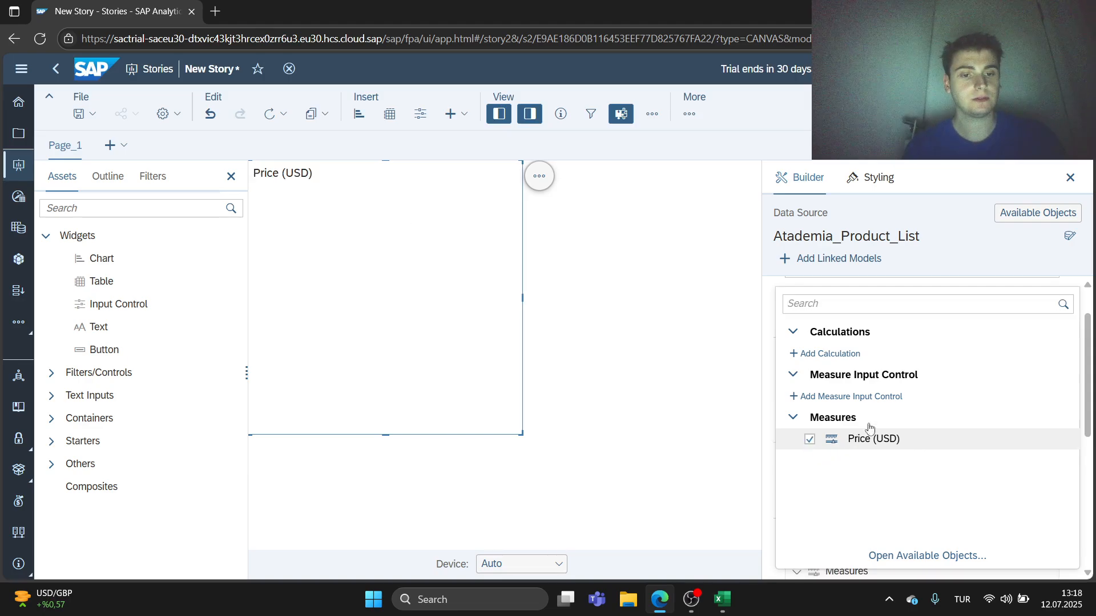
left_click(961, 230)
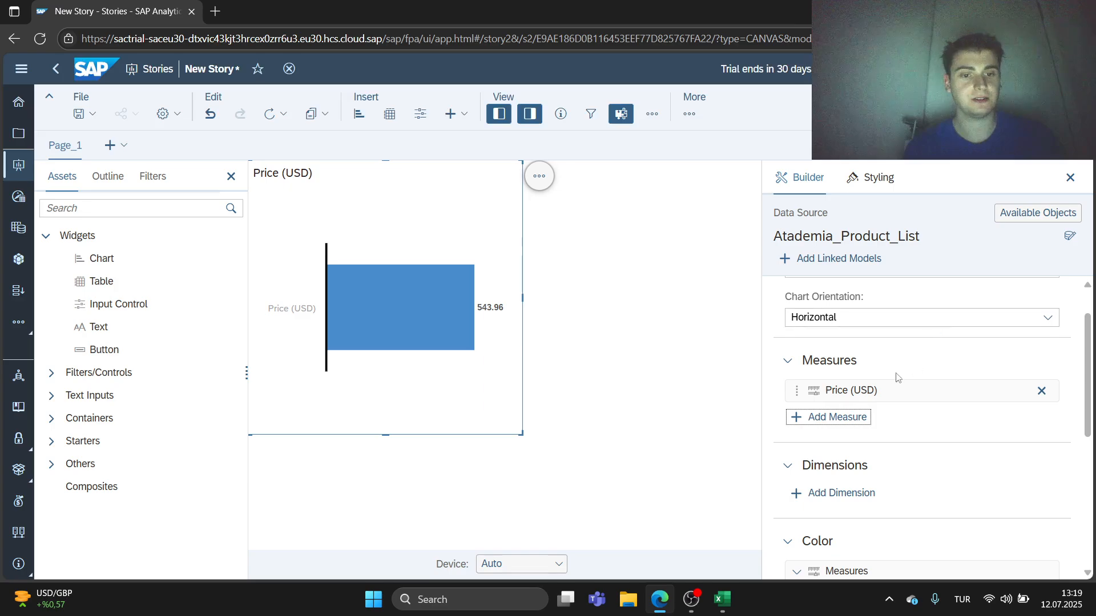
Add Product Name as the chart's dimension and enlarge the chart slightly on the canvas.
scroll(886, 383, "down", 1)
left_click(849, 424)
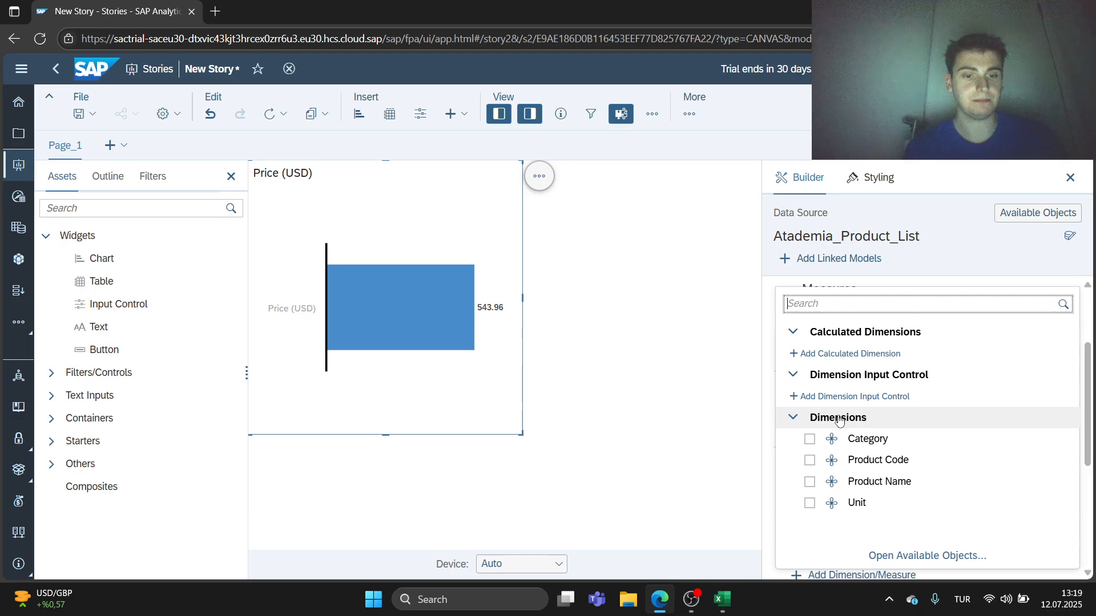
left_click(810, 483)
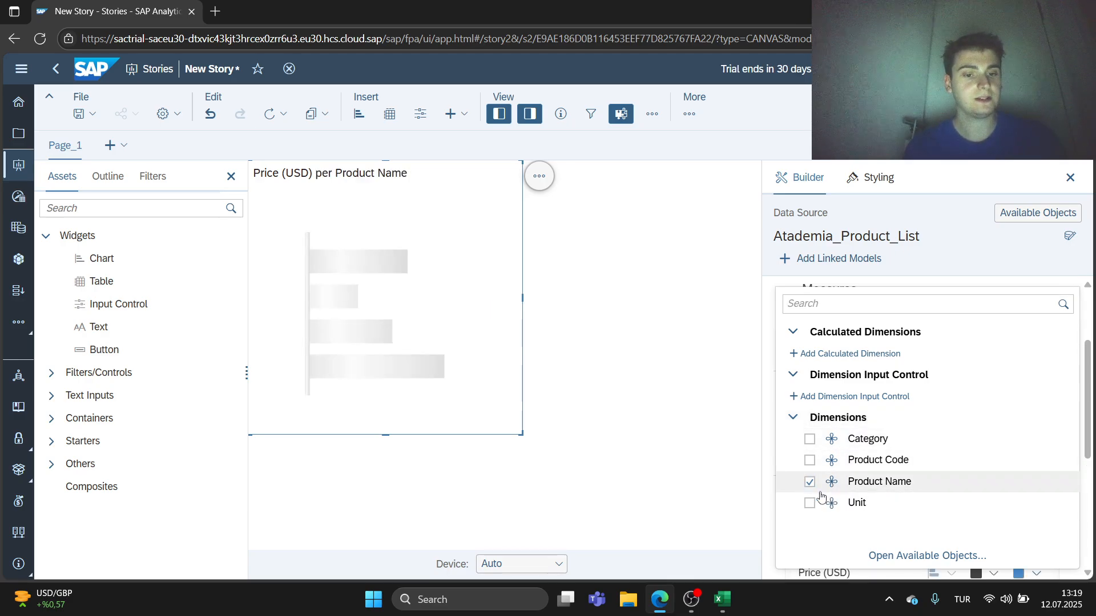
left_click(978, 262)
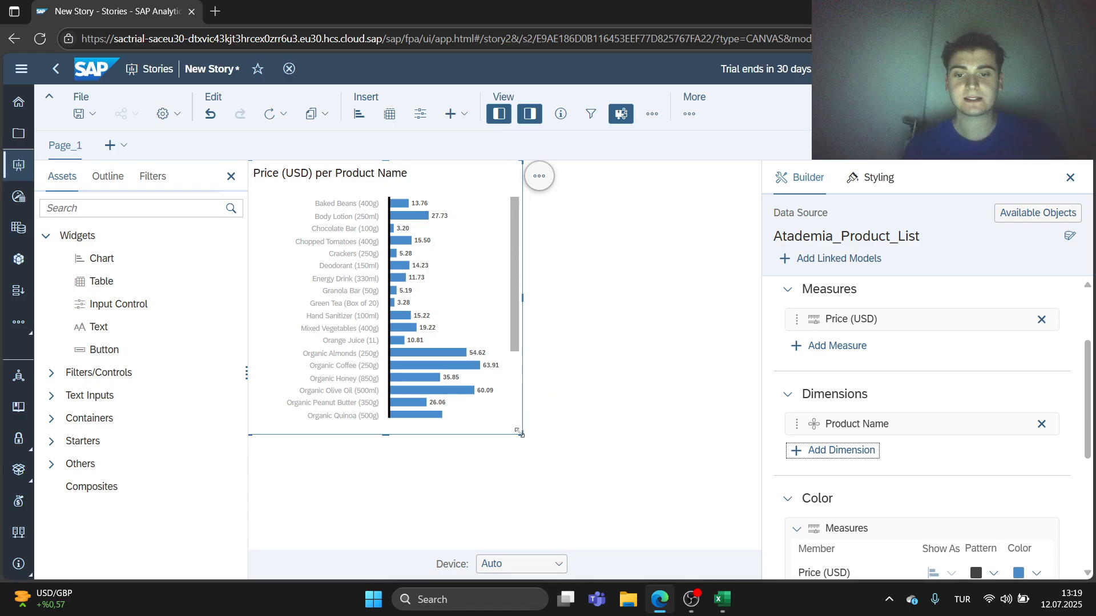
left_click_drag(521, 433, 549, 447)
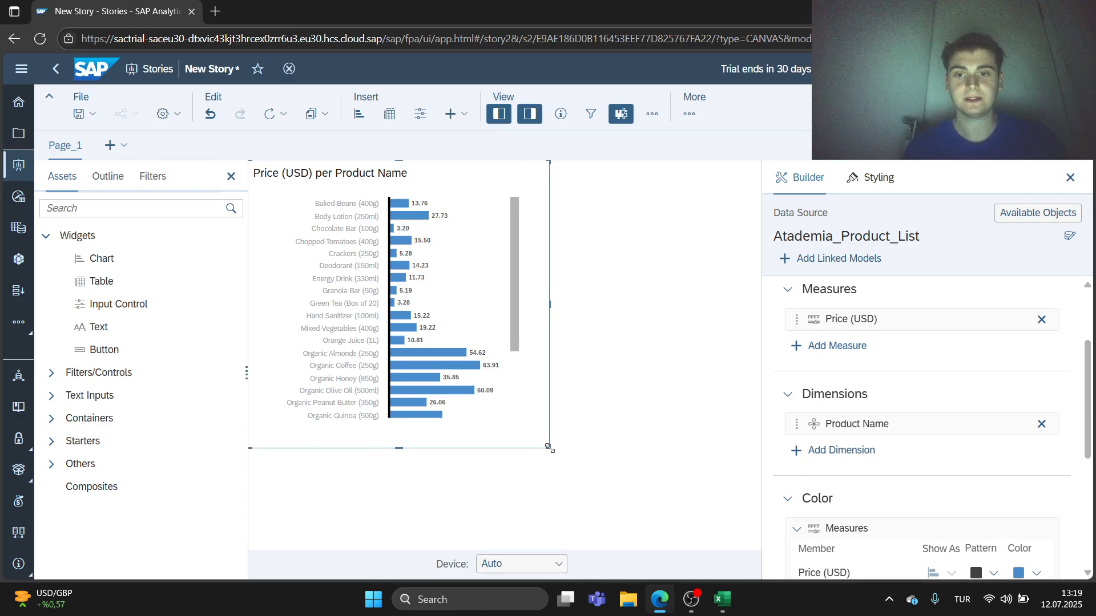
Change the price chart's color palette to the one running from light blue through dark blue to gold and grey.
scroll(894, 391, "down", 5)
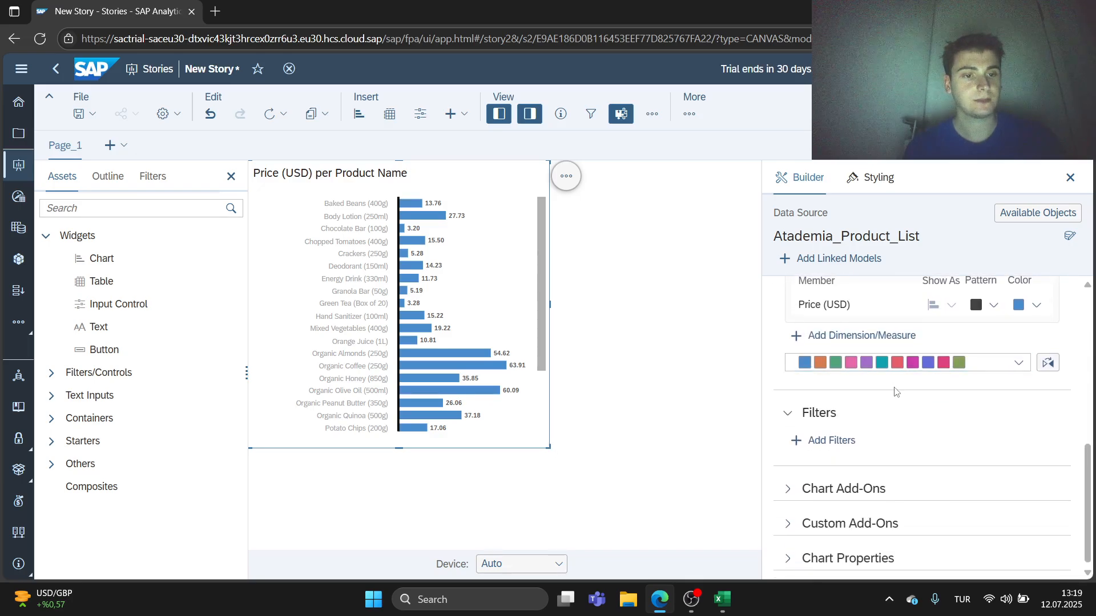
scroll(894, 392, "up", 1)
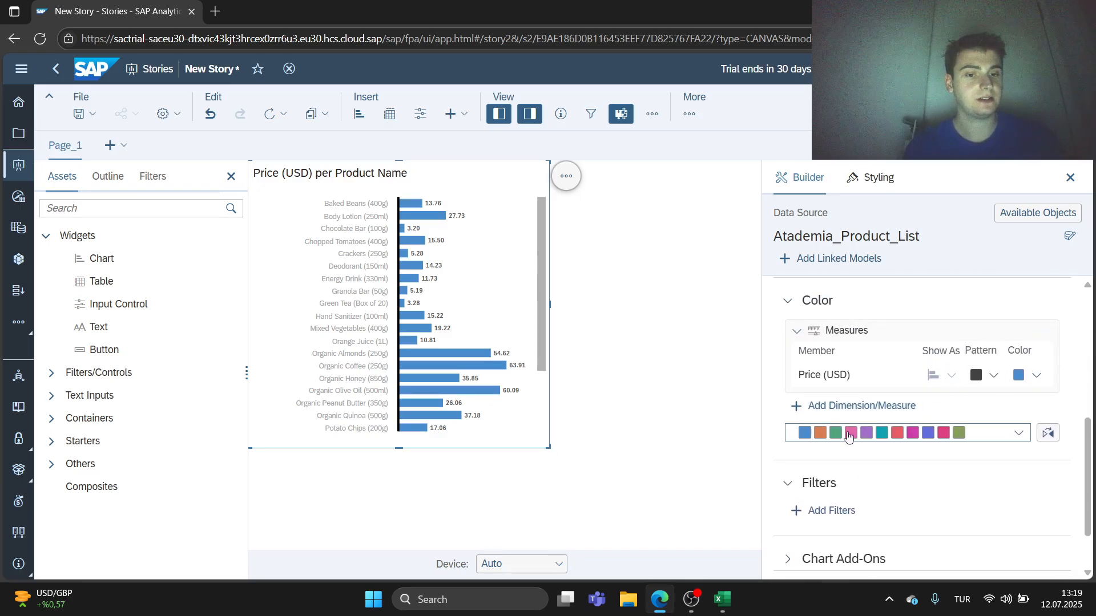
left_click(997, 438)
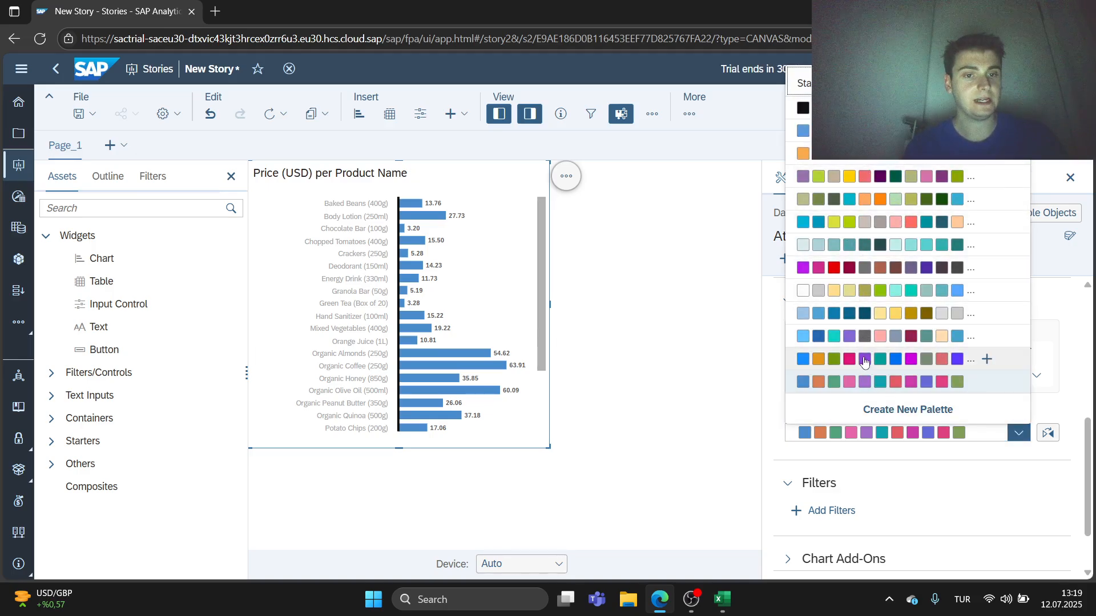
left_click(862, 318)
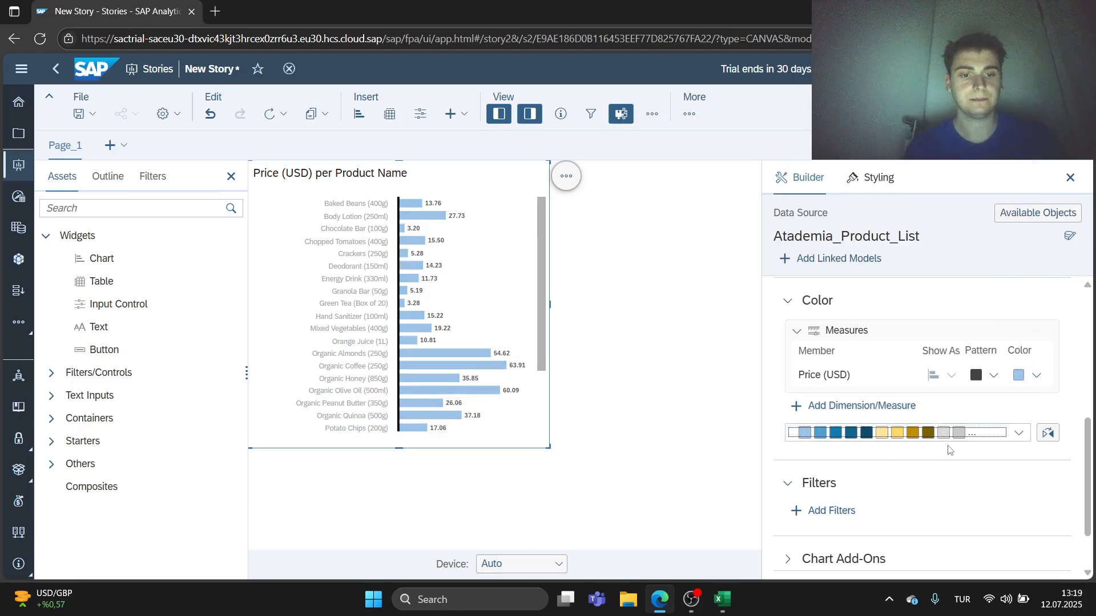
Give the Price (USD) bars a fine diagonal hatch pattern and a crimson color, and close the chart settings.
left_click(985, 375)
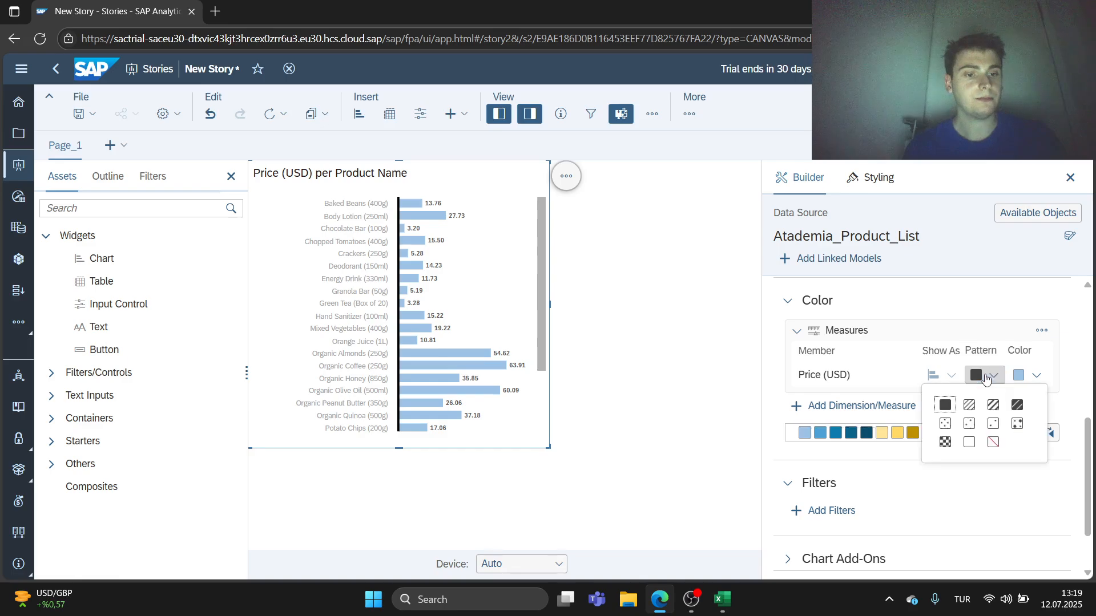
left_click(973, 408)
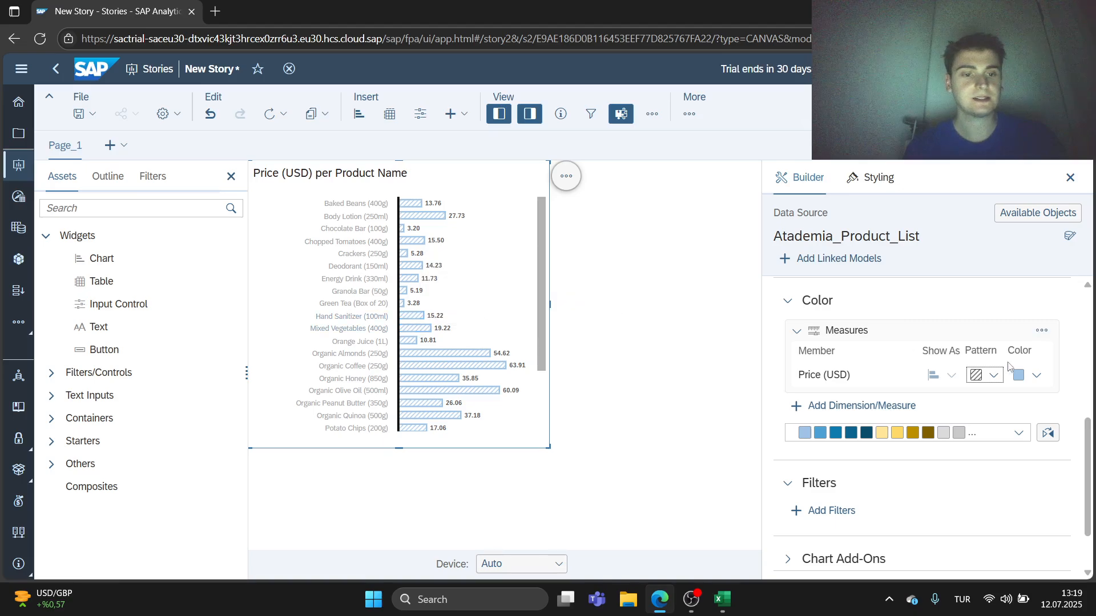
left_click(1036, 375)
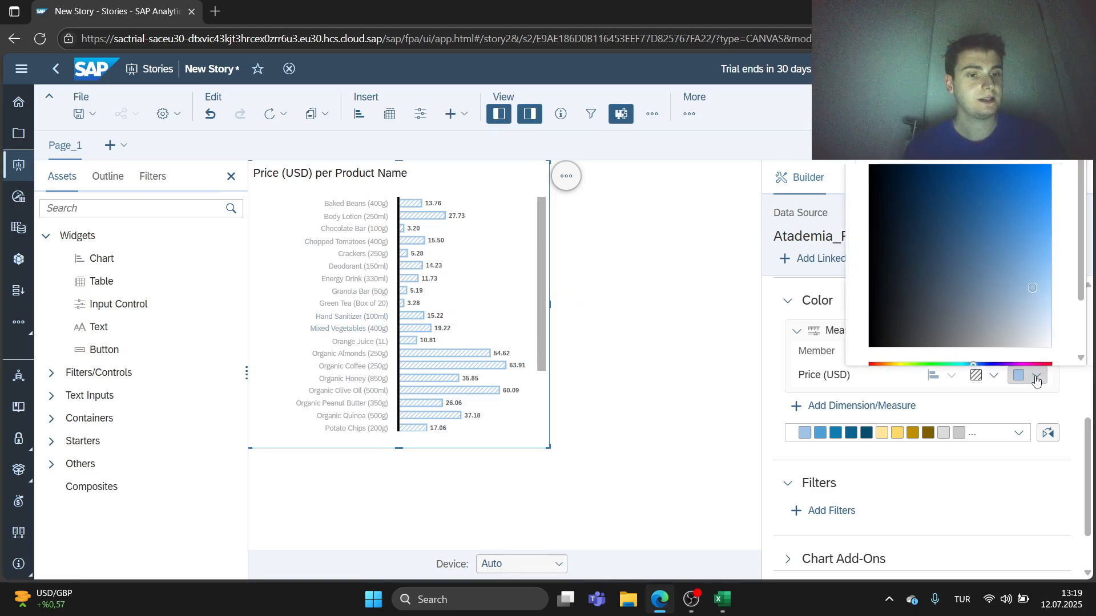
left_click(936, 125)
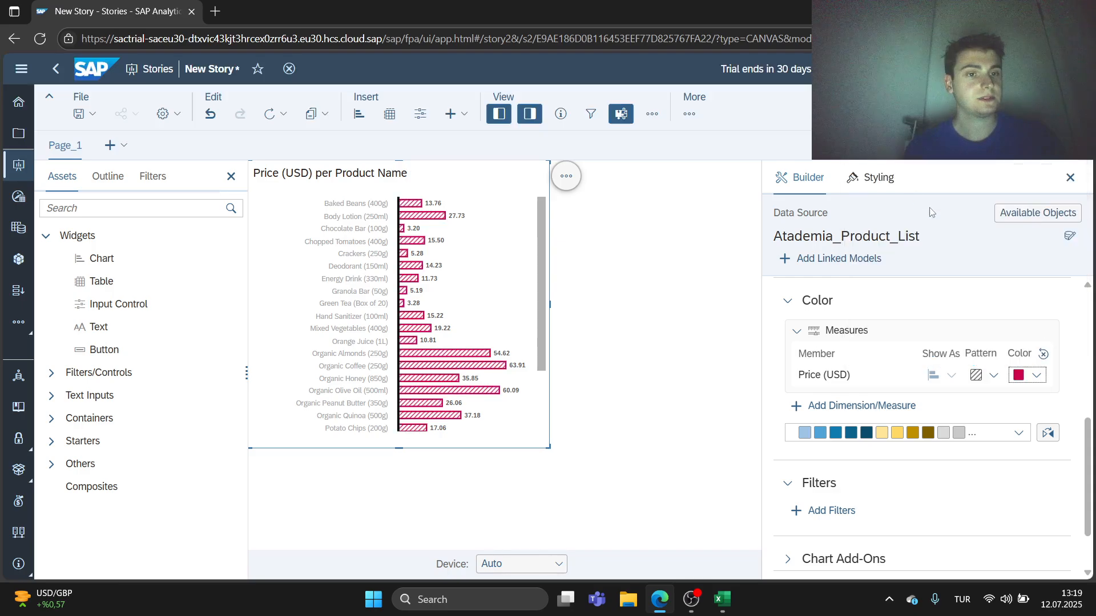
left_click(628, 357)
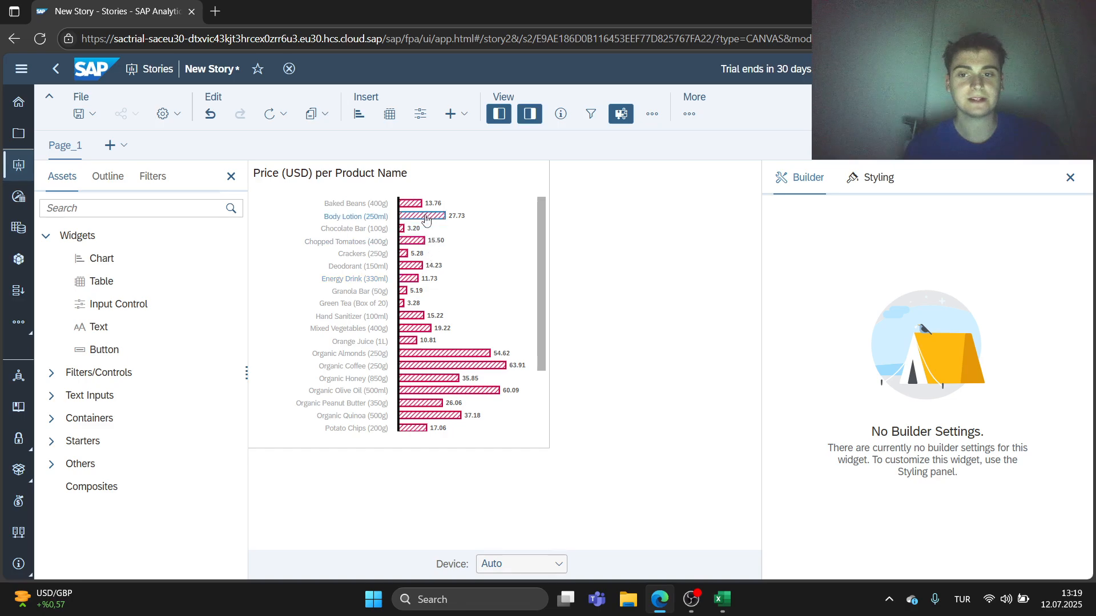
left_click(1070, 178)
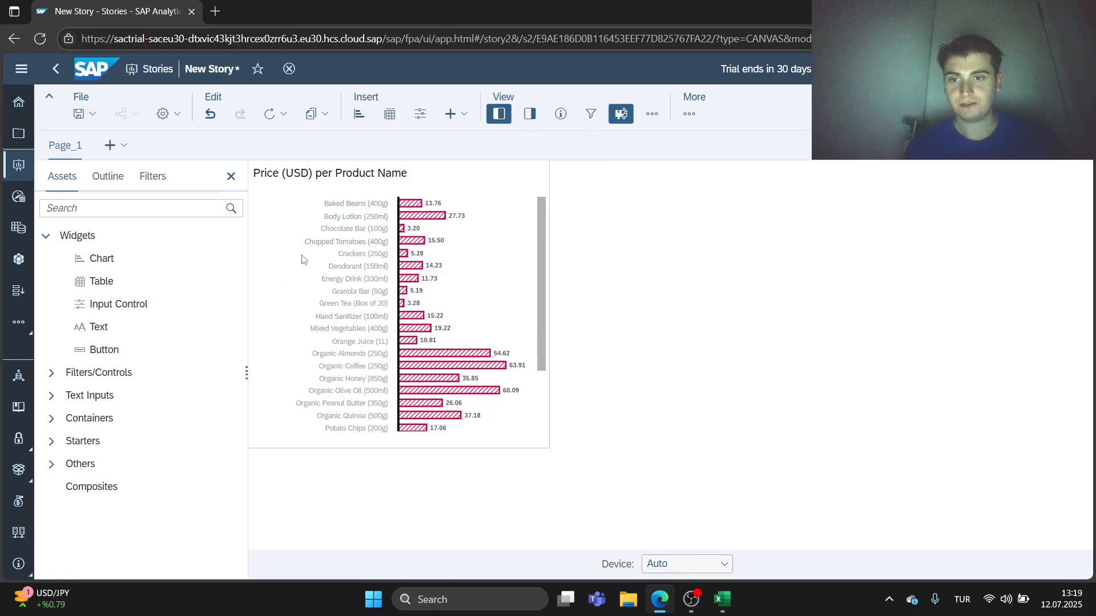
Reduce the height of the Price (USD) per Product Name chart slightly on the canvas and deselect it.
mouse_move(413, 246)
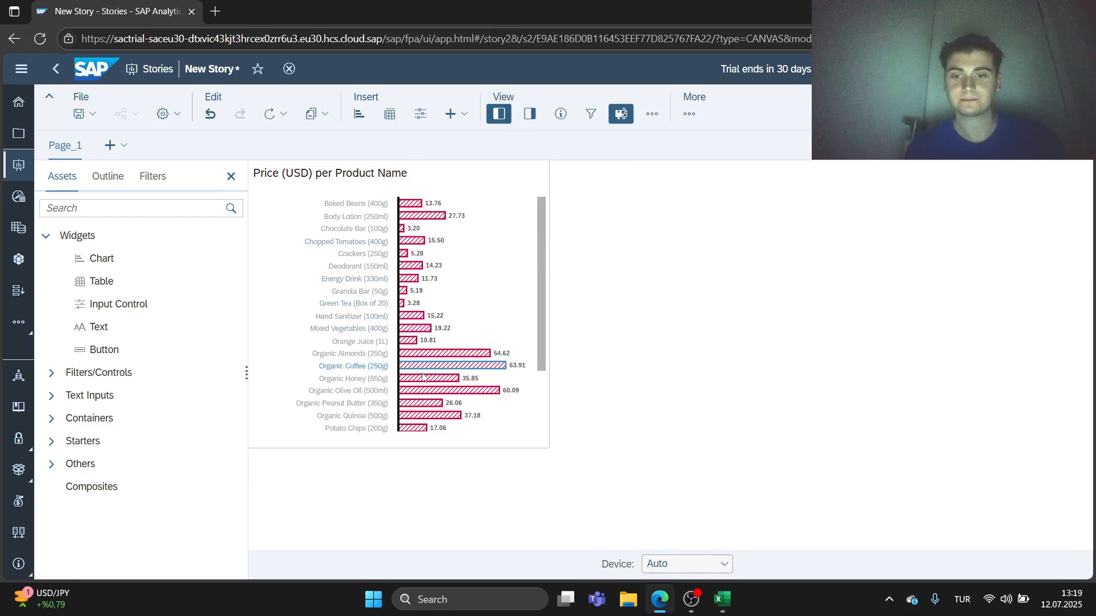
left_click(514, 412)
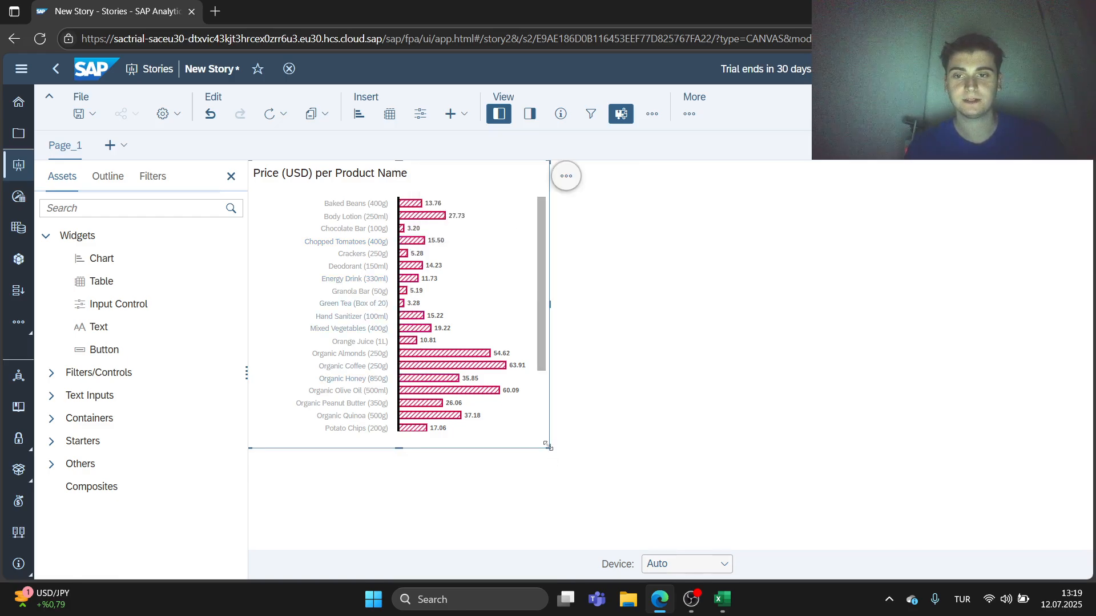
left_click_drag(548, 447, 546, 408)
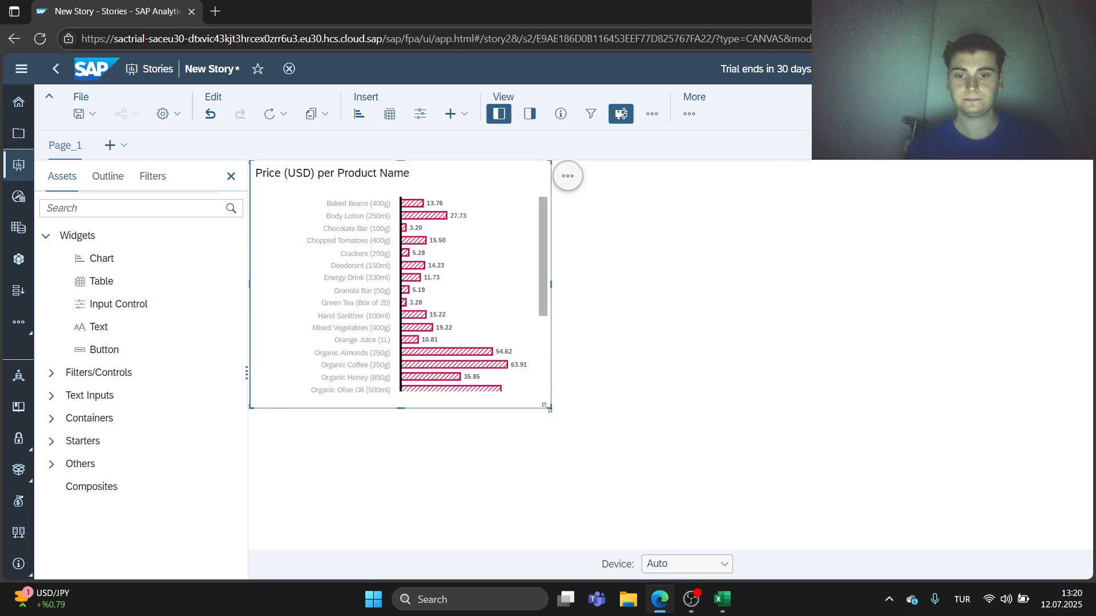
left_click(638, 395)
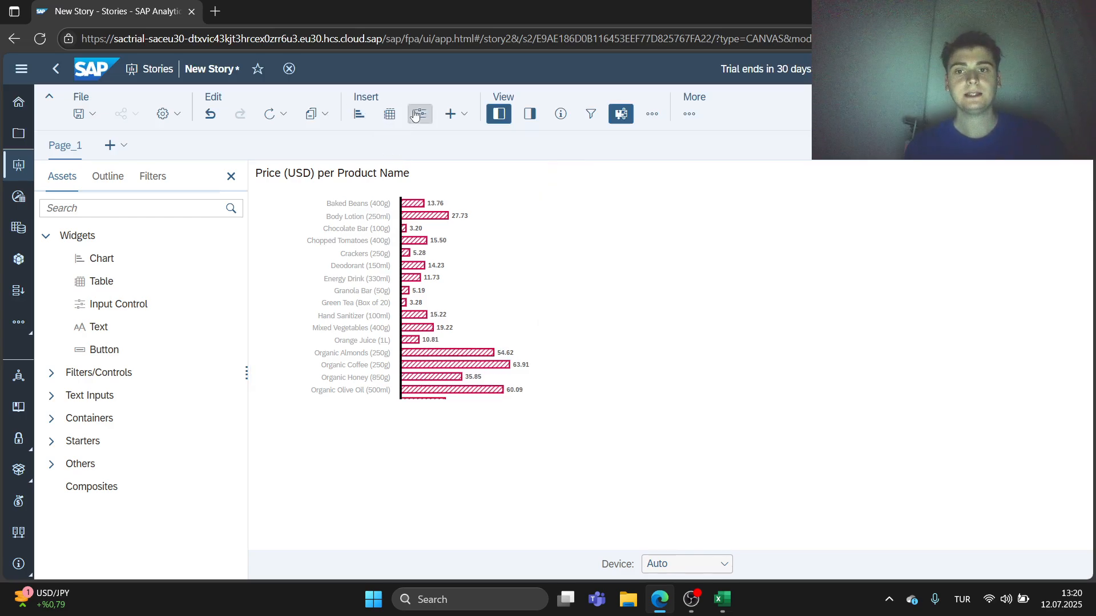
left_click(444, 115)
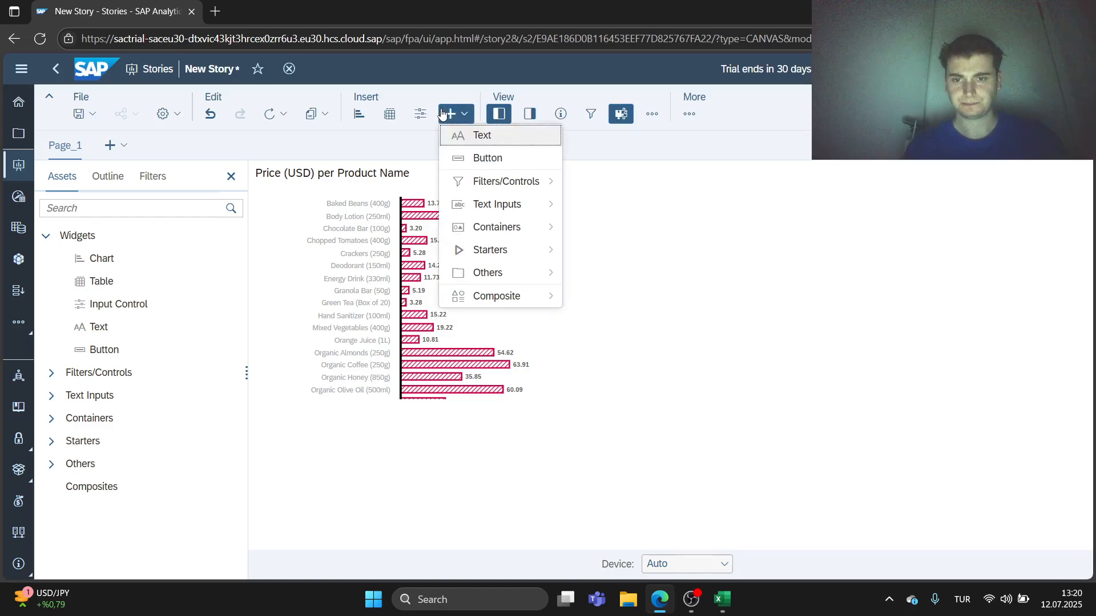
left_click(362, 115)
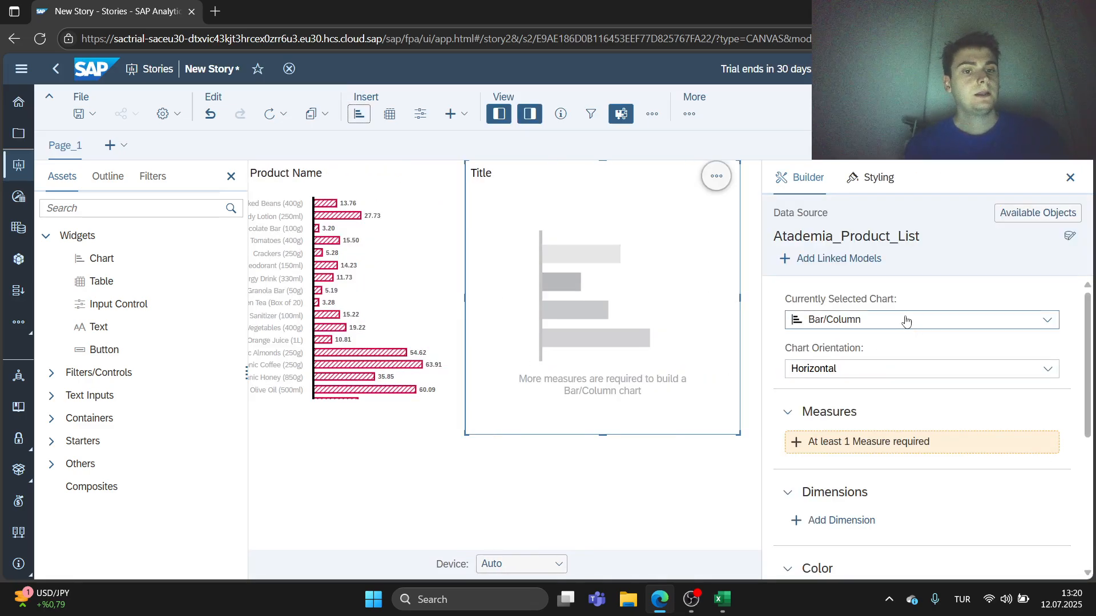
left_click(1071, 177)
left_click(845, 183)
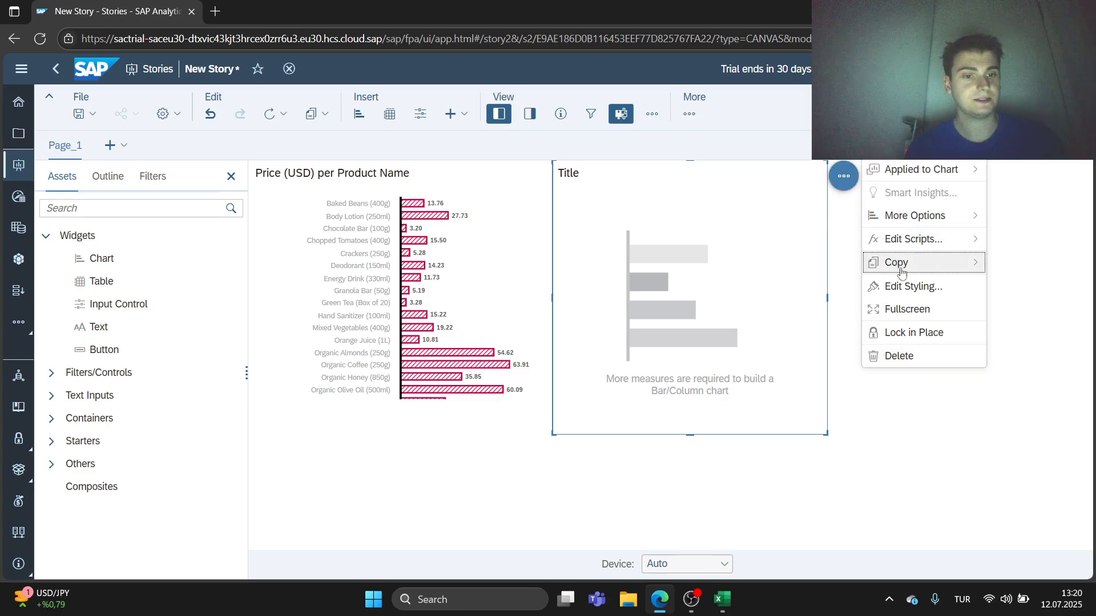
left_click(896, 360)
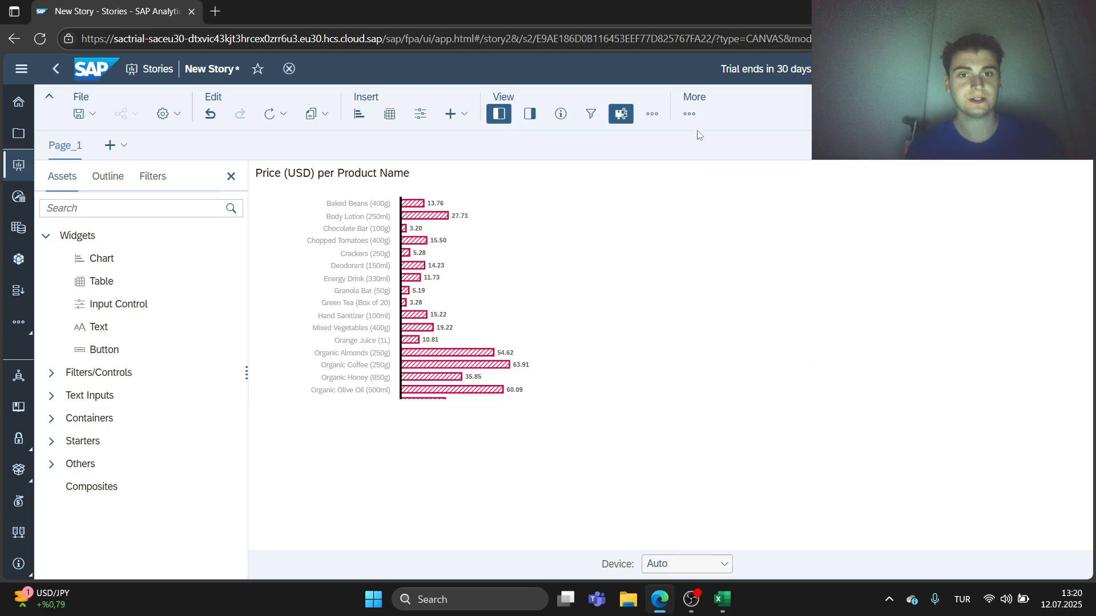
left_click(689, 113)
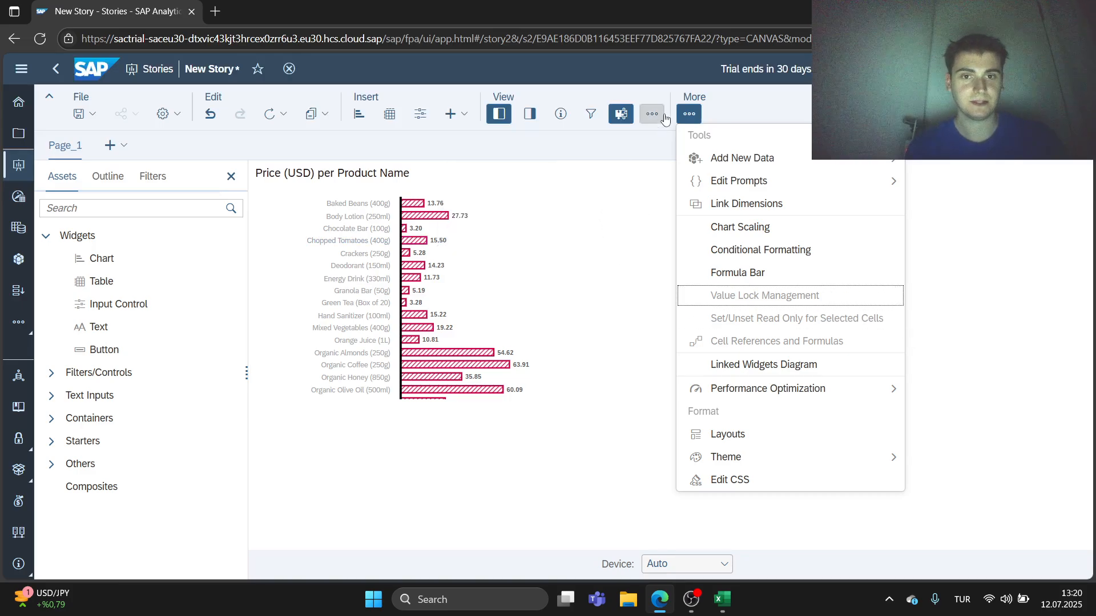
left_click(463, 117)
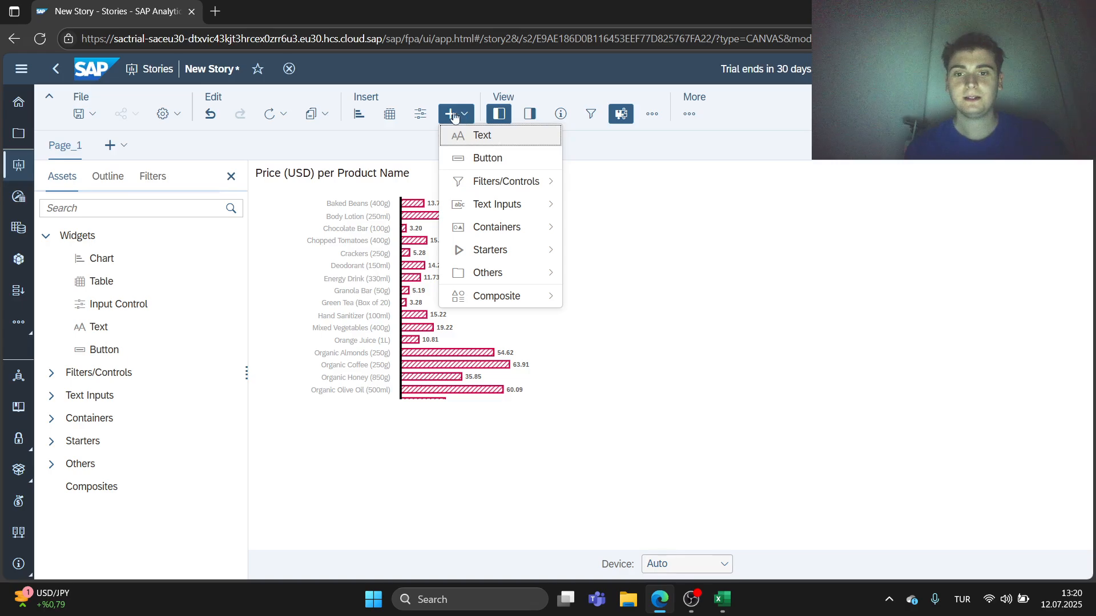
left_click(359, 113)
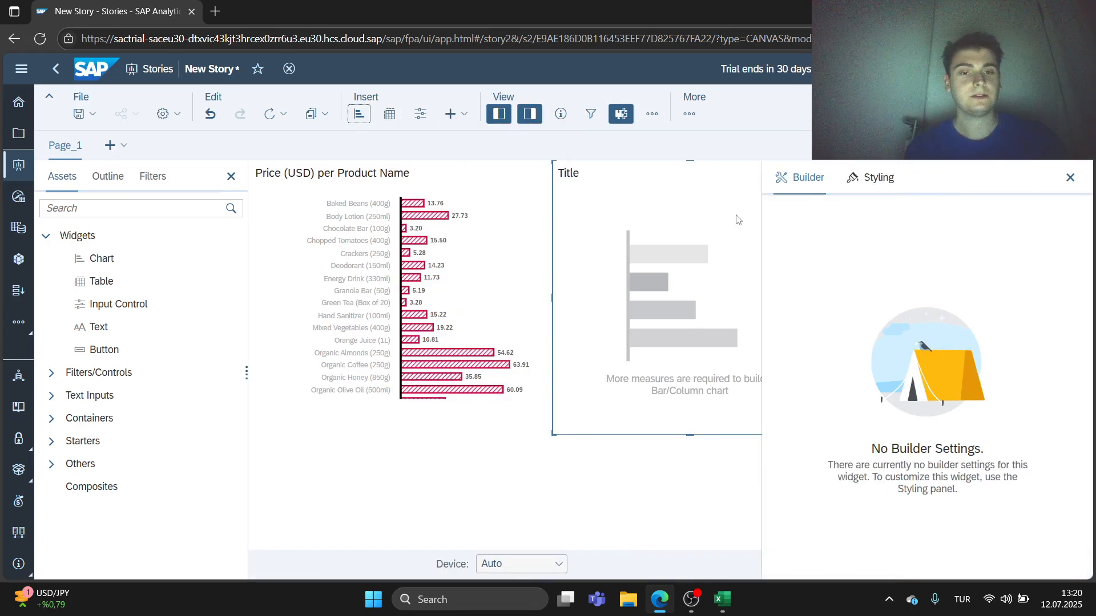
left_click(1071, 177)
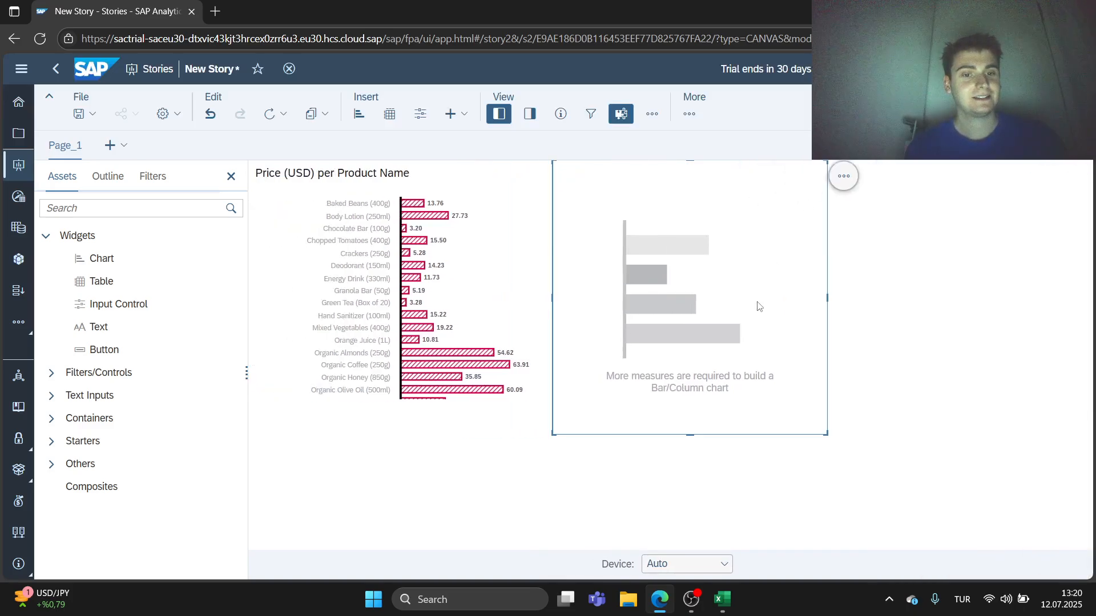
left_click(844, 178)
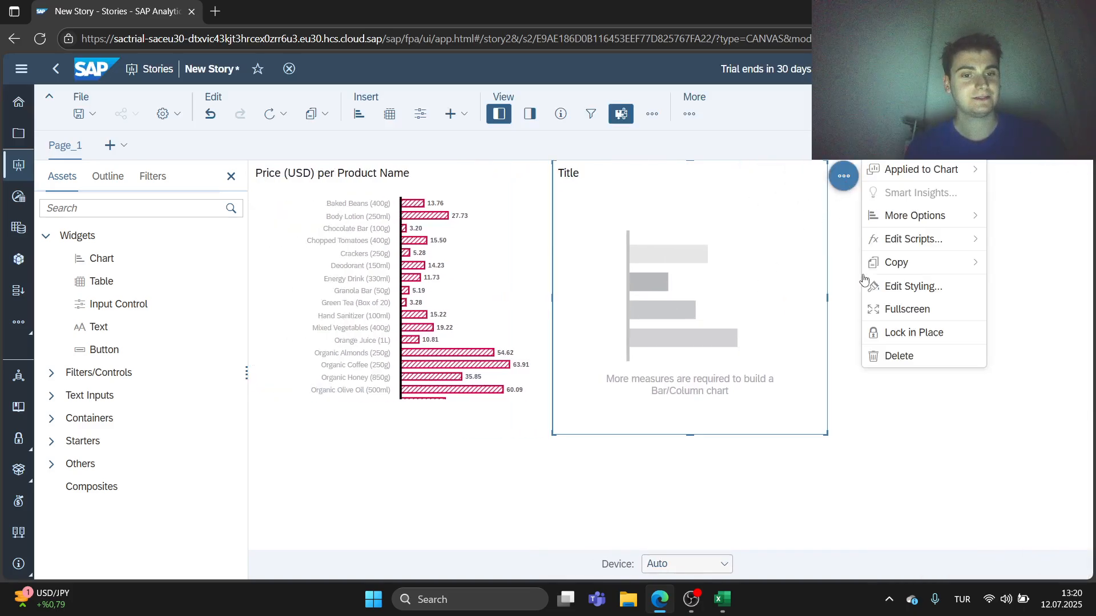
left_click(872, 360)
Add the existing Atademia_Sales_Data dataset to the story as a new data source.
left_click(689, 114)
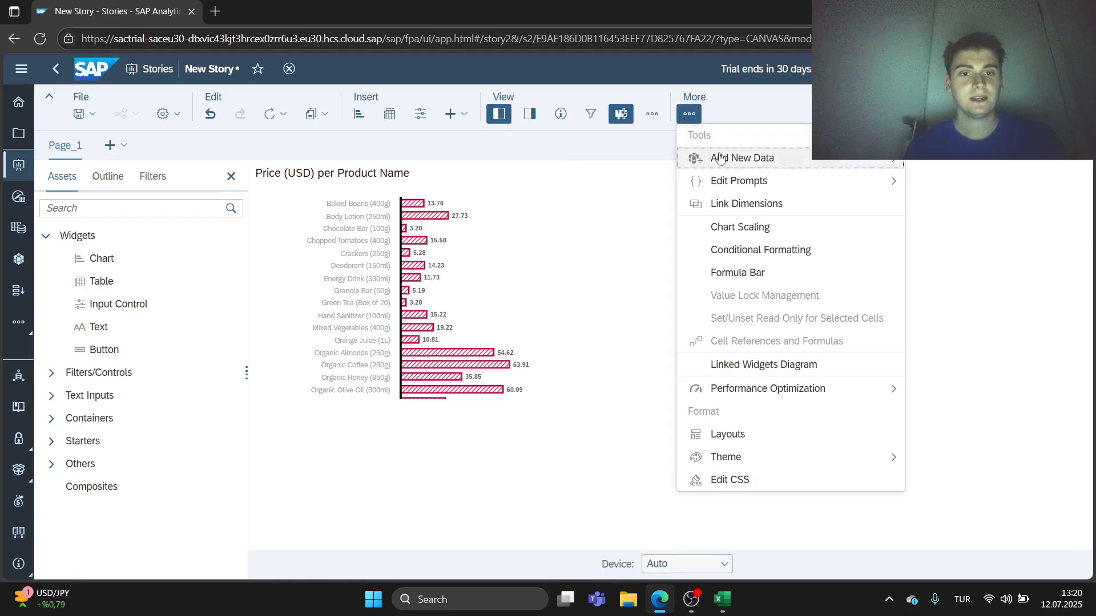
mouse_move(722, 158)
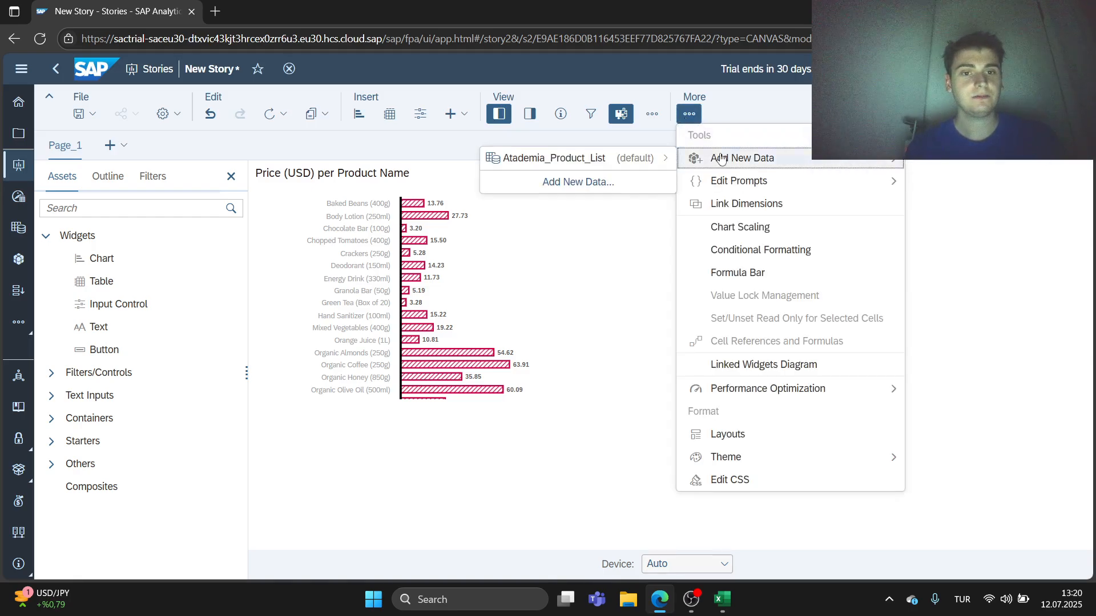
left_click(634, 183)
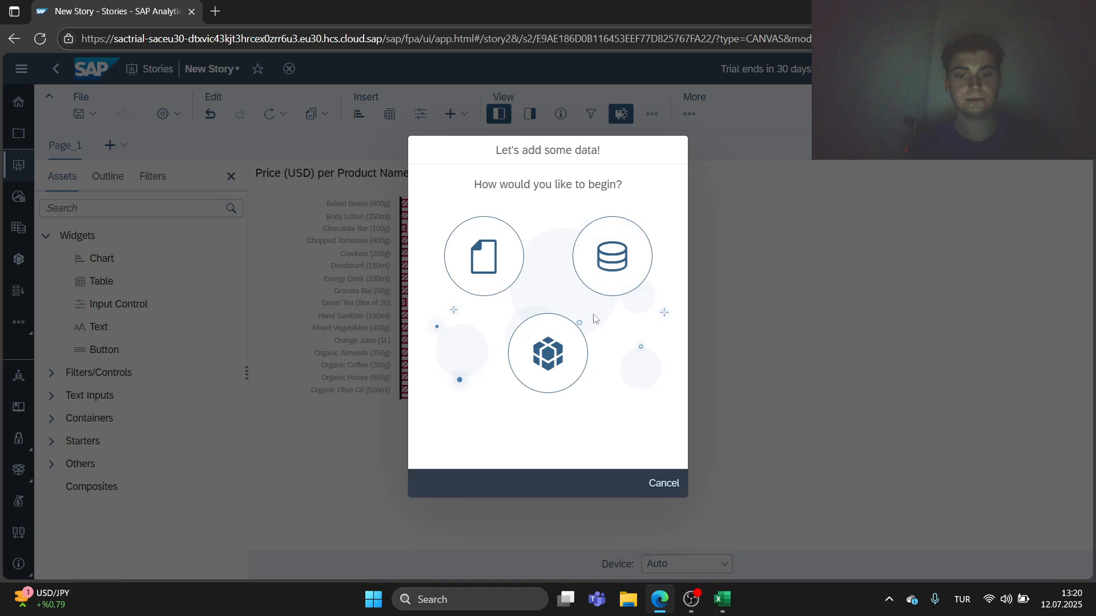
left_click(565, 359)
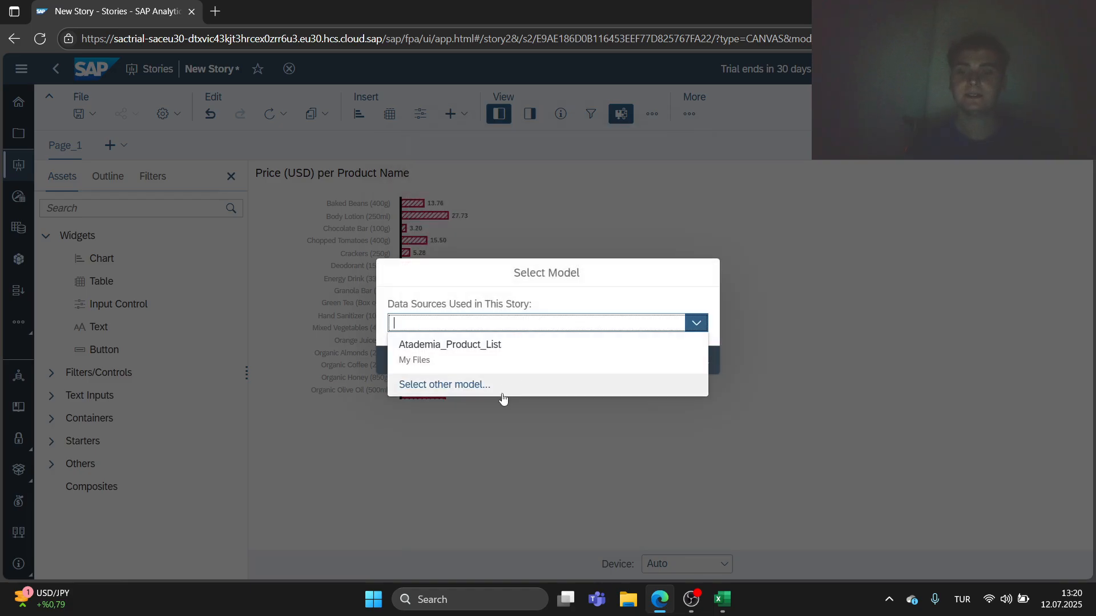
left_click(503, 391)
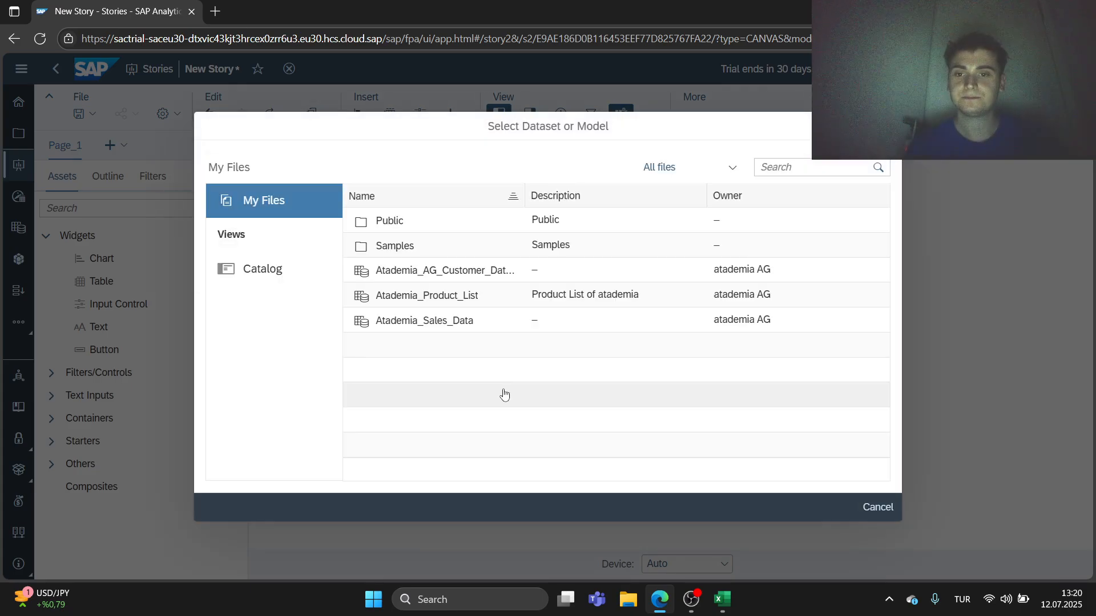
left_click_drag(740, 136, 693, 165)
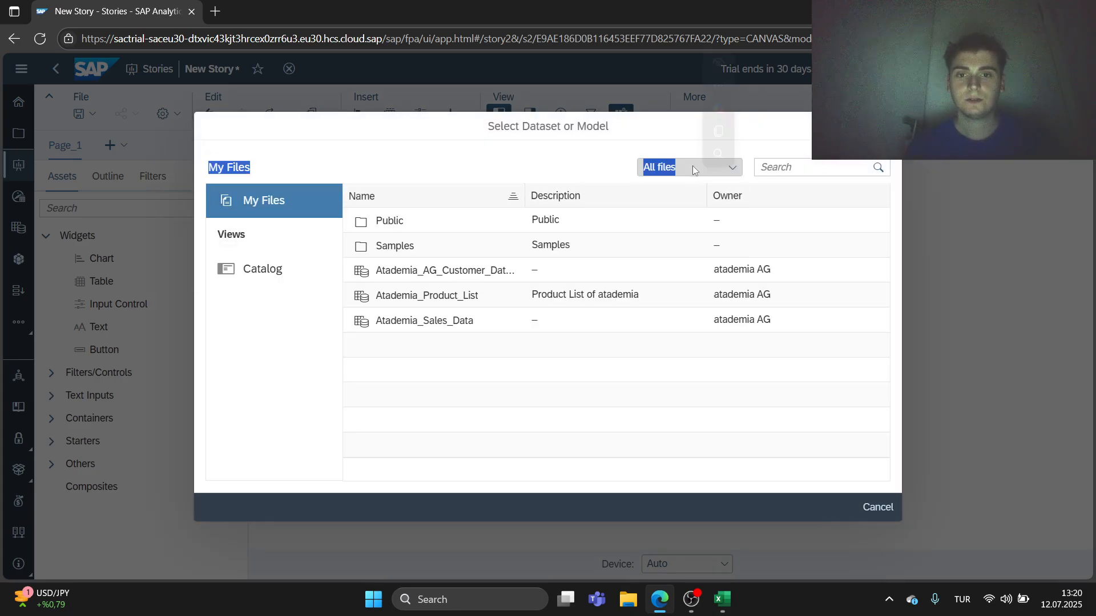
left_click(480, 322)
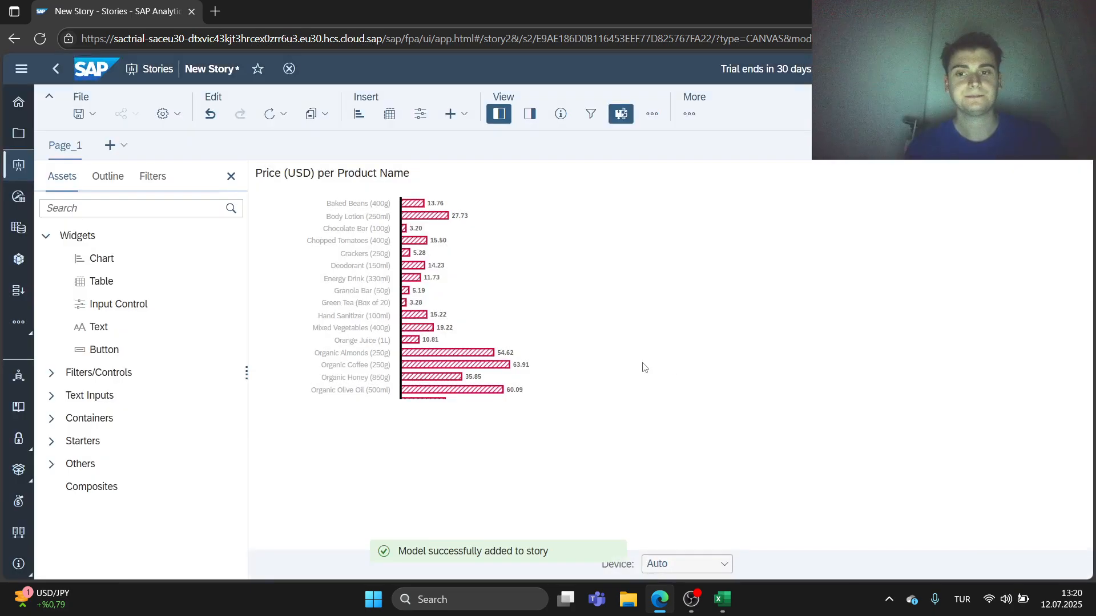
Insert a new chart based on Atademia_Sales_Data beside the price chart and make it a Pie chart.
left_click(360, 117)
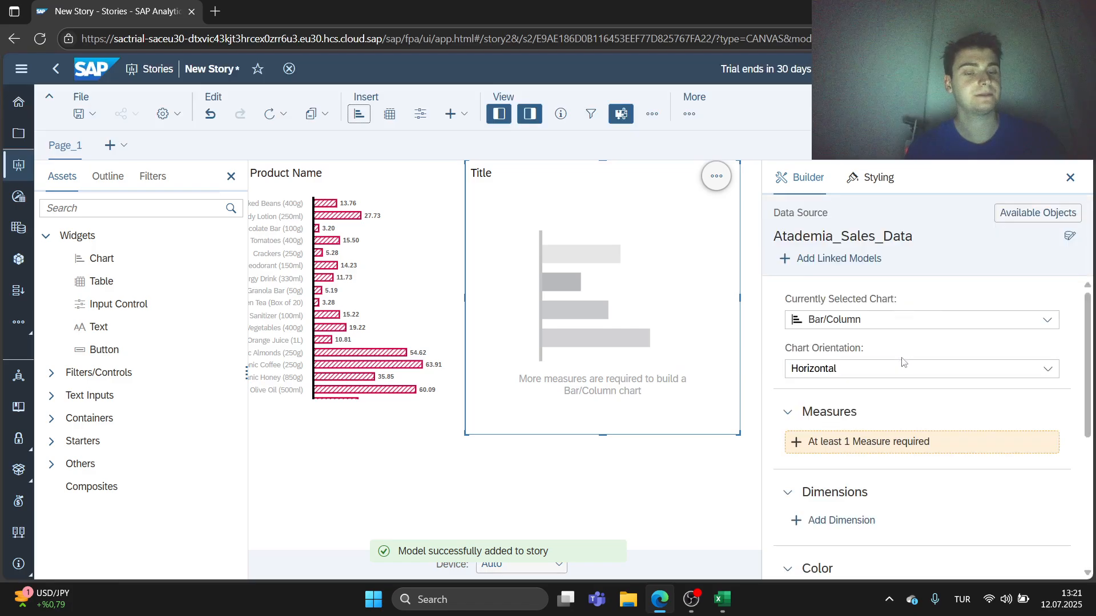
left_click(895, 320)
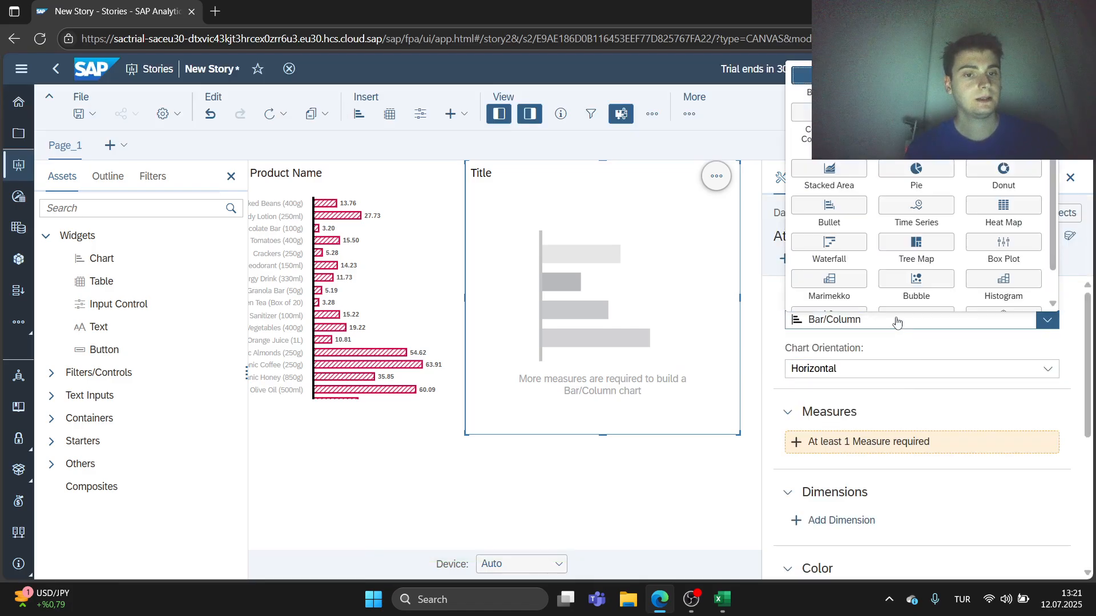
scroll(910, 170, "down", 1)
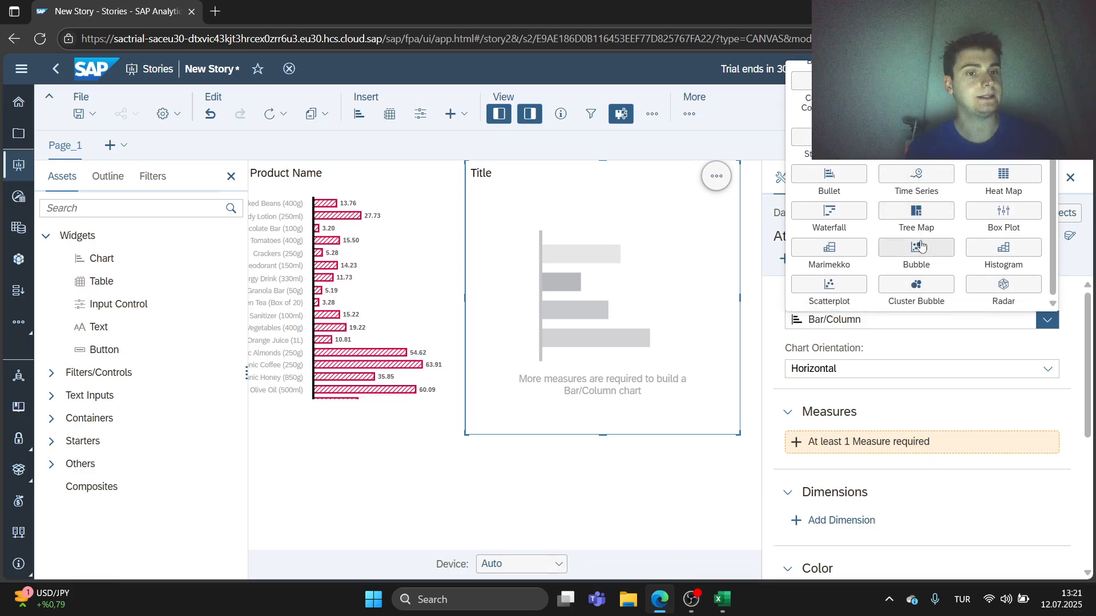
scroll(923, 278, "up", 1)
scroll(923, 278, "down", 1)
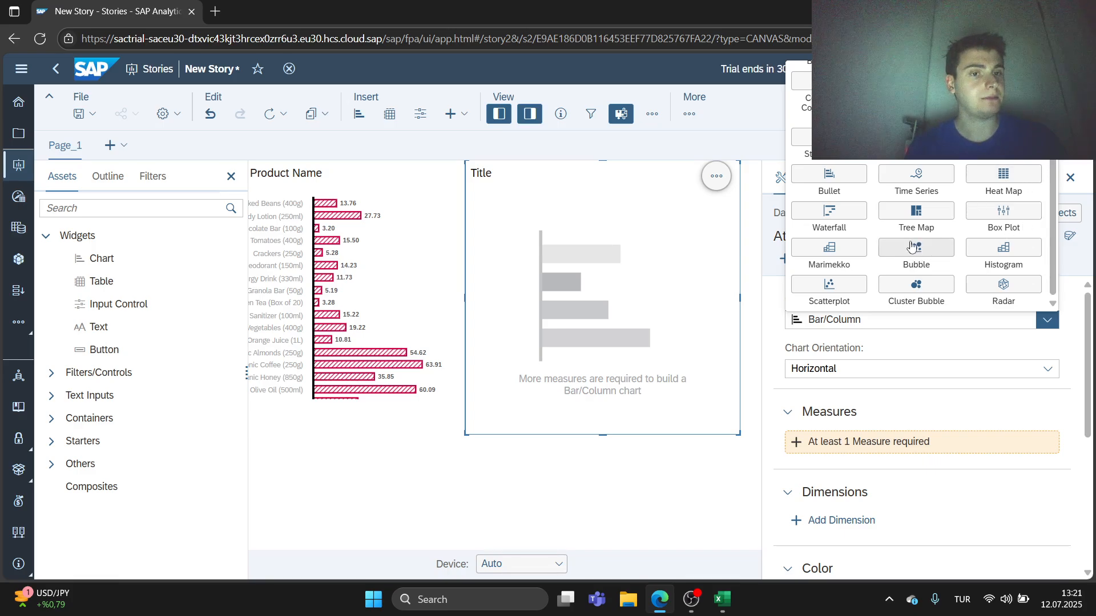
scroll(839, 259, "up", 1)
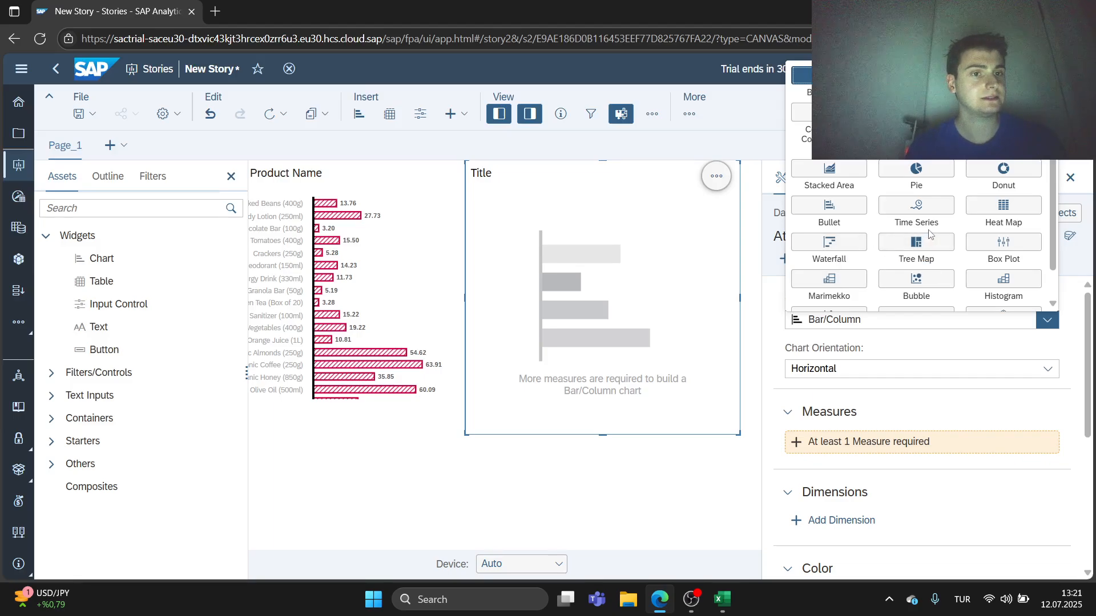
left_click(916, 171)
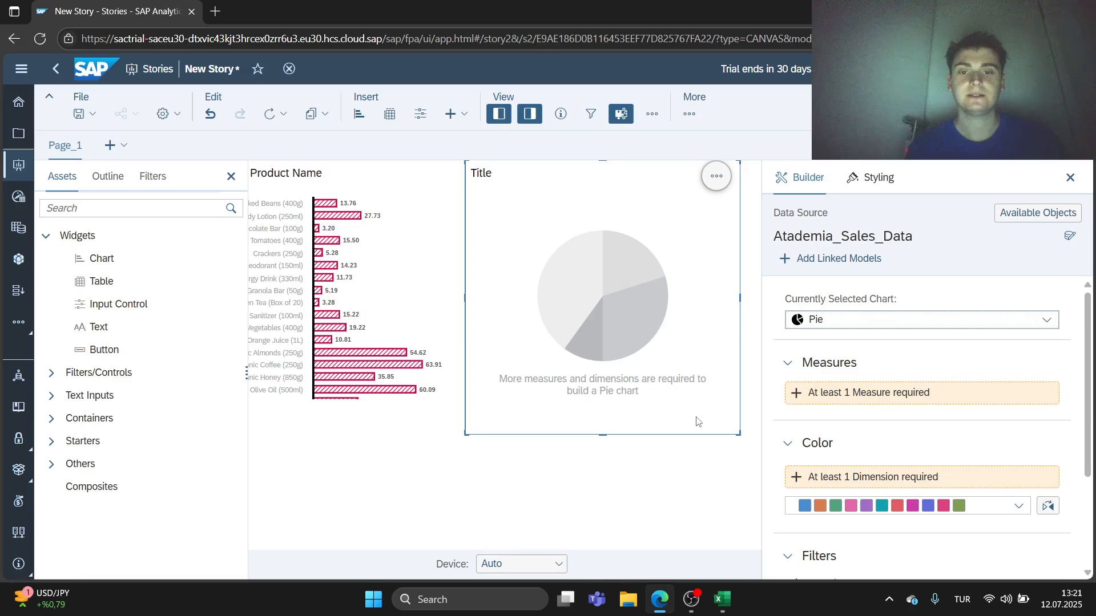
Give the pie chart the Quantity measure and use Country as its color dimension.
scroll(893, 409, "down", 1)
scroll(883, 397, "up", 1)
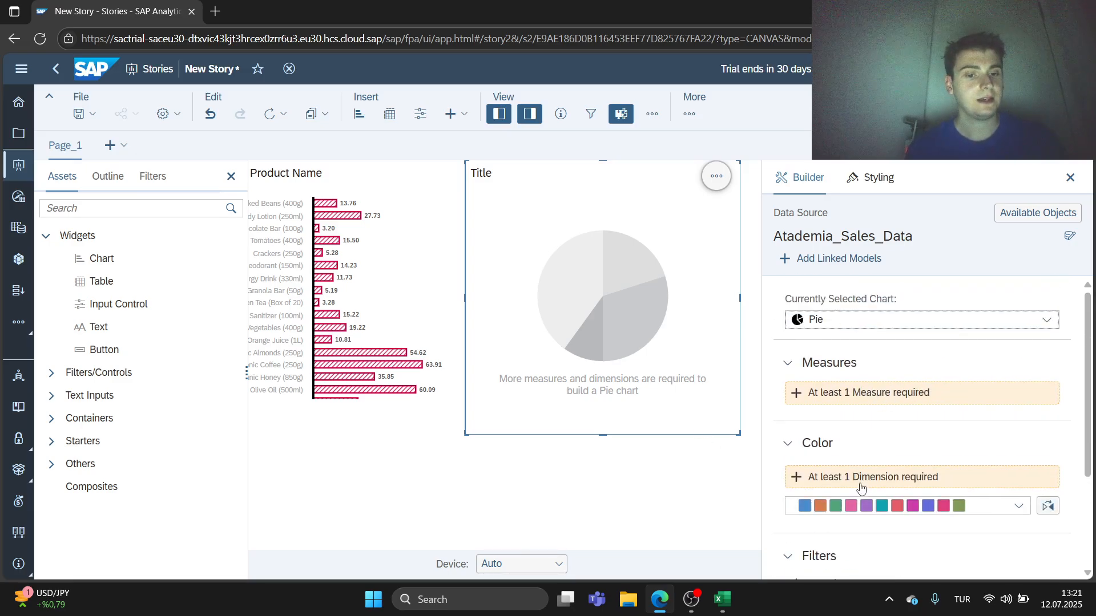
left_click(858, 394)
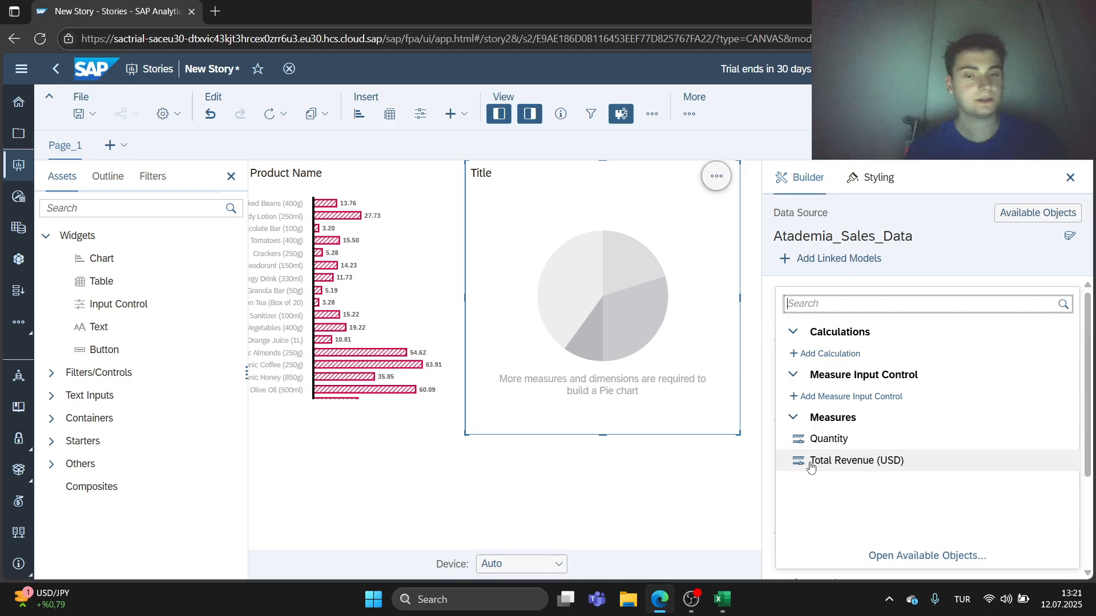
left_click(856, 440)
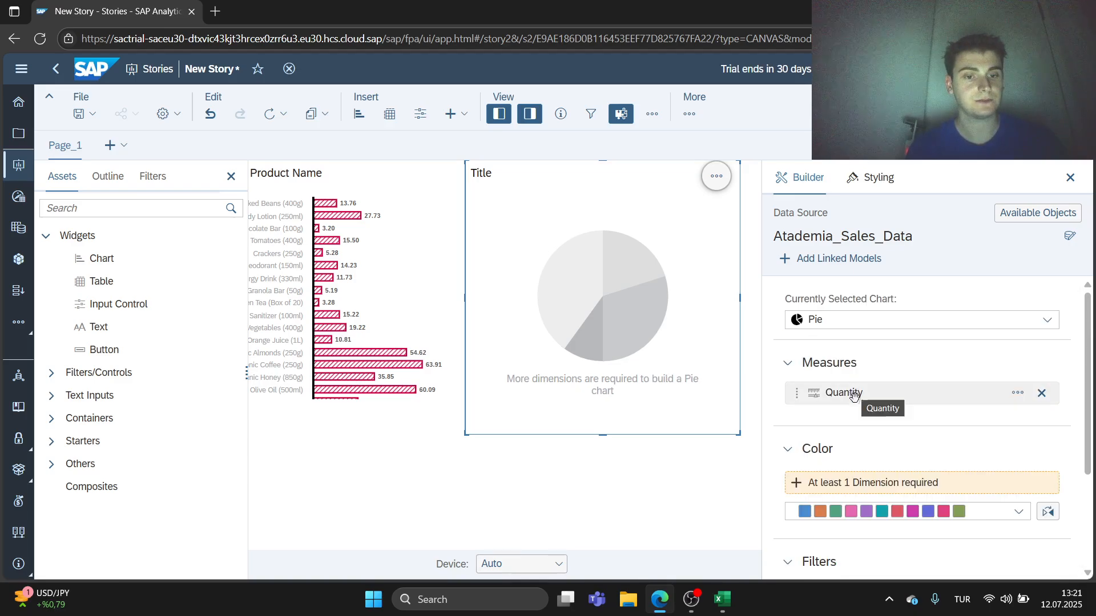
scroll(854, 394, "down", 3)
left_click(872, 340)
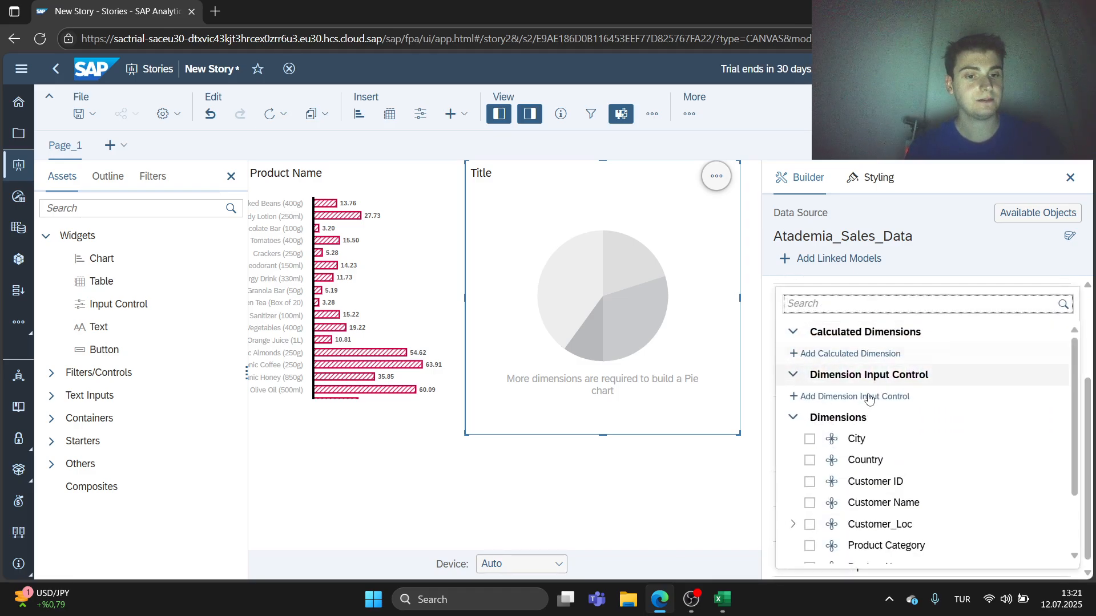
scroll(870, 439, "down", 2)
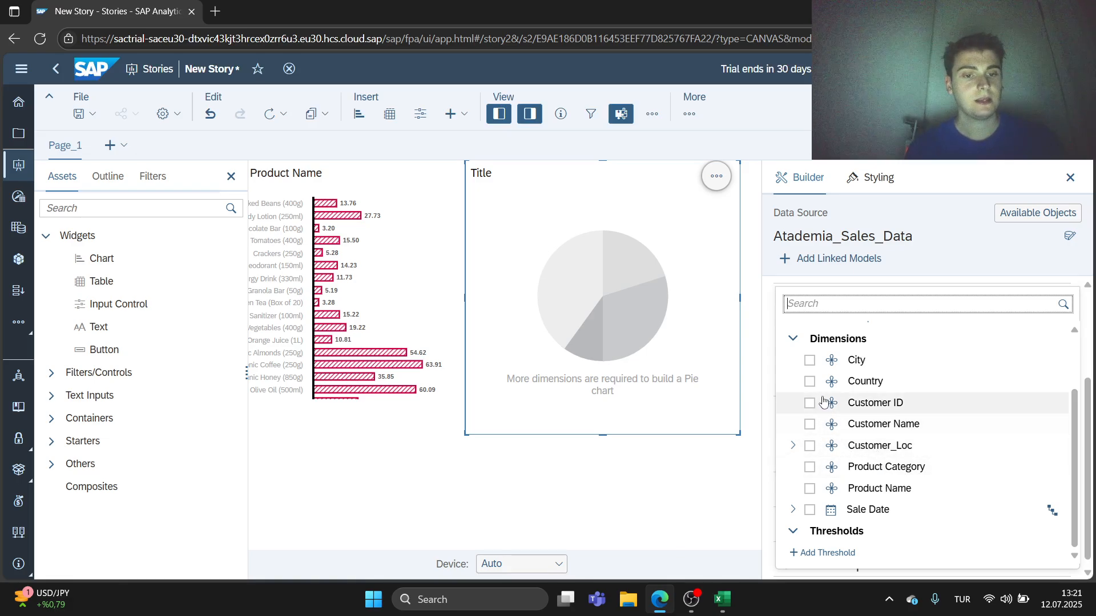
left_click(810, 381)
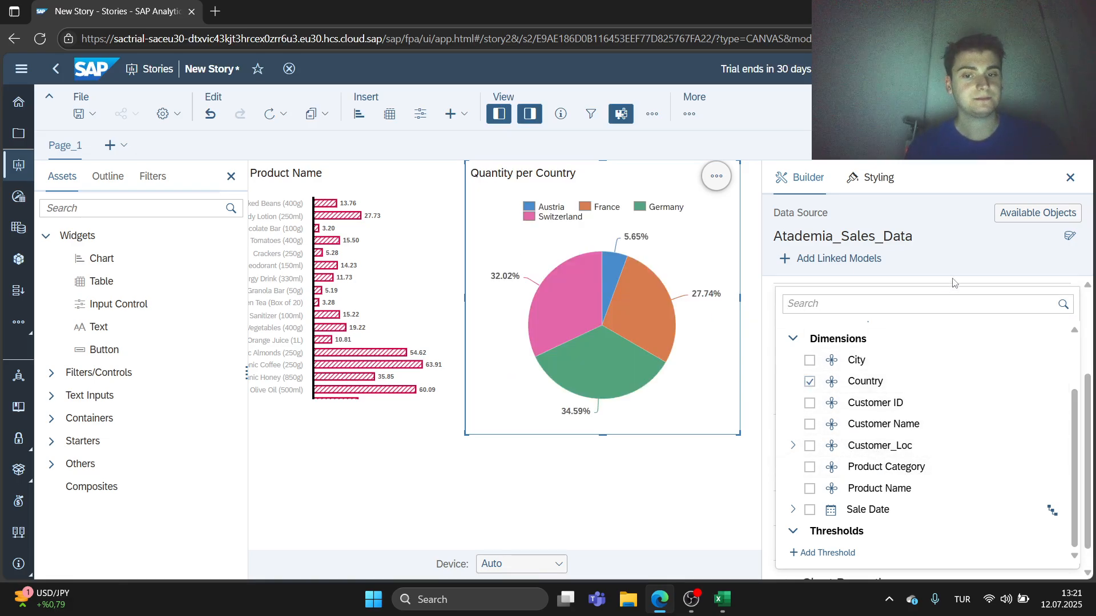
left_click(966, 258)
Change the pie chart's color palette to the teal one starting with light shades, and deselect the chart.
scroll(893, 440, "down", 1)
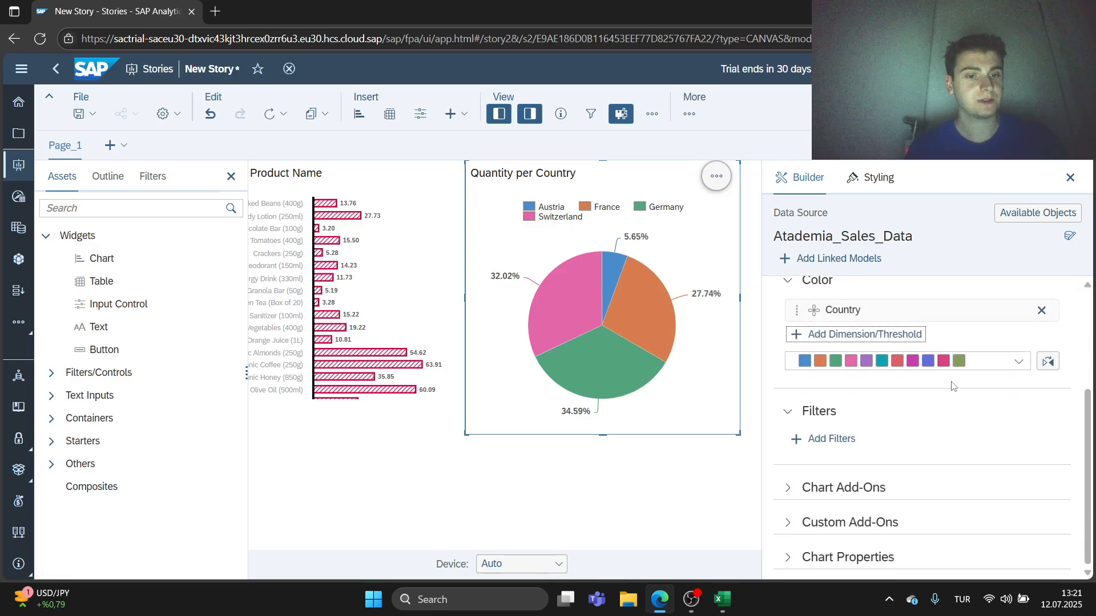
left_click(955, 363)
scroll(909, 266, "down", 2)
right_click(907, 266)
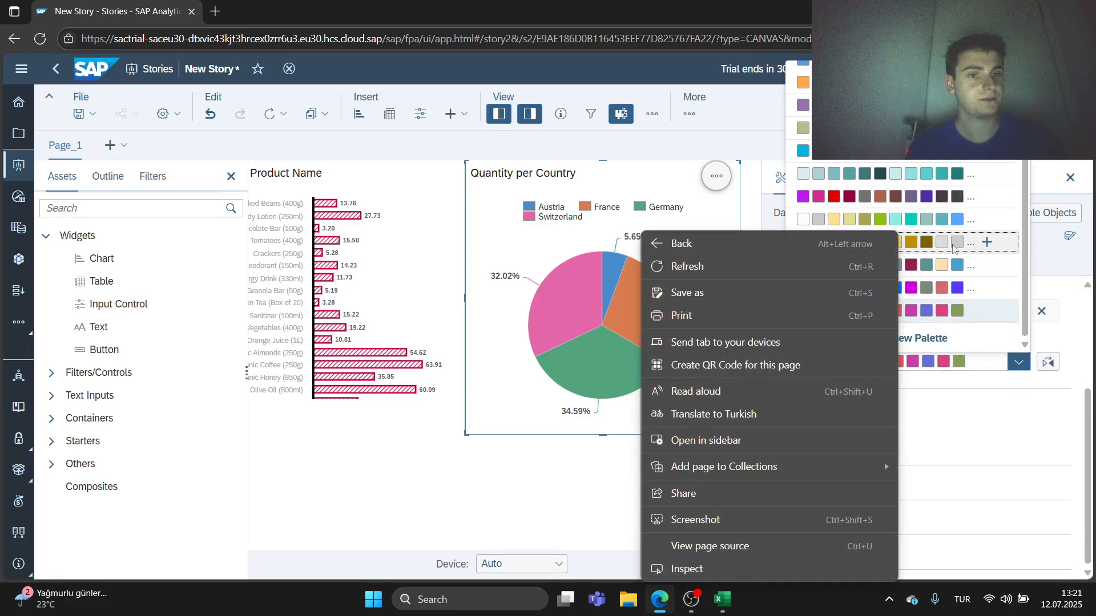
key("Escape")
scroll(899, 266, "up", 2)
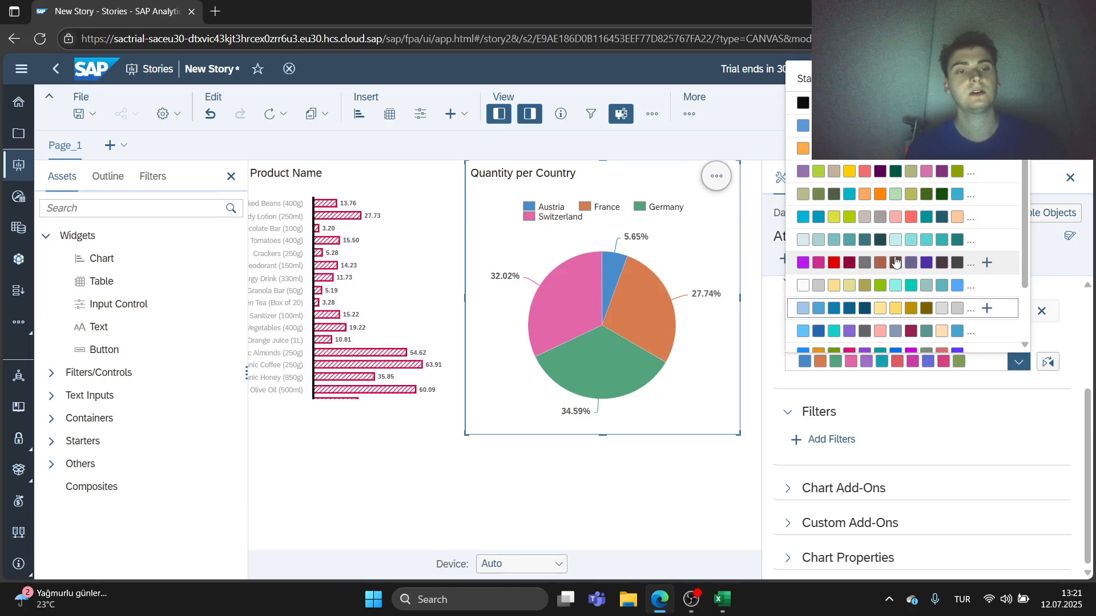
left_click(943, 242)
left_click(653, 484)
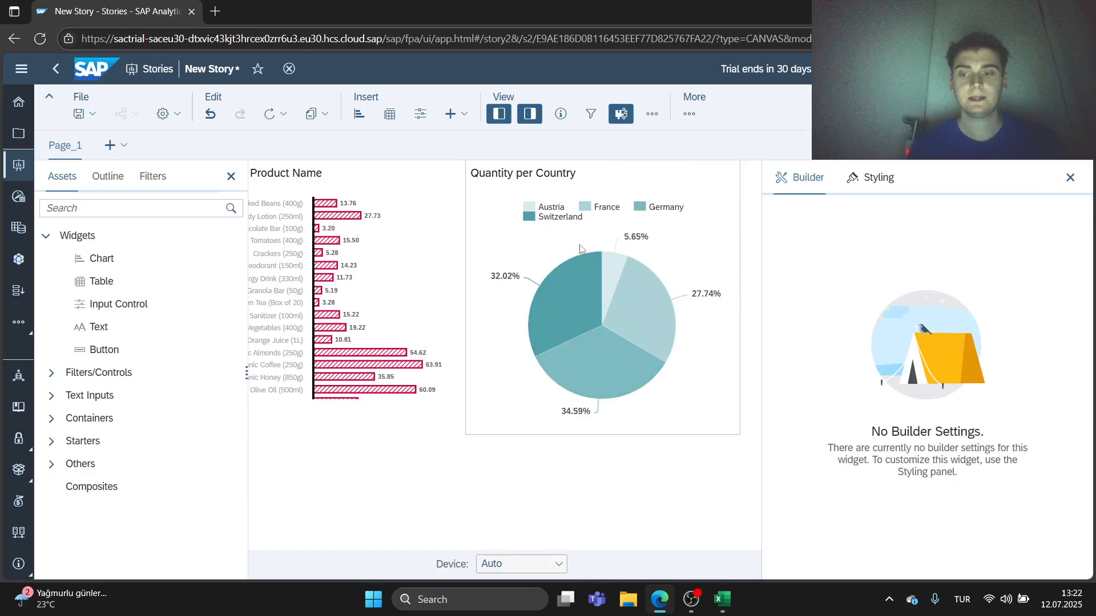
Close the chart settings beside the canvas to show both charts in full.
scroll(586, 252, "up", 4)
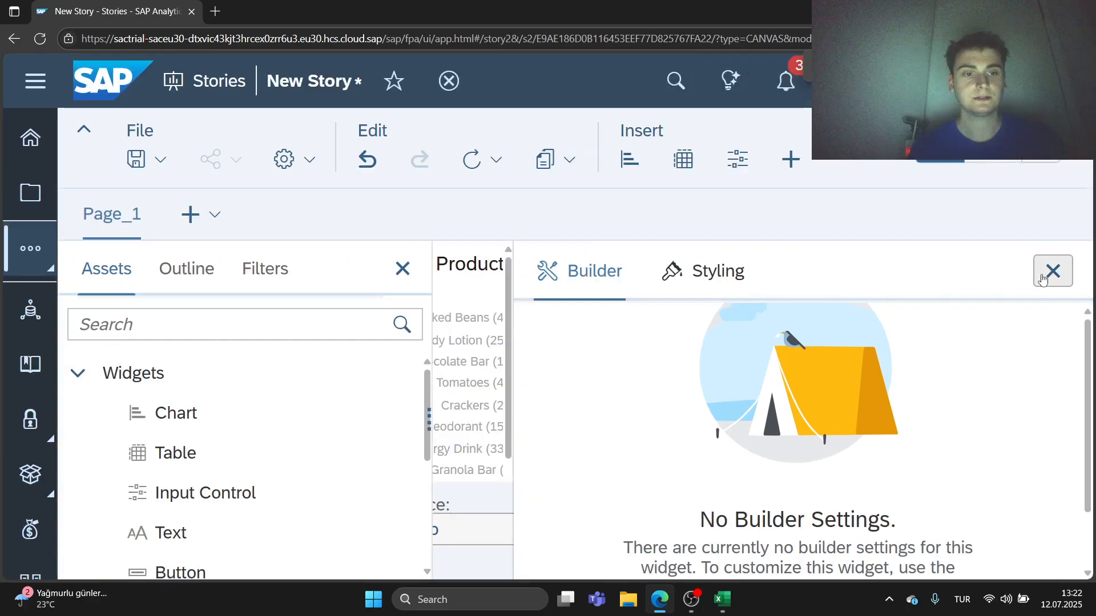
left_click(1049, 278)
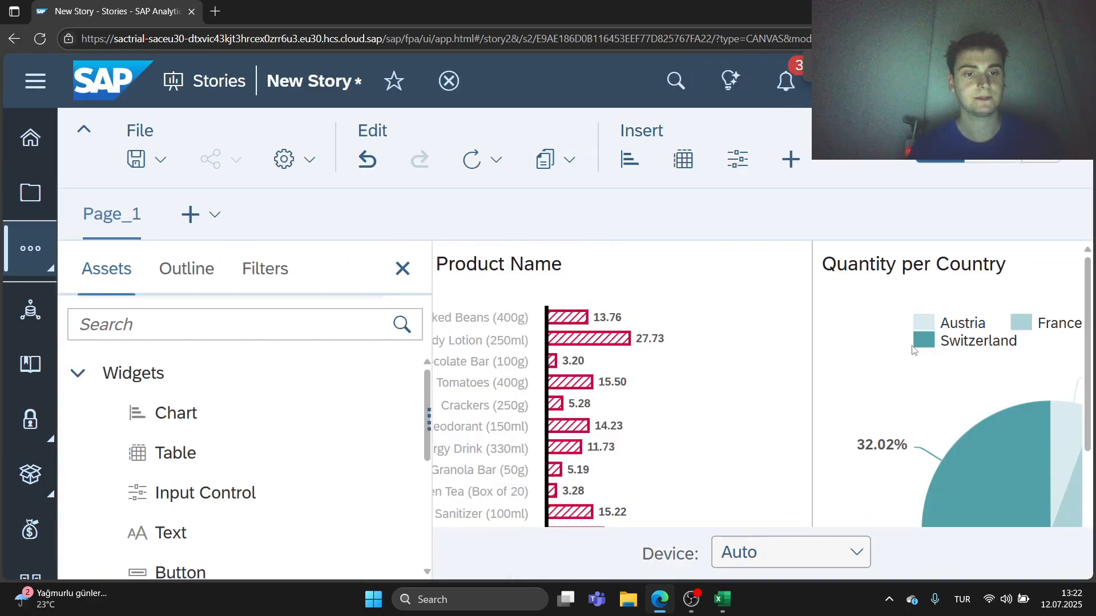
scroll(912, 350, "down", 3)
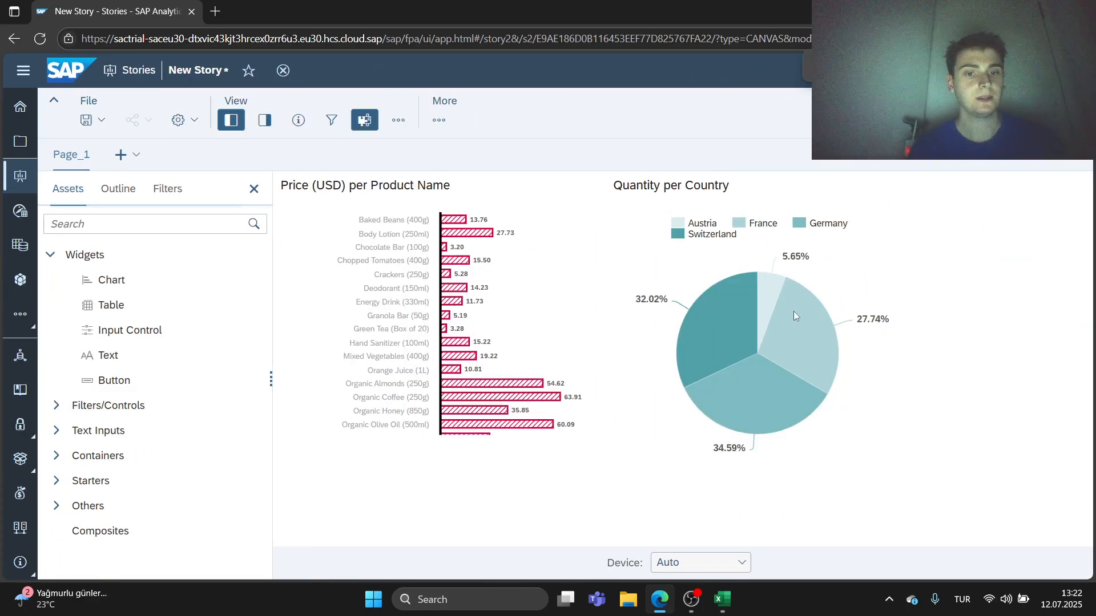
scroll(795, 315, "down", 1)
Shrink the Quantity per Country pie chart slightly in width and height, and deselect it.
left_click(713, 250)
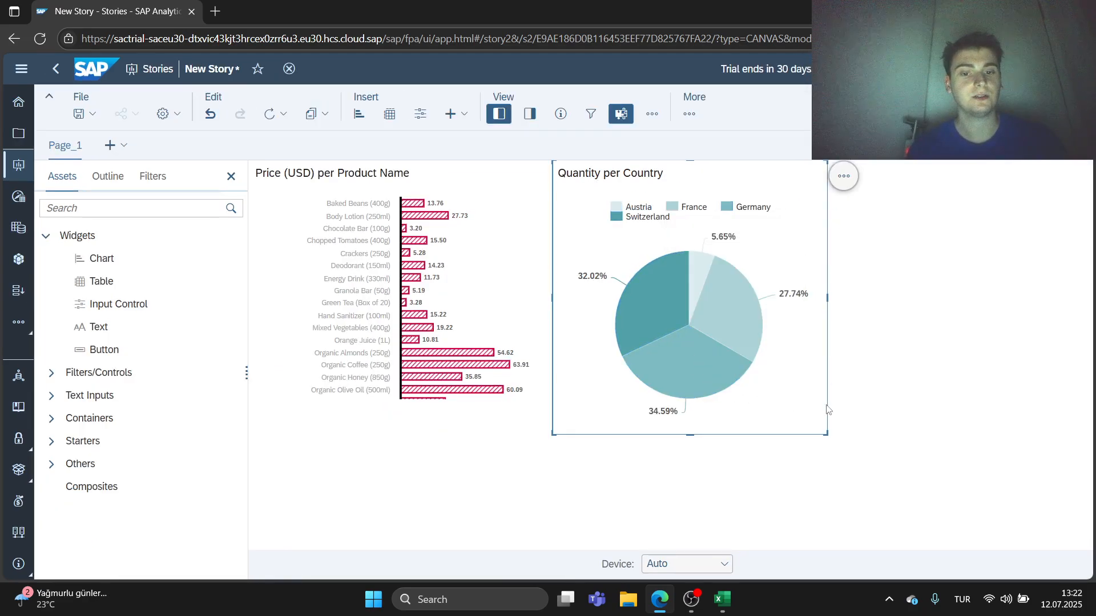
left_click(924, 390)
mouse_move(693, 361)
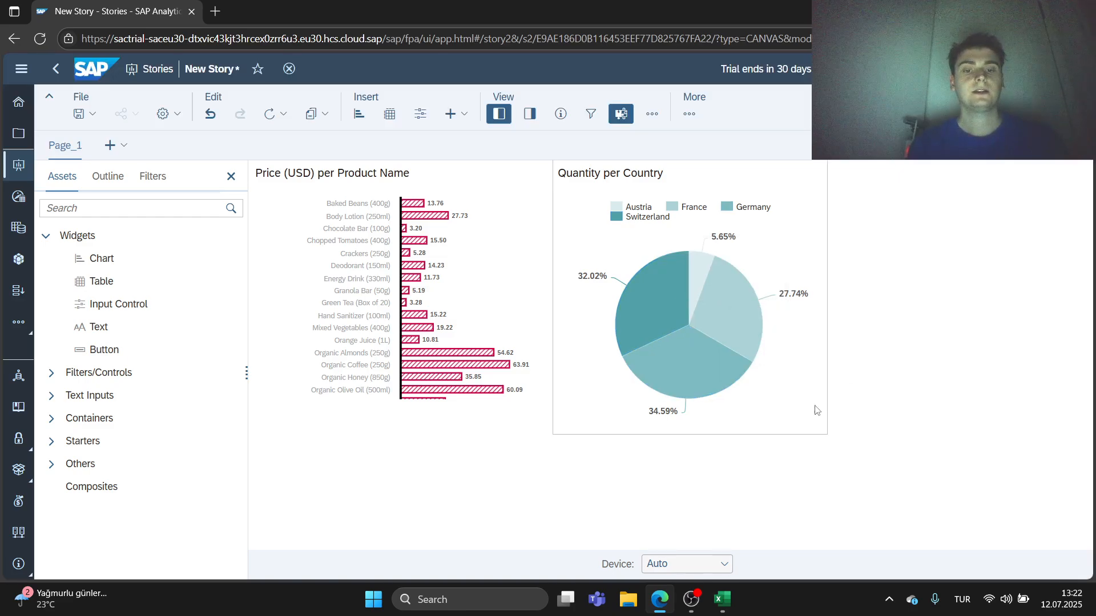
left_click(815, 433)
left_click_drag(823, 435, 805, 415)
left_click(879, 409)
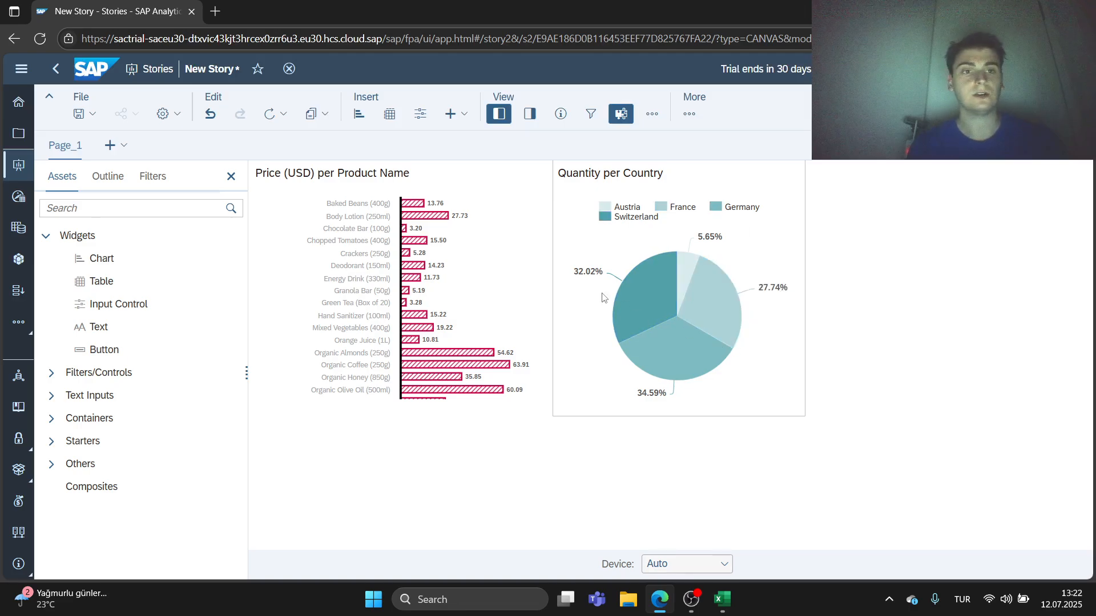
mouse_move(661, 292)
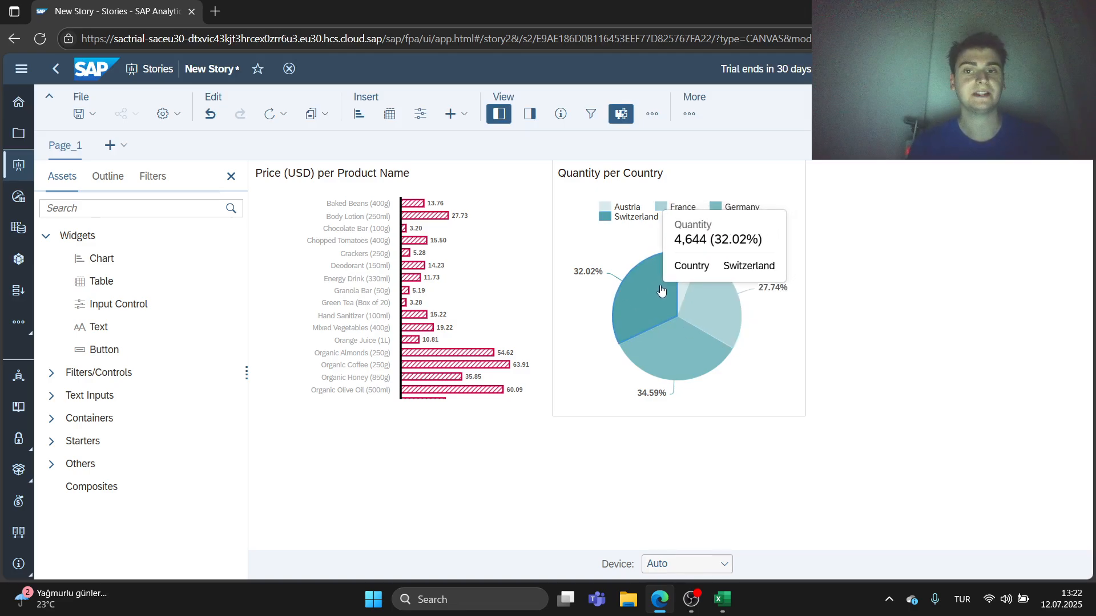
left_click(647, 120)
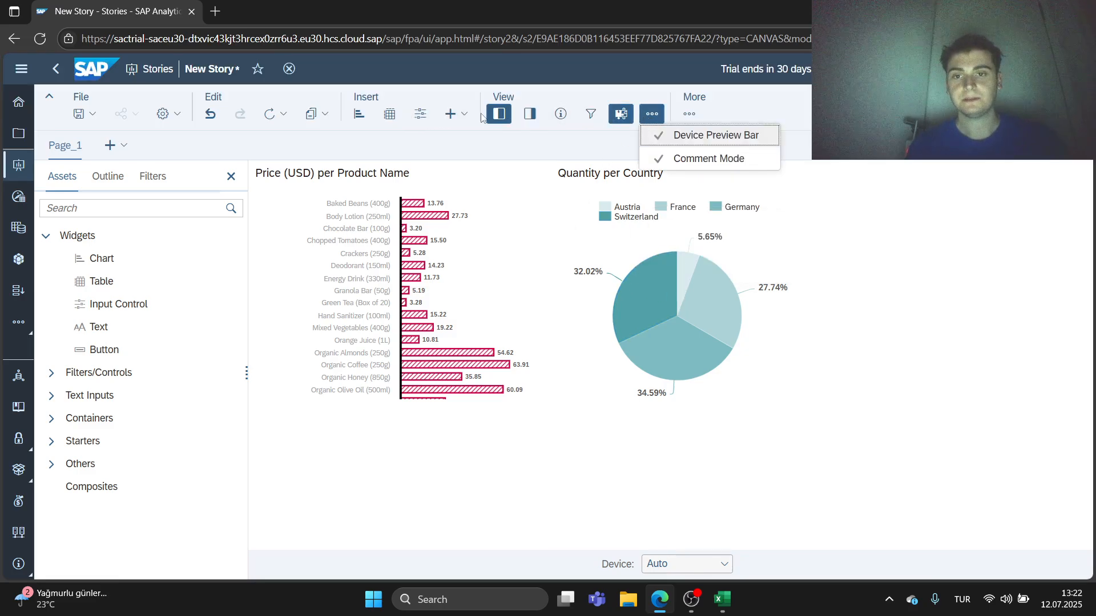
left_click(456, 114)
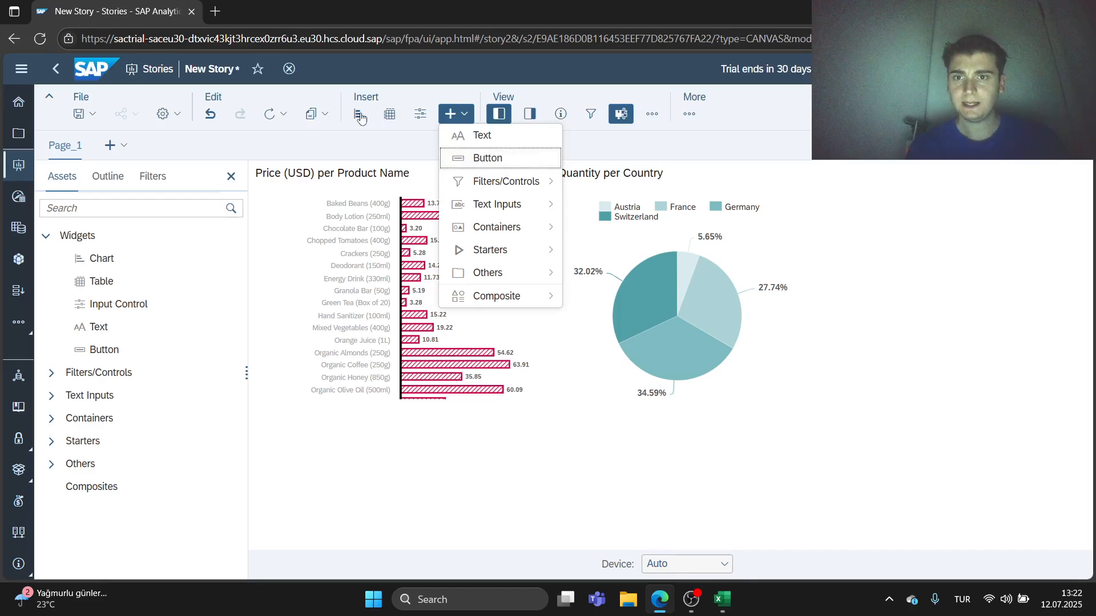
left_click(361, 138)
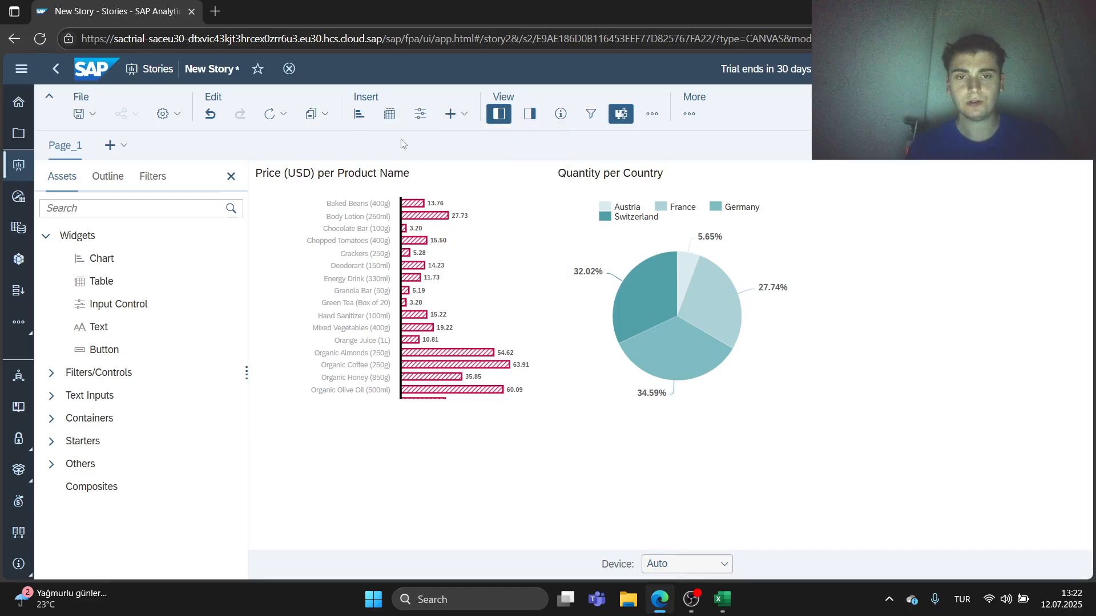
left_click(691, 114)
key("Escape")
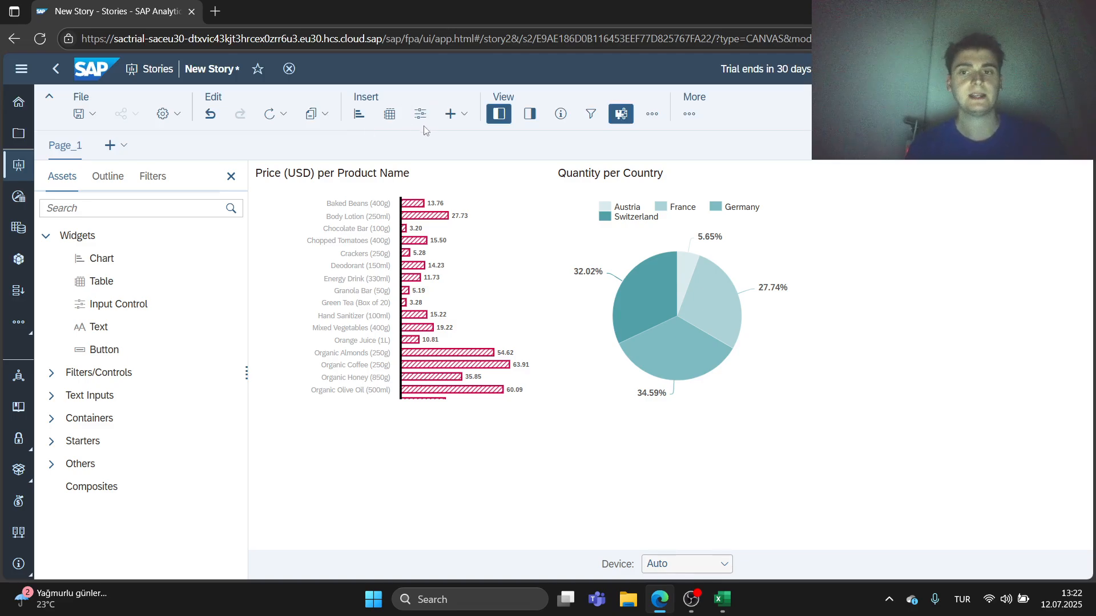
left_click(469, 117)
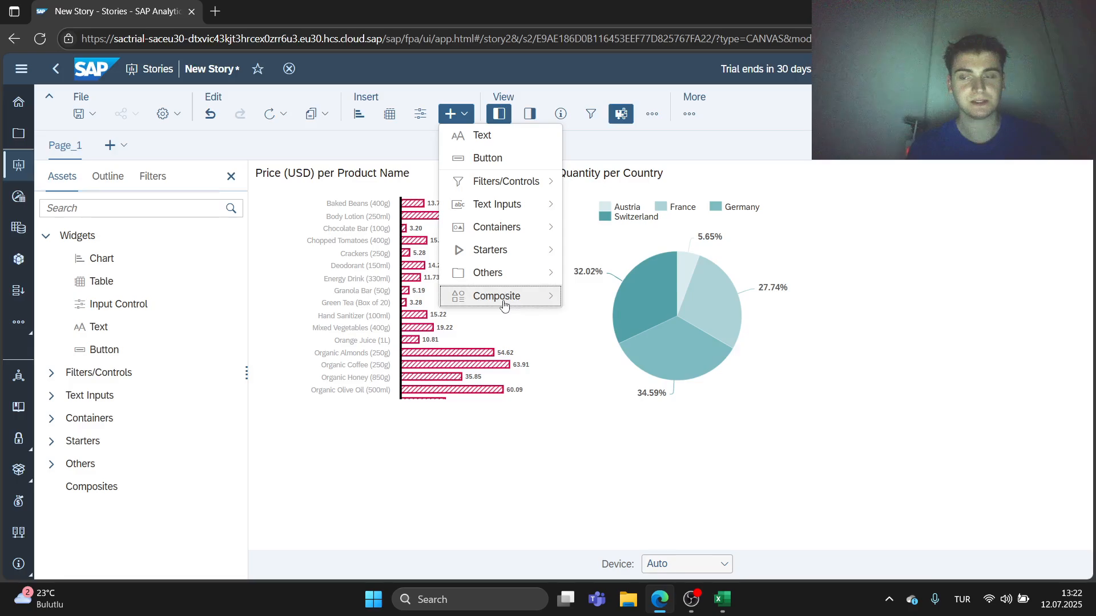
mouse_move(504, 304)
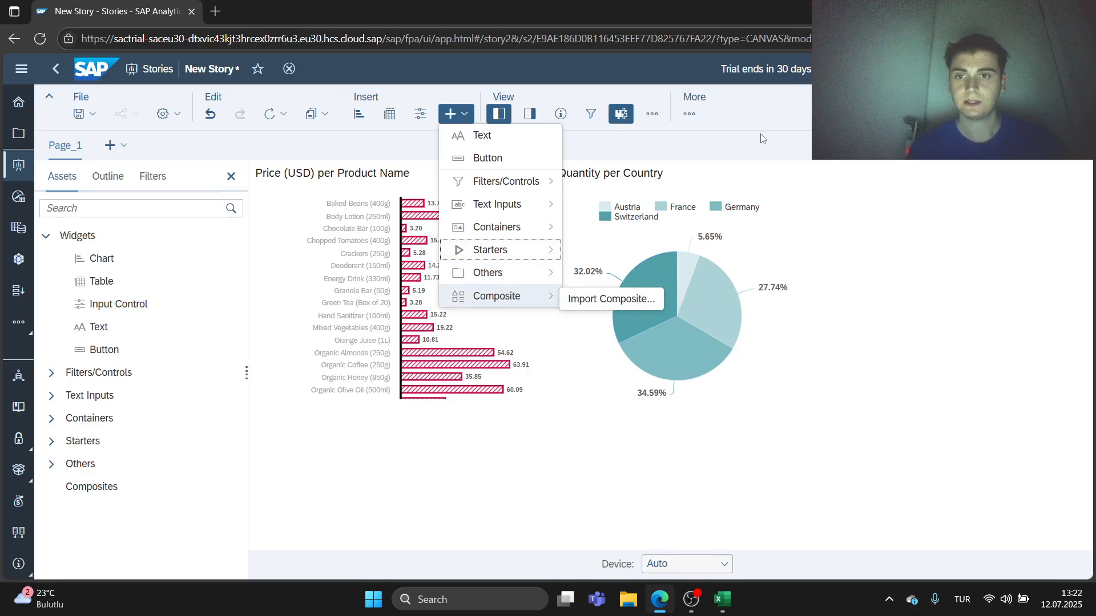
Insert a horizontal bar chart from Atademia_Sales_Data beside the pie chart with Total Revenue (USD) as its measure.
left_click(361, 116)
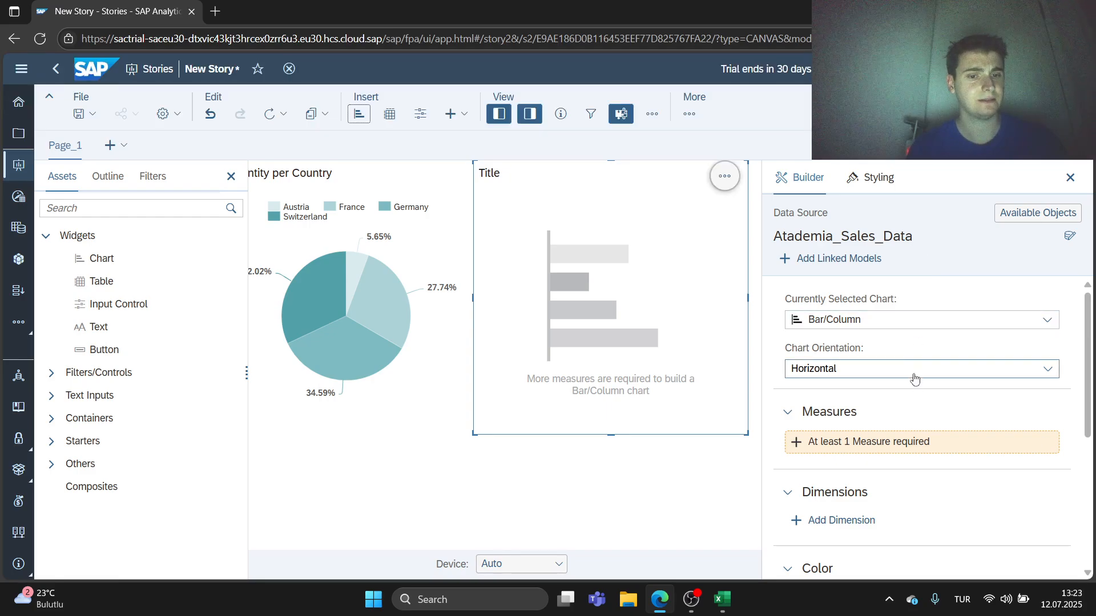
scroll(914, 352, "down", 4)
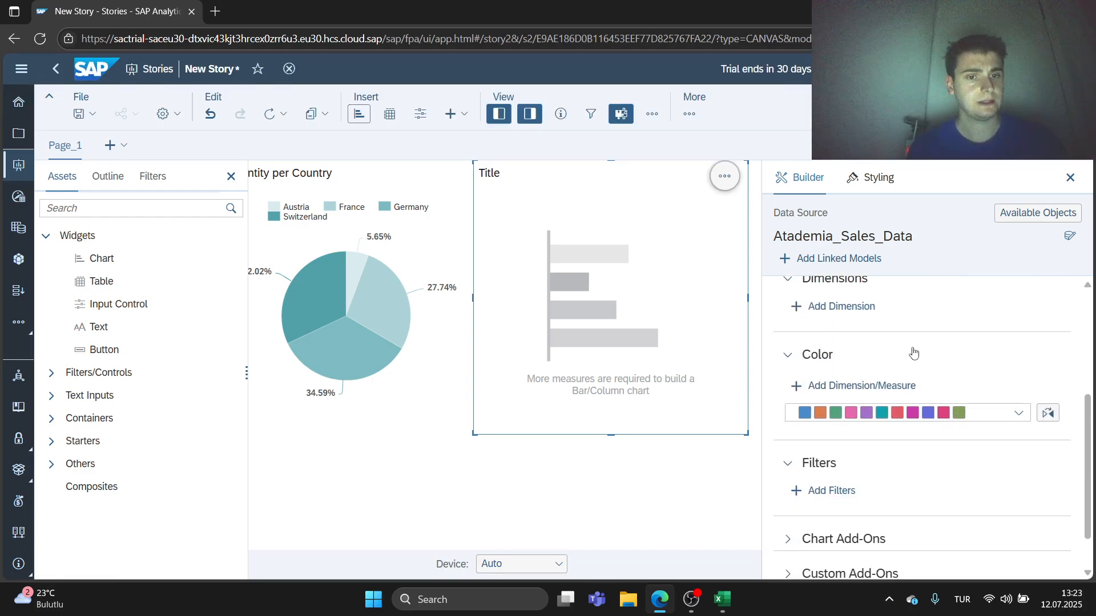
scroll(914, 352, "up", 4)
left_click(864, 443)
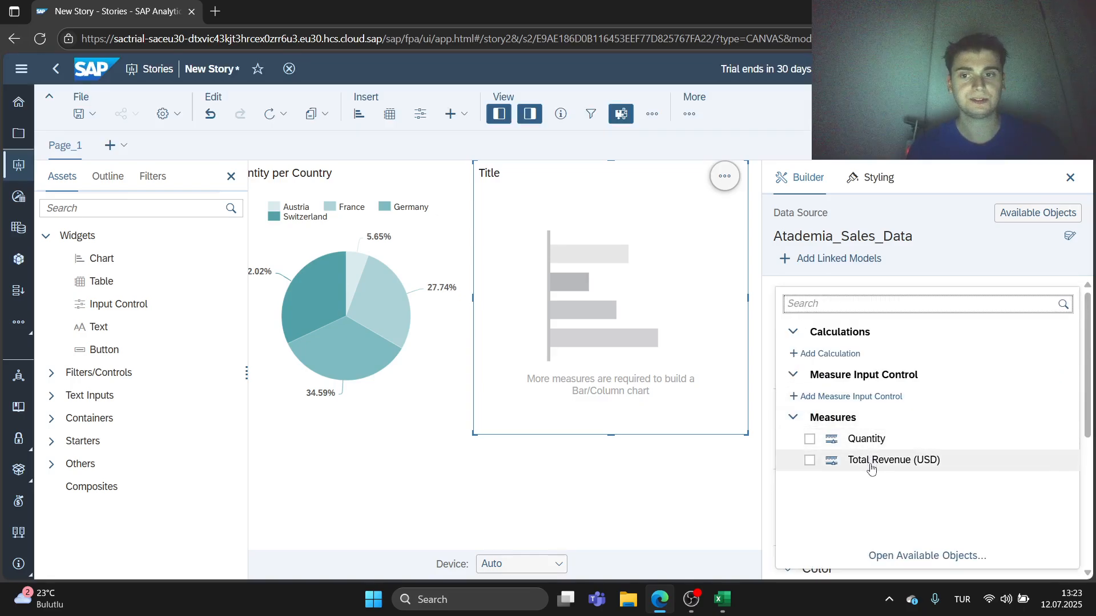
left_click(871, 467)
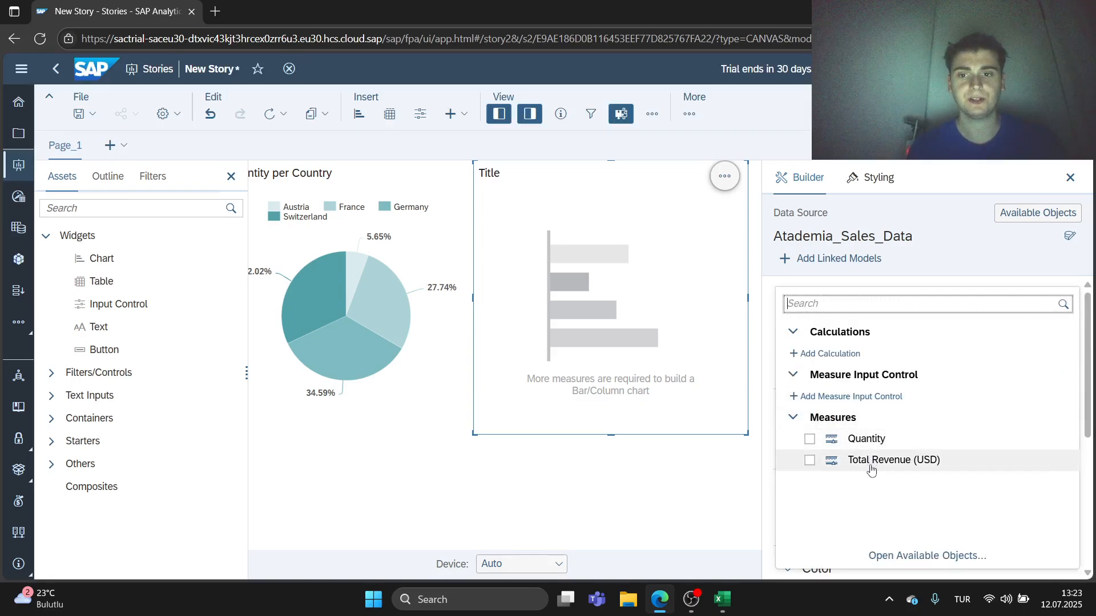
left_click(951, 264)
Add Product Category as the dimension of the Total Revenue (USD) bar chart and deselect the chart.
scroll(919, 351, "down", 5)
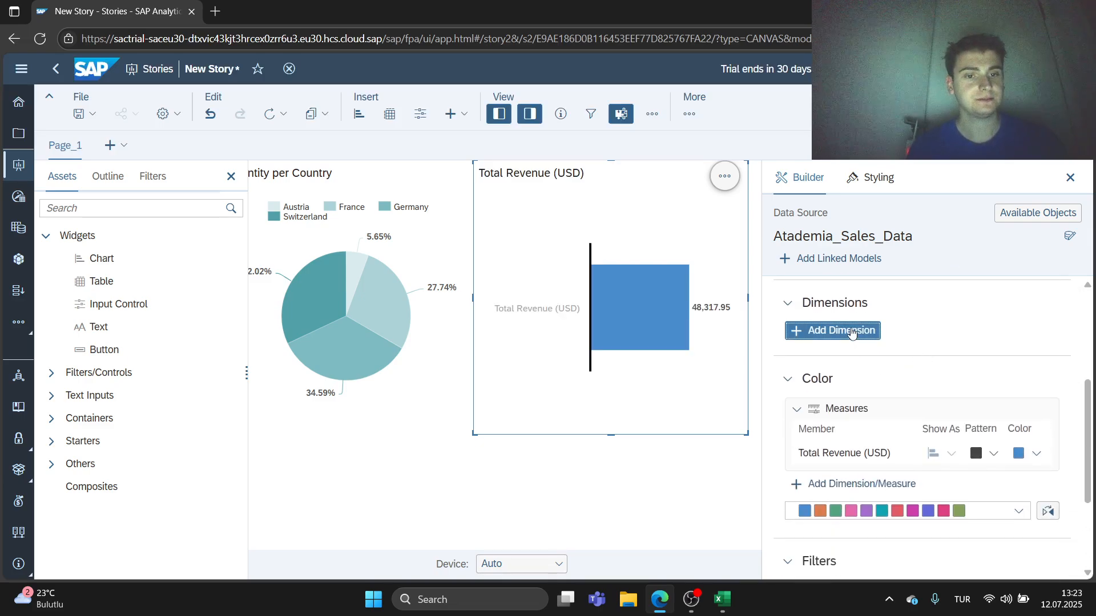
left_click(852, 332)
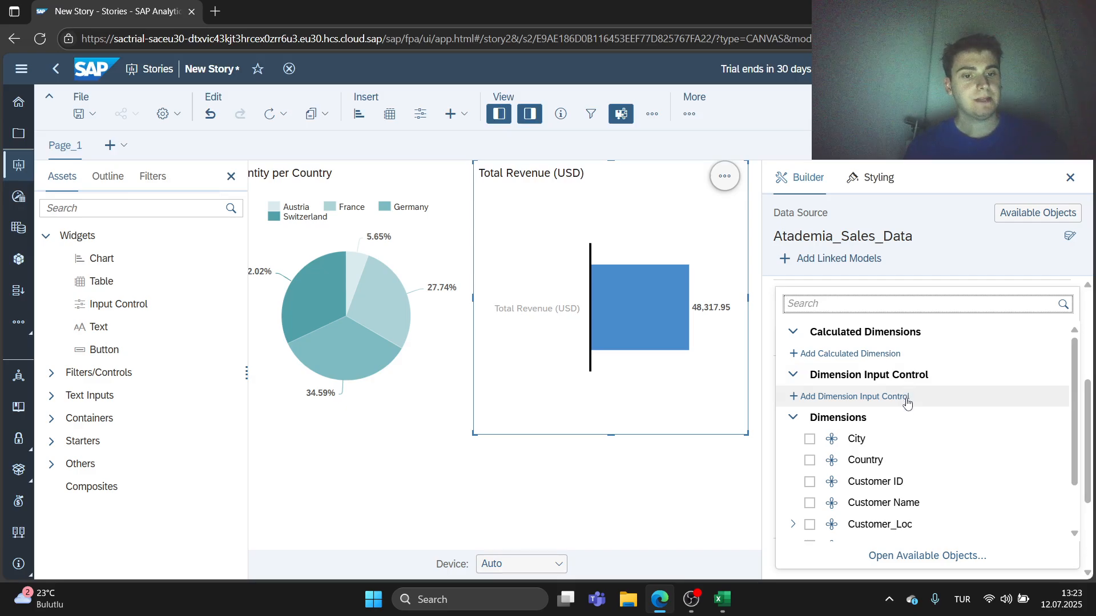
scroll(904, 399, "down", 1)
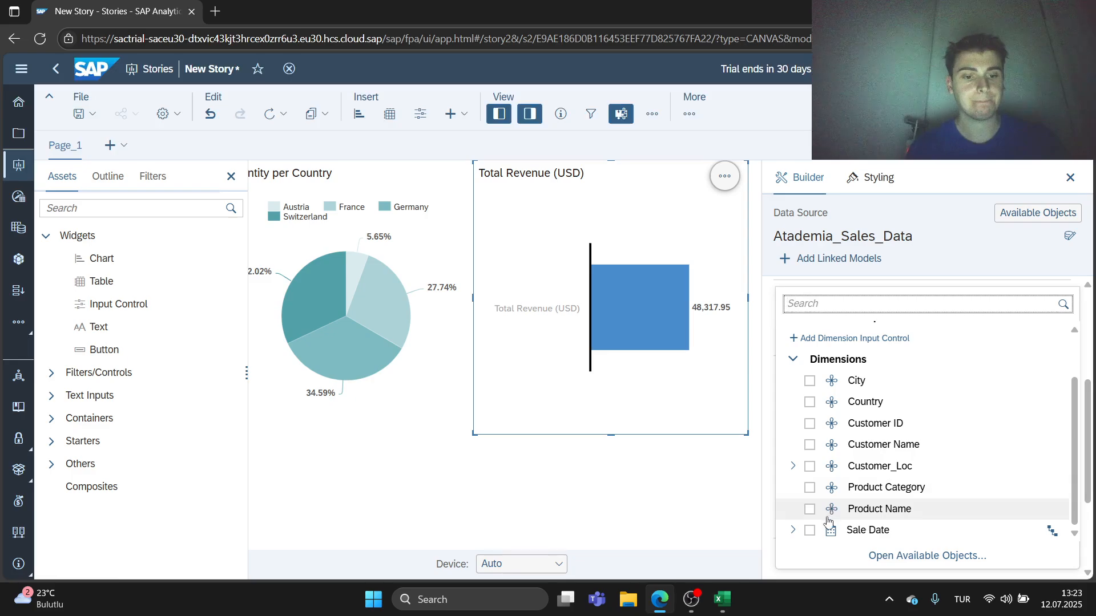
left_click(810, 489)
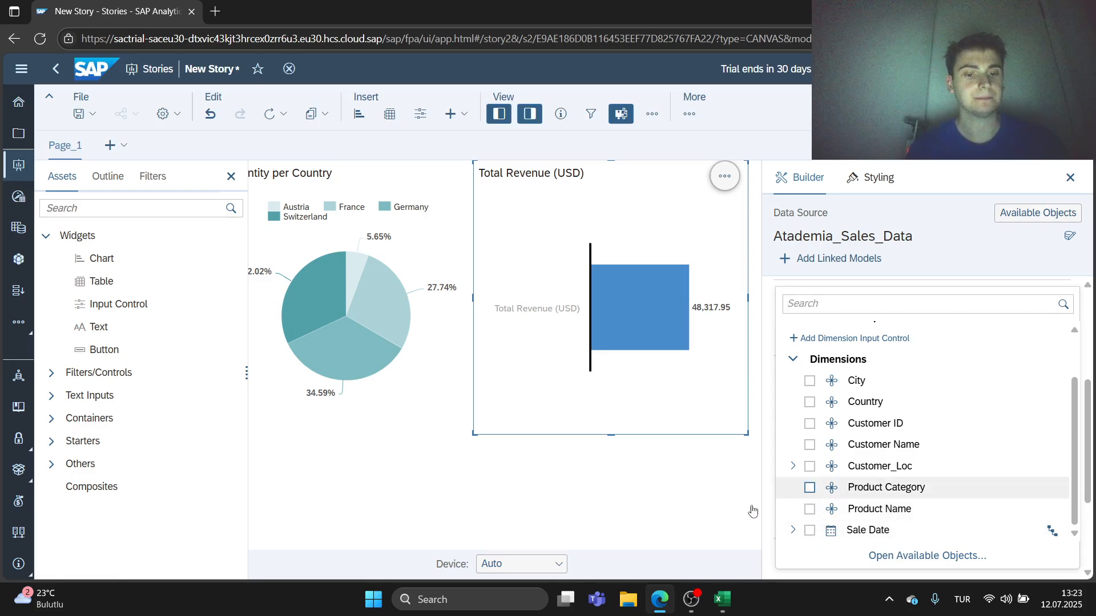
left_click(673, 491)
left_click(628, 473)
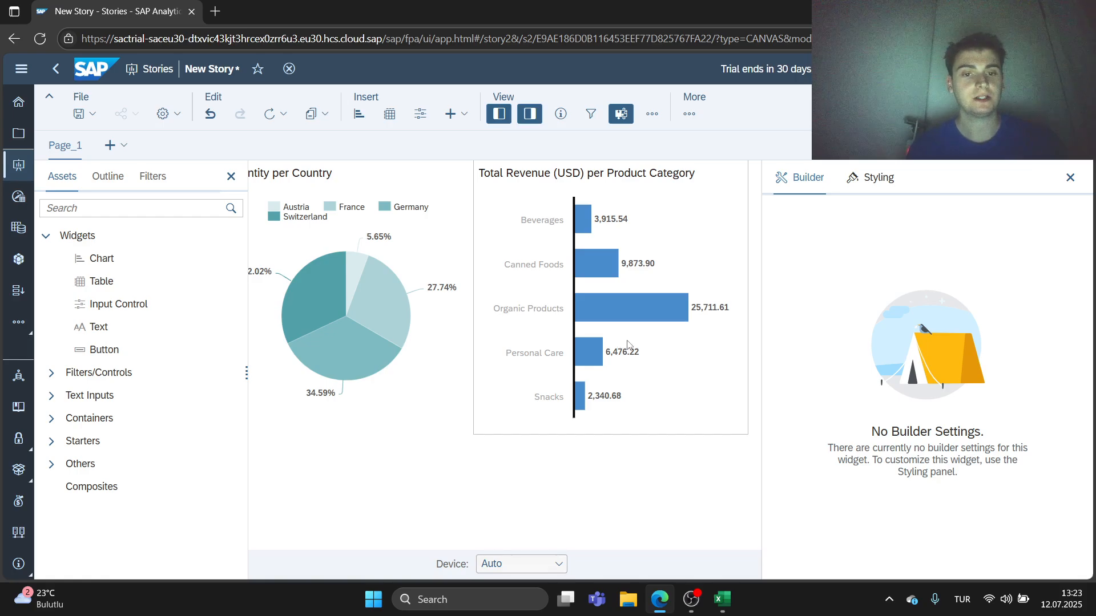
Look through the revenue chart's builder and styling settings, and close them to show all three charts.
left_click(529, 312)
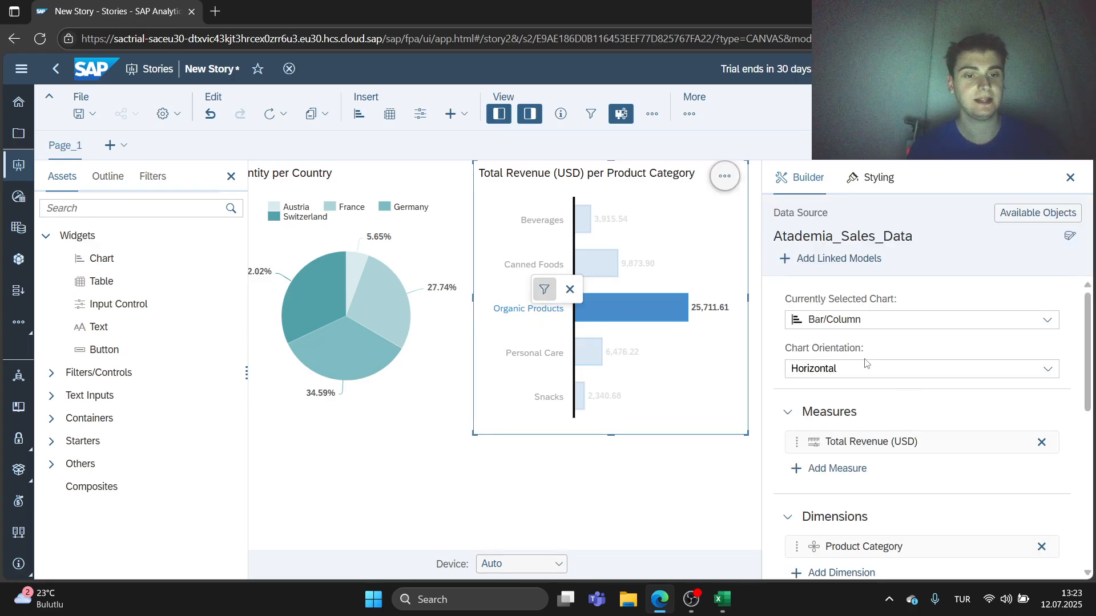
scroll(899, 383, "down", 3)
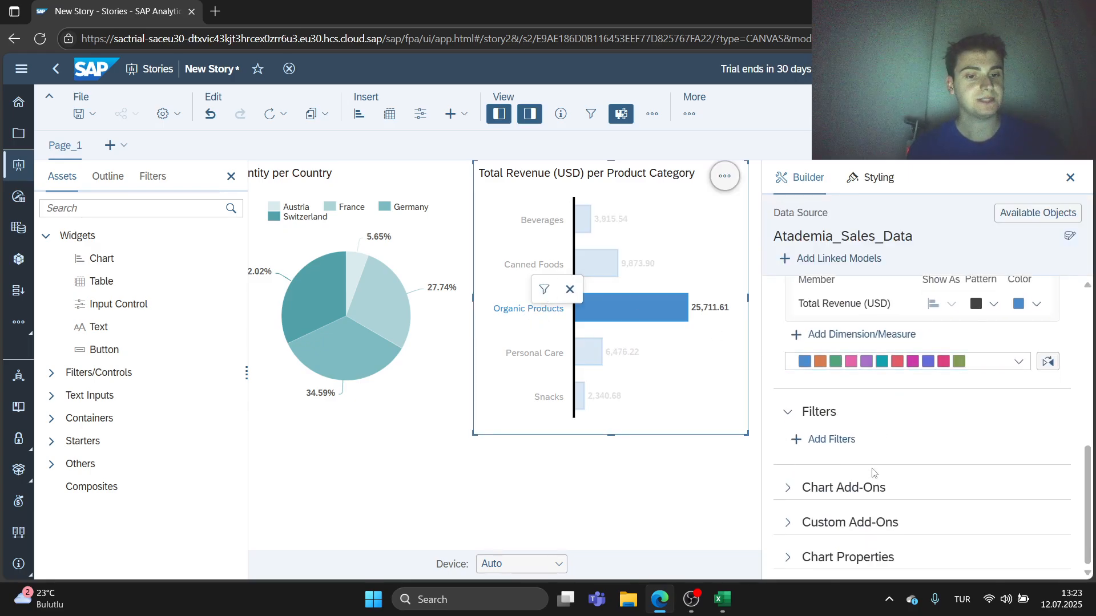
scroll(871, 485, "up", 5)
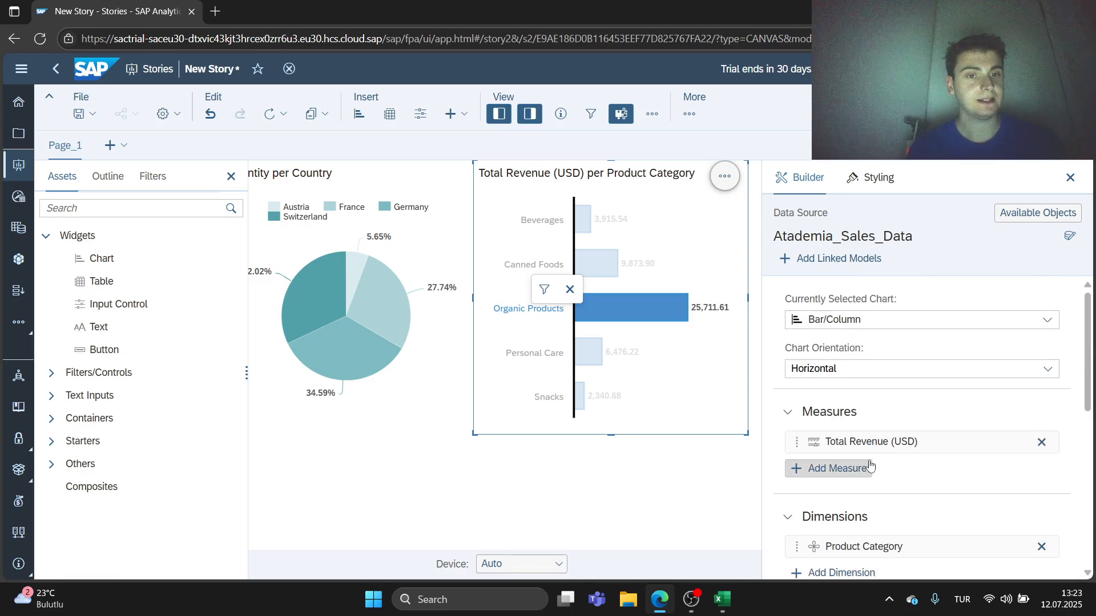
left_click(857, 181)
left_click(1070, 178)
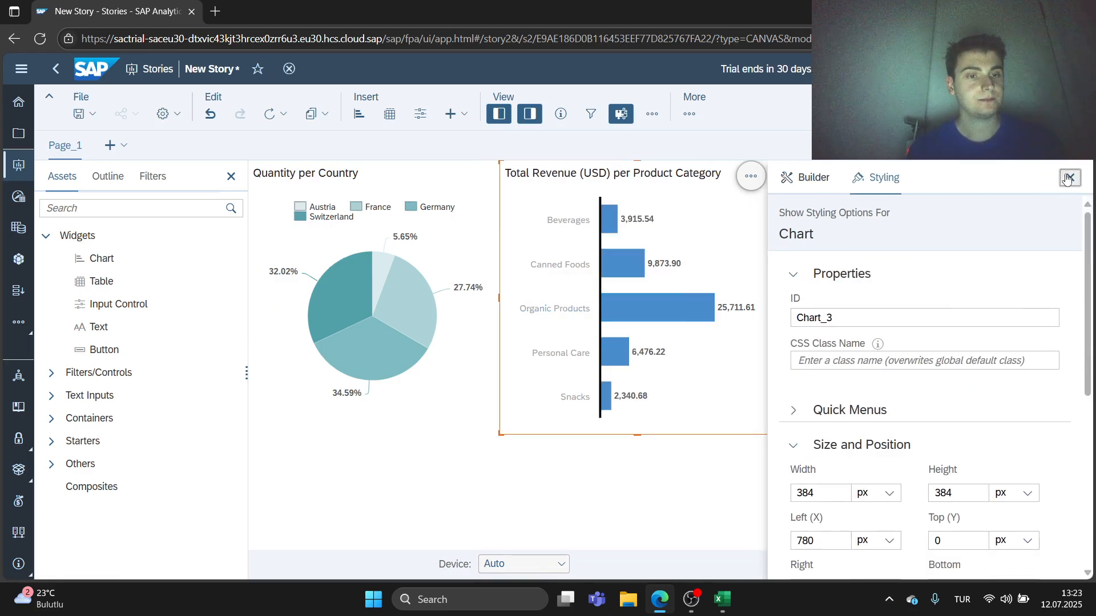
left_click(882, 501)
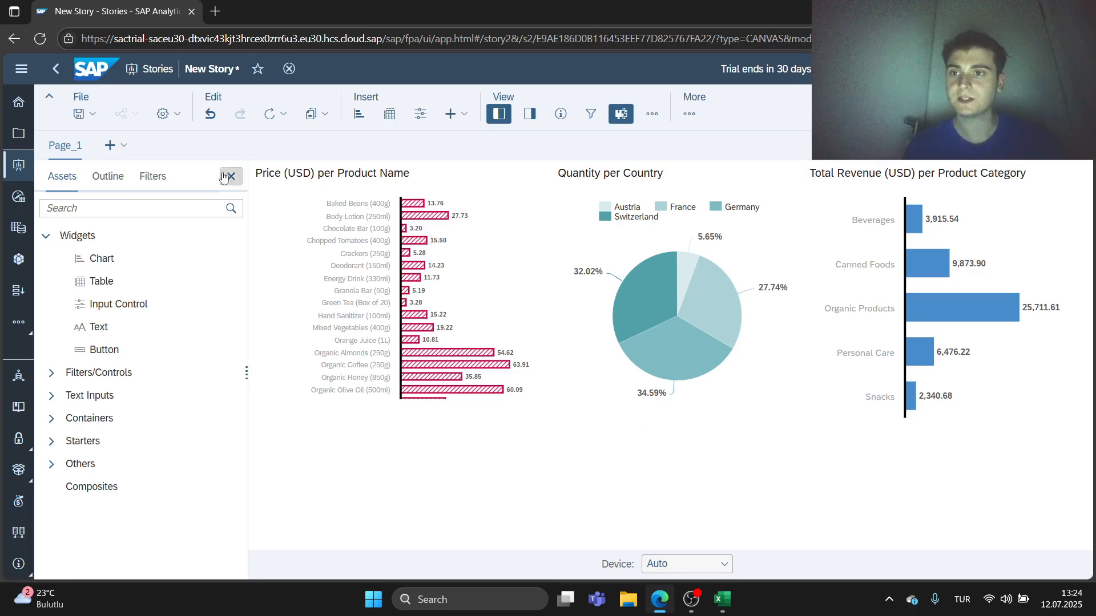
left_click(680, 113)
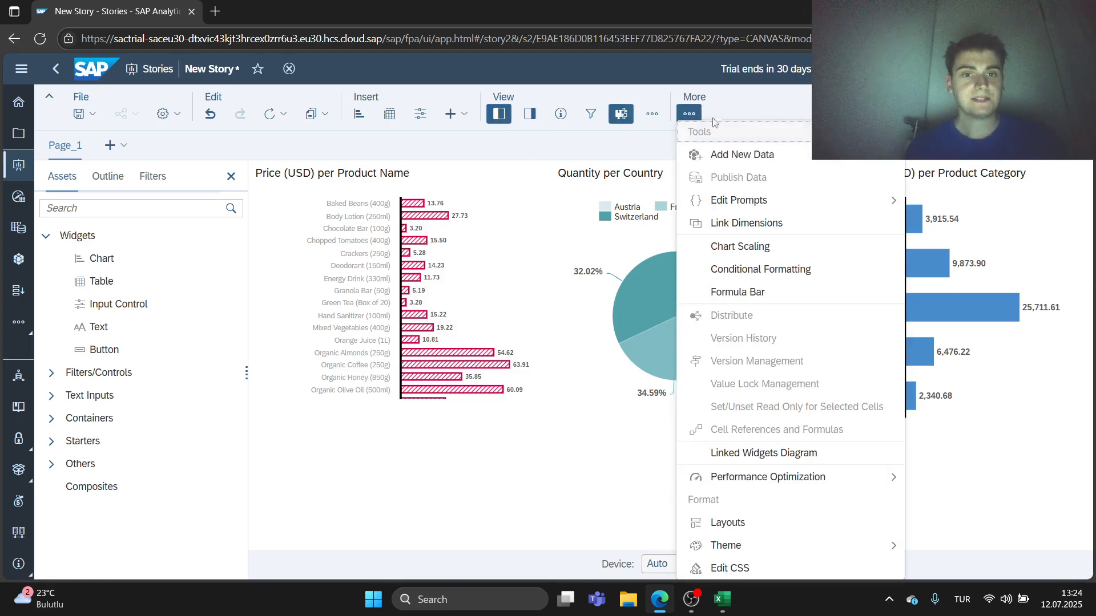
left_click(808, 103)
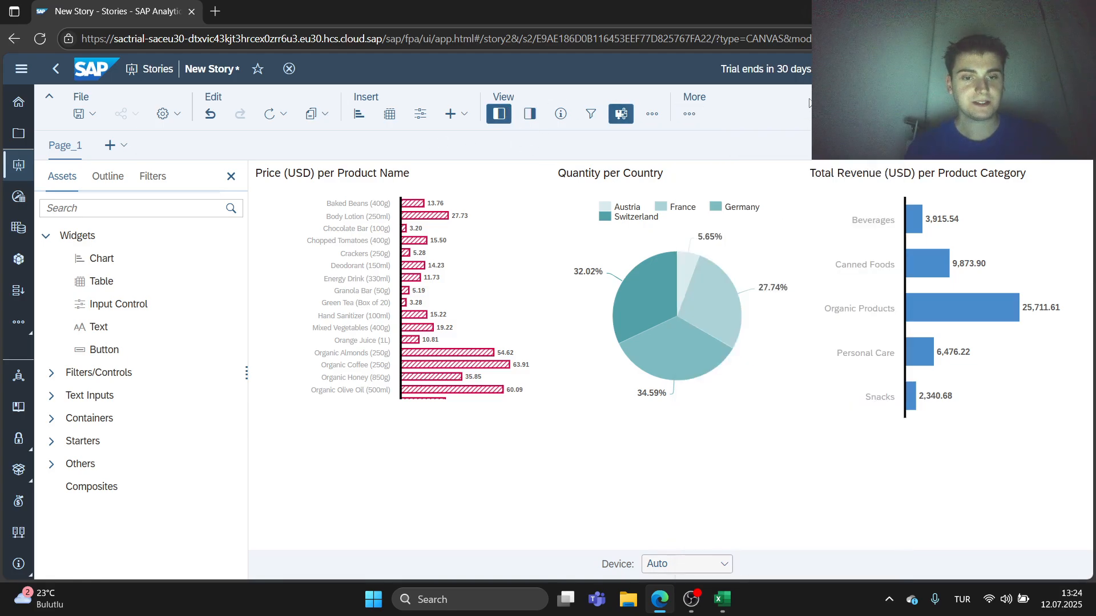
Save the story in My Files under the name "atademia Sales Charts".
left_click(80, 114)
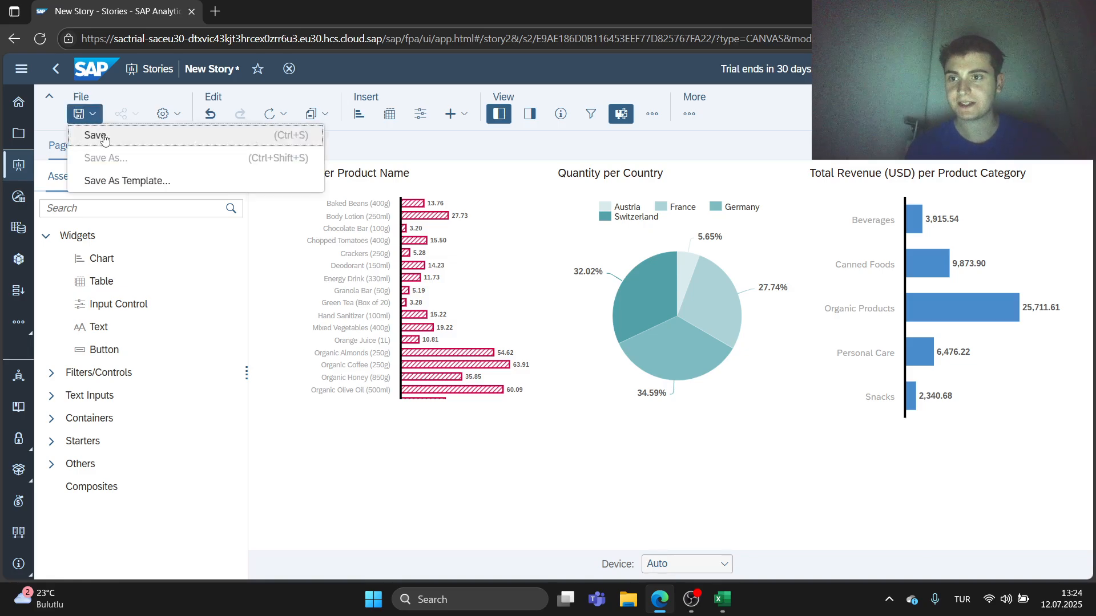
left_click(100, 136)
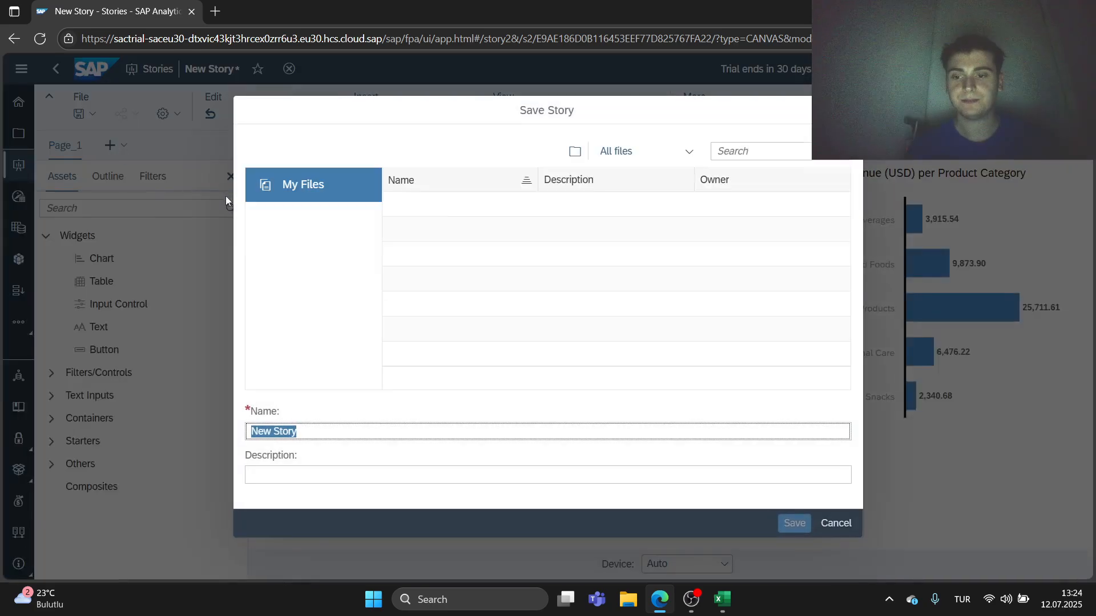
key("BackSpace")
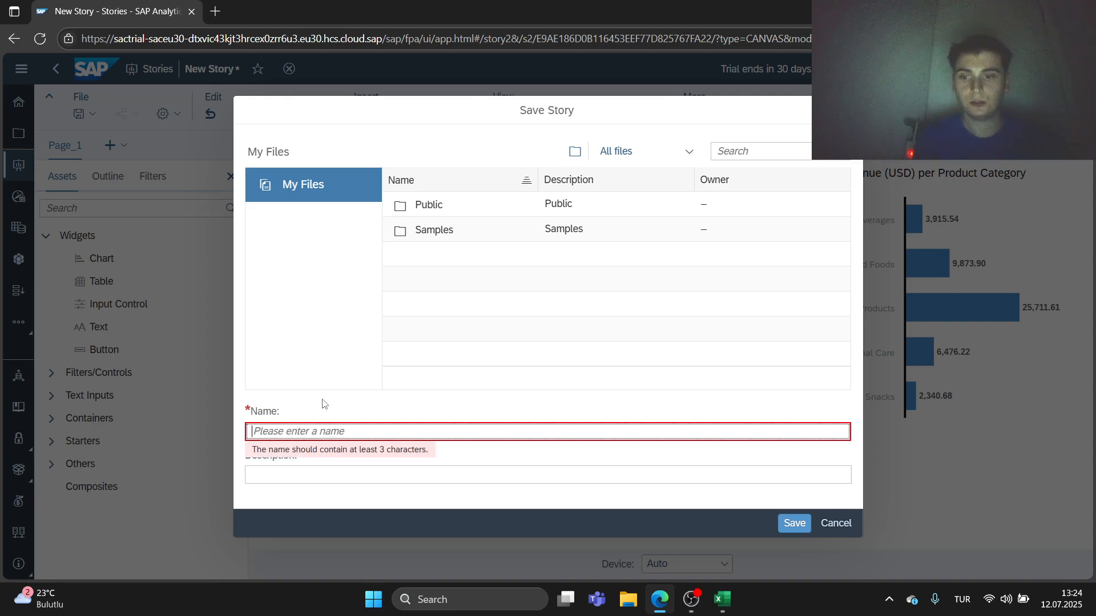
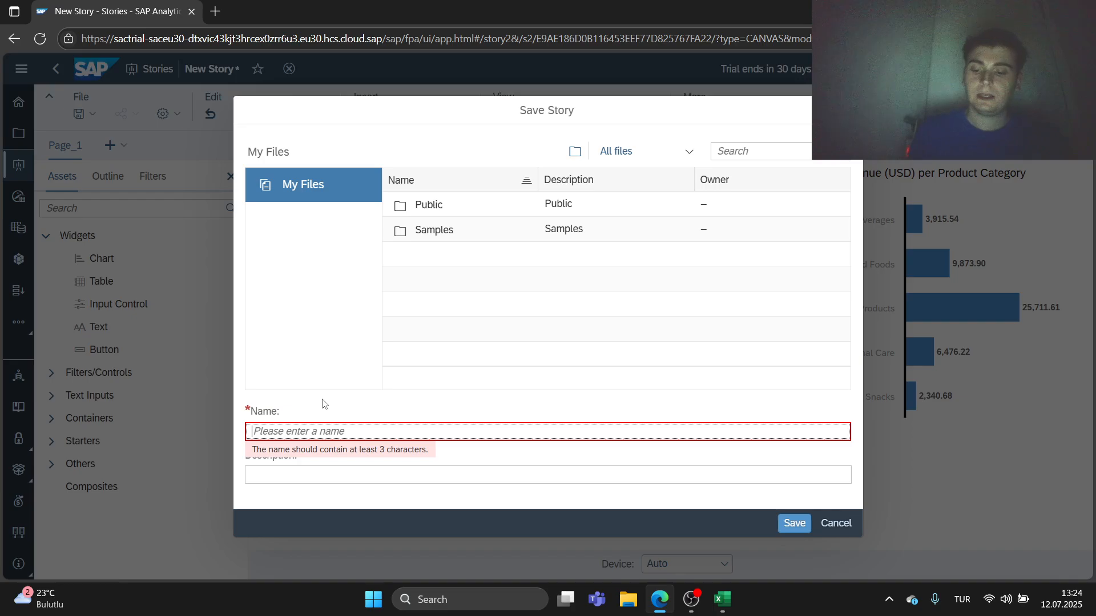
type("atademia Sales Charts")
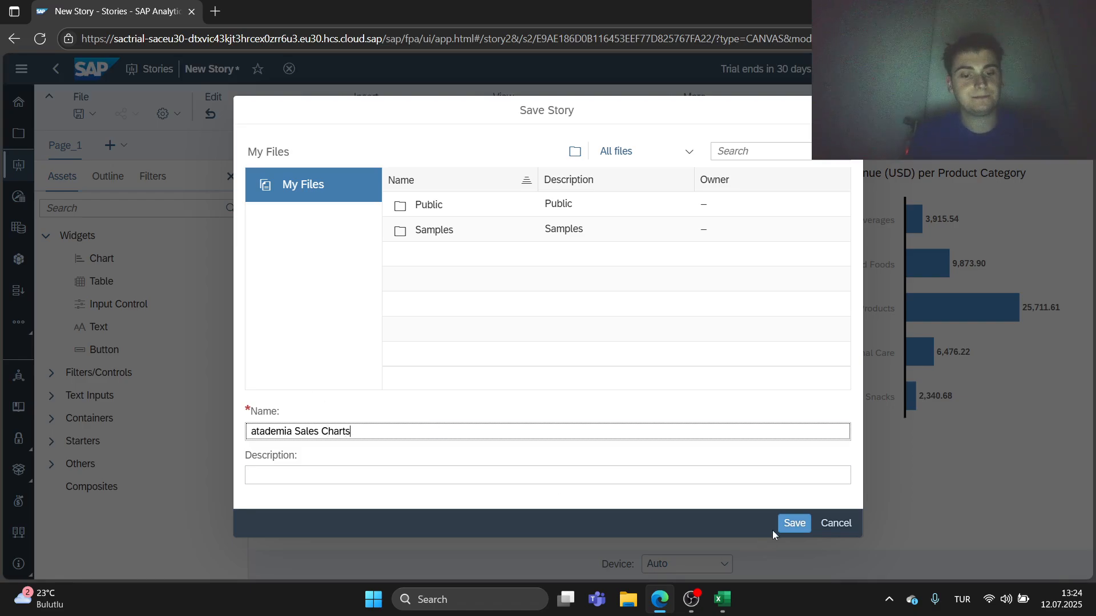
left_click(784, 522)
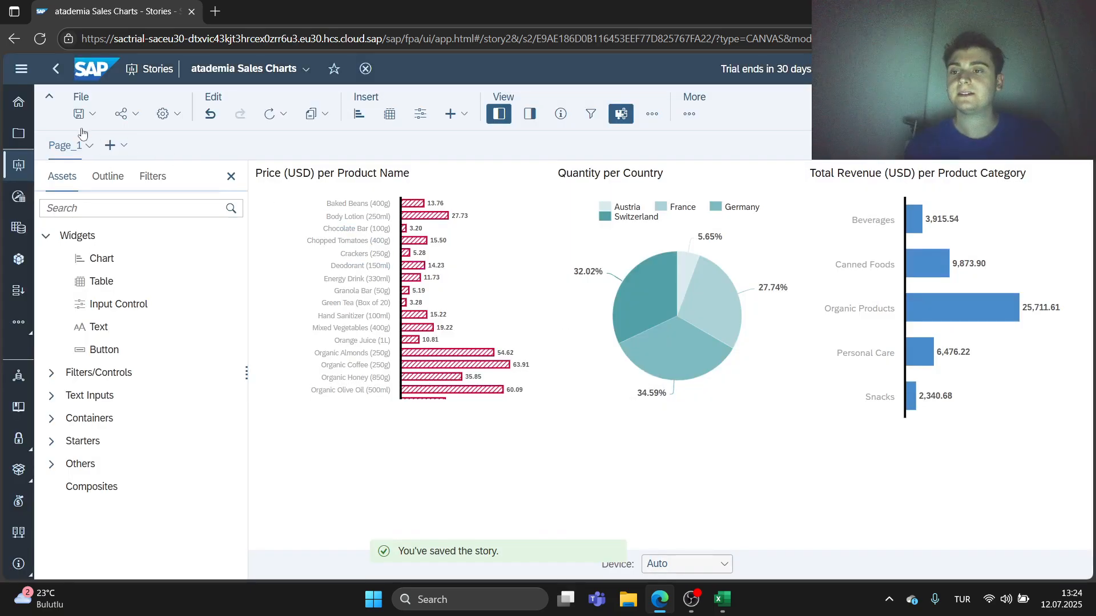
Leave the saved story and create another new canvas story from the Stories page.
left_click(55, 70)
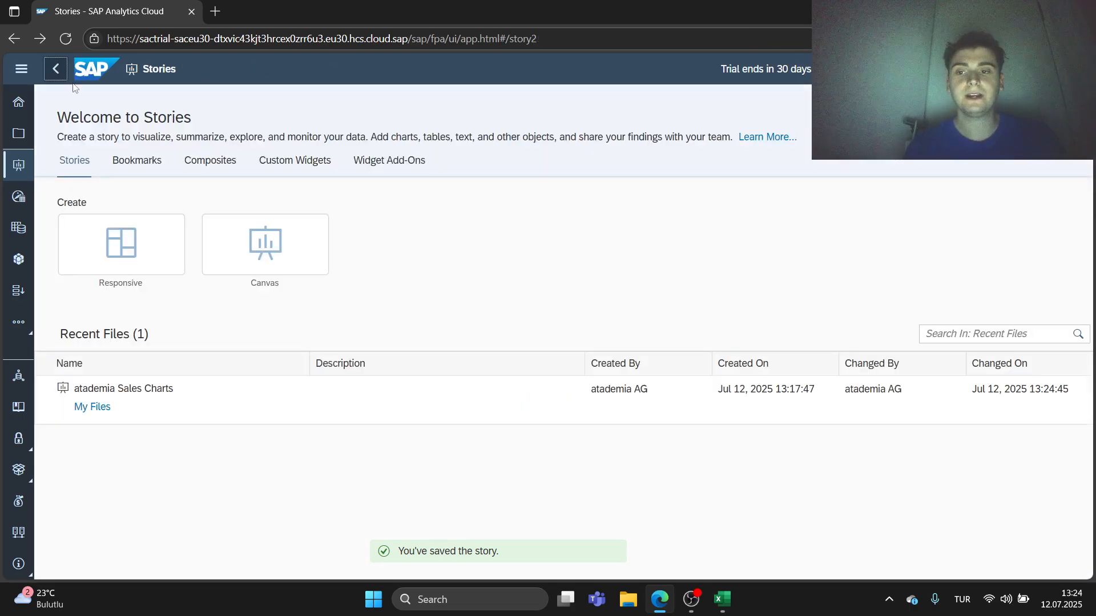
left_click(284, 246)
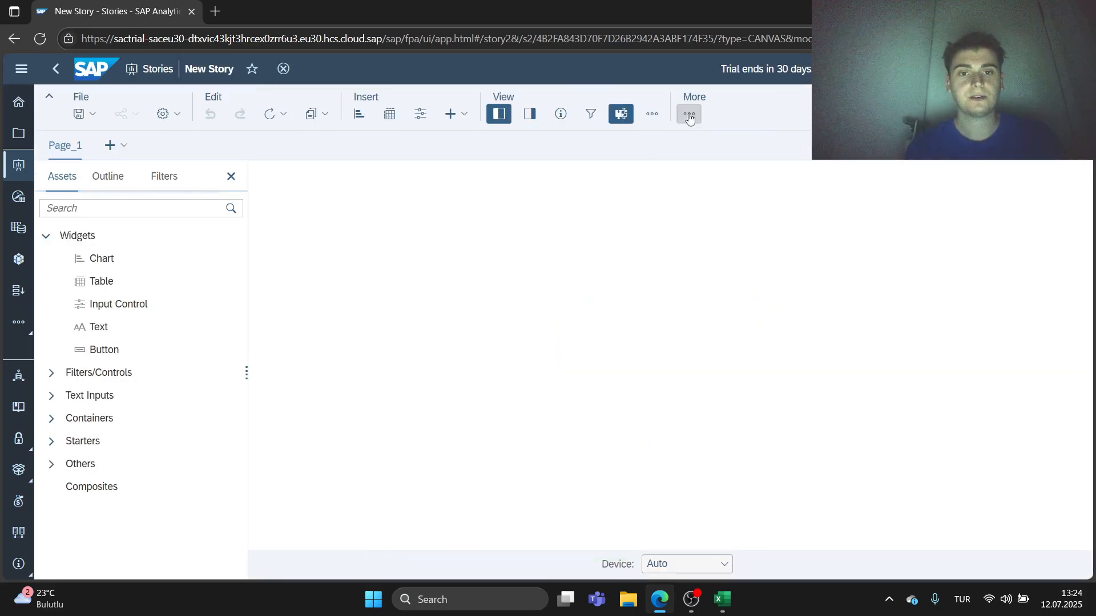
left_click(689, 115)
mouse_move(728, 156)
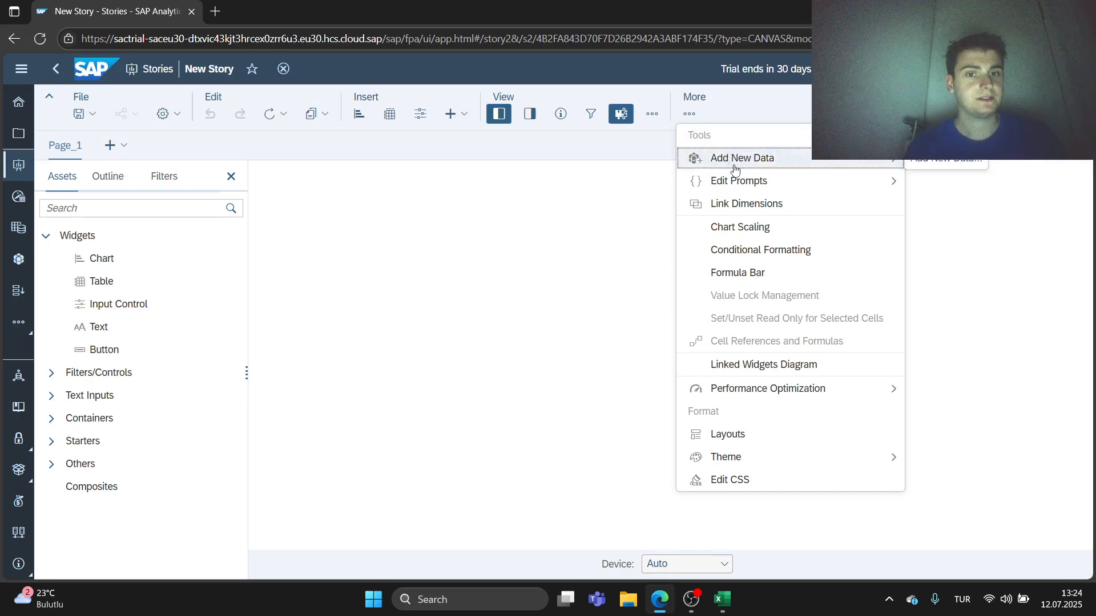
left_click(465, 114)
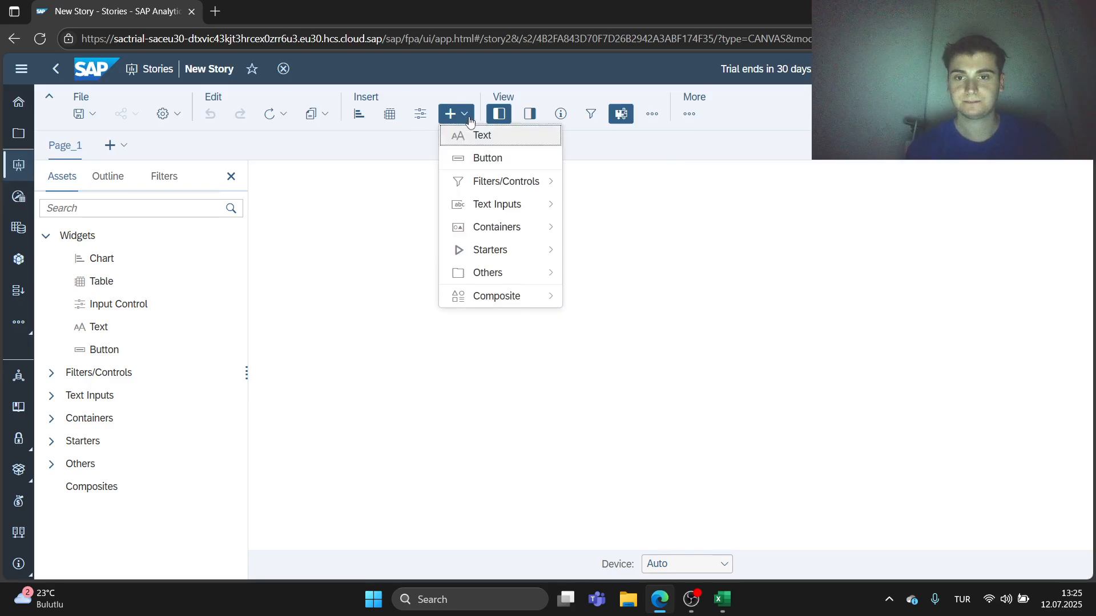
mouse_move(494, 224)
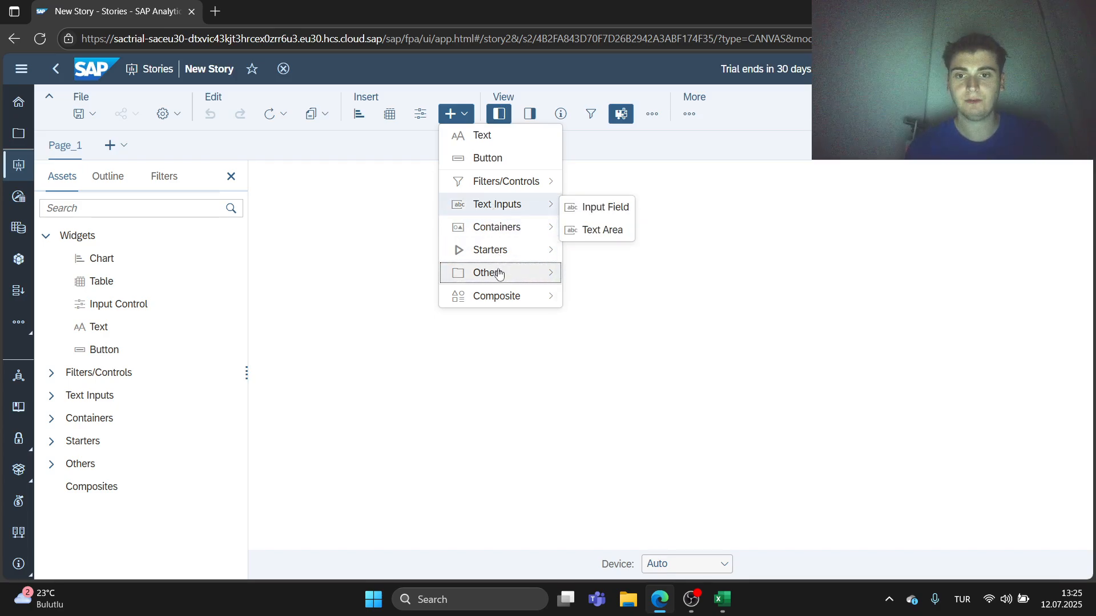
mouse_move(499, 274)
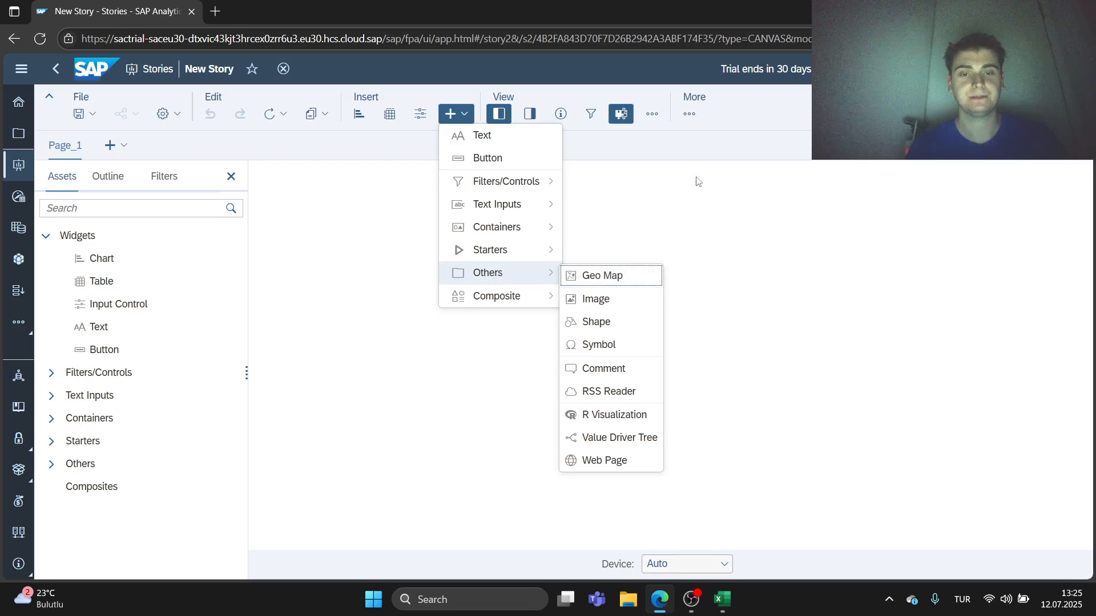
Add the existing Atademia_Sales_Data dataset from My Files to the new story.
left_click(690, 114)
mouse_move(790, 168)
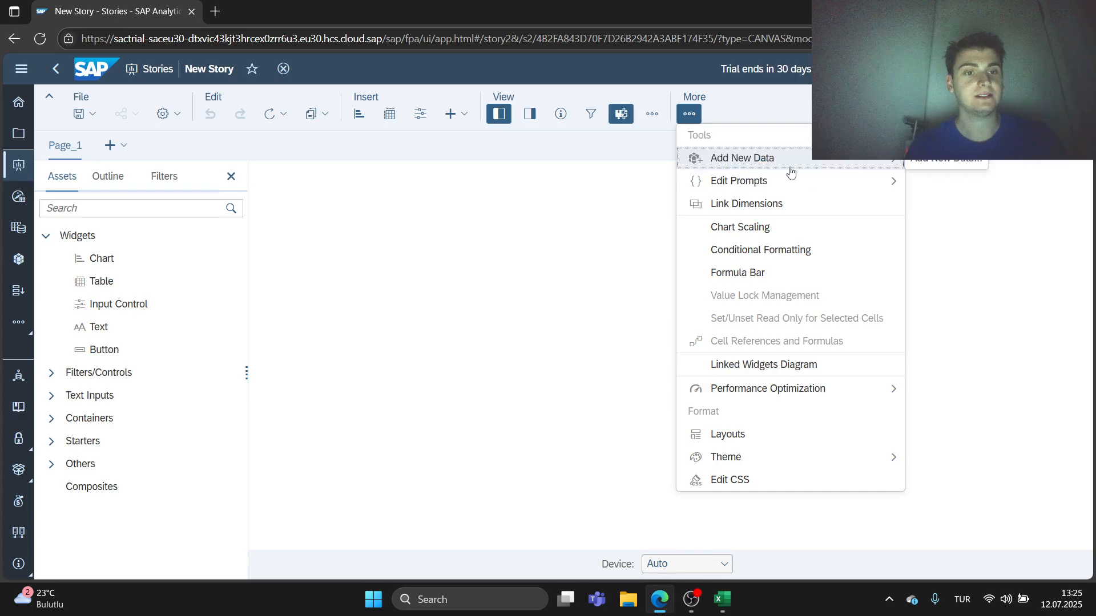
left_click(942, 165)
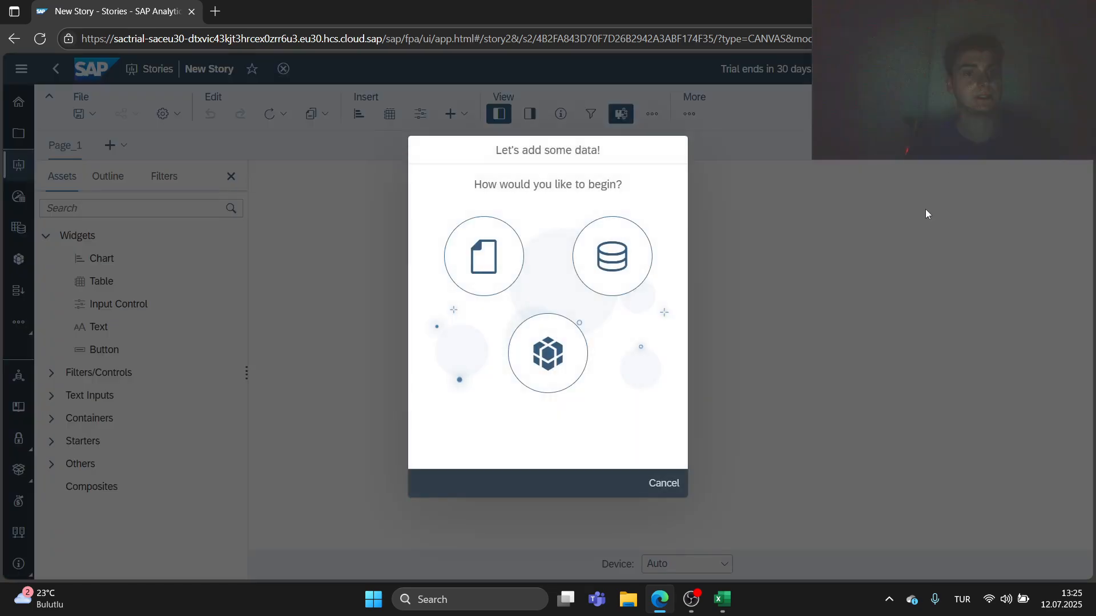
left_click(536, 364)
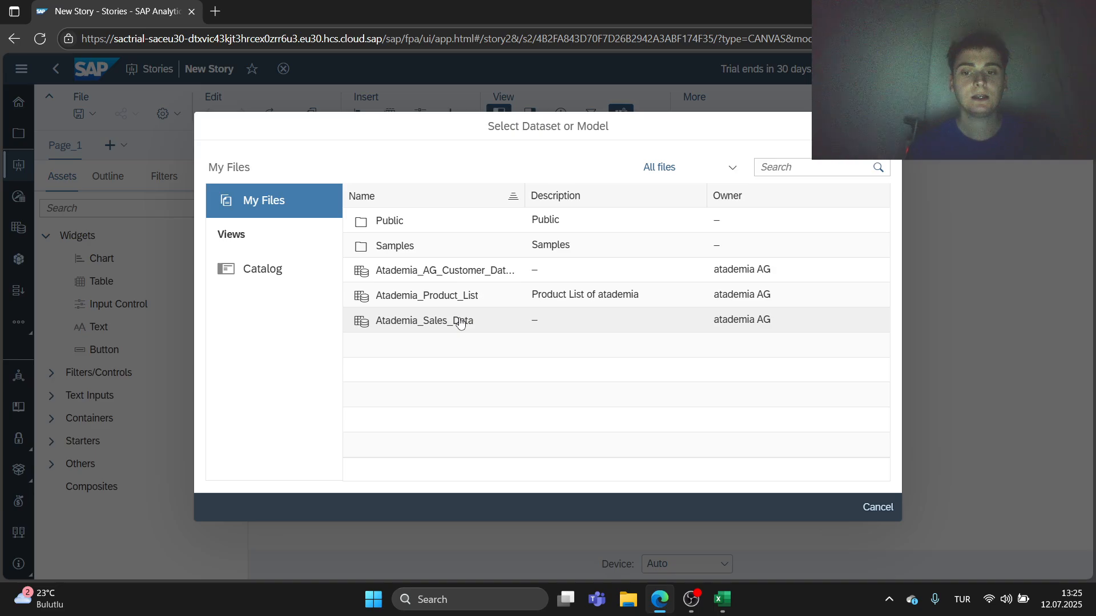
left_click(610, 328)
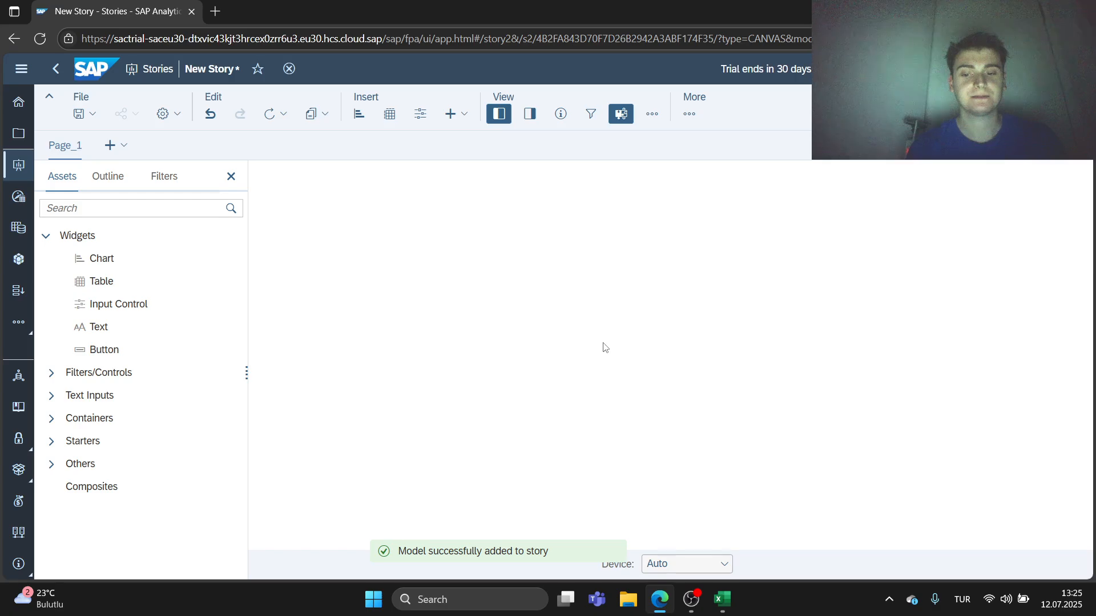
Insert a geo map widget on the empty canvas page.
left_click(461, 121)
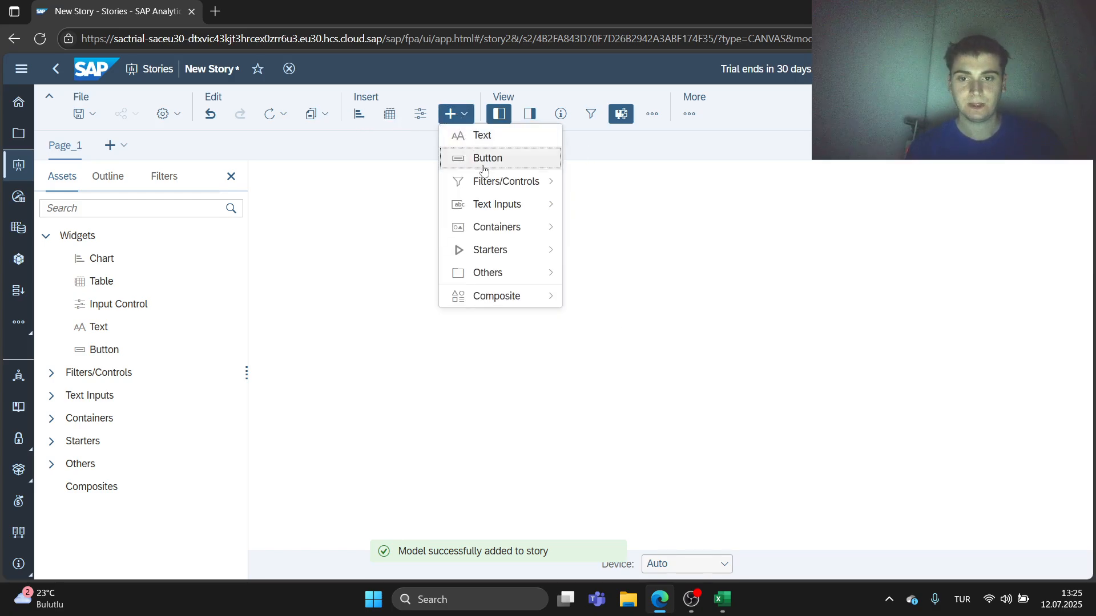
mouse_move(509, 272)
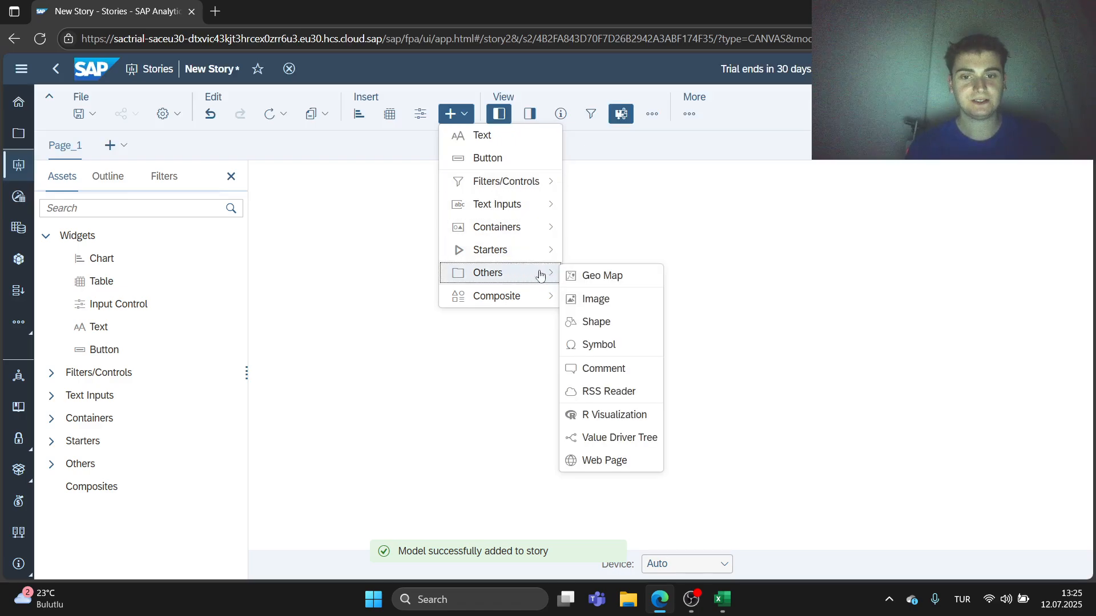
left_click(599, 278)
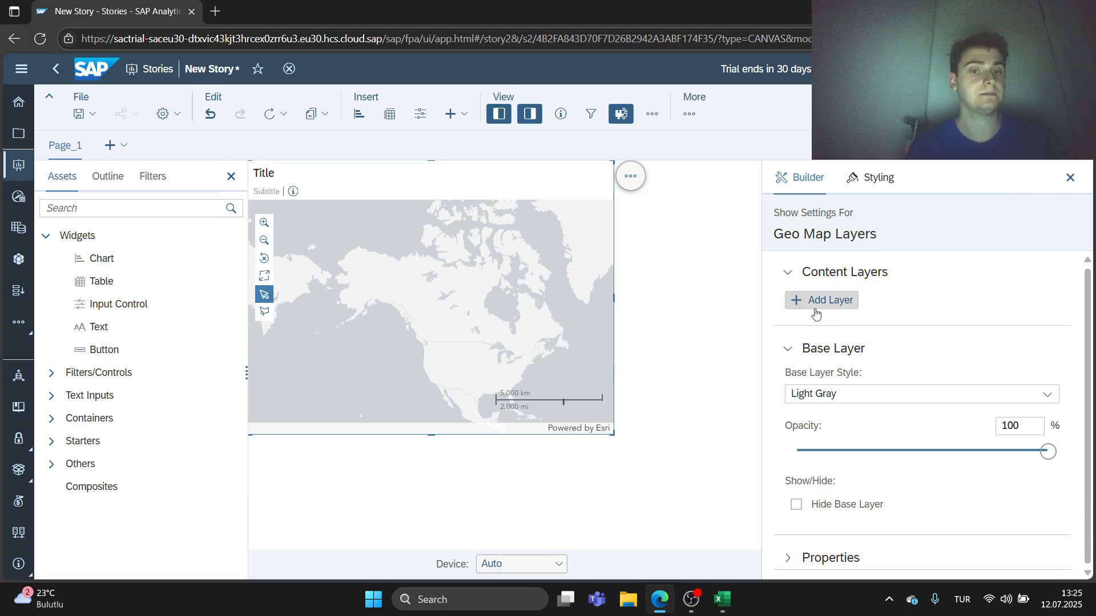
Close the geo map's layer settings and enlarge the map to fill the visible canvas.
left_click(1069, 181)
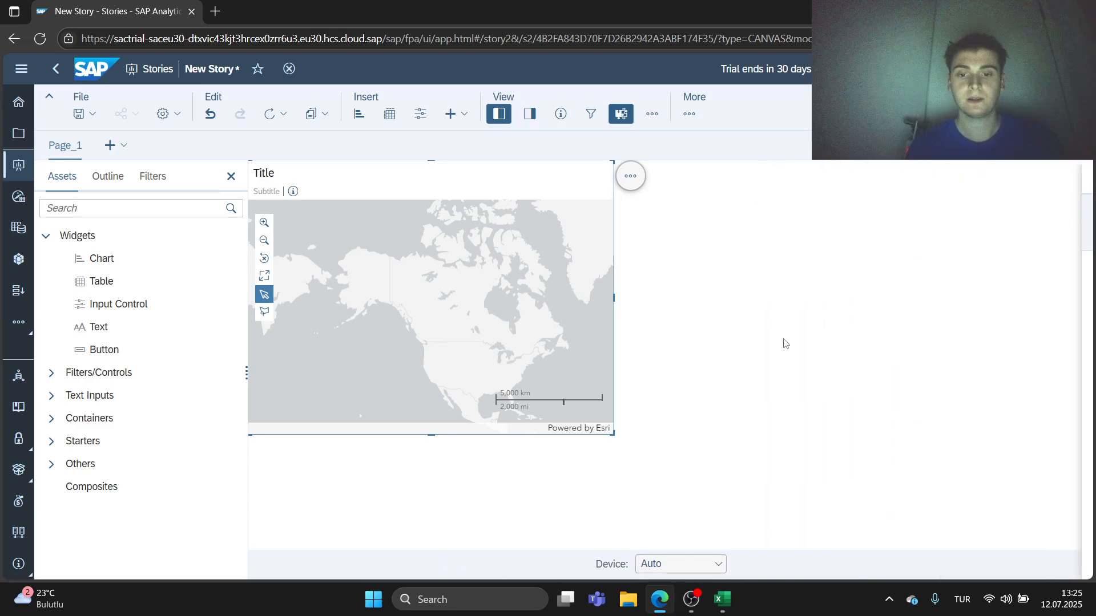
left_click_drag(615, 433, 1091, 552)
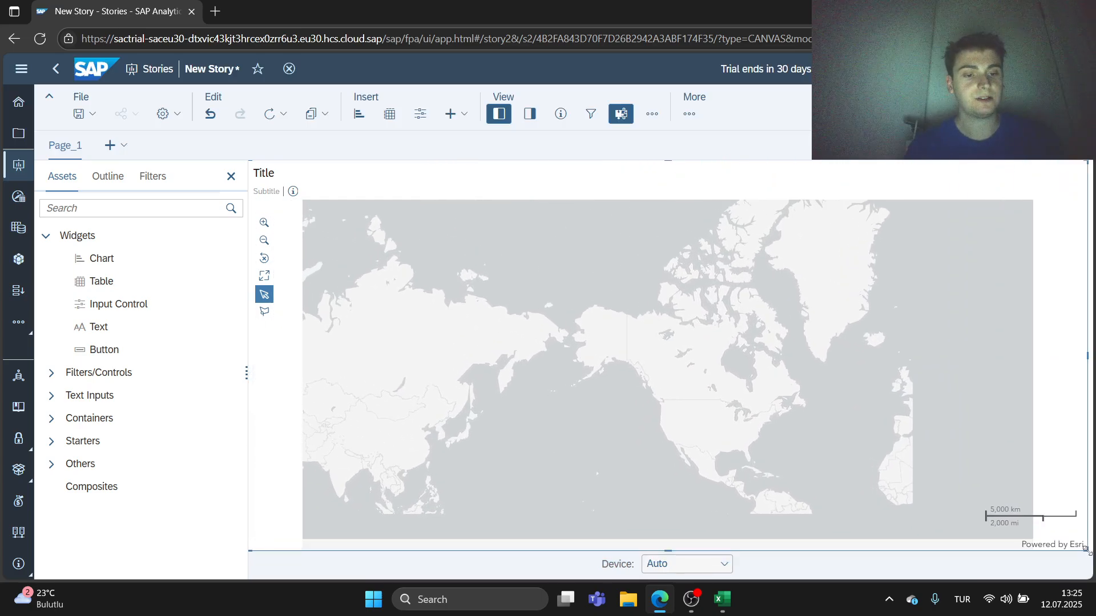
scroll(738, 394, "up", 2)
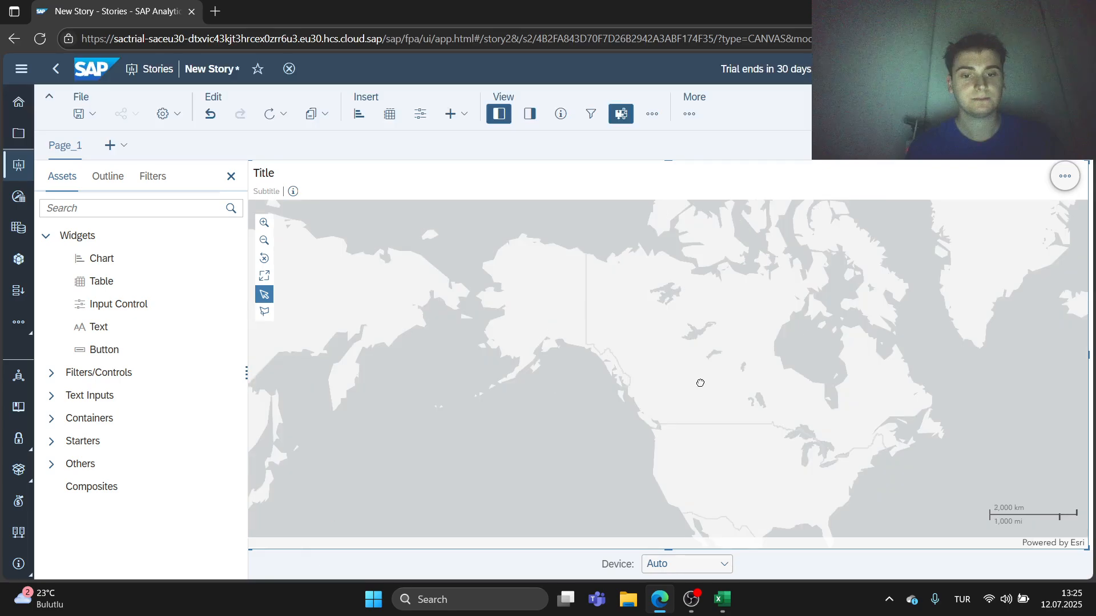
scroll(700, 383, "up", 2)
scroll(818, 459, "down", 2)
left_click_drag(818, 459, 731, 379)
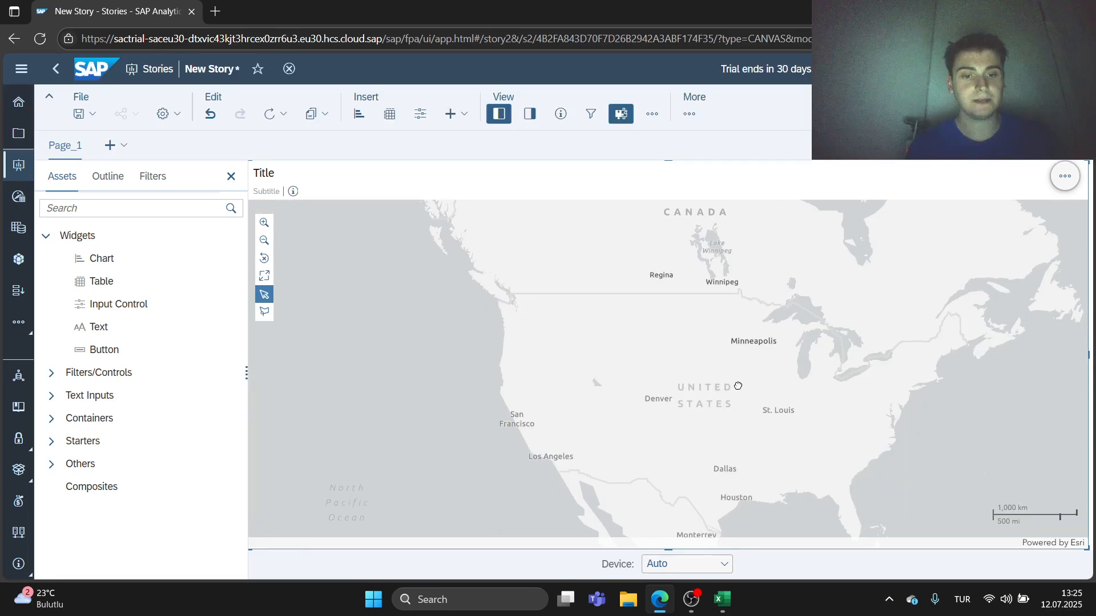
Examine the geo map from North America across to Europe and Asia, and check the widget's available options.
left_click_drag(748, 499, 704, 437)
scroll(704, 436, "up", 2)
scroll(702, 437, "up", 3)
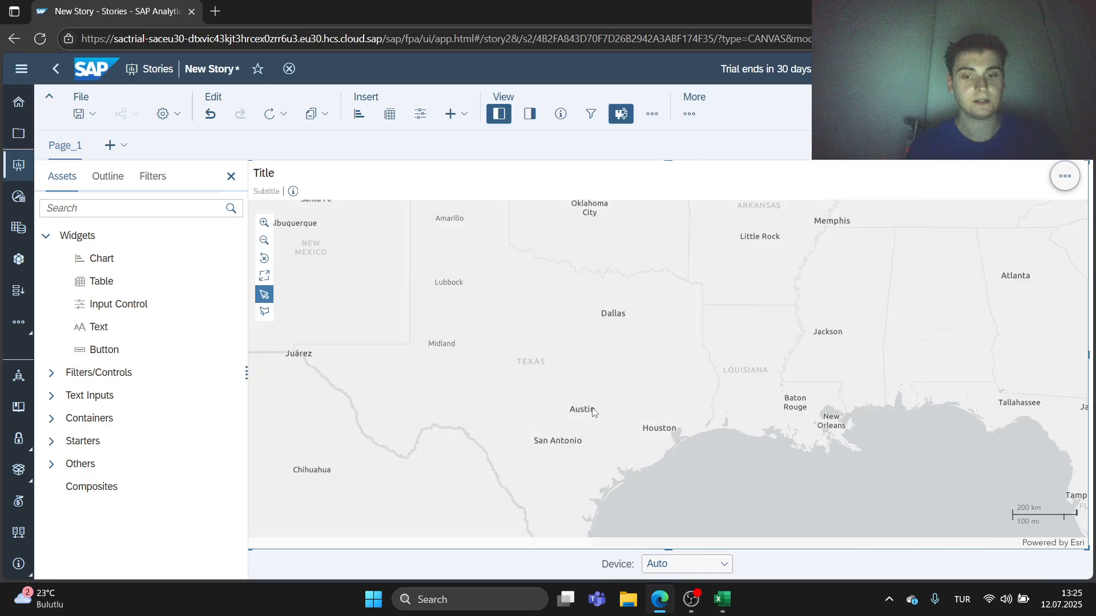
scroll(576, 415, "down", 3)
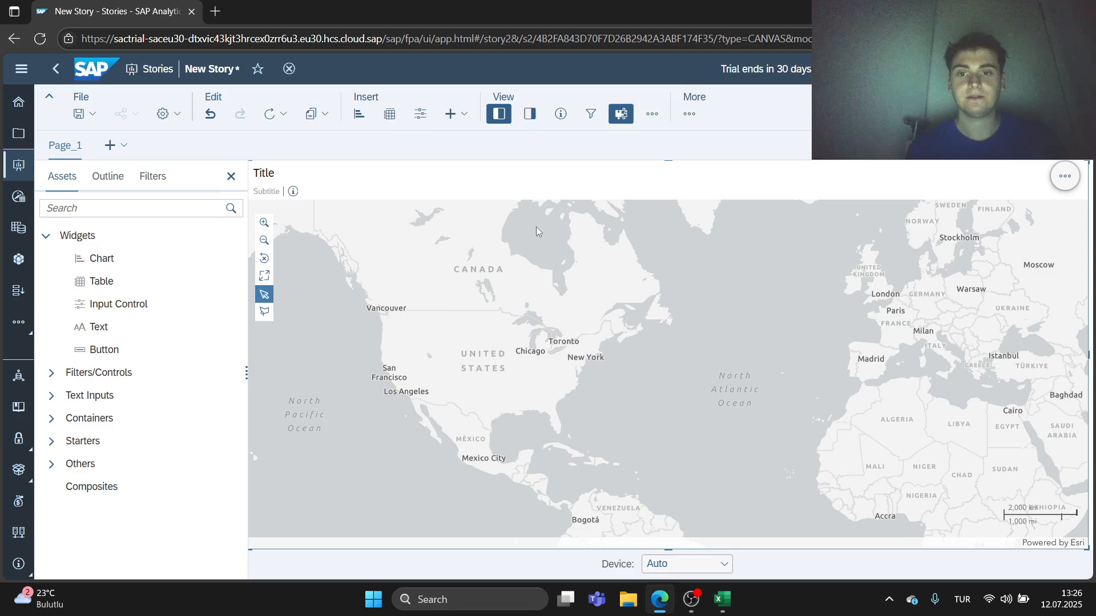
left_click(1065, 176)
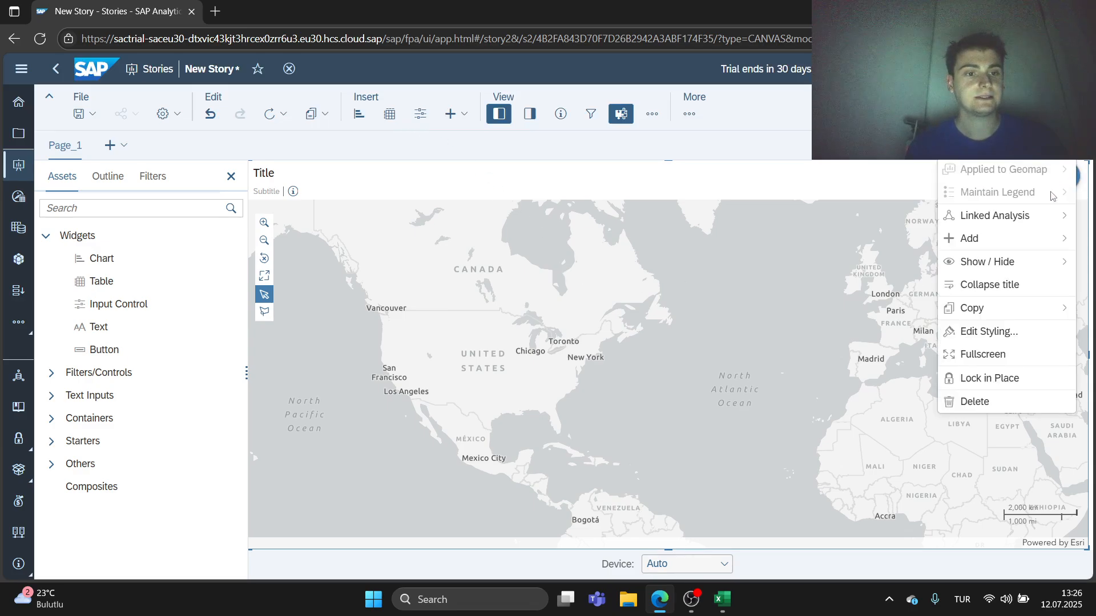
mouse_move(1034, 222)
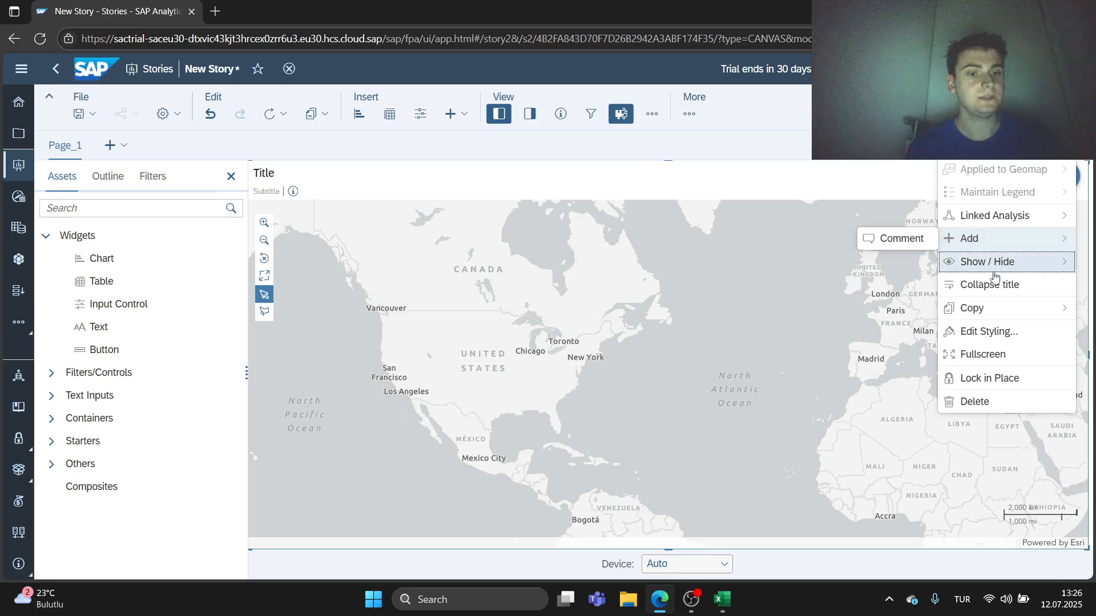
left_click(762, 230)
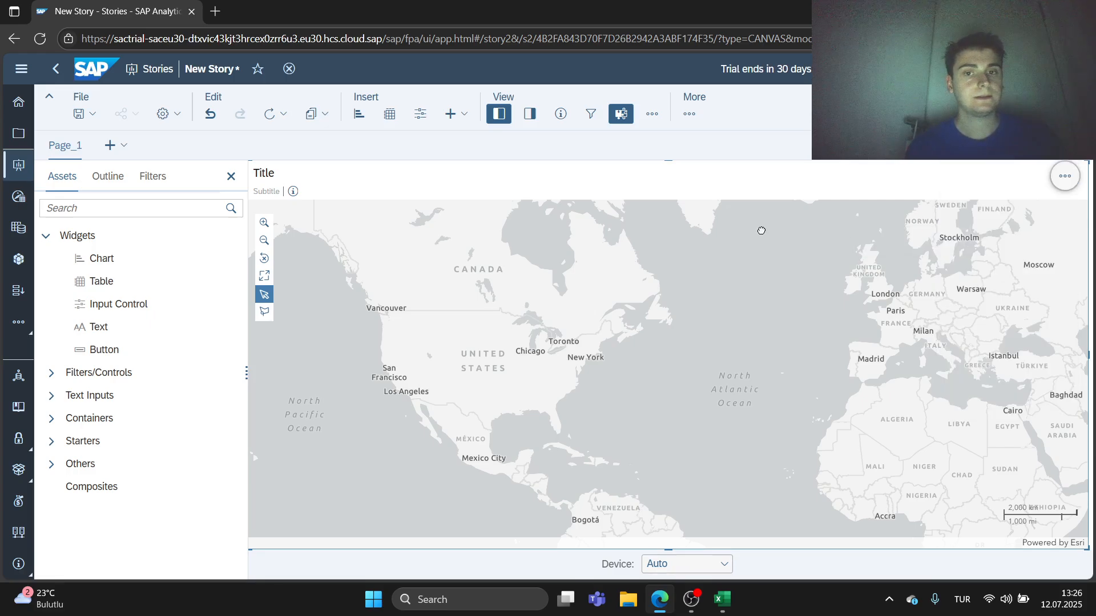
left_click_drag(894, 306, 491, 235)
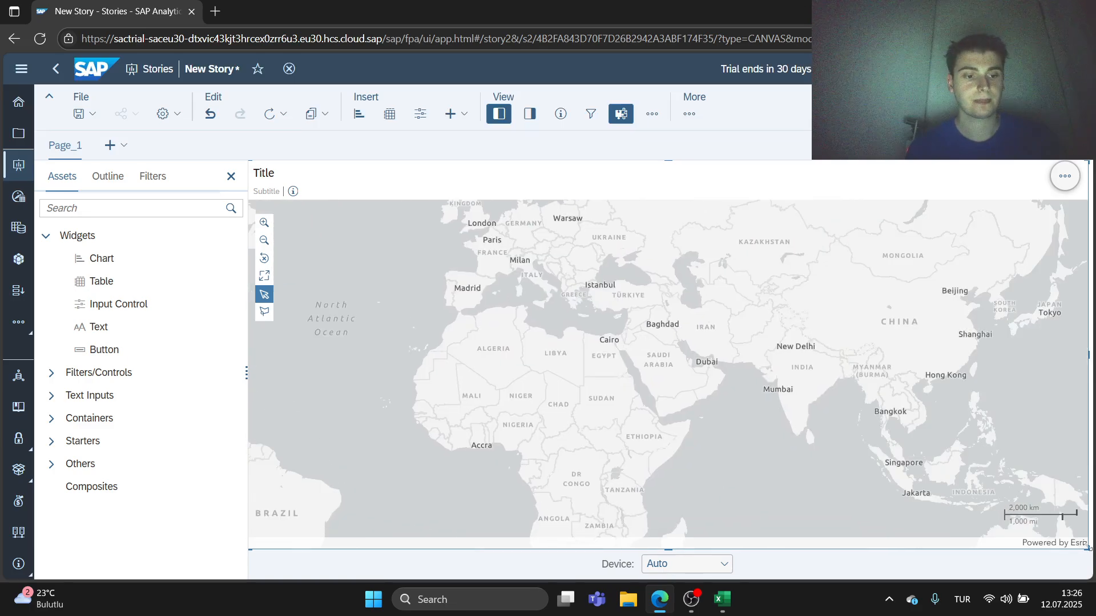
Shrink the geo map to about 655 by 435 px and check which datasets are attached to the story.
left_click_drag(1087, 548, 715, 471)
left_click(732, 176)
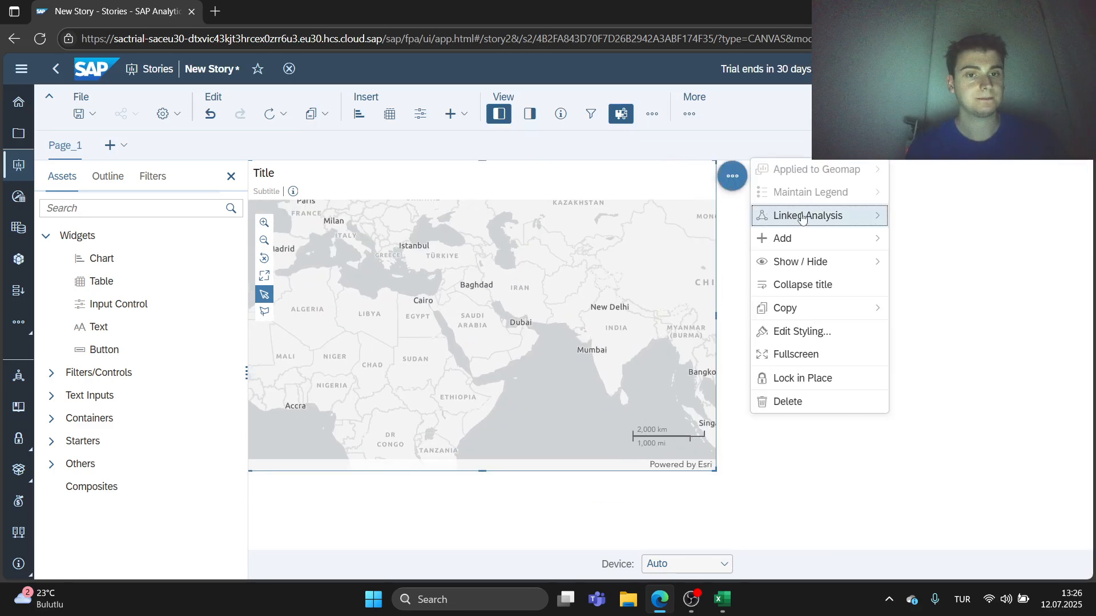
mouse_move(806, 221)
left_click(689, 113)
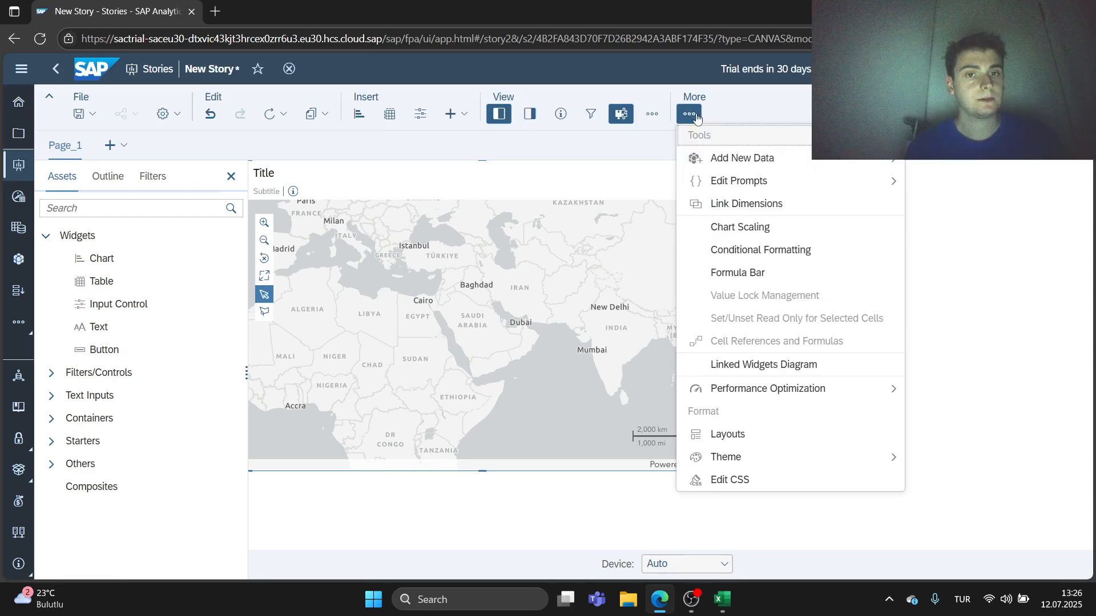
mouse_move(730, 153)
mouse_move(628, 160)
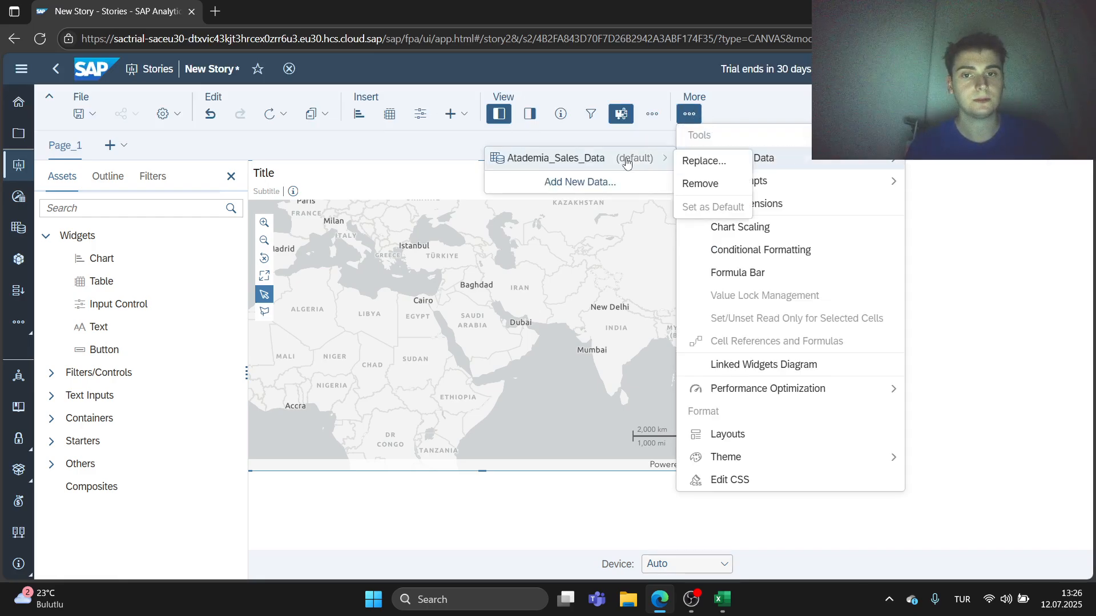
left_click(1005, 234)
left_click(665, 246)
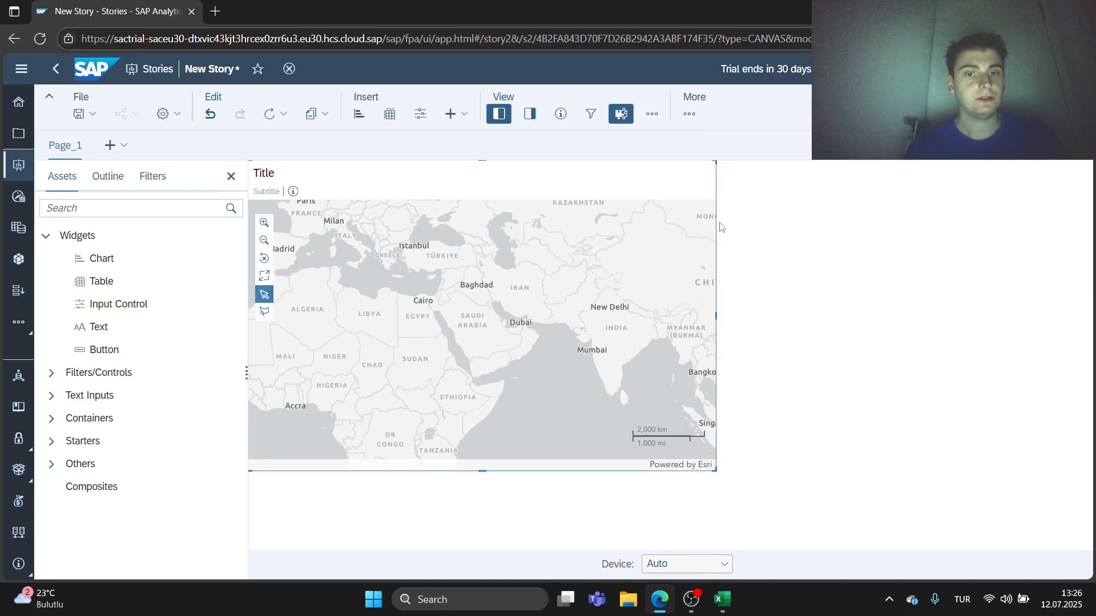
Review the geo map's linked analysis and styling options, including control theme, opacity and font settings.
left_click(733, 175)
mouse_move(803, 221)
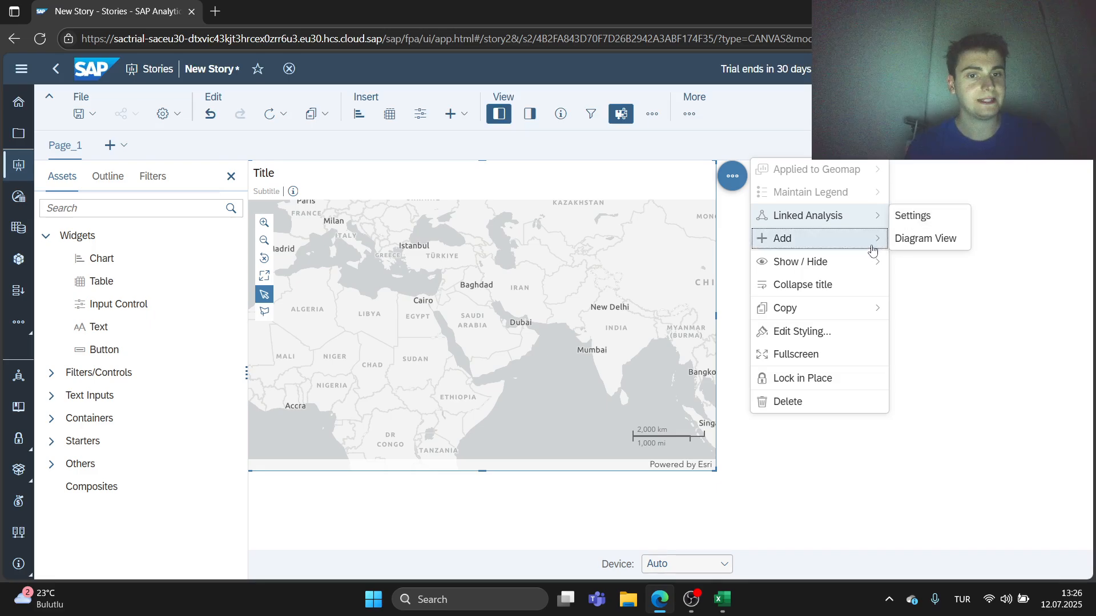
left_click(846, 334)
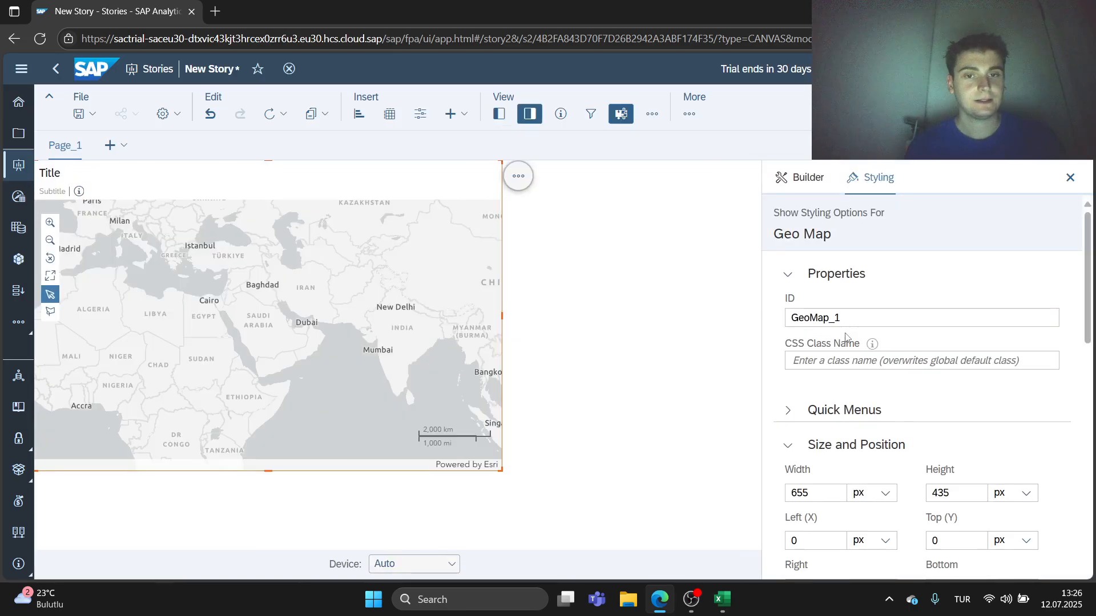
scroll(1003, 252, "down", 10)
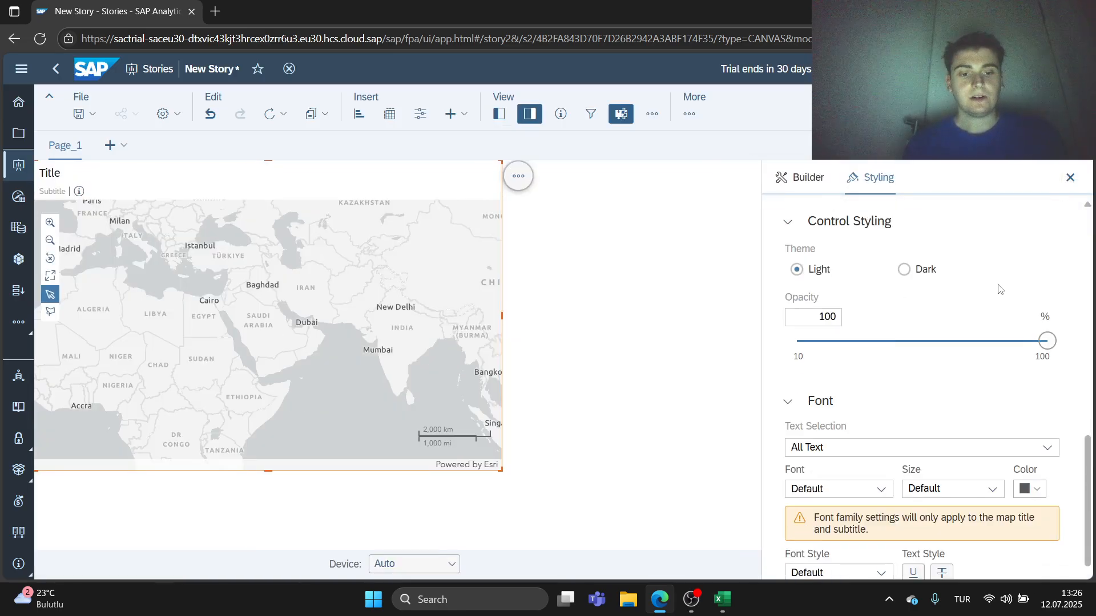
left_click(1071, 177)
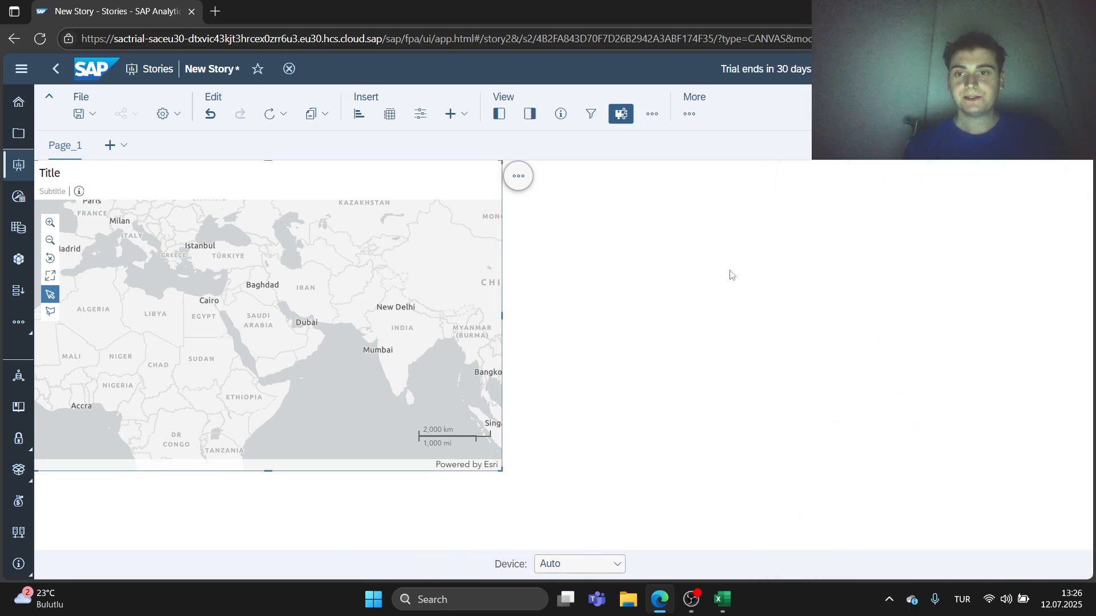
Add the existing Atademia_AG_Customer_Dataset from My Files to the story as another data source.
left_click(515, 178)
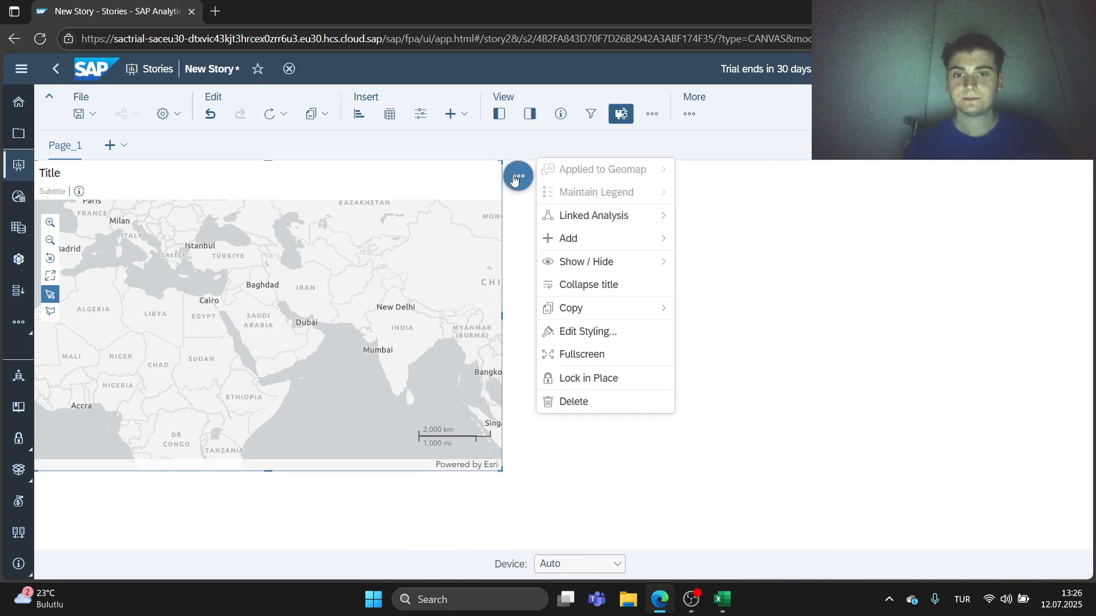
mouse_move(600, 215)
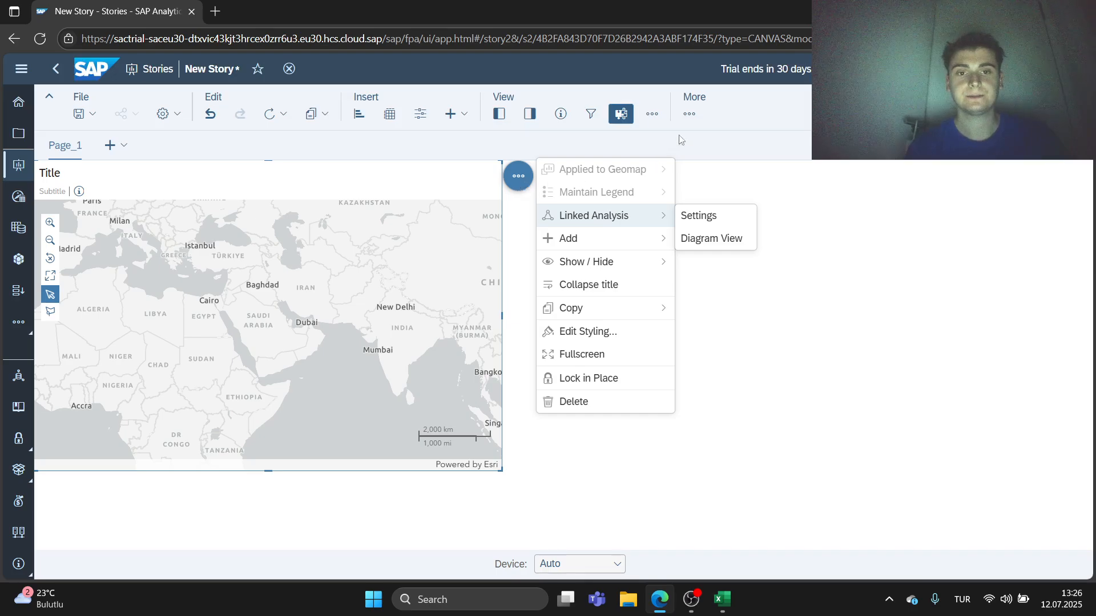
left_click(689, 114)
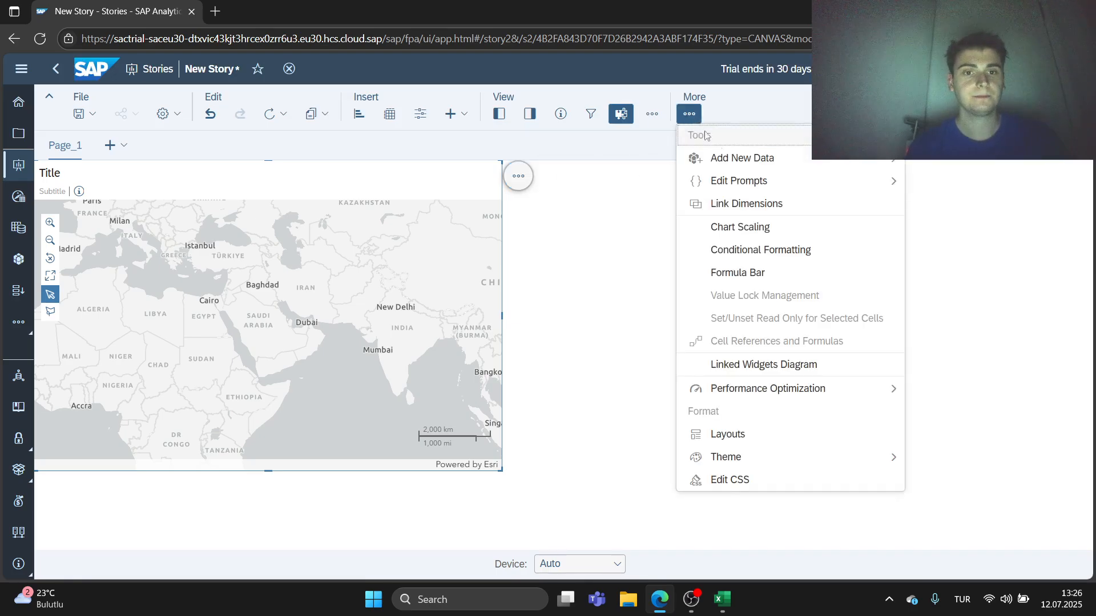
mouse_move(725, 158)
left_click(574, 181)
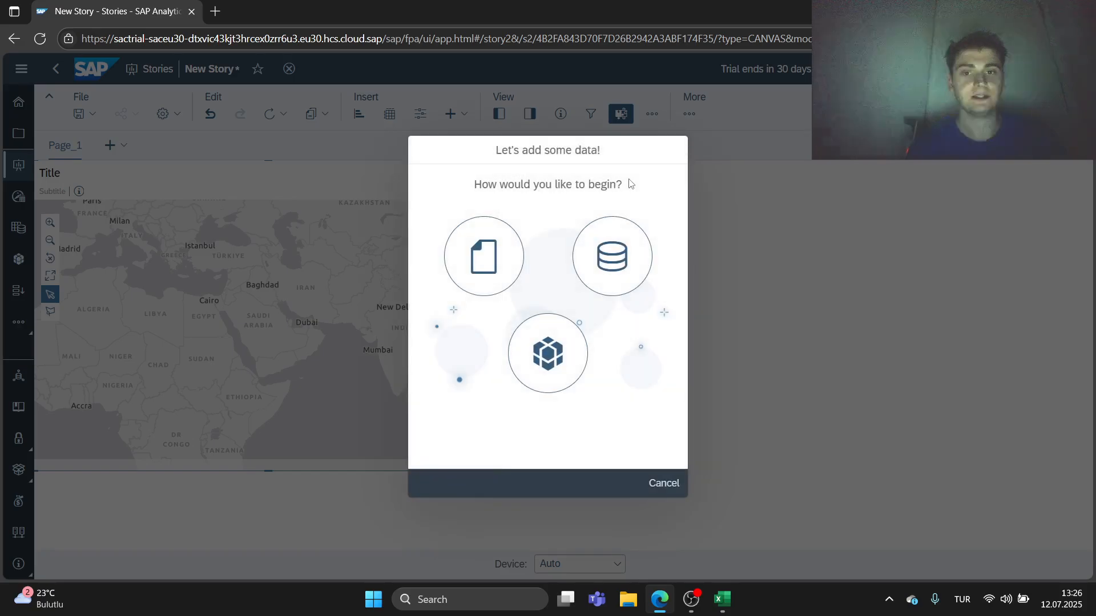
left_click(523, 340)
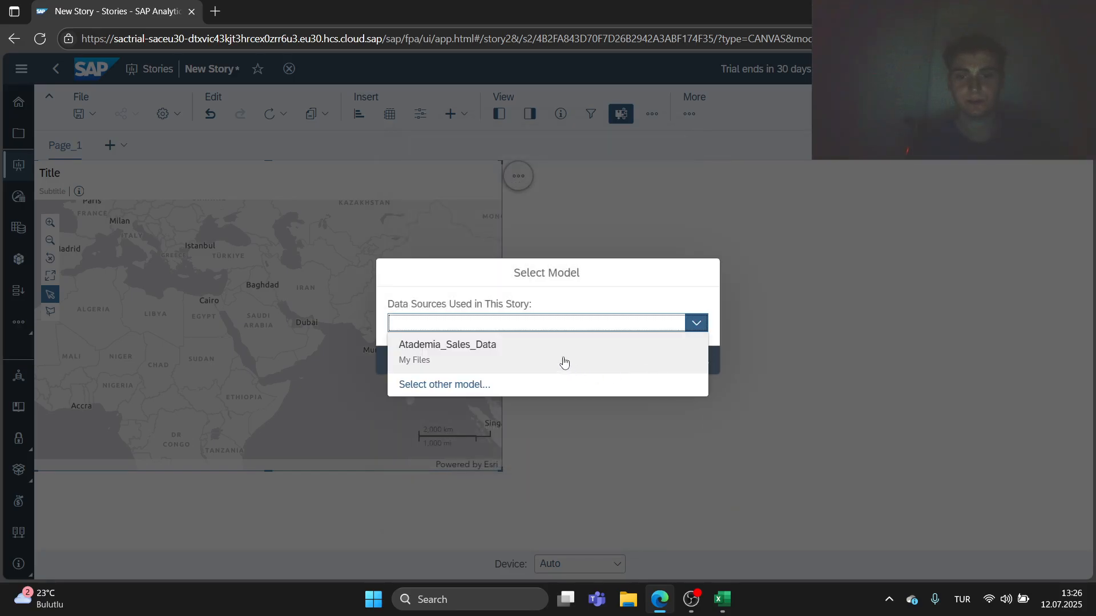
left_click(535, 389)
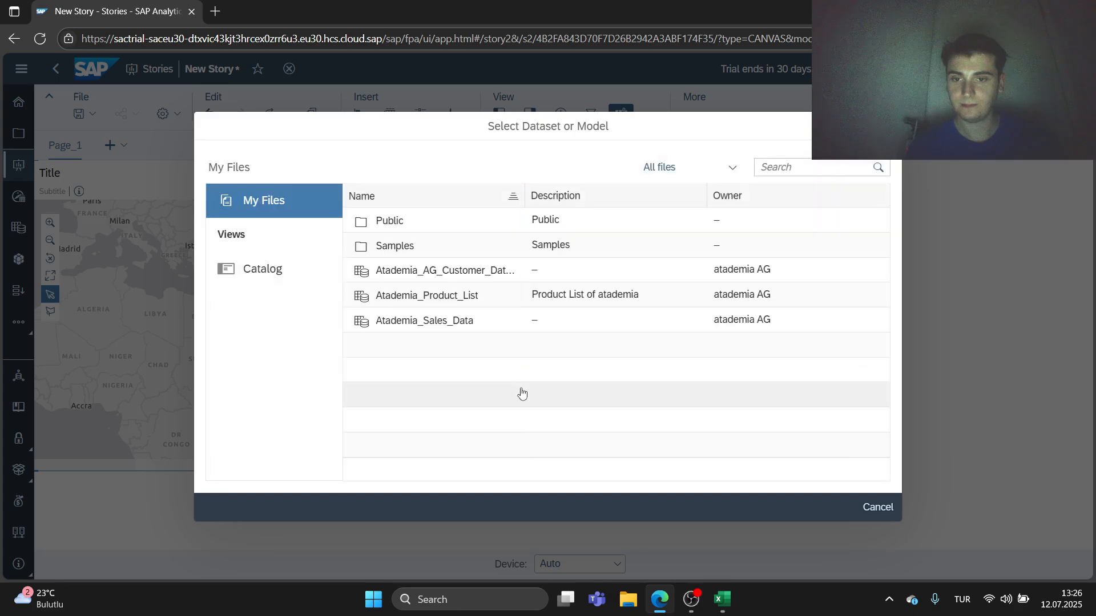
left_click(477, 273)
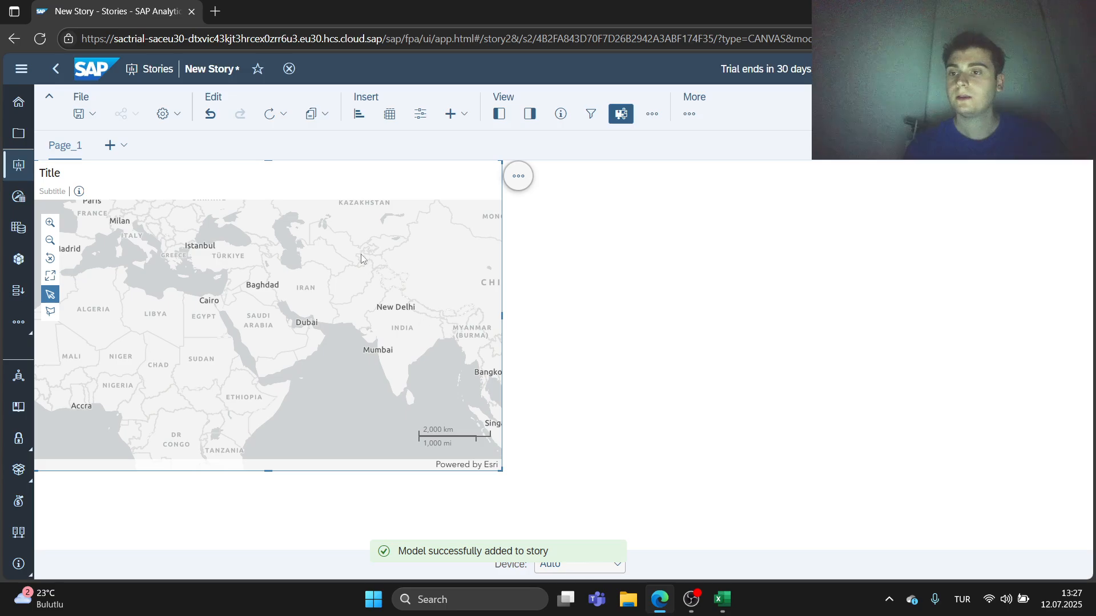
Delete the existing geo map from the page and insert a new geo map widget in its place.
left_click(512, 182)
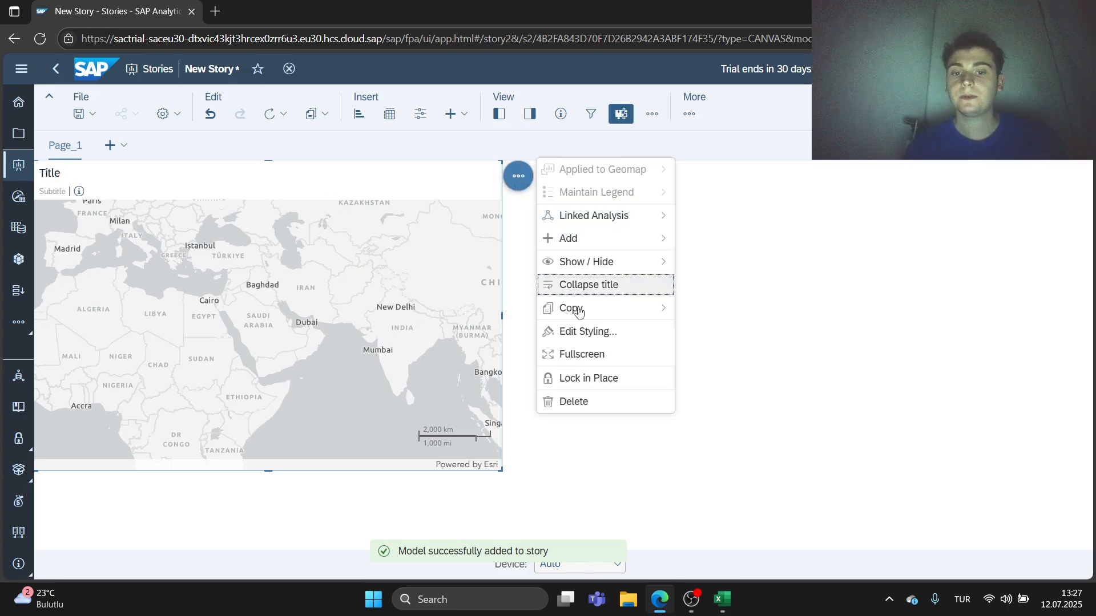
left_click(582, 401)
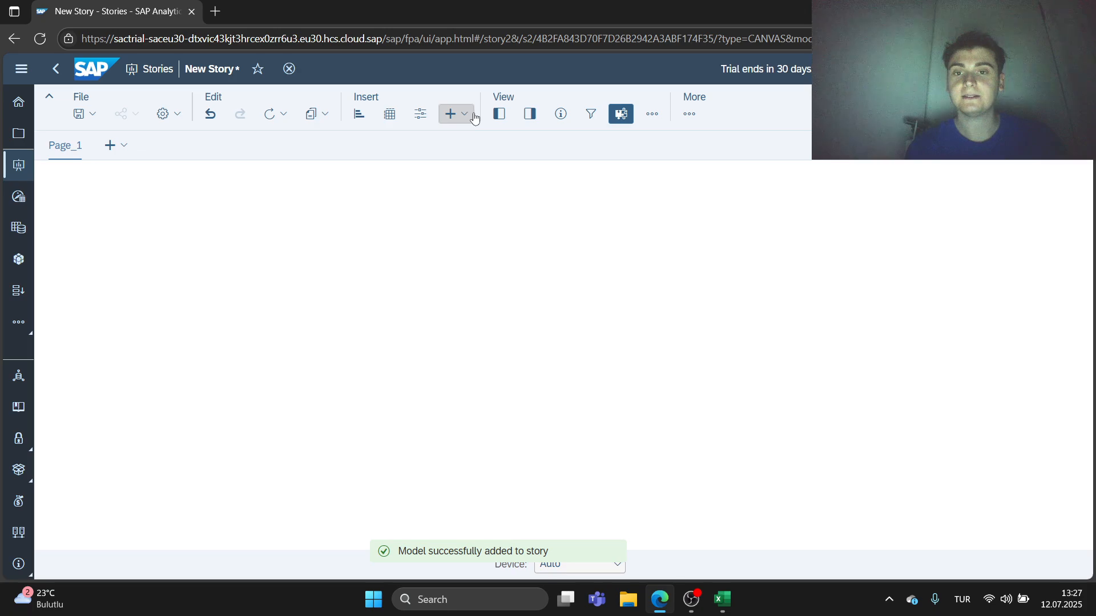
left_click(454, 113)
mouse_move(519, 237)
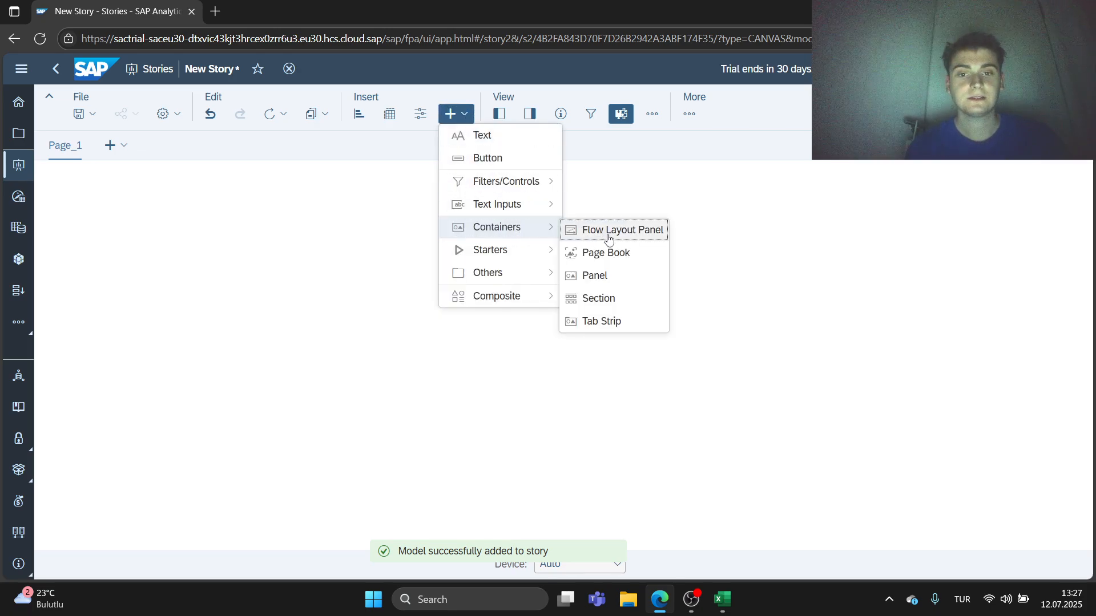
mouse_move(532, 273)
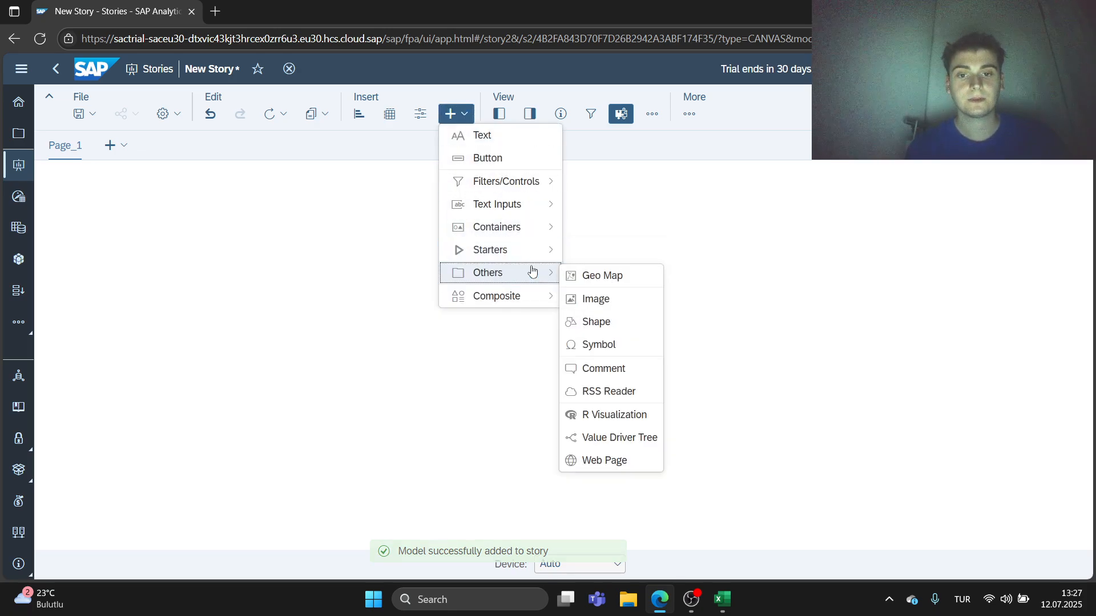
left_click(594, 274)
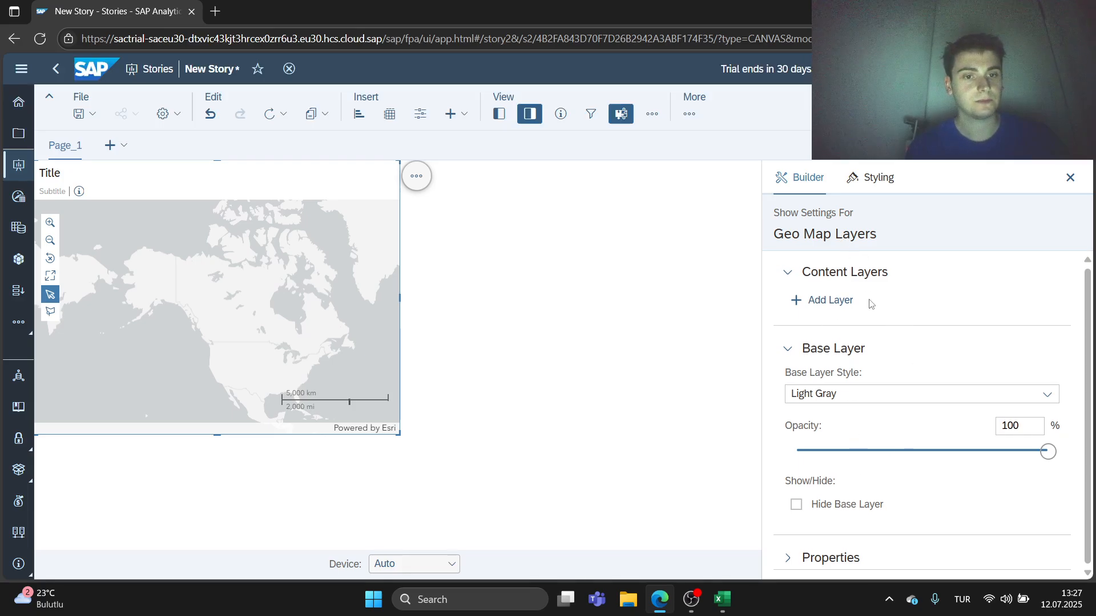
Add a bubble content layer from Atademia_AG_Customer_Dataset to the geo map with Customer_Loc as its location dimension.
left_click(816, 301)
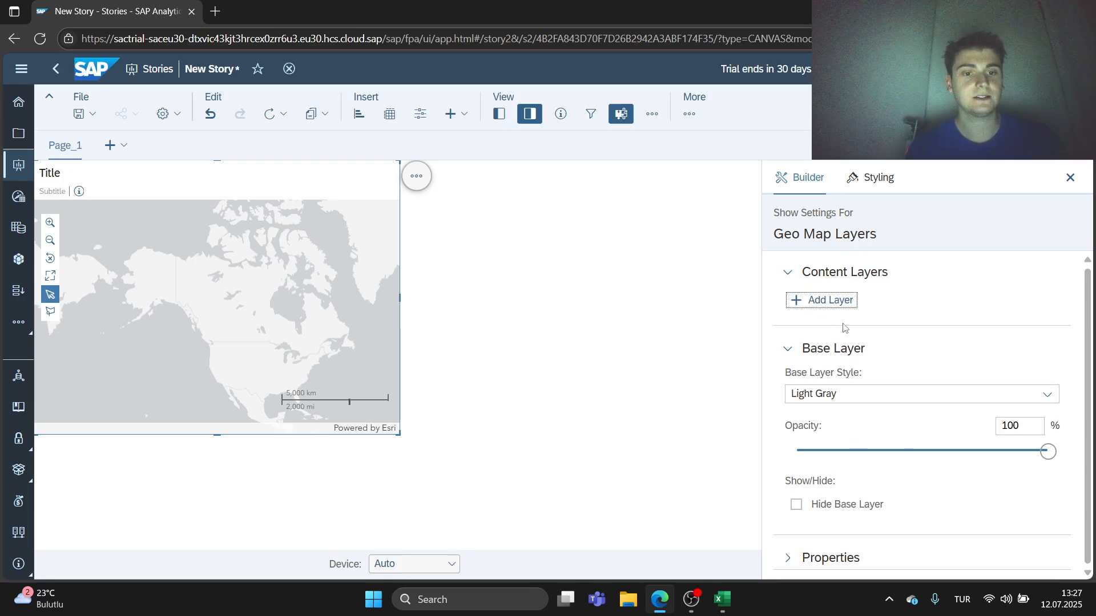
left_click(826, 301)
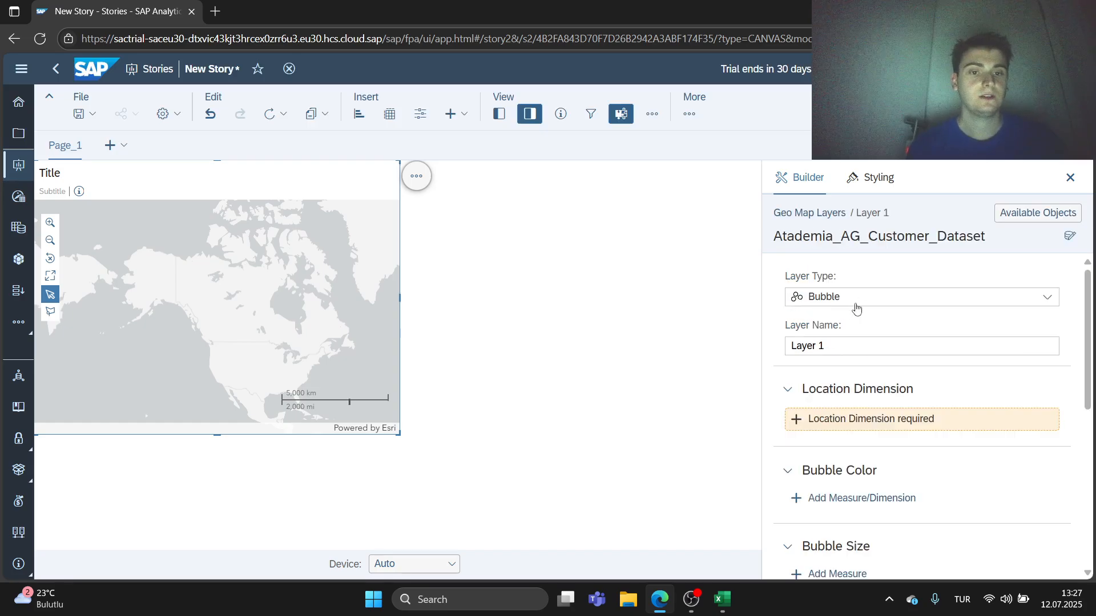
scroll(871, 294, "down", 5)
scroll(871, 309, "up", 5)
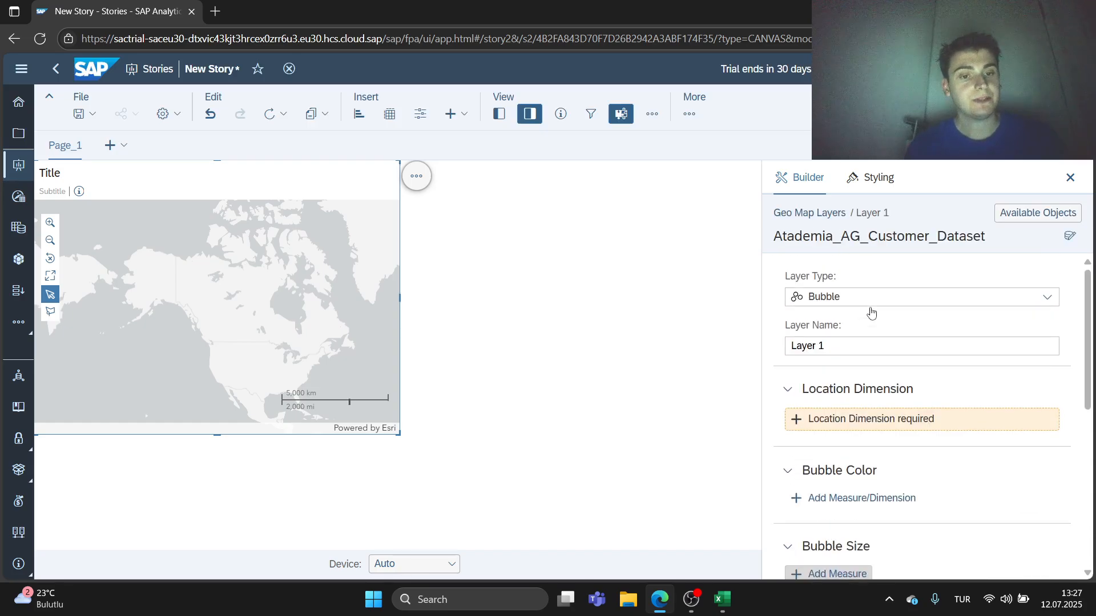
left_click(899, 421)
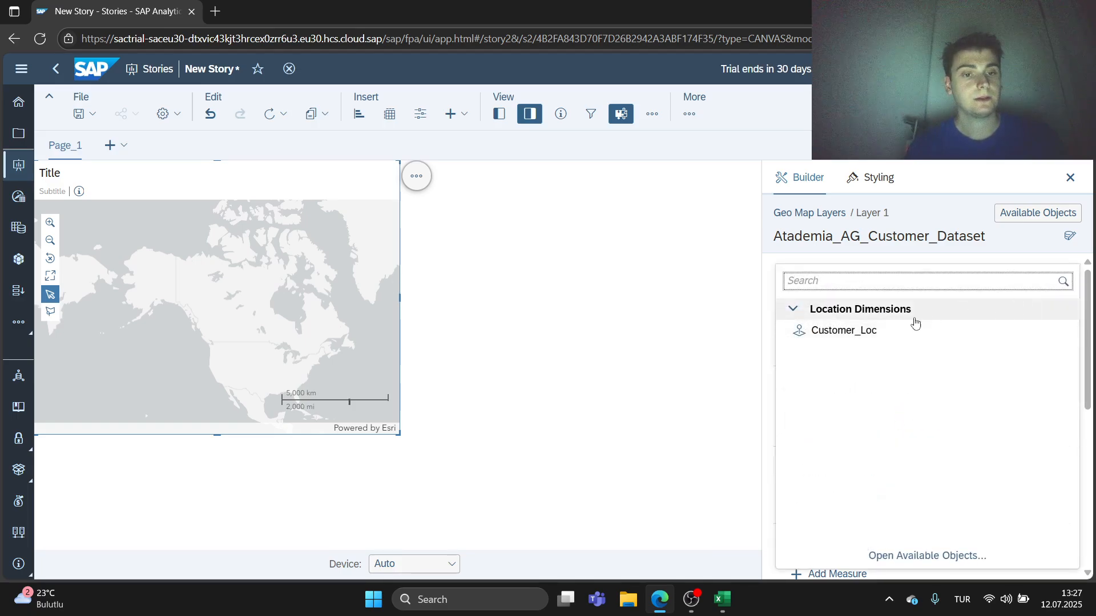
left_click(769, 323)
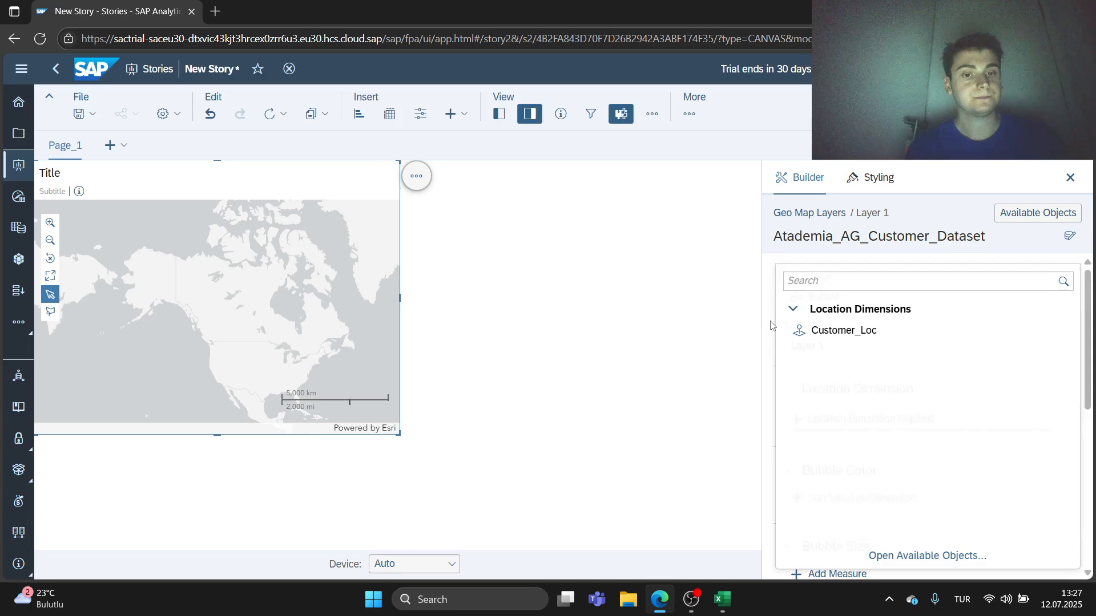
left_click(868, 418)
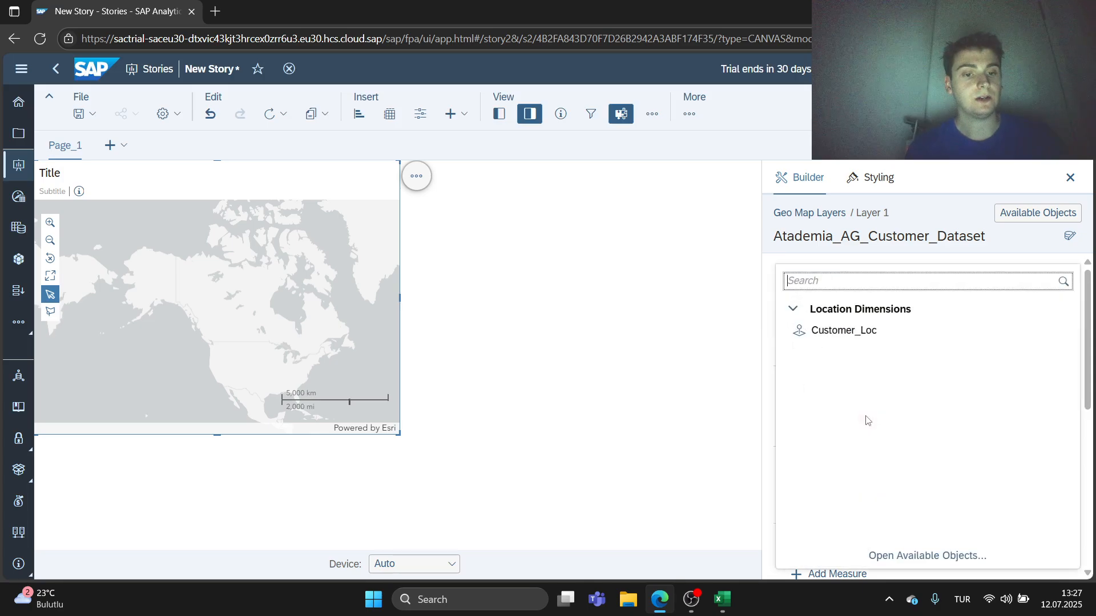
left_click(855, 334)
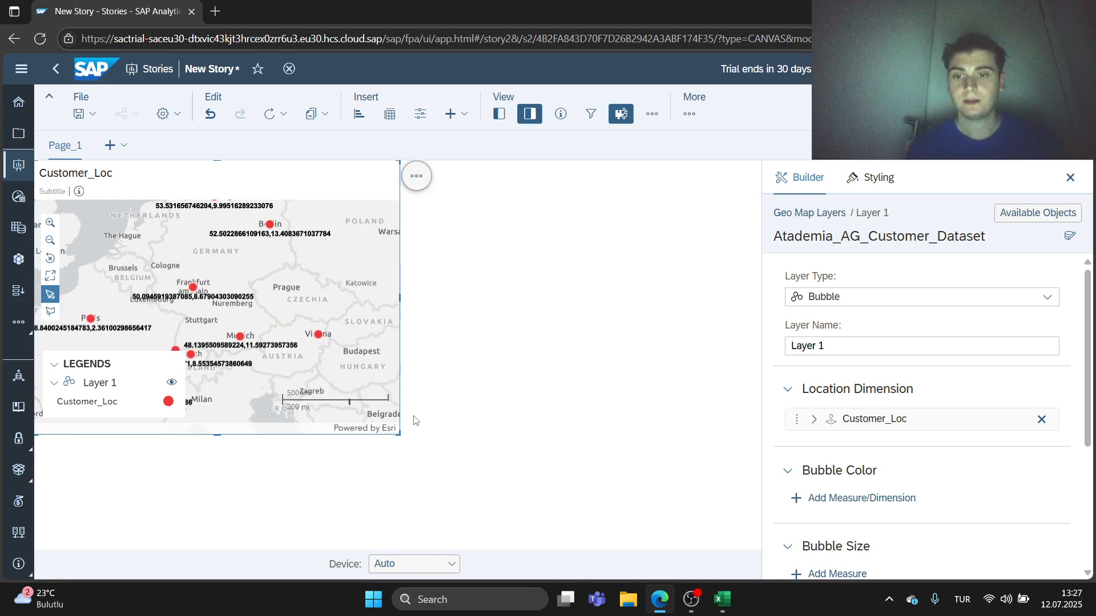
Enlarge the geo map to cover most of the visible canvas and adjust the map position over Europe.
left_click_drag(399, 433, 682, 534)
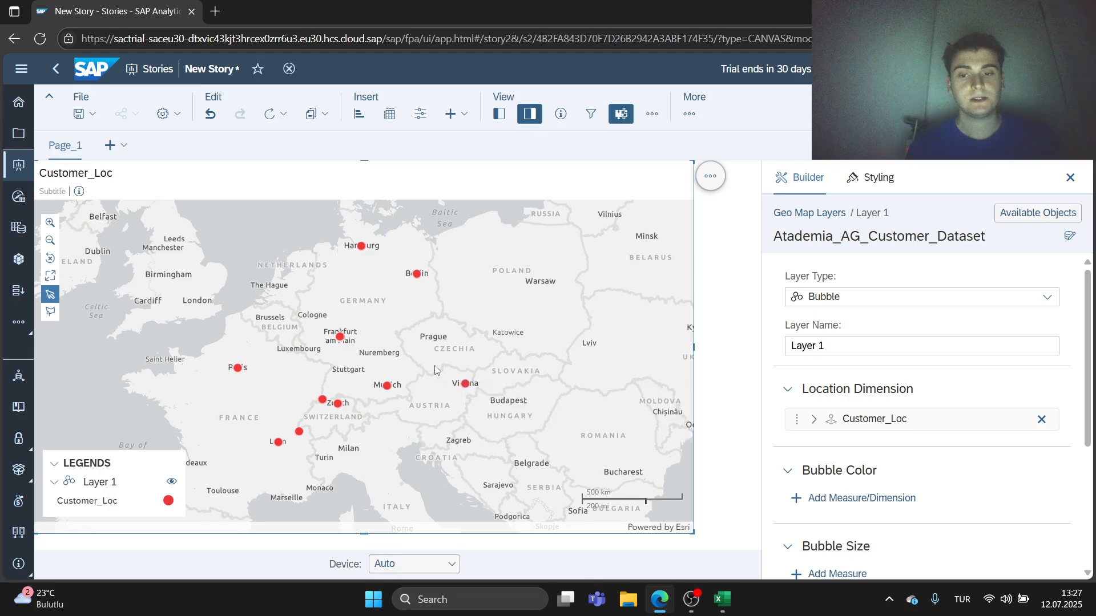
left_click_drag(417, 351, 526, 292)
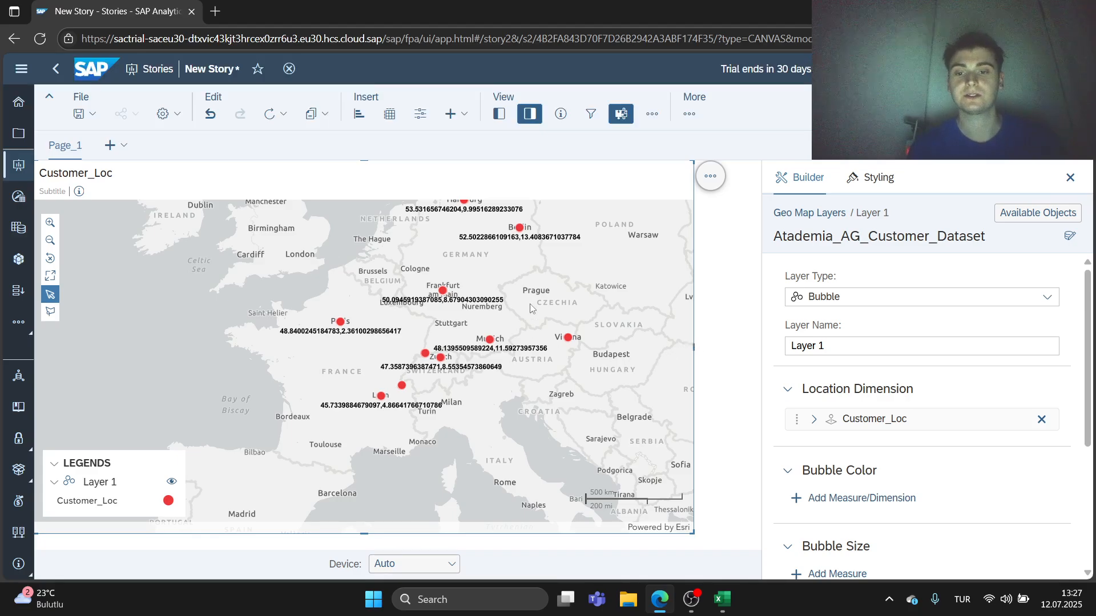
Examine the Customer_Loc bubbles across Europe on the geo map and the settings available for its bubble layer.
scroll(337, 327, "up", 1)
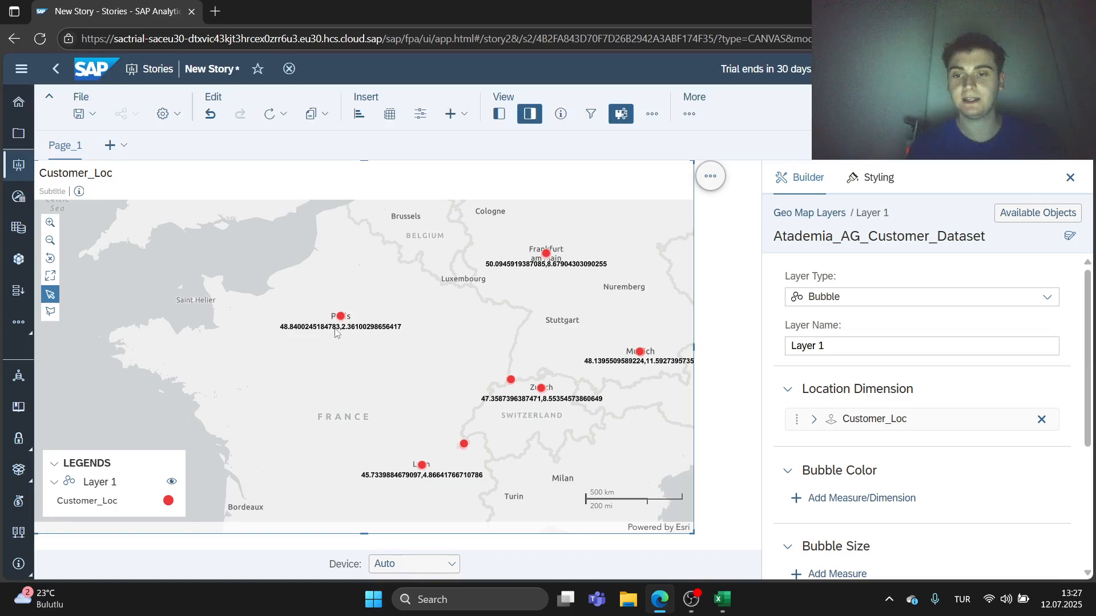
scroll(370, 327, "down", 1)
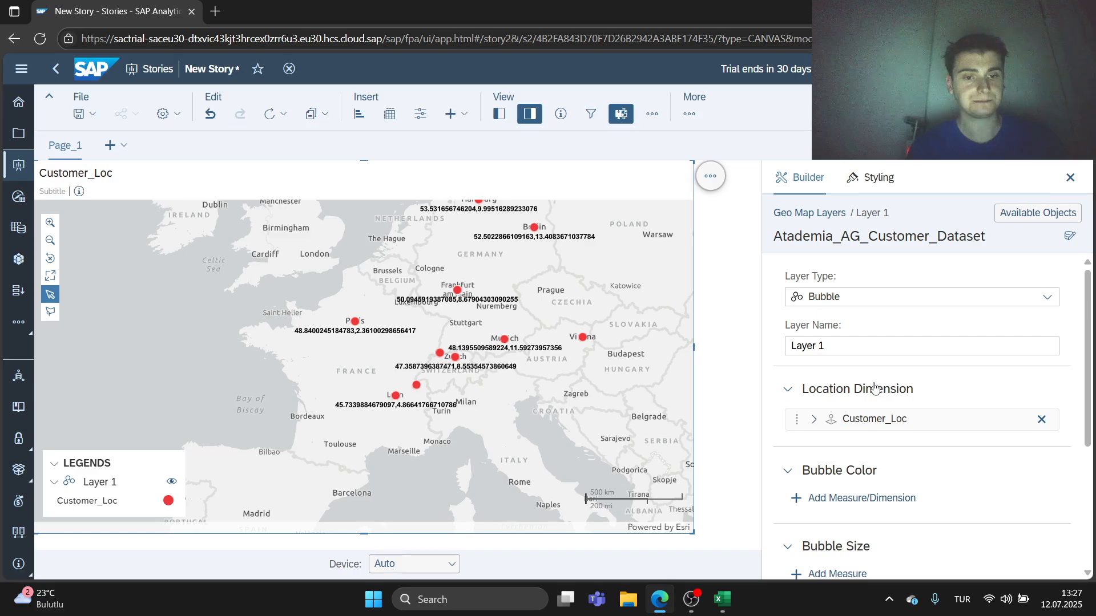
scroll(875, 388, "down", 1)
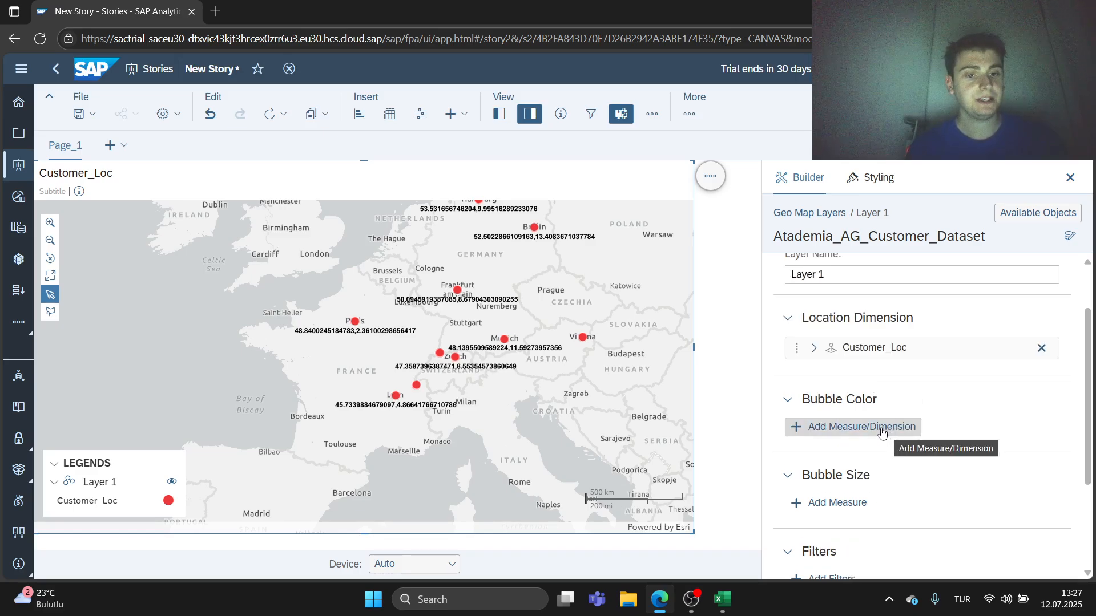
scroll(874, 432, "down", 1)
scroll(866, 424, "up", 2)
scroll(866, 423, "down", 1)
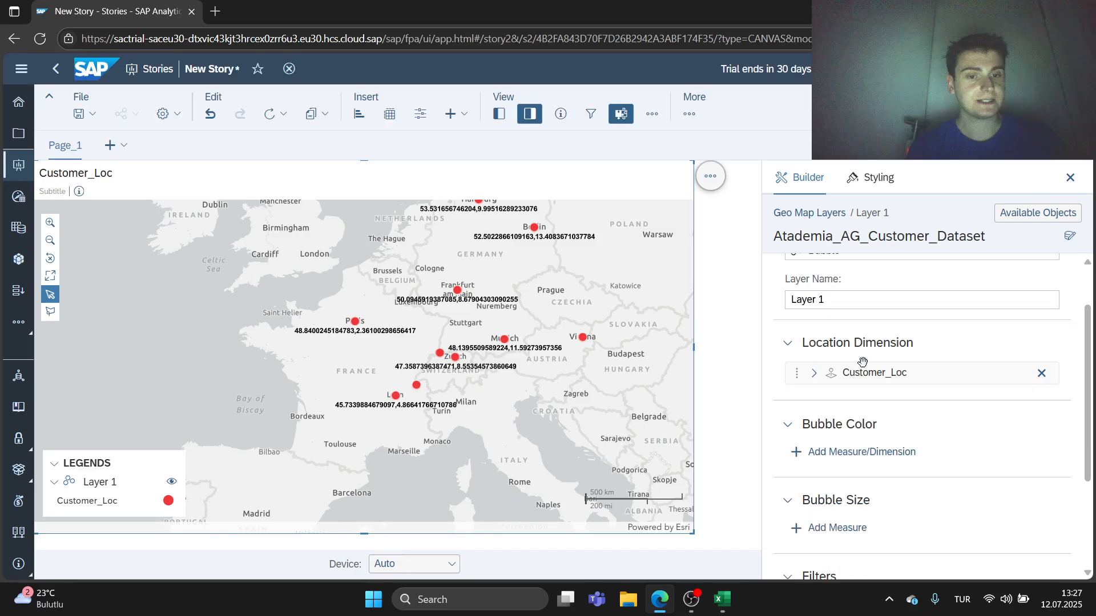
scroll(861, 361, "up", 1)
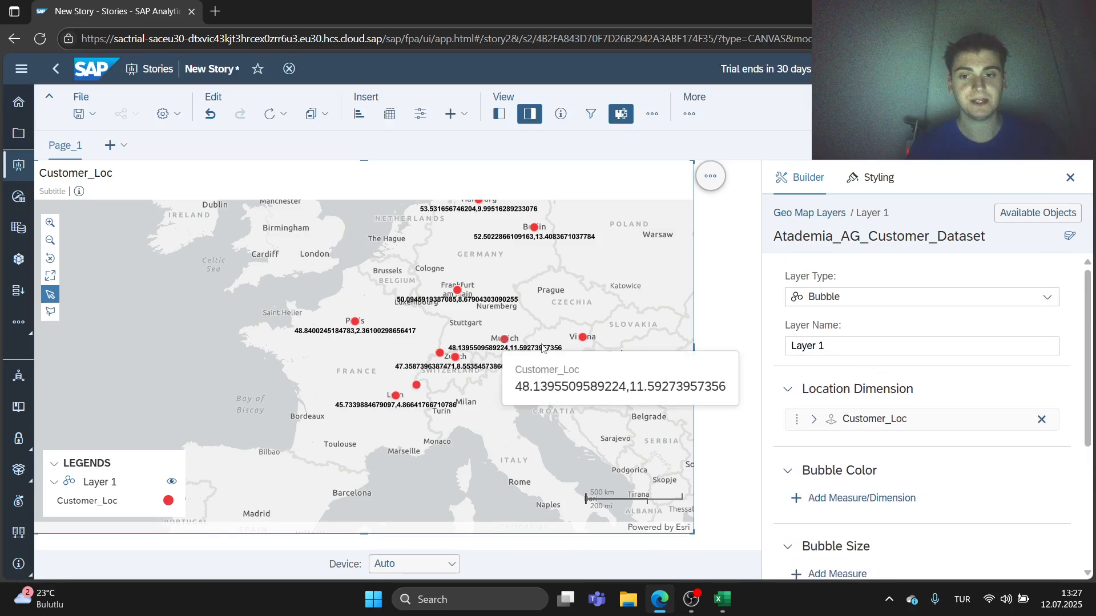
mouse_move(514, 353)
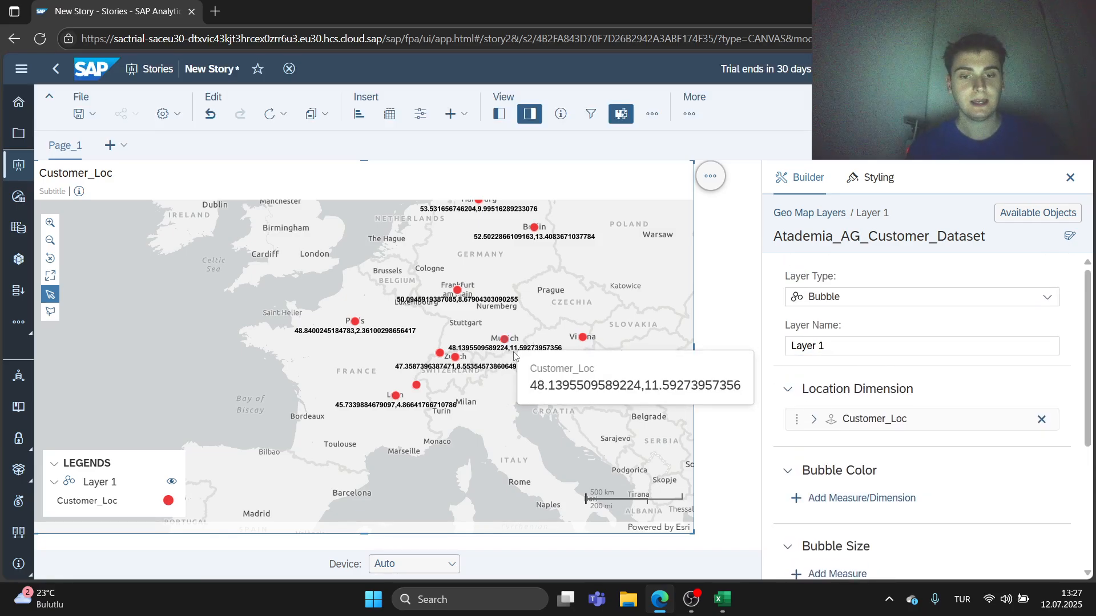
scroll(850, 429, "down", 1)
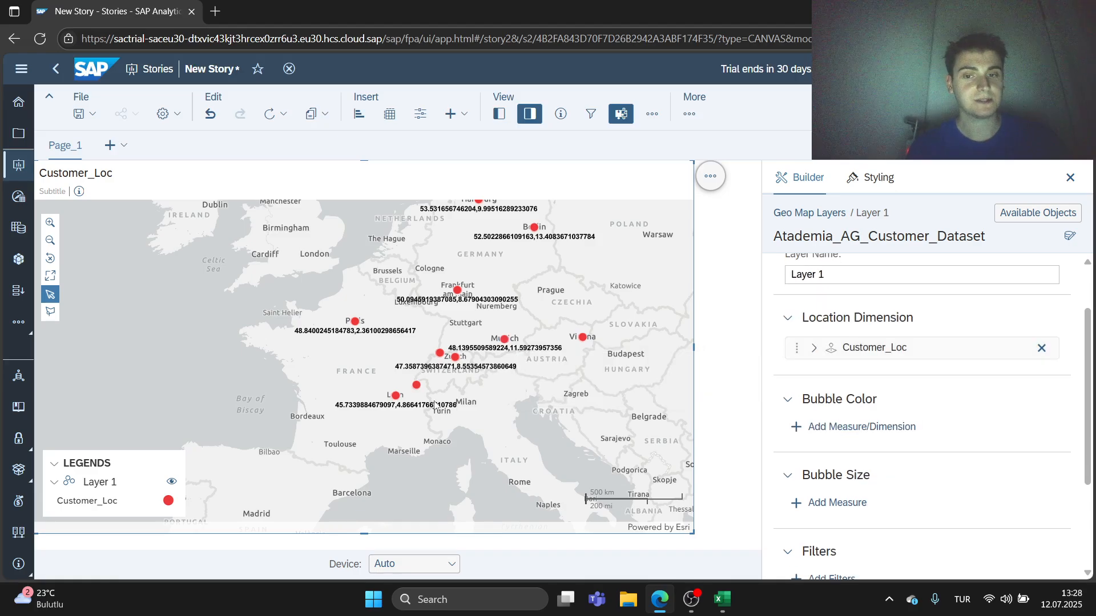
scroll(456, 370, "up", 1)
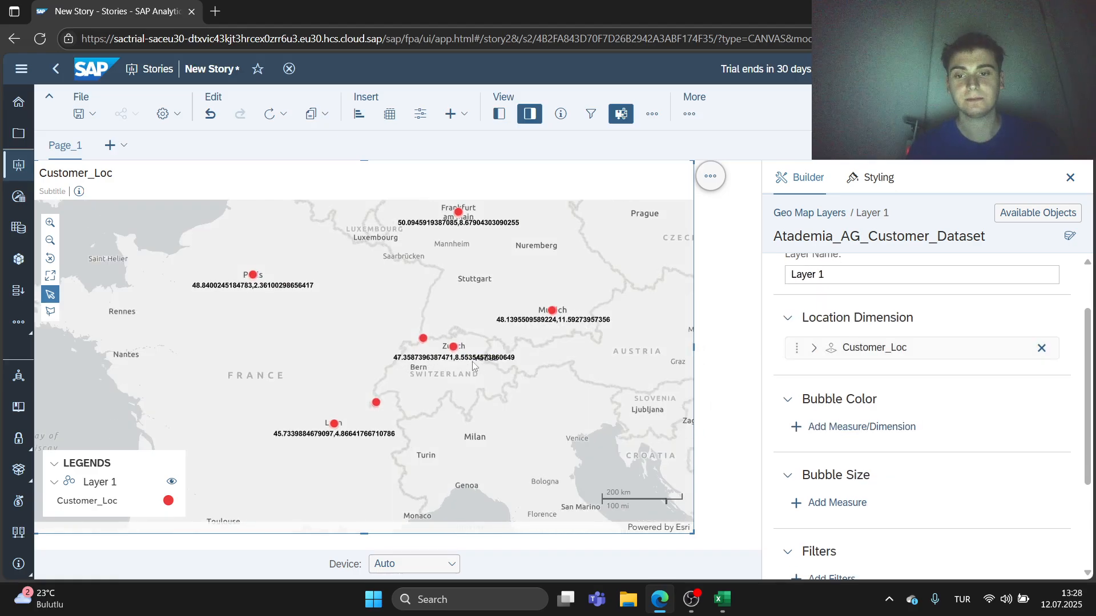
scroll(492, 368, "down", 1)
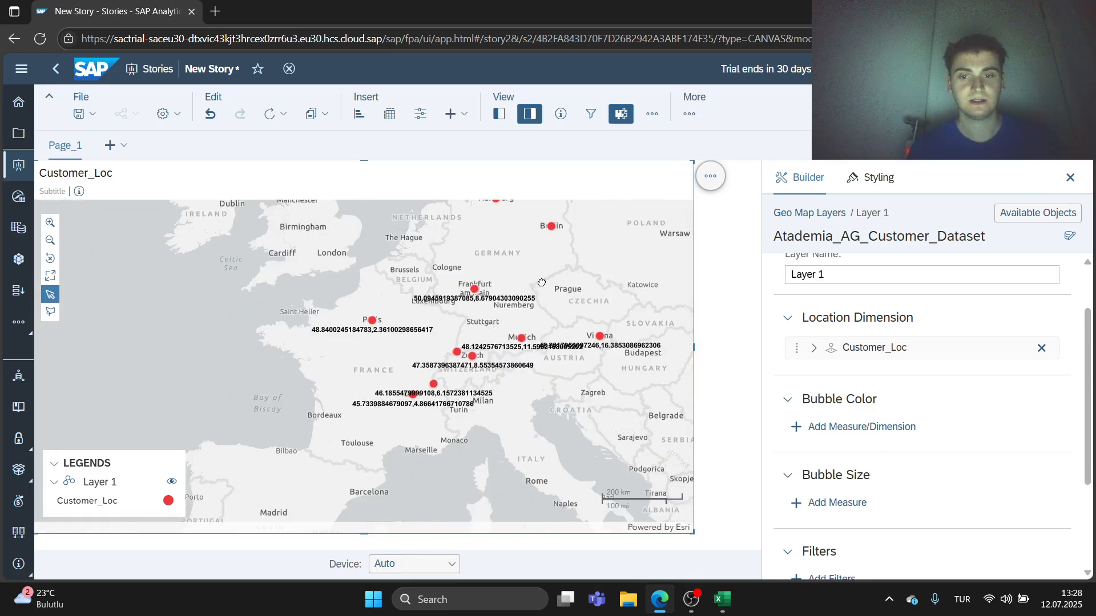
left_click_drag(542, 283, 519, 324)
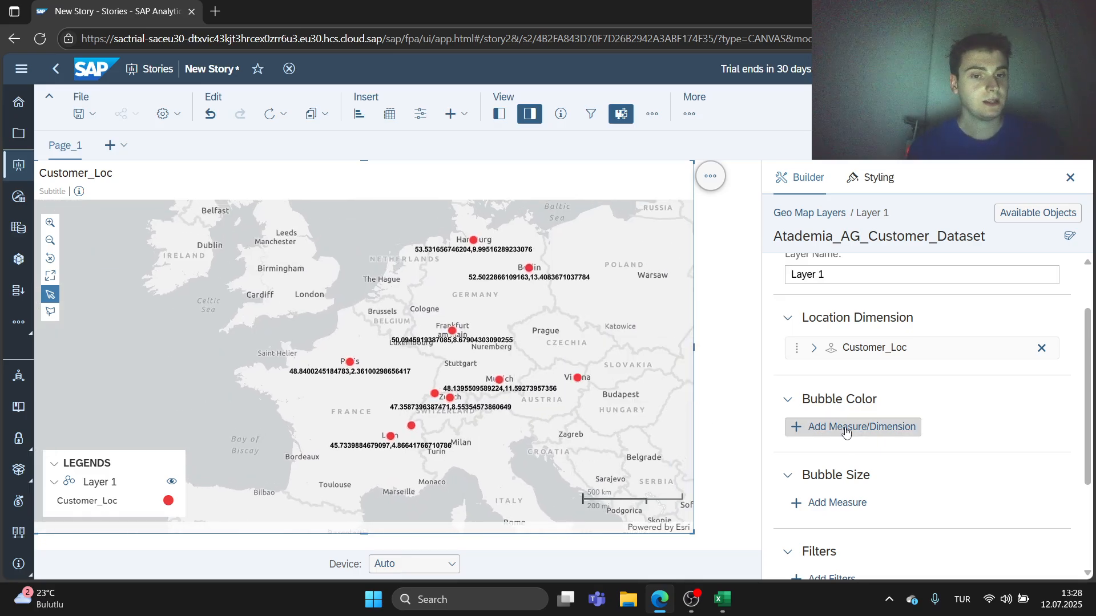
Review the fields available for filtering the bubble layer and the measures available for its bubble size.
scroll(849, 468, "down", 3)
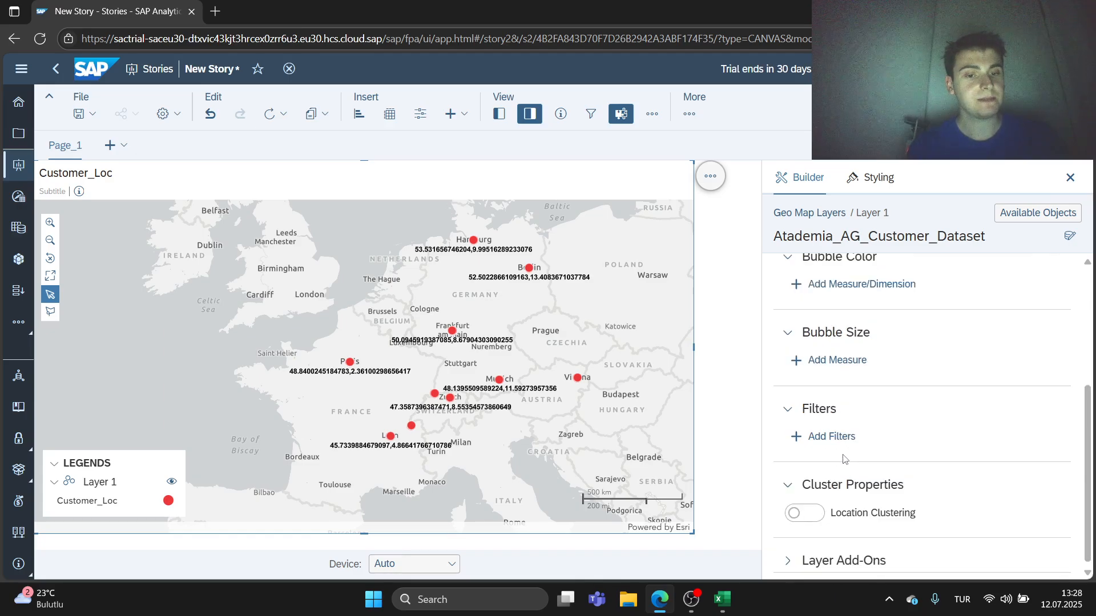
left_click(833, 438)
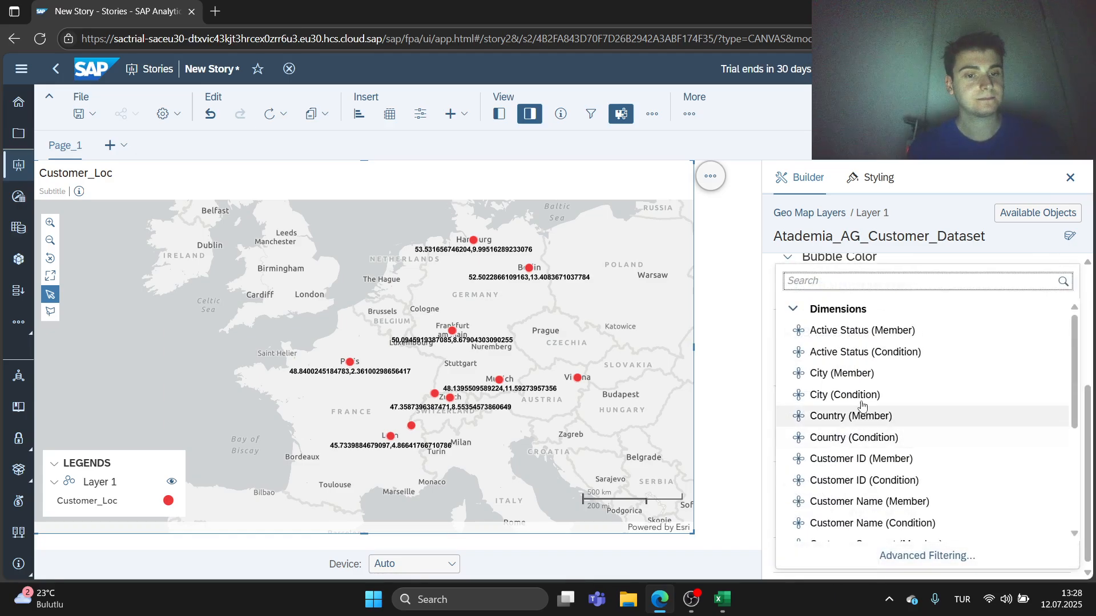
scroll(850, 366, "down", 2)
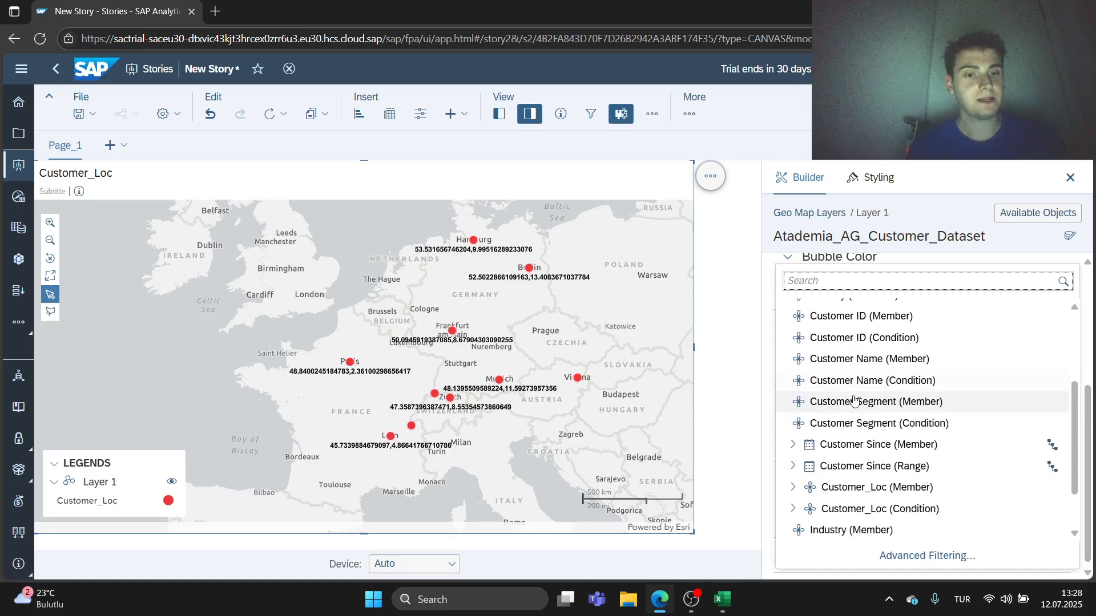
scroll(860, 418, "down", 2)
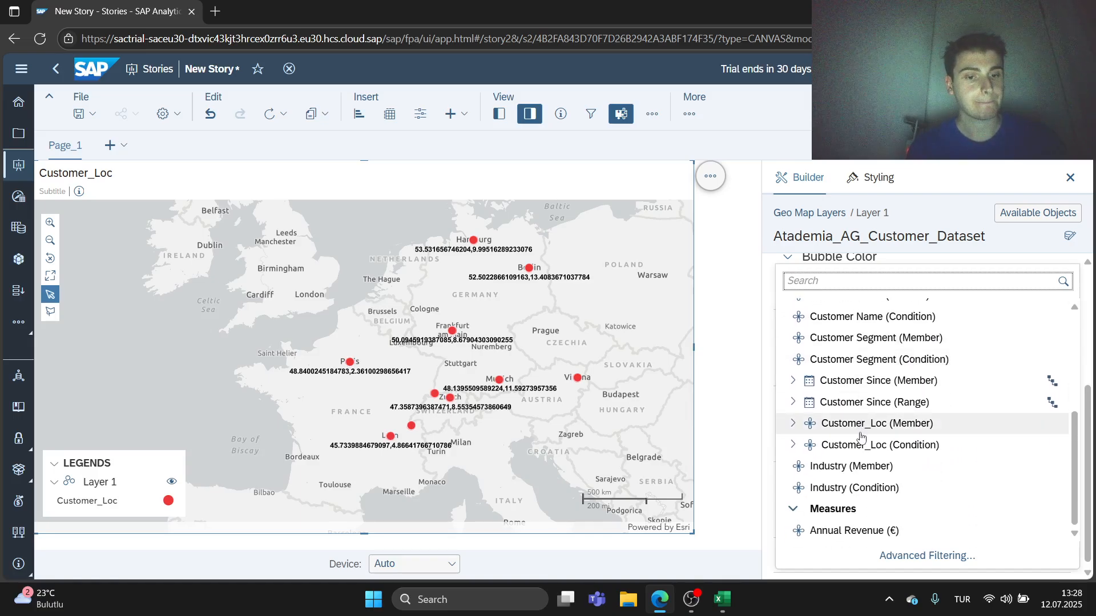
scroll(861, 437, "up", 2)
scroll(860, 438, "up", 2)
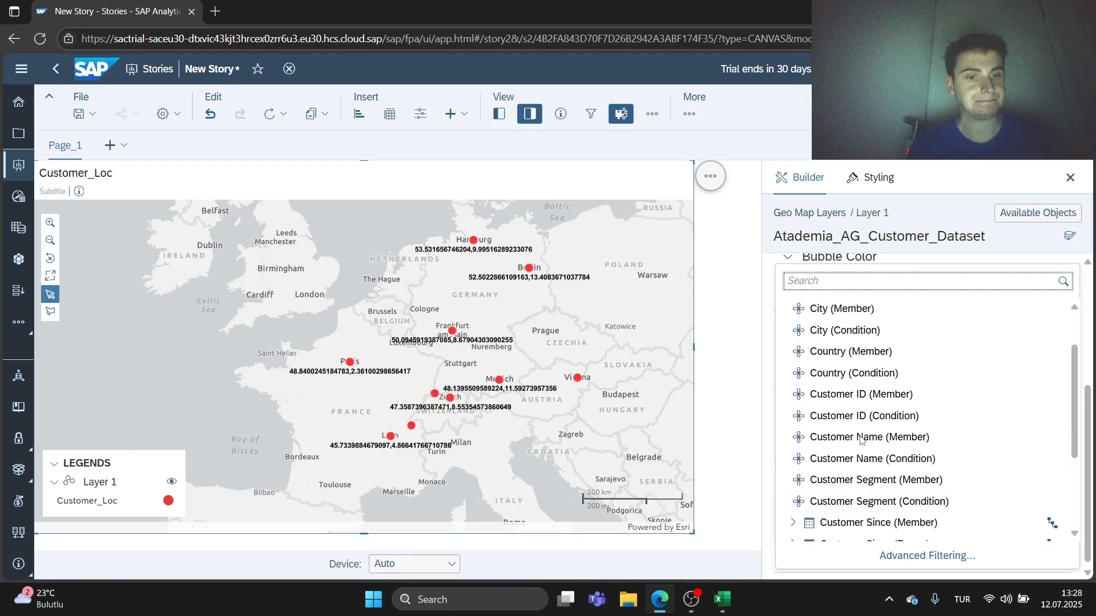
scroll(861, 438, "up", 2)
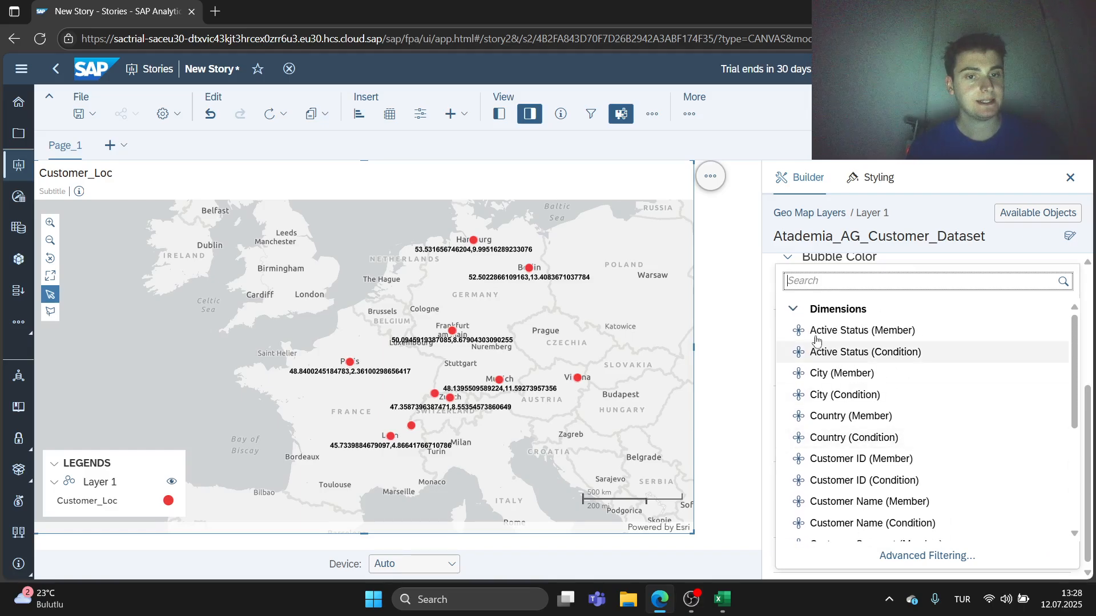
key("Escape")
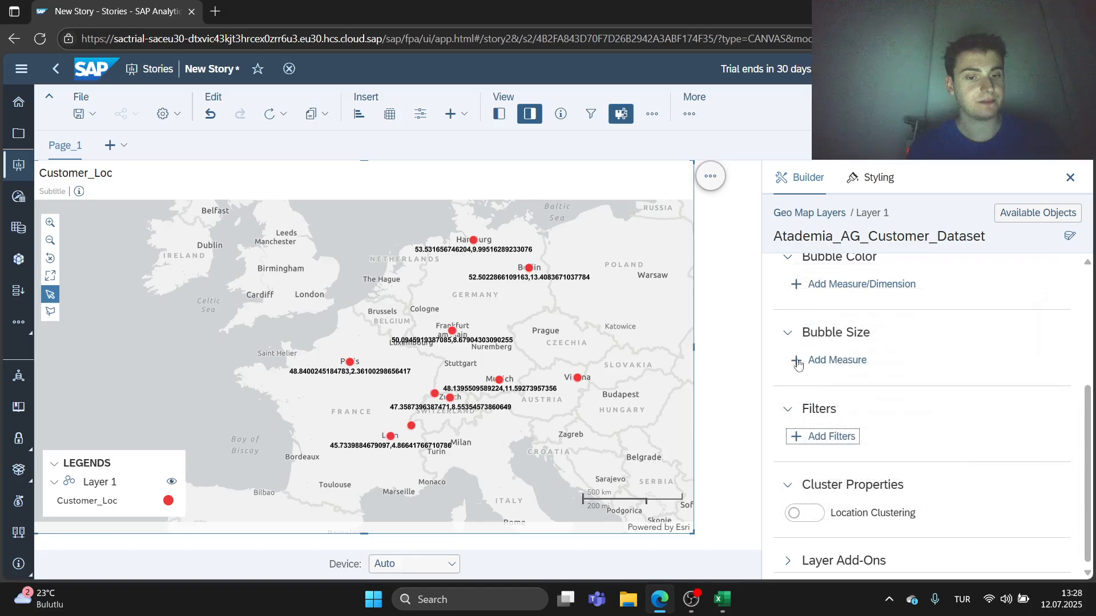
left_click(849, 364)
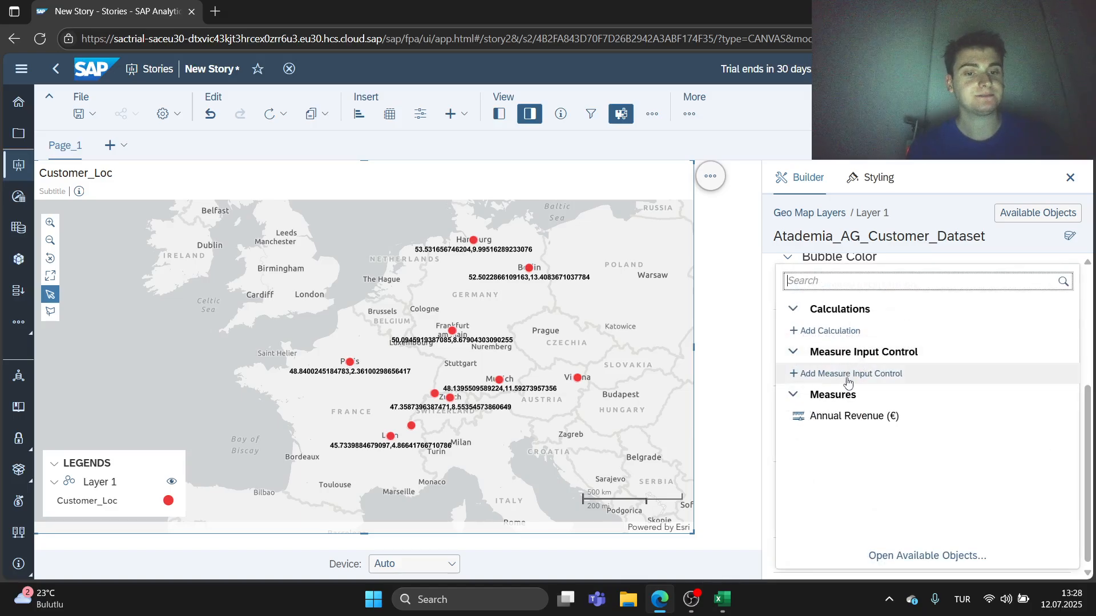
left_click(771, 397)
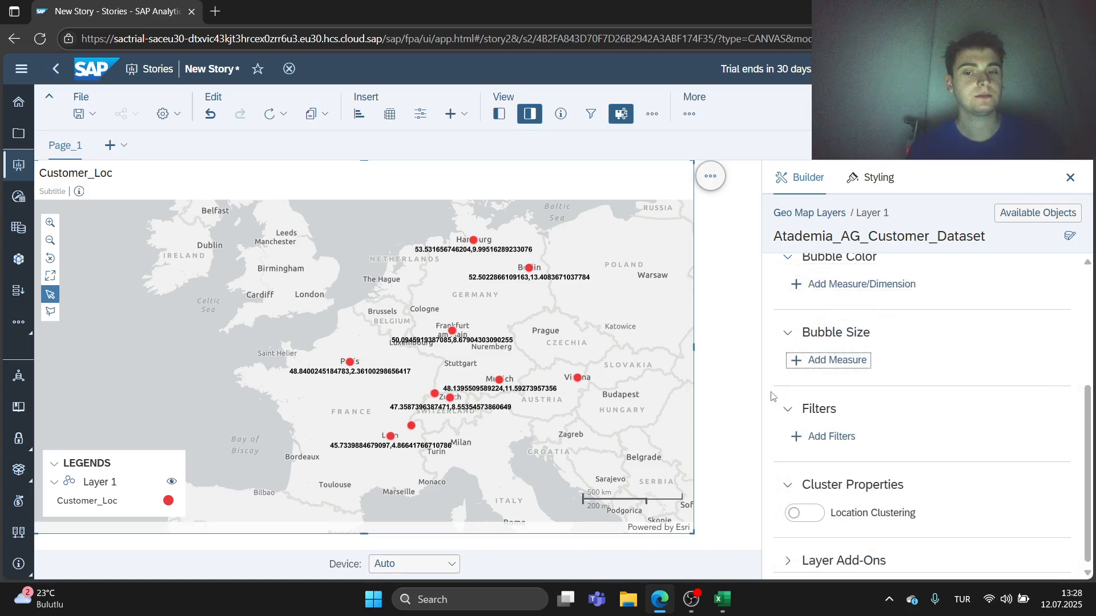
Assign the Annual Revenue (€) measure to the bubble color of Layer 1 on the geo map.
scroll(874, 398, "up", 5)
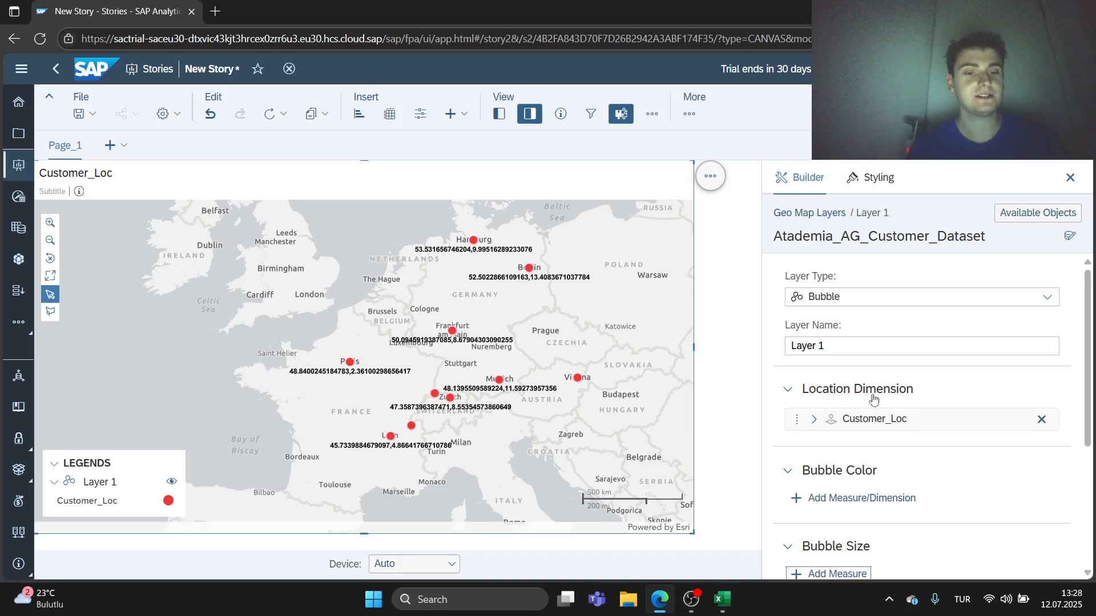
scroll(873, 399, "down", 2)
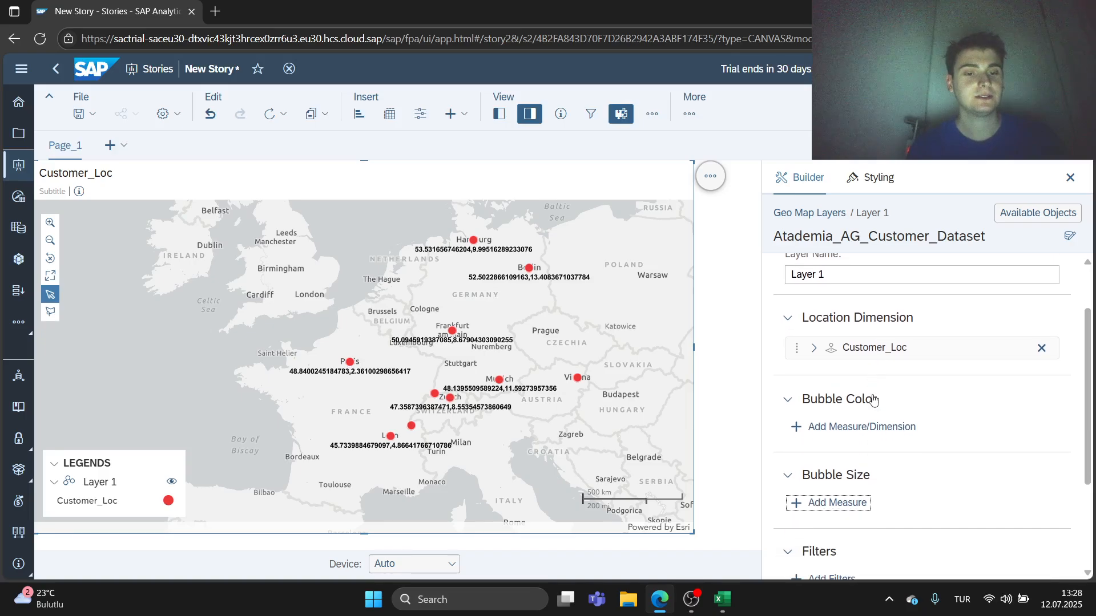
left_click(875, 429)
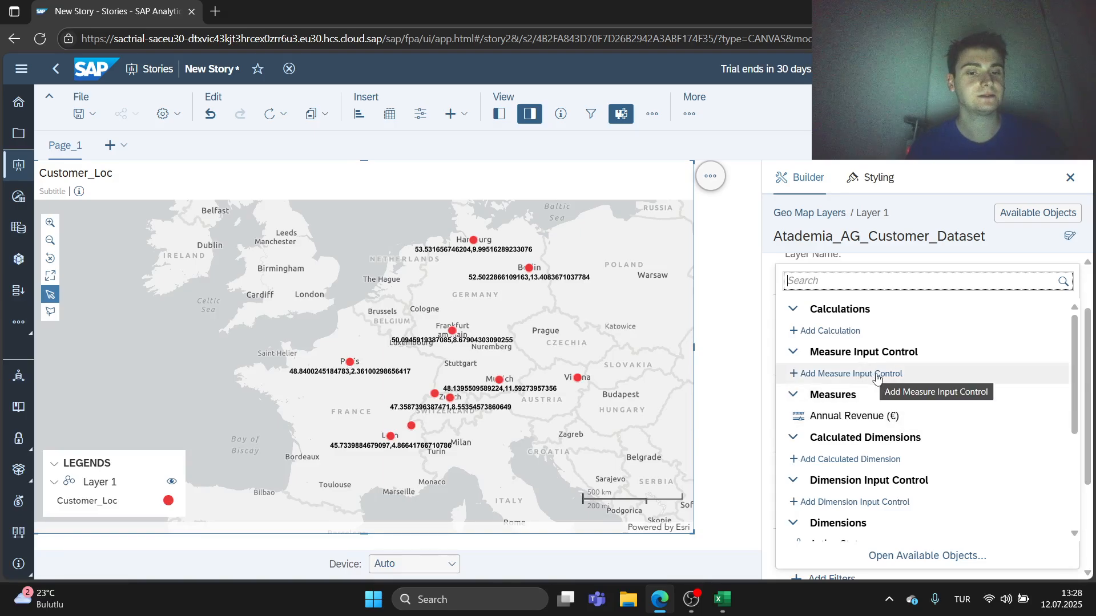
left_click(879, 423)
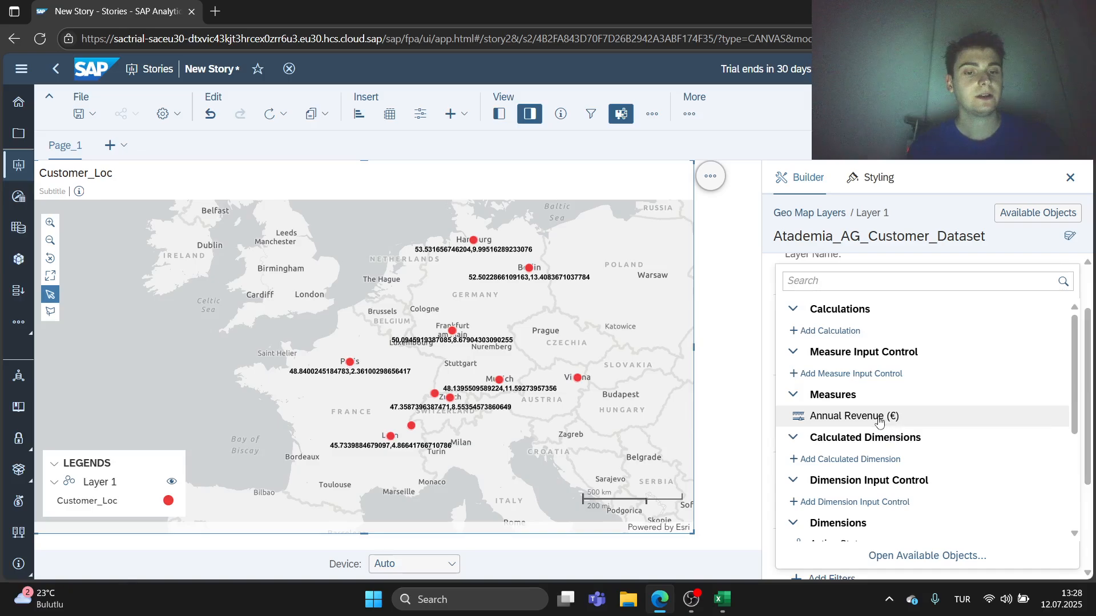
Set Annual Revenue (€) as the bubble color measure for Layer 1 of the geo map.
left_click(879, 421)
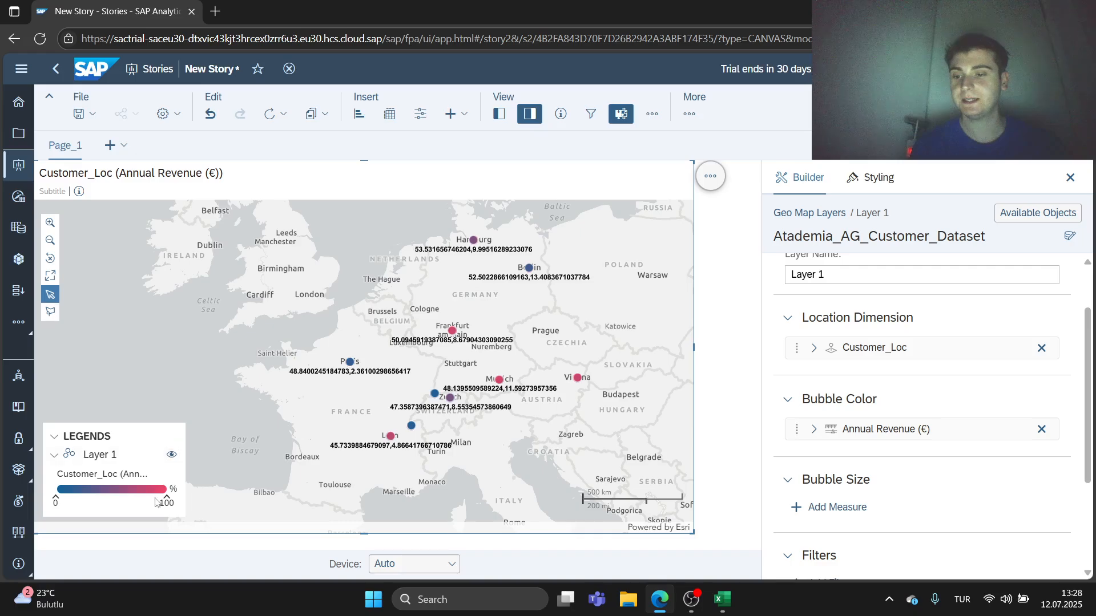
scroll(846, 412, "down", 3)
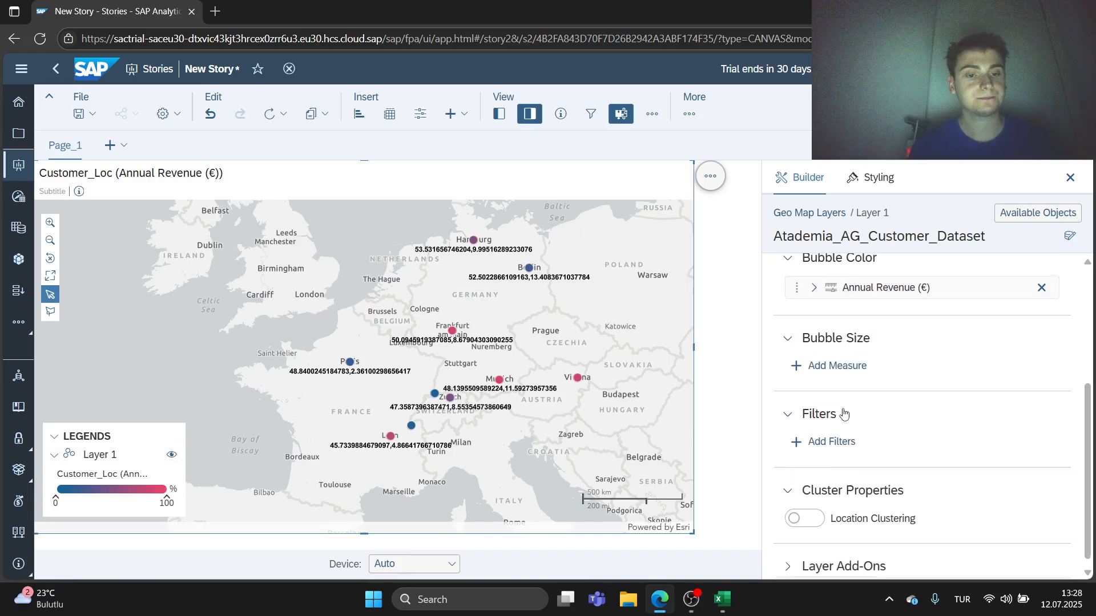
scroll(811, 434, "up", 2)
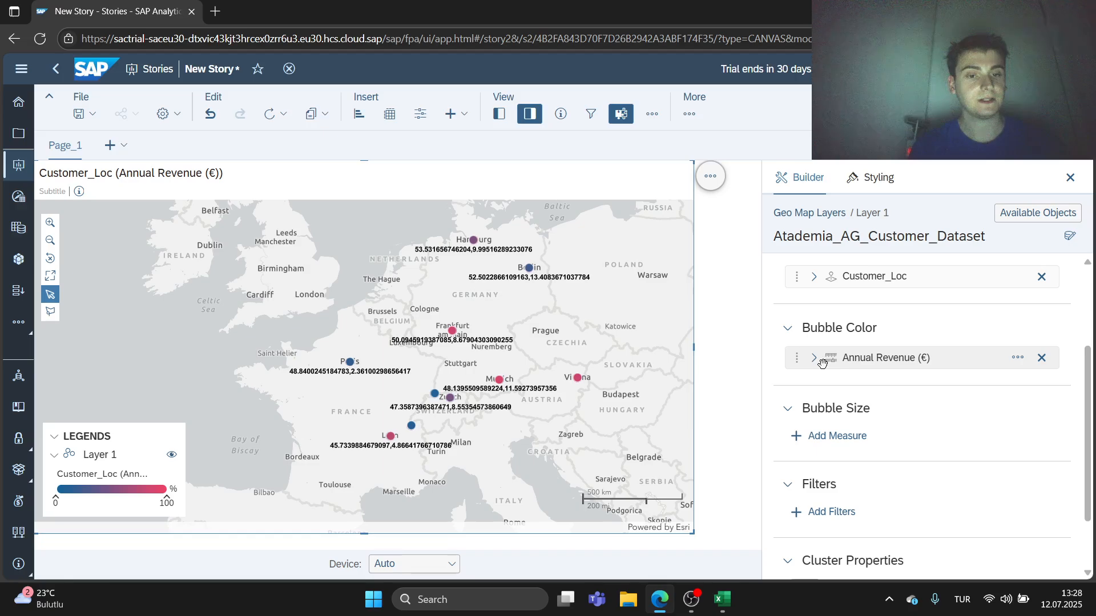
left_click(1017, 358)
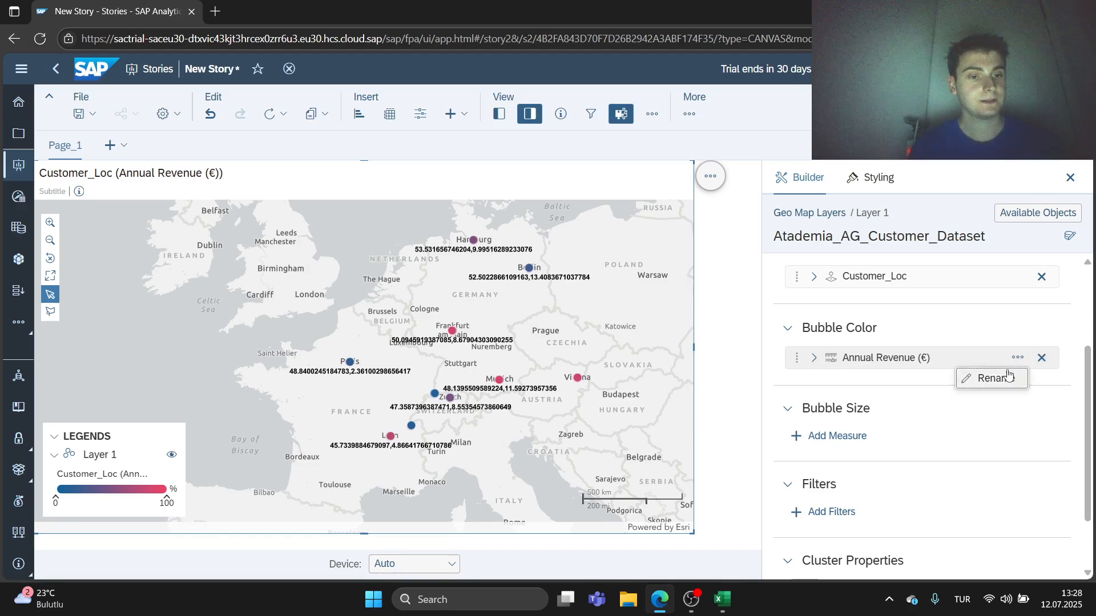
left_click(797, 359)
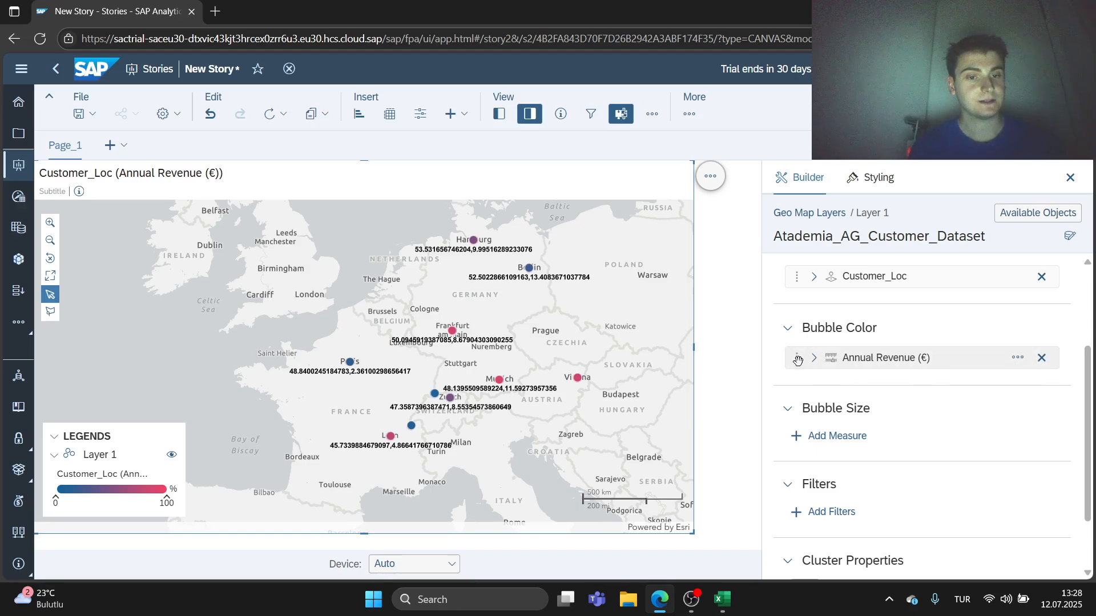
left_click(906, 361)
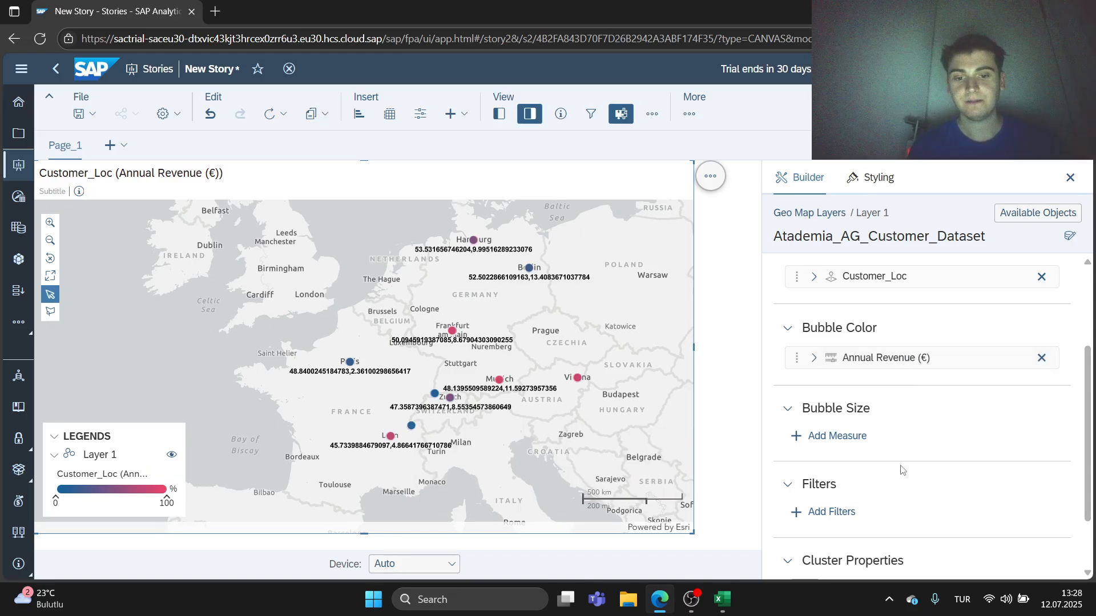
Examine the revenue-colored customer bubbles across Europe, including the location details for Frankfurt and Paris.
scroll(520, 434, "up", 1)
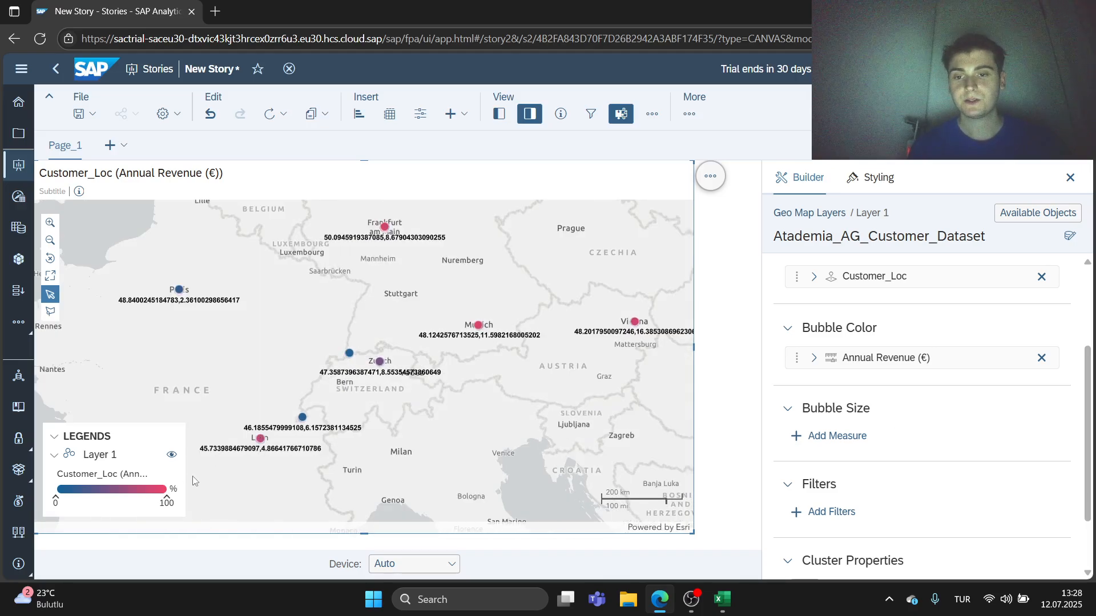
scroll(301, 388, "down", 1)
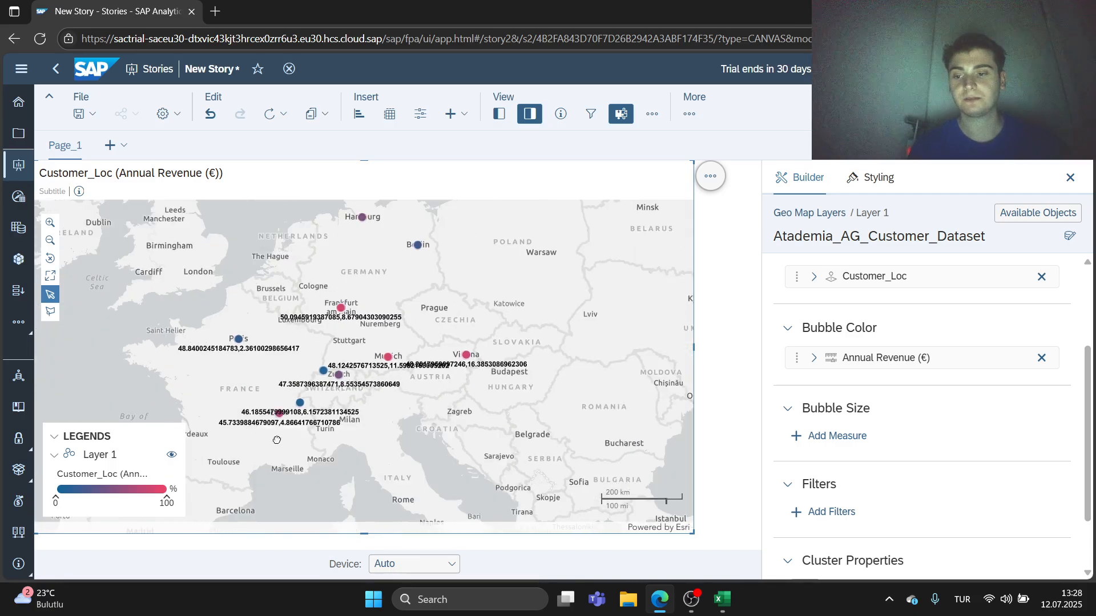
left_click_drag(415, 420, 434, 434)
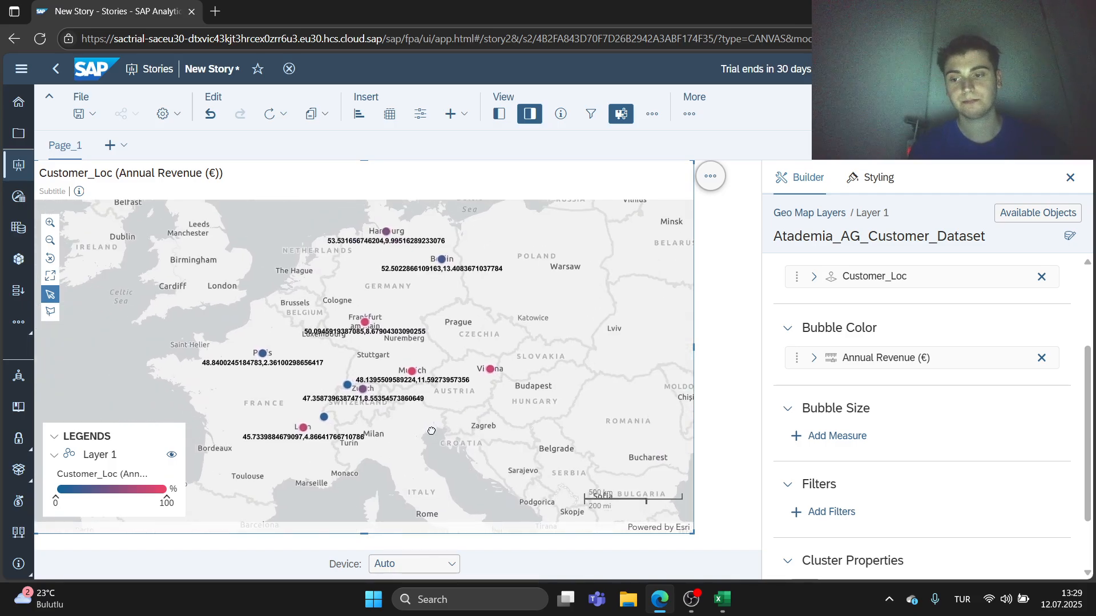
left_click_drag(256, 410, 387, 431)
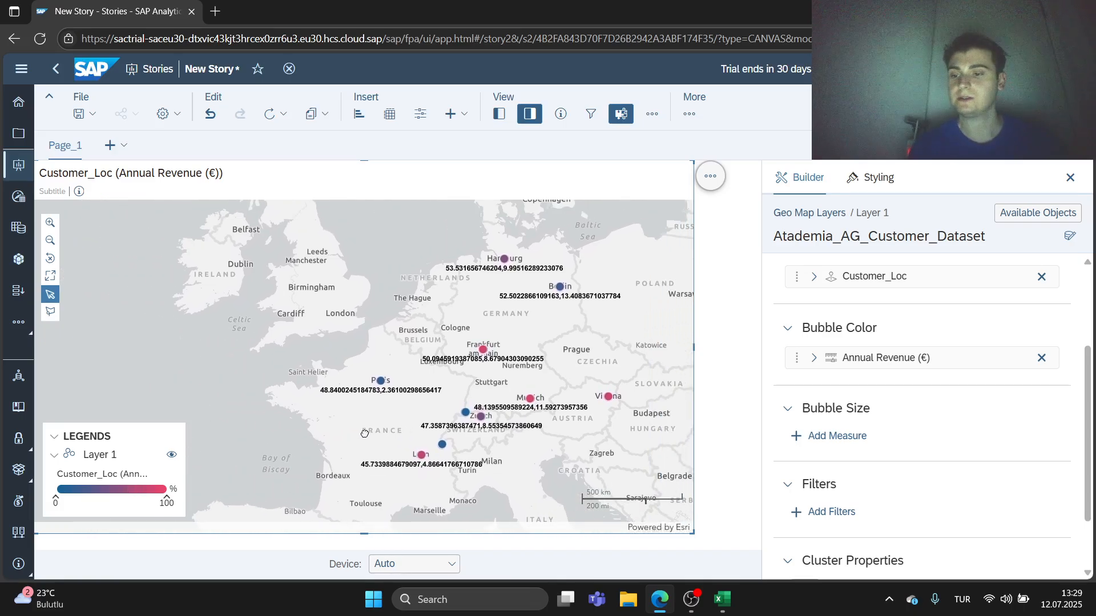
mouse_move(382, 386)
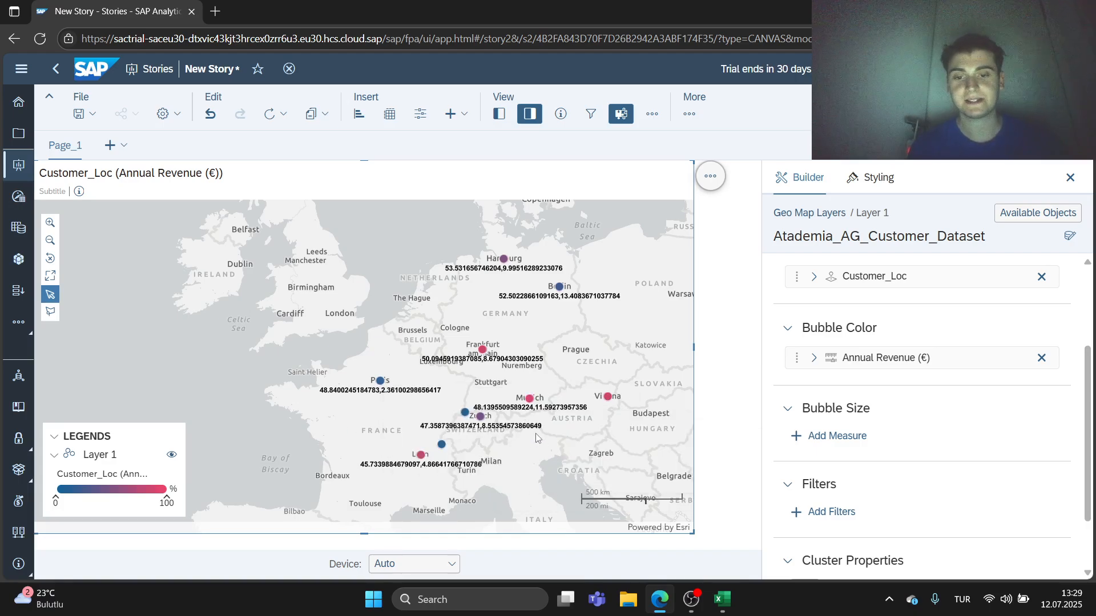
scroll(535, 438, "up", 2)
left_click_drag(575, 373, 464, 417)
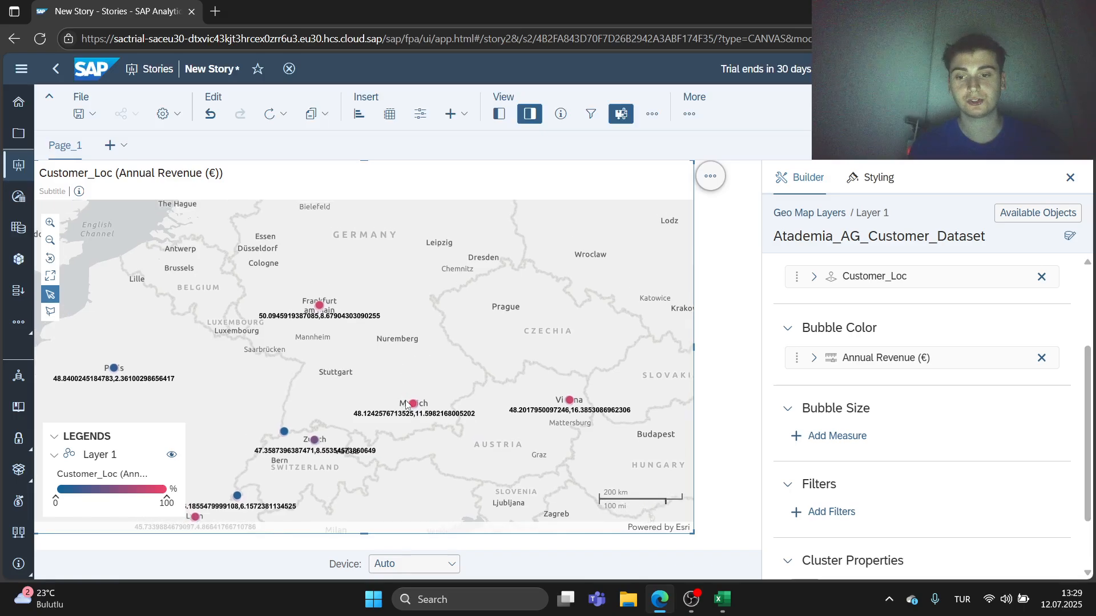
left_click_drag(364, 383, 509, 440)
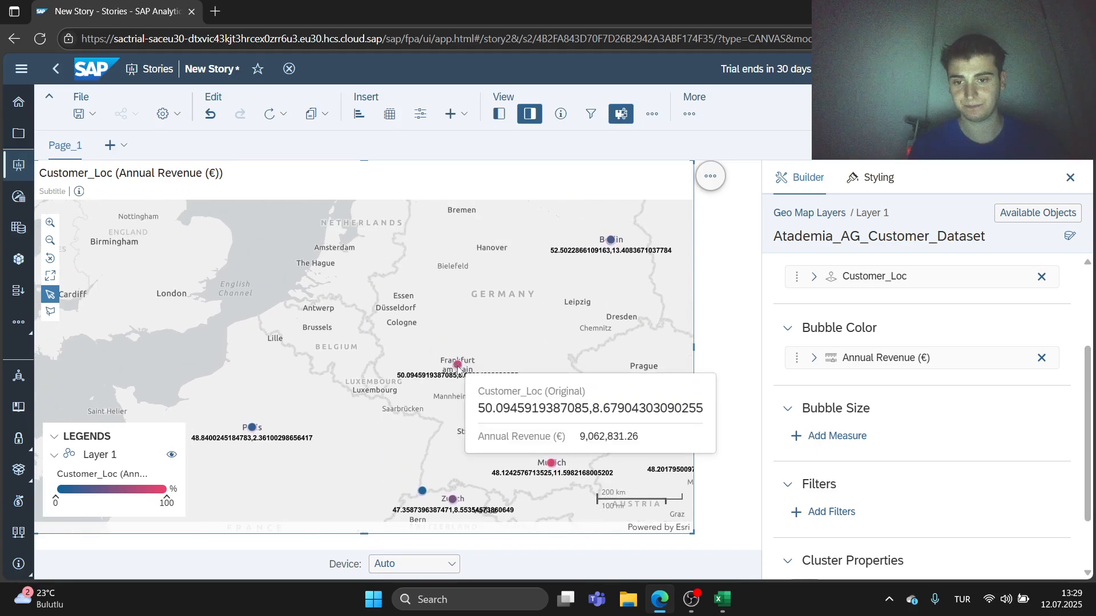
scroll(461, 385, "up", 1)
scroll(462, 388, "up", 2)
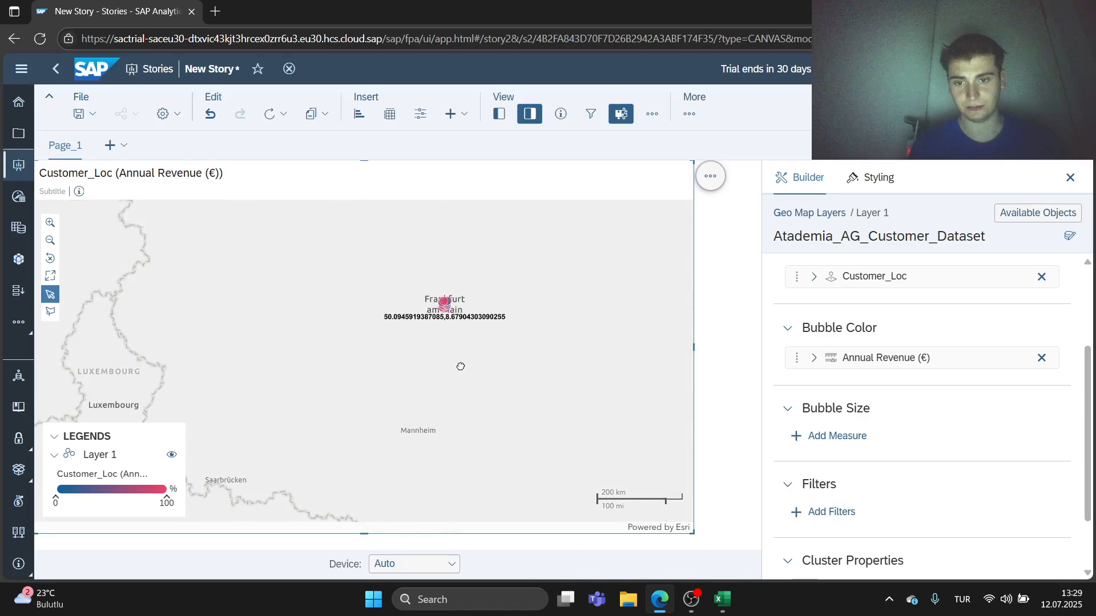
scroll(455, 365, "down", 3)
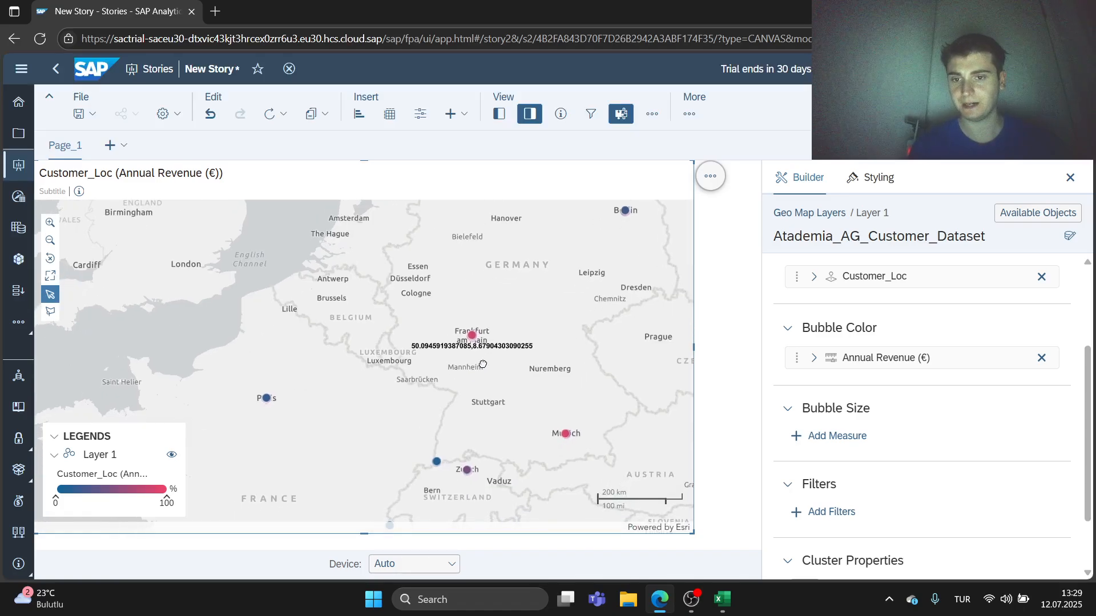
mouse_move(478, 341)
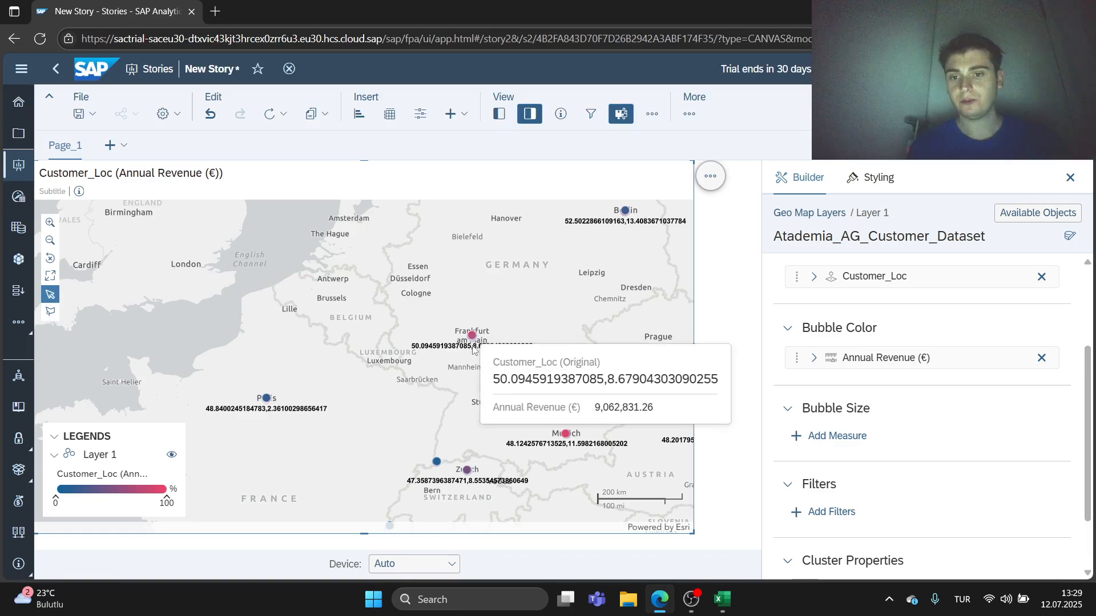
mouse_move(266, 400)
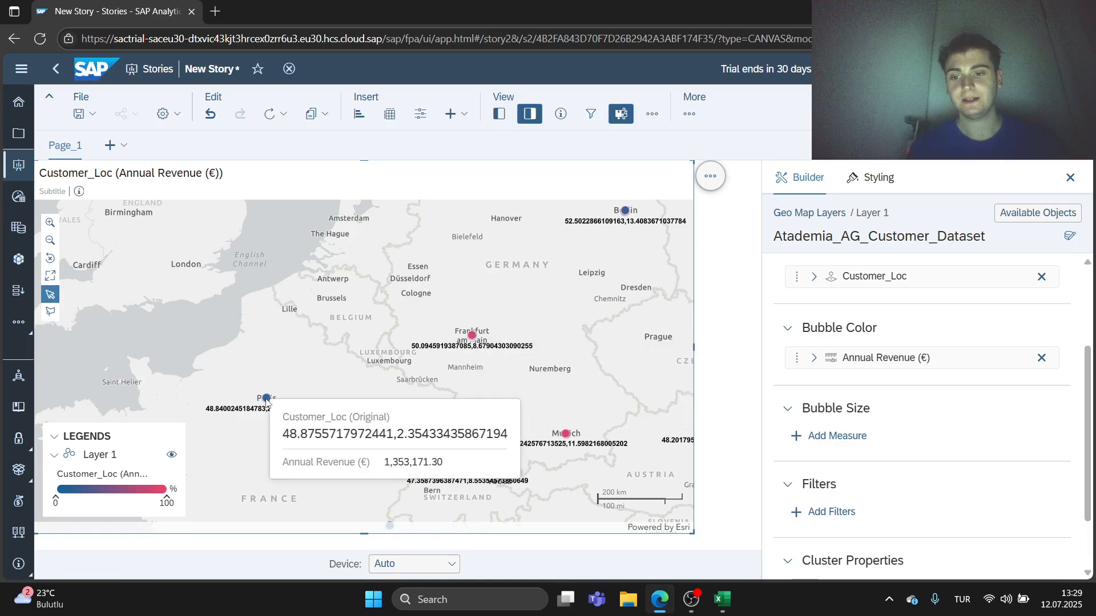
left_click_drag(313, 434, 450, 416)
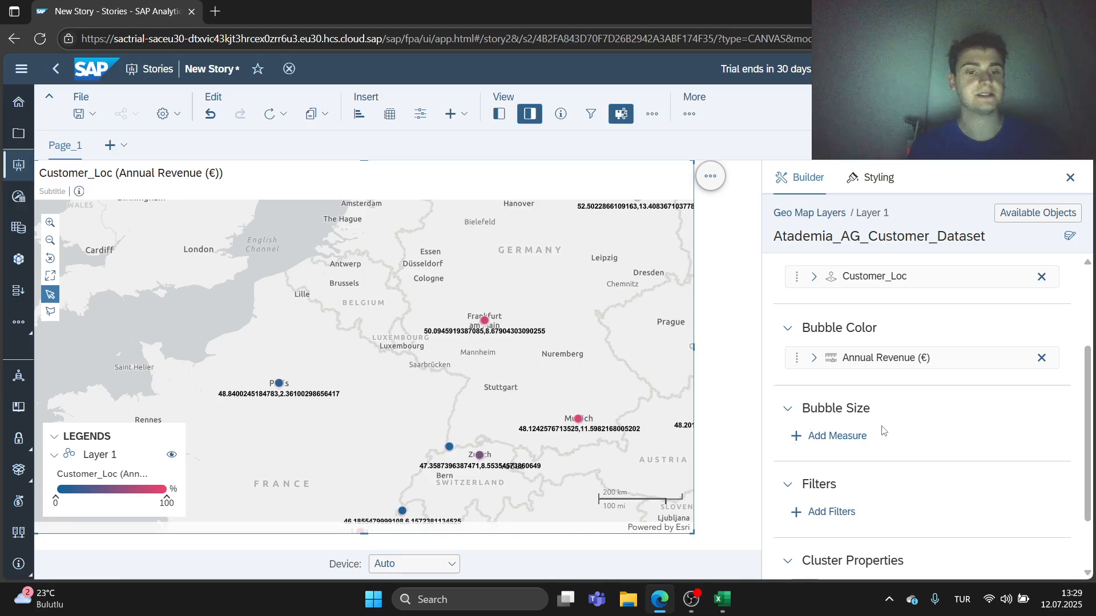
Review Layer 1's configuration sections and the dimensions available for filtering, without adding a filter.
scroll(889, 455, "down", 1)
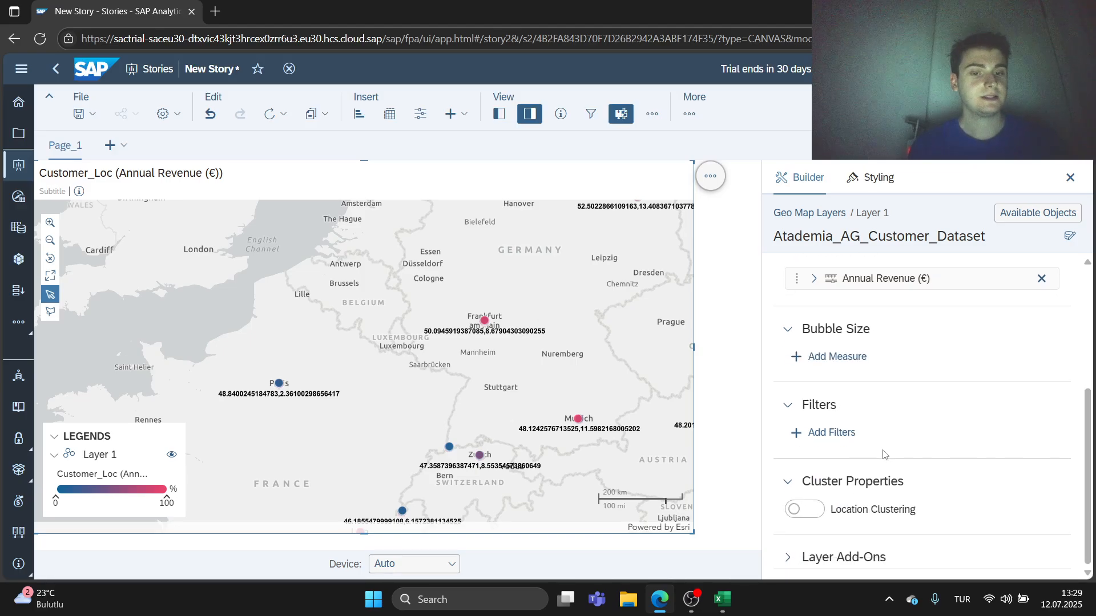
scroll(890, 454, "down", 1)
scroll(877, 478, "up", 3)
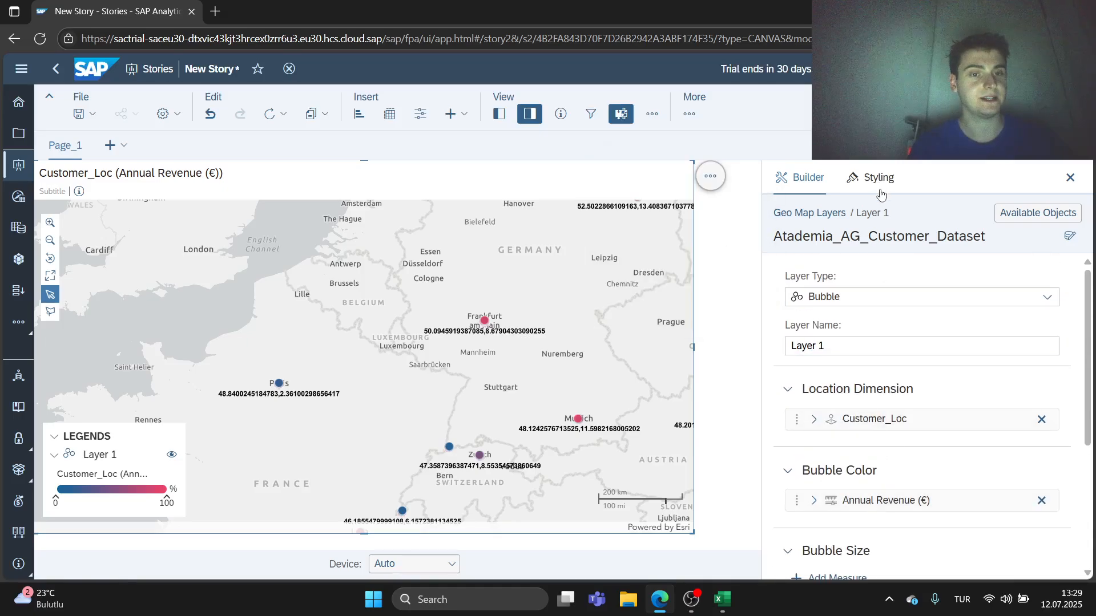
scroll(580, 391, "down", 5)
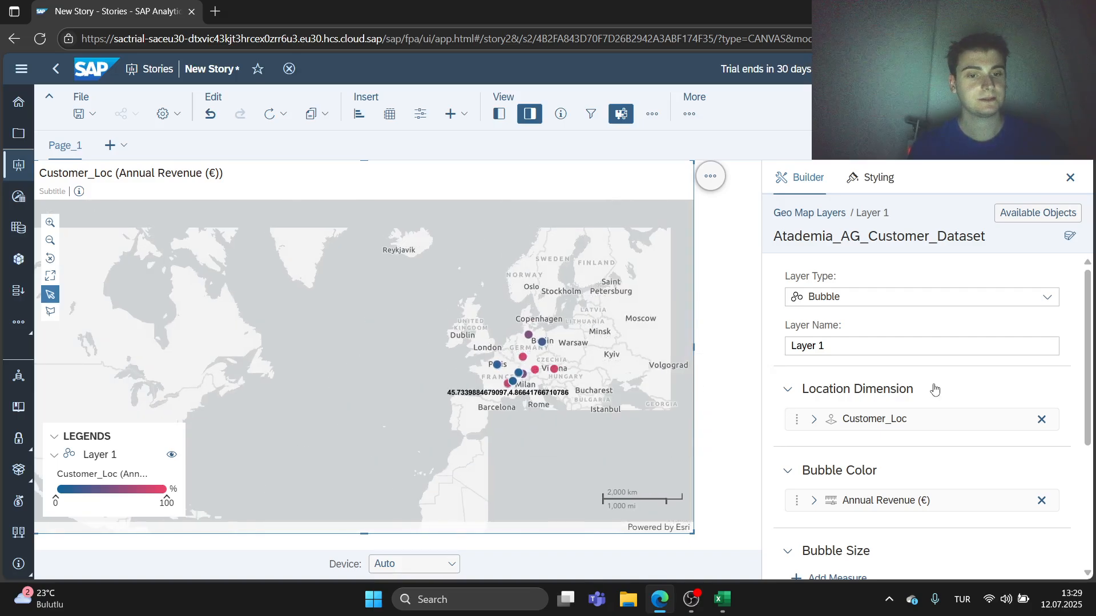
scroll(903, 397, "down", 3)
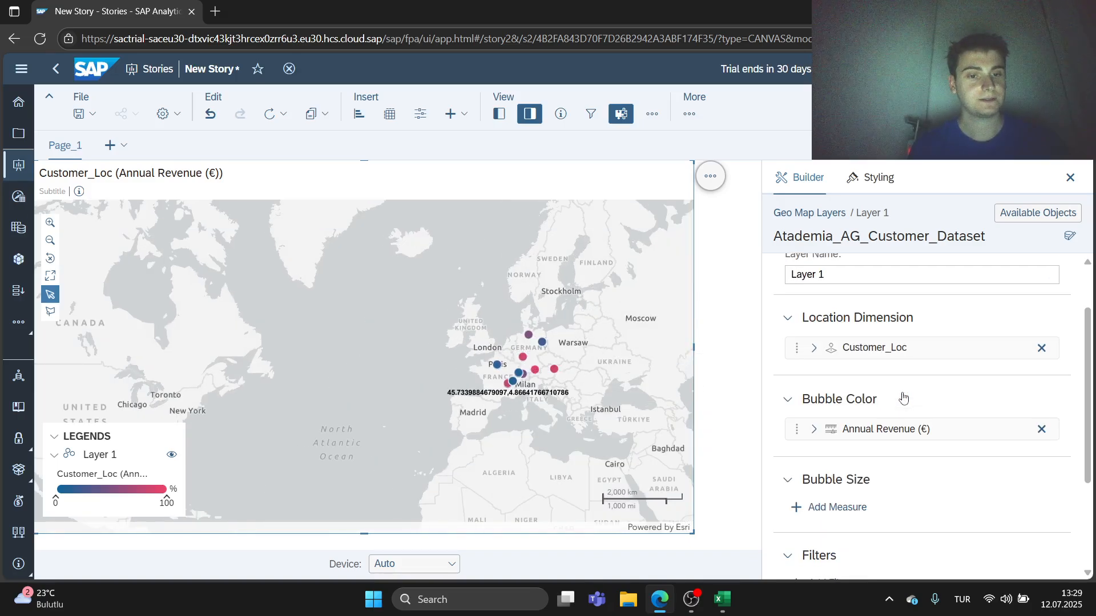
scroll(859, 392, "down", 2)
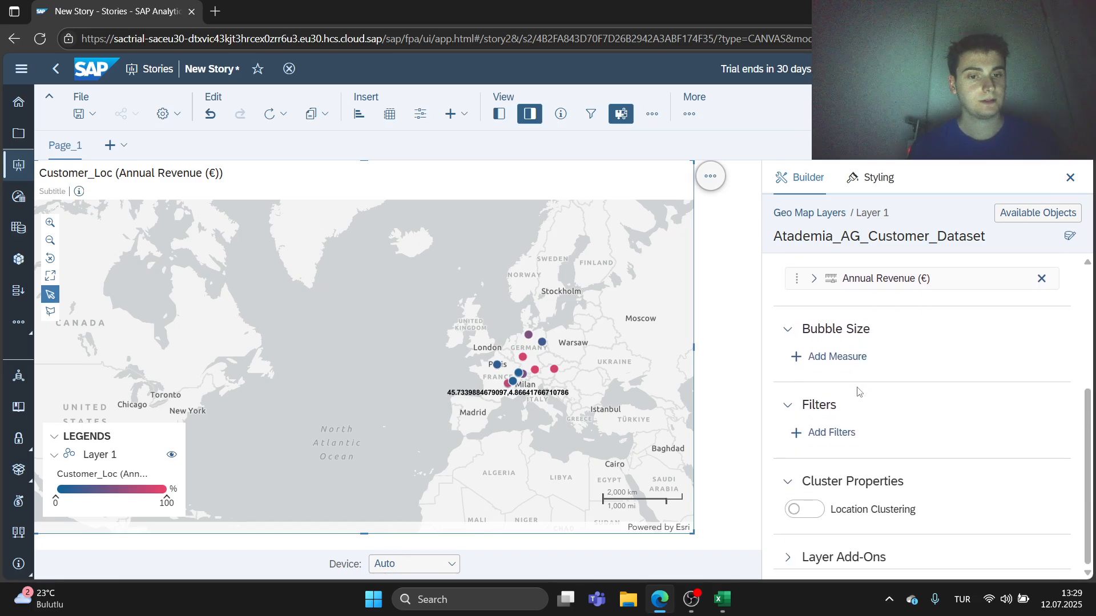
left_click(843, 436)
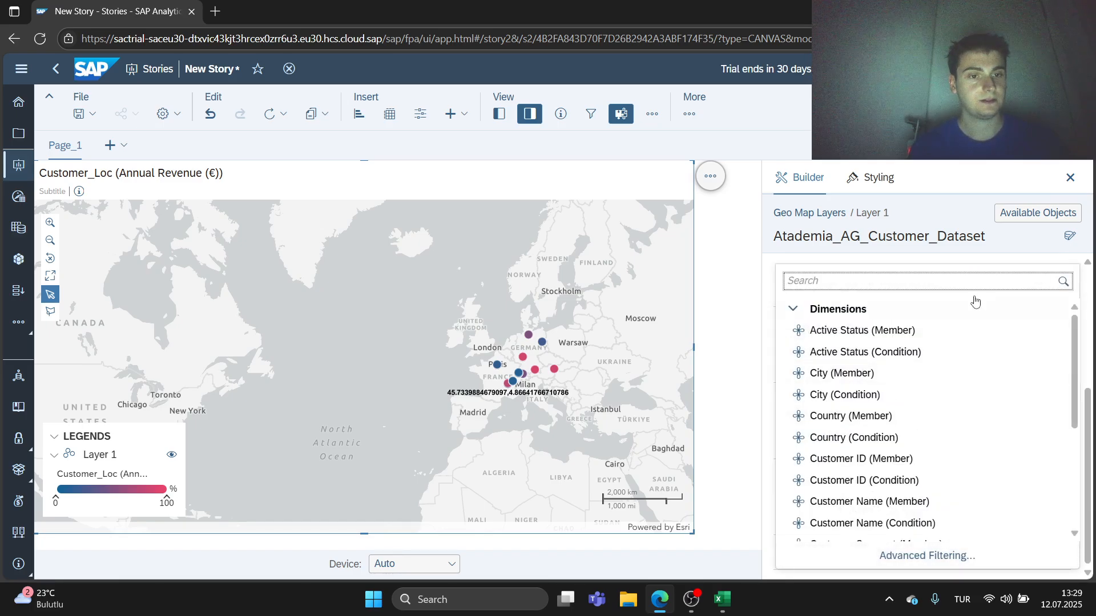
left_click(1029, 260)
Examine the geo map's styling options, including the widget background color, control styling, font and label settings.
left_click(880, 178)
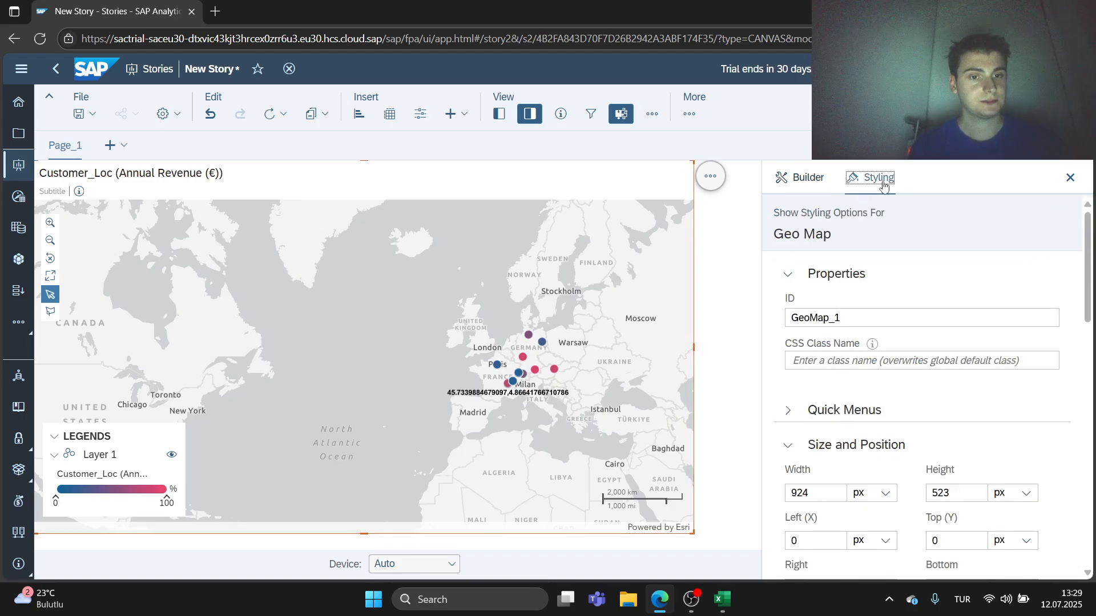
scroll(892, 306, "down", 10)
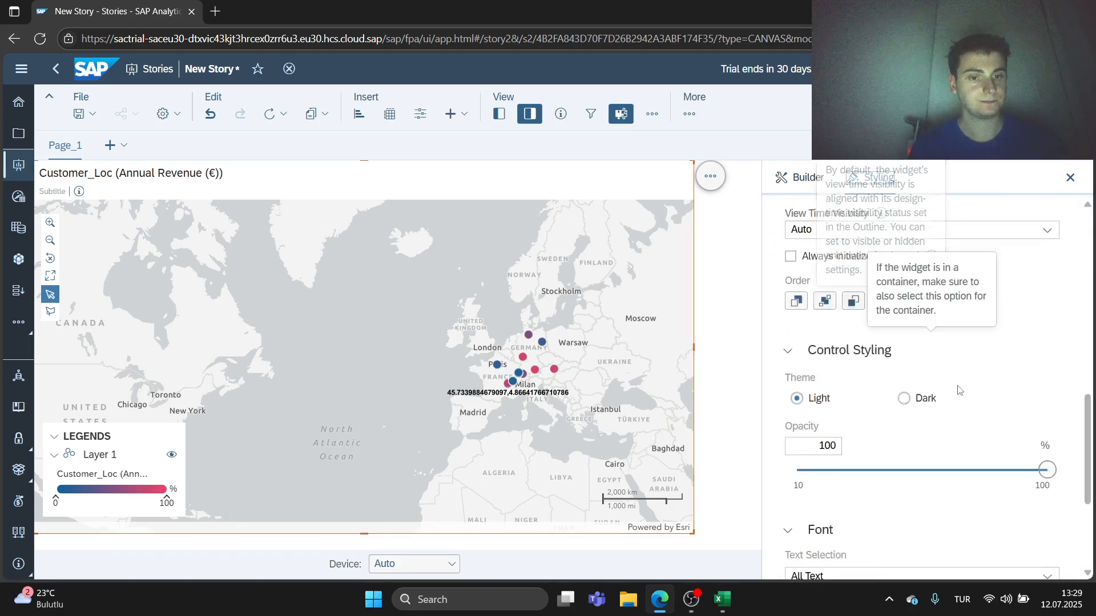
scroll(952, 388, "up", 5)
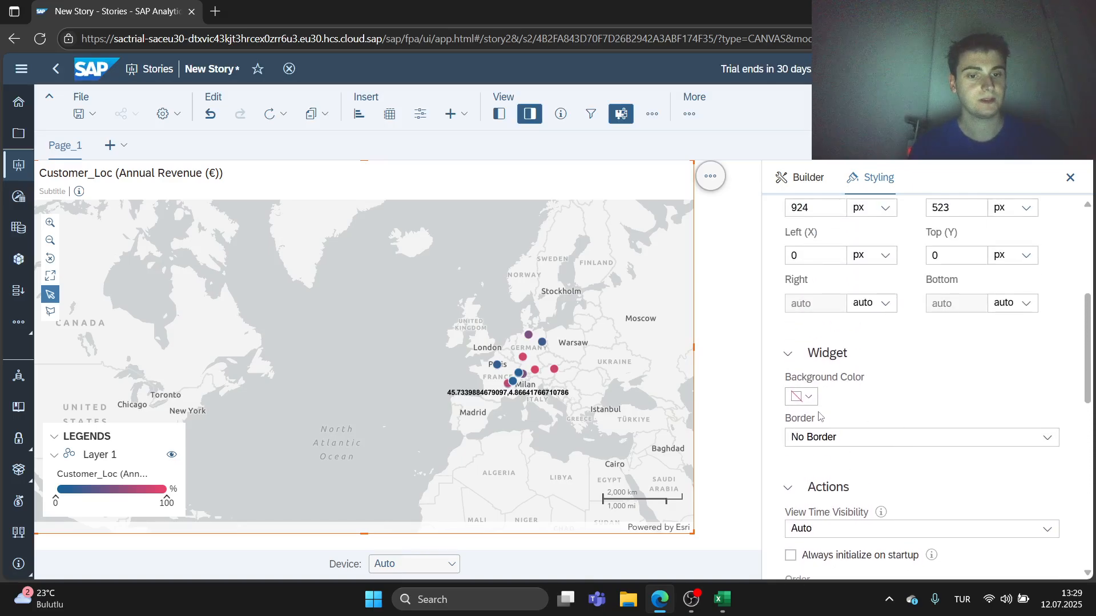
left_click(807, 397)
left_click(1050, 377)
scroll(978, 375, "down", 6)
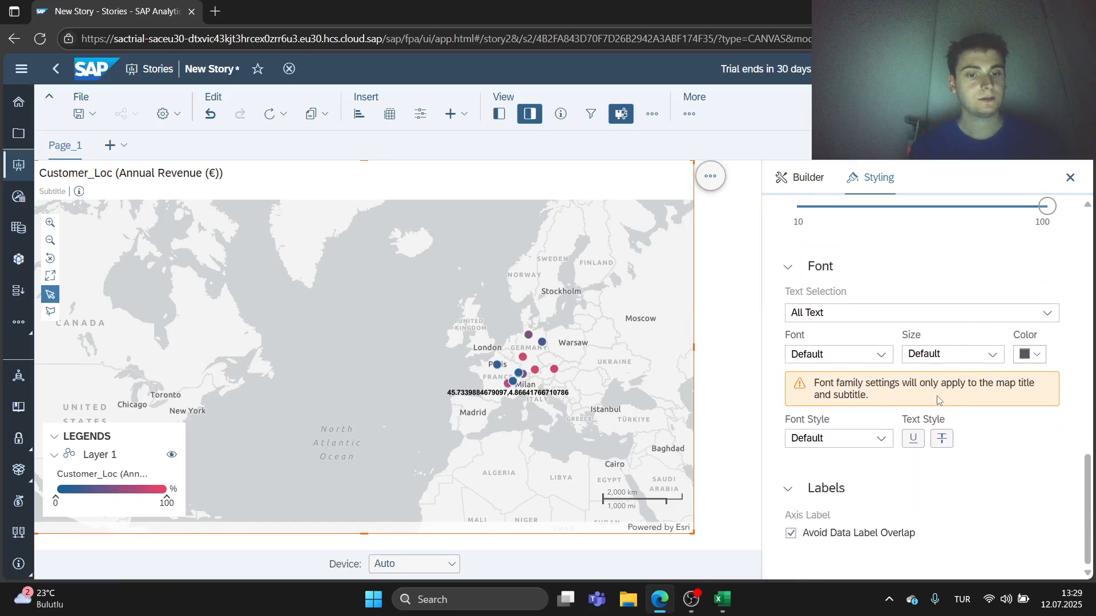
scroll(931, 383, "up", 8)
Add a border to the geo map widget.
scroll(824, 309, "down", 1)
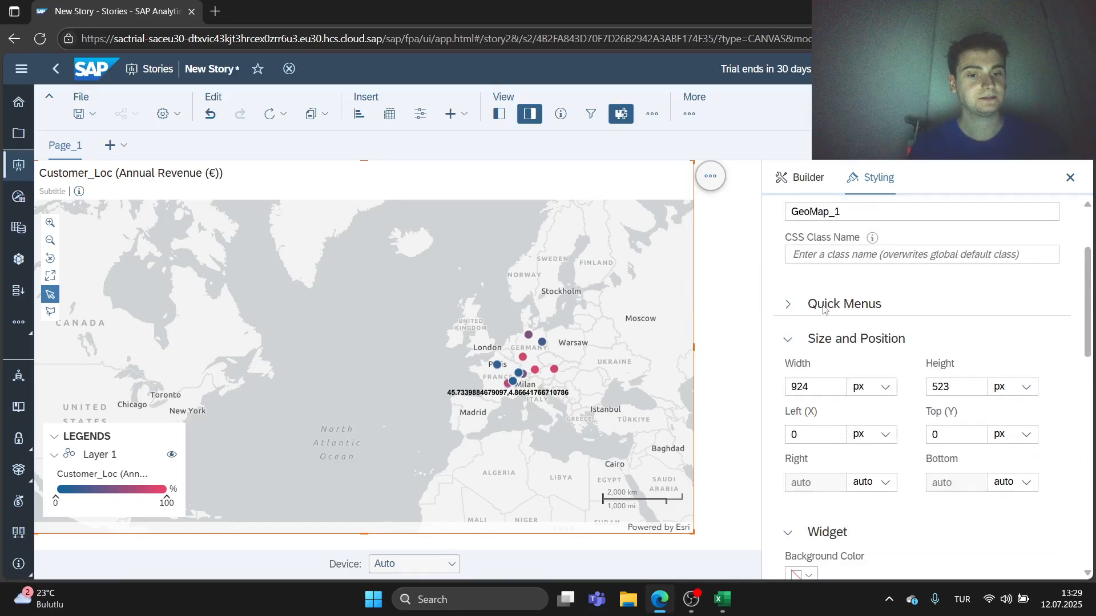
scroll(845, 337, "down", 4)
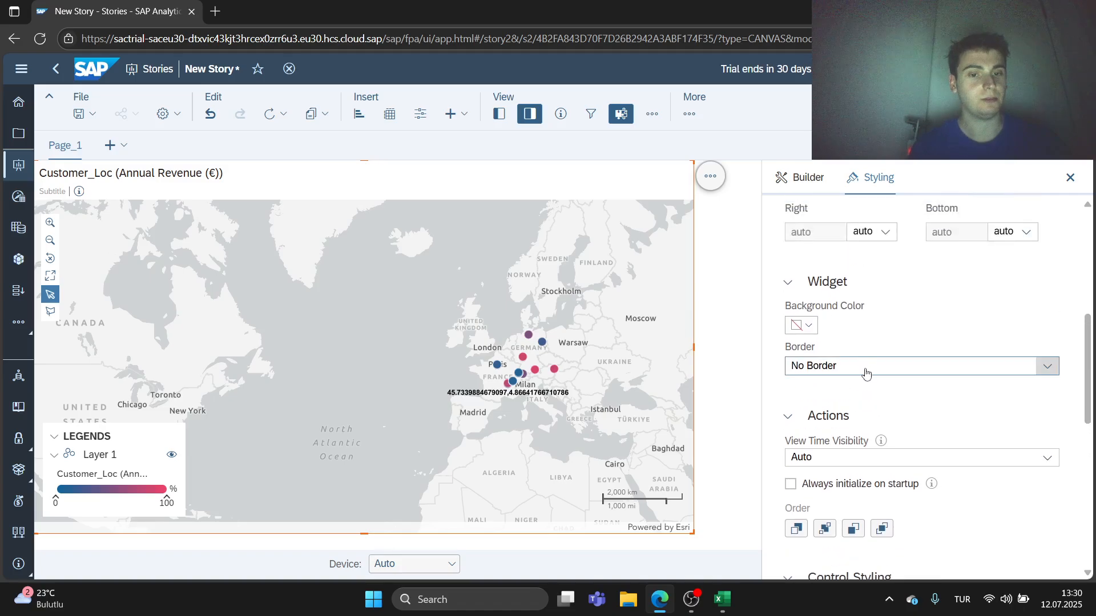
left_click(866, 373)
left_click(872, 480)
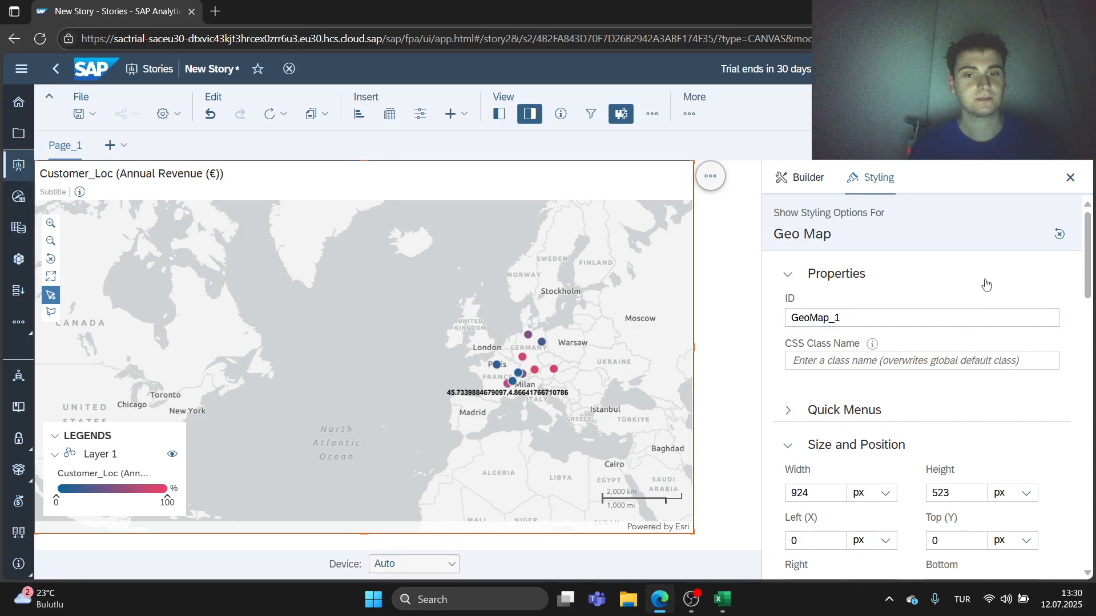
Review the geo map's control, font and number format styling, then return to Layer 1's bubble size, filter and cluster settings.
left_click(986, 283)
scroll(916, 398, "down", 10)
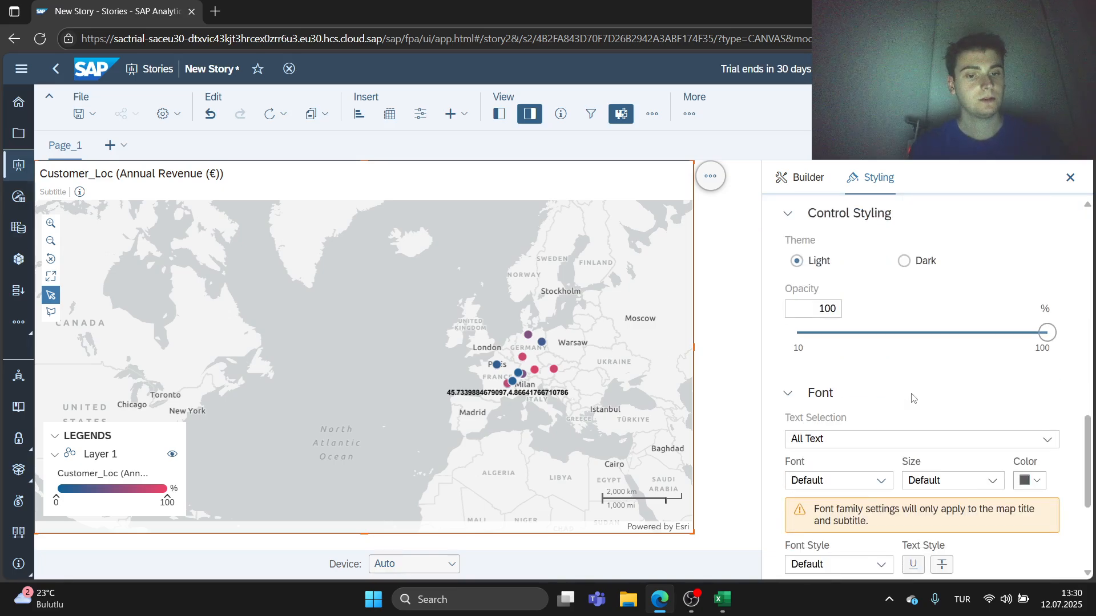
scroll(912, 399, "down", 6)
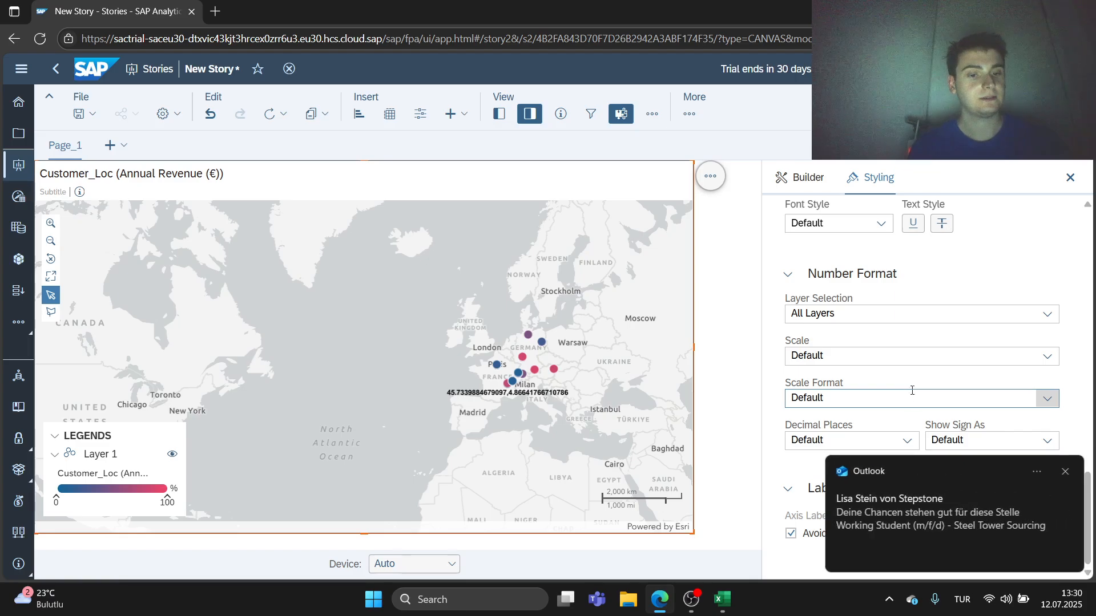
left_click(822, 179)
scroll(885, 343, "down", 1)
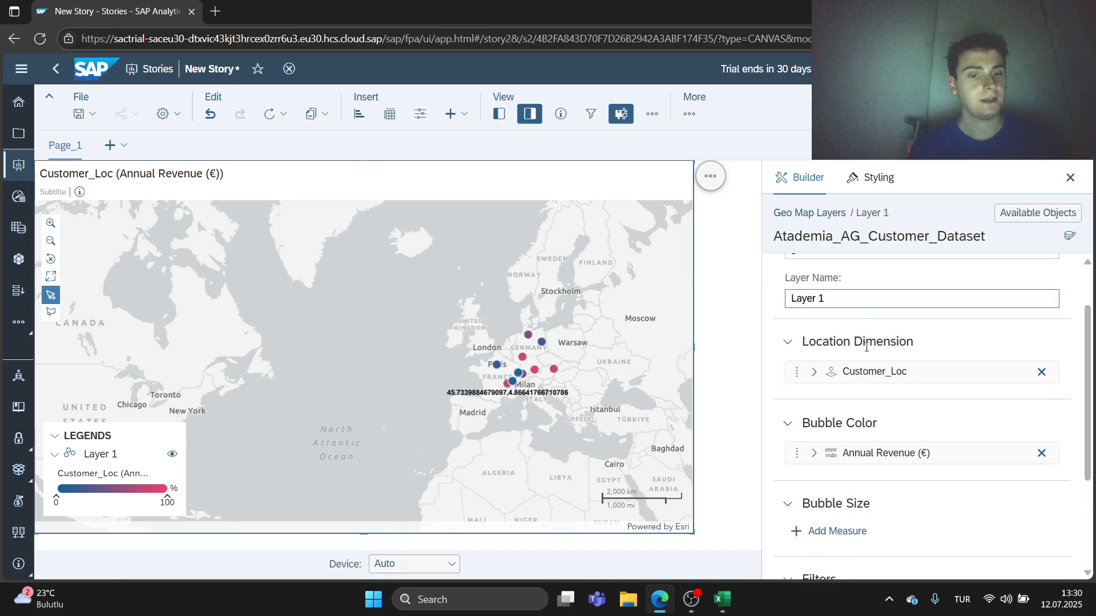
scroll(866, 346, "down", 3)
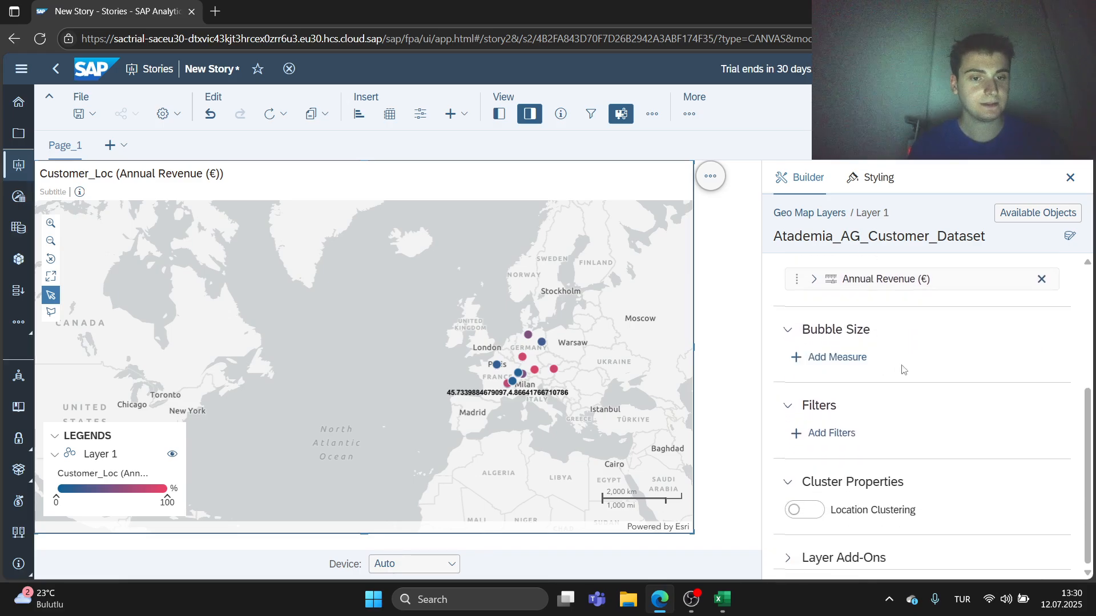
Filter Layer 1 by the Country dimension to show only Germany, and inspect the German customer bubbles on the map.
left_click(839, 434)
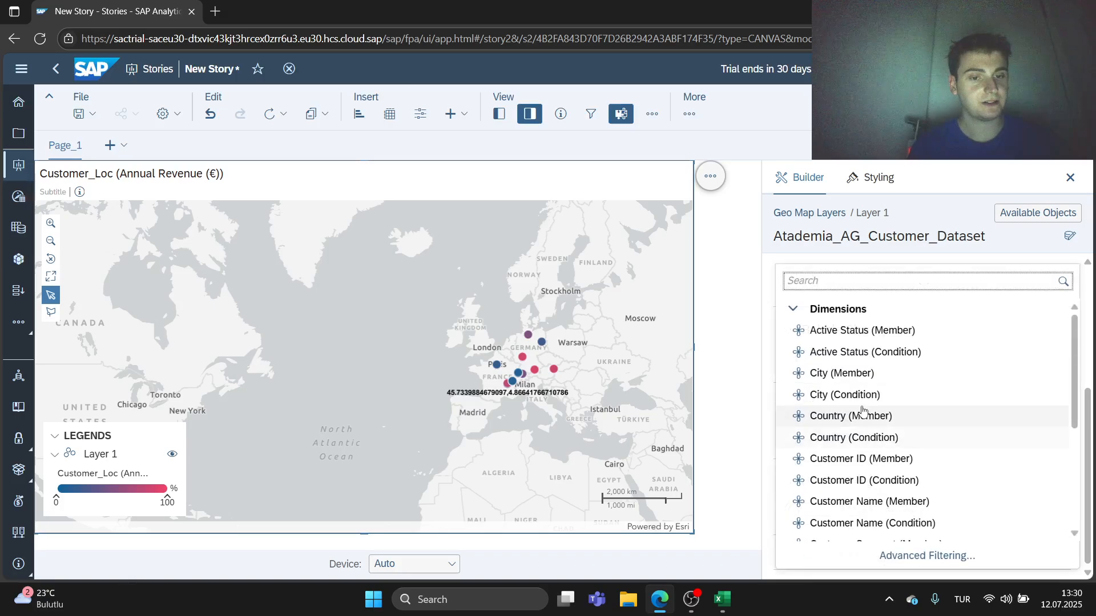
left_click(867, 421)
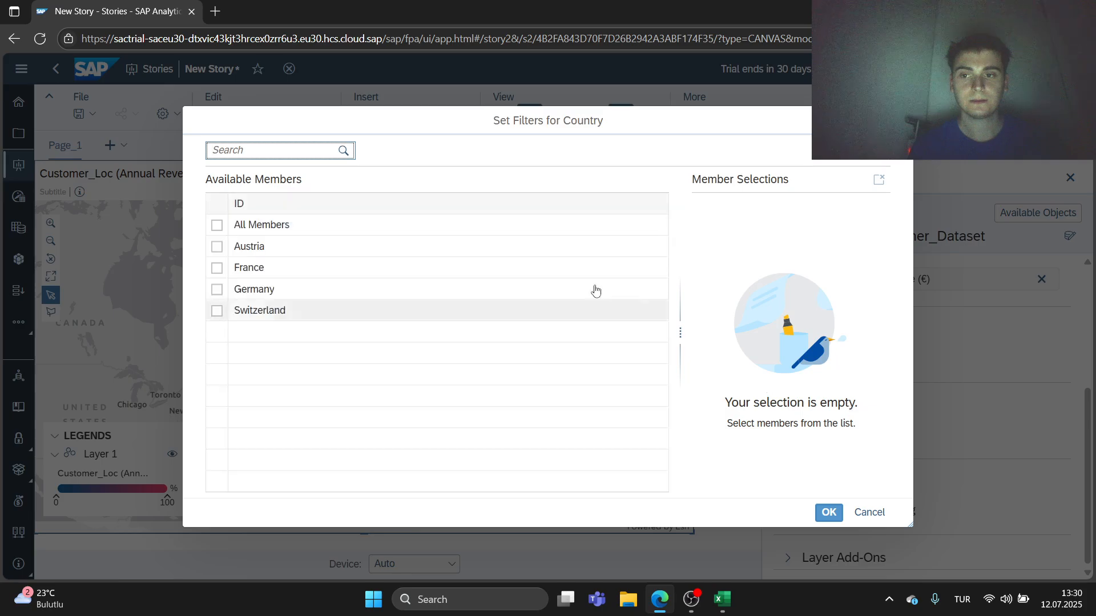
left_click(221, 291)
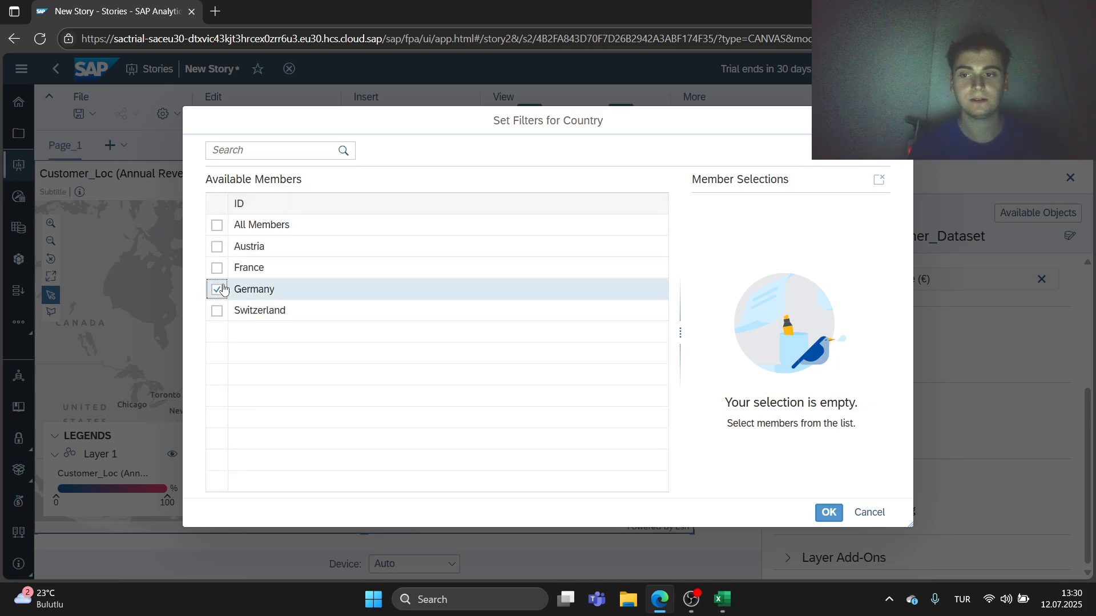
left_click(826, 509)
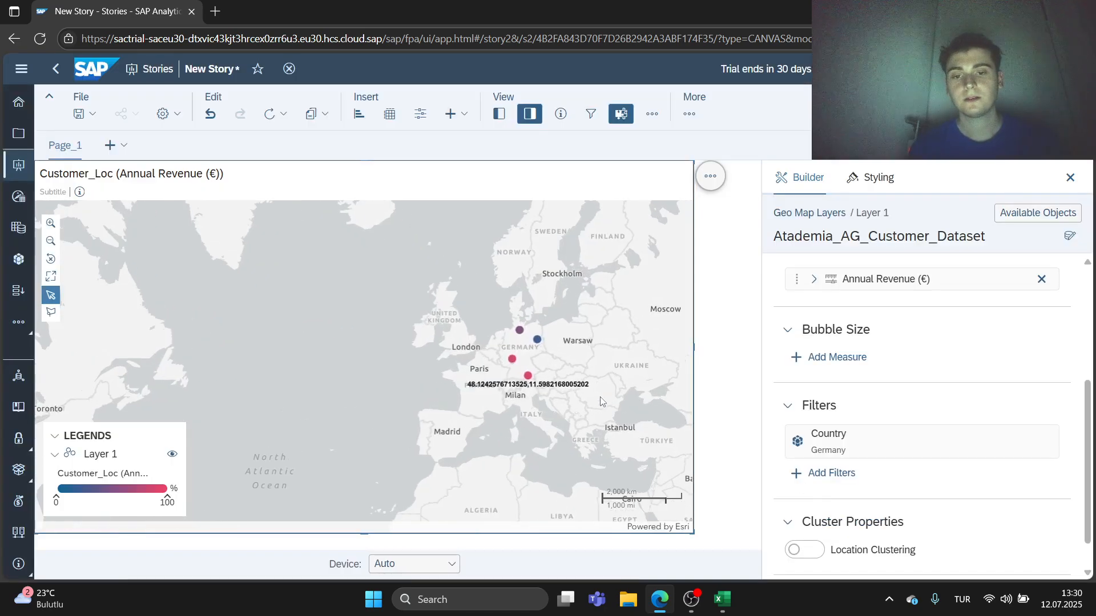
left_click_drag(413, 339, 495, 312)
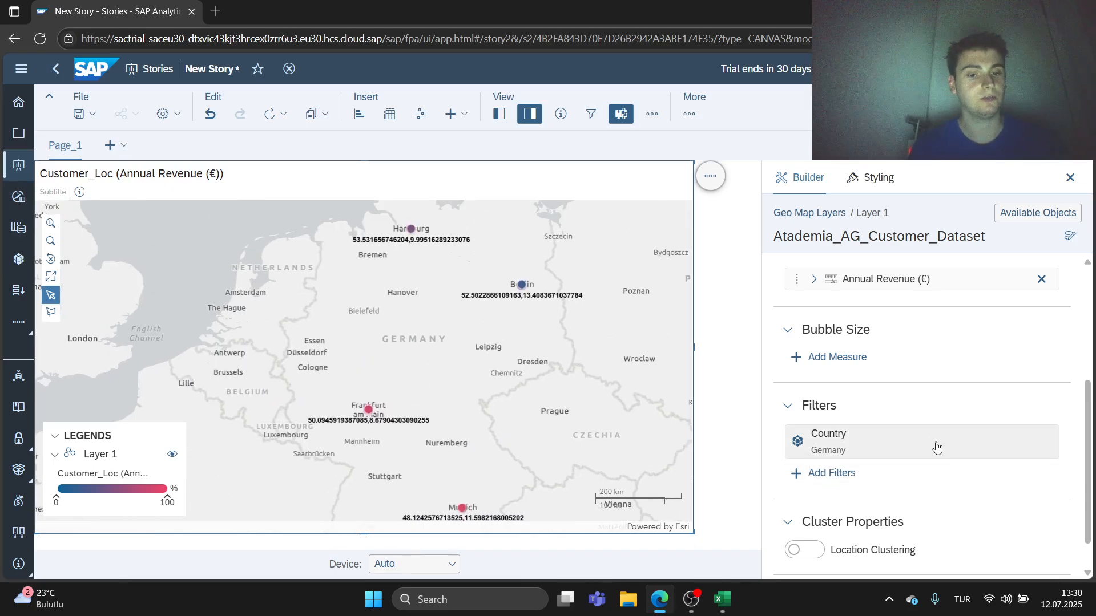
Remove Germany from Layer 1's country filter, and switch location clustering on and off again.
left_click(874, 454)
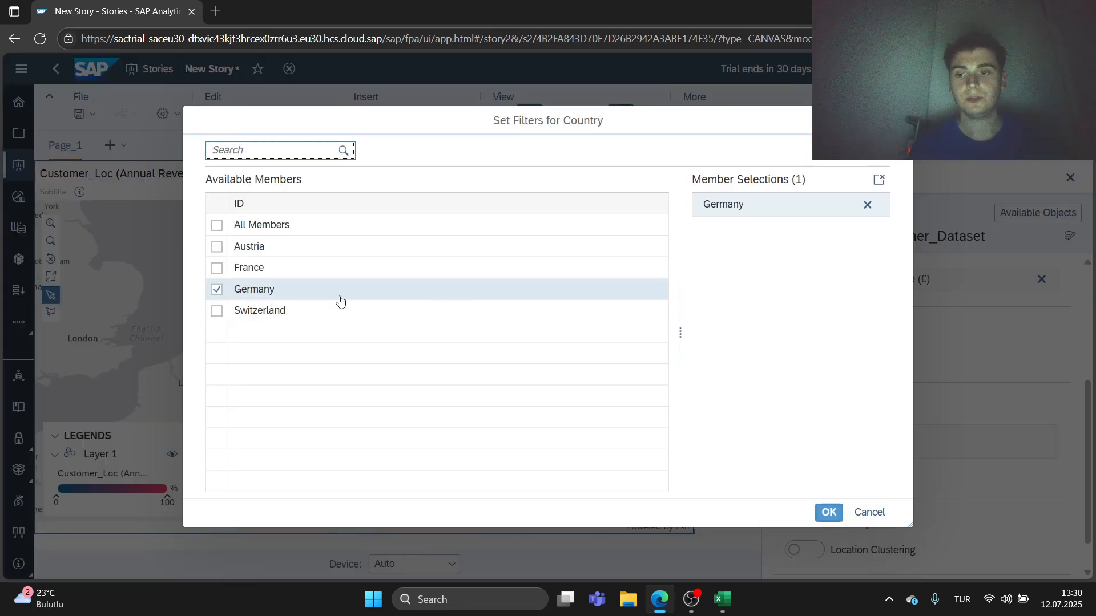
left_click(217, 292)
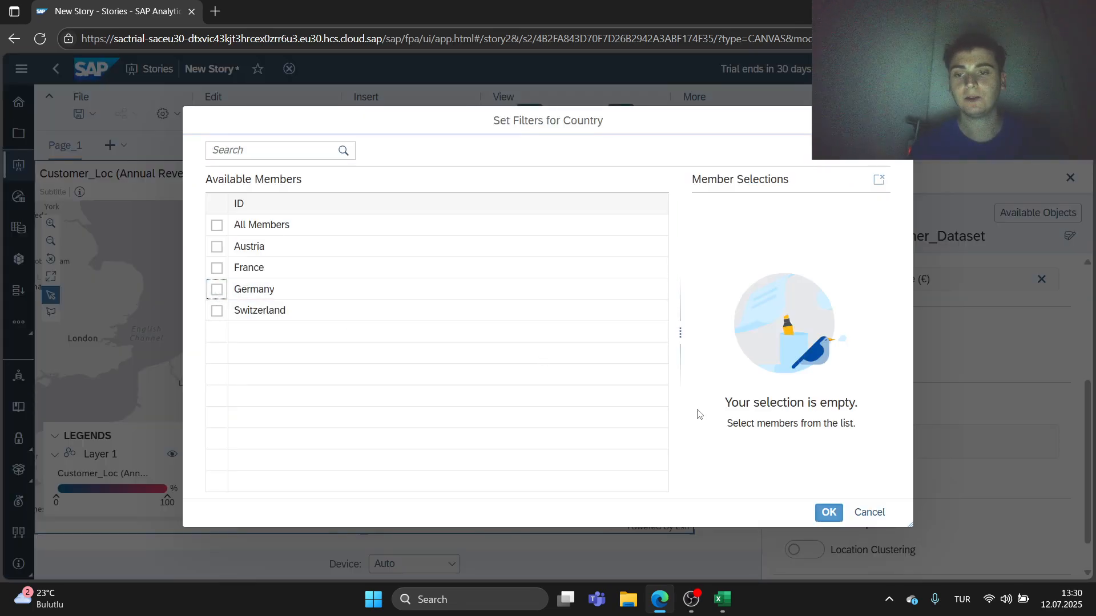
left_click(829, 514)
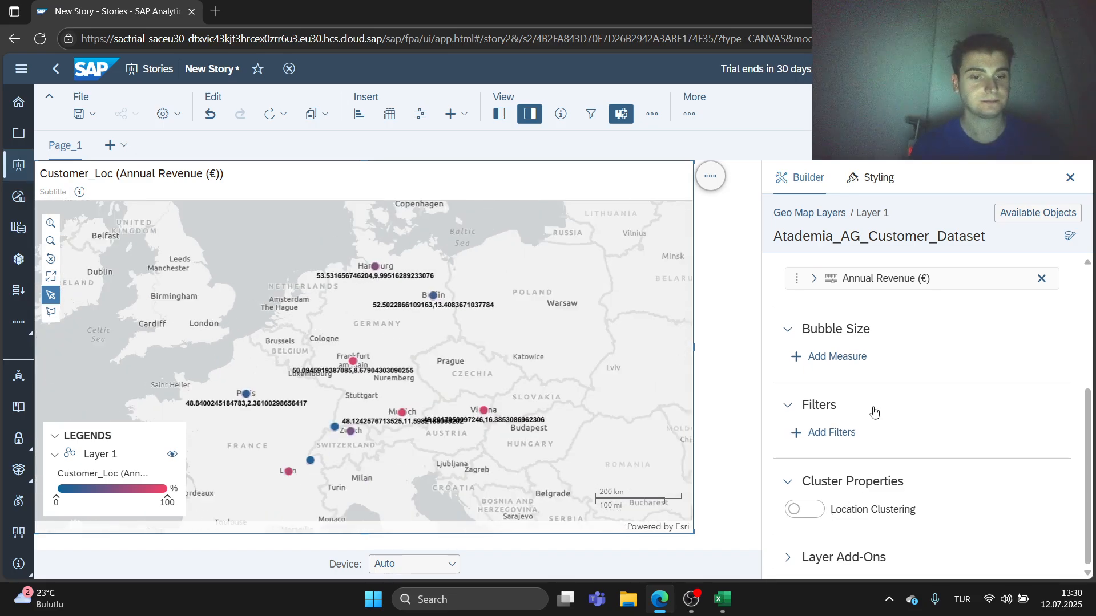
left_click(803, 510)
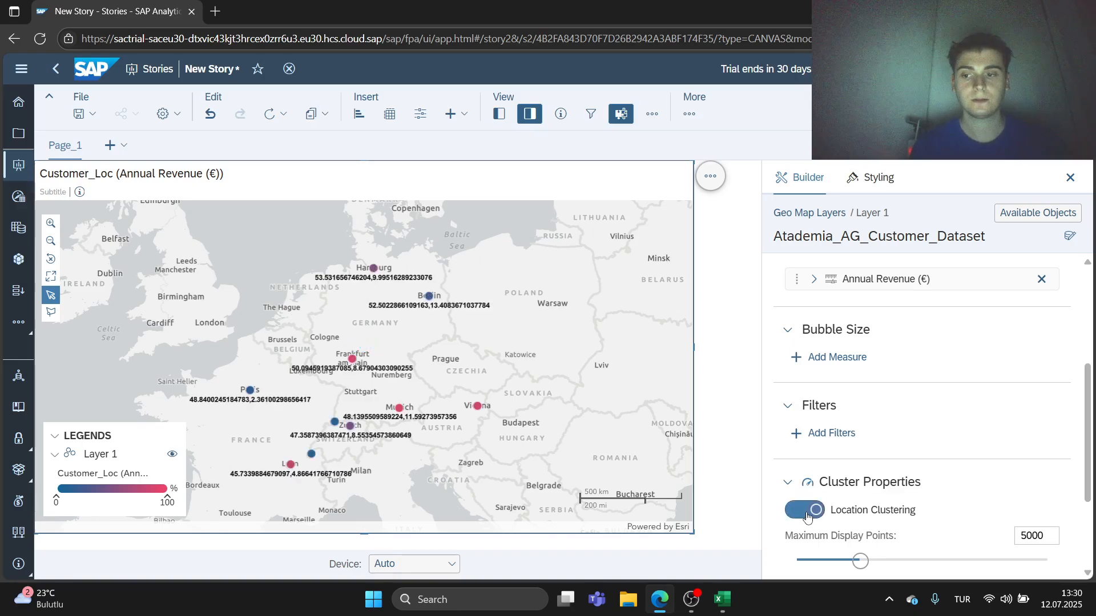
left_click(815, 512)
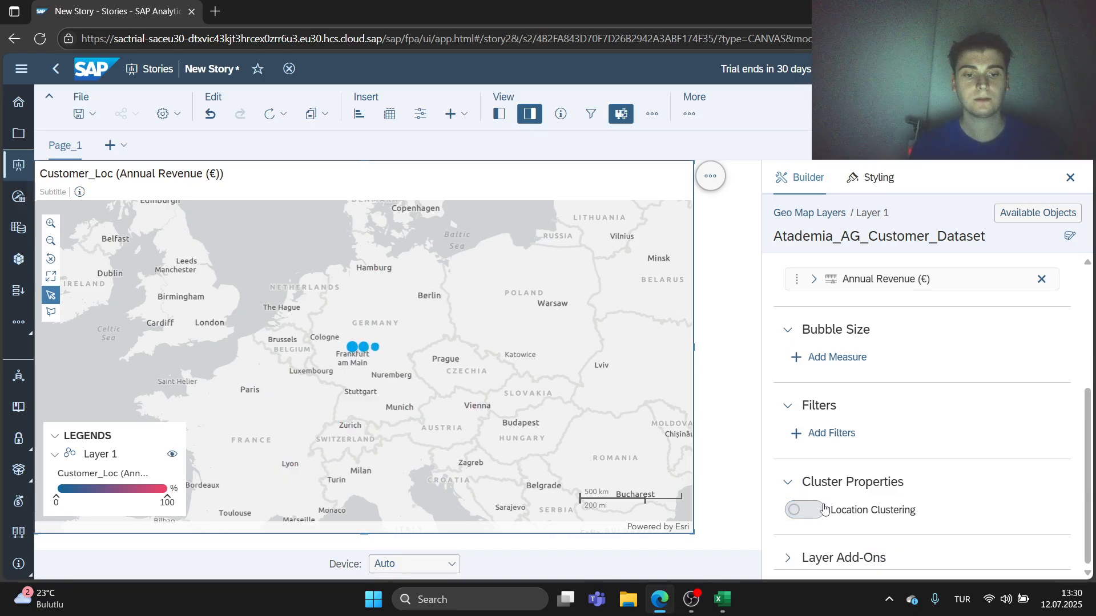
Change Layer 1's layer type from Bubble to Flow.
scroll(945, 428, "up", 5)
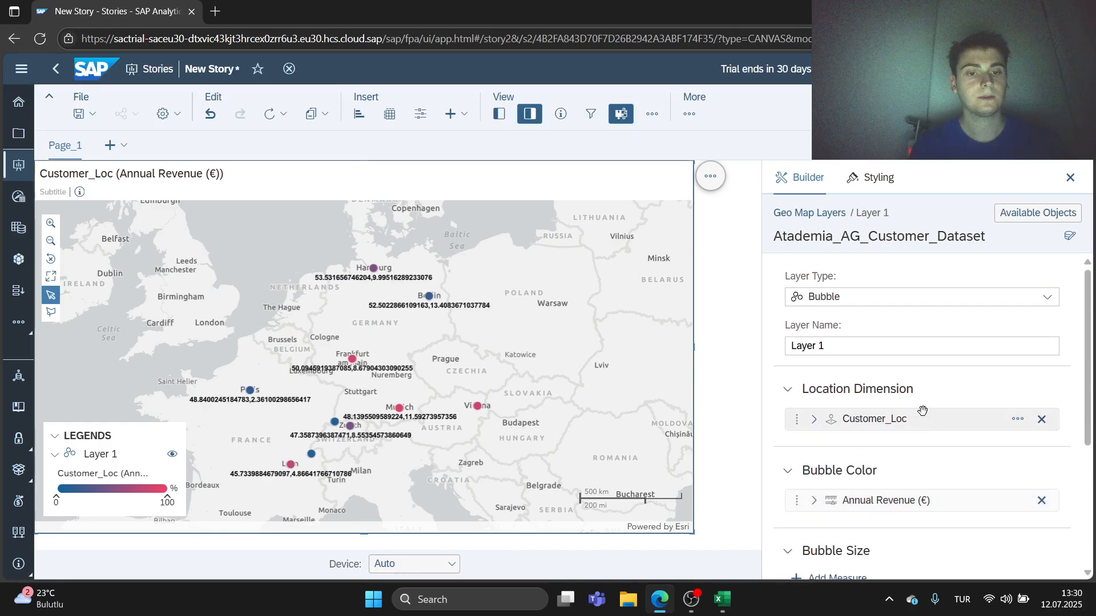
left_click(868, 301)
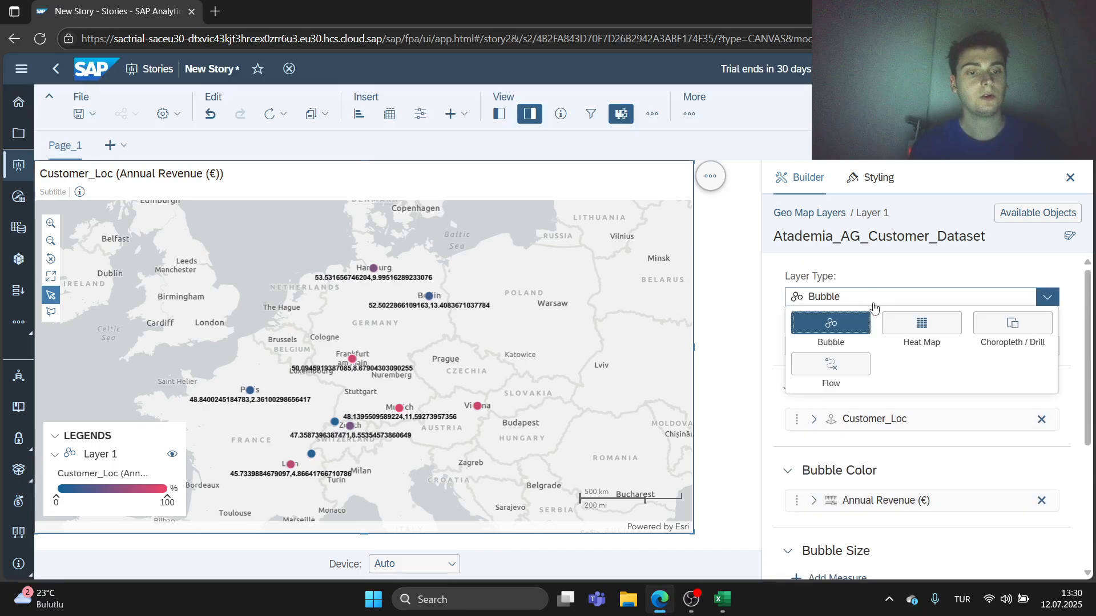
left_click(858, 370)
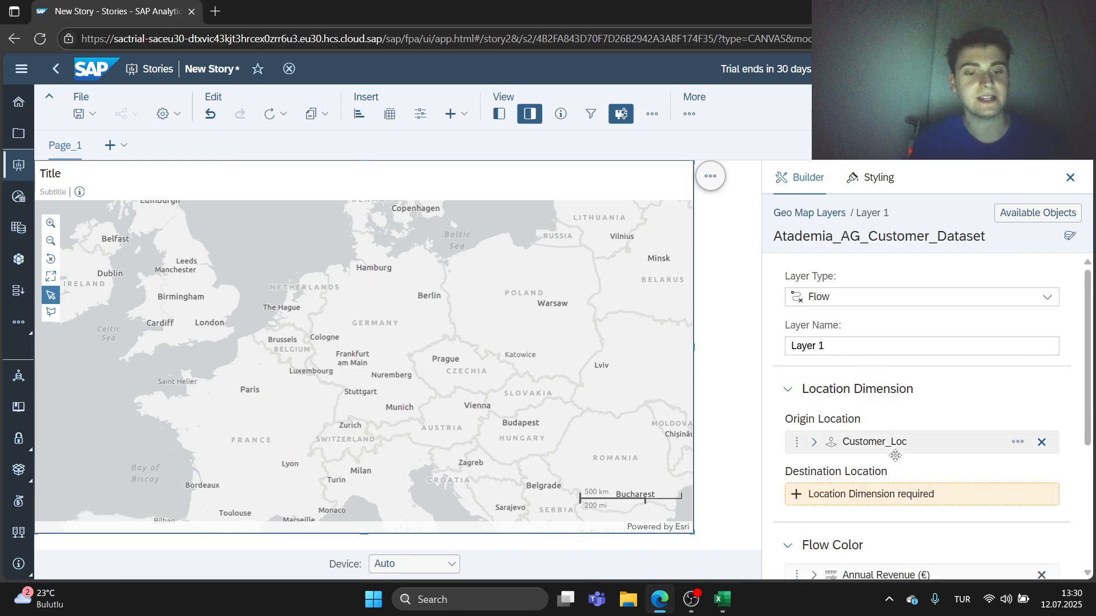
Check which location dimensions are available for the flow layer's destination, and review its flow color and size settings.
left_click(890, 494)
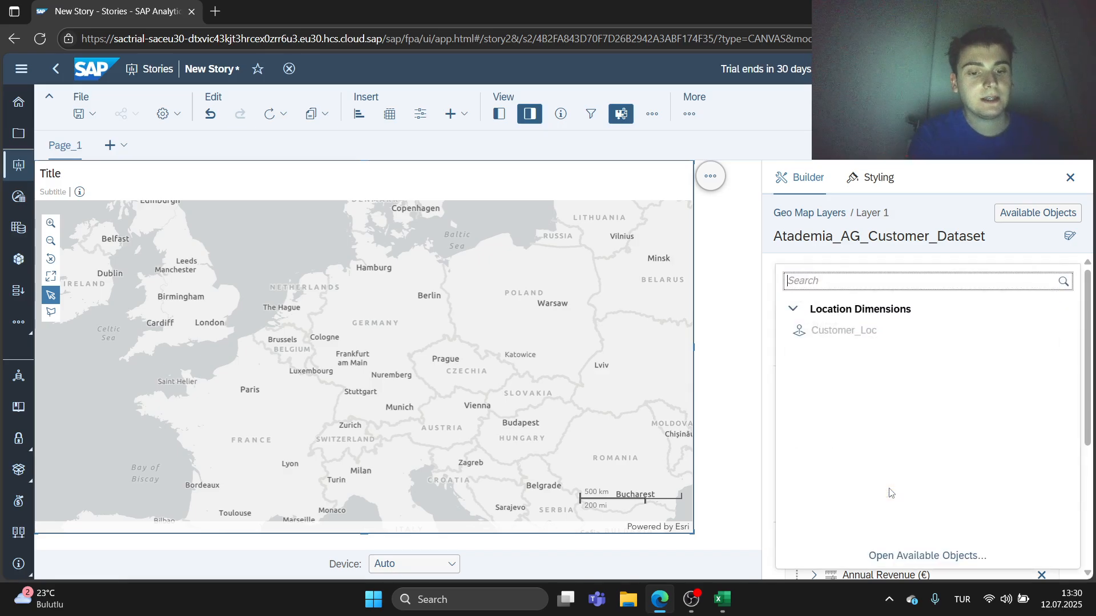
left_click(925, 557)
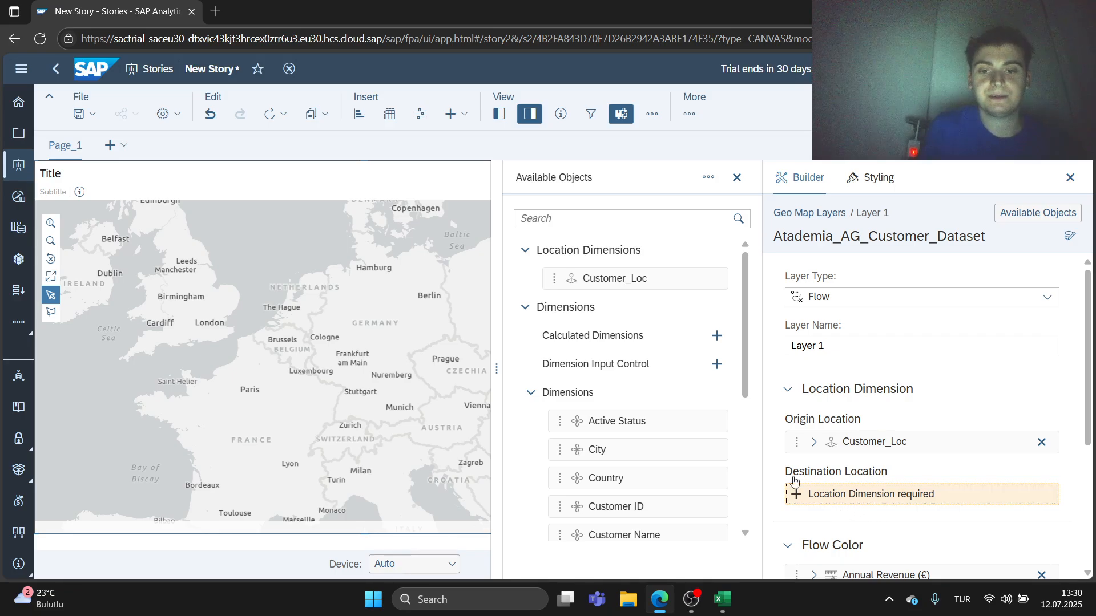
scroll(692, 401, "down", 3)
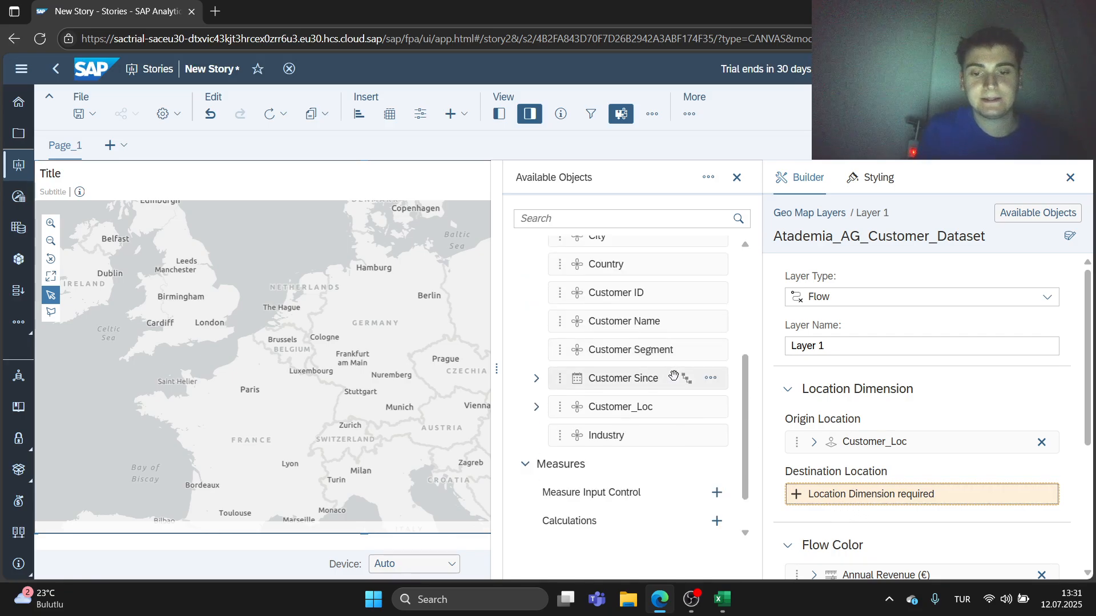
left_click(737, 180)
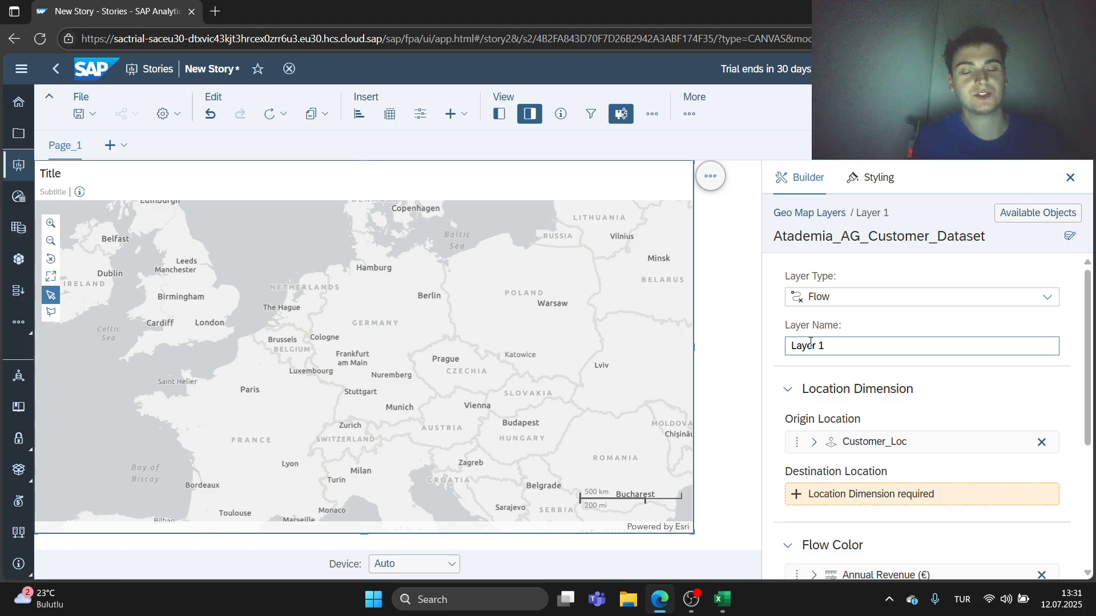
left_click(879, 496)
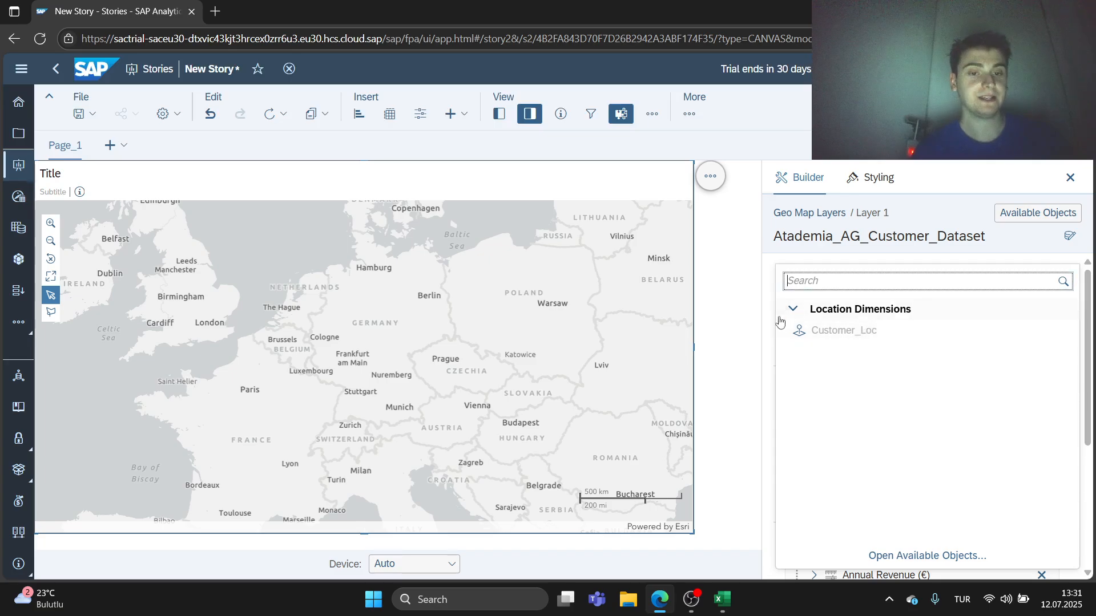
left_click(762, 313)
scroll(893, 414, "down", 3)
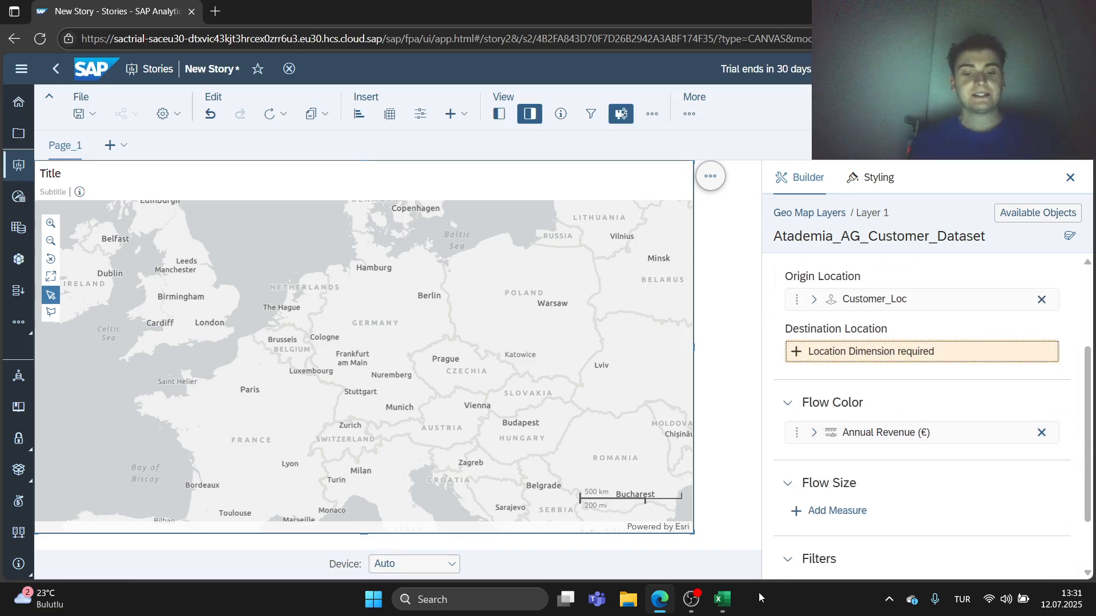
Switch to the Atademia_Sales_Data workbook in Excel and narrow the Sale Date column to fit its dates.
mouse_move(723, 600)
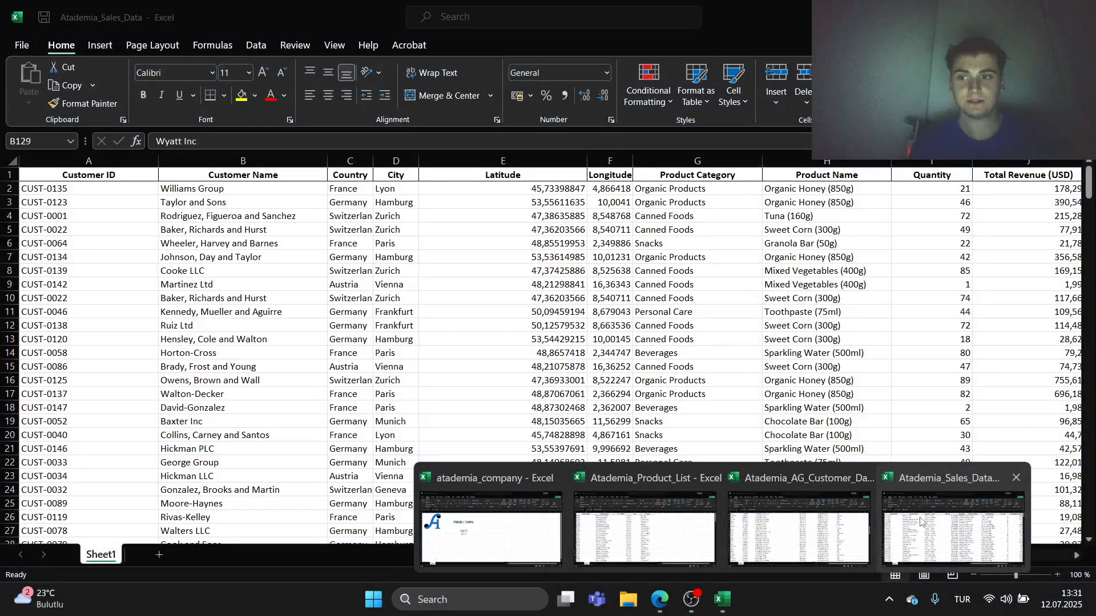
left_click(920, 521)
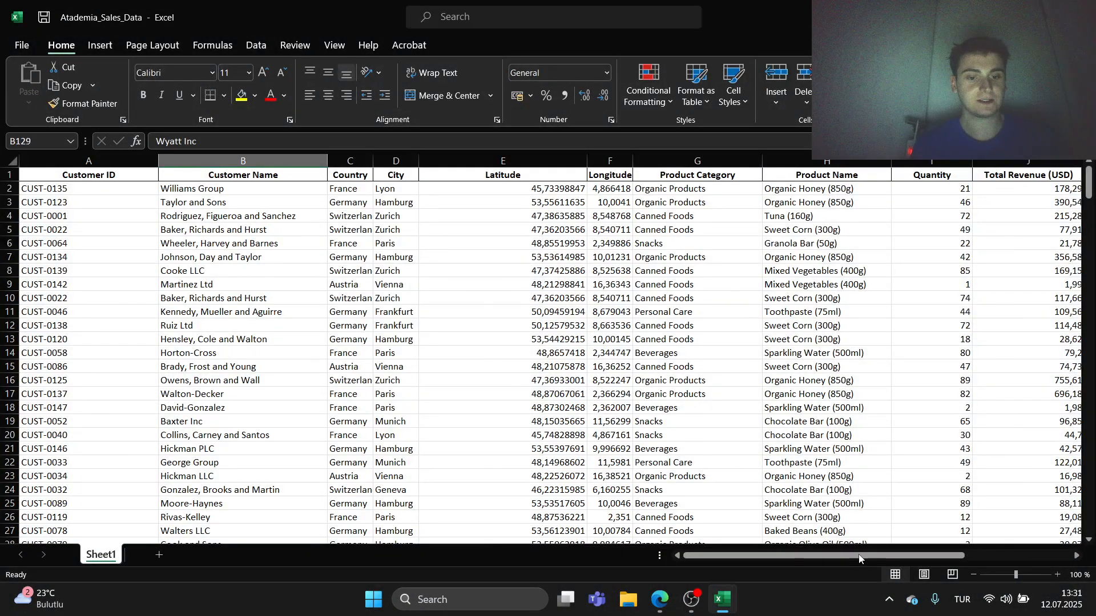
left_click_drag(859, 559, 1067, 521)
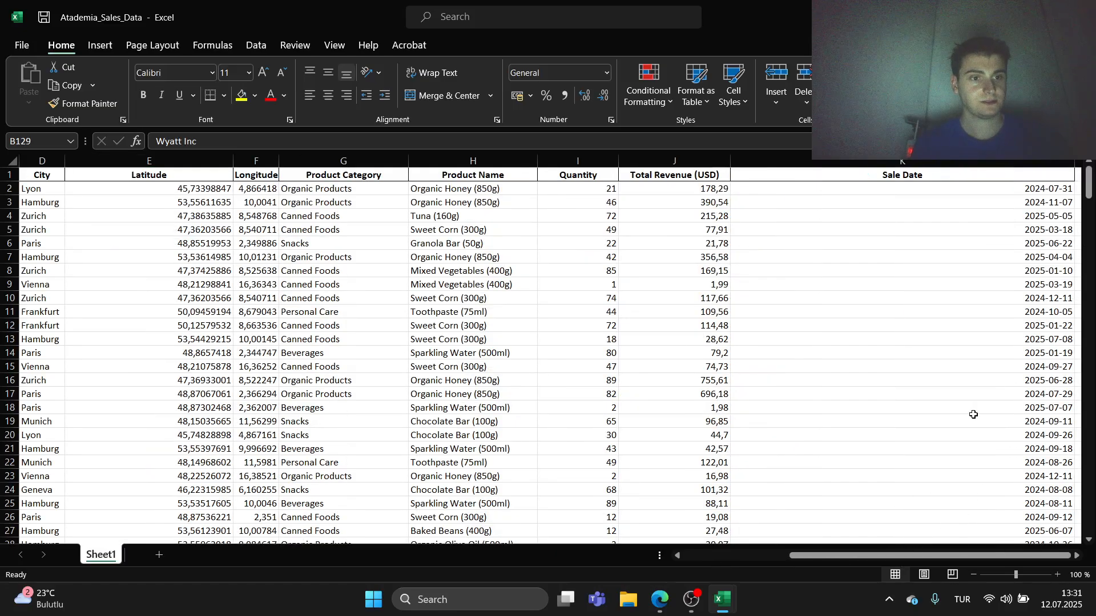
left_click_drag(1078, 165, 810, 203)
left_click(825, 177)
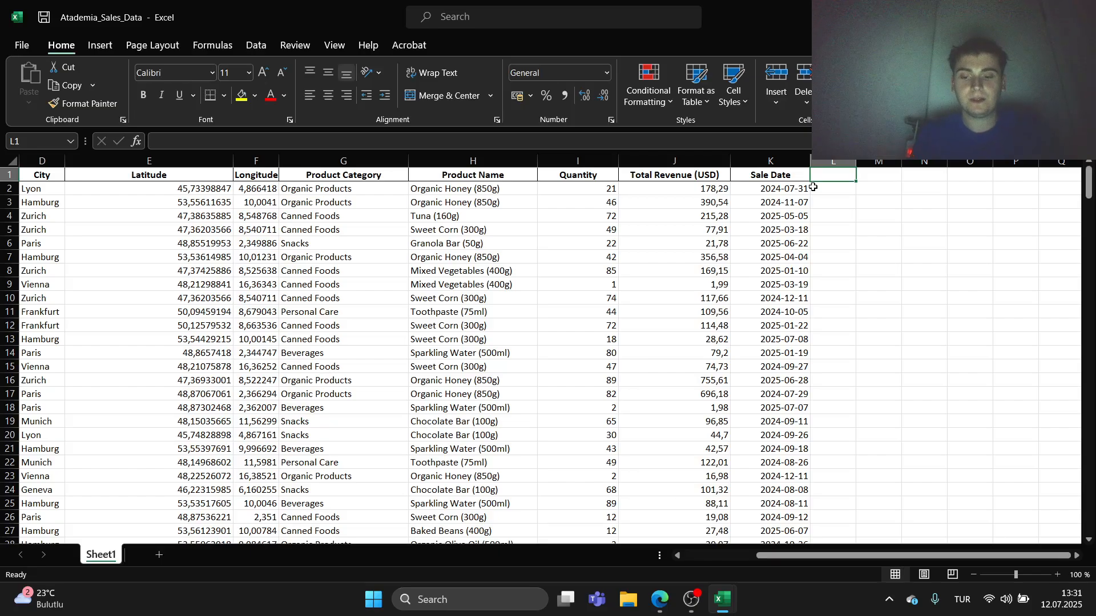
type("t")
type("Atadem")
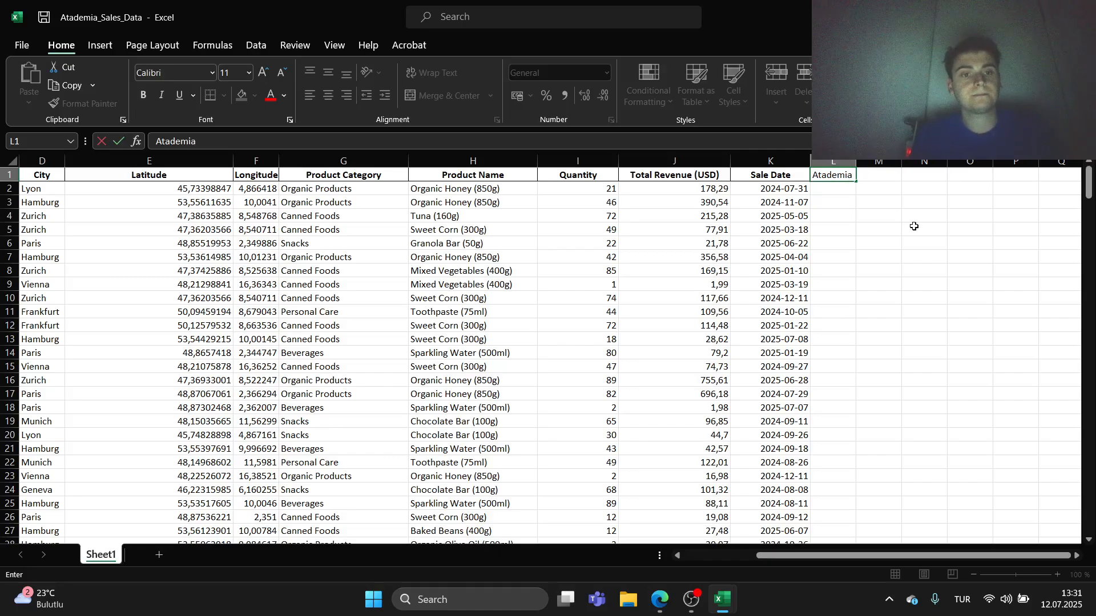
left_click(847, 163)
Widen column L and set its header in L1 to "My Company".
left_click(837, 175)
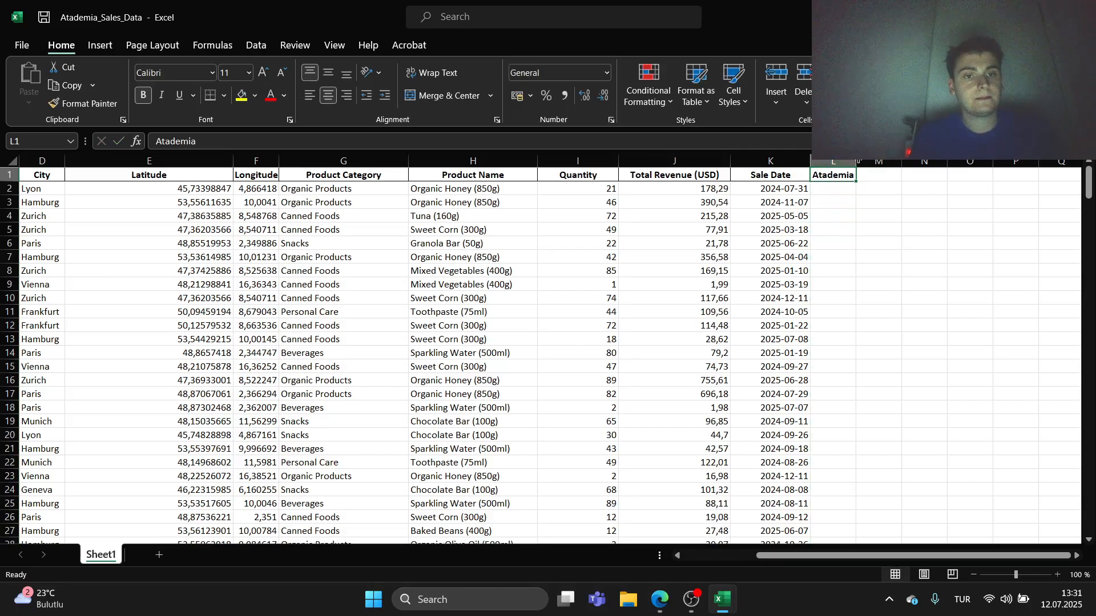
left_click_drag(856, 163, 934, 162)
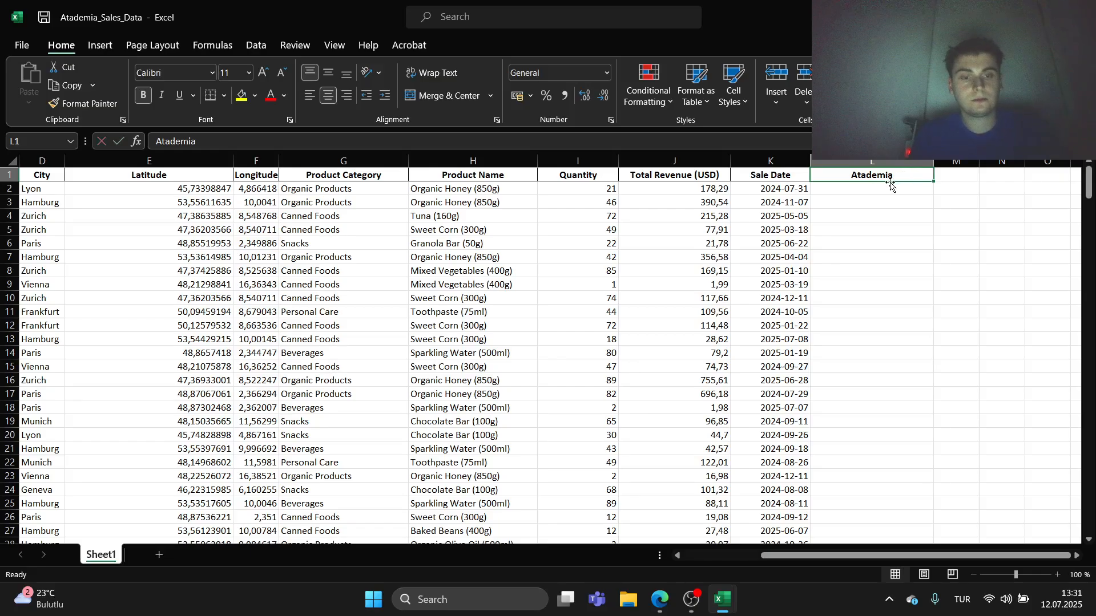
type("My Com")
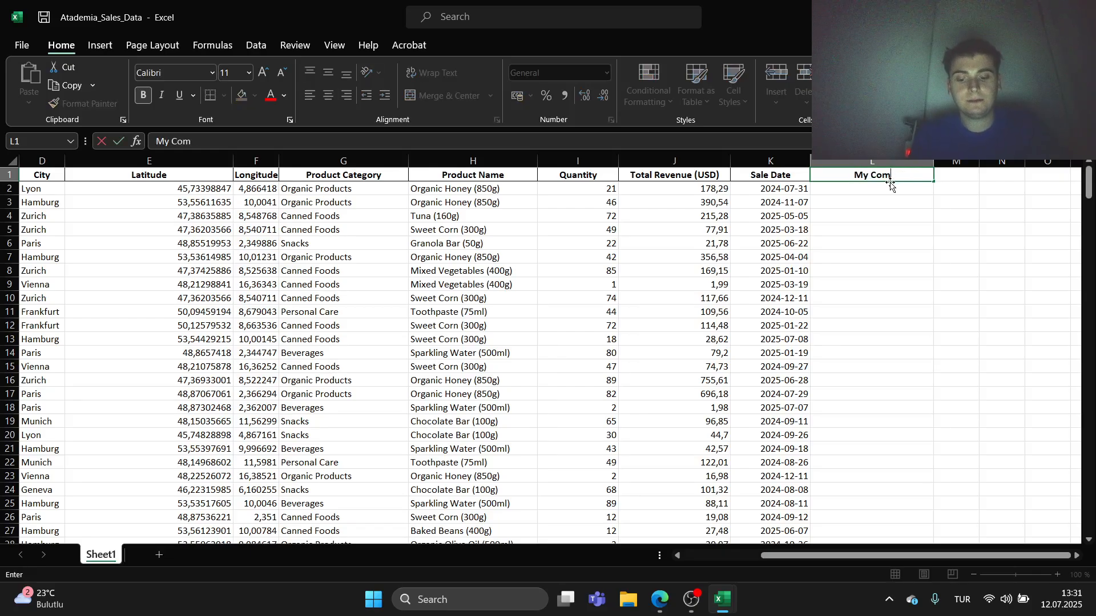
type("pany")
Enter "Atademia AG" in cell L2 as the company name for the first sales row.
left_click(862, 192)
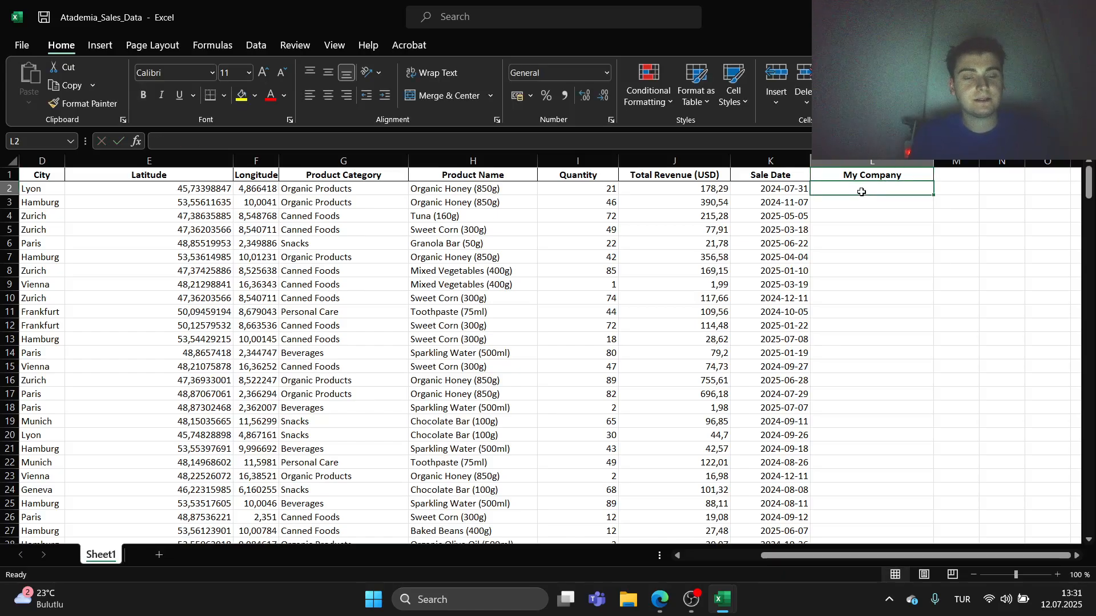
type("A")
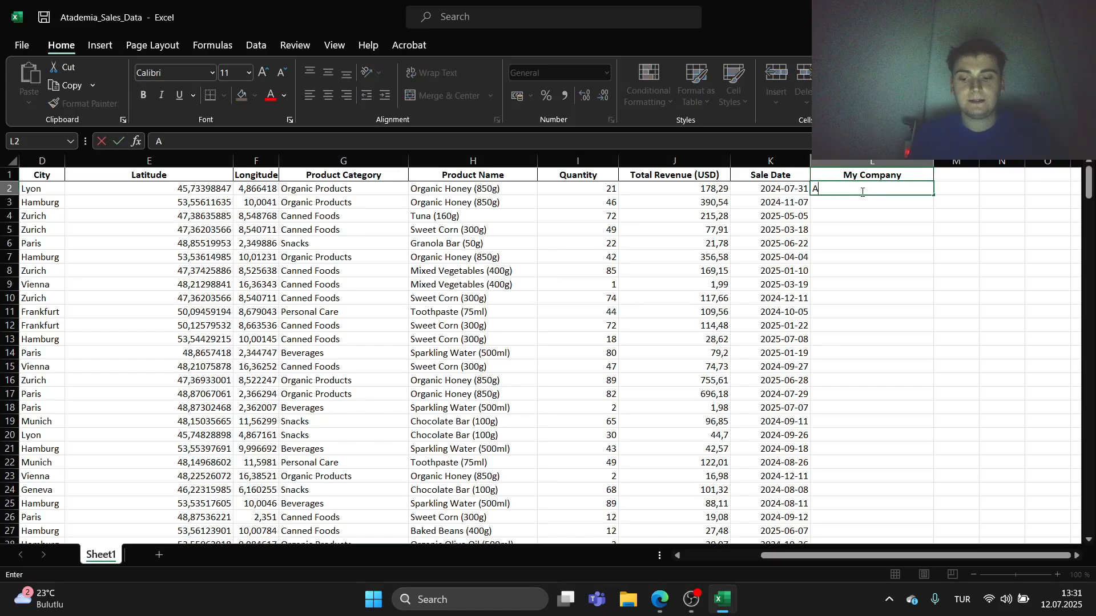
type("tademia AG")
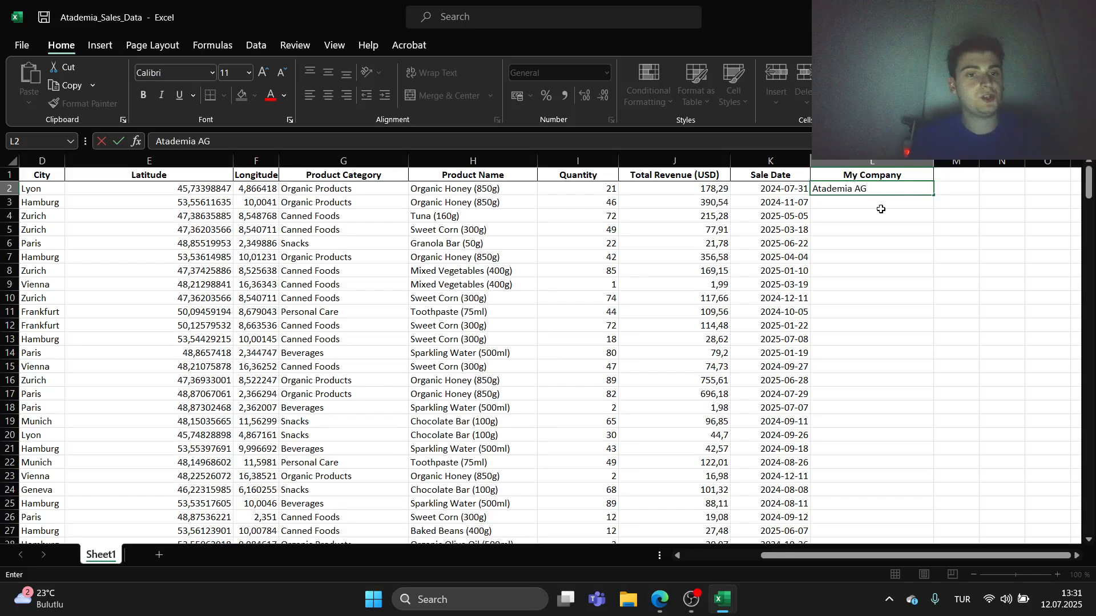
Enter the headers "MC Lat" in cell M1 and "MC" in cell N1.
left_click(960, 170)
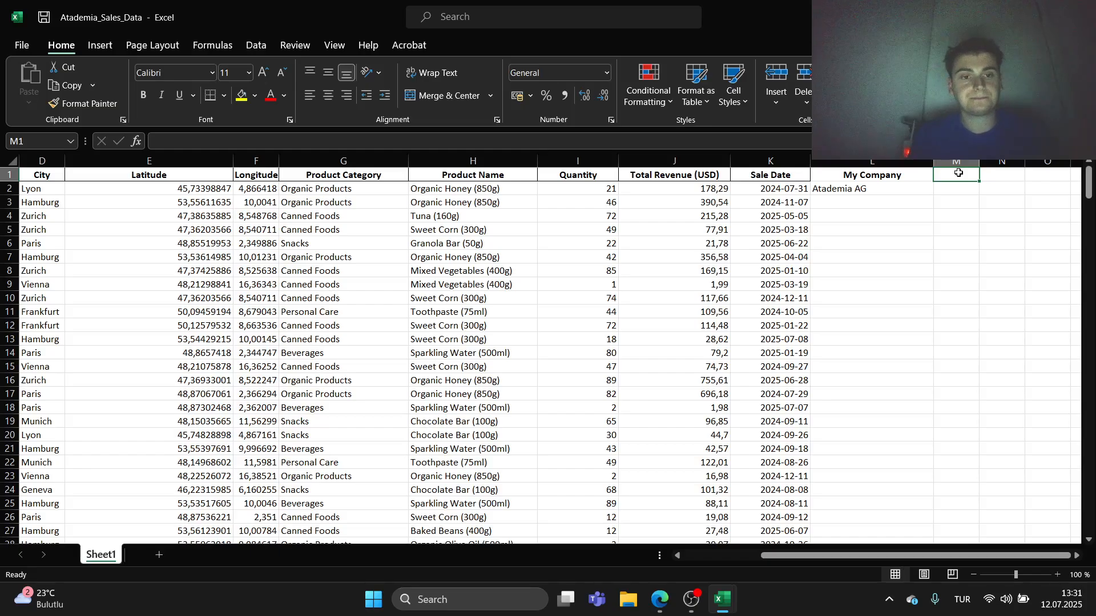
type("M")
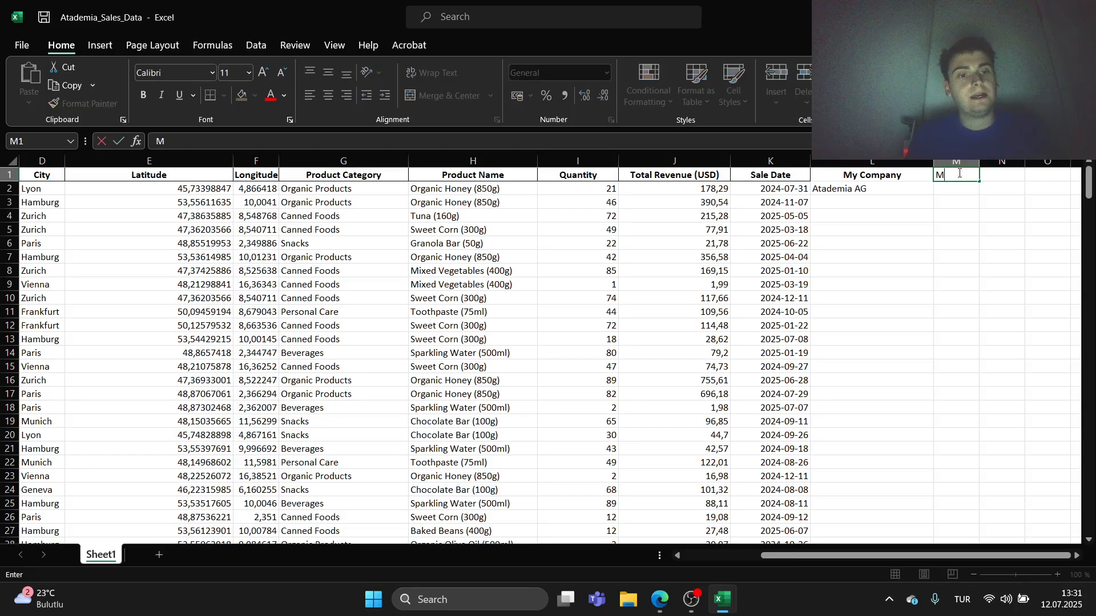
type("C Lat")
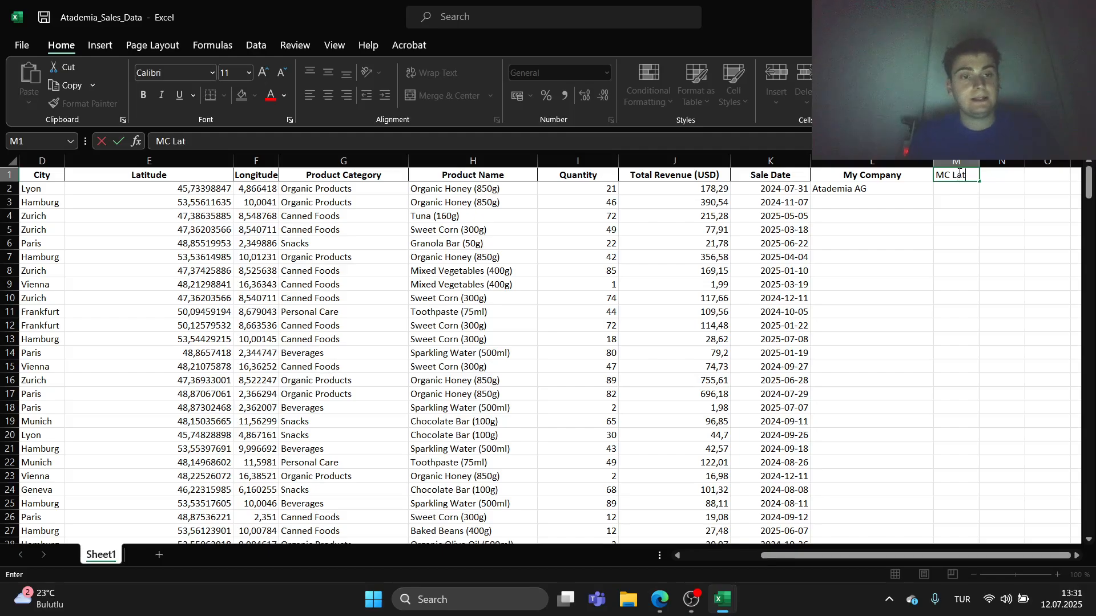
key("Return")
left_click(998, 176)
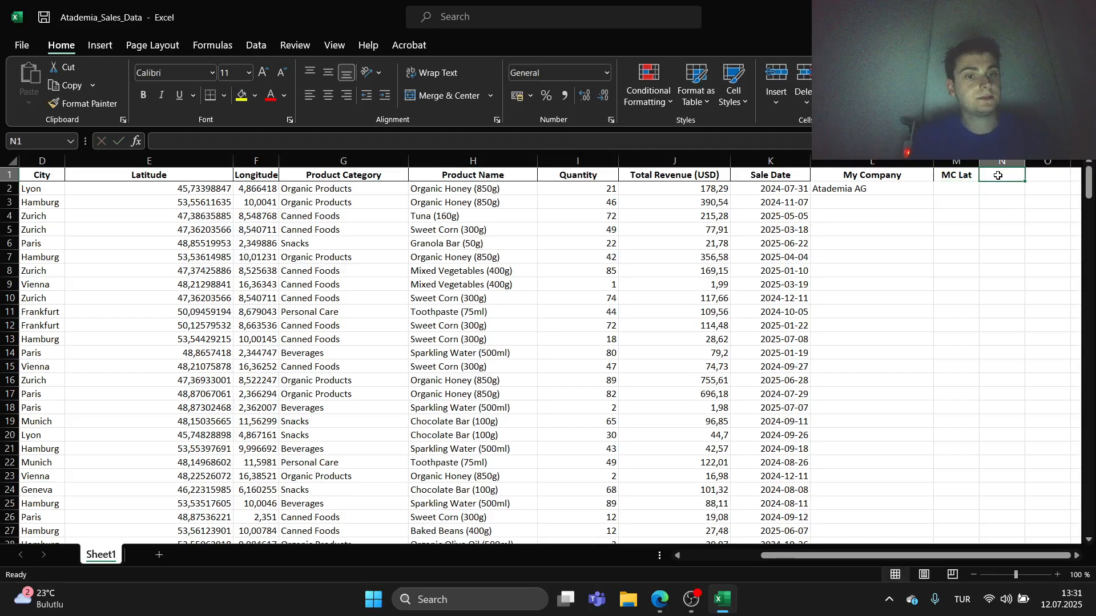
type("MC")
key("Return")
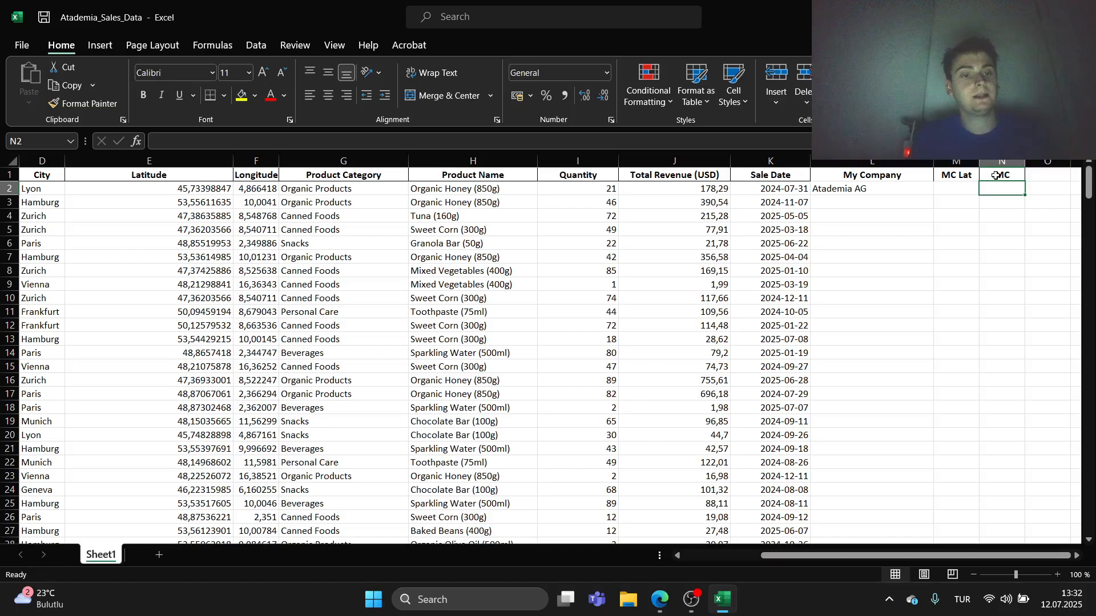
Complete the header in cell N1 so it reads "MC Long".
left_click(1004, 175)
left_click(597, 146)
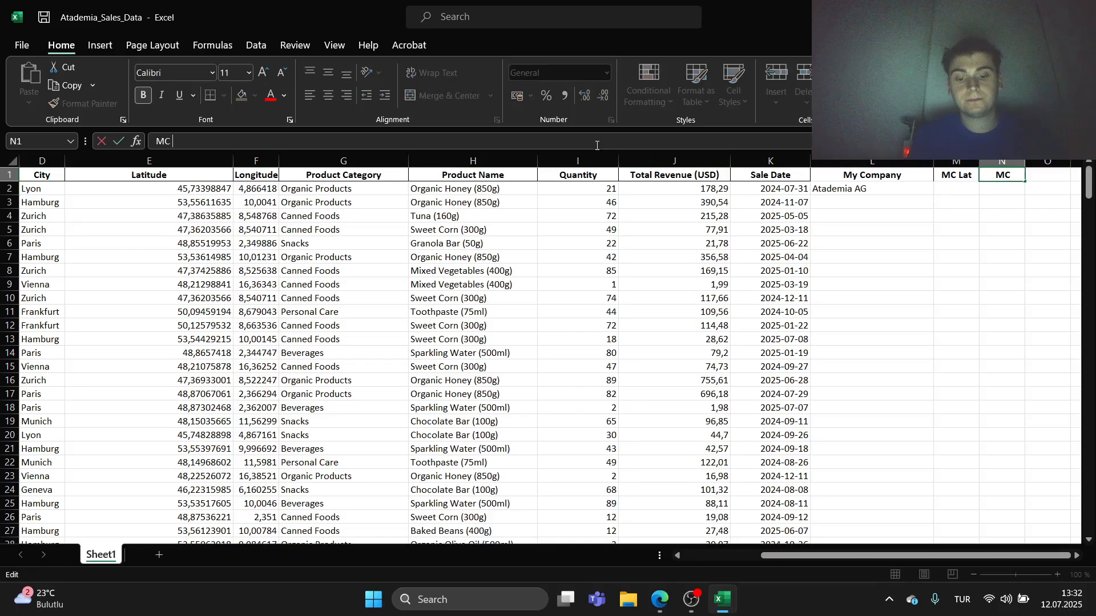
type("Long")
key("Return")
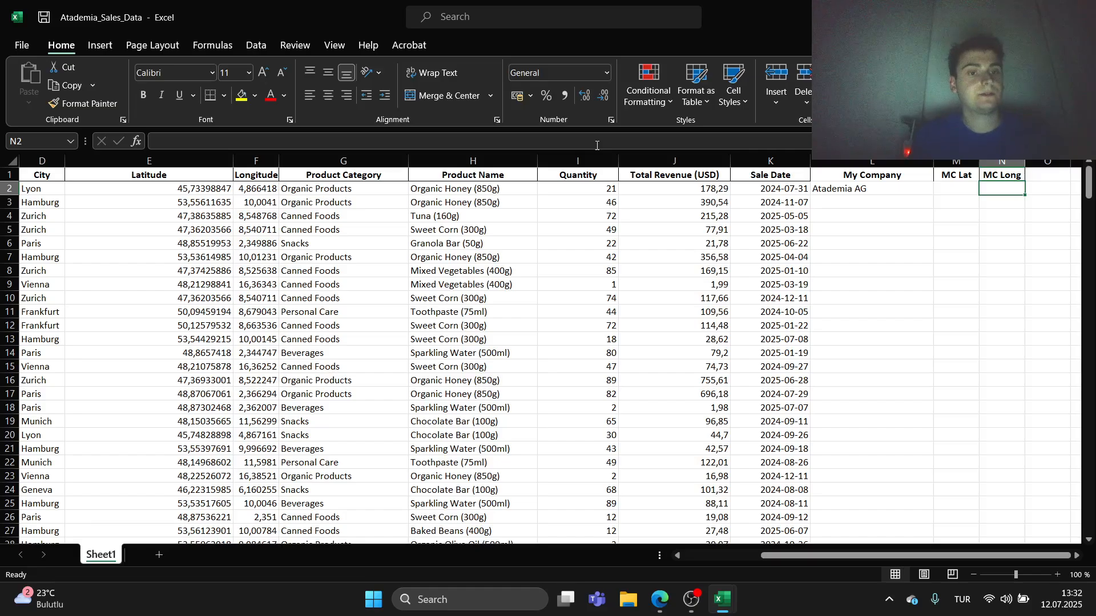
left_click(828, 217)
Look up the company's latitude and longitude in the atademia_company workbook and return to Atademia_Sales_Data.
mouse_move(736, 601)
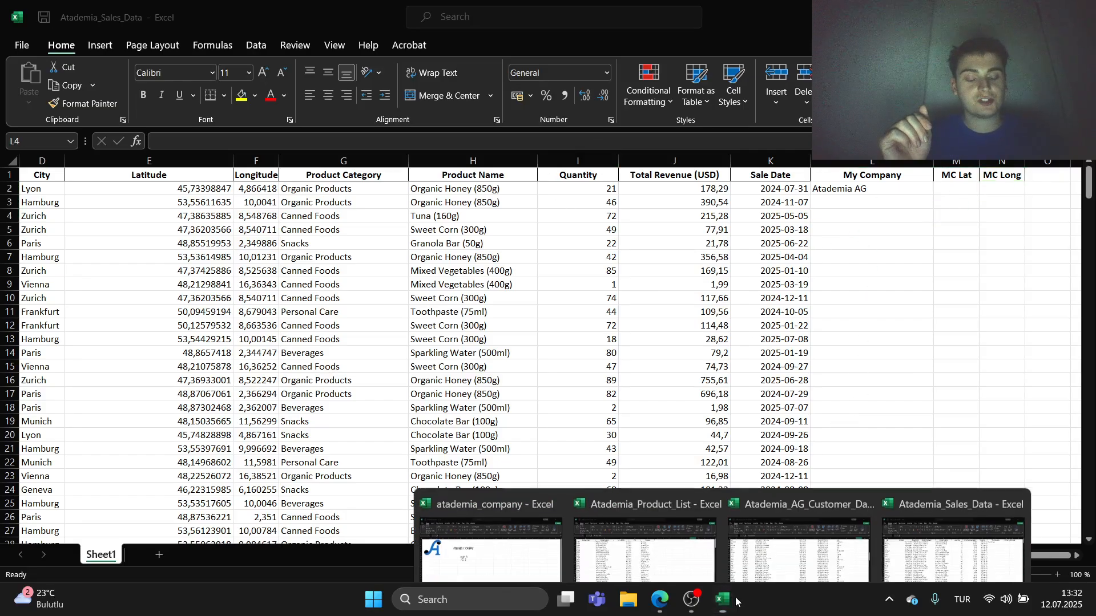
left_click(490, 543)
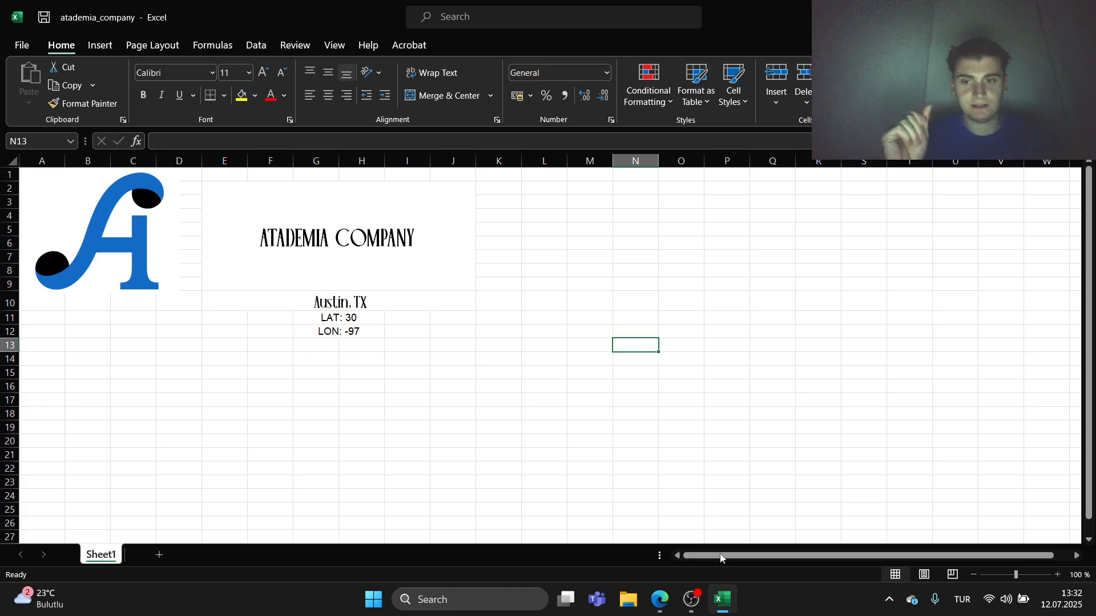
mouse_move(719, 602)
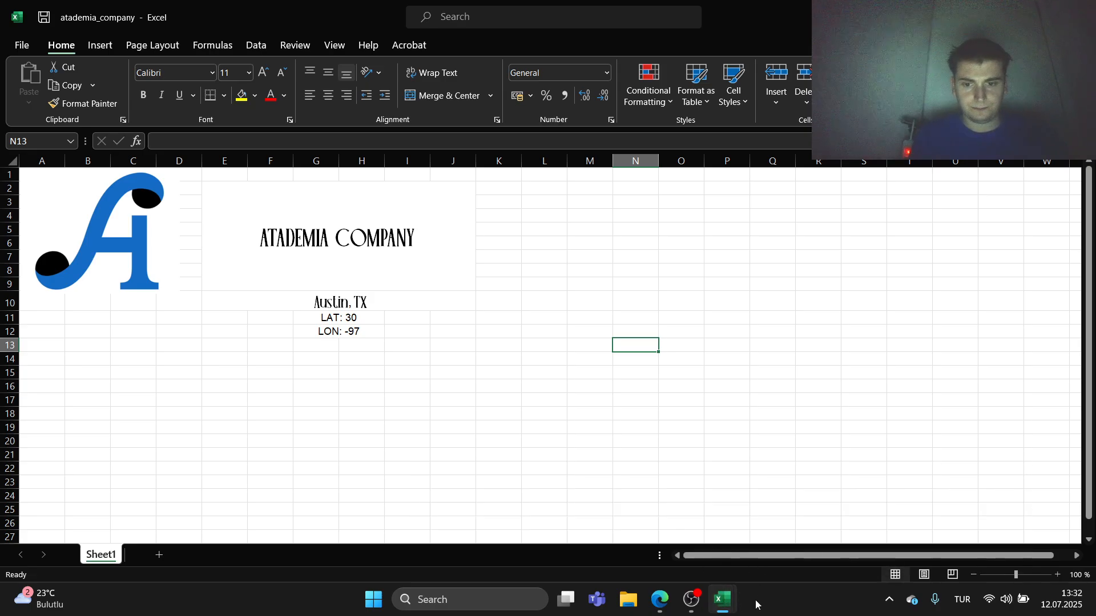
left_click(729, 601)
left_click(949, 530)
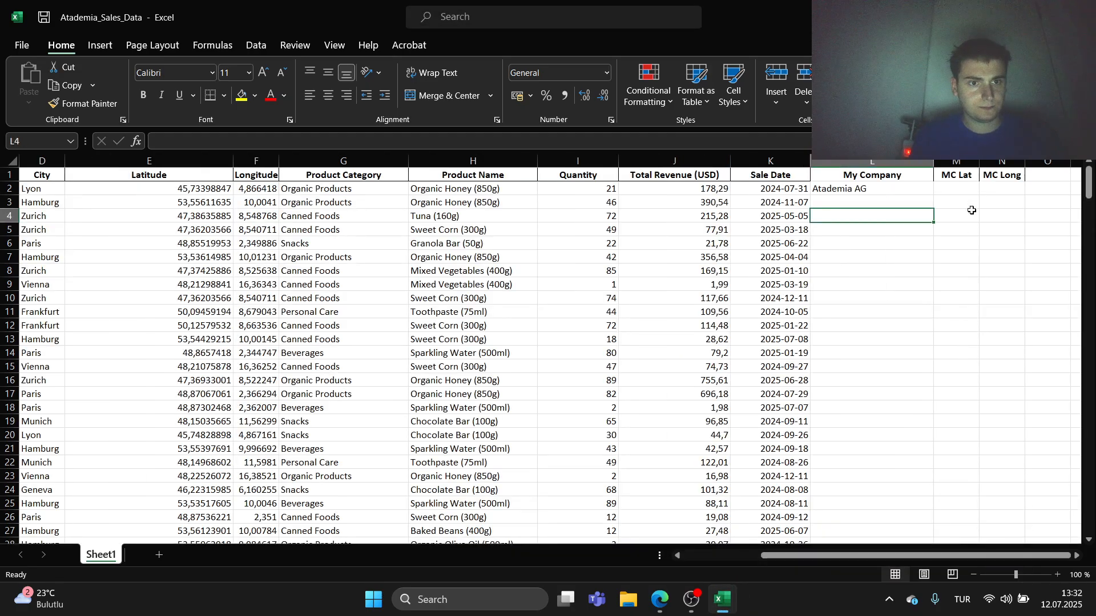
Enter the company coordinates in the first sales row, with 30 in cell M2 and -97 in cell N2.
left_click(957, 190)
type("30")
key("Tab")
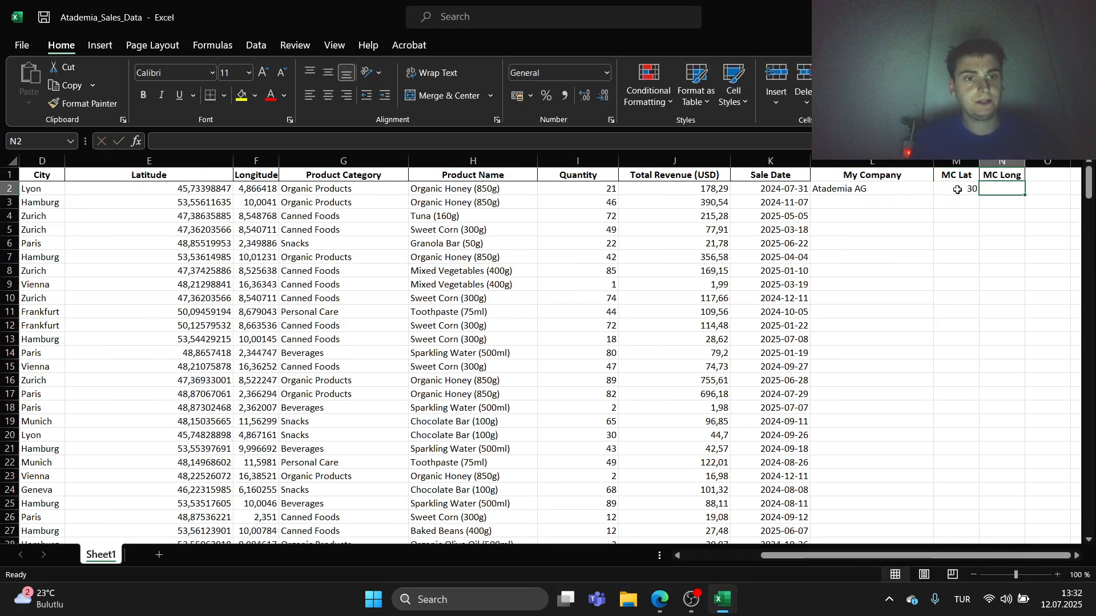
type("-97")
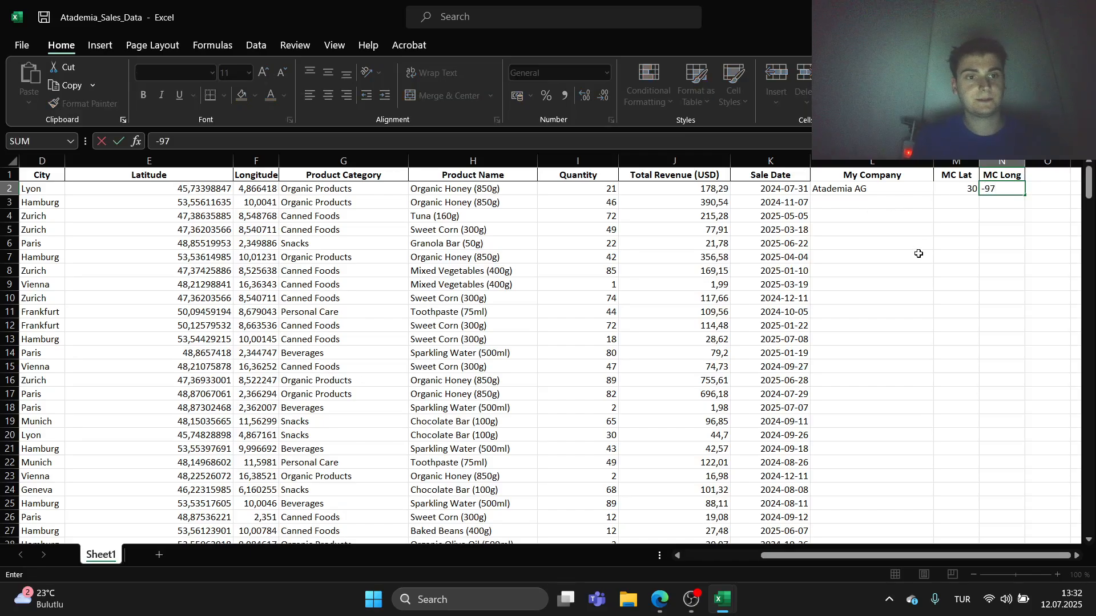
left_click(919, 254)
Recheck the company coordinates in the atademia_company workbook and go back to the Atademia_Sales_Data sheet.
left_click(727, 599)
left_click(663, 533)
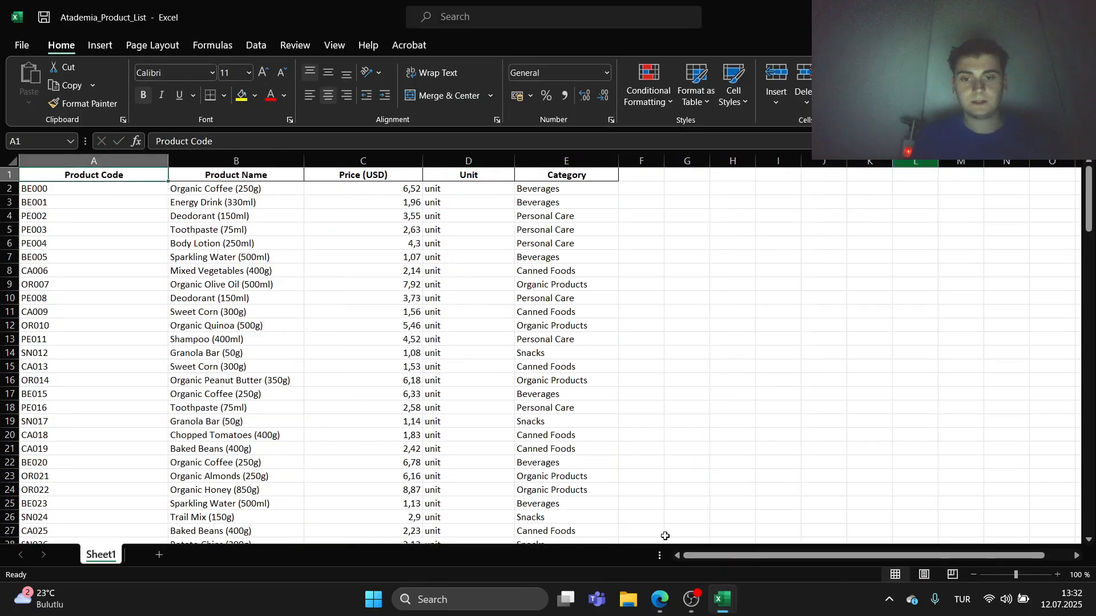
left_click(715, 598)
left_click(525, 527)
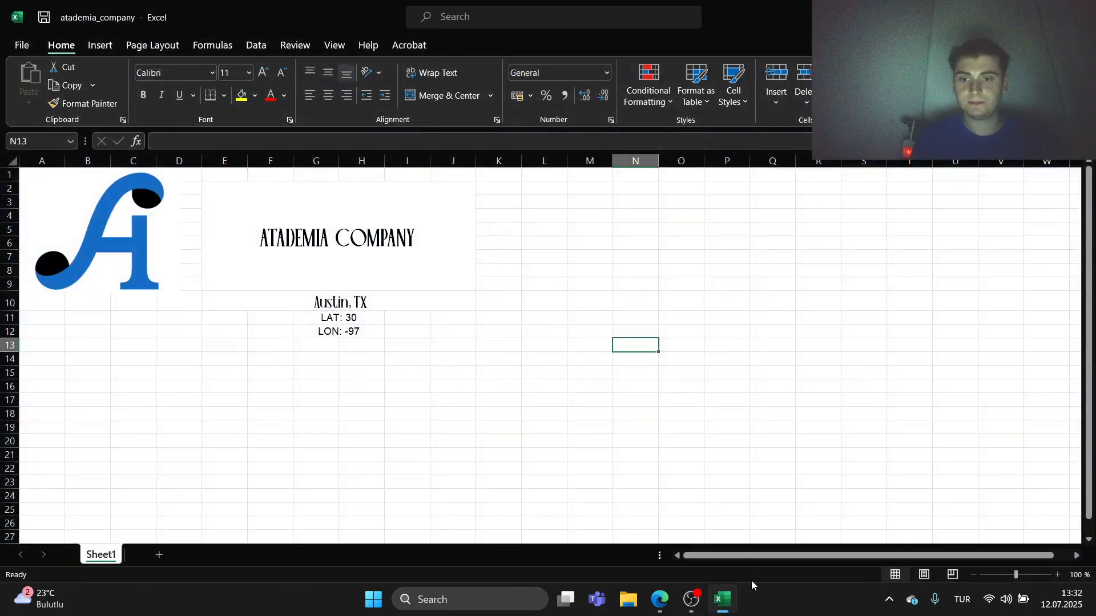
left_click(722, 599)
left_click(891, 505)
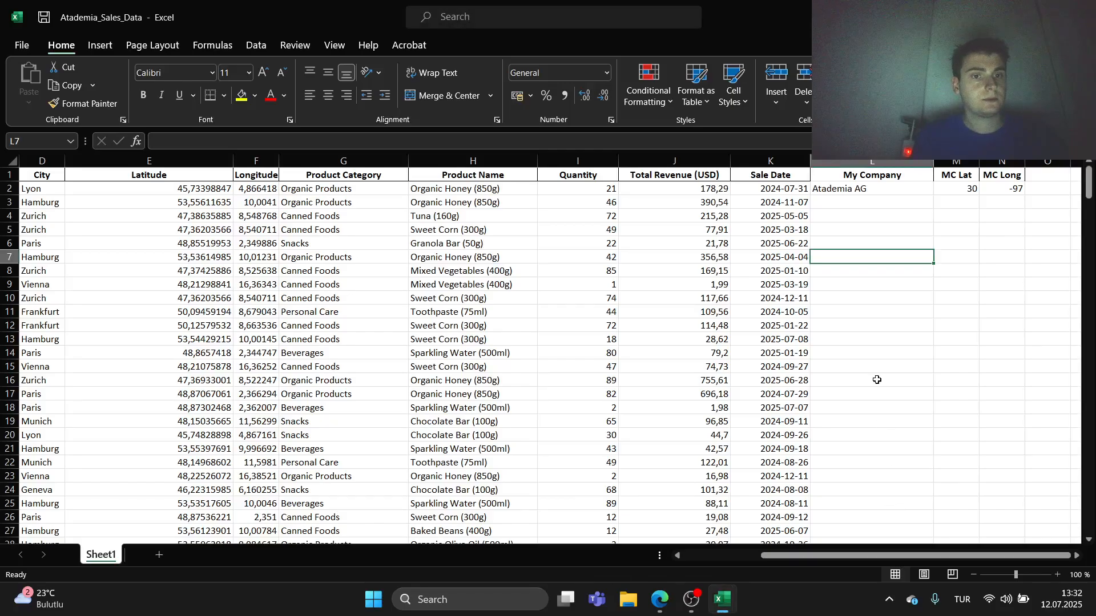
left_click(877, 350)
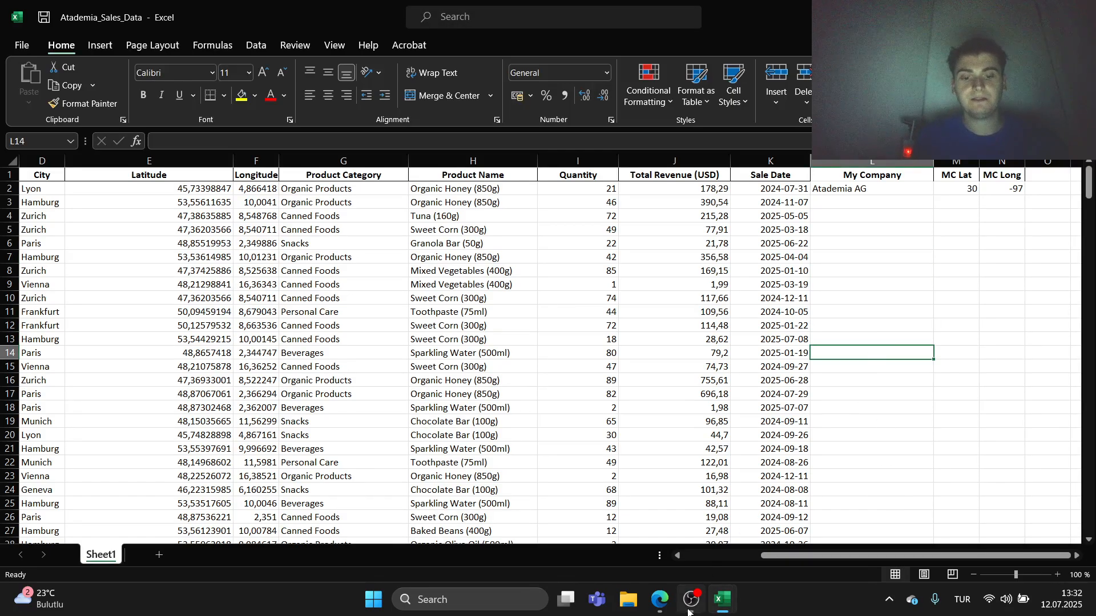
Switch to the SAP Analytics Cloud story in Edge and start adding new data from a file.
left_click(651, 601)
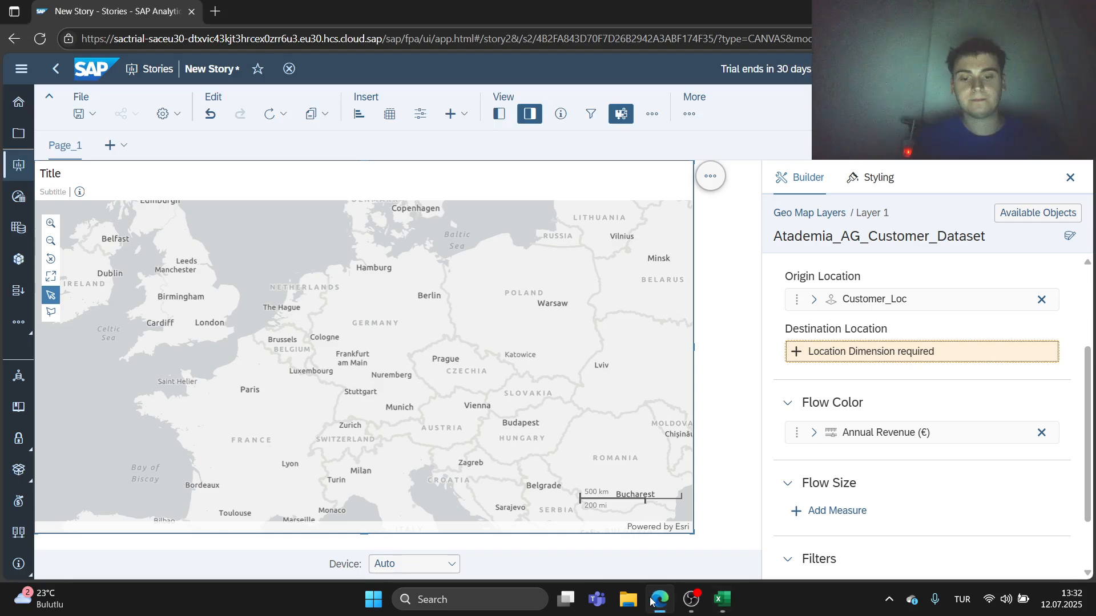
left_click(689, 114)
mouse_move(735, 160)
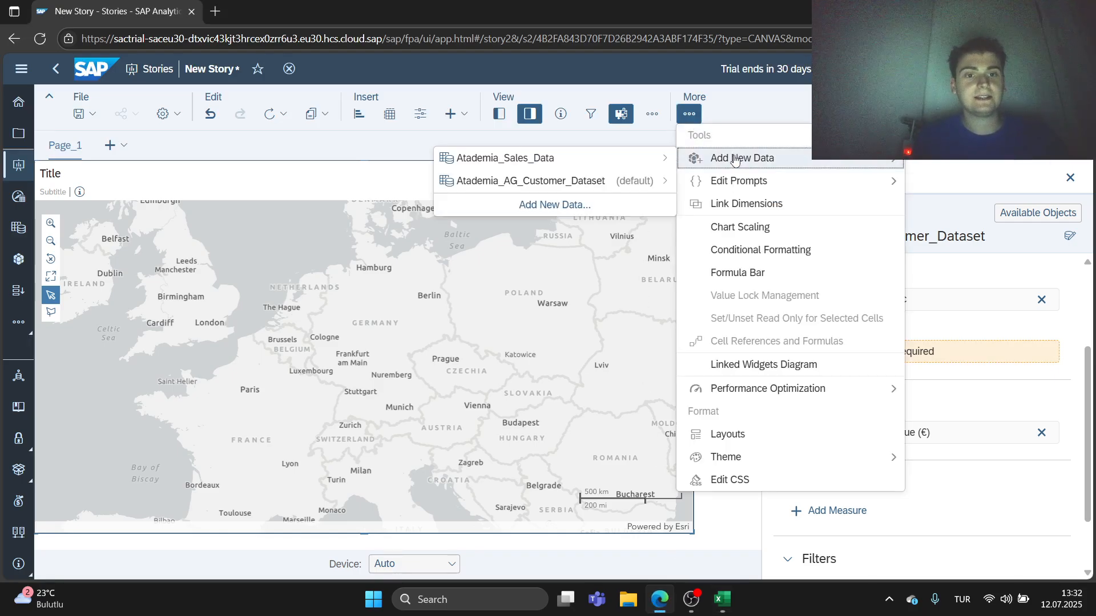
left_click(600, 203)
left_click(480, 256)
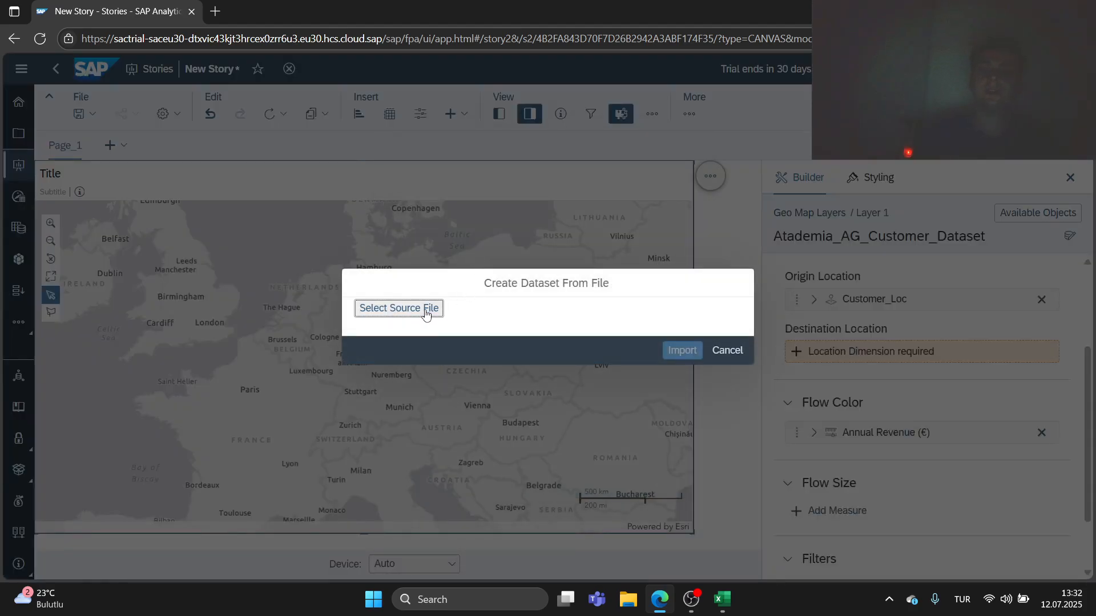
Import Atademia_Sales_Data.xlsx from the Desktop as the dataset source and dismiss the Smart Wrangling introduction.
left_click(431, 315)
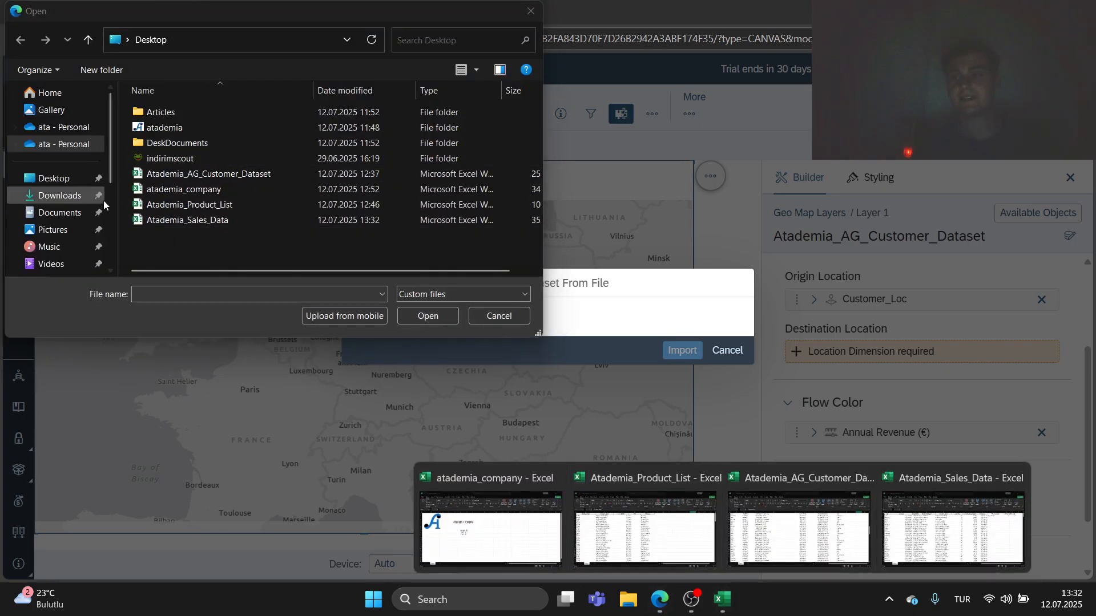
left_click(208, 220)
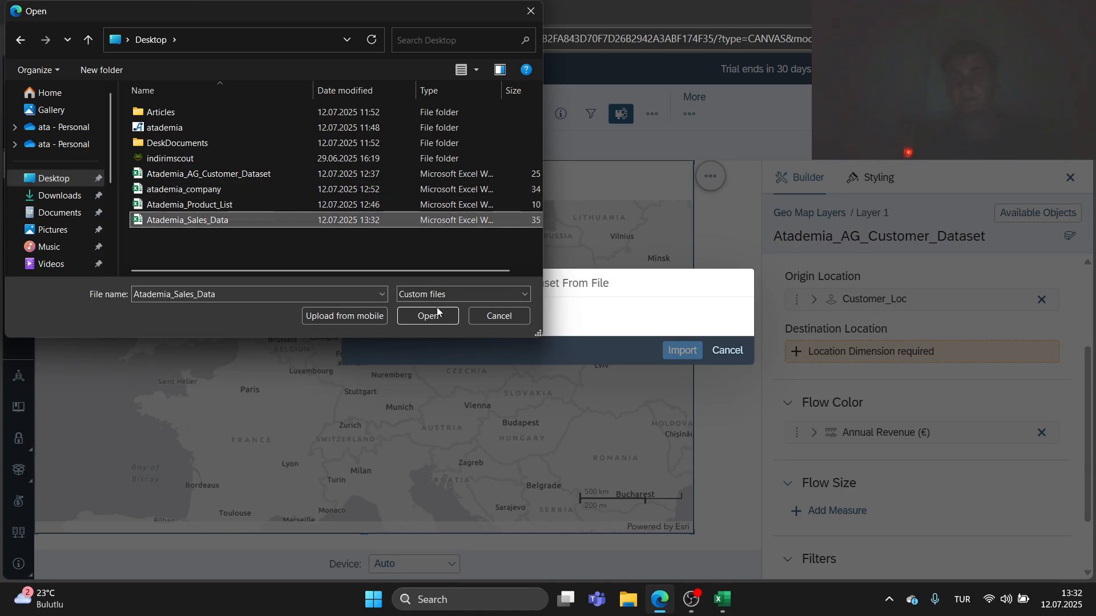
left_click(428, 316)
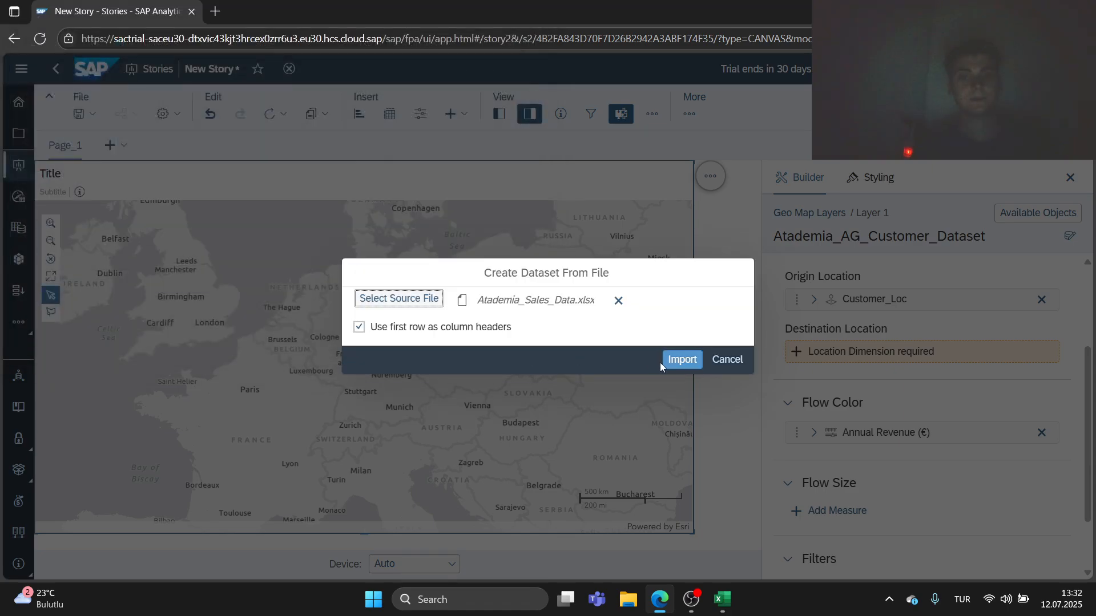
left_click(685, 362)
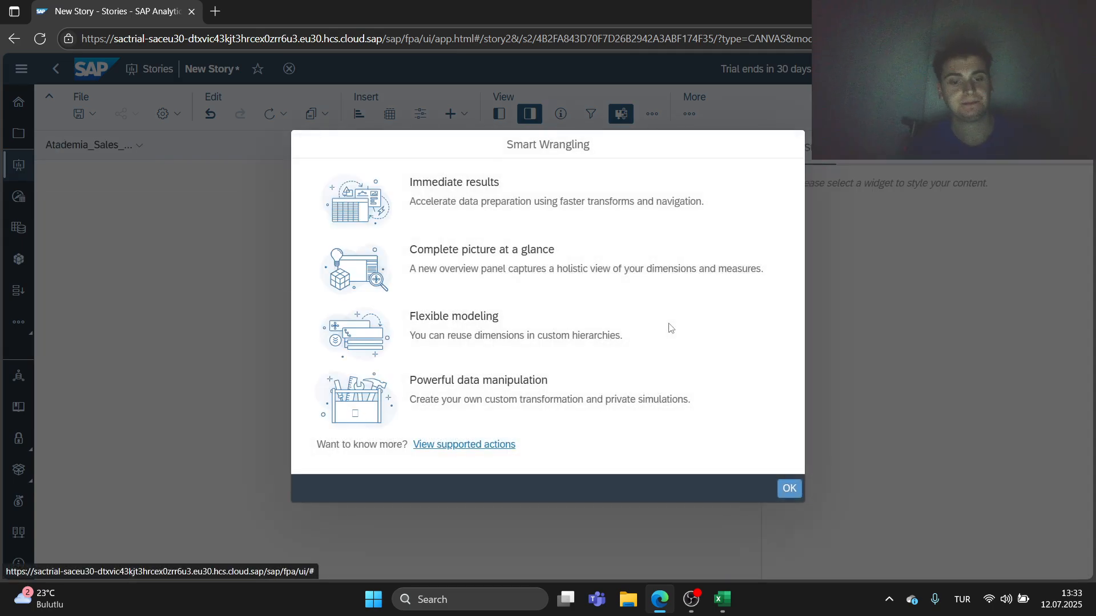
left_click(789, 490)
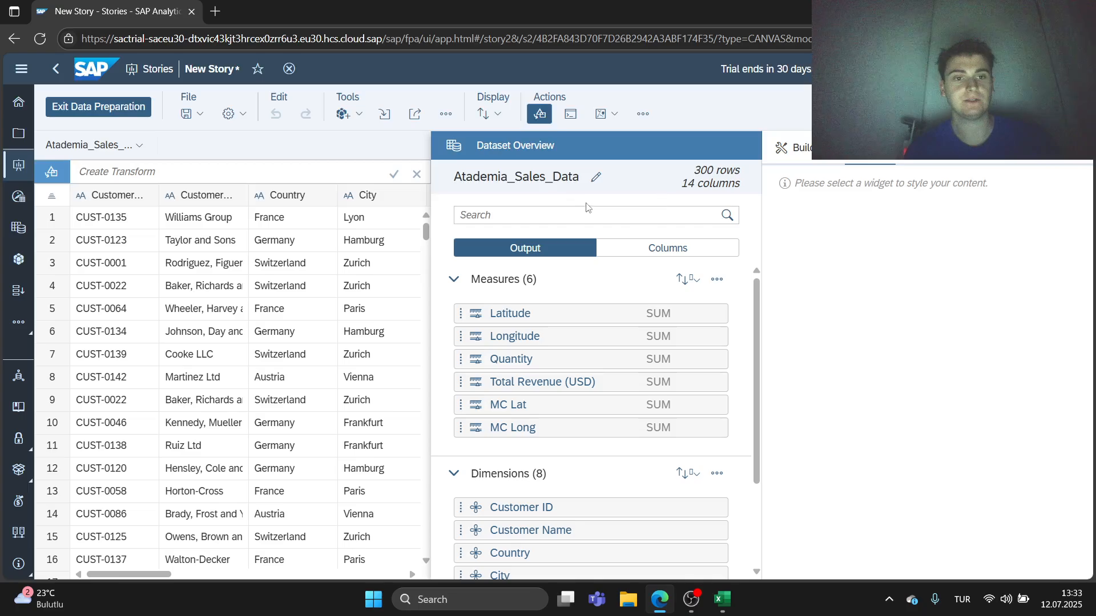
Review the measures and dimensions of the imported Atademia_Sales_Data dataset, including the new company columns.
scroll(513, 310, "down", 2)
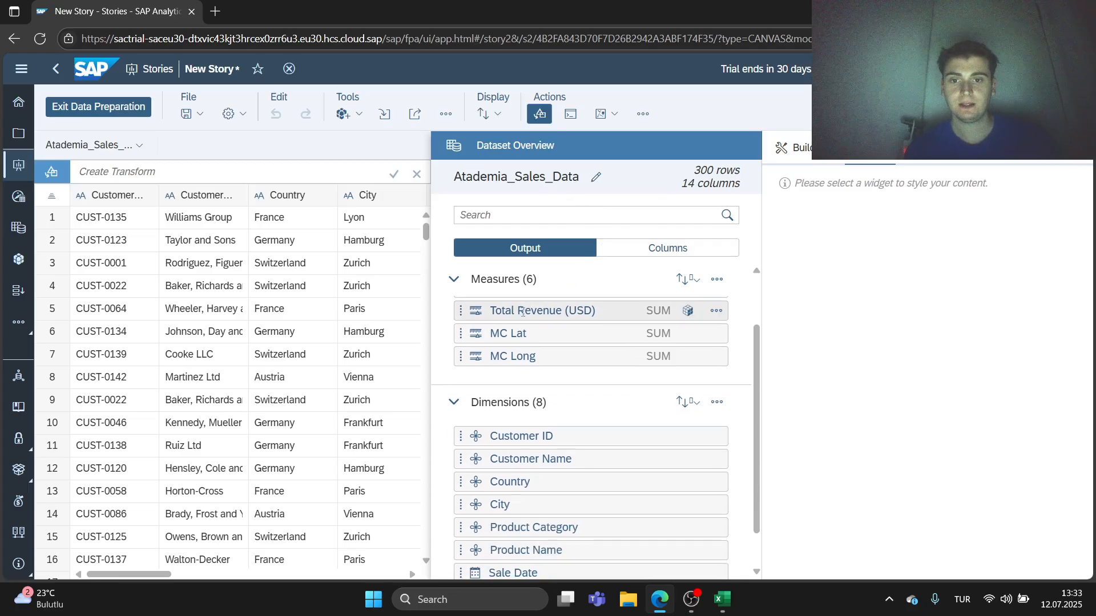
scroll(530, 335, "down", 1)
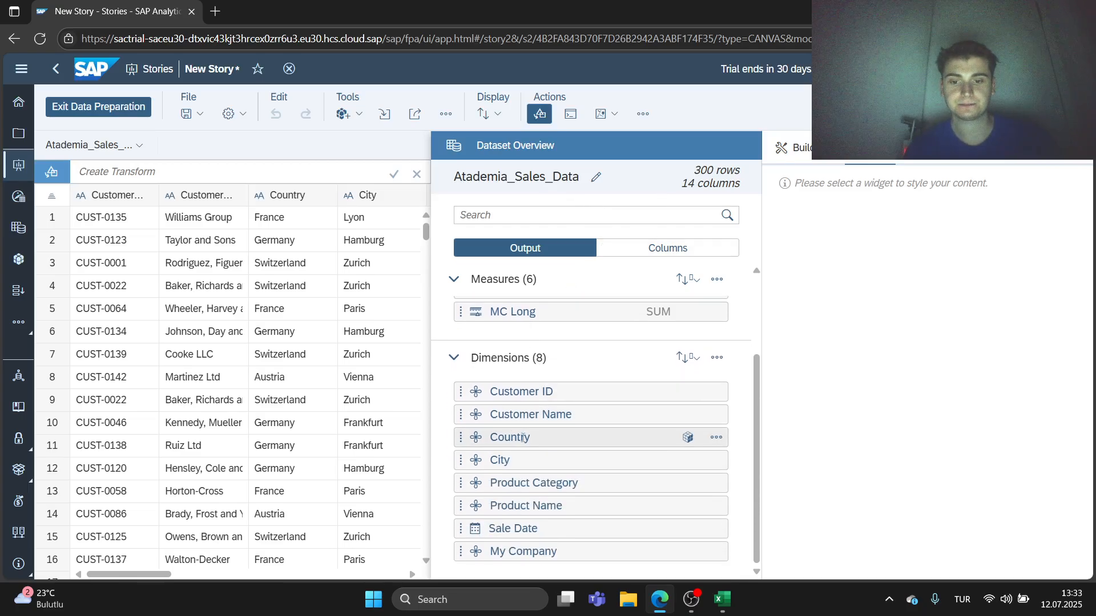
scroll(567, 450, "up", 3)
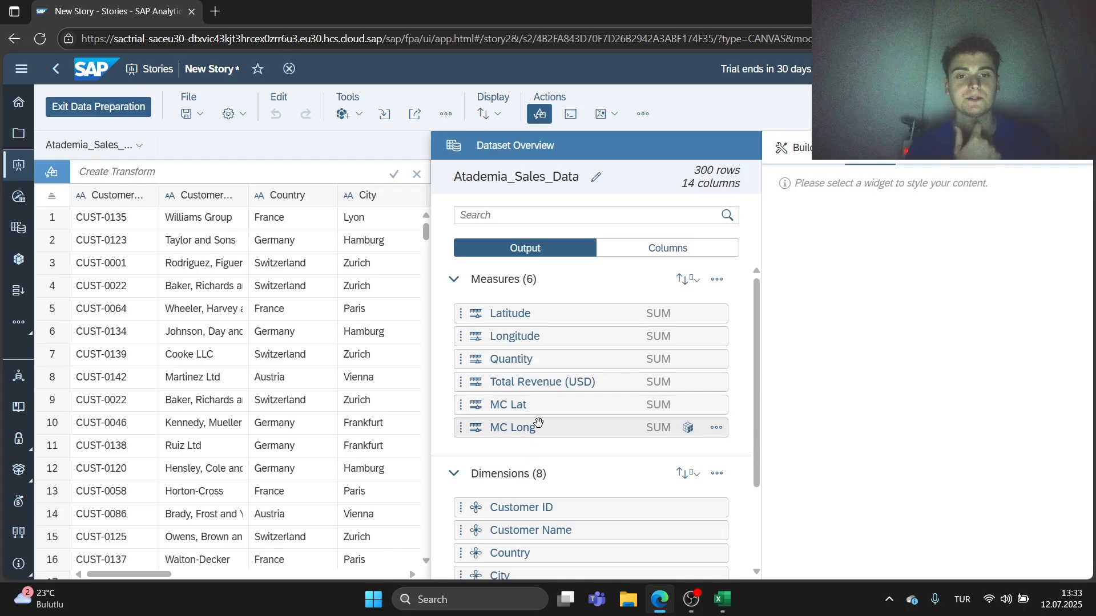
scroll(539, 423, "down", 3)
scroll(542, 428, "up", 3)
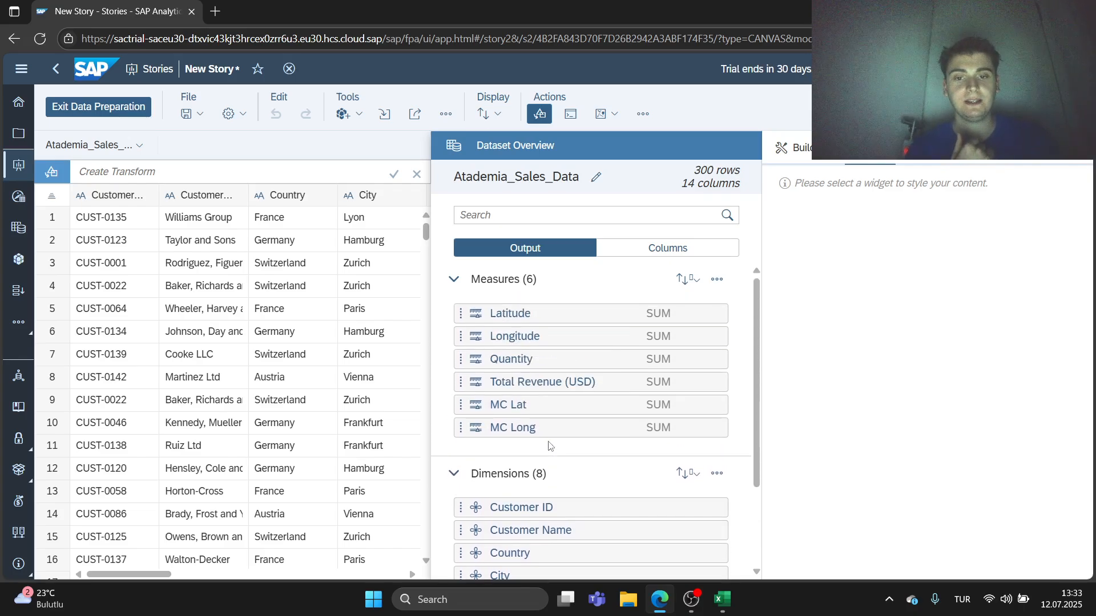
scroll(545, 436, "down", 3)
scroll(550, 446, "up", 3)
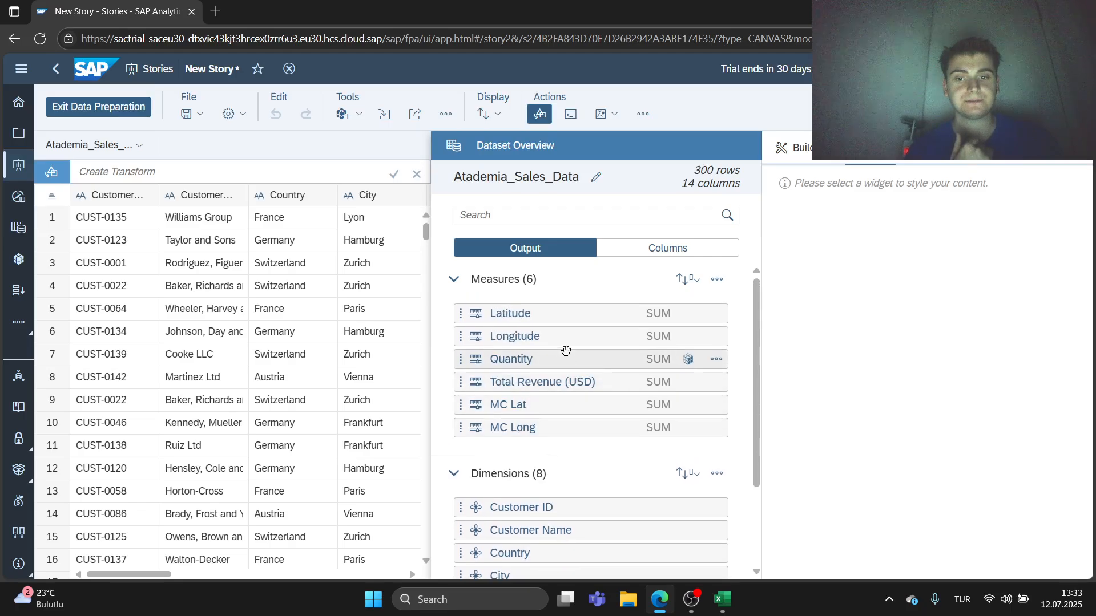
scroll(573, 388, "down", 3)
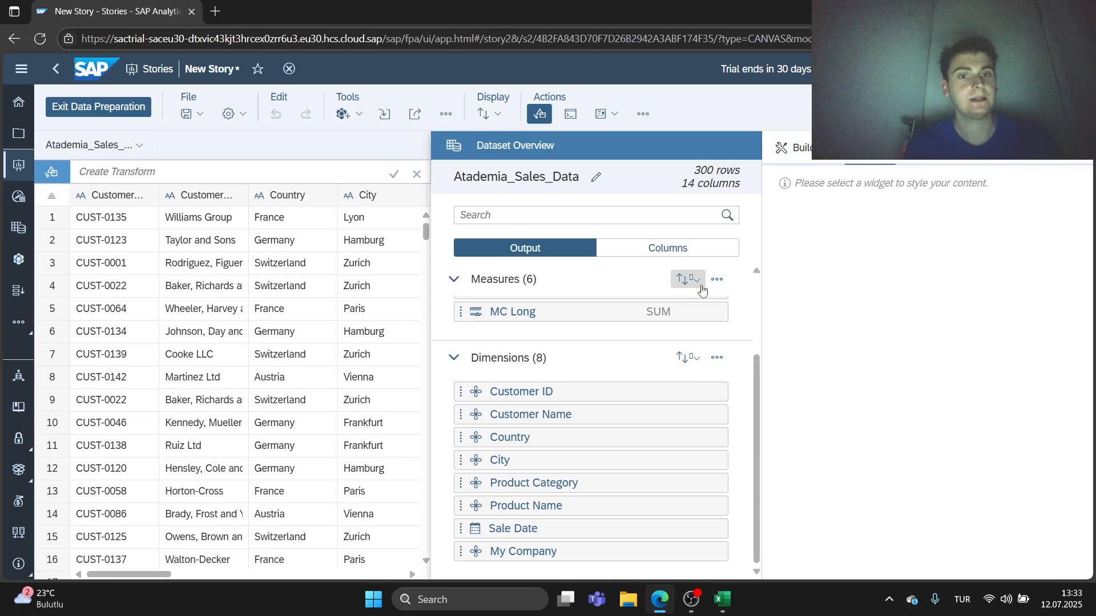
Start a geo enrichment by coordinates that creates a new dimension, and name the dimension "Atademia AG Loc.".
left_click(718, 358)
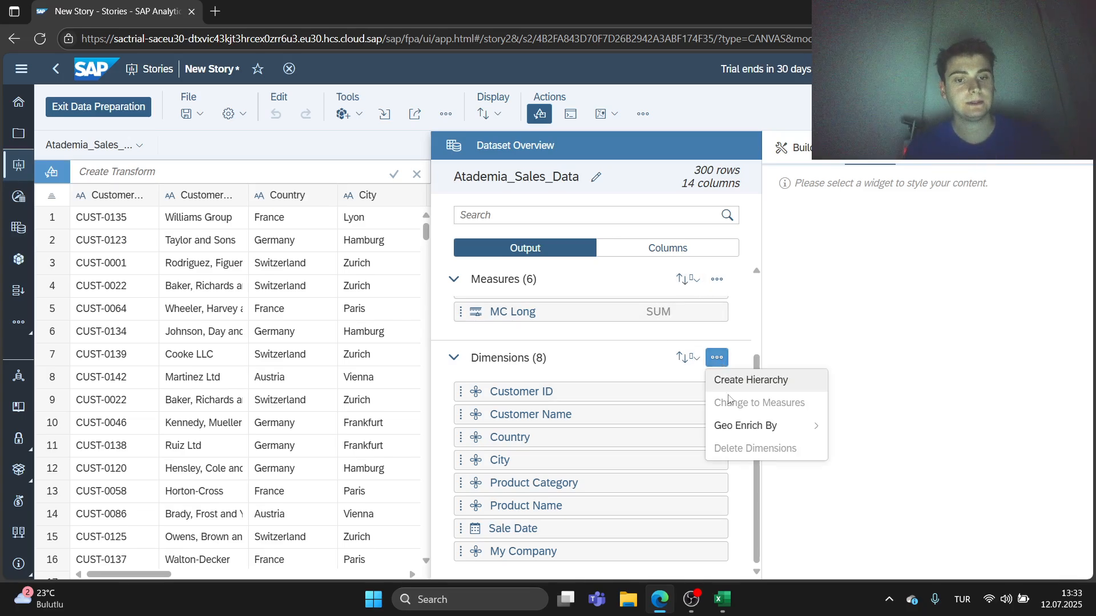
mouse_move(742, 432)
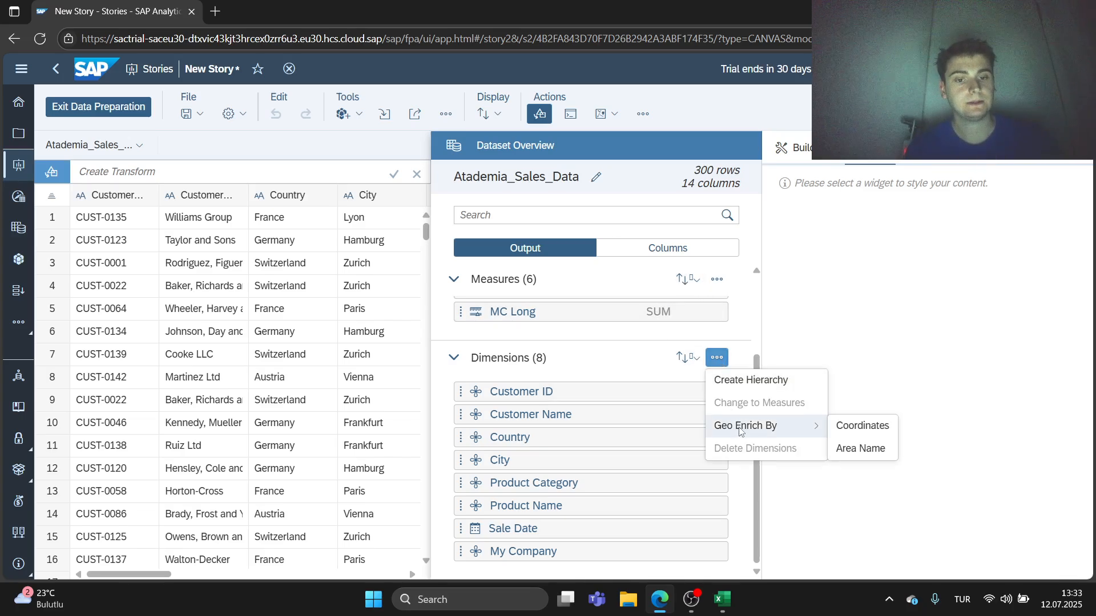
left_click(854, 429)
double_click(524, 249)
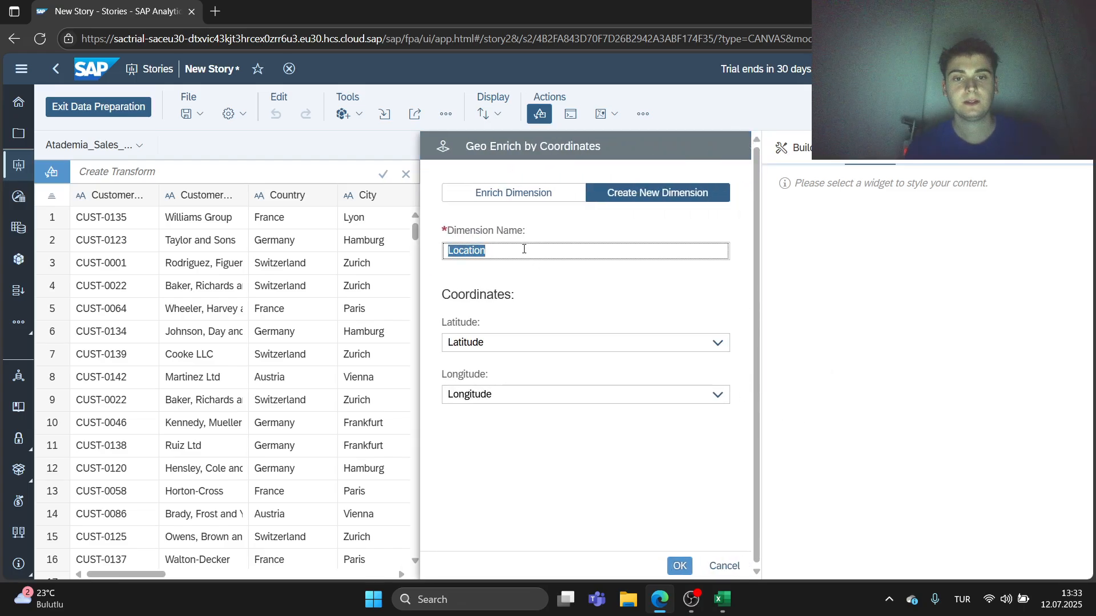
left_click(514, 194)
left_click(630, 197)
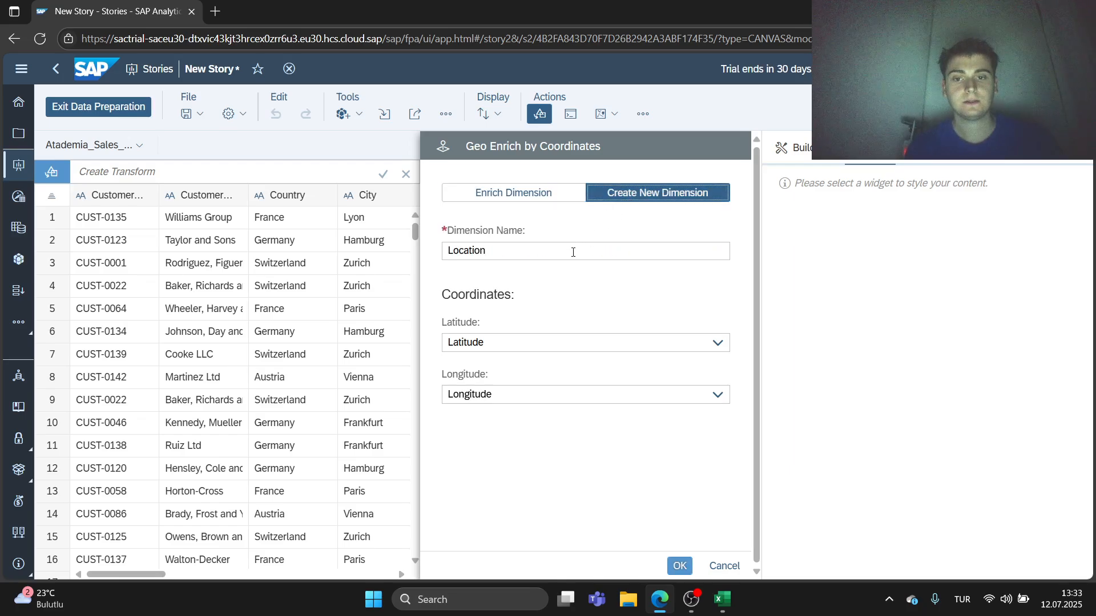
left_click(573, 252)
key("ctrl+a")
key("BackSpace")
type("Atade")
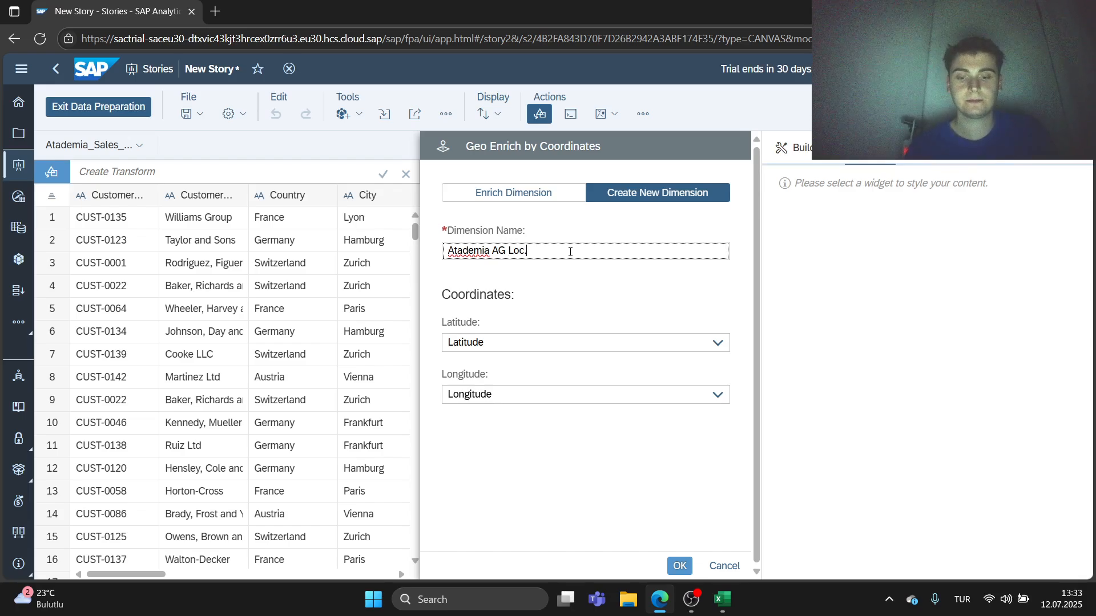
Set the latitude column of the new location dimension to MC Lat.
left_click(502, 342)
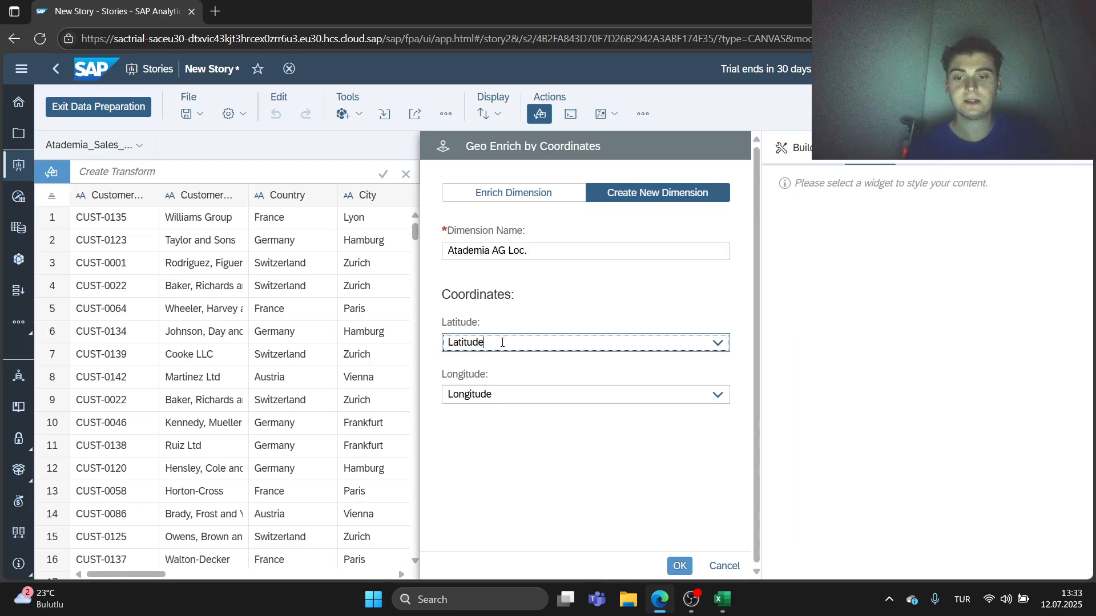
left_click(716, 342)
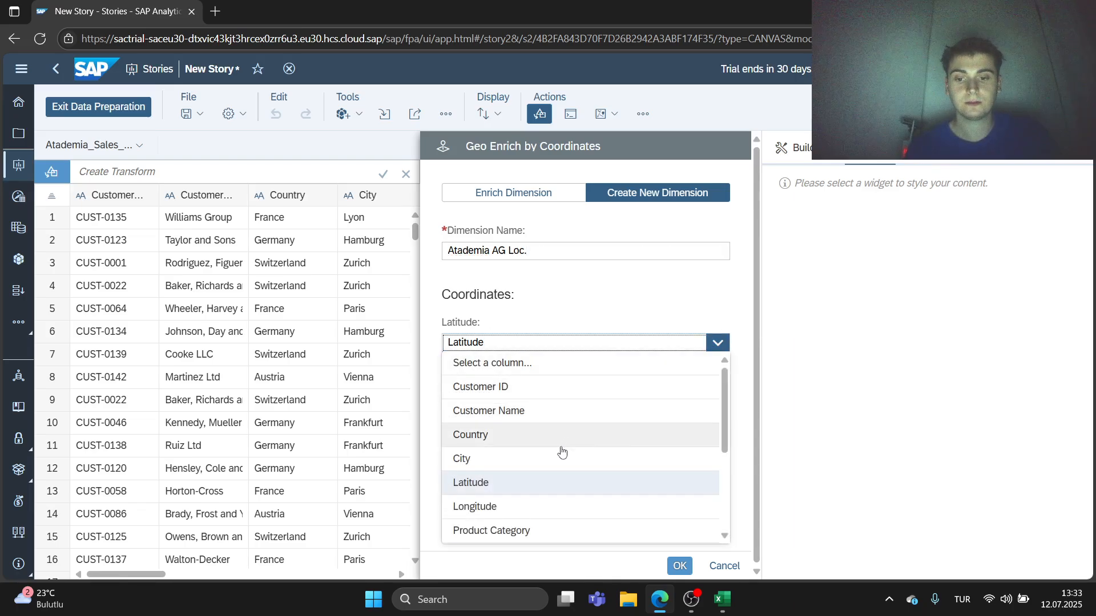
scroll(561, 448, "down", 3)
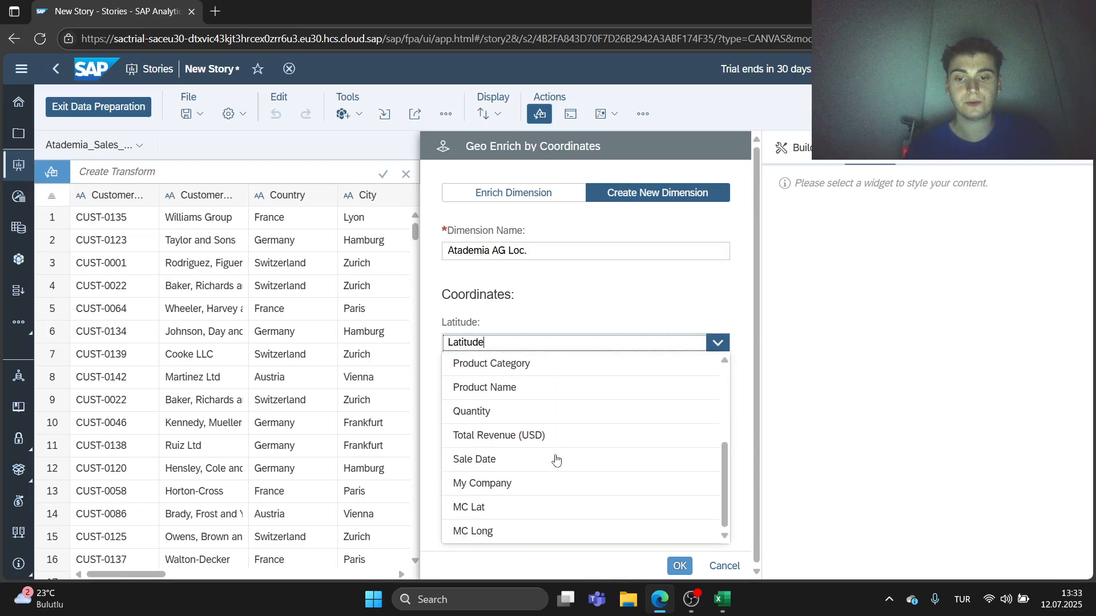
left_click(526, 508)
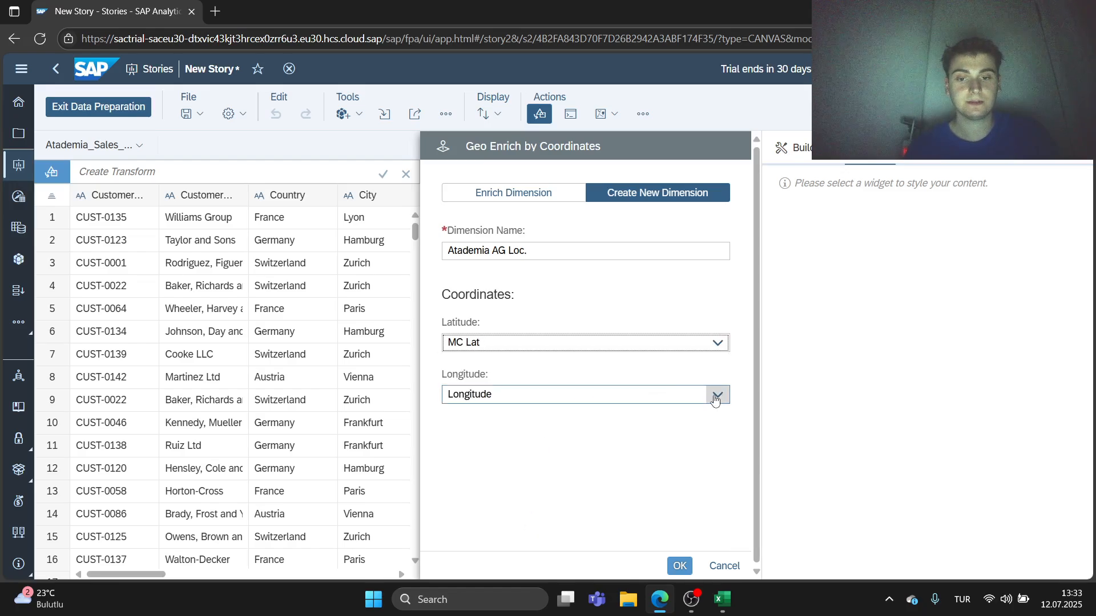
Set the longitude column of the new location dimension to MC Long and try to create the dimension.
left_click(717, 394)
scroll(561, 465, "down", 3)
left_click(535, 534)
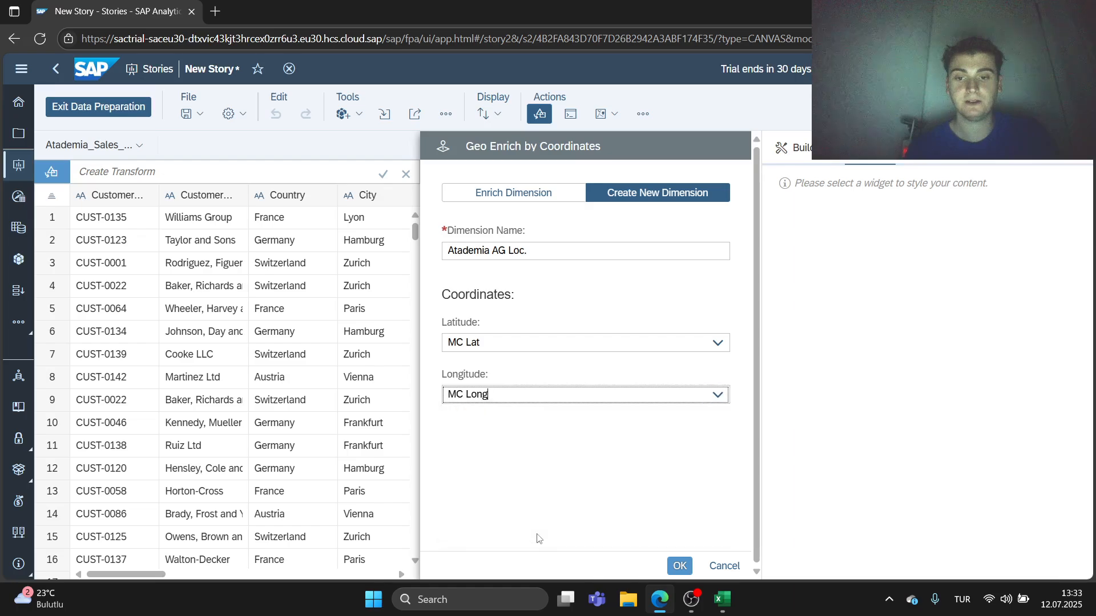
left_click(681, 566)
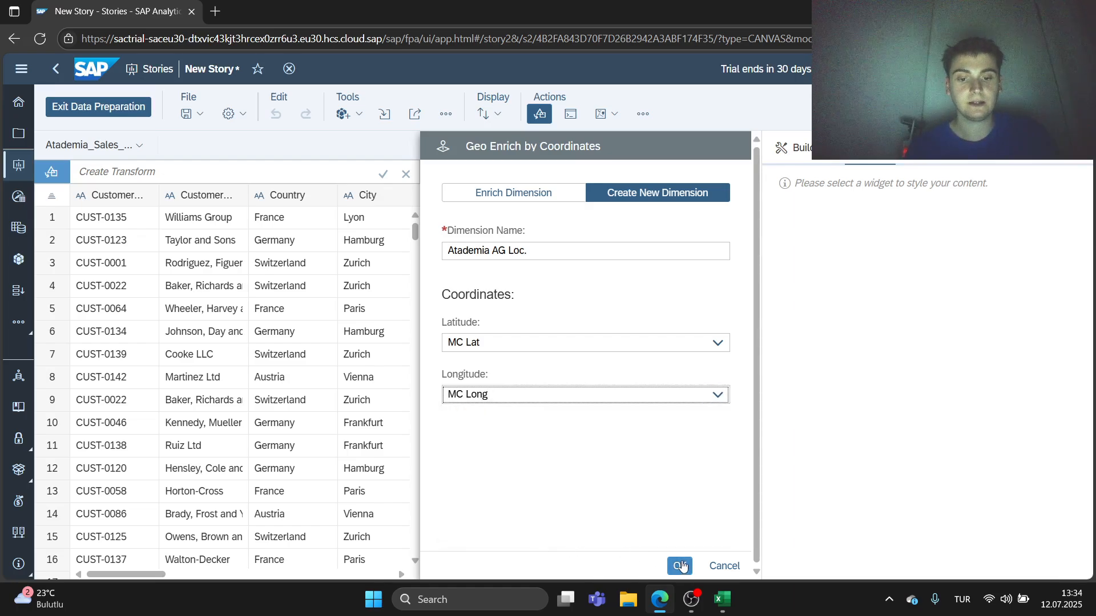
left_click(681, 566)
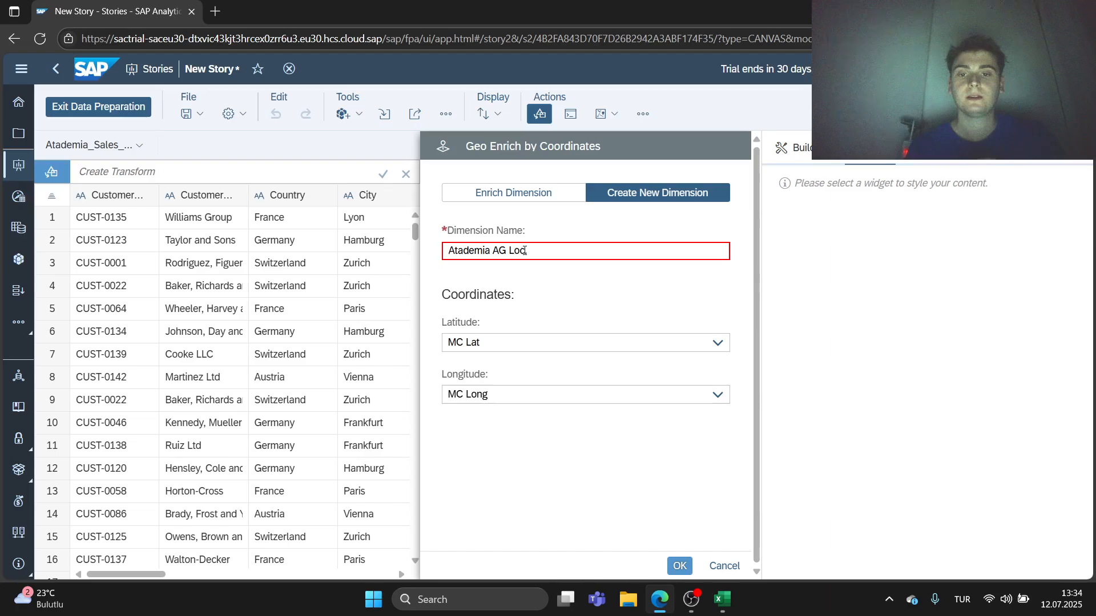
Try to create the location dimension under the name "Atademia AG Loc", without the trailing period.
left_click(531, 252)
key("BackSpace")
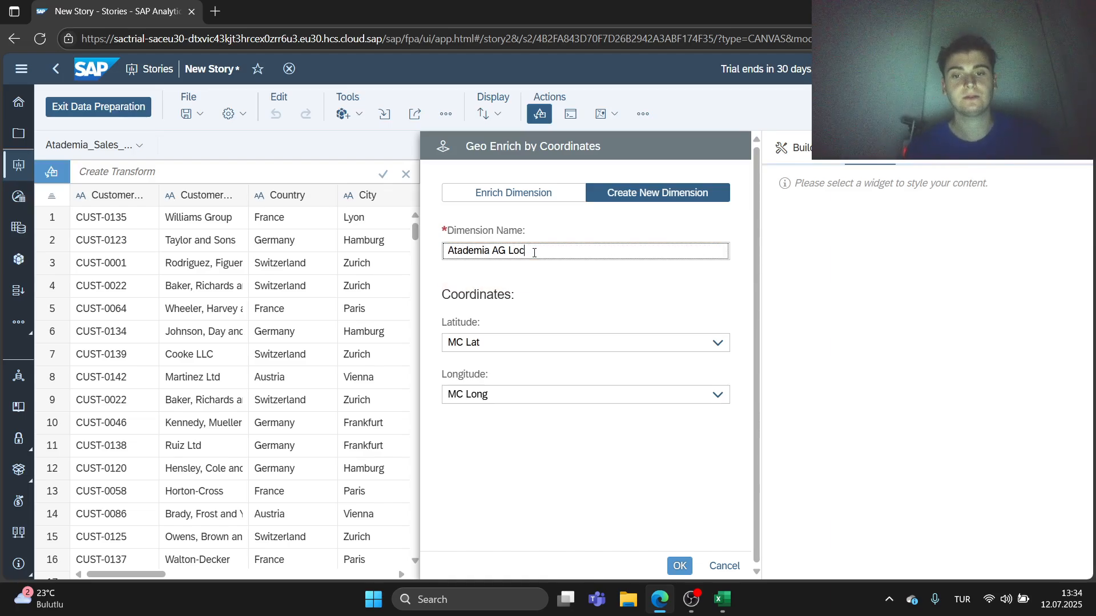
left_click(680, 567)
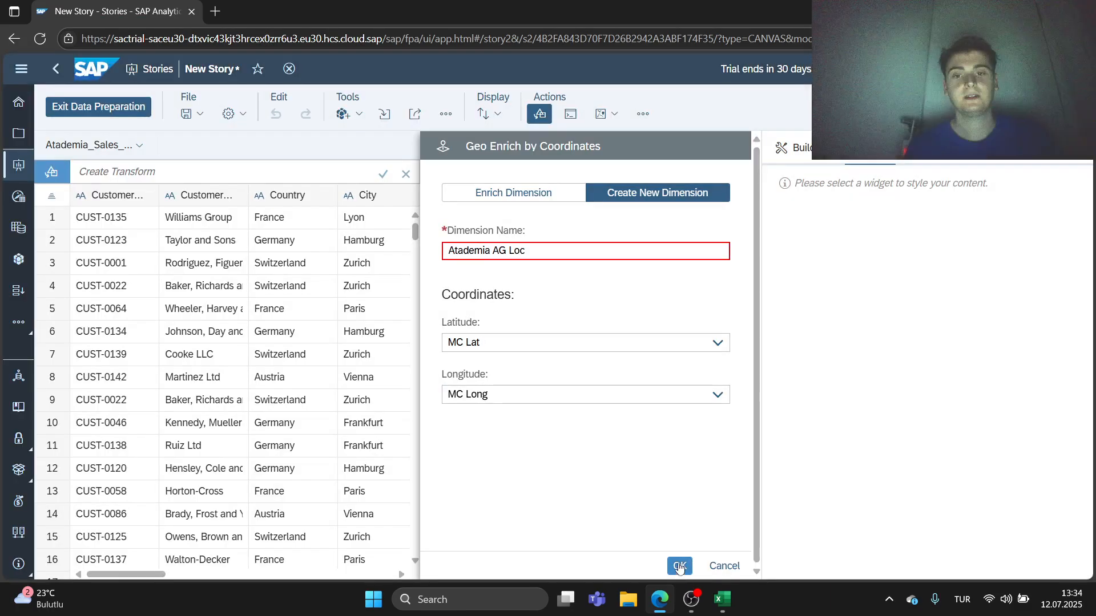
Rename the new location dimension "atademia_ag_loc" and create the coordinate geo enrichment.
double_click(531, 252)
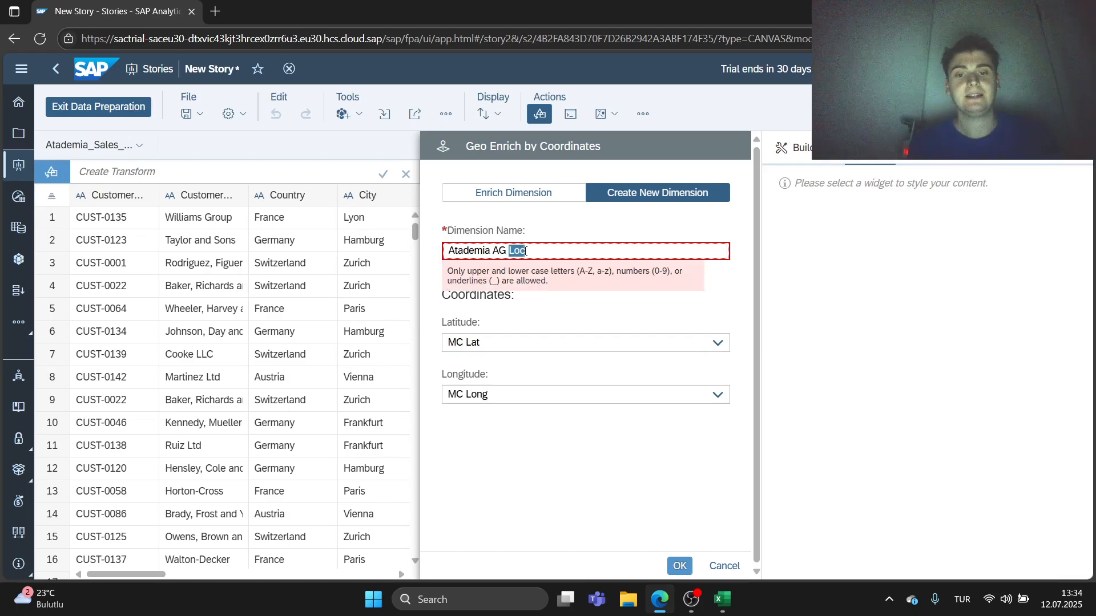
key("BackSpace")
key("BackSpace")
key("BackSpace")
key("BackSpace")
key("BackSpace")
key("BackSpace")
key("BackSpace")
key("BackSpace")
key("BackSpace")
key("BackSpace")
key("BackSpace")
key("BackSpace")
key("BackSpace")
type("a")
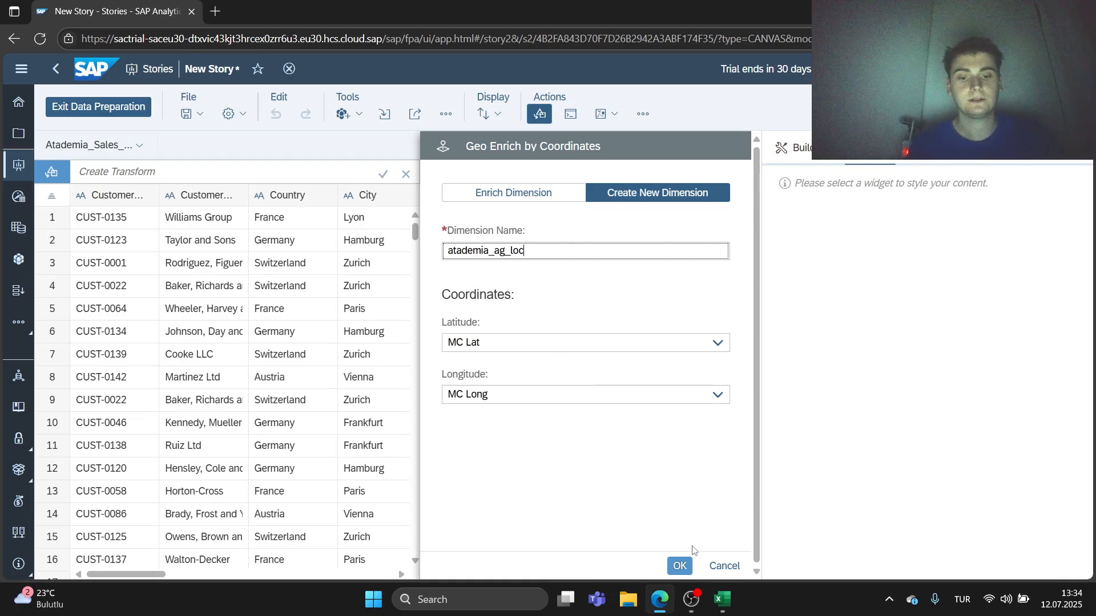
left_click(681, 565)
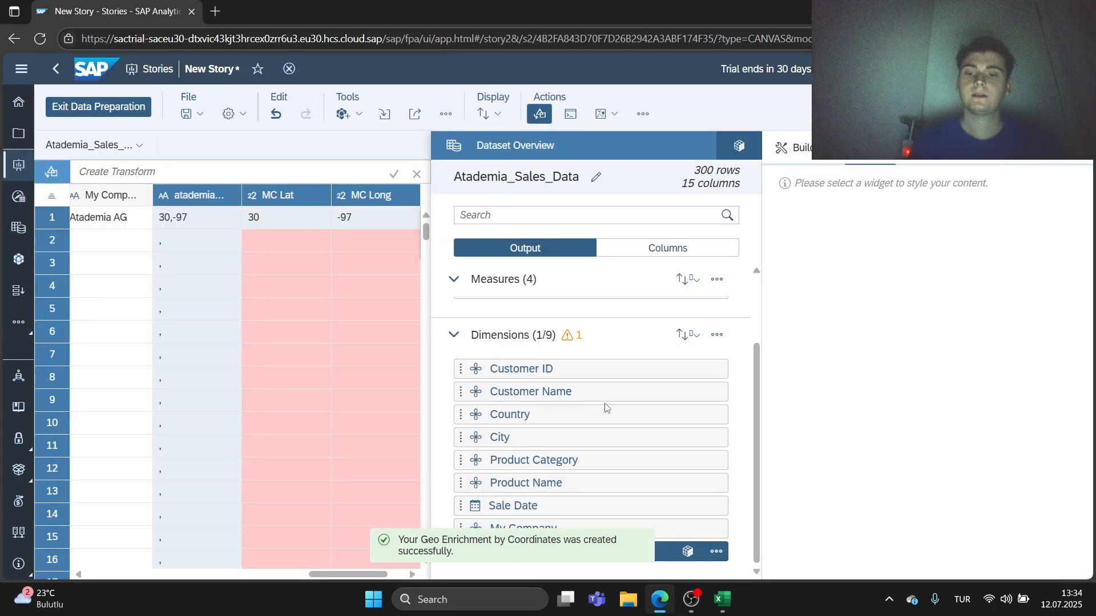
Examine the data quality issues of the atademia_ag_loc dimension, including the validation and data distribution of its MC Lat column.
left_click(582, 350)
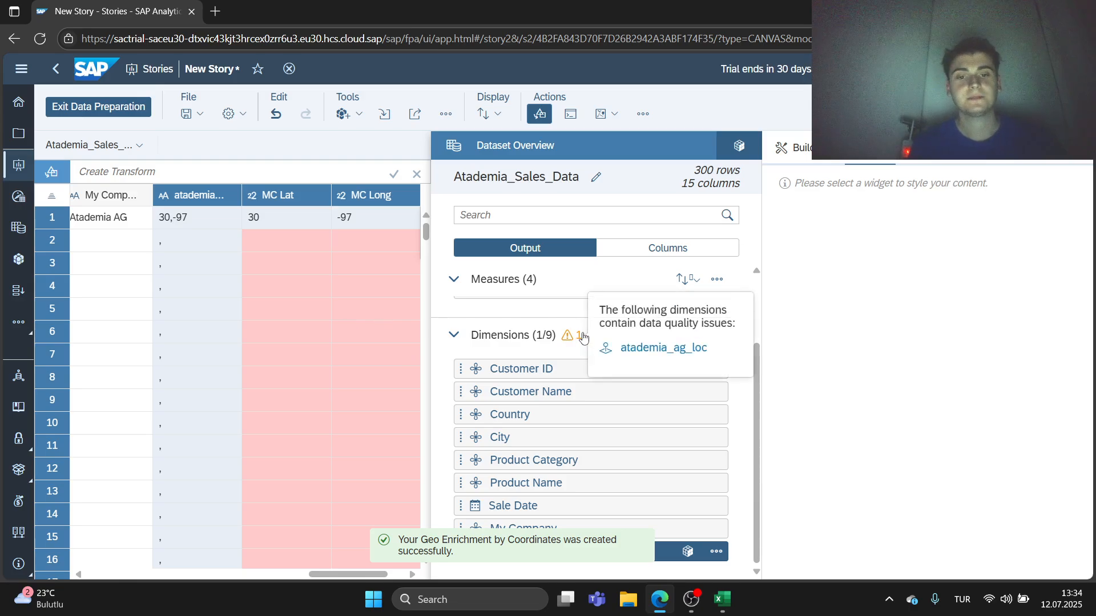
scroll(549, 337, "up", 2)
scroll(551, 336, "down", 2)
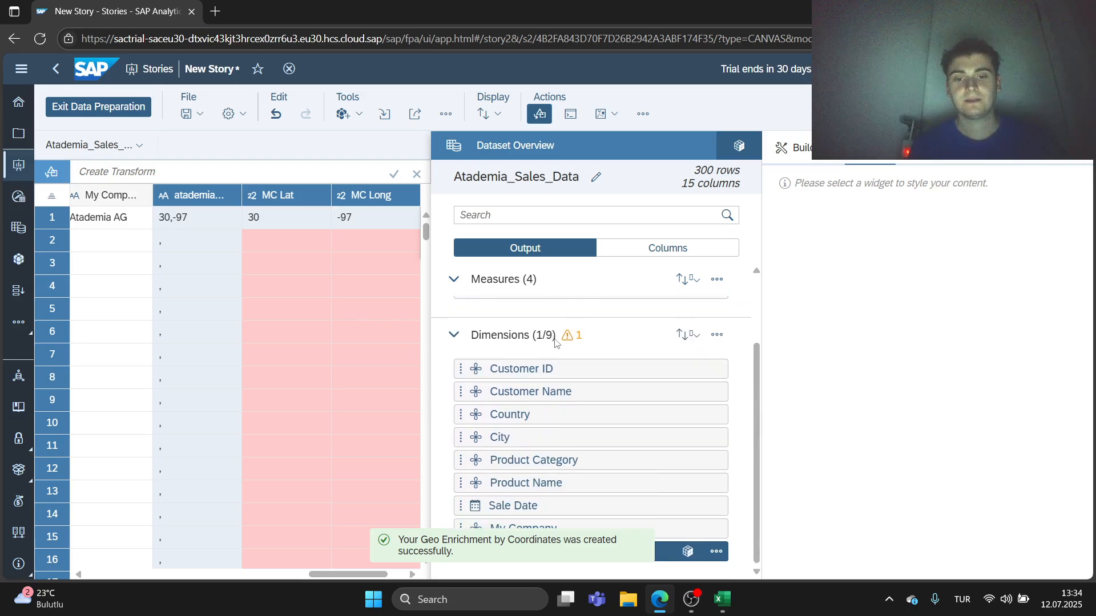
left_click(639, 346)
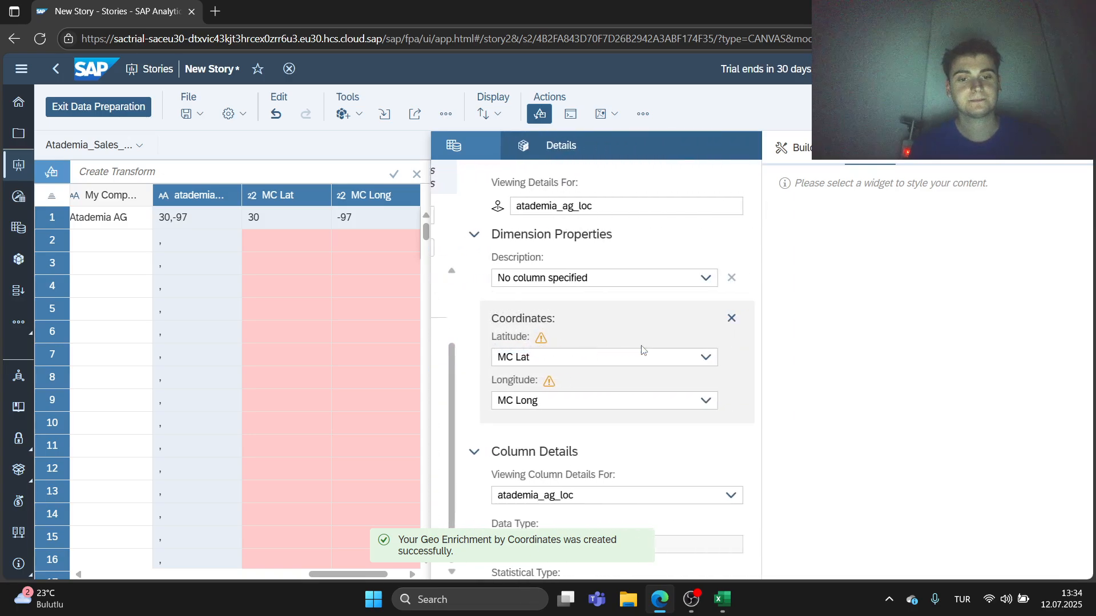
scroll(630, 350, "down", 2)
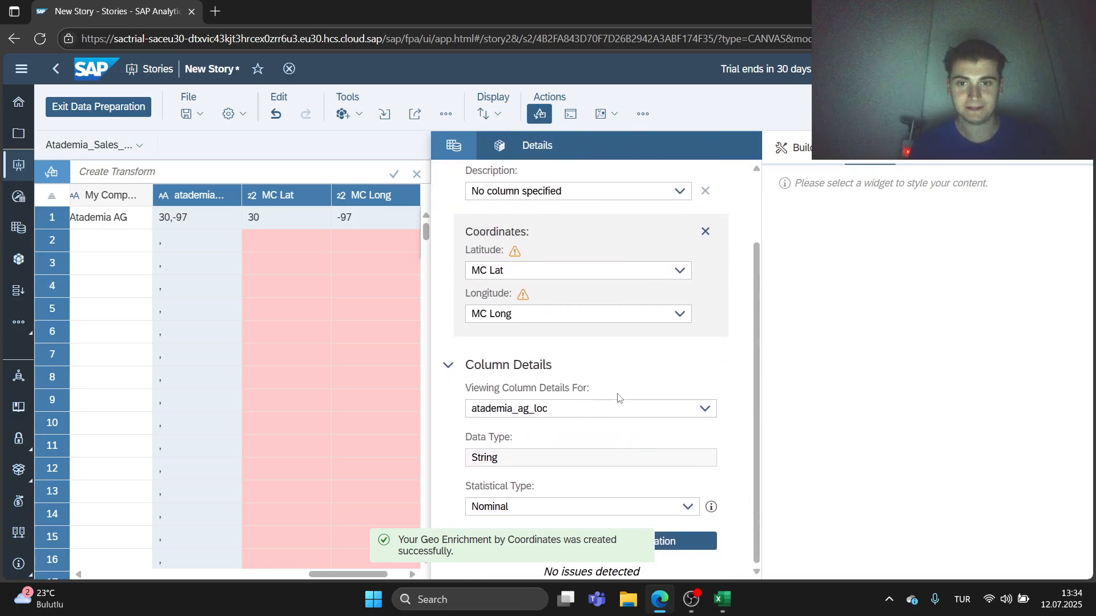
left_click(514, 252)
scroll(538, 357, "down", 3)
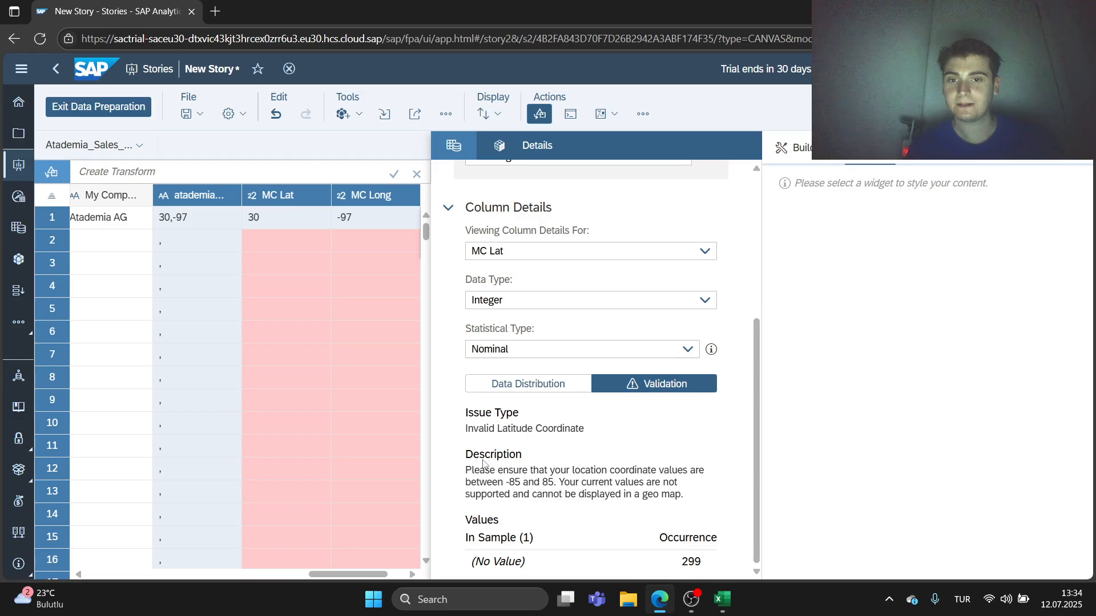
left_click(536, 384)
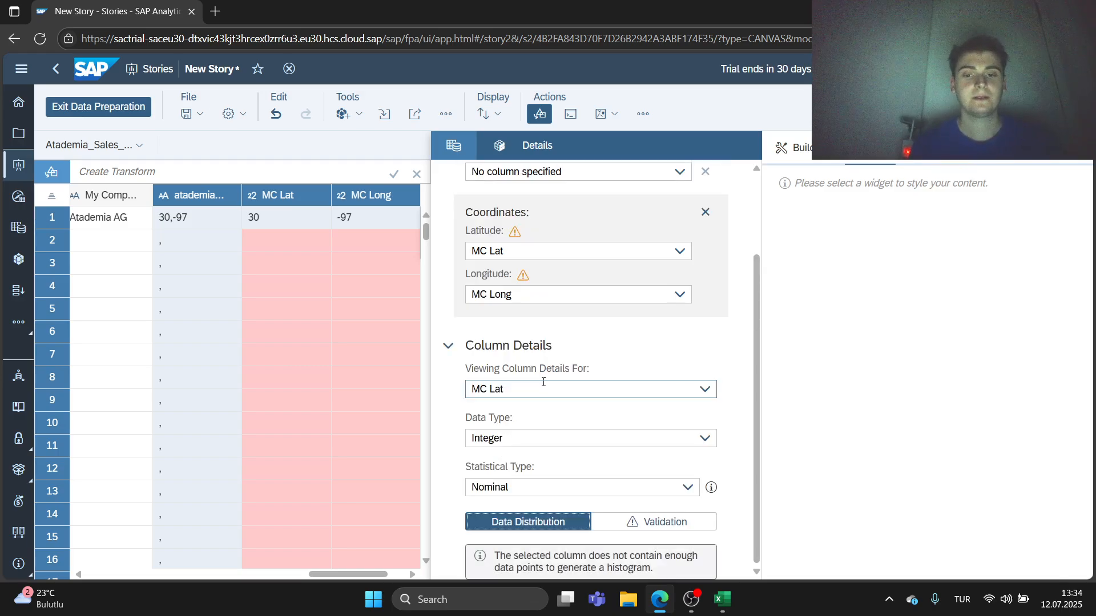
scroll(605, 399, "up", 3)
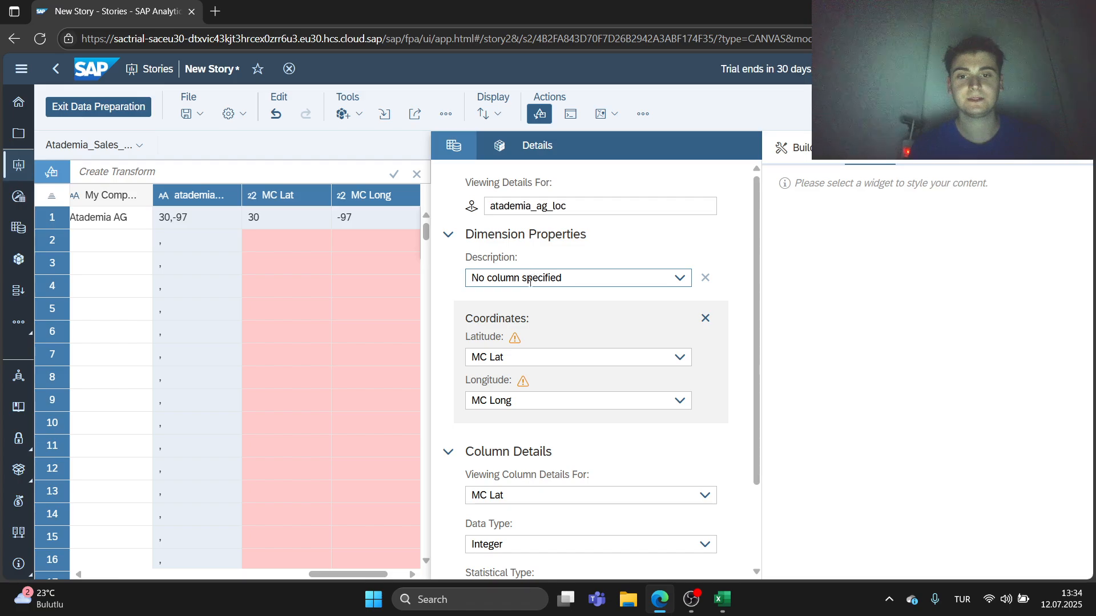
left_click(455, 147)
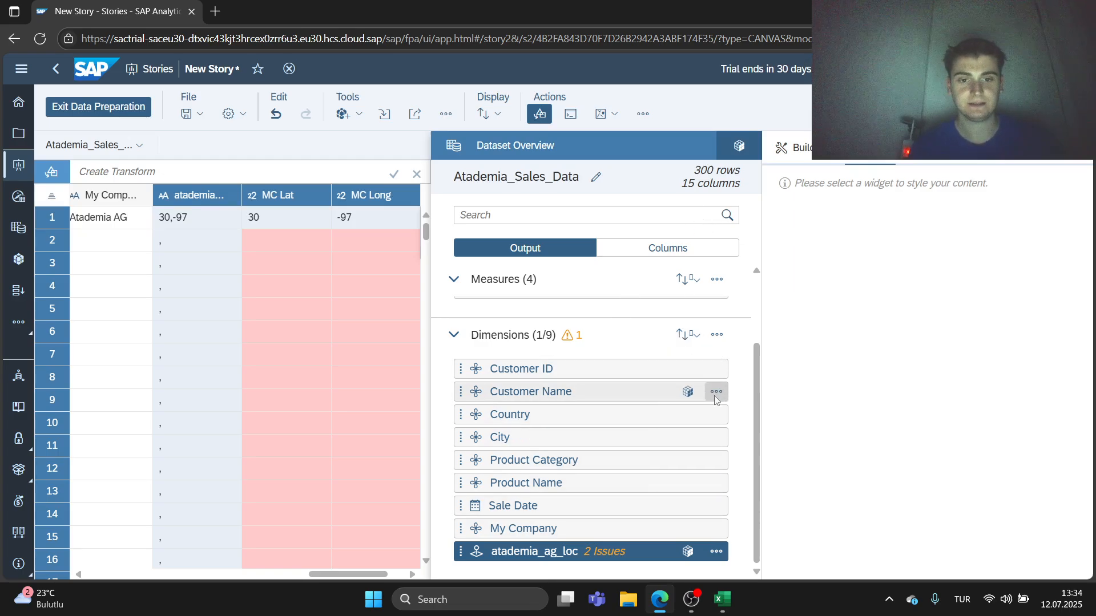
Geo-enrich by coordinates with a new dimension named "customer_loc" based on the Latitude and Longitude columns.
left_click(716, 392)
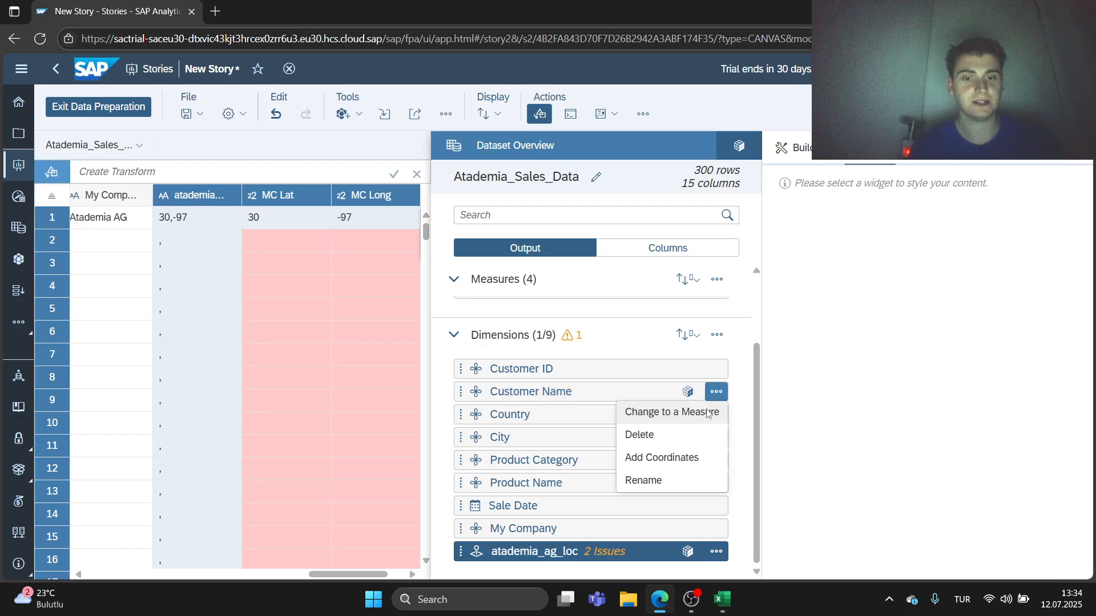
left_click(683, 460)
left_click(635, 194)
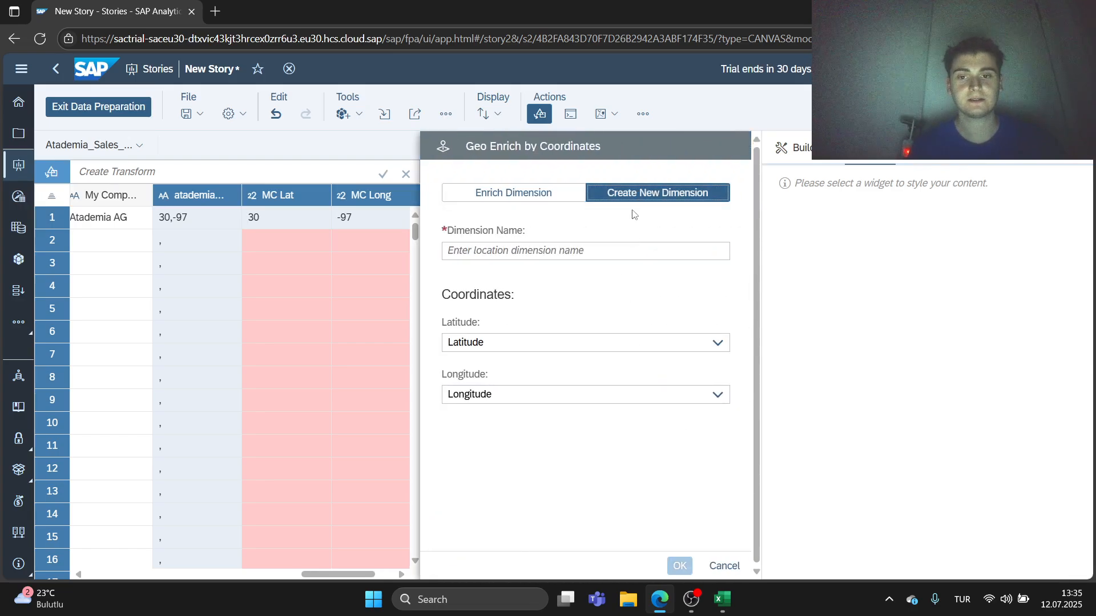
left_click(608, 255)
type("customer_loc")
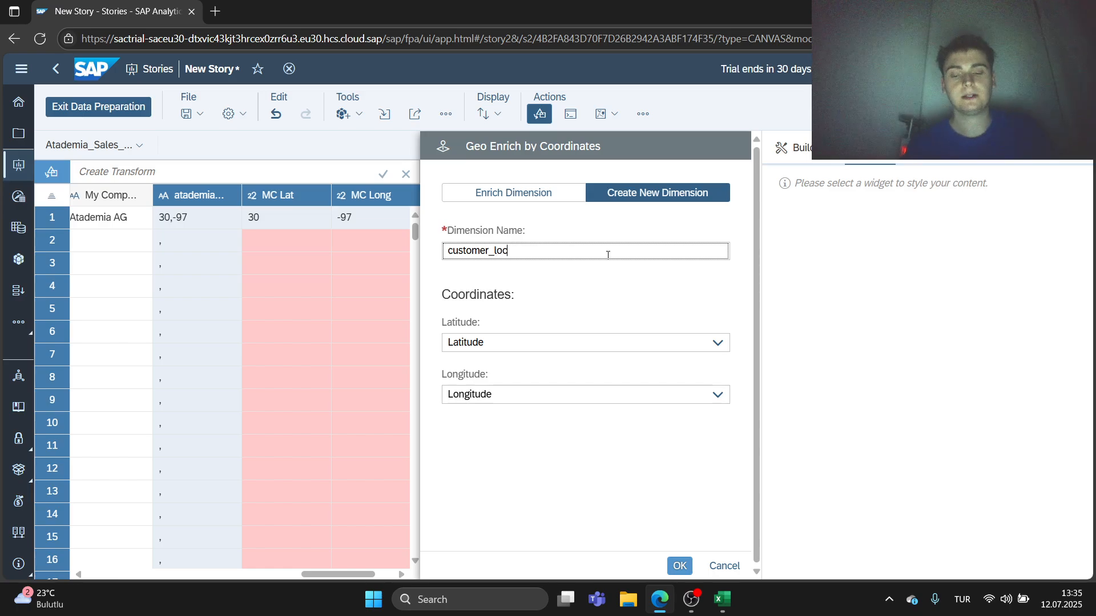
left_click(679, 566)
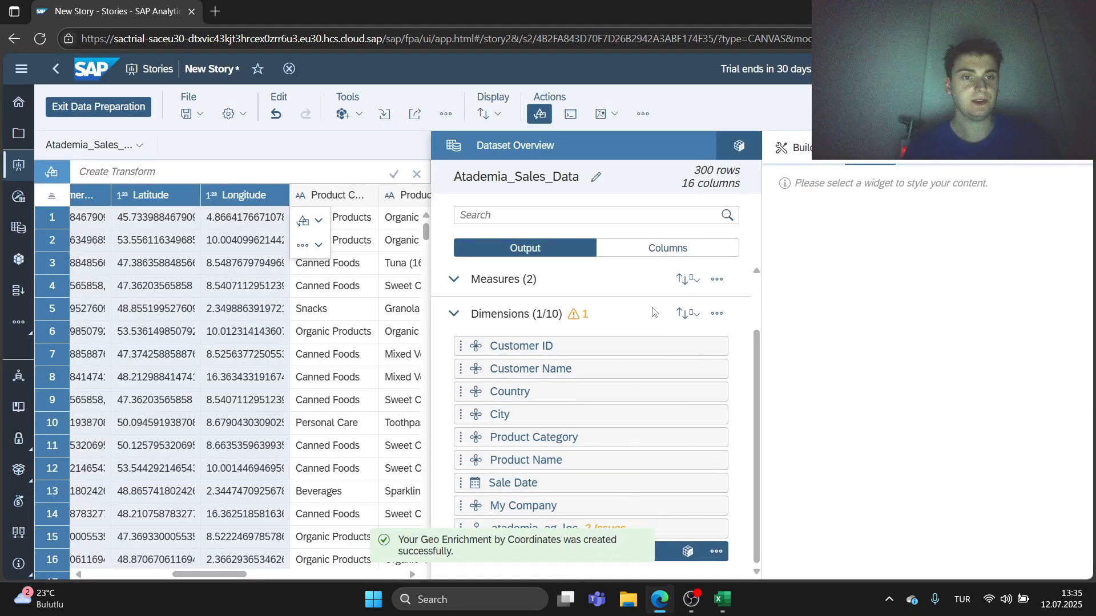
Start saving the story, remove the two unused Atademia_Sales_Data models, and cancel the story save.
left_click(187, 115)
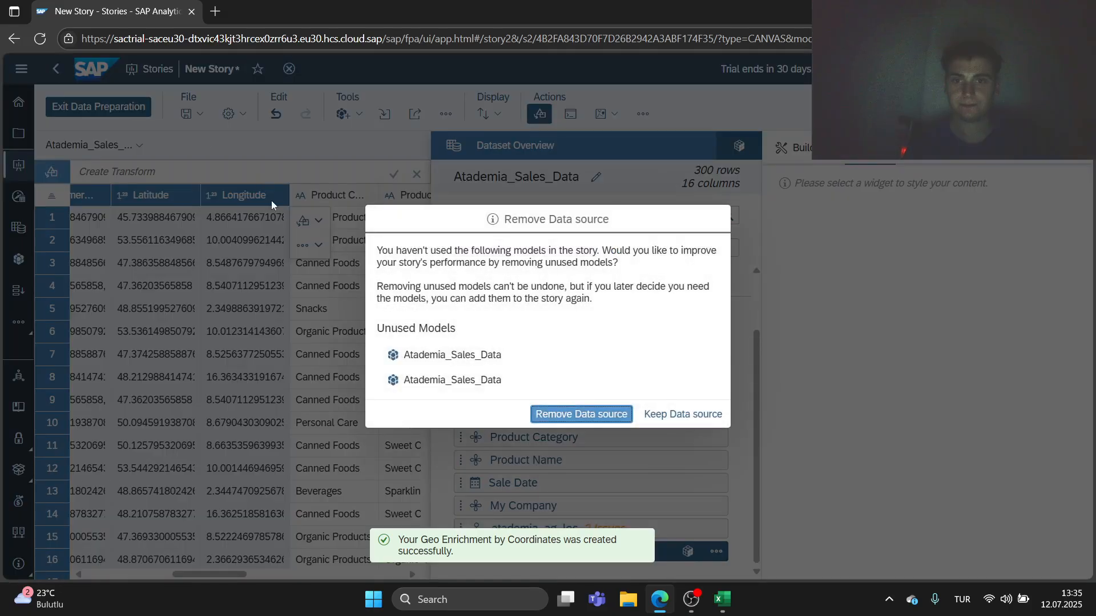
left_click(576, 415)
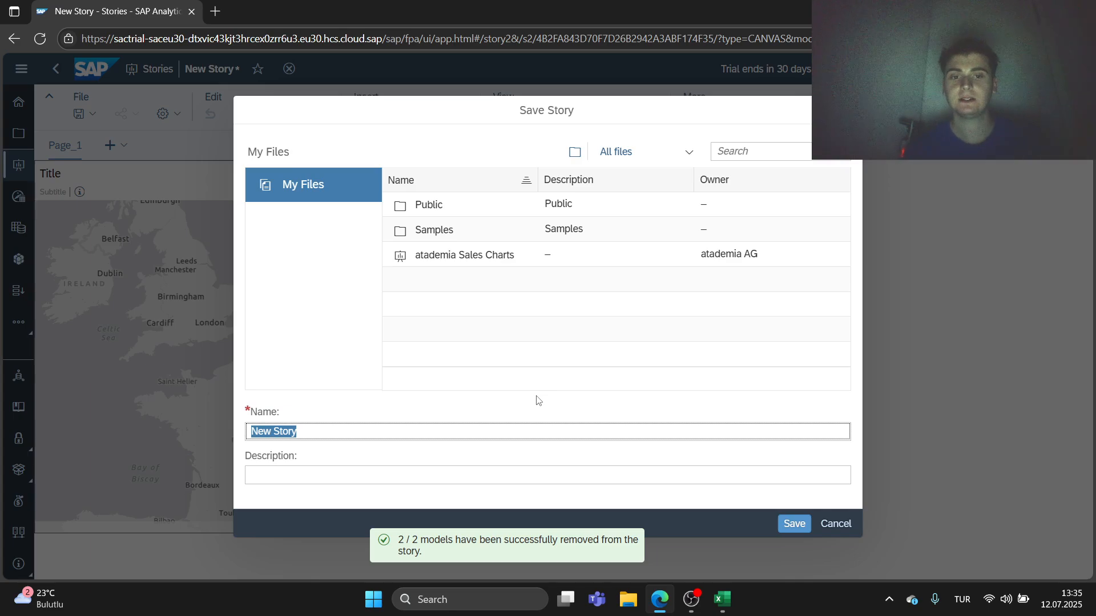
left_click(832, 523)
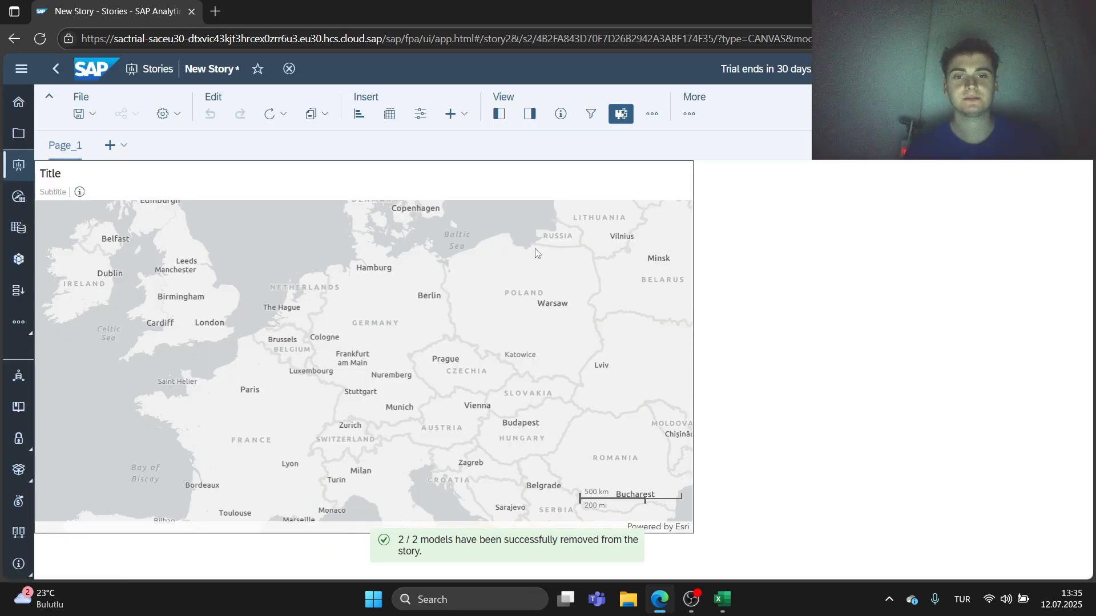
Add the existing Atademia_Sales_Data dataset from My Files to the story as a data source.
left_click(690, 115)
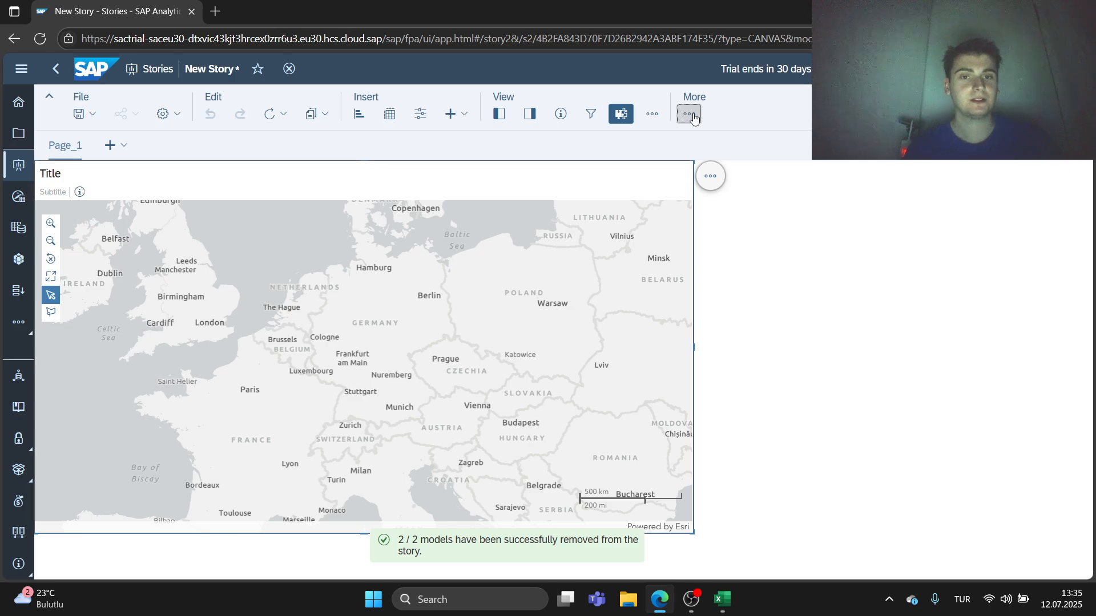
mouse_move(719, 154)
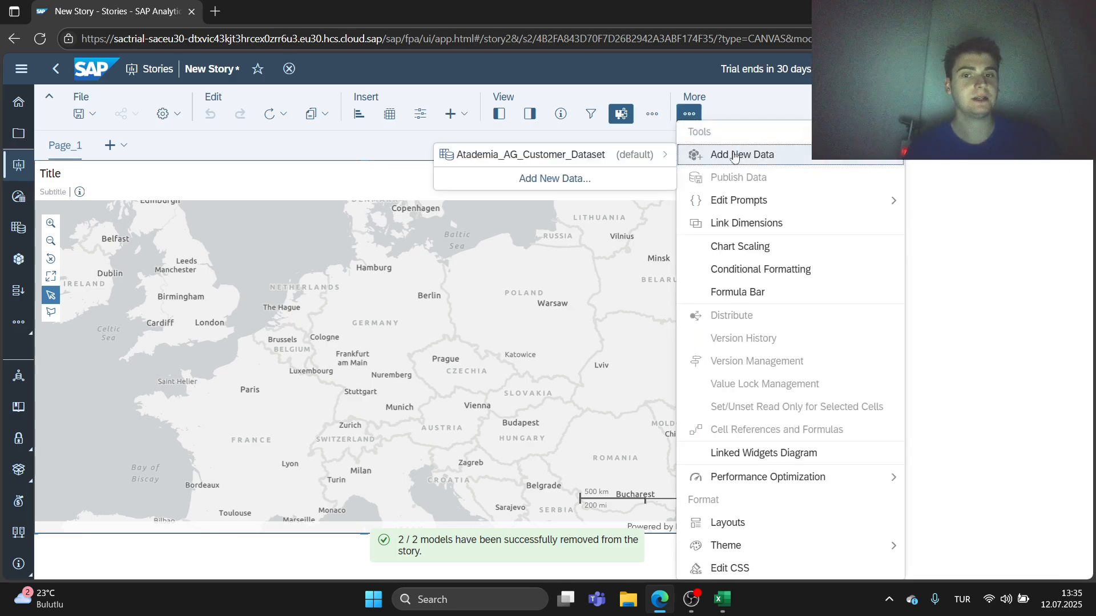
left_click(609, 174)
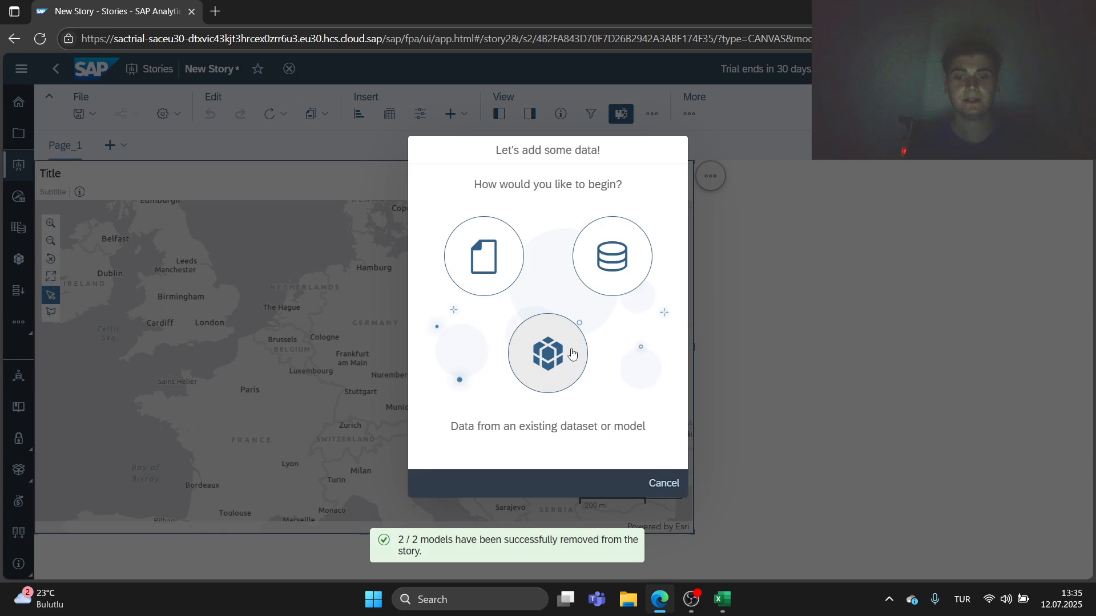
left_click(571, 355)
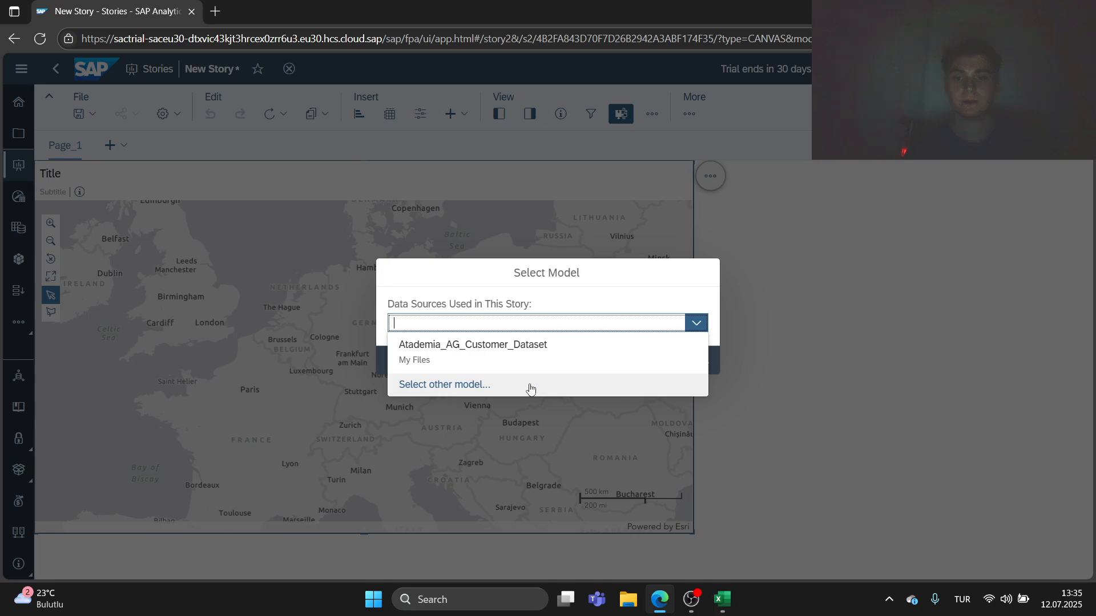
left_click(530, 386)
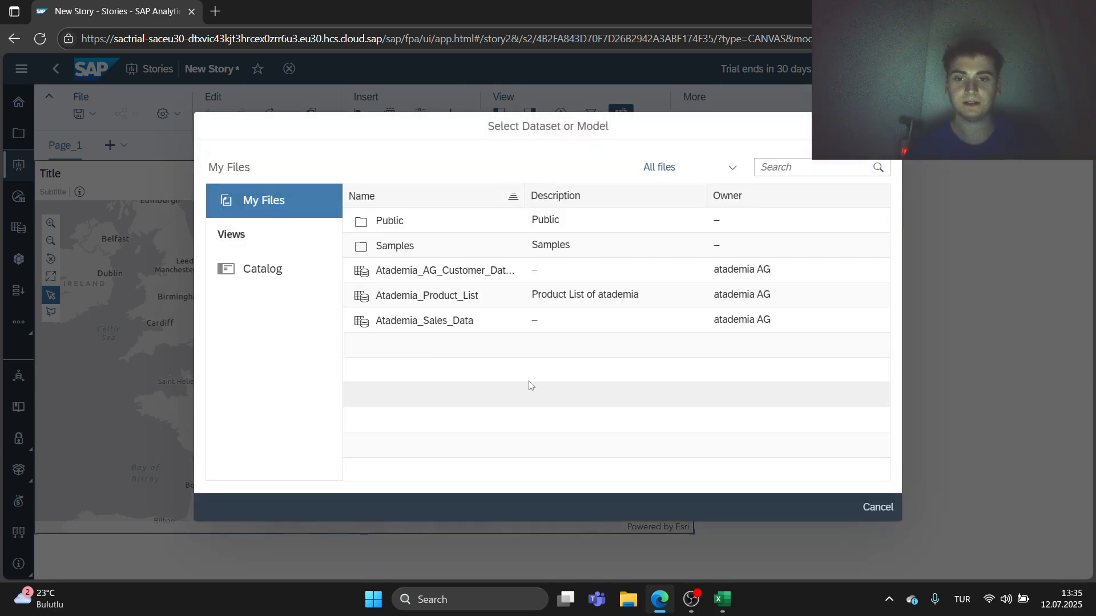
left_click(496, 323)
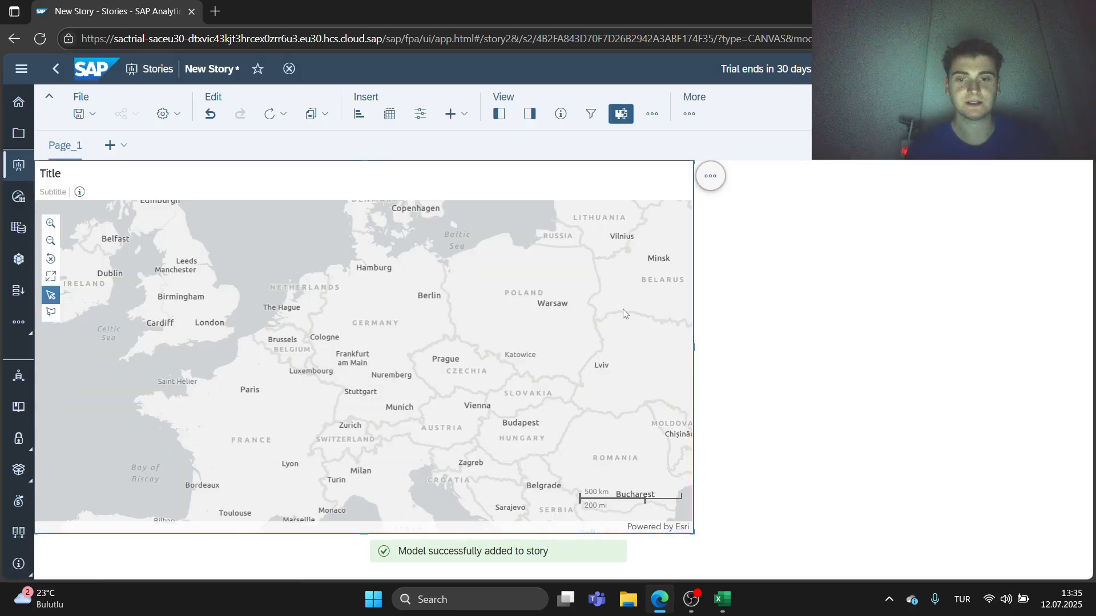
left_click(723, 182)
mouse_move(765, 178)
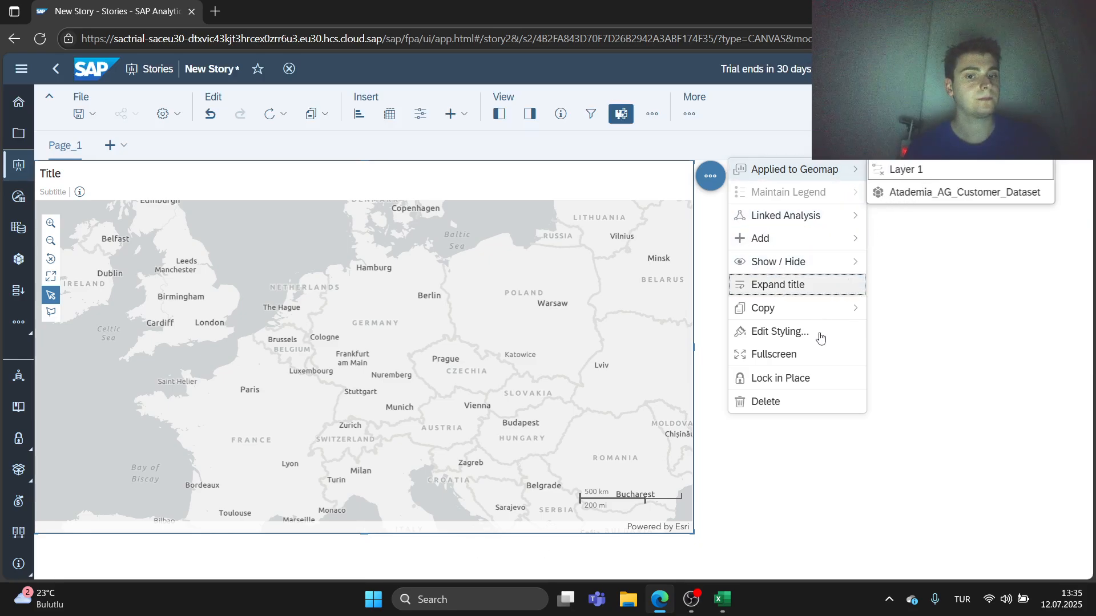
left_click(615, 295)
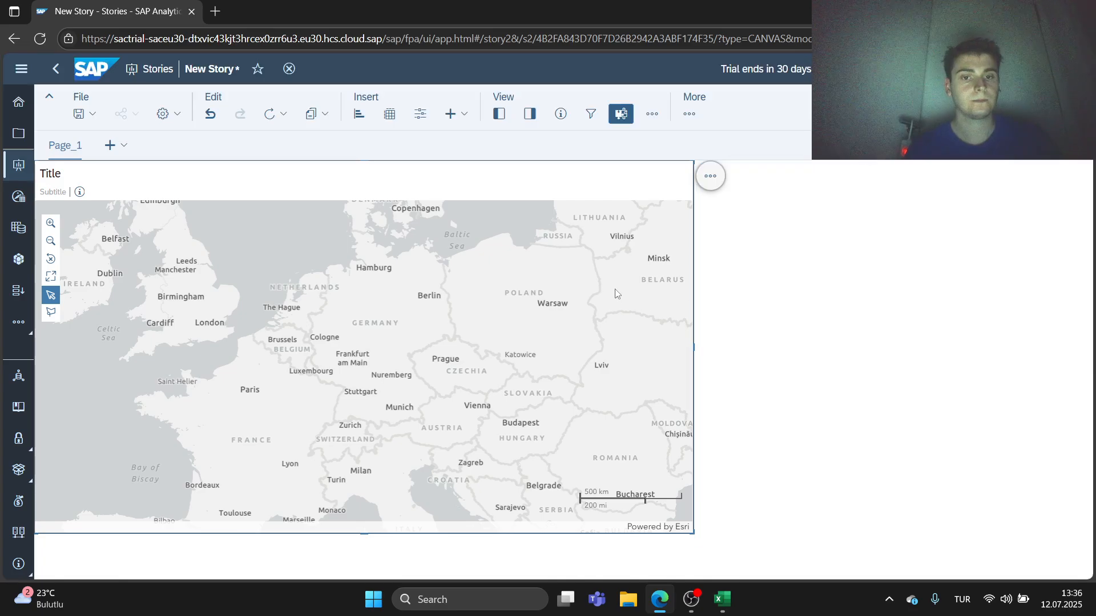
left_click(649, 116)
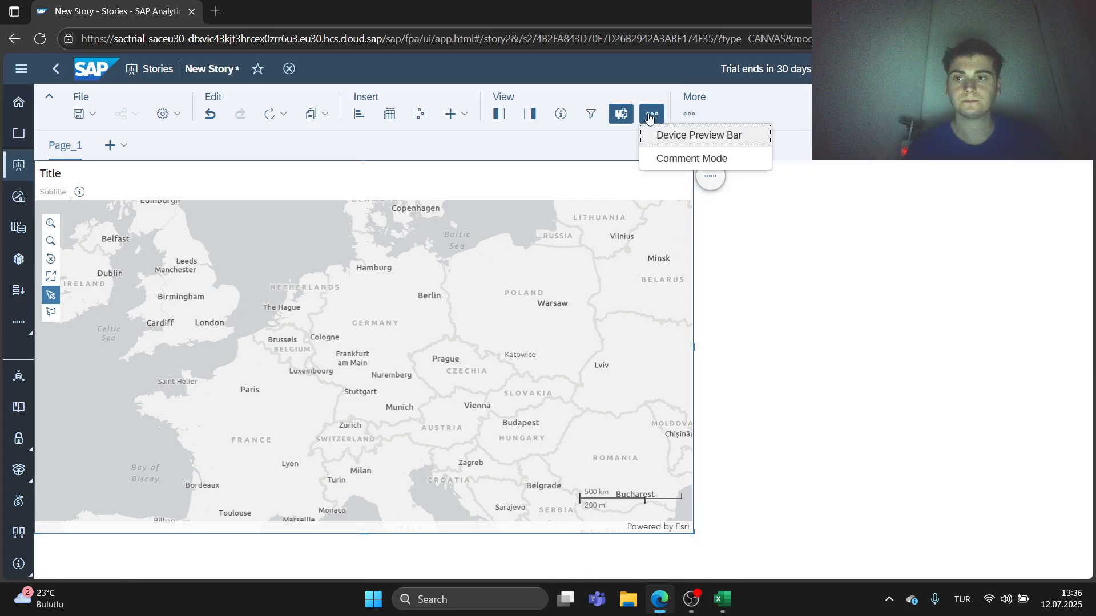
Insert a second geo map on the page and add a content layer to it.
left_click(455, 116)
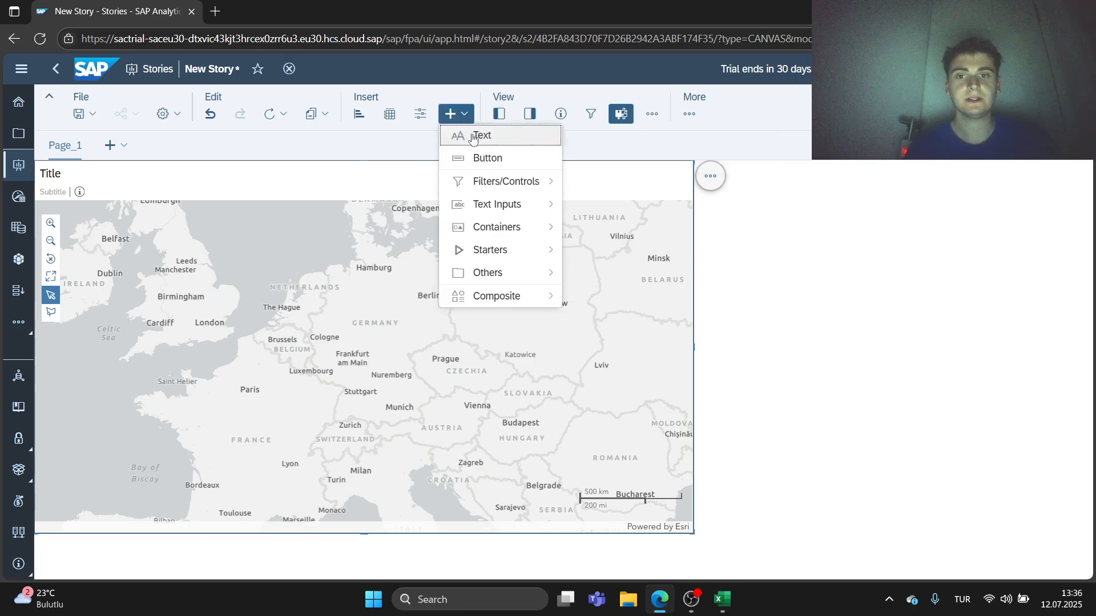
mouse_move(539, 278)
left_click(606, 278)
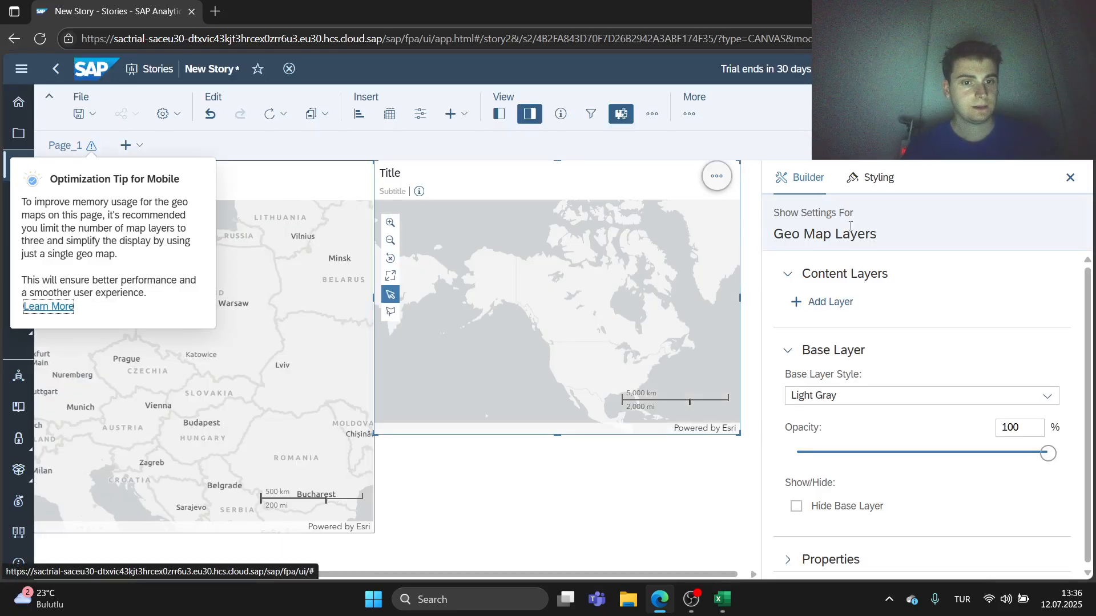
left_click(849, 303)
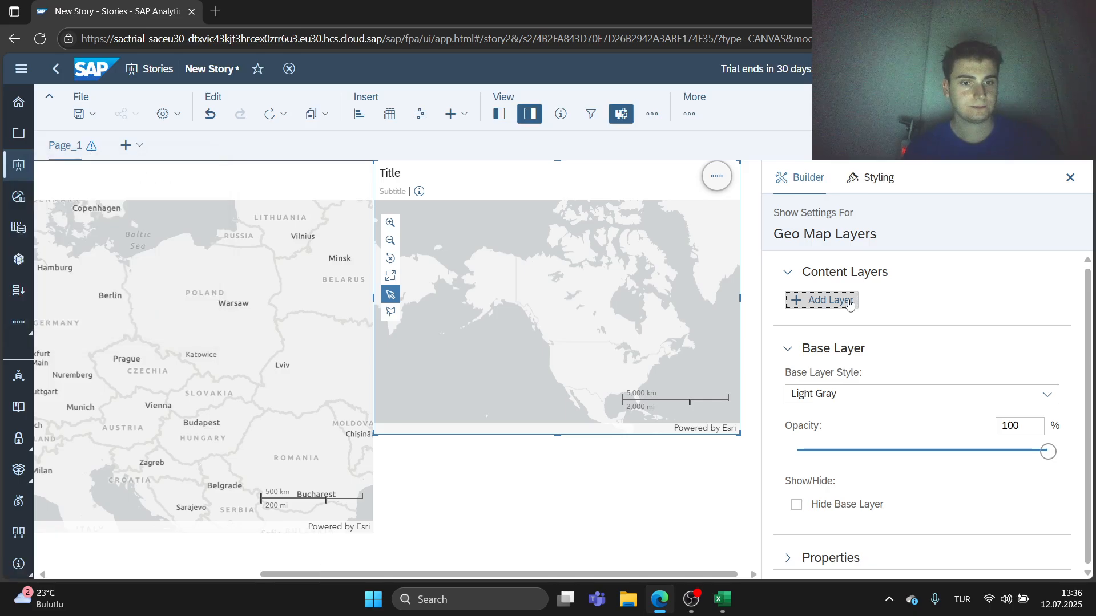
Check which location dimensions the Atademia_Sales_Data dataset offers for the second map's bubble layer.
left_click(849, 302)
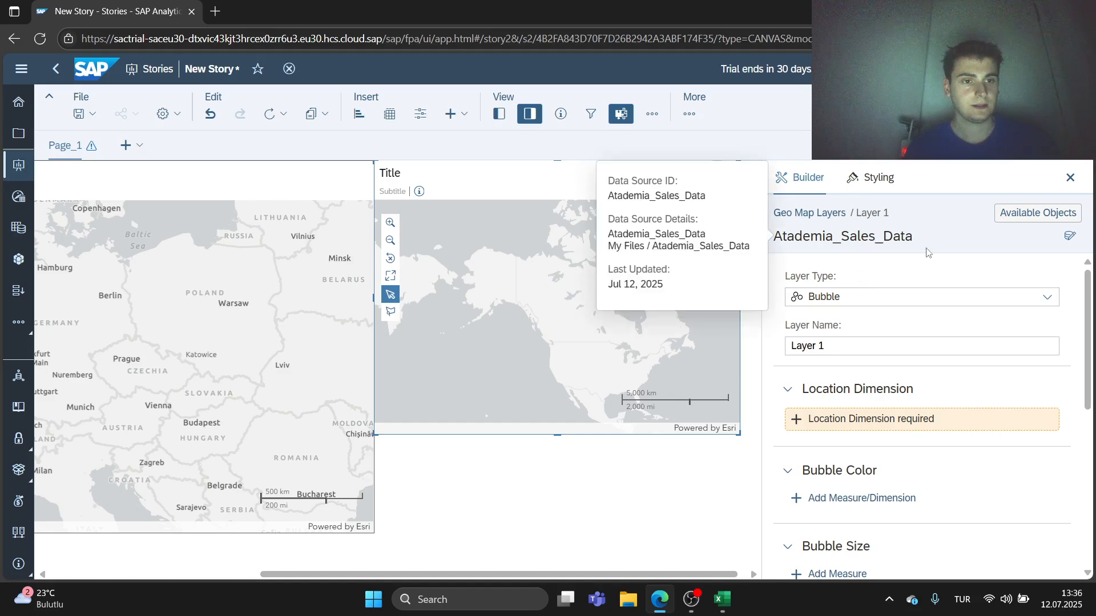
scroll(882, 352, "down", 2)
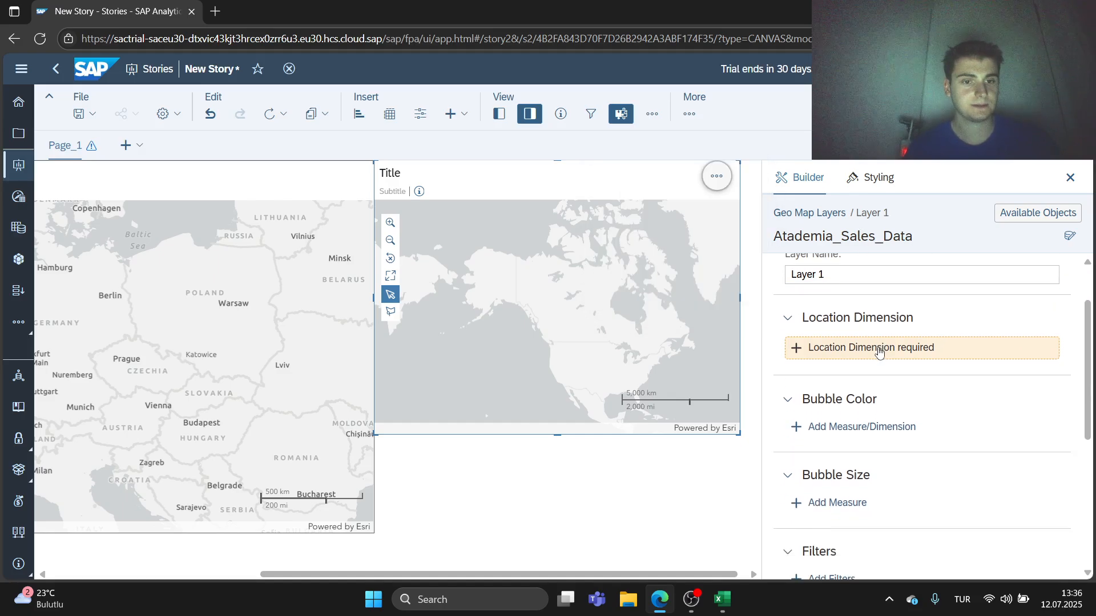
left_click(879, 350)
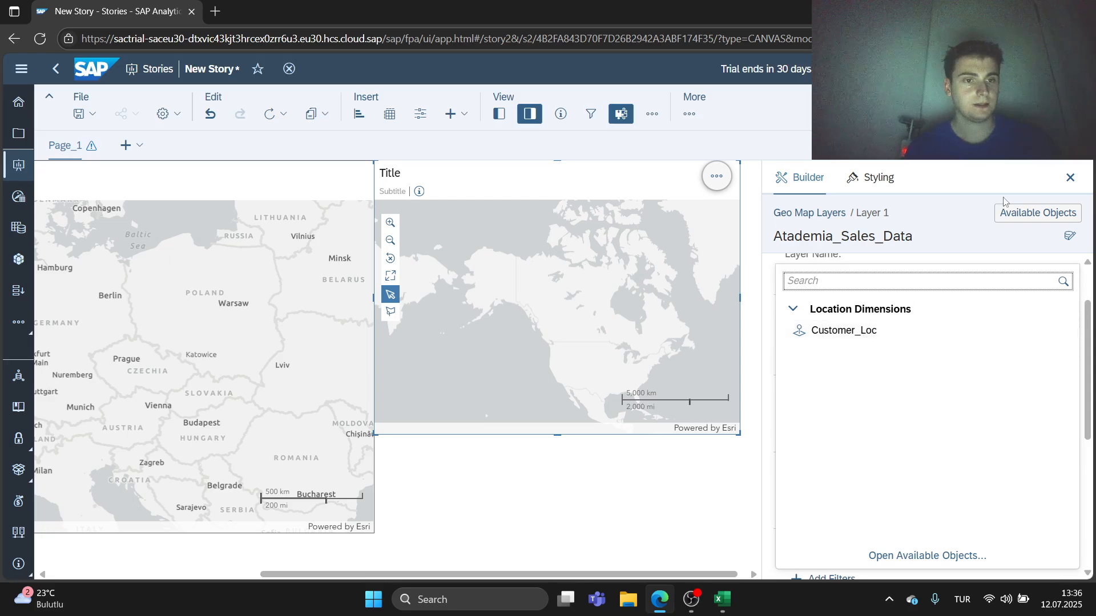
left_click(1065, 179)
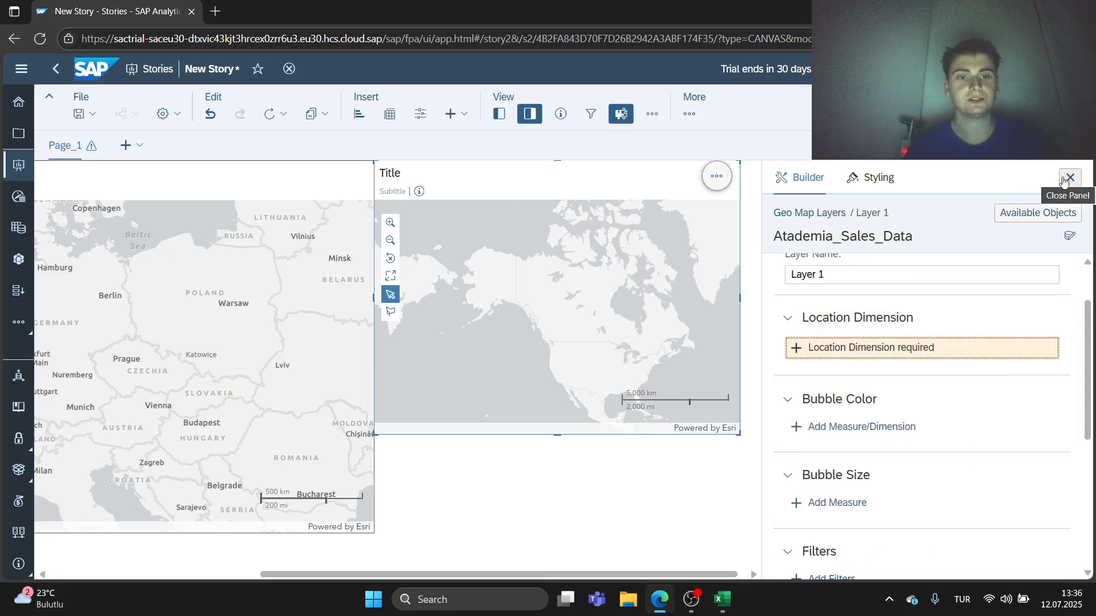
left_click(876, 352)
left_click(1068, 178)
Leave the new story, discard its unsaved changes, and return to the Stories start page.
left_click(52, 68)
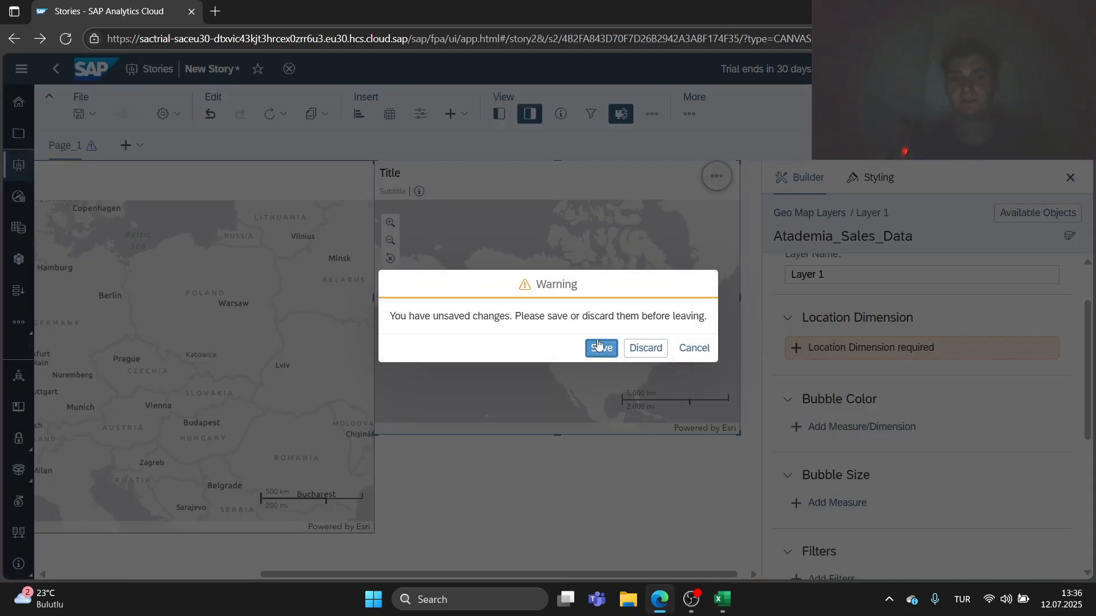
left_click(649, 352)
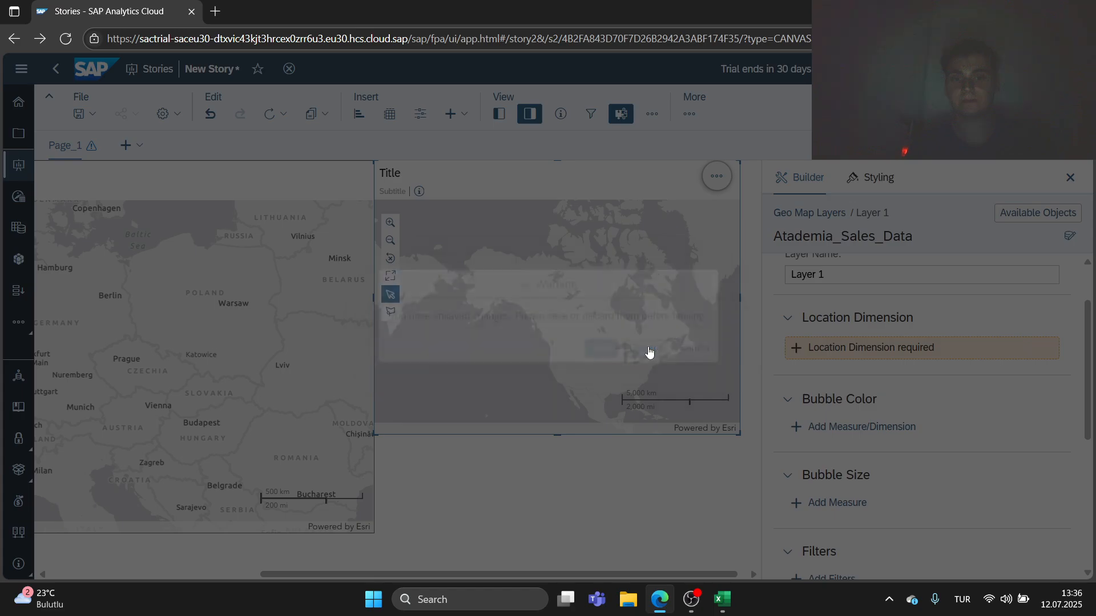
left_click(19, 171)
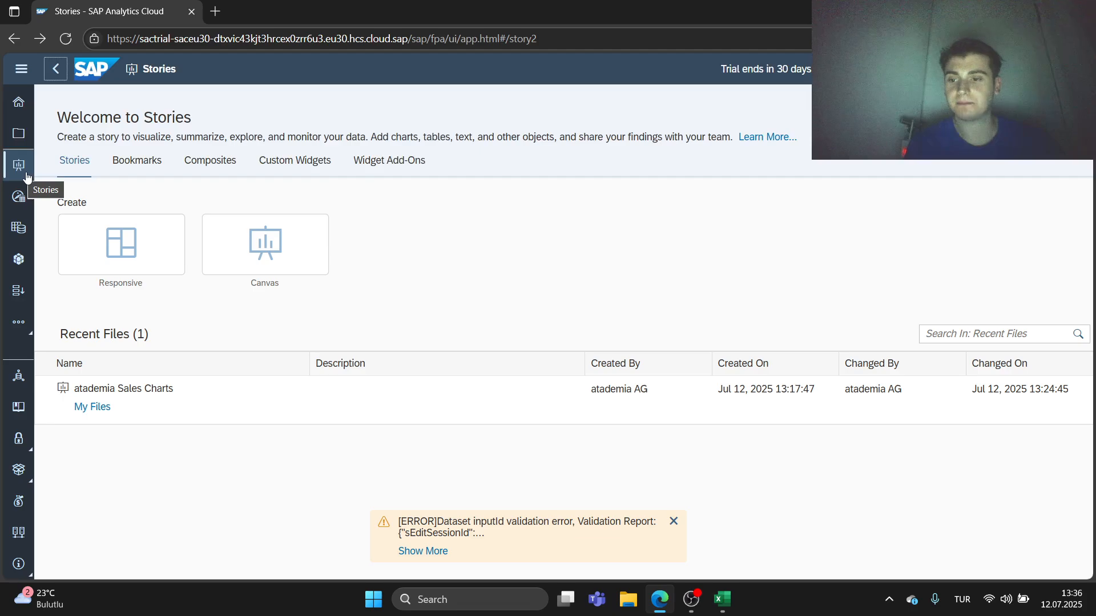
left_click(23, 165)
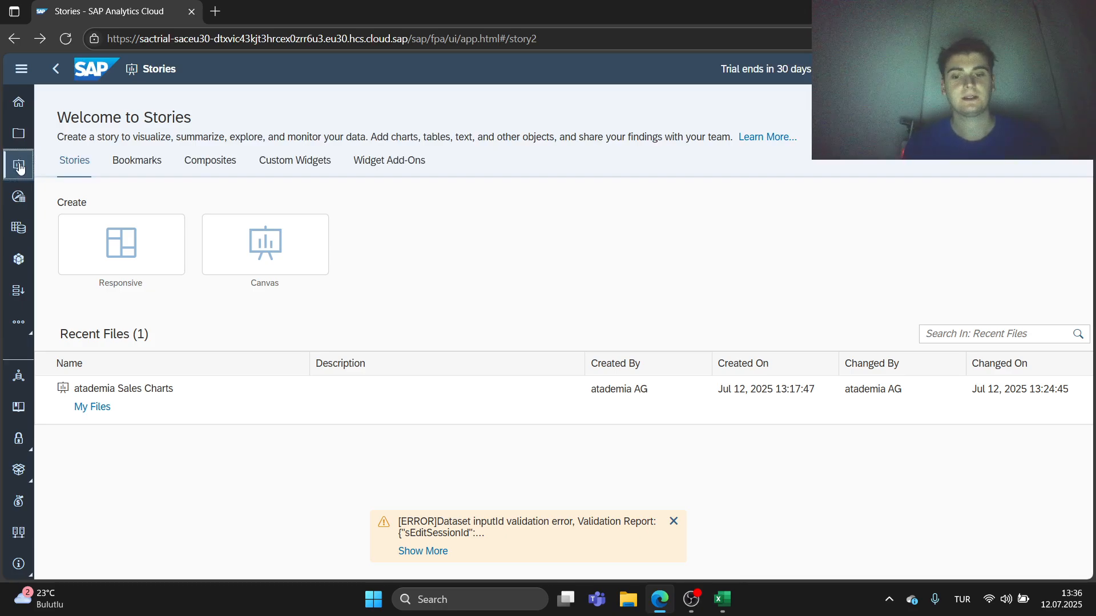
Try to open the existing Atademia_Sales_Data dataset, accepting its dependencies notice, and go back to the Datasets page.
left_click(20, 230)
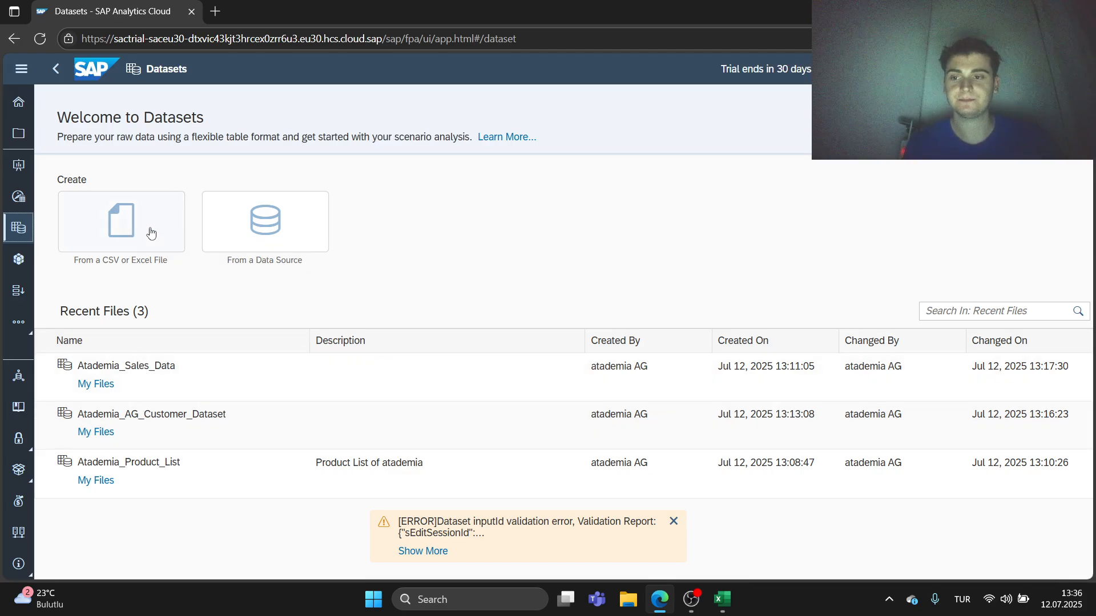
left_click(199, 383)
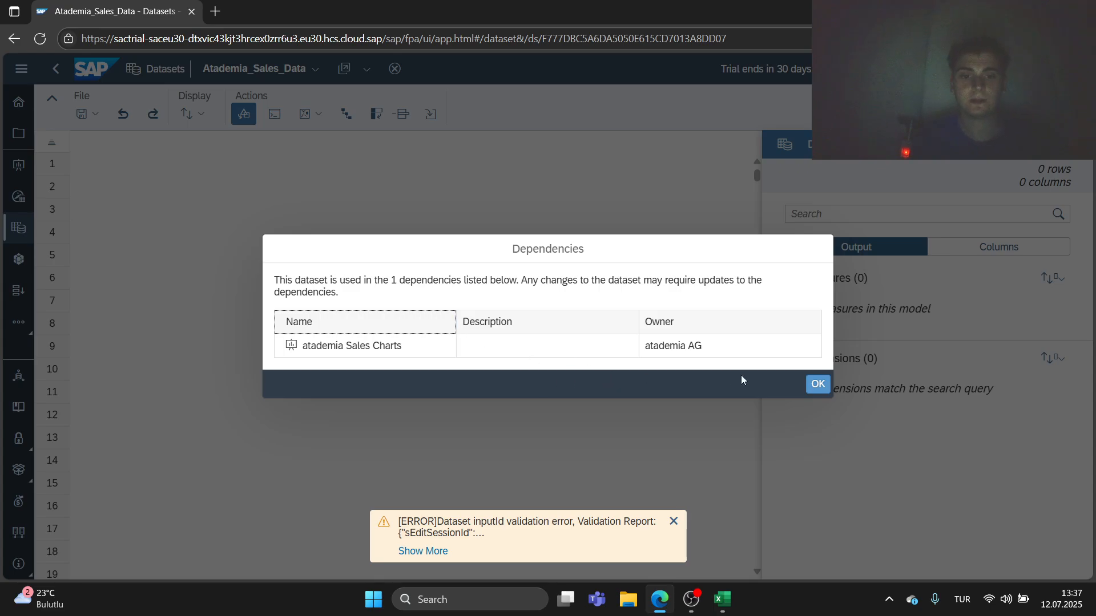
left_click(817, 384)
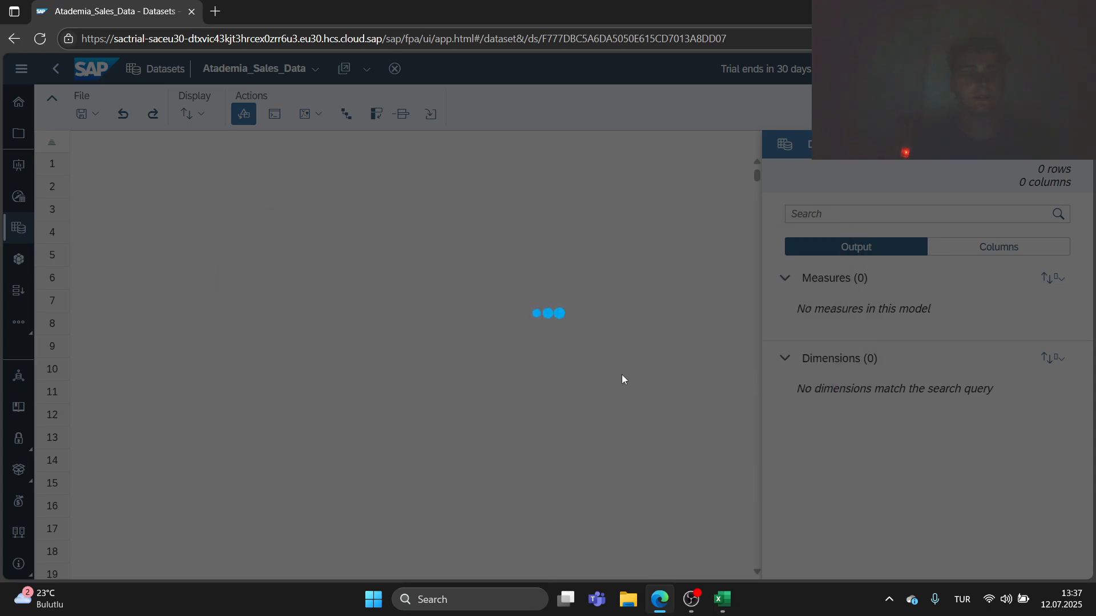
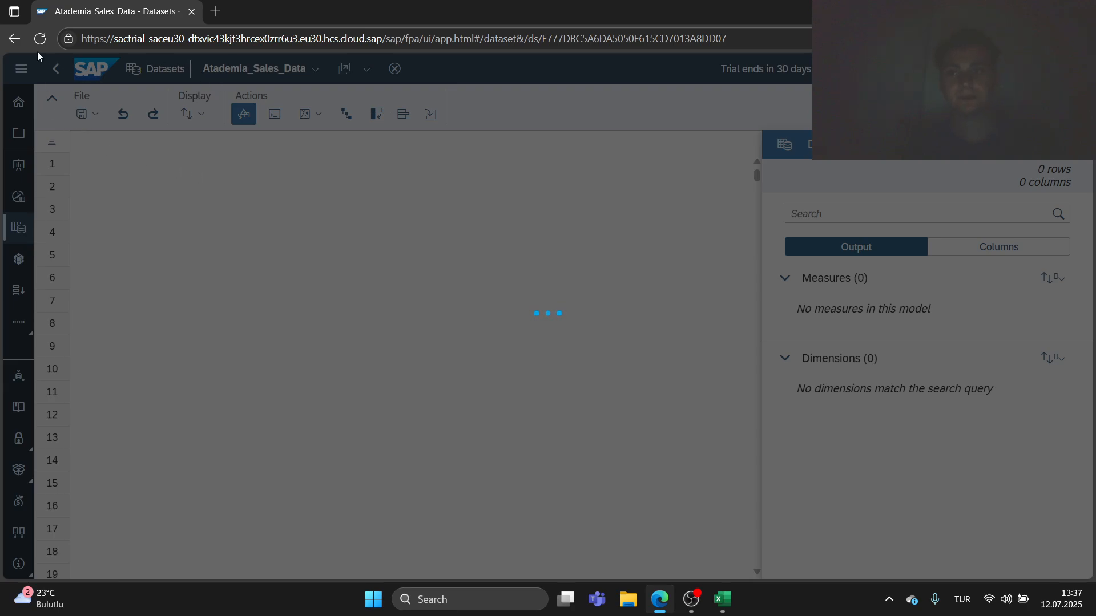
right_click(13, 38)
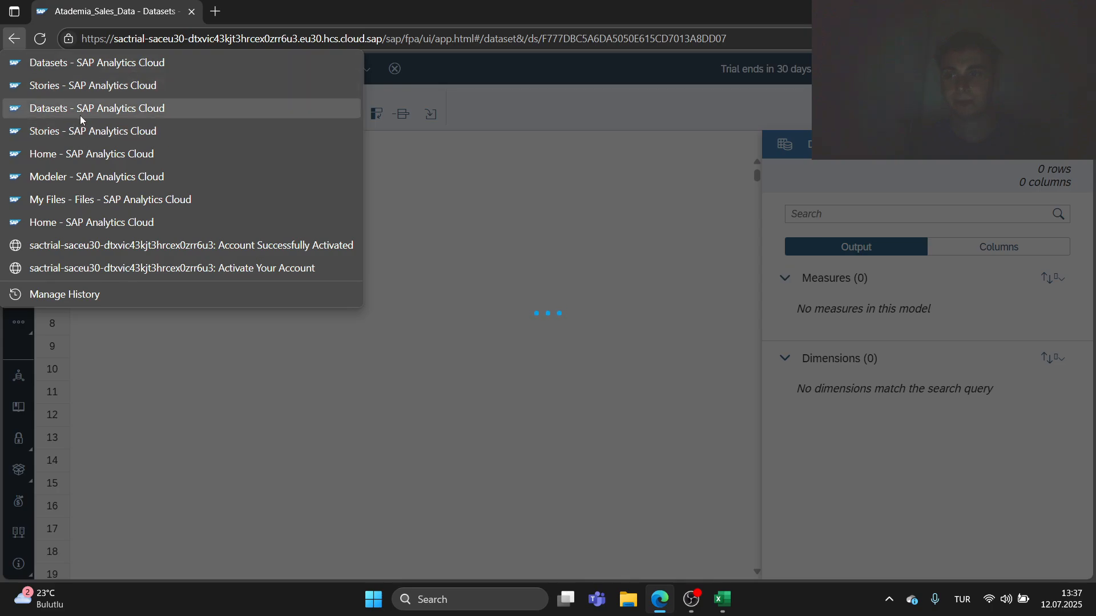
left_click(80, 116)
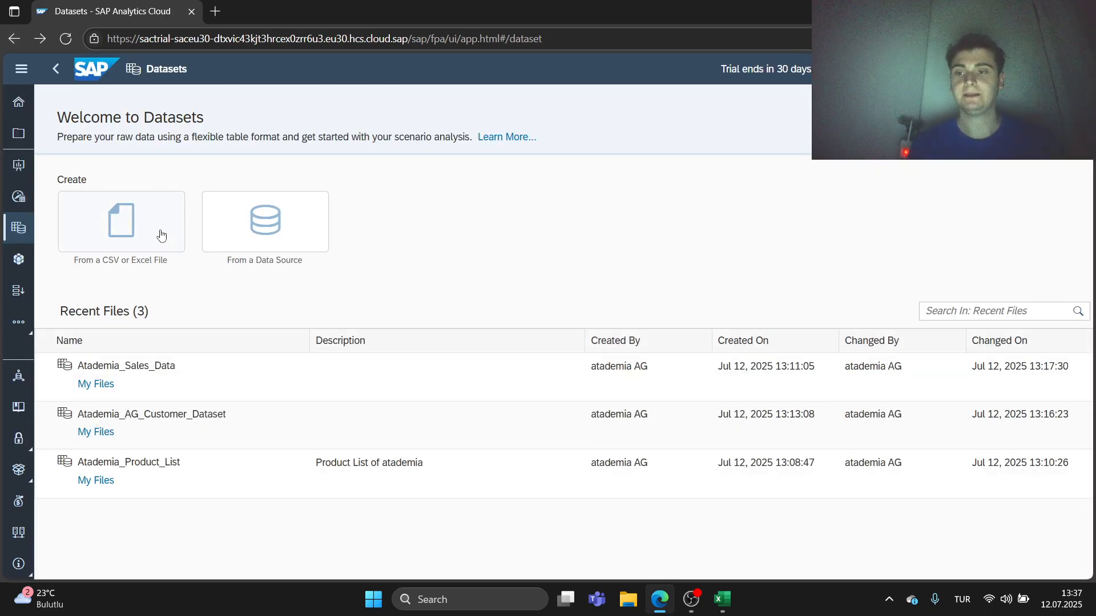
Create a new dataset from the desktop file Atademia_Sales_Data.xlsx, using the first row as column headers.
left_click(154, 224)
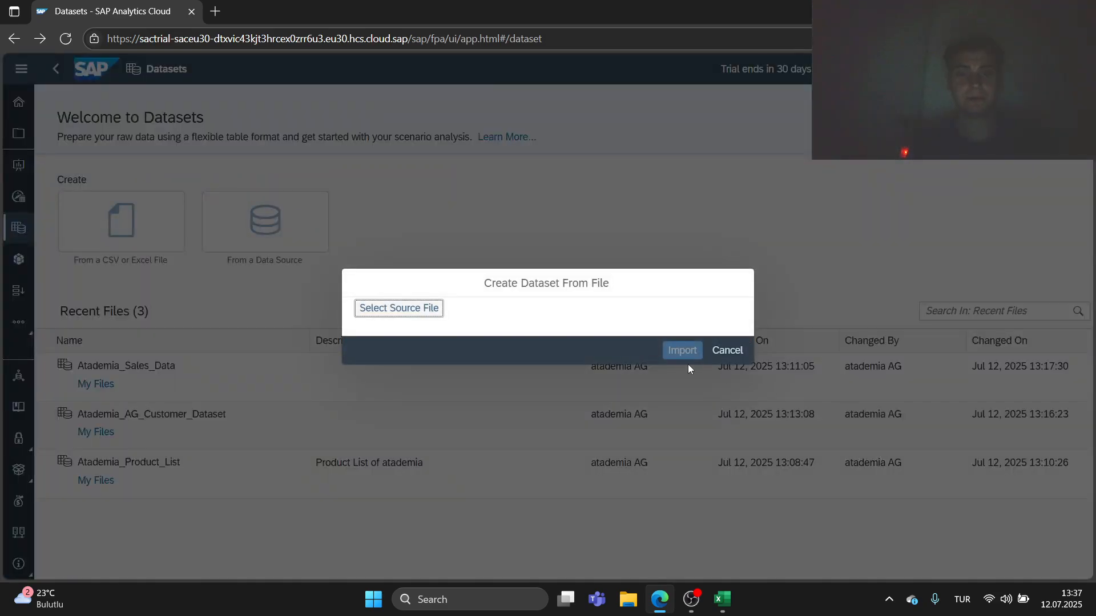
left_click(431, 308)
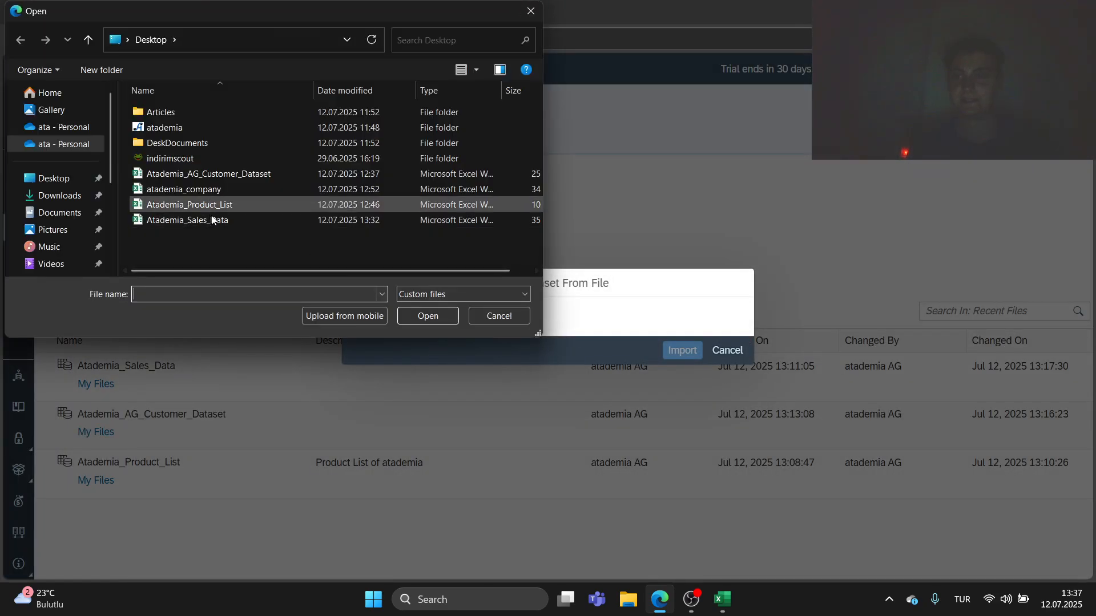
left_click(212, 220)
left_click(428, 316)
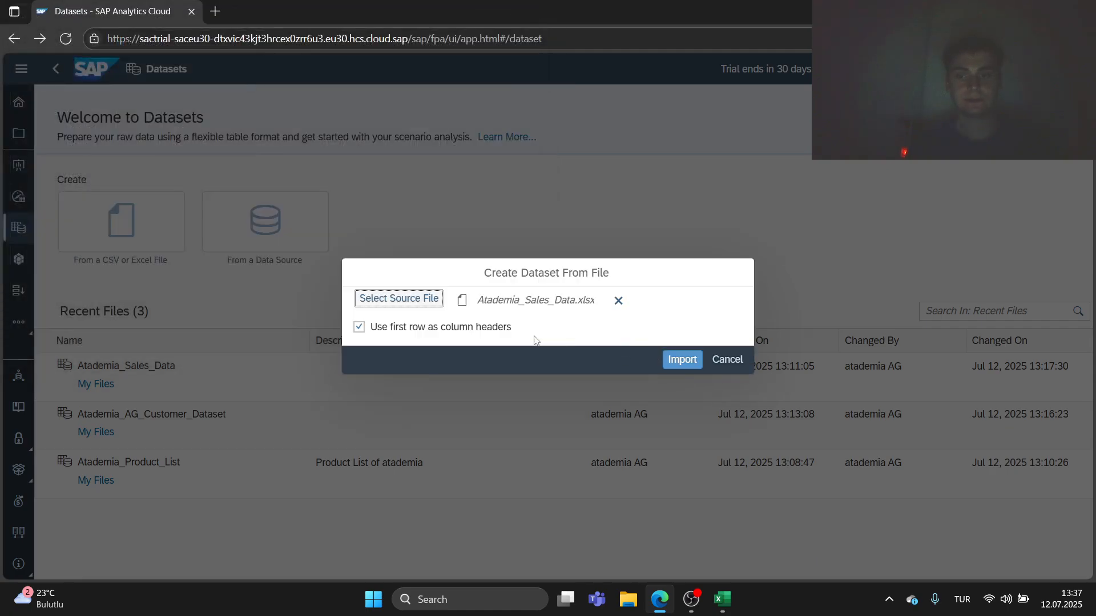
left_click(679, 360)
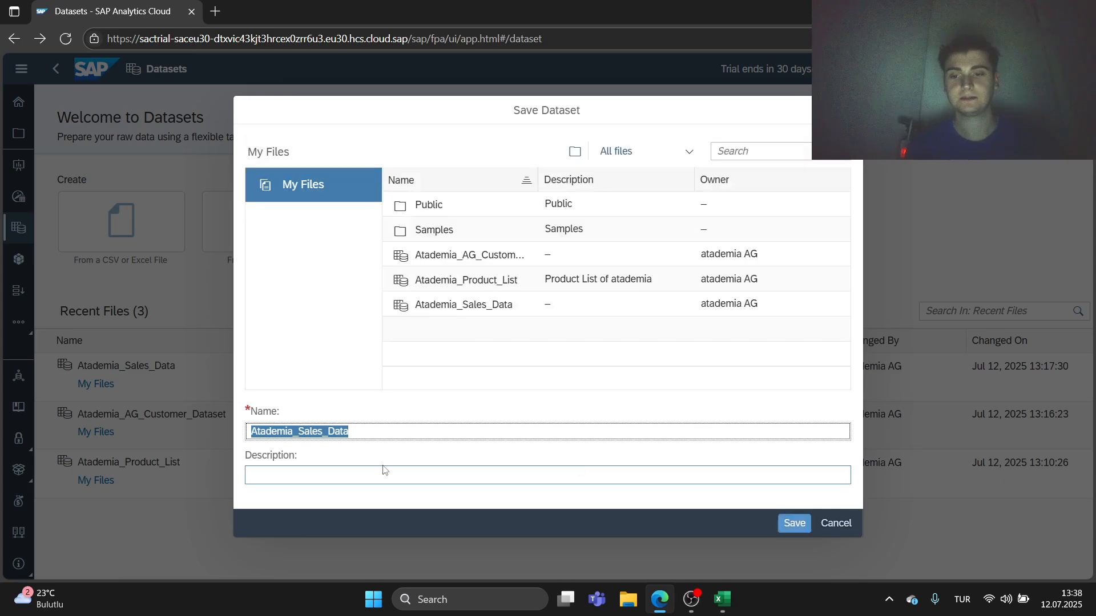
Save the imported dataset in My Files as Atademia_Sales_Data_Updated.
left_click(369, 430)
type("_")
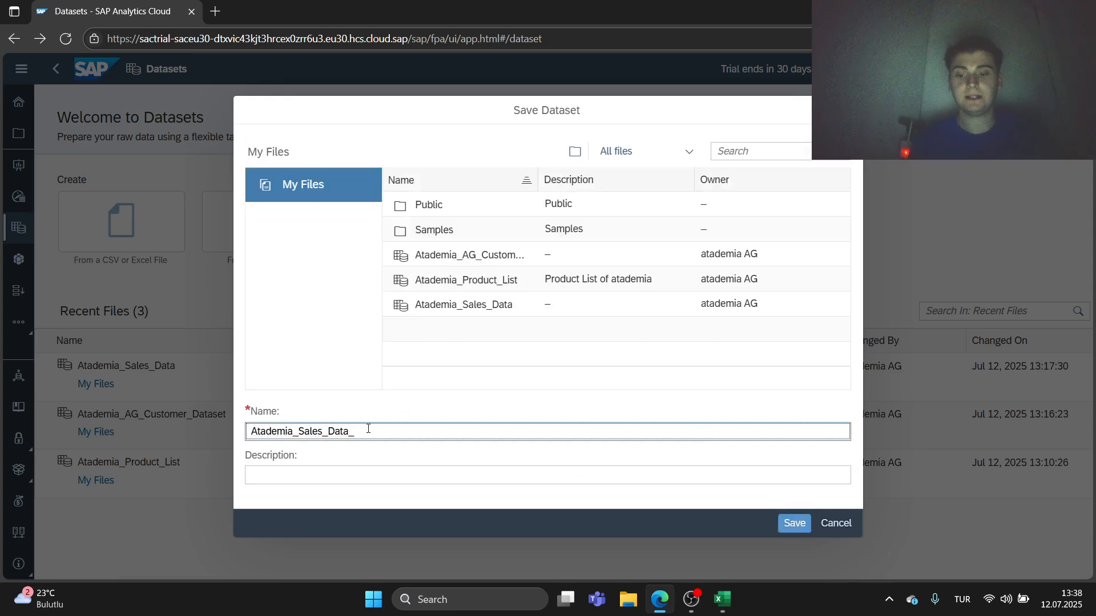
type("Updated")
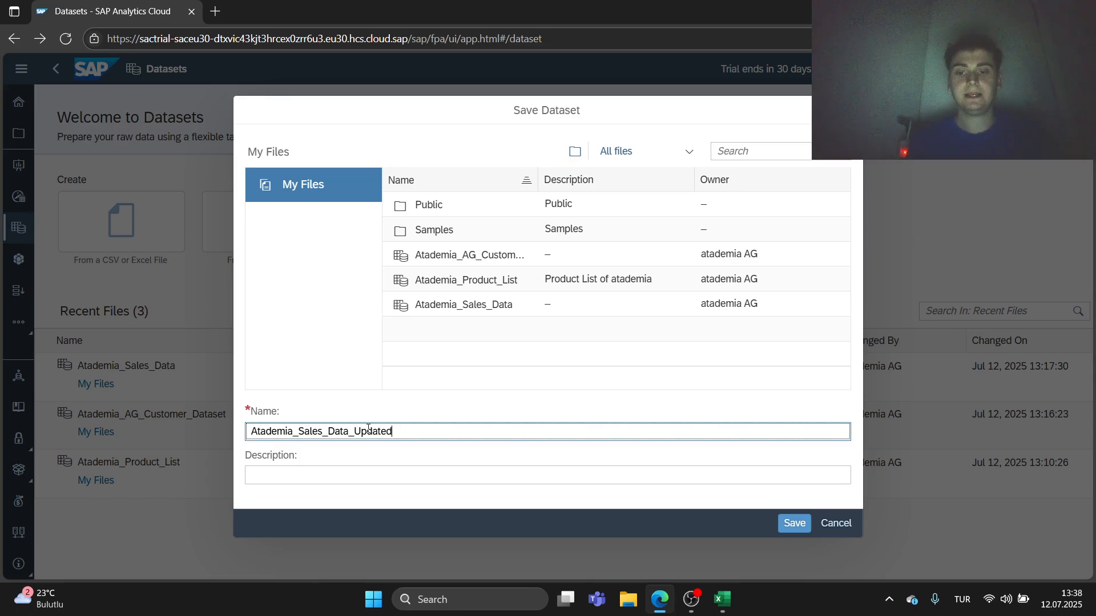
left_click(794, 523)
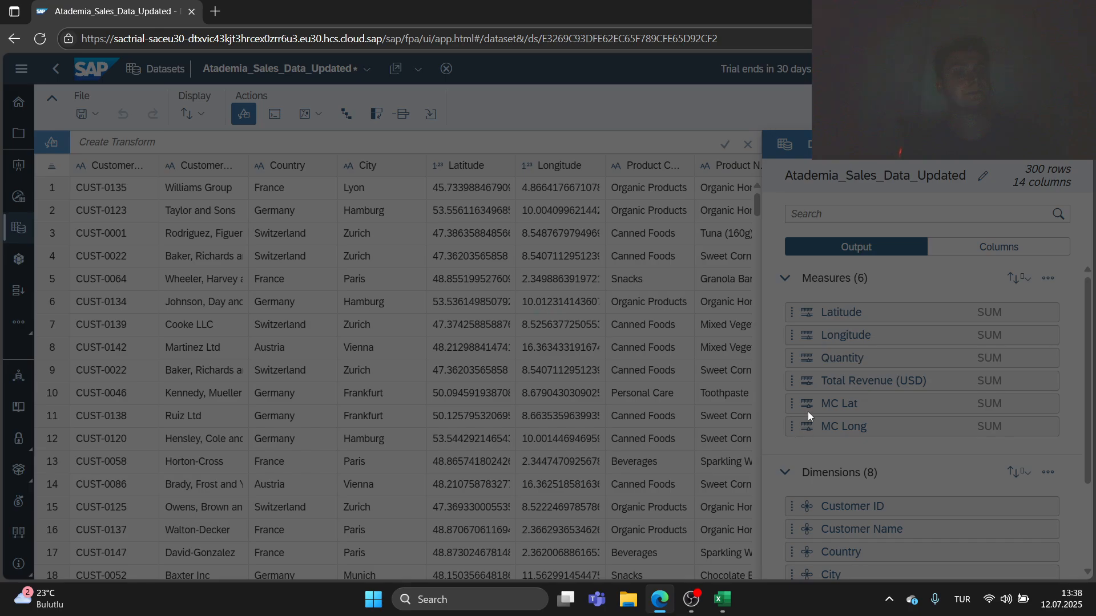
Open the coordinate enrichment settings for the My Company dimension.
scroll(824, 392, "down", 2)
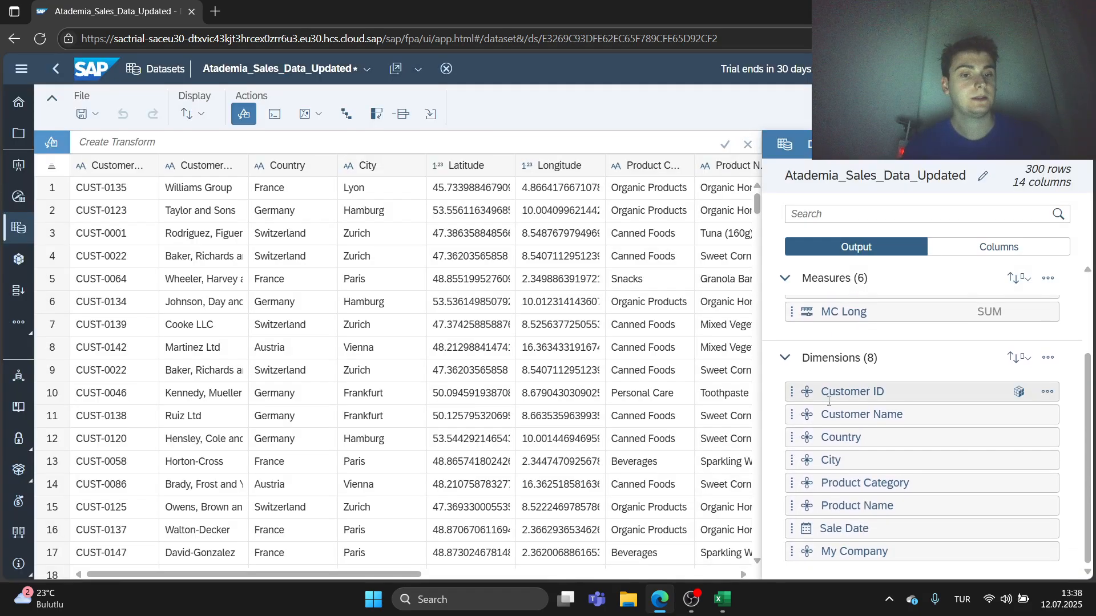
scroll(825, 394, "up", 2)
scroll(826, 400, "down", 2)
scroll(827, 402, "up", 2)
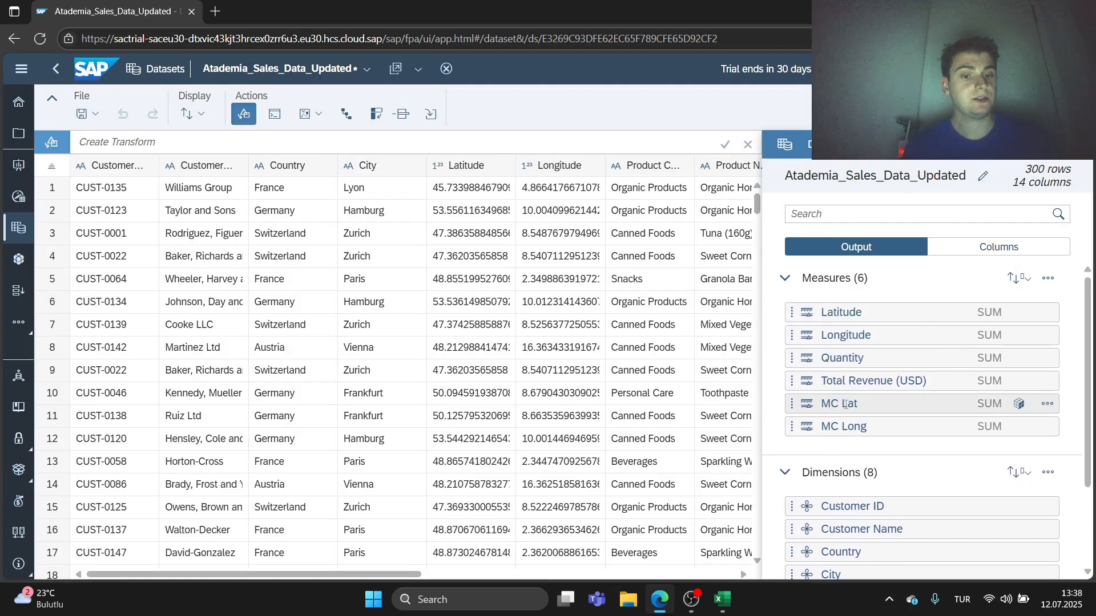
scroll(891, 457, "down", 2)
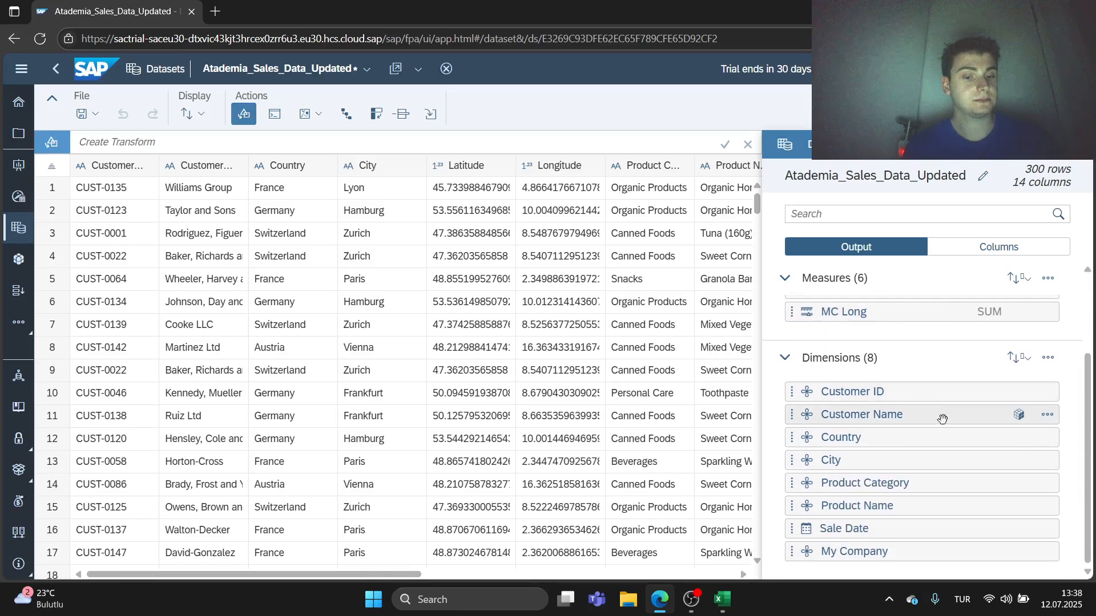
left_click(1048, 554)
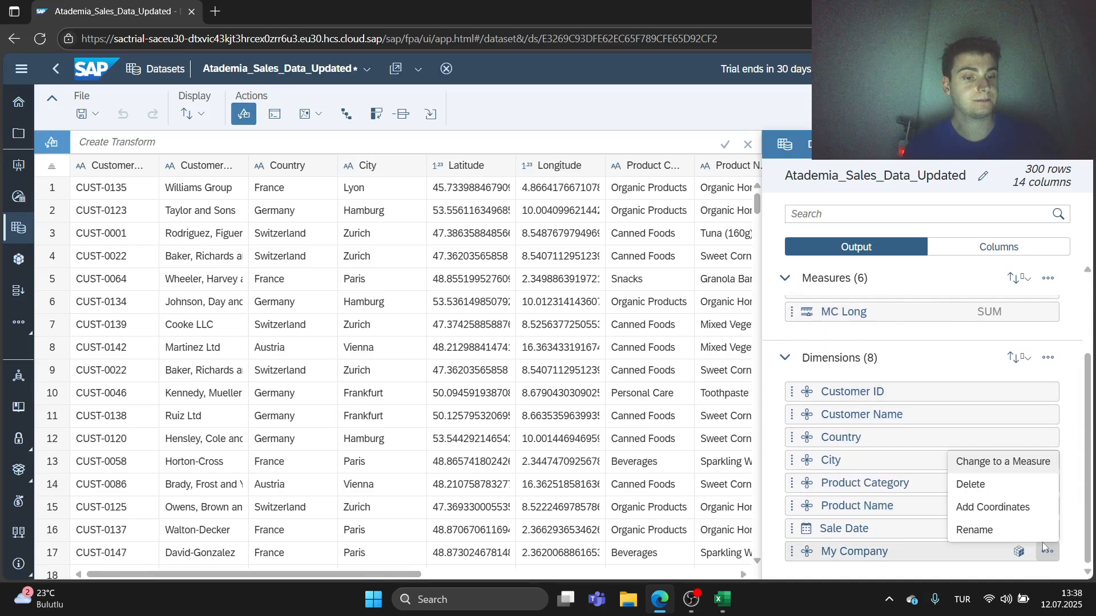
left_click(1020, 508)
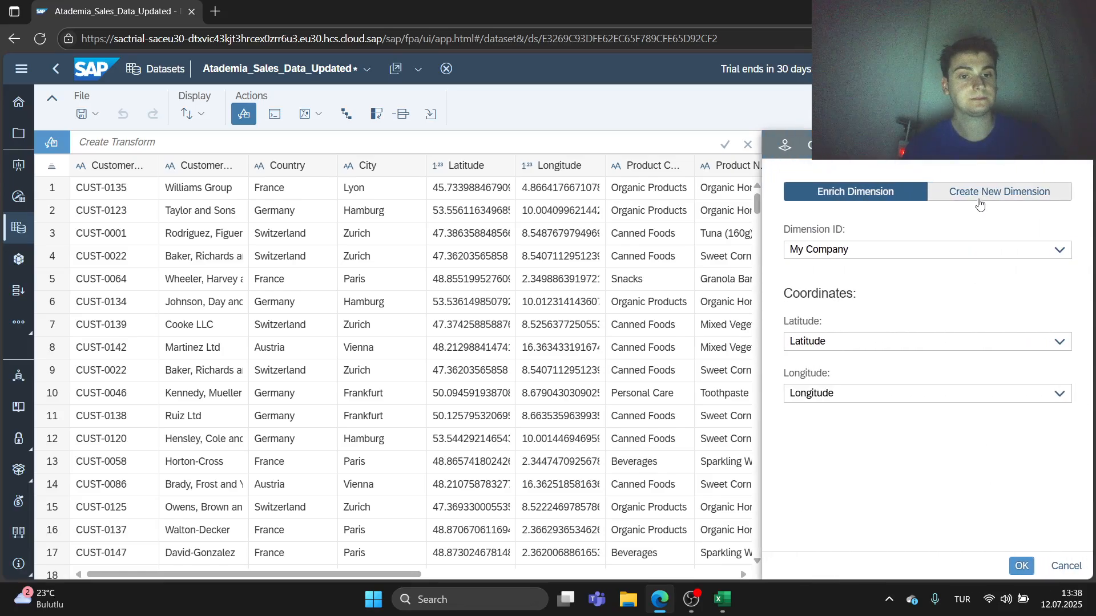
Geo-enrich the My Company dimension with MC Lat as the latitude and MC Long as the longitude.
left_click(900, 348)
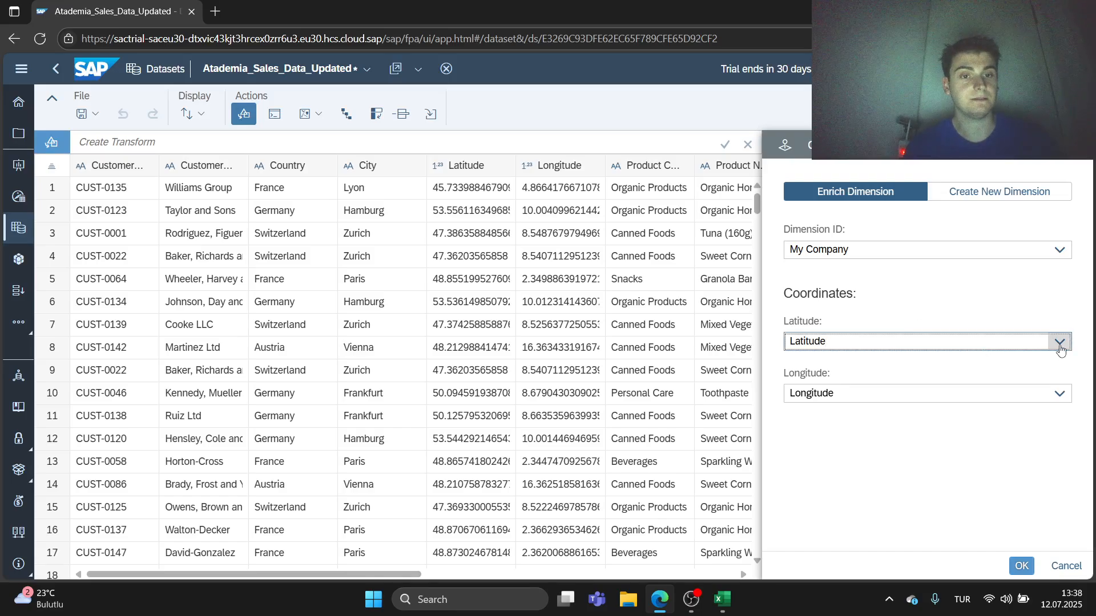
left_click(1060, 342)
scroll(854, 493, "down", 3)
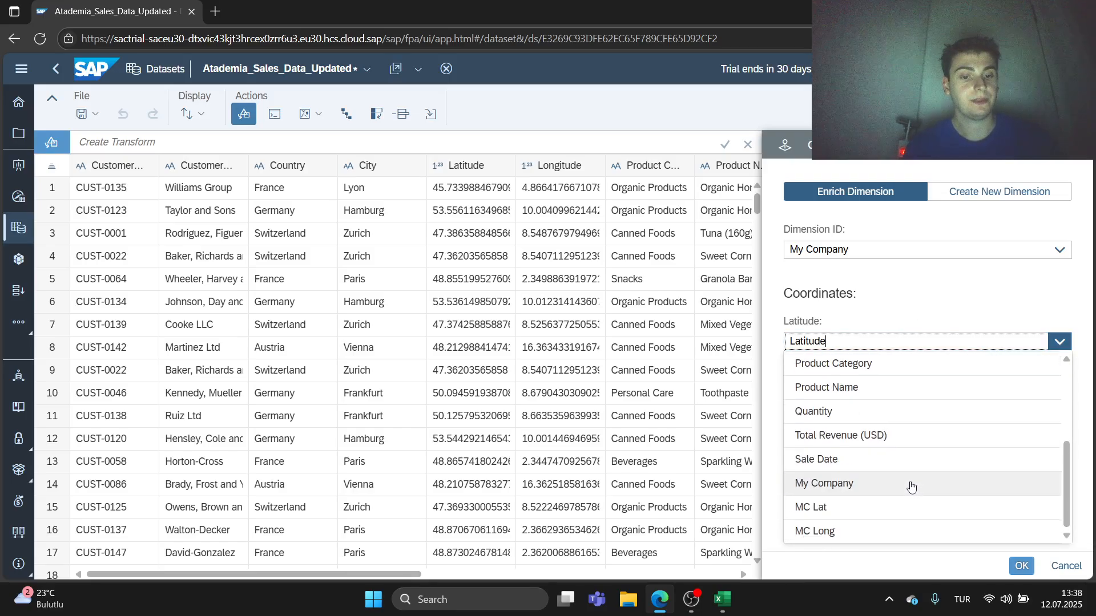
left_click(876, 508)
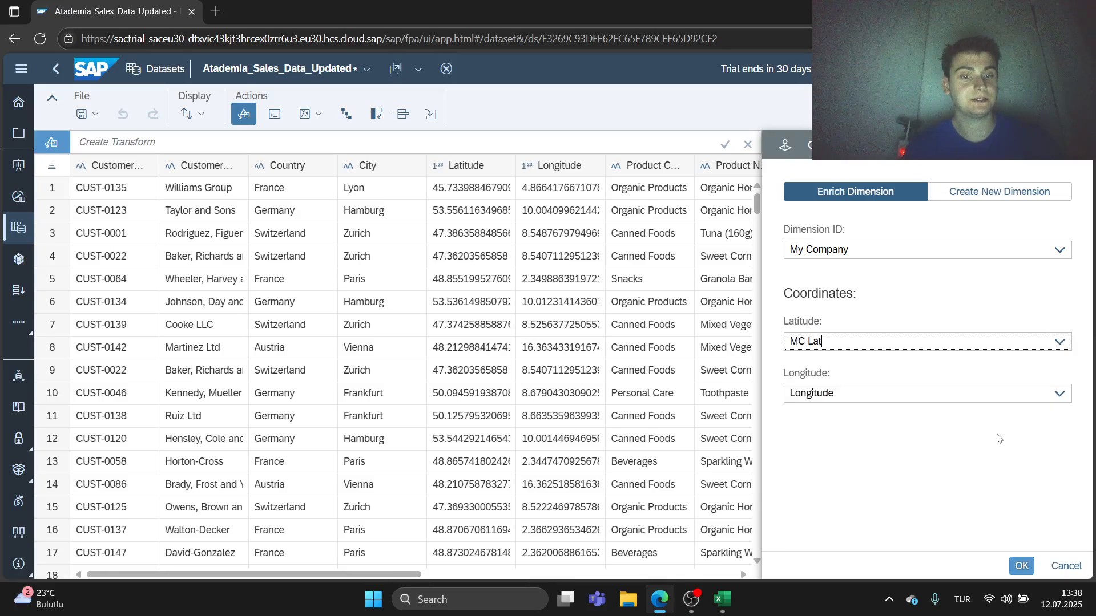
left_click(1057, 394)
scroll(885, 487, "down", 5)
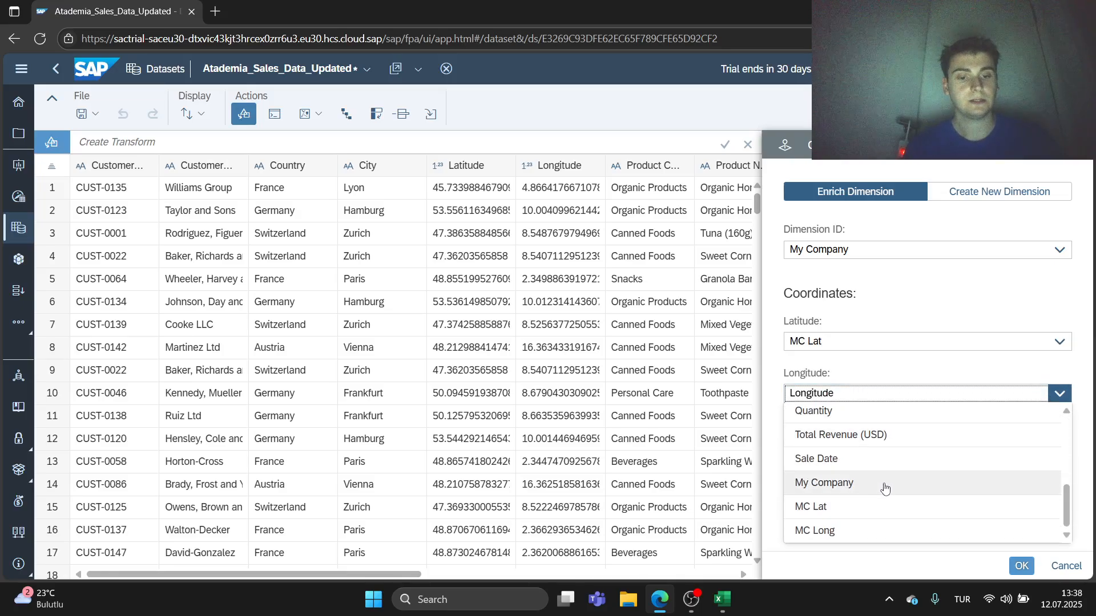
left_click(857, 529)
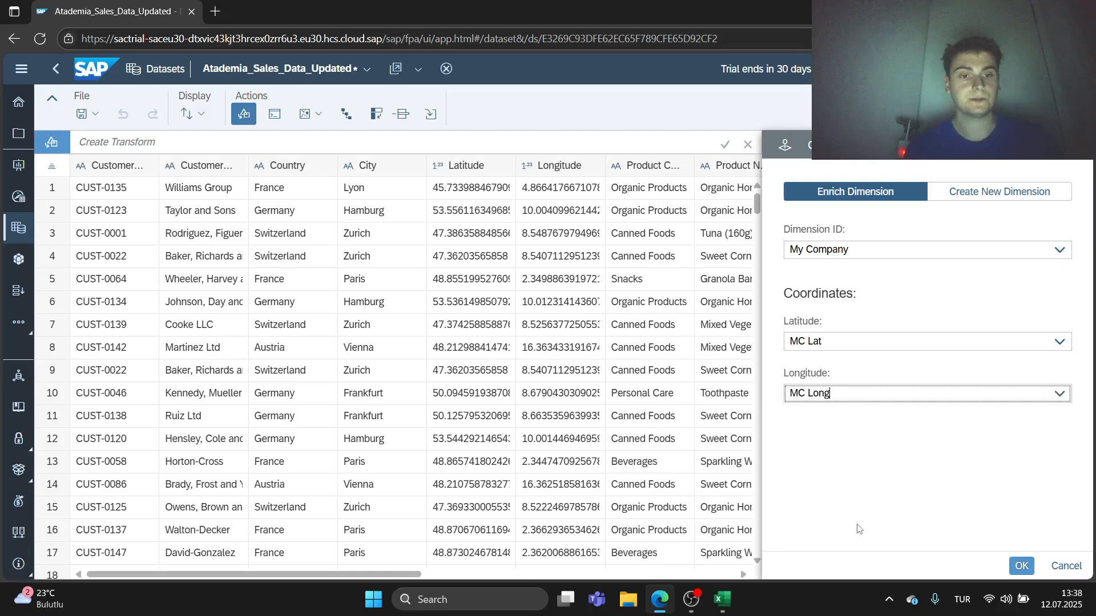
left_click(1020, 566)
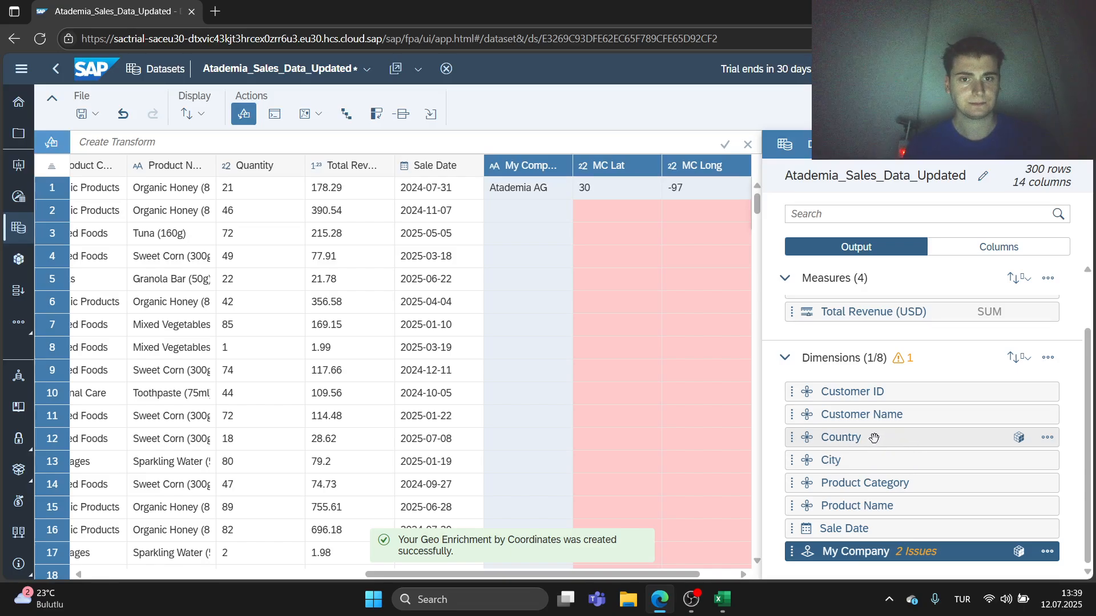
Switch to the Atademia_Sales_Data workbook in Excel and copy row 2's My Company, MC Lat and MC Long values into rows 3 to 301.
mouse_move(722, 599)
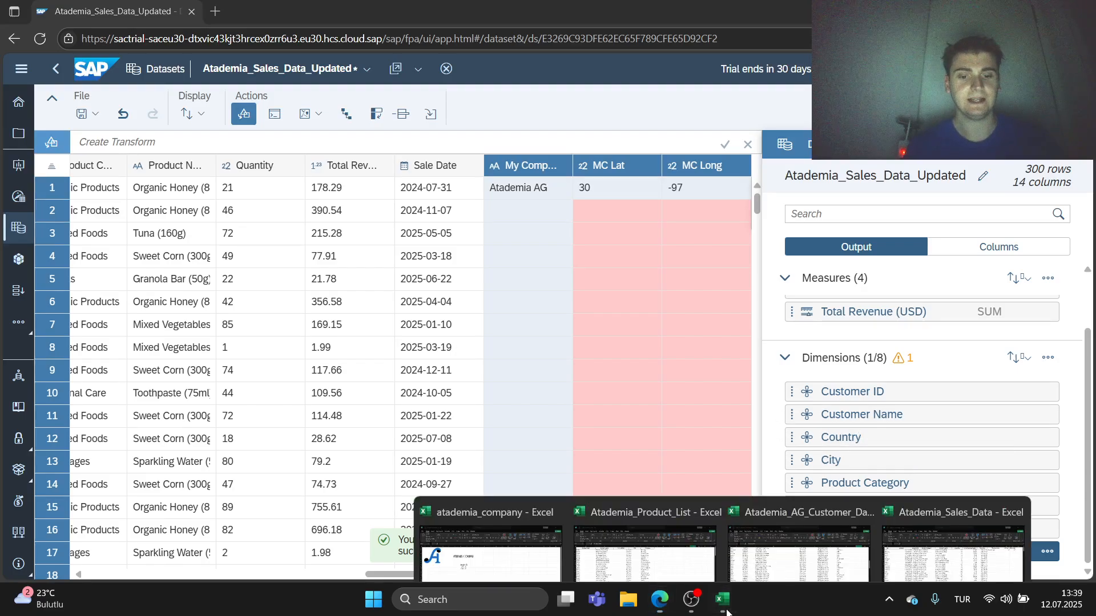
left_click(922, 538)
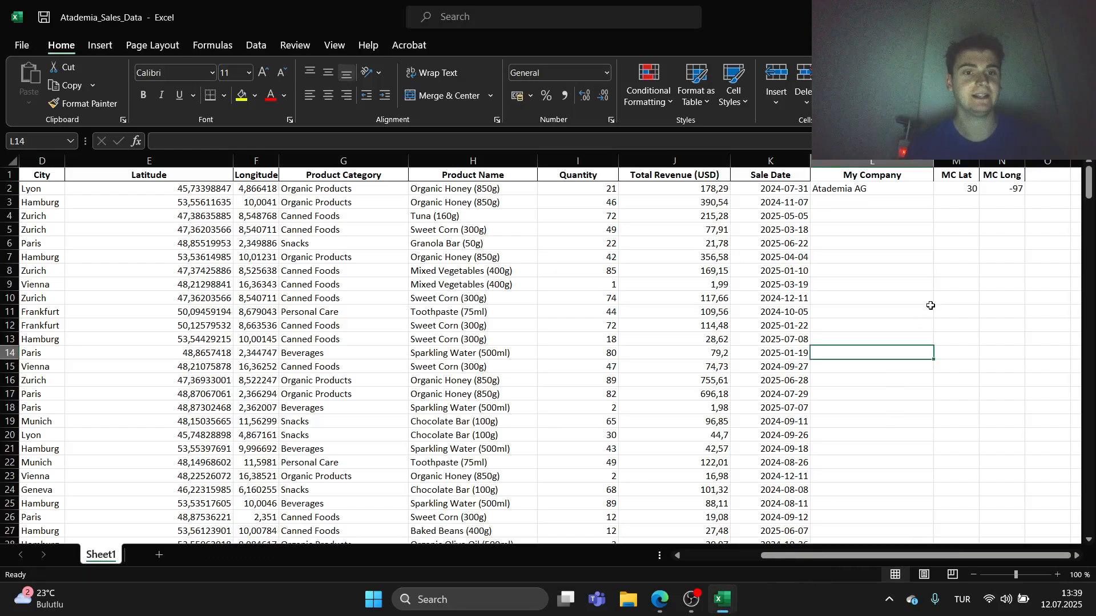
left_click_drag(856, 188, 1004, 189)
key("ctrl+c")
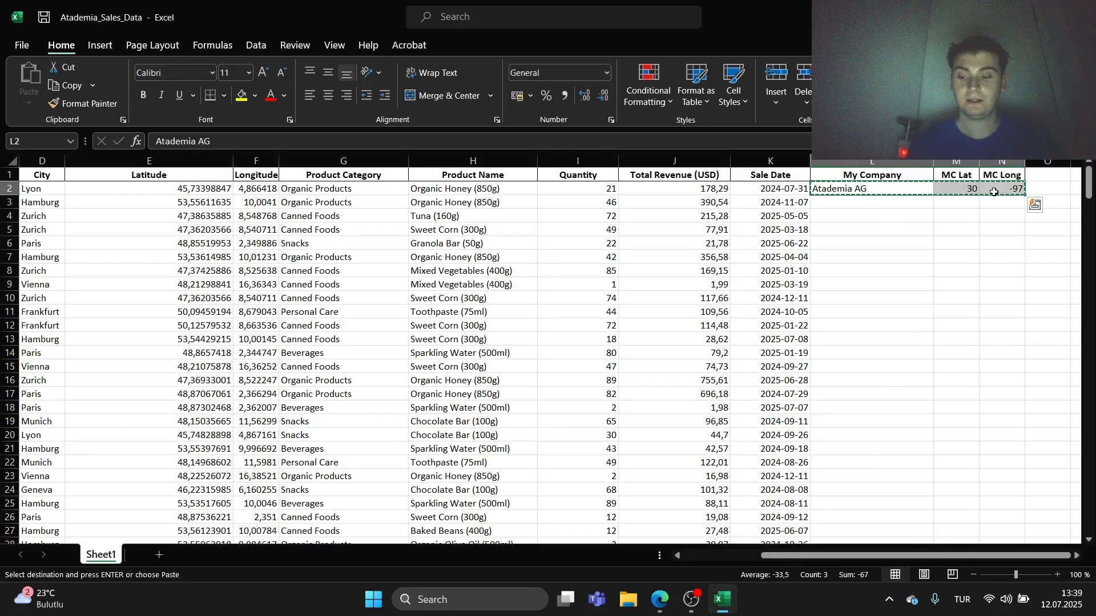
left_click_drag(862, 203, 990, 487)
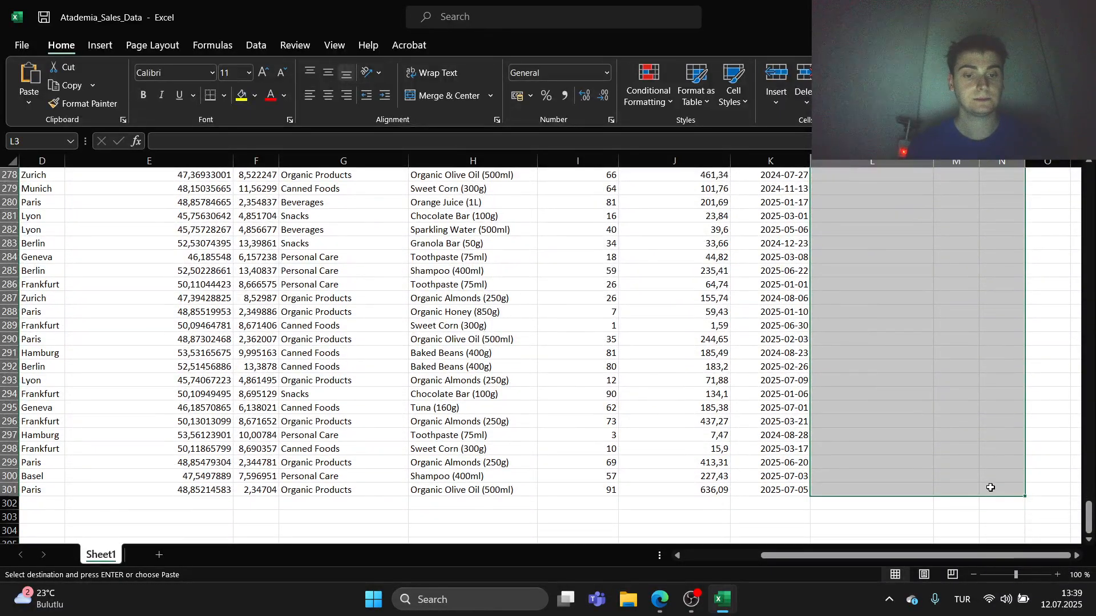
left_click(1049, 339)
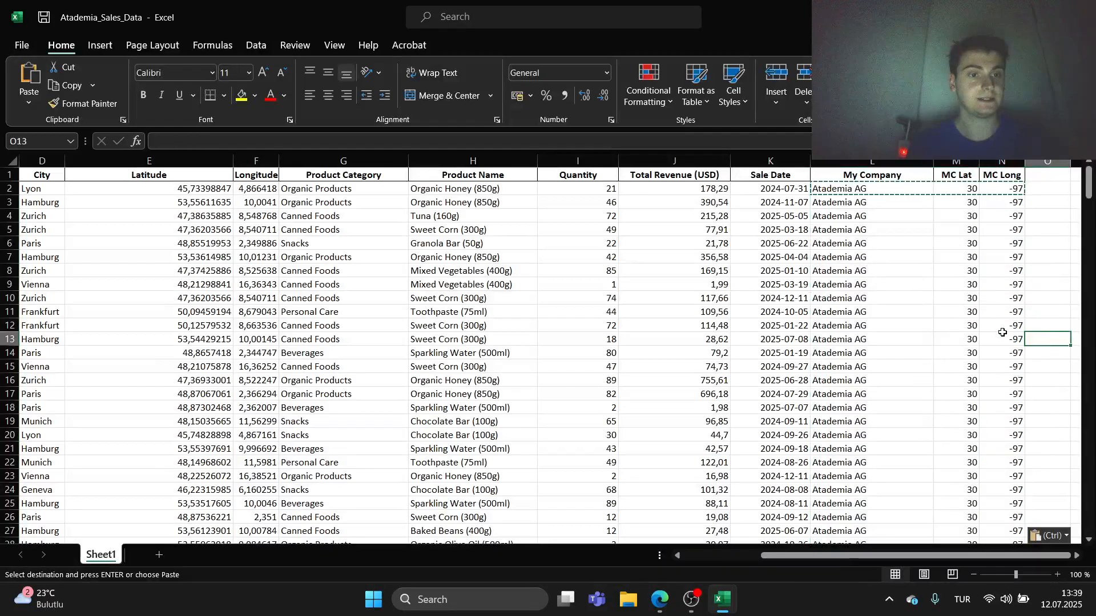
key("Escape")
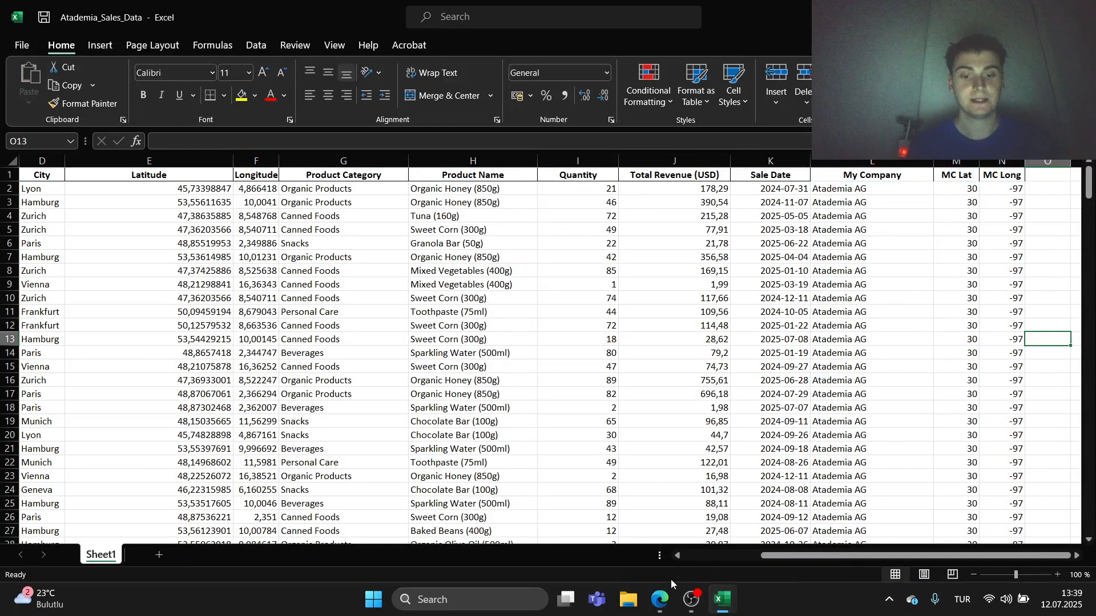
Back in SAP Analytics Cloud, undo the My Company geo-enrichment and leave the Atademia_Sales_Data_Updated dataset, discarding unsaved changes.
left_click(661, 598)
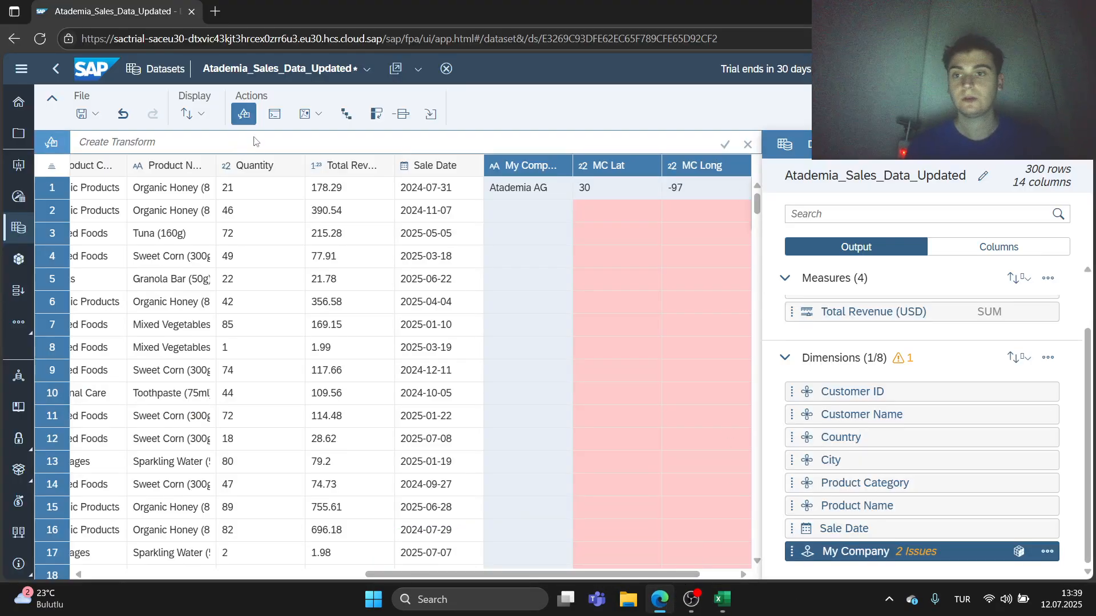
left_click(56, 69)
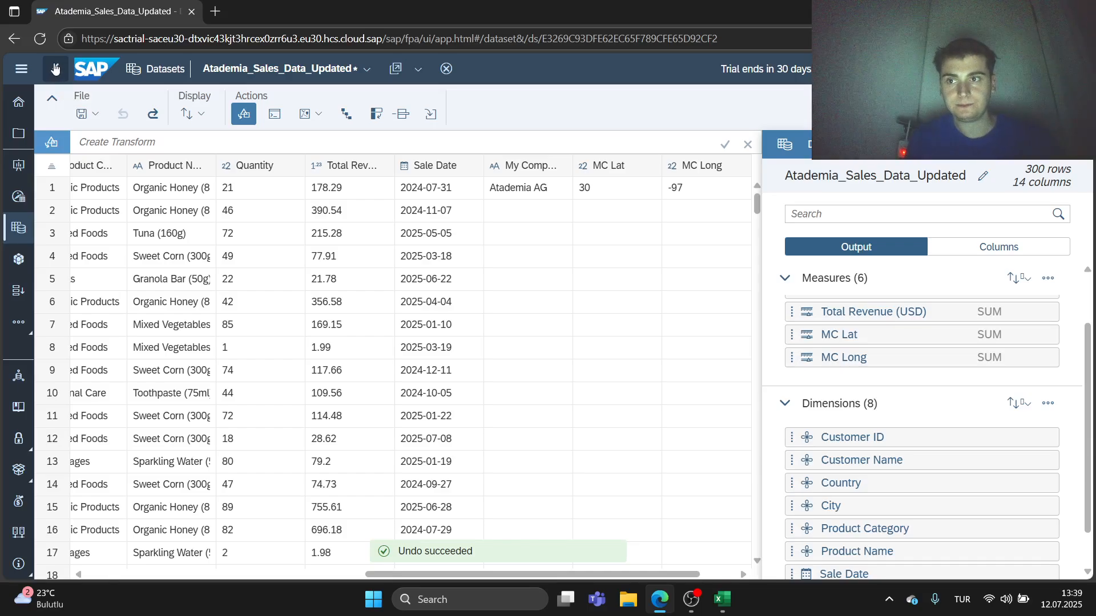
left_click(55, 70)
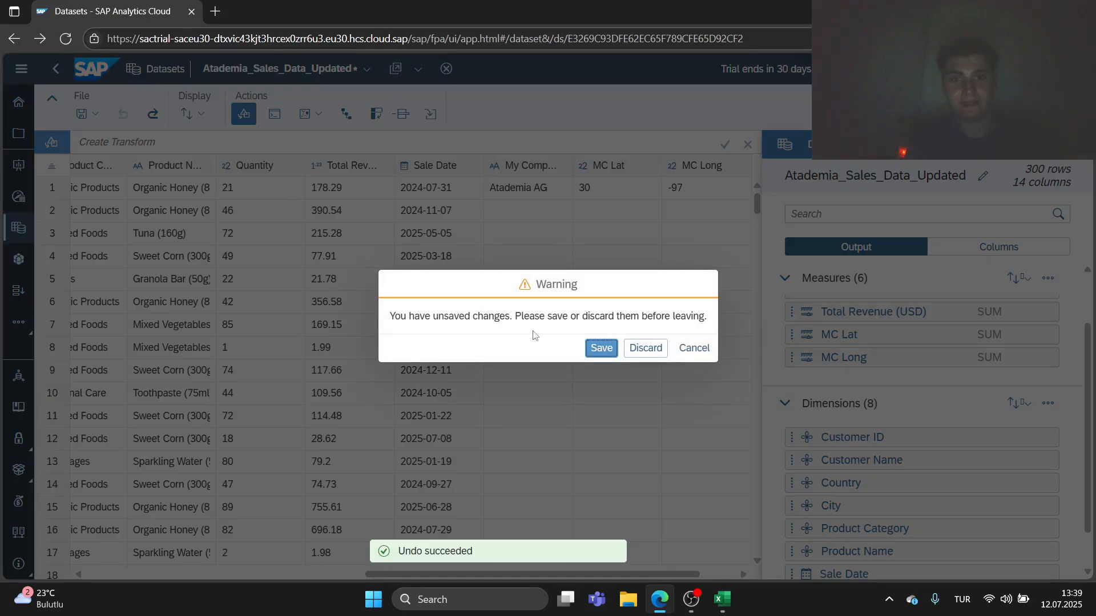
left_click(636, 349)
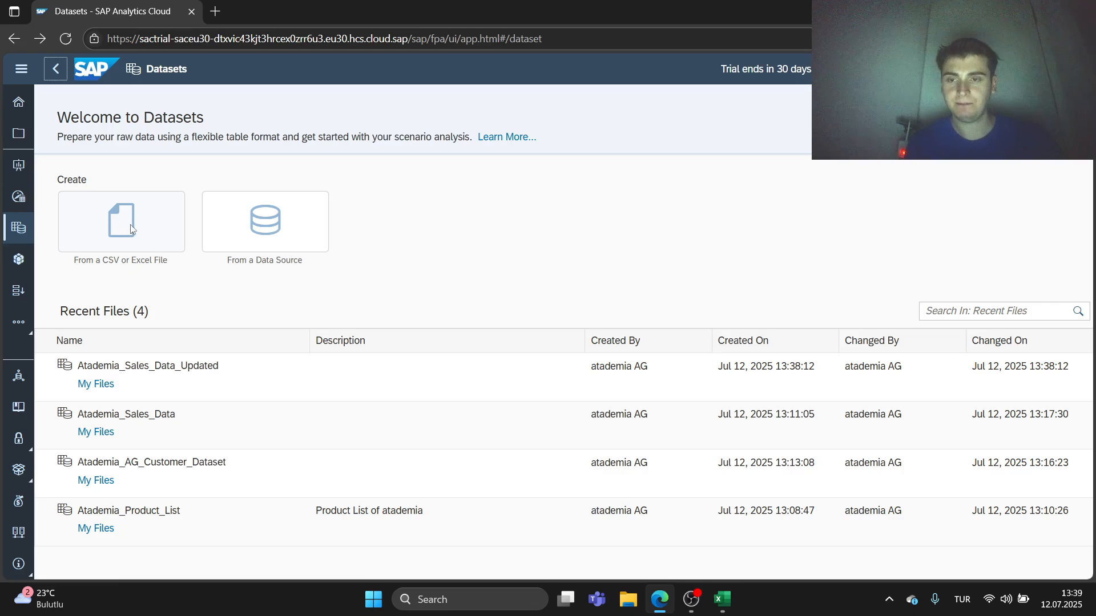
Import the revised desktop file Atademia_Sales_Data.xlsx as a new dataset, using the first row as column headers.
left_click(131, 229)
left_click(362, 312)
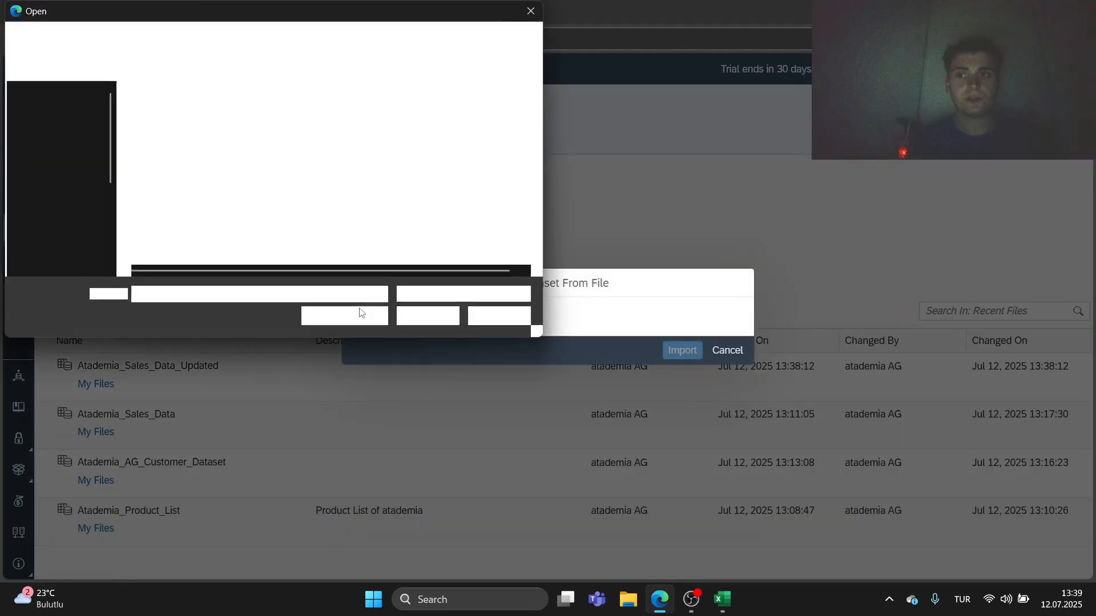
left_click(224, 222)
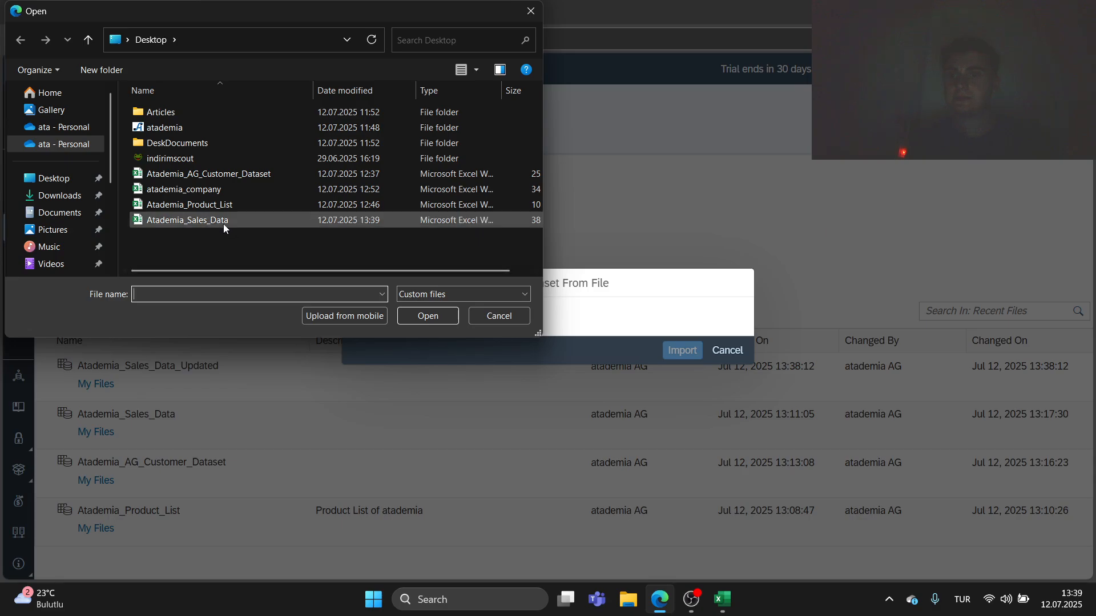
left_click(428, 317)
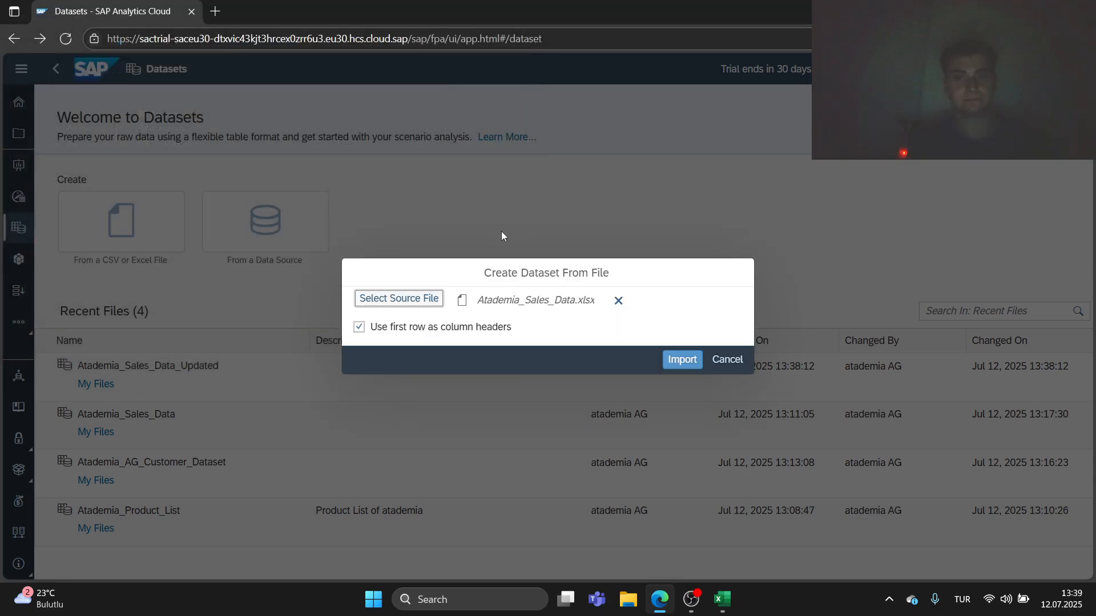
left_click(685, 363)
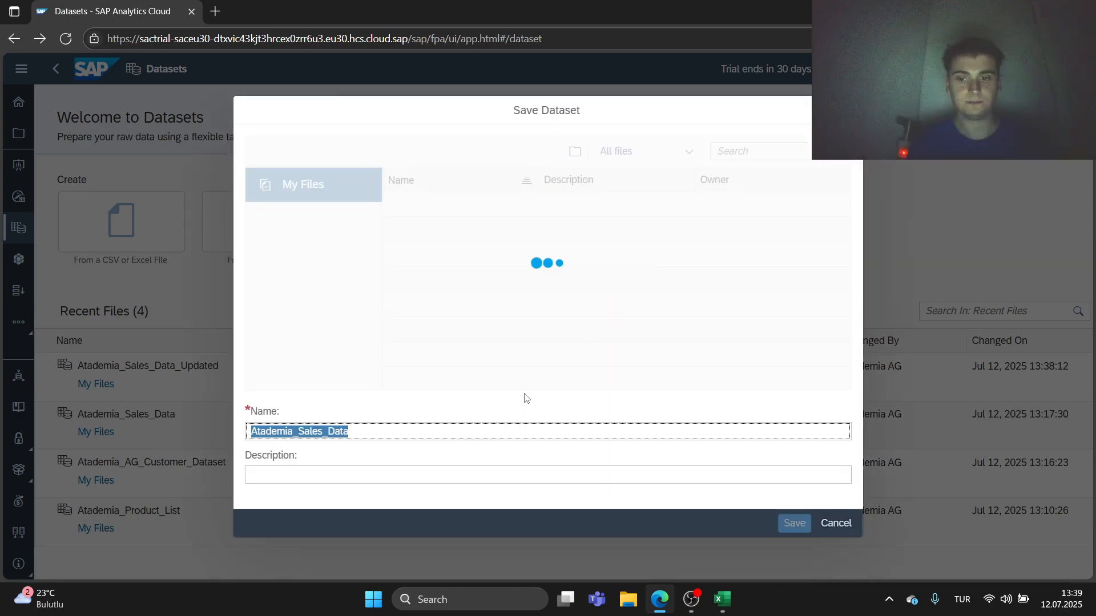
Save the new dataset in My Files as Atademia_Sales_Data_with_atademia_location.
left_click(382, 434)
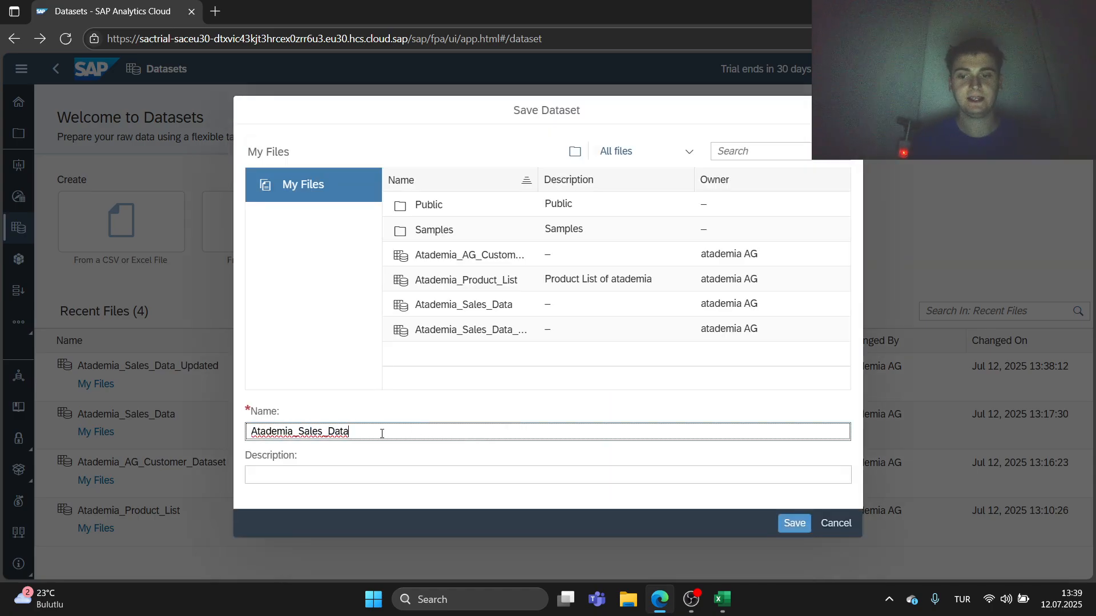
type("_wit")
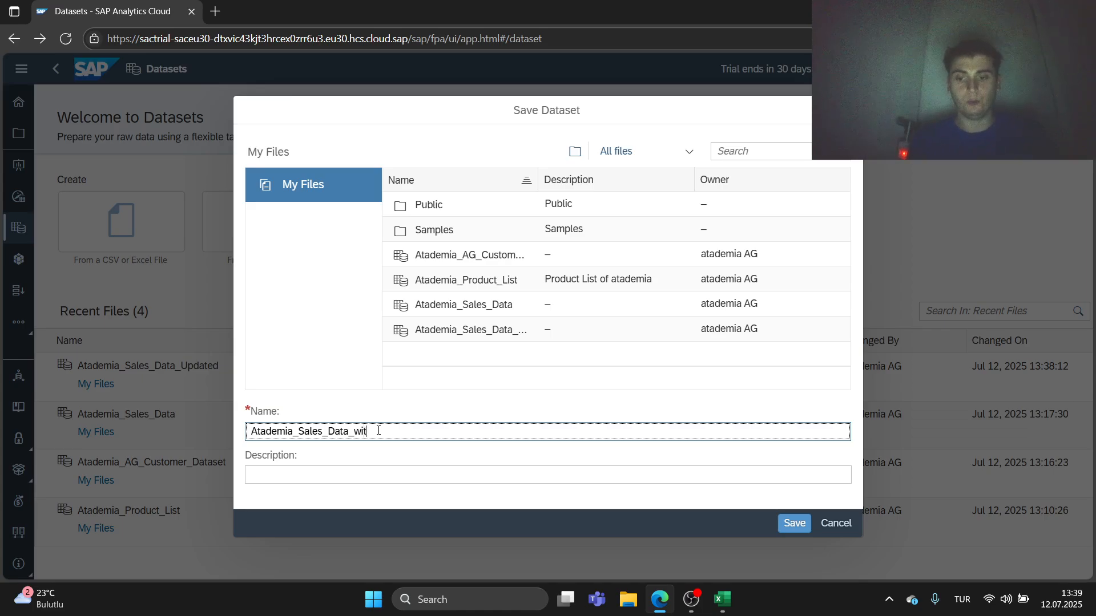
type("h_Atademia")
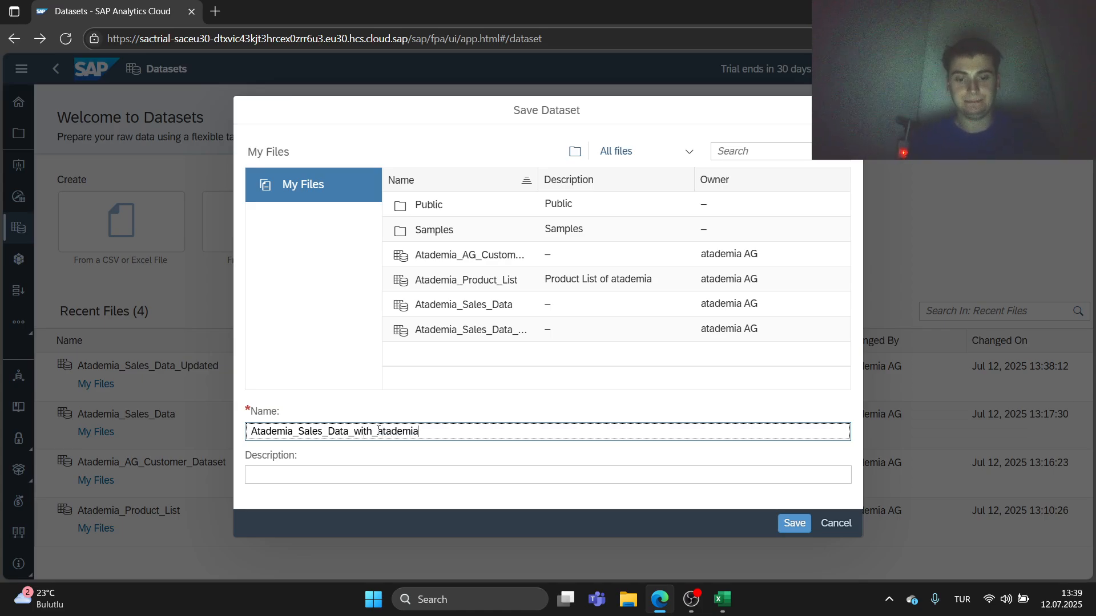
type("_locati")
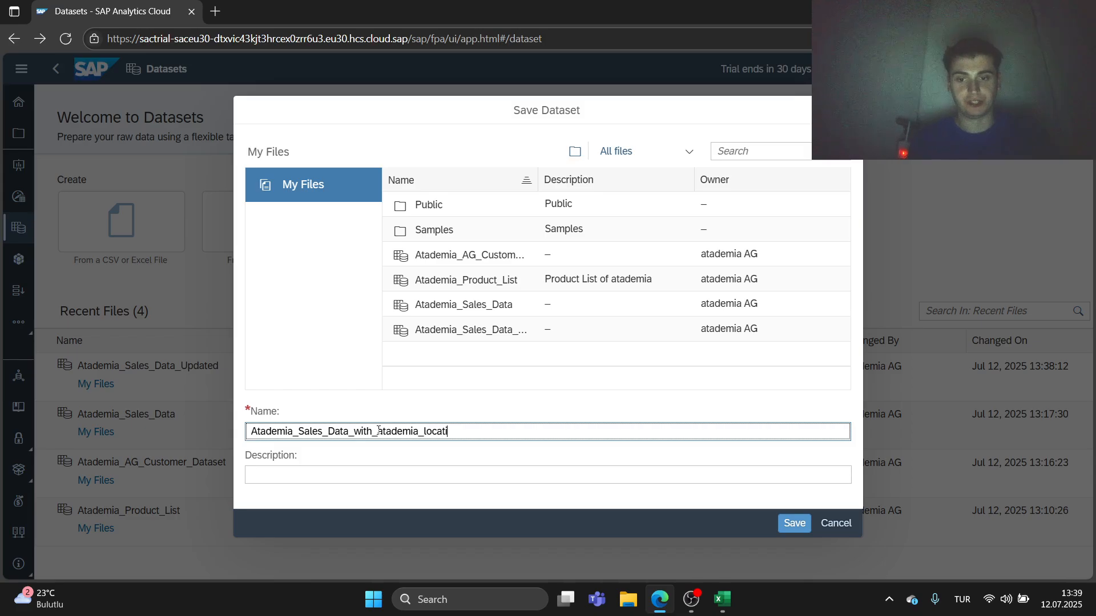
type("on")
left_click(794, 523)
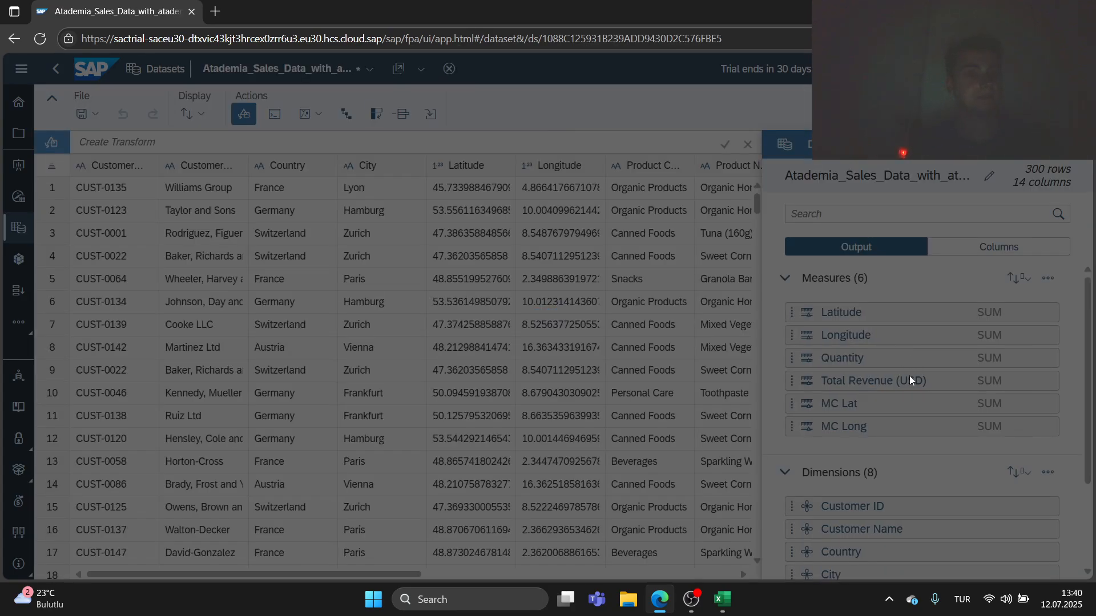
Add coordinates to the My Company dimension, with MC Lat as the latitude and MC Long as the longitude.
scroll(979, 573, "down", 3)
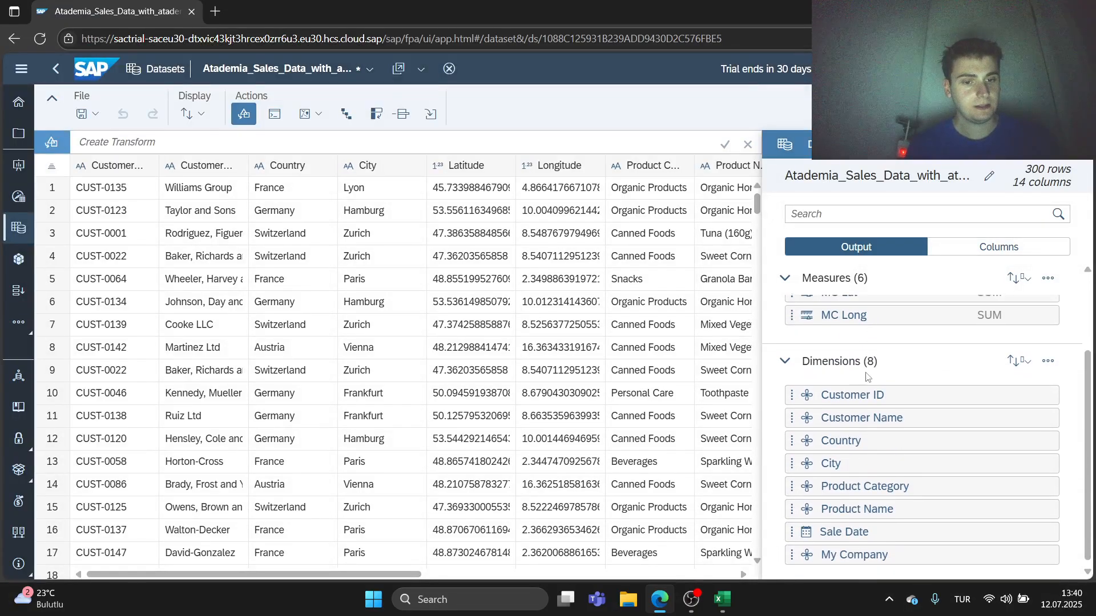
left_click(1045, 552)
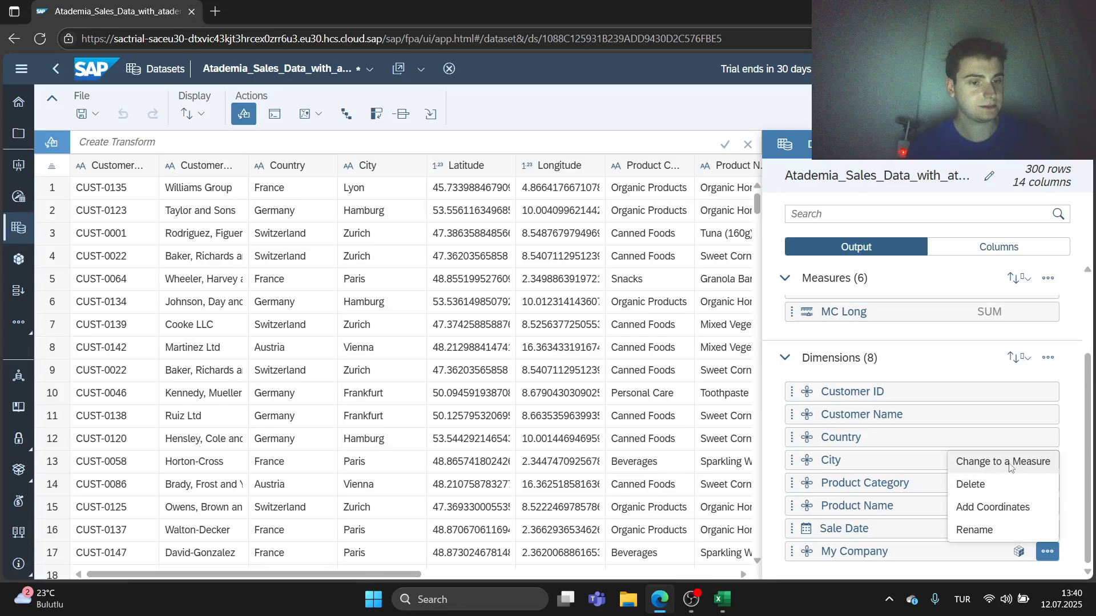
left_click(1006, 508)
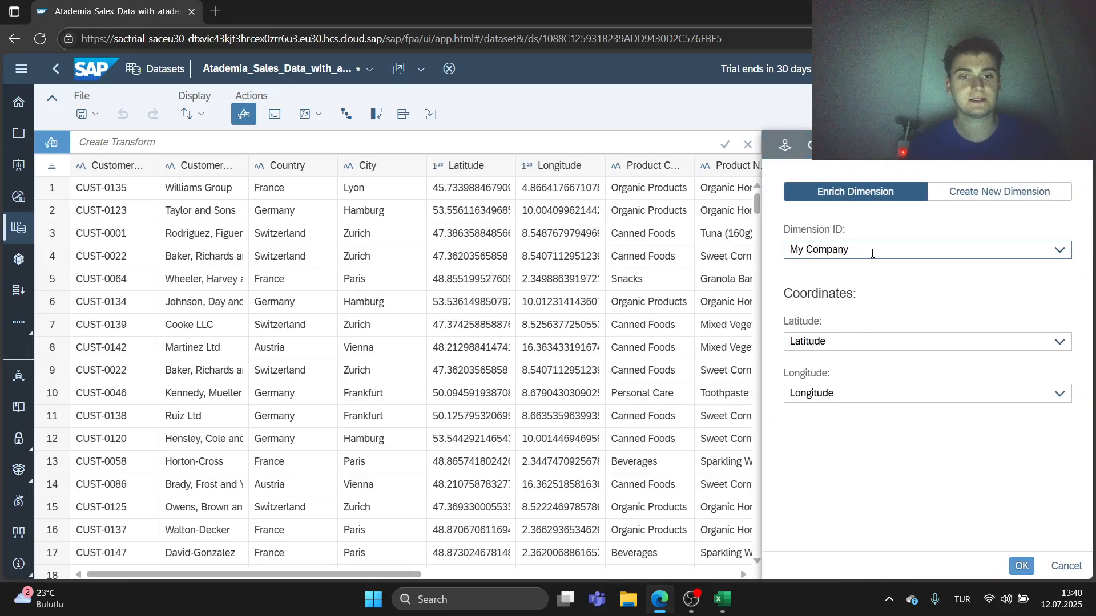
left_click(1040, 343)
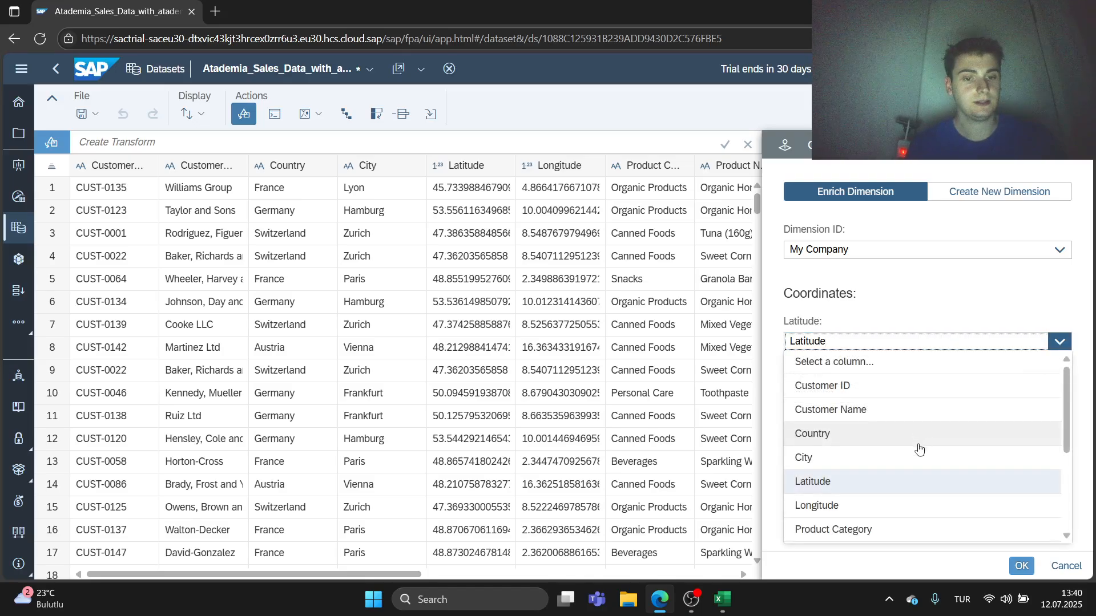
scroll(913, 457, "down", 5)
left_click(878, 509)
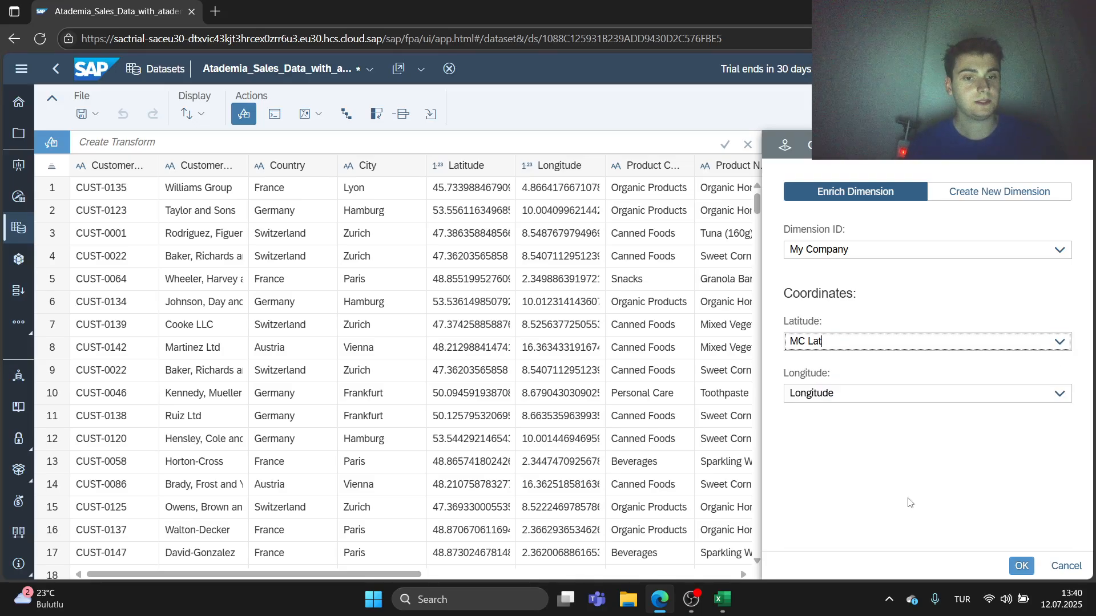
scroll(913, 474, "down", 5)
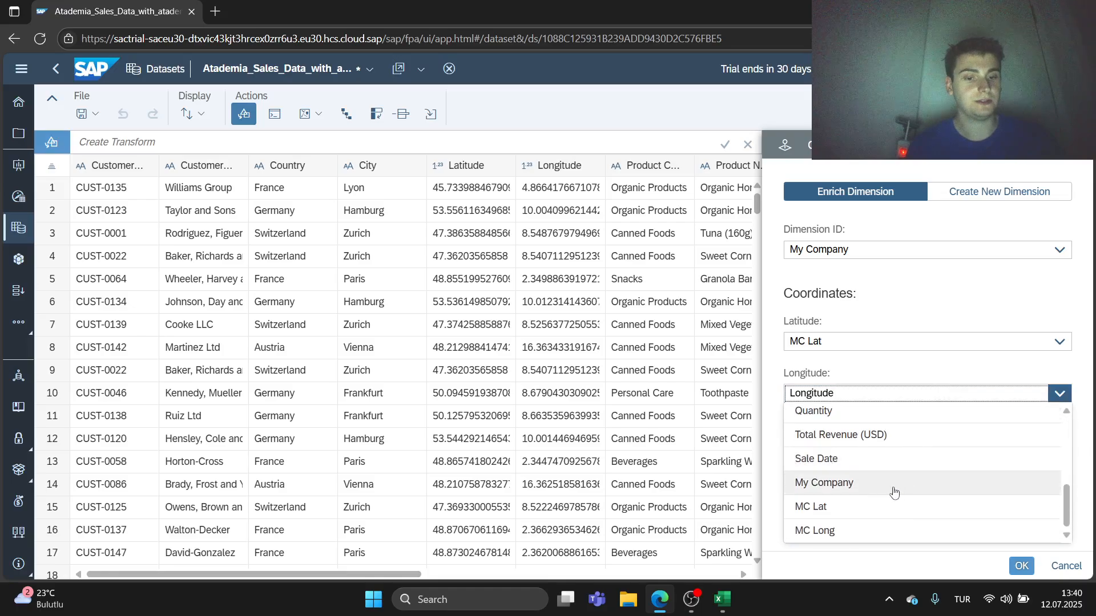
left_click(862, 529)
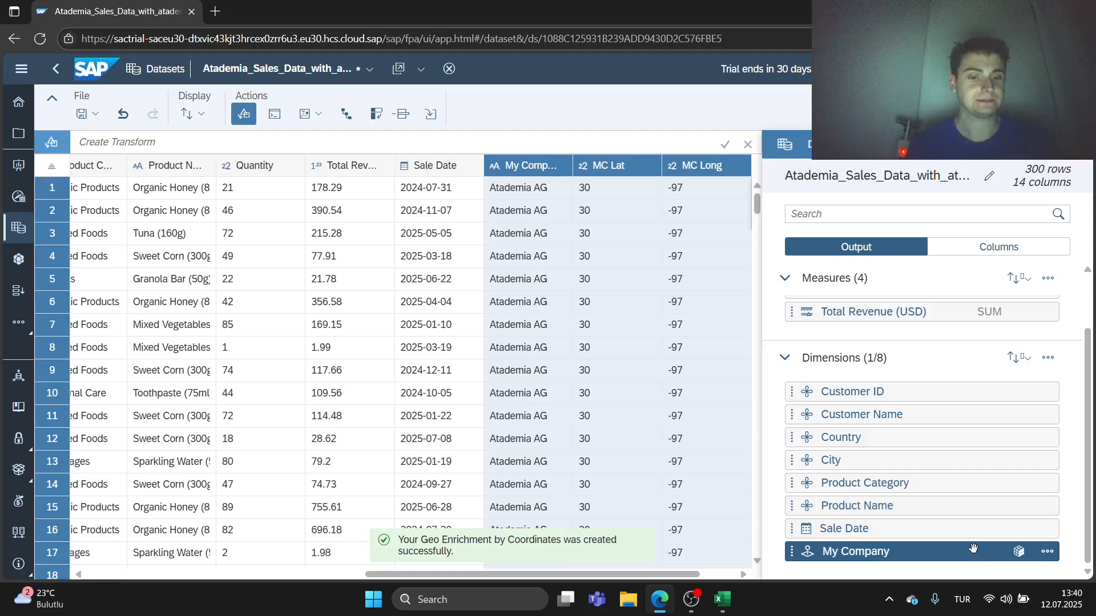
Add coordinates to the Customer Name dimension, using the Latitude and Longitude columns.
left_click(1047, 415)
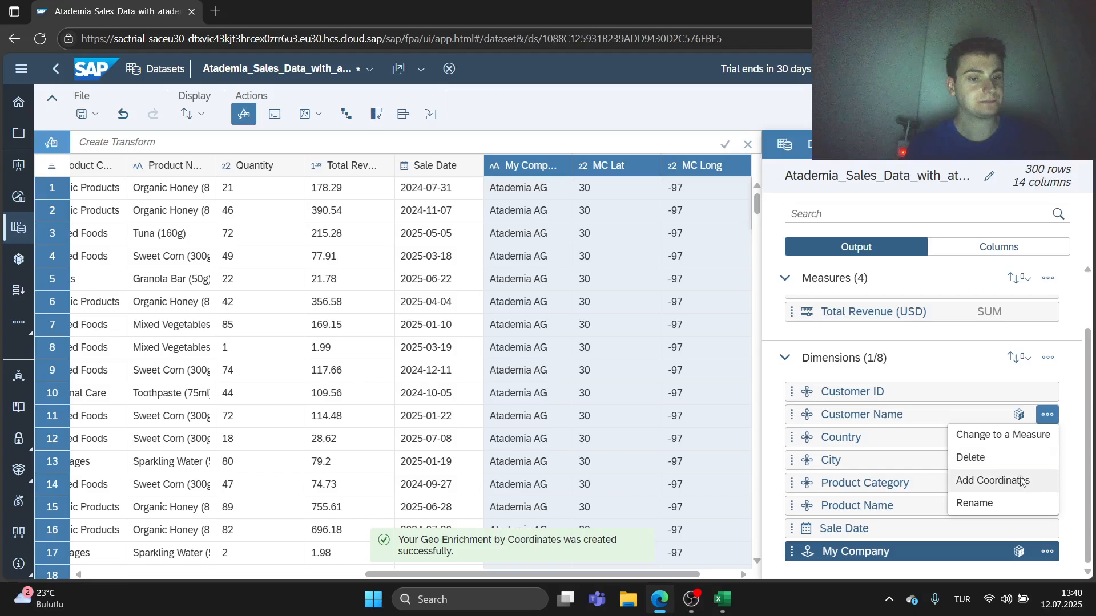
left_click(959, 482)
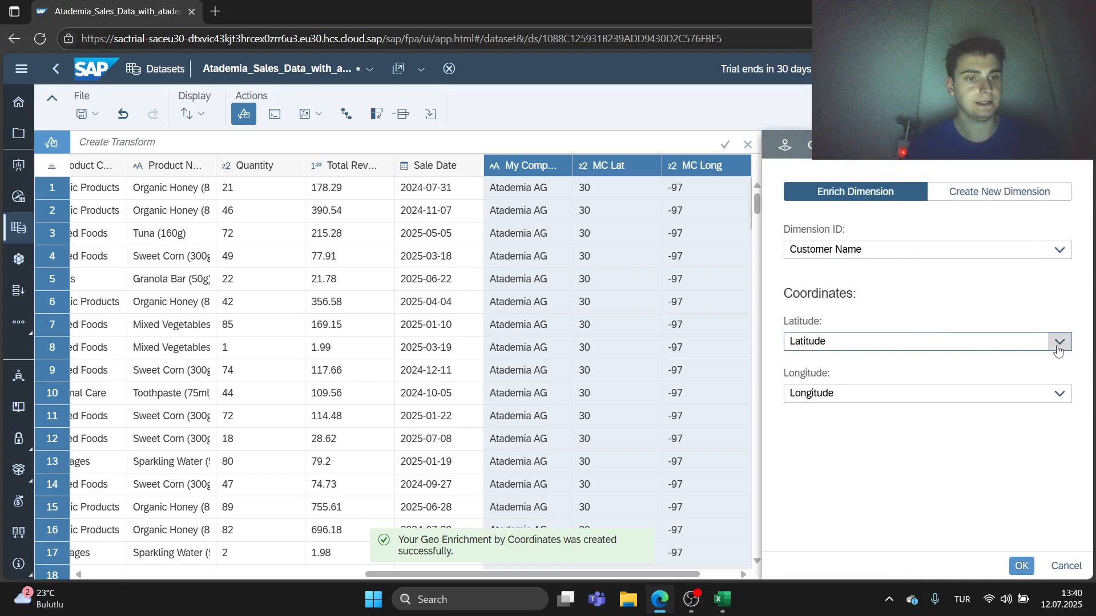
left_click(1054, 355)
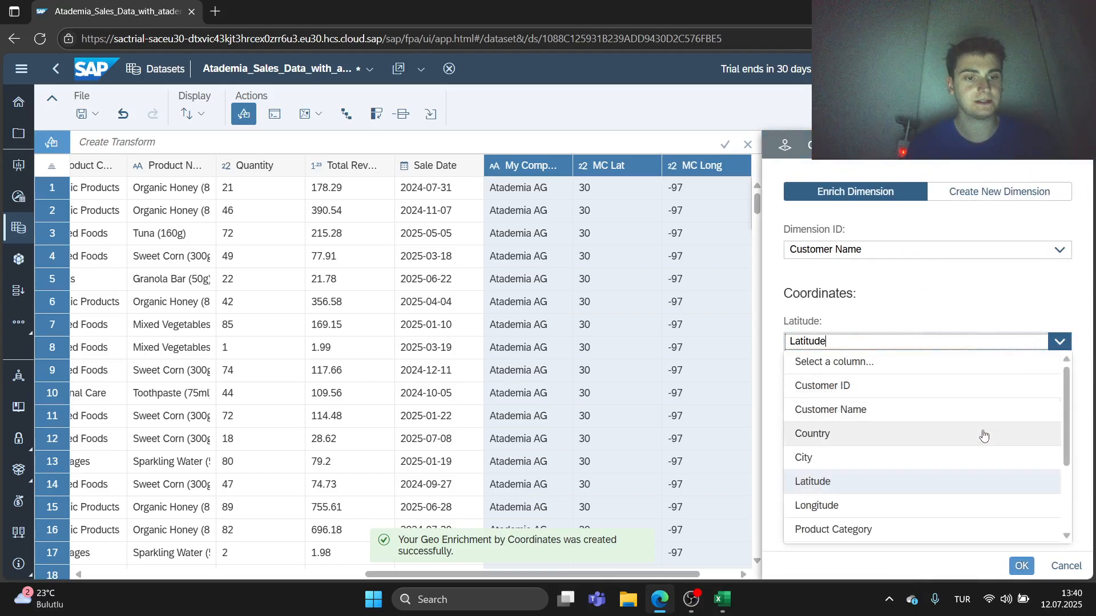
left_click(833, 344)
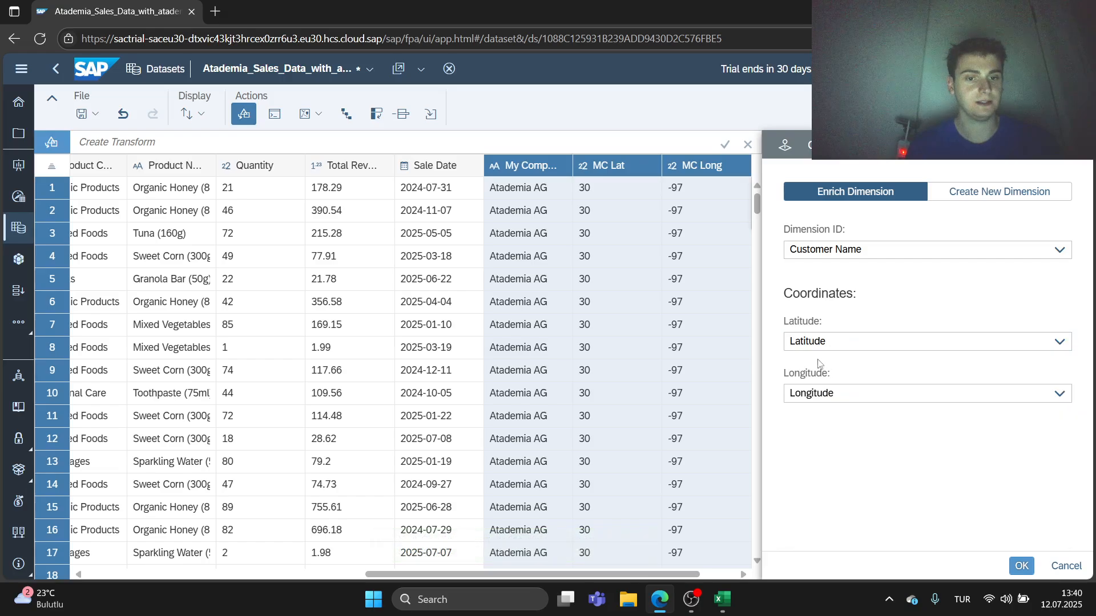
left_click(1022, 567)
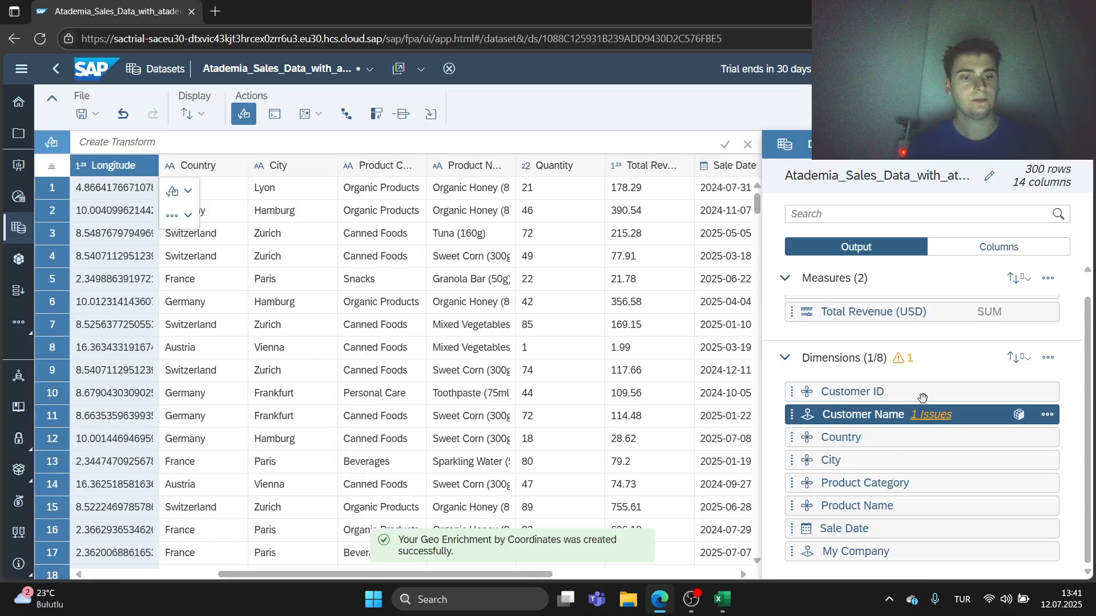
Check which dimensions are flagged with data quality issues in the dataset.
left_click(903, 358)
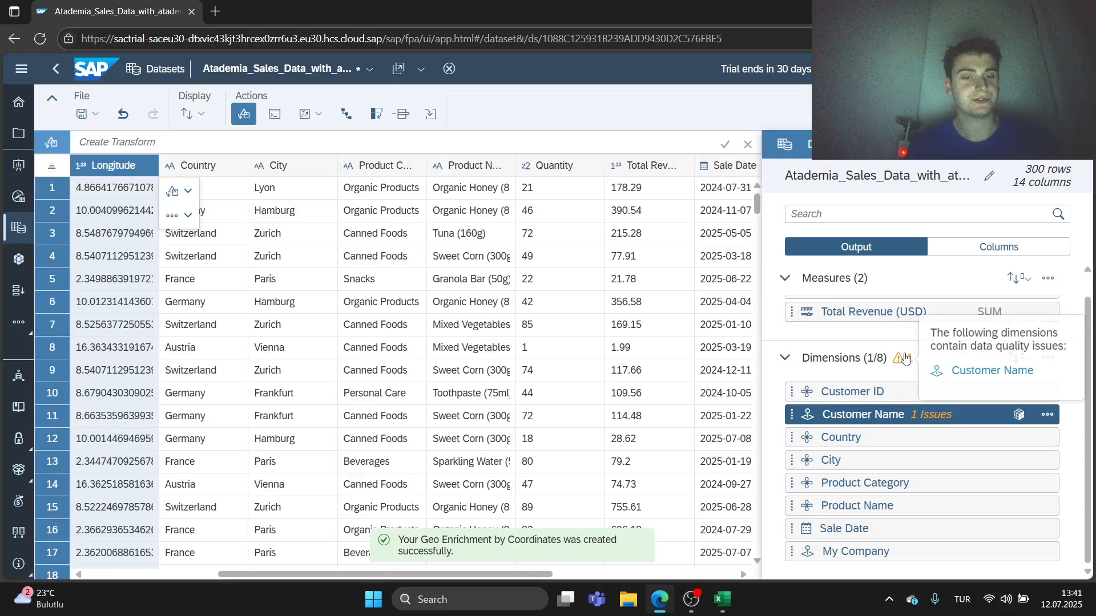
right_click(983, 381)
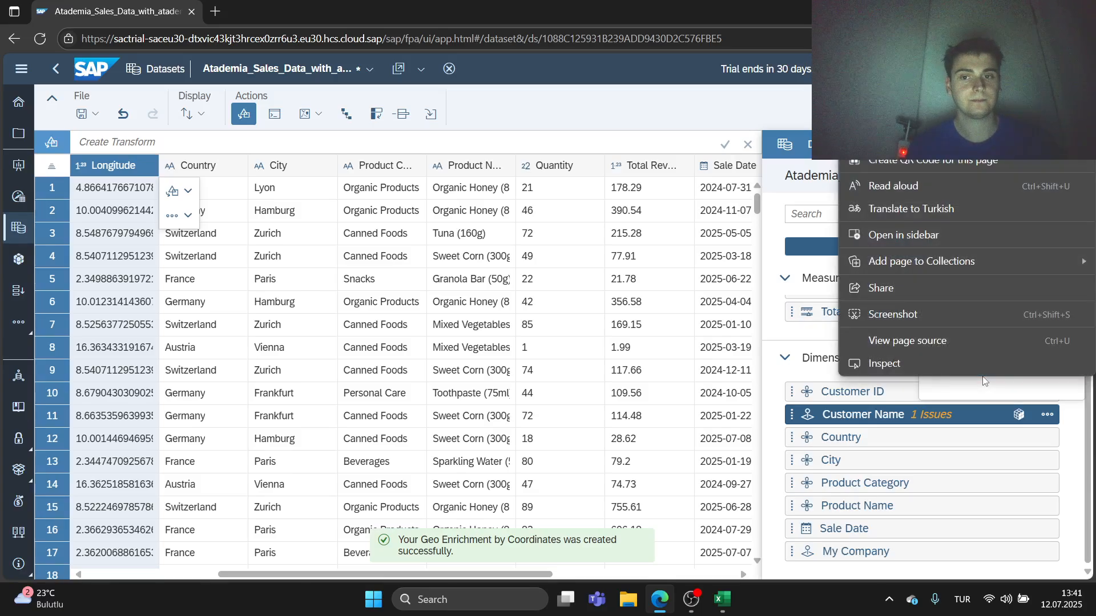
left_click(972, 385)
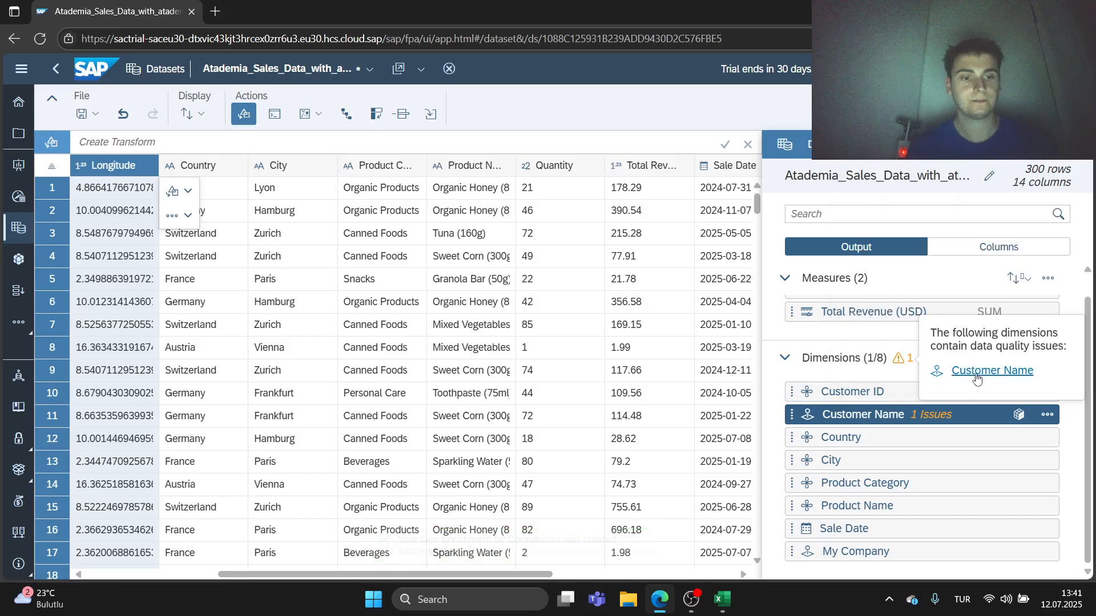
left_click(886, 375)
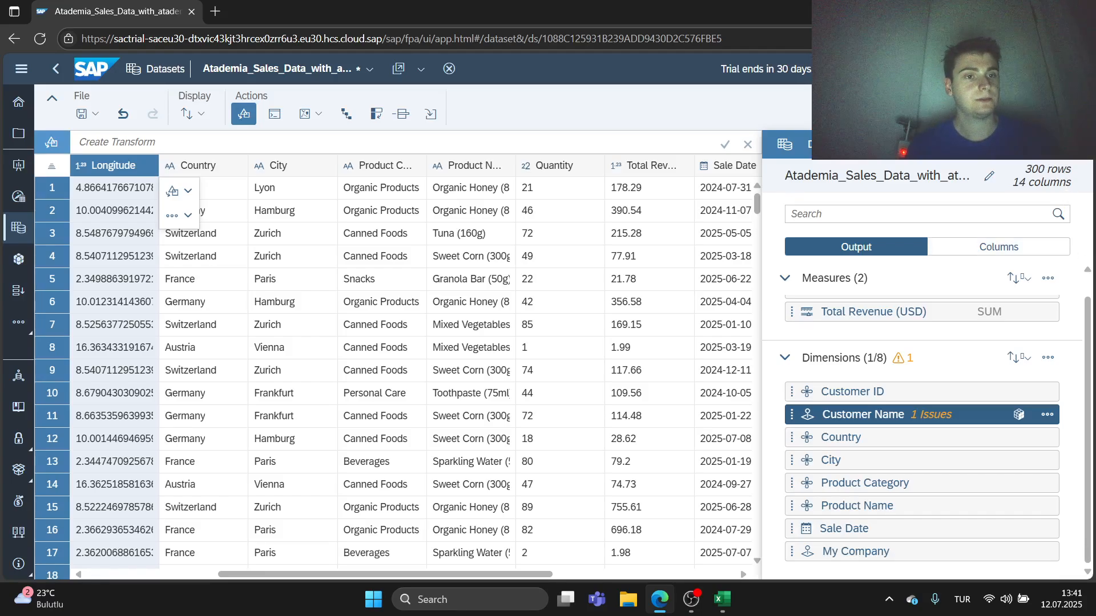
Display the Customer Name dimension's details and save the changes to the sales dataset.
left_click(1071, 145)
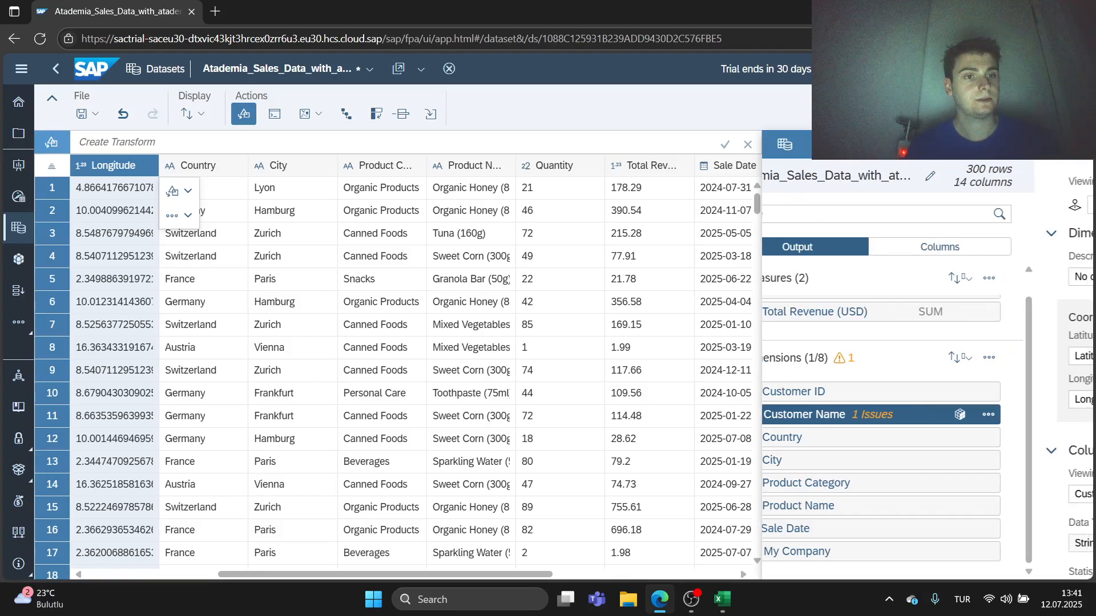
left_click(76, 115)
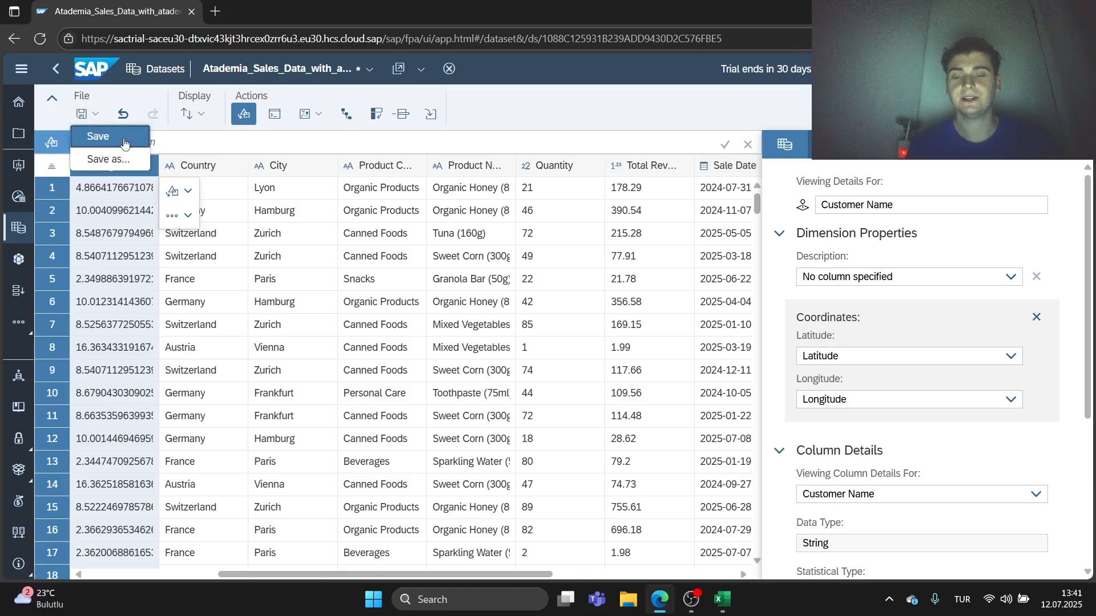
left_click(98, 137)
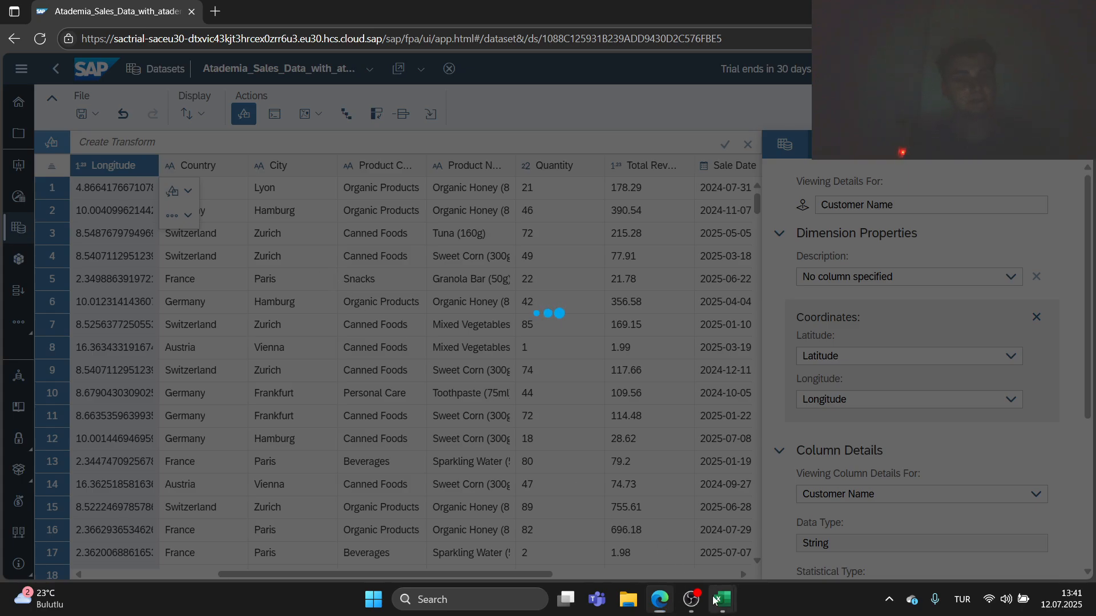
Switch to Excel and look through the rows of Atademia_AG_Customer_Dataset and Atademia_Sales_Data.
mouse_move(722, 599)
left_click(803, 525)
scroll(770, 422, "up", 11)
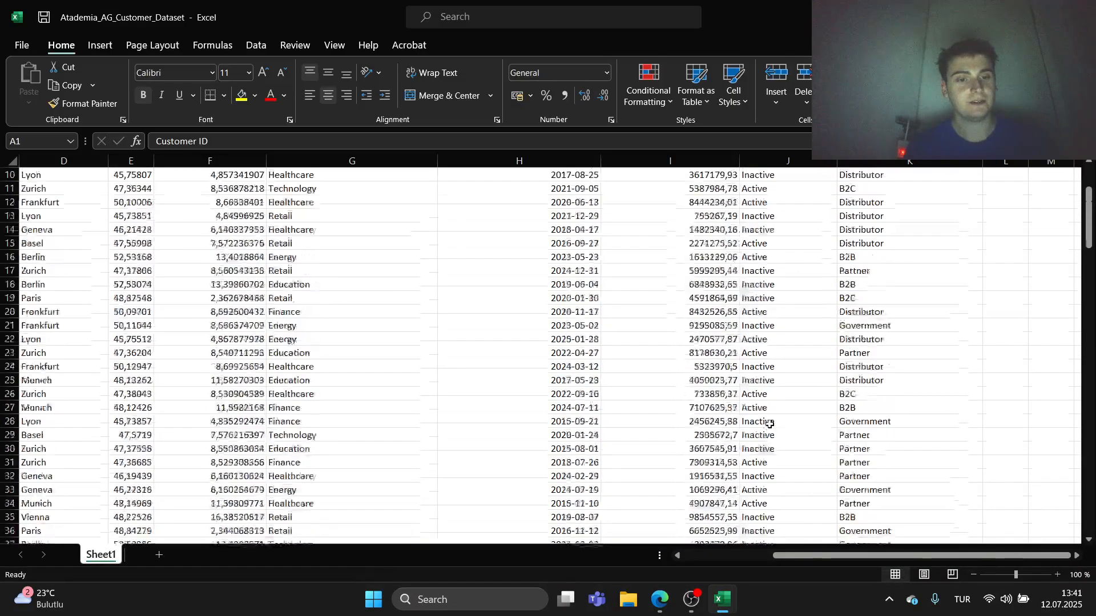
scroll(725, 388, "down", 7)
scroll(714, 363, "down", 5)
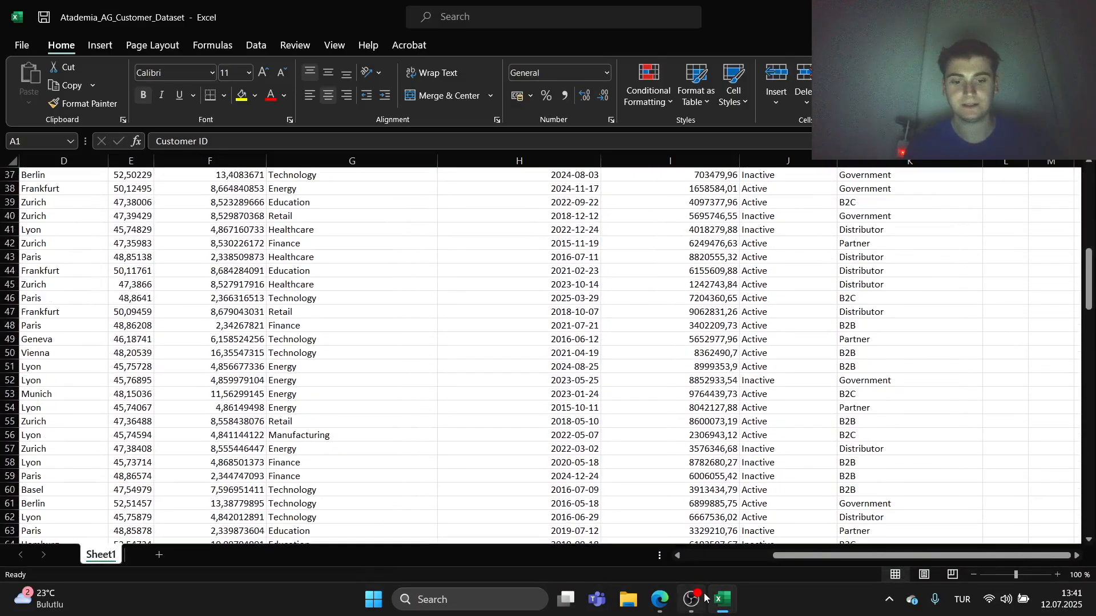
mouse_move(722, 599)
left_click(948, 514)
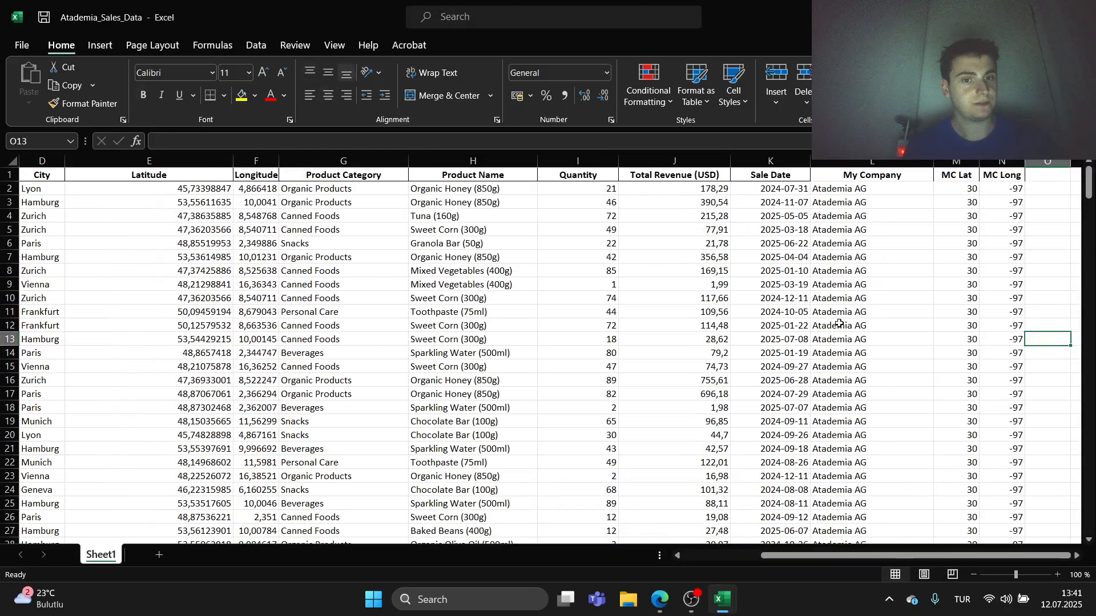
scroll(839, 324, "down", 18)
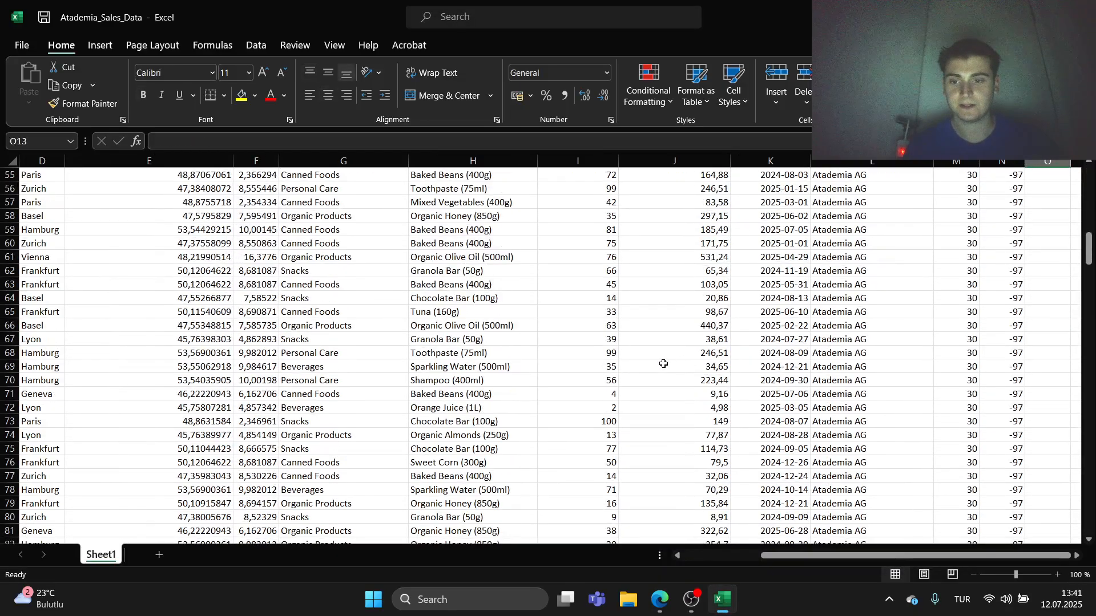
scroll(663, 363, "up", 13)
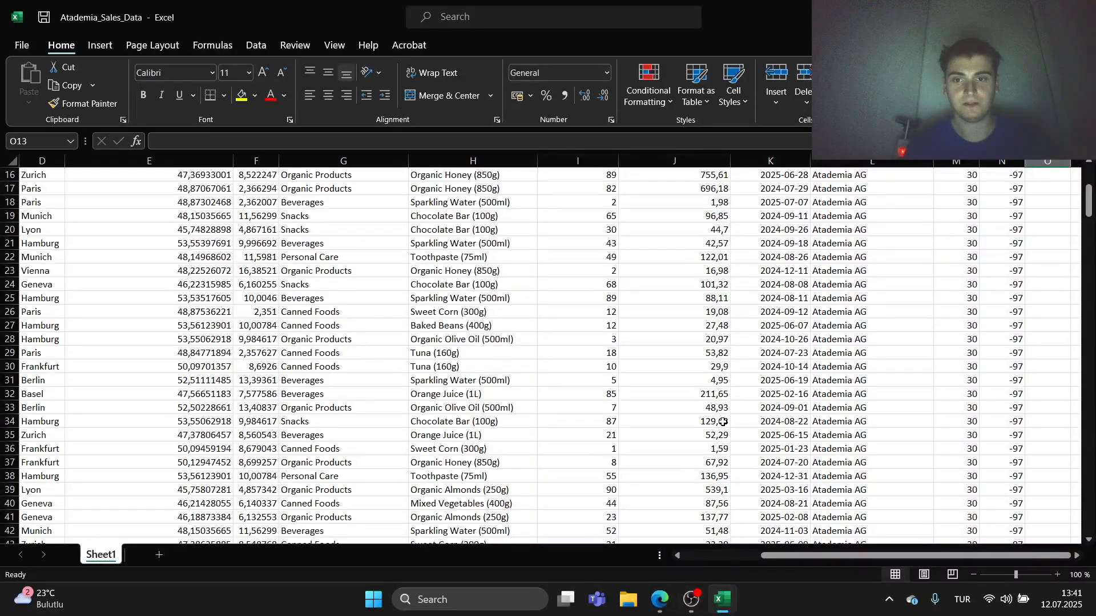
Switch back to SAP Analytics Cloud and create a new responsive story.
left_click(660, 600)
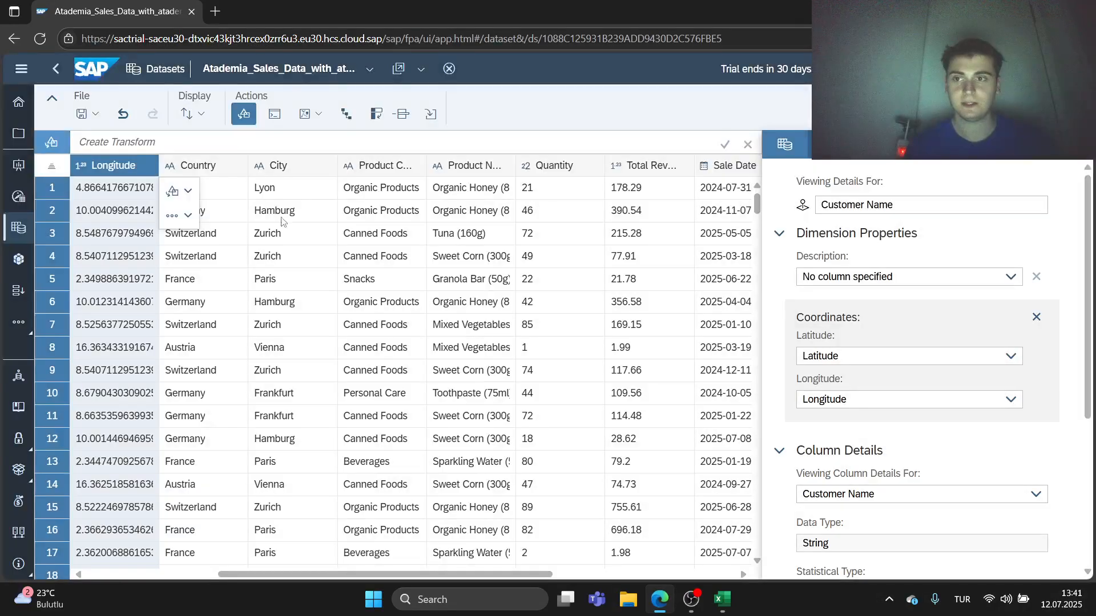
left_click(17, 166)
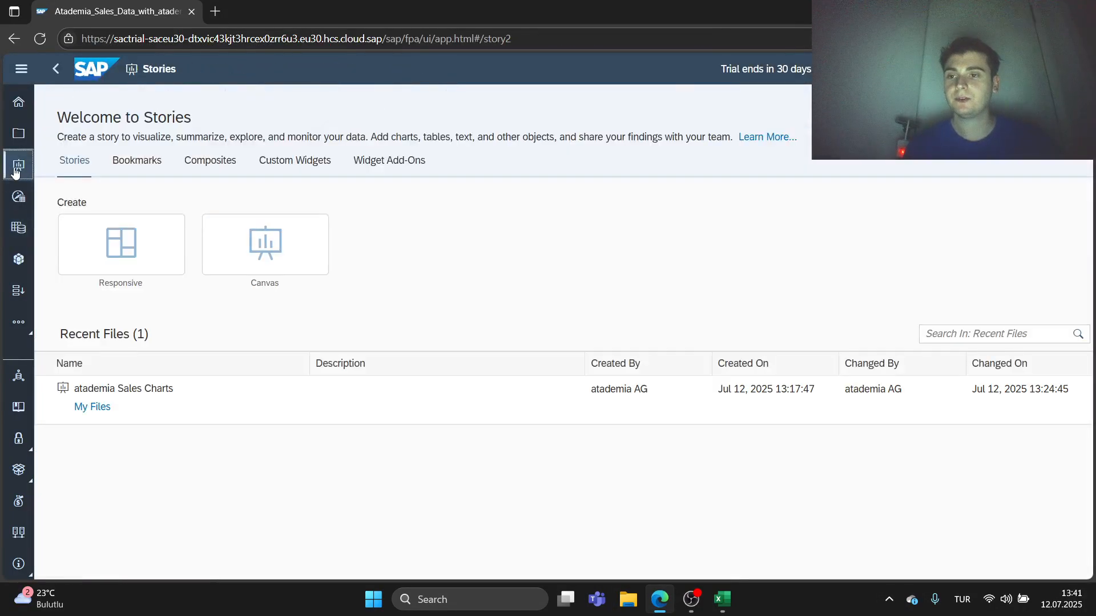
left_click(143, 255)
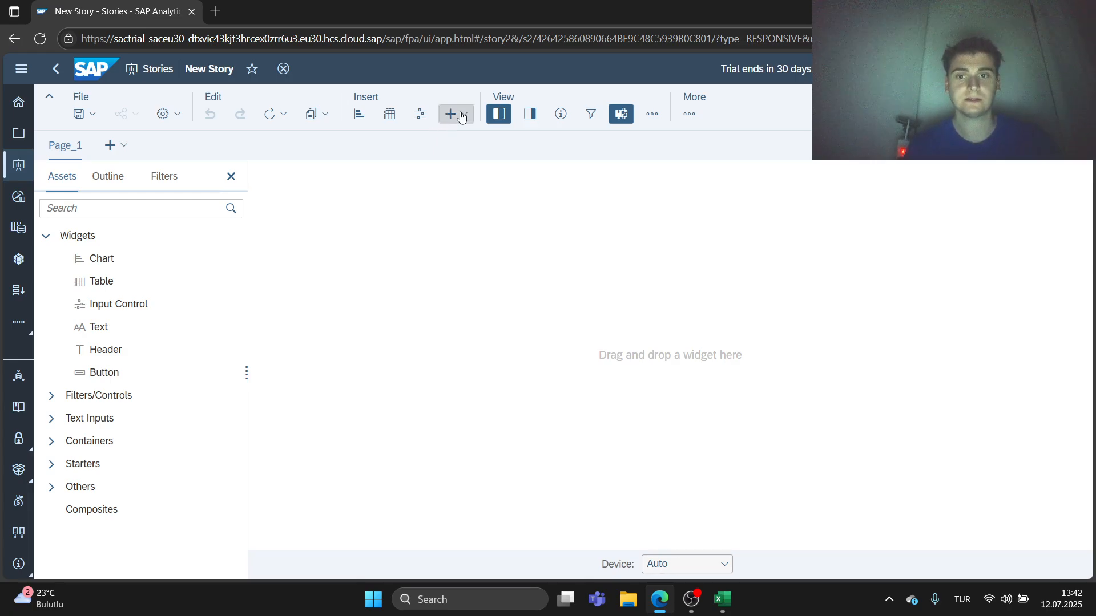
Add the existing Atademia_Sales_Data_with_atademia_location dataset from My Files to the responsive story.
left_click(452, 113)
left_click(696, 118)
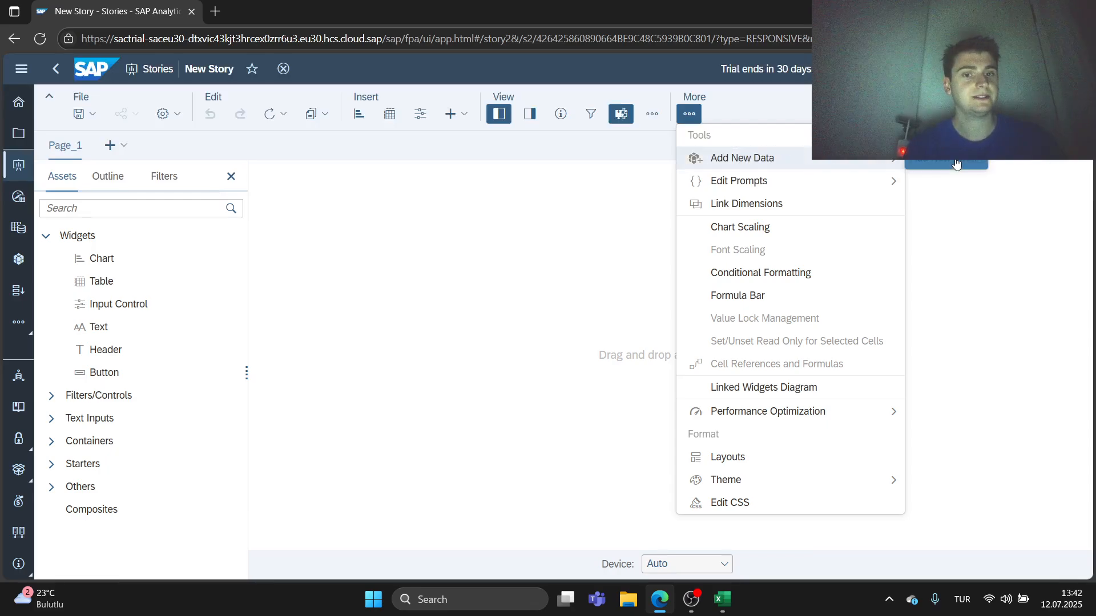
left_click(743, 158)
left_click(551, 377)
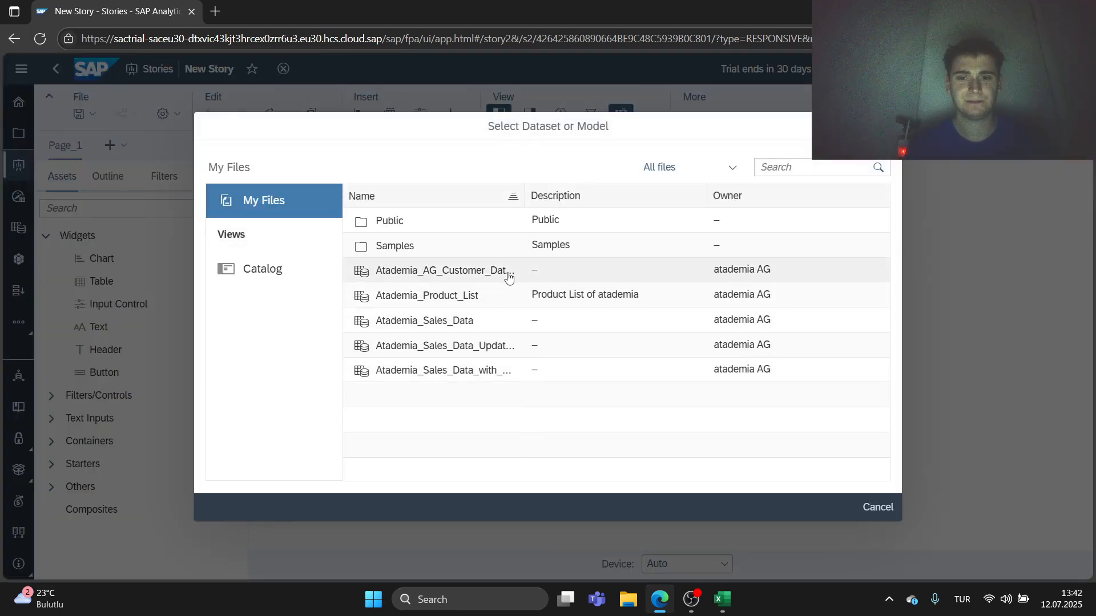
left_click(569, 376)
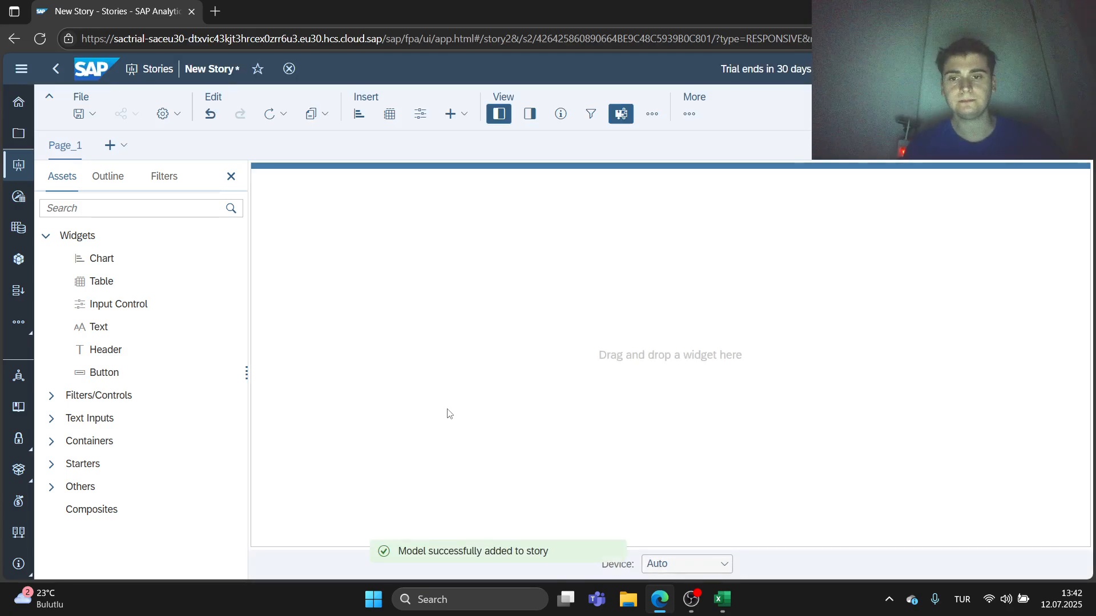
Insert a geo map into the responsive story's page.
left_click(453, 113)
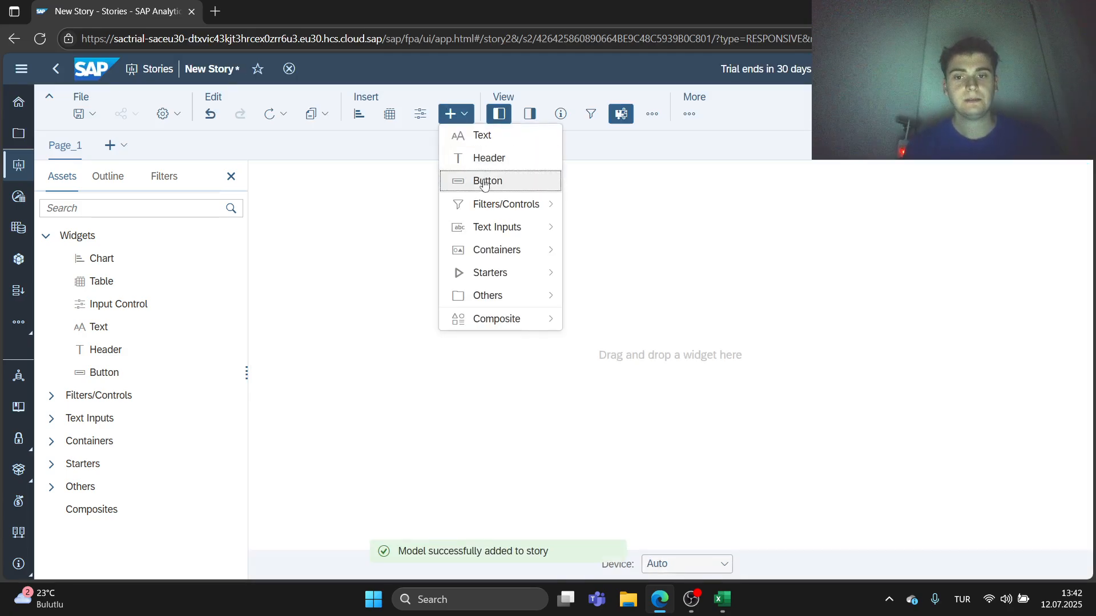
mouse_move(491, 296)
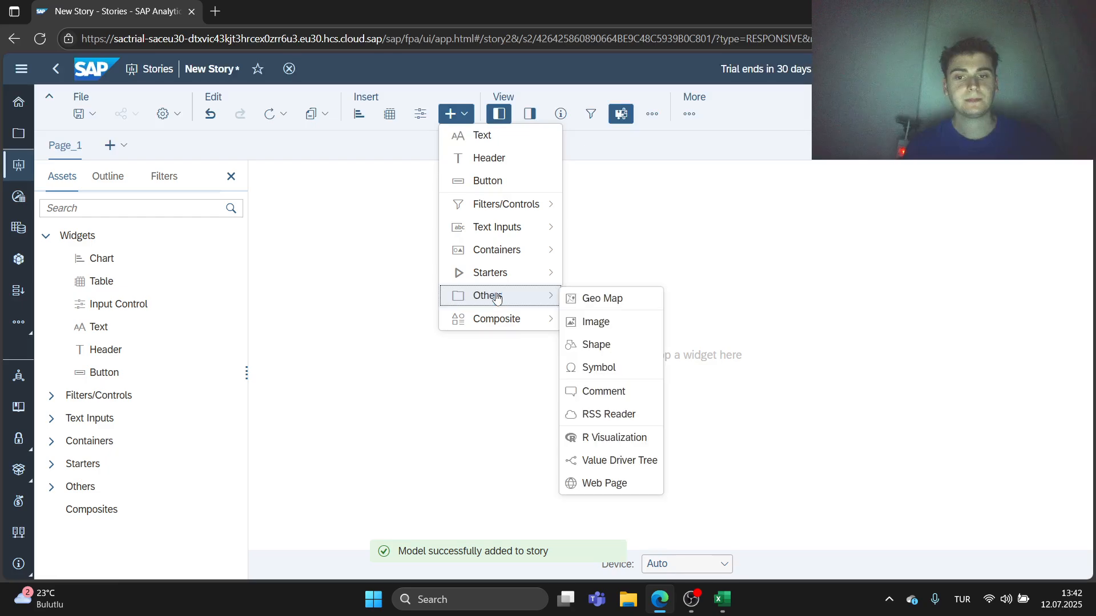
right_click(604, 296)
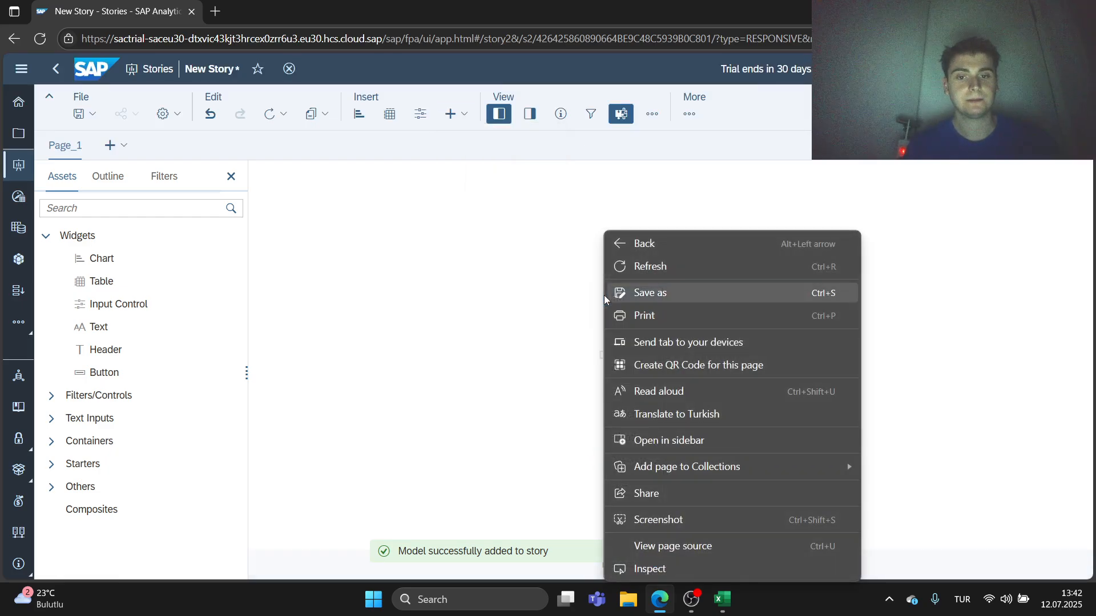
left_click(557, 306)
left_click(566, 289)
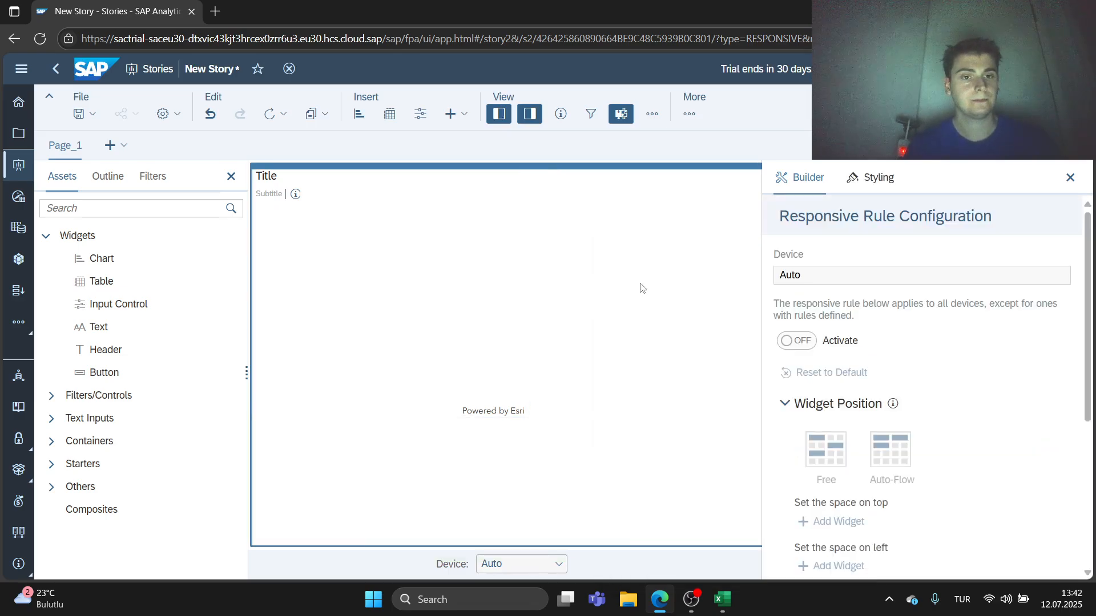
Activate the responsive rule for the Auto device and review its widget position, size and visibility options.
scroll(868, 350, "down", 5)
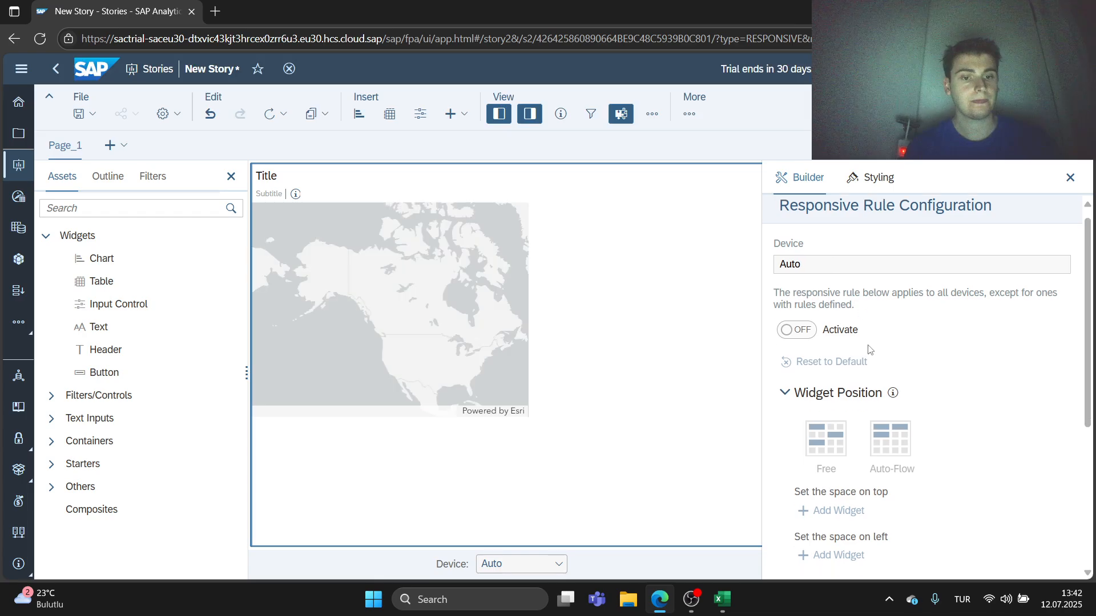
scroll(878, 358, "up", 5)
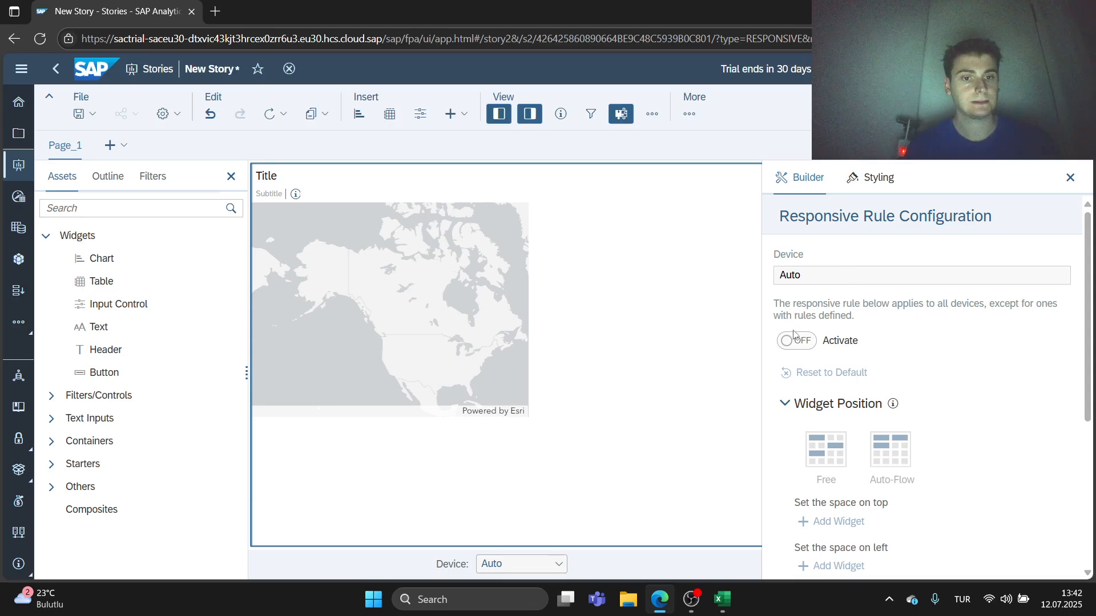
scroll(802, 343, "down", 4)
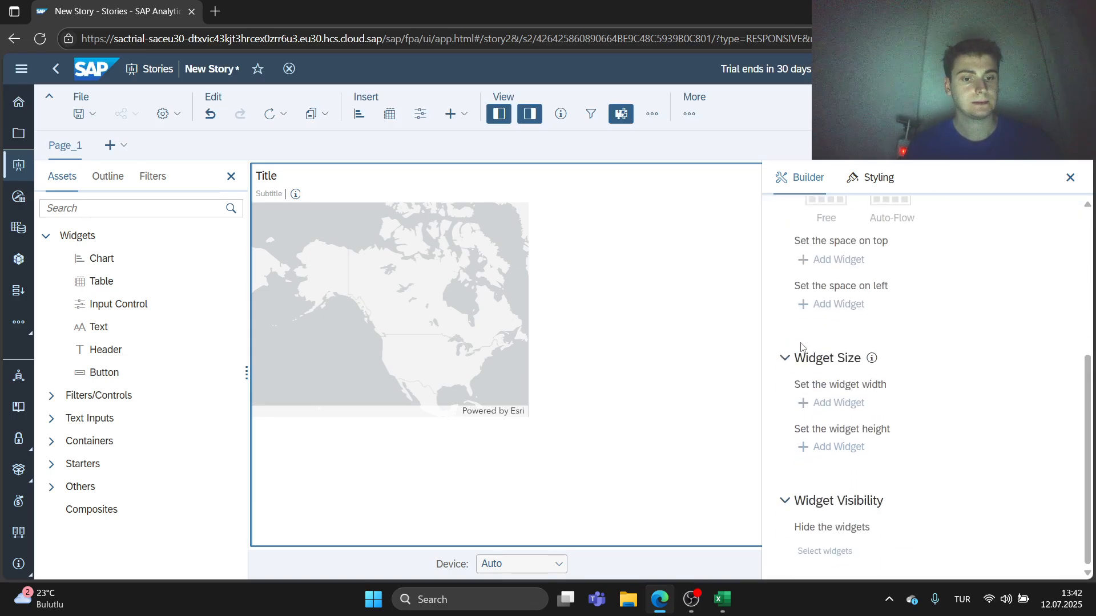
scroll(805, 348, "up", 4)
left_click(805, 349)
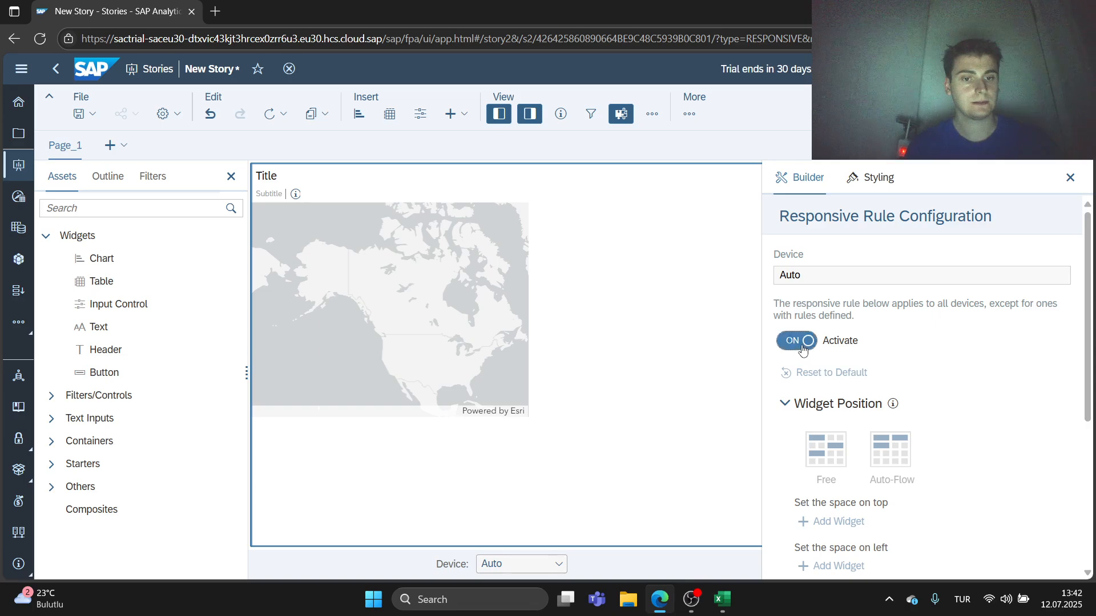
scroll(824, 393, "down", 4)
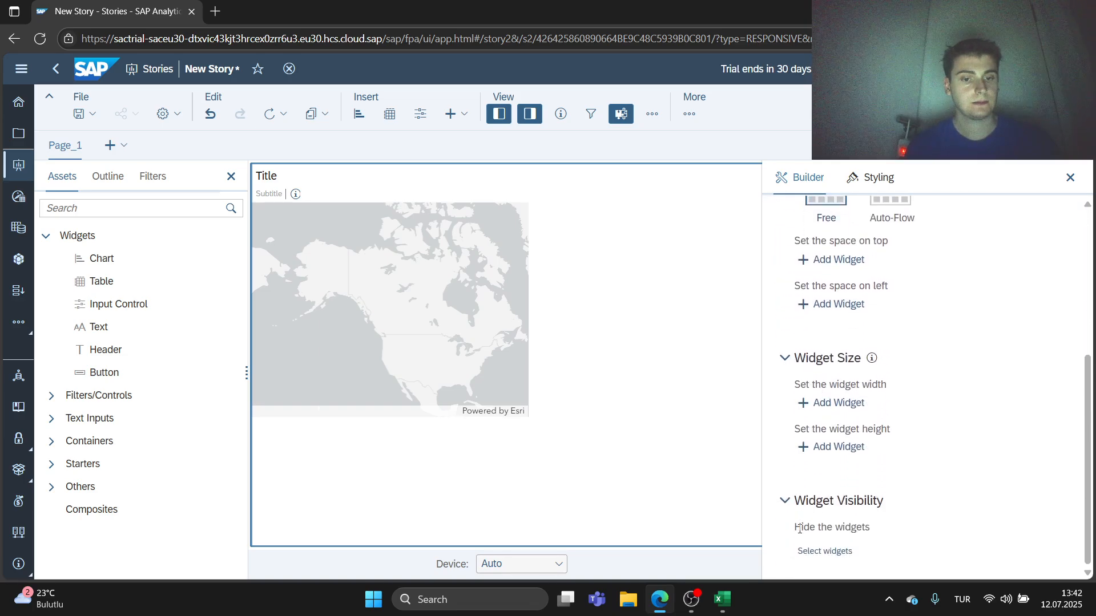
scroll(825, 394, "up", 5)
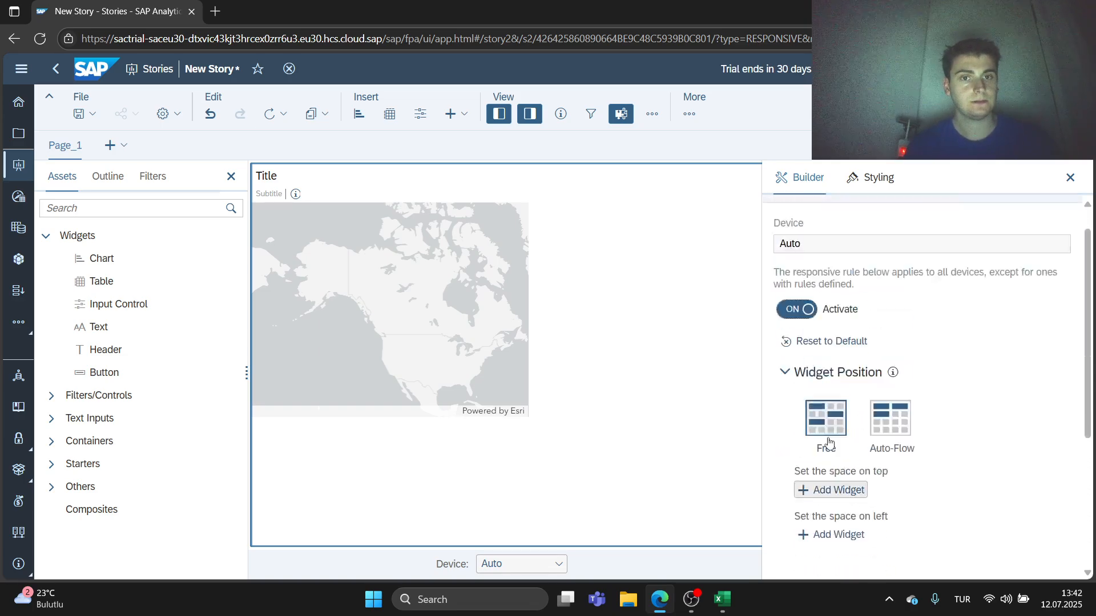
left_click(864, 188)
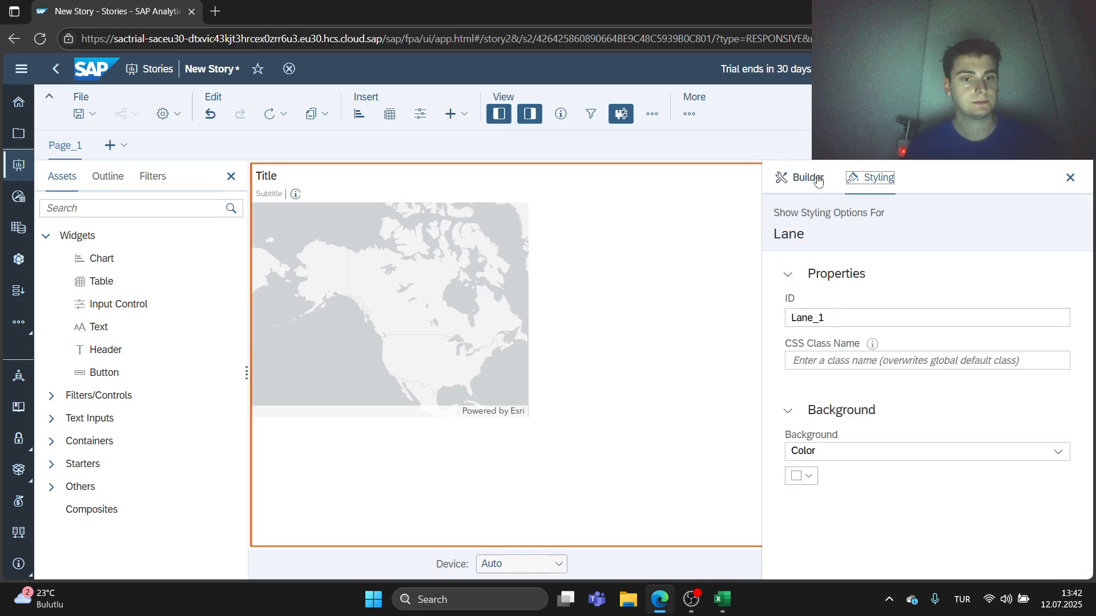
left_click(807, 177)
Check the geo map's layer settings and available actions, and close the responsive story, discarding its unsaved changes.
left_click(474, 270)
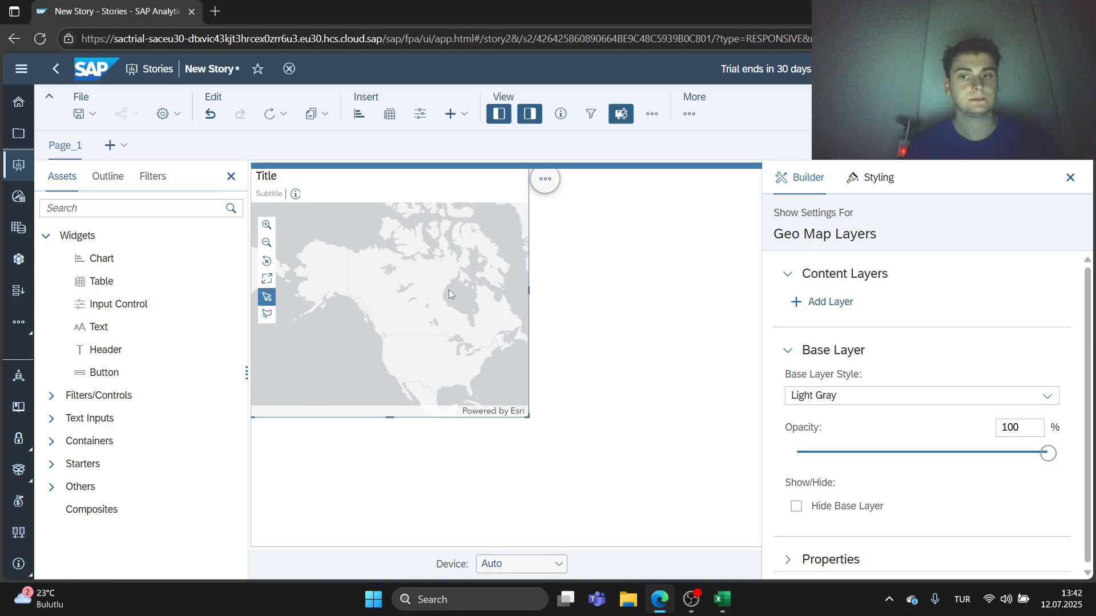
left_click(553, 185)
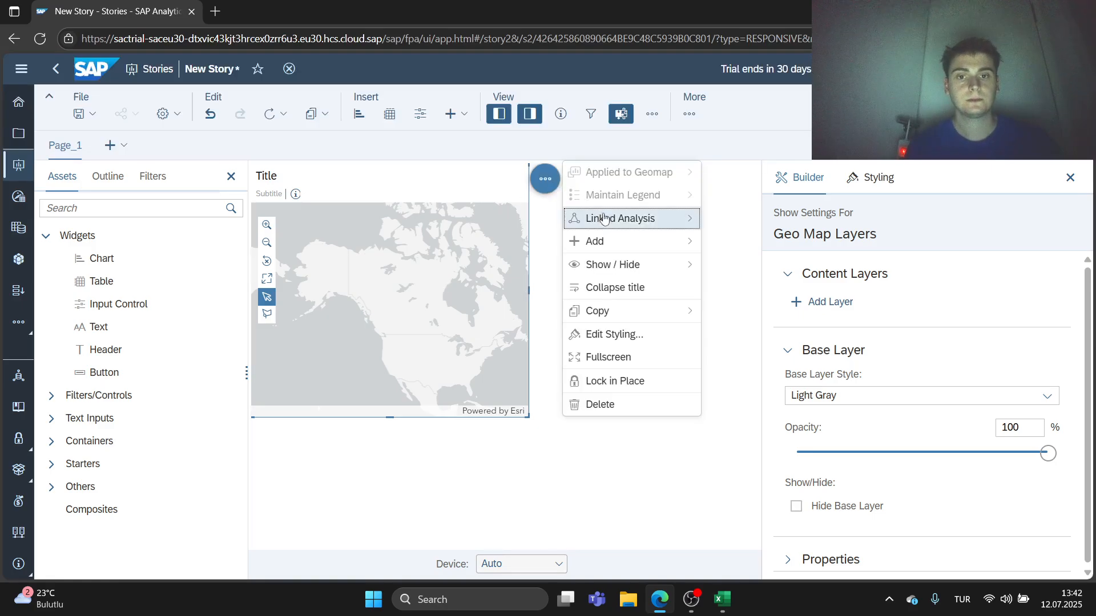
mouse_move(606, 221)
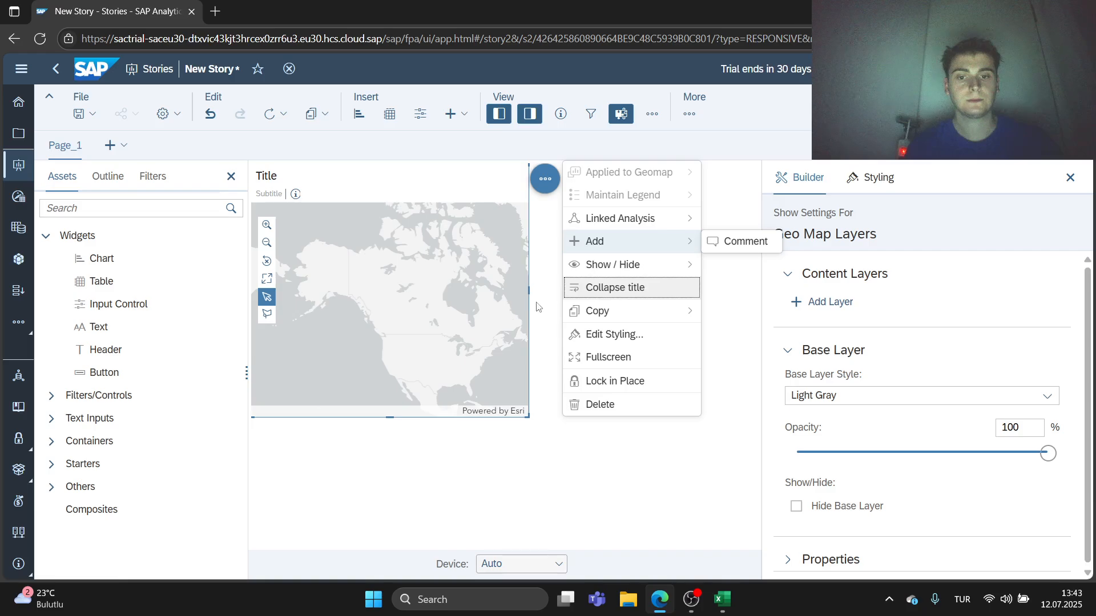
left_click(287, 73)
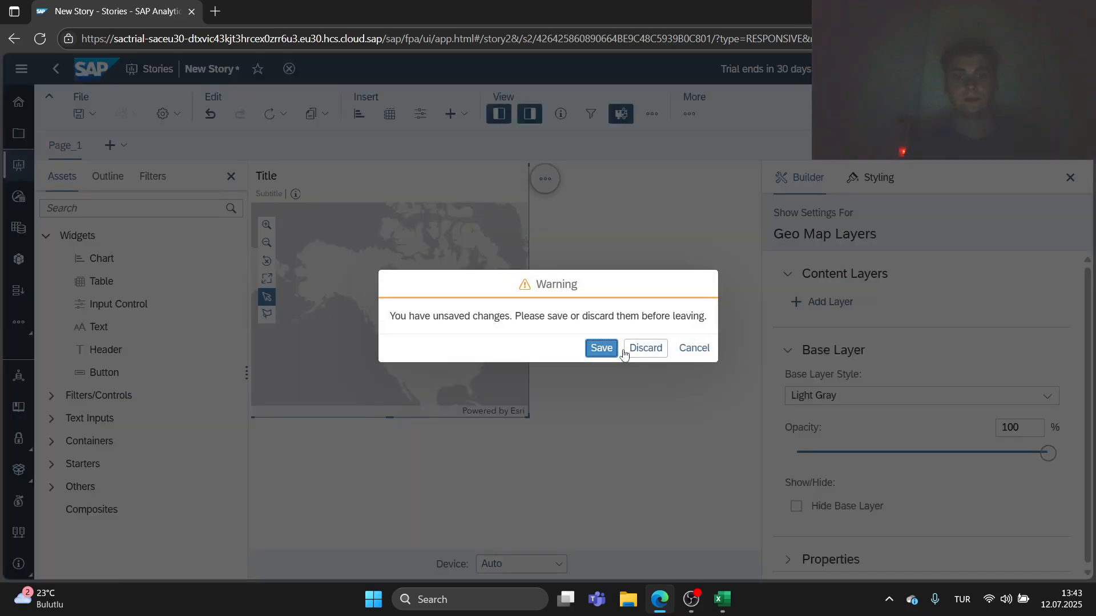
left_click(653, 347)
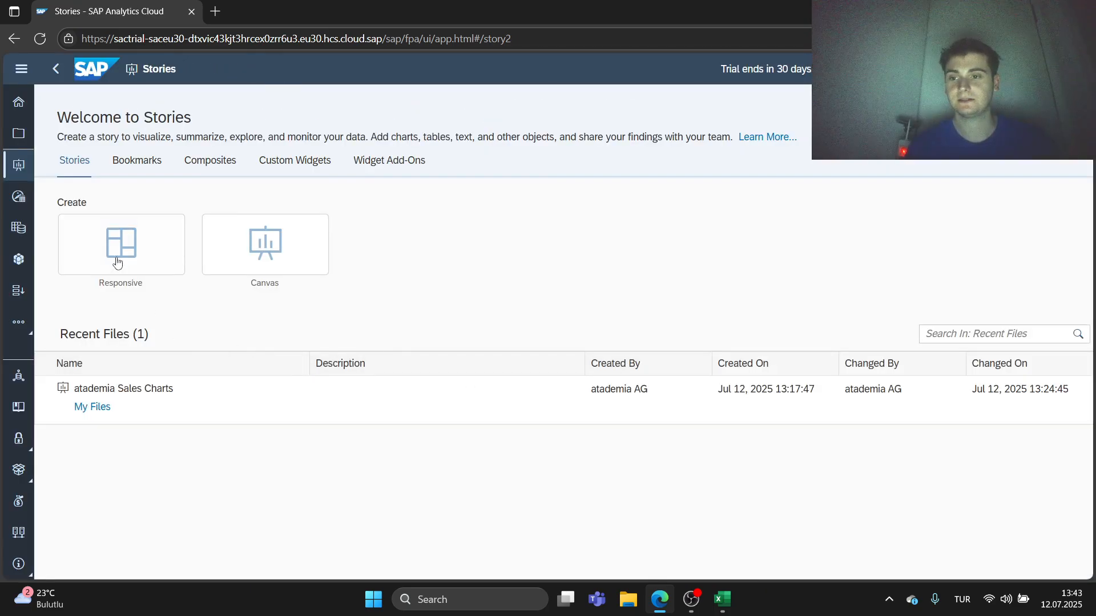
Create a canvas story and add the Atademia_Sales_Data_with_atademia_location dataset from My Files to it.
left_click(265, 246)
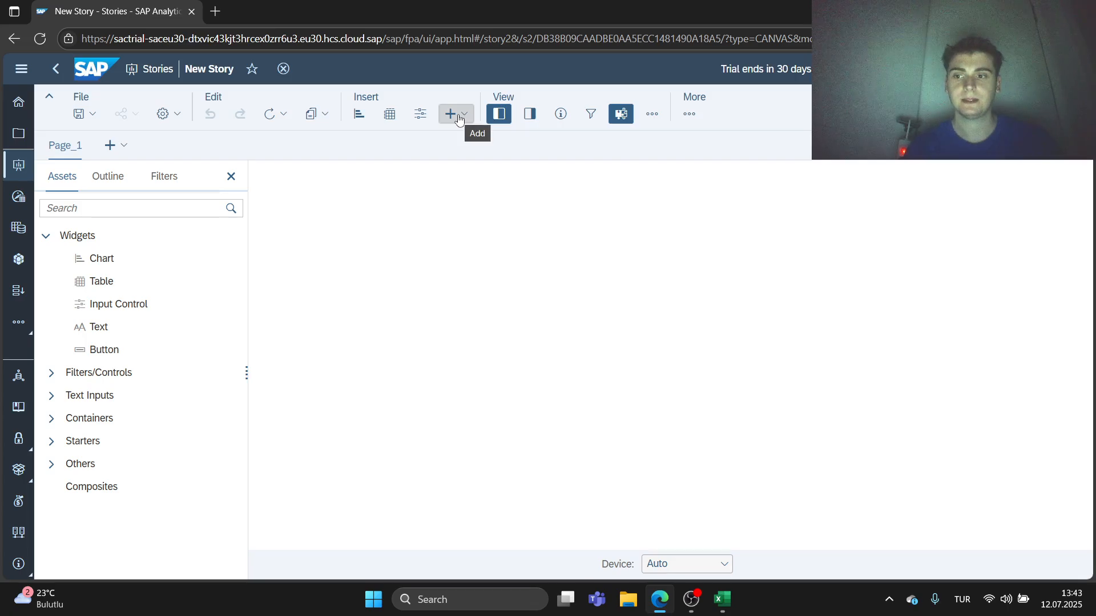
left_click(685, 119)
mouse_move(797, 159)
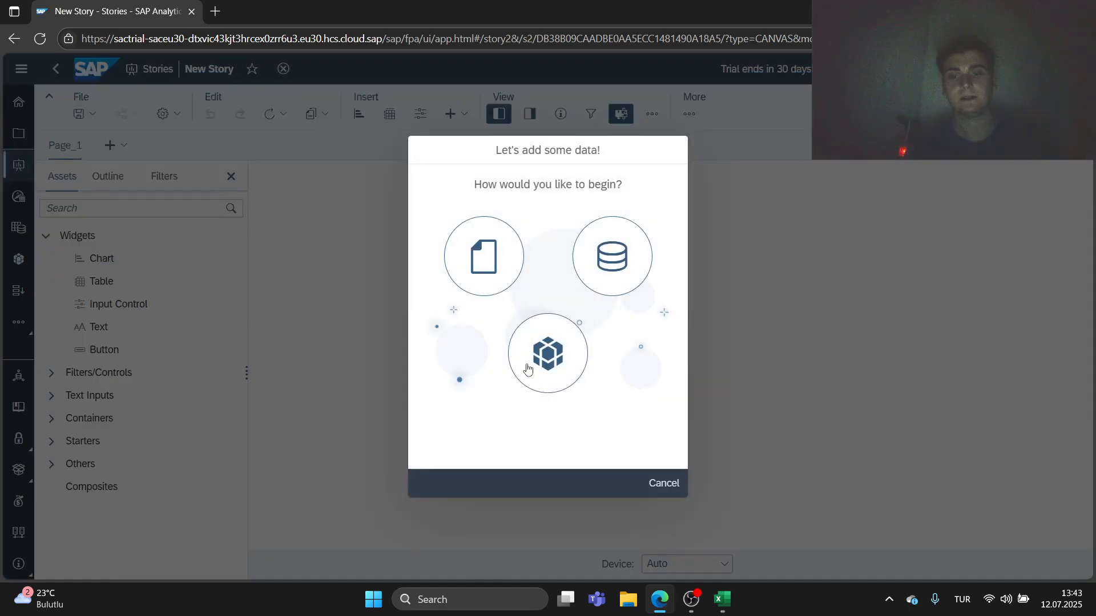
left_click(563, 359)
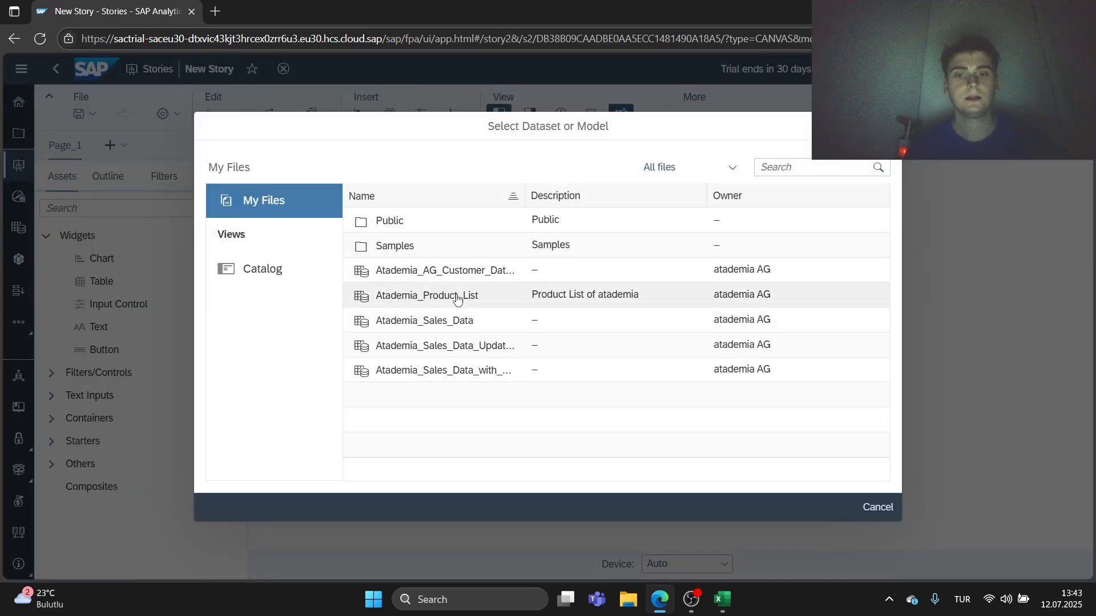
left_click(465, 365)
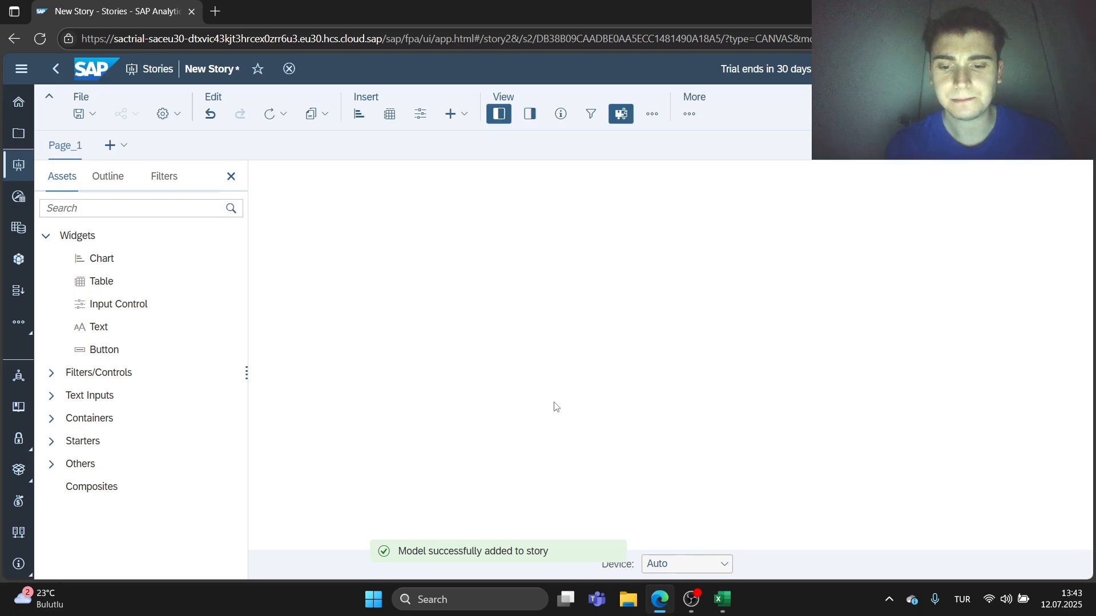
Insert a geo map on the page and add a bubble layer with Customer Name as its location dimension.
left_click(459, 119)
mouse_move(502, 273)
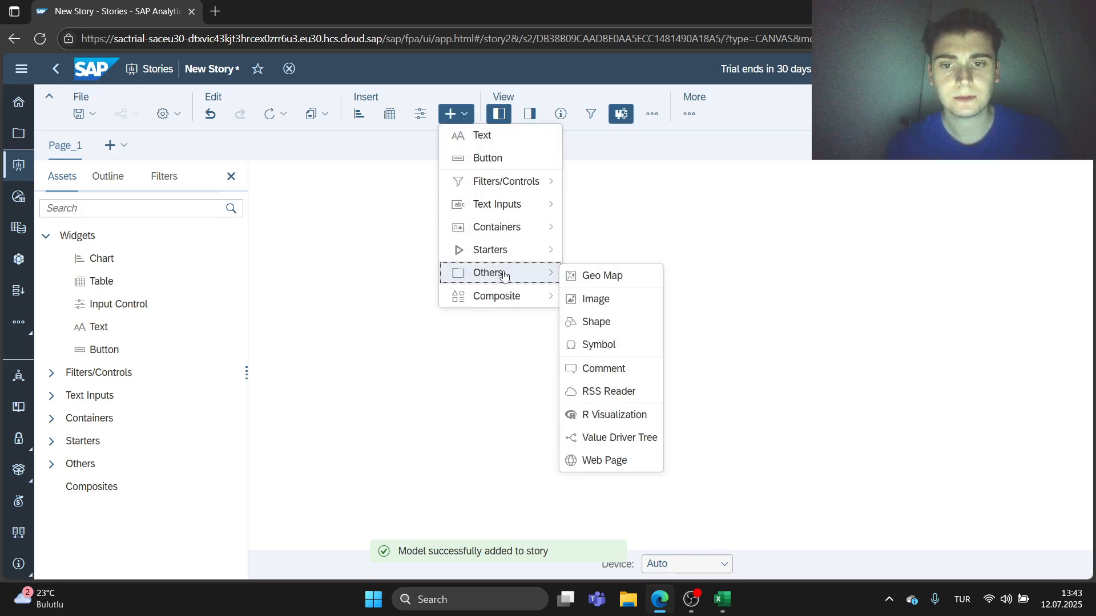
left_click(590, 279)
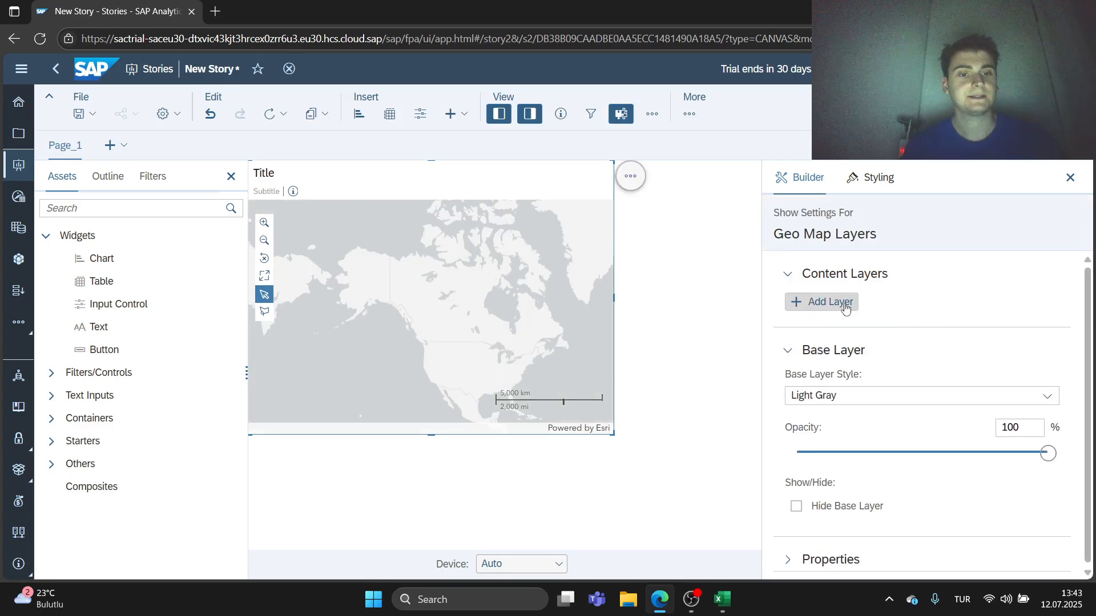
left_click(845, 308)
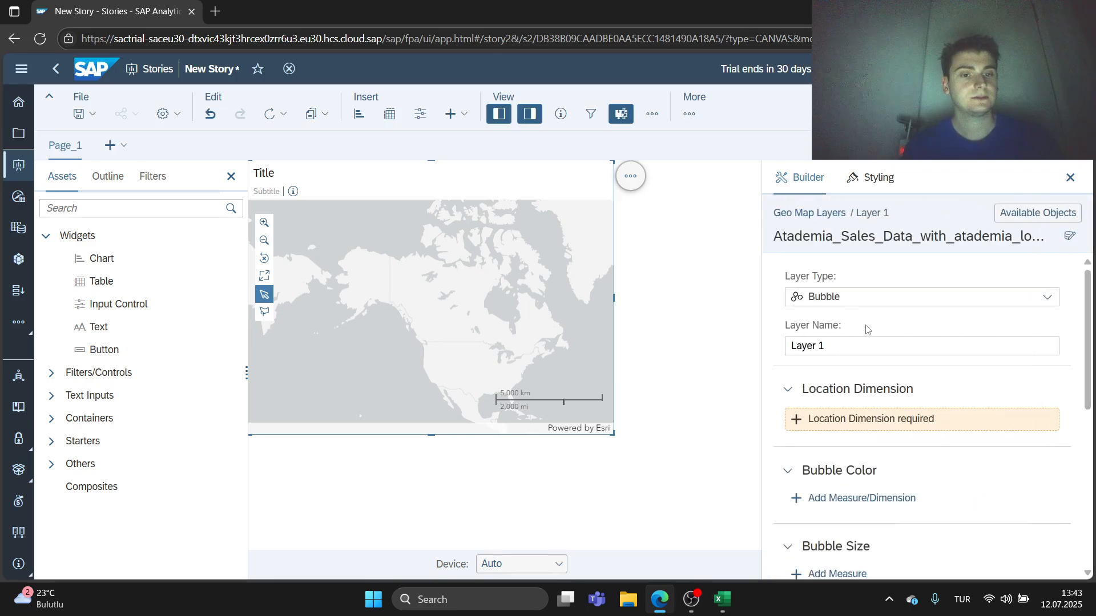
scroll(867, 333, "down", 1)
left_click(871, 354)
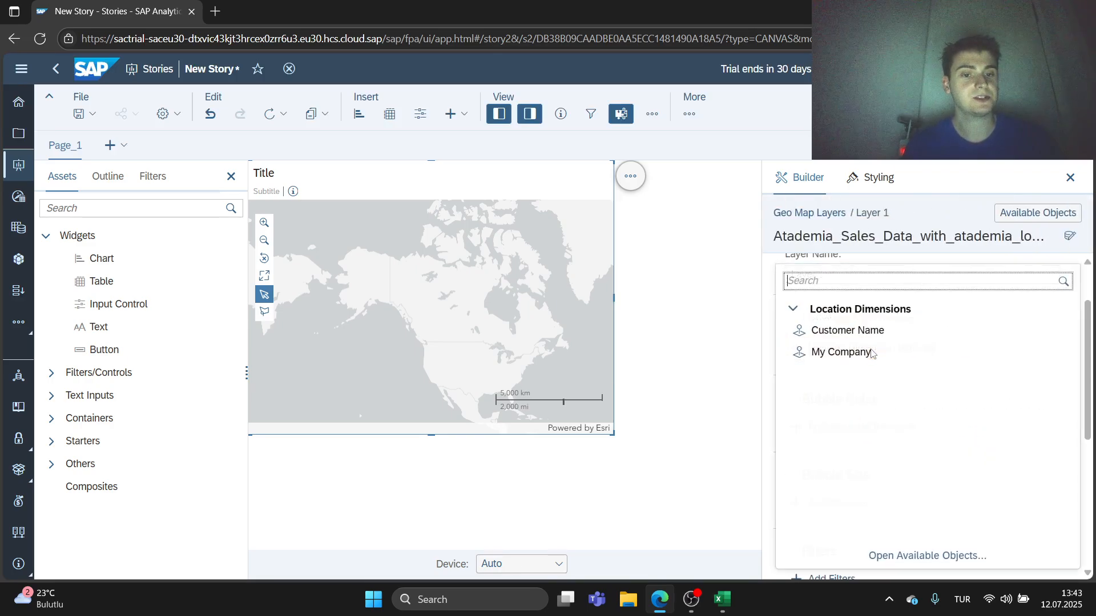
left_click(856, 331)
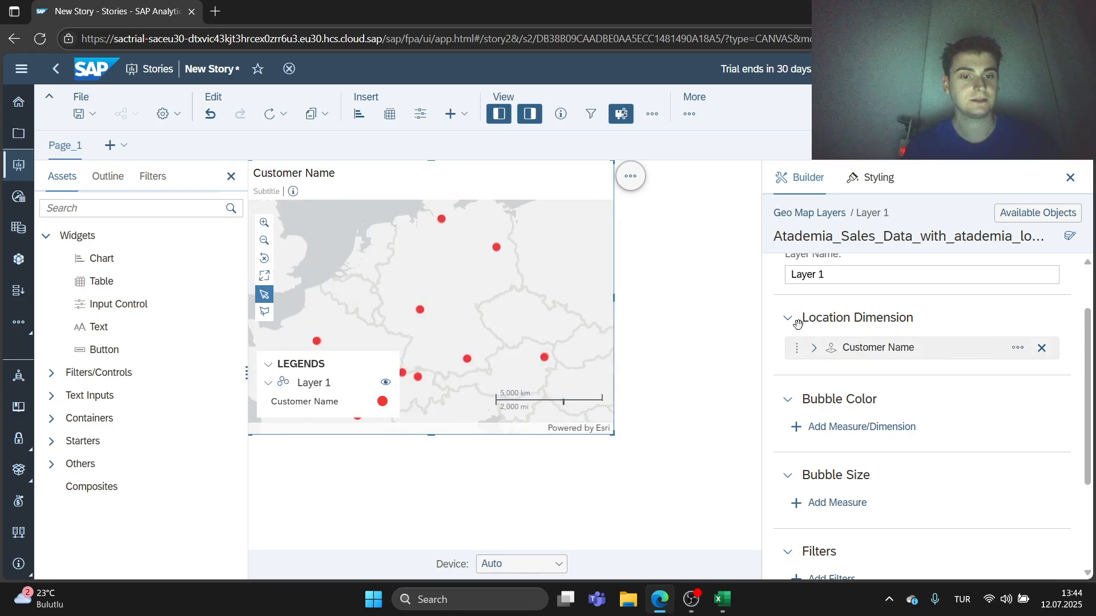
left_click(1017, 352)
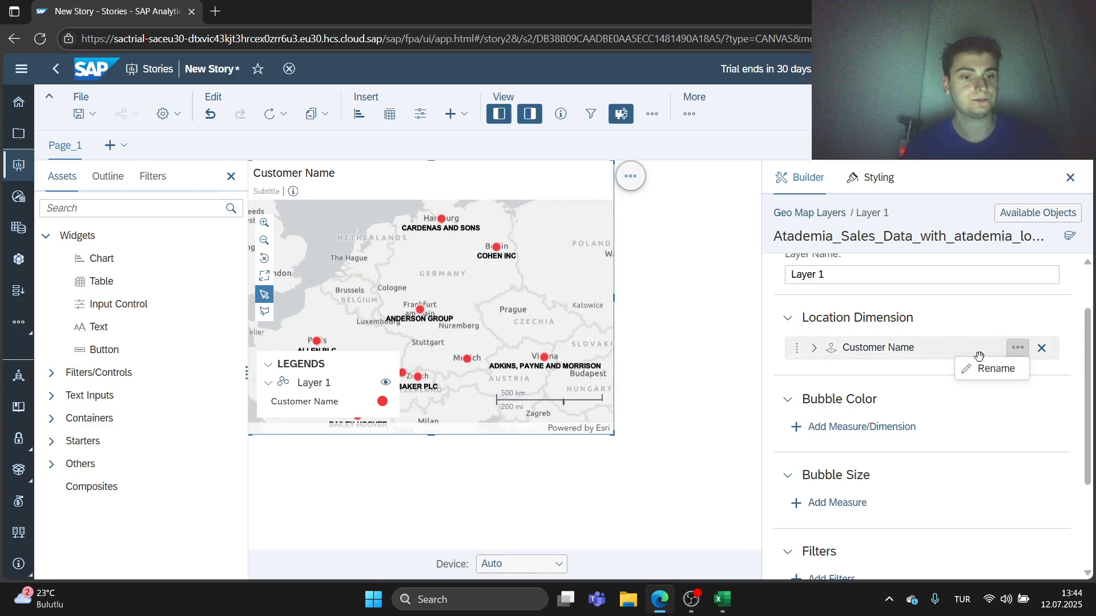
left_click(889, 375)
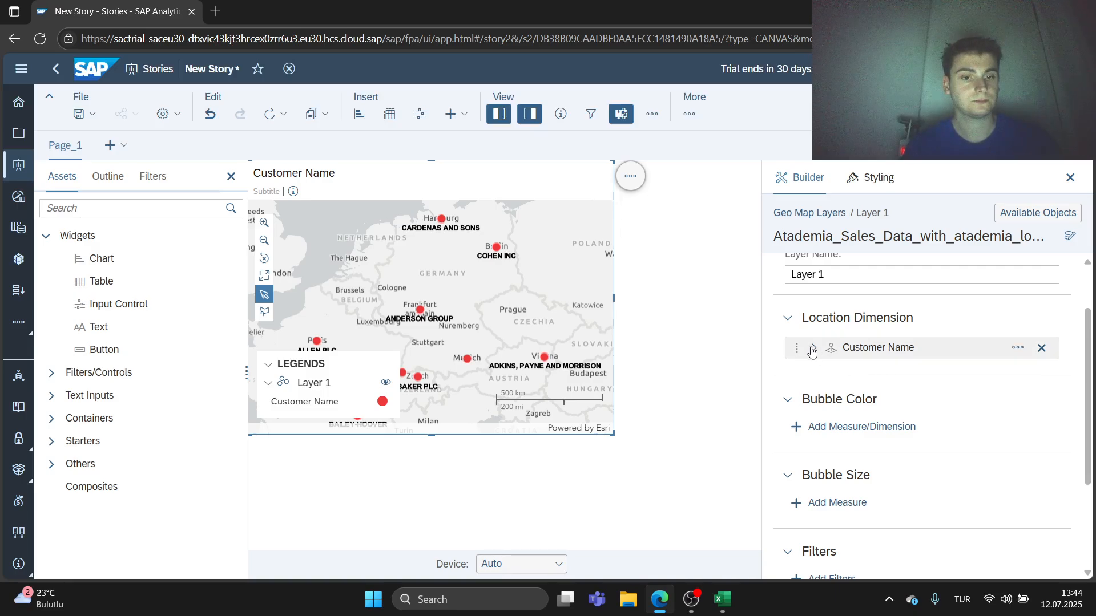
scroll(840, 404, "up", 2)
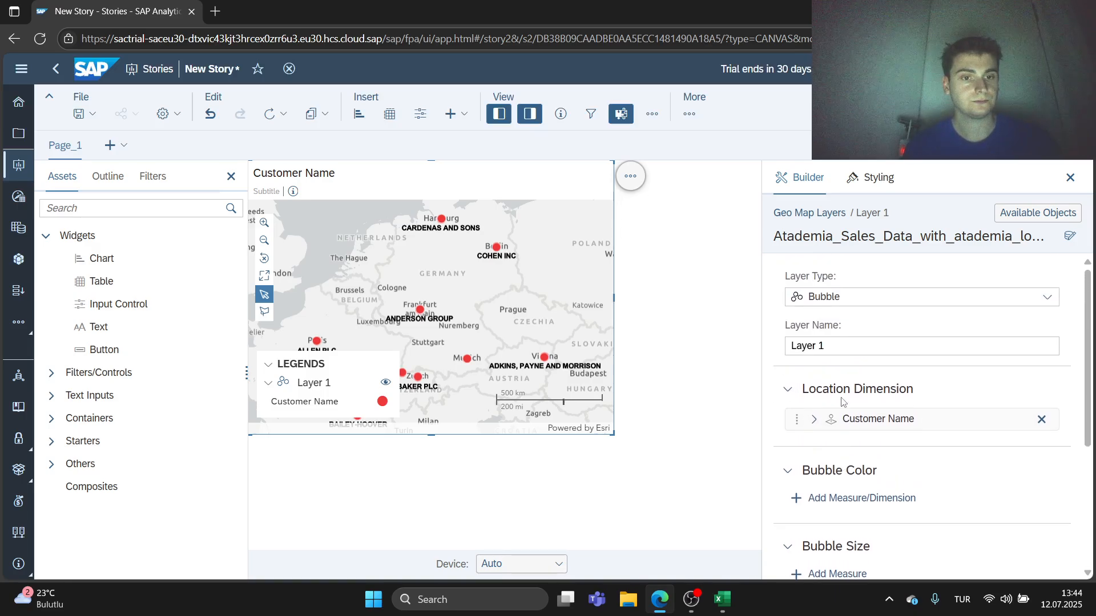
left_click(859, 300)
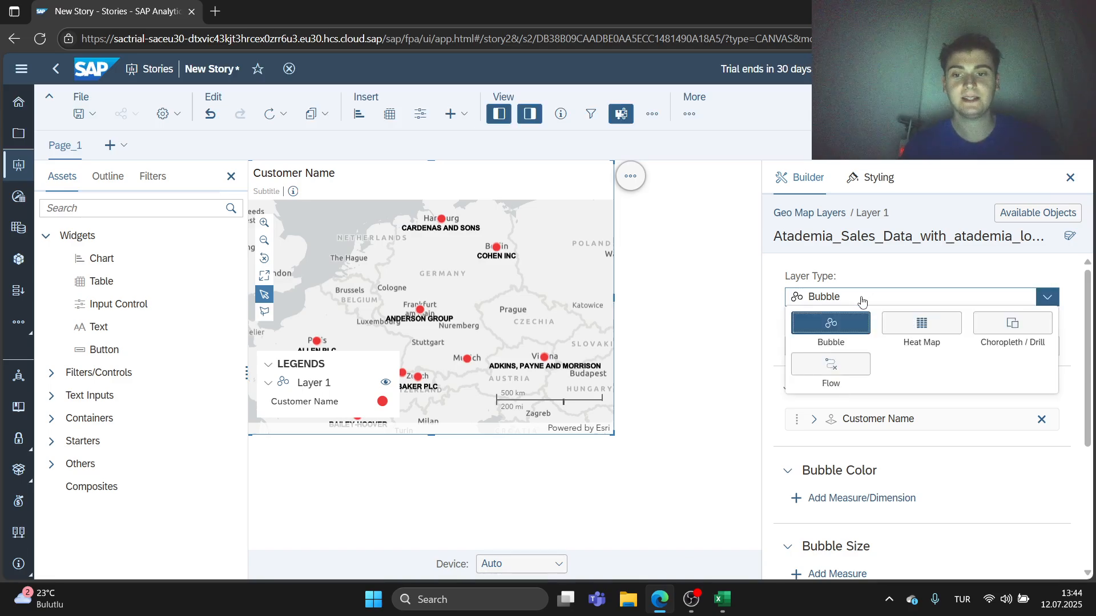
left_click(476, 267)
Enlarge the geo map widget to fill most of the visible canvas.
left_click_drag(514, 289, 516, 290)
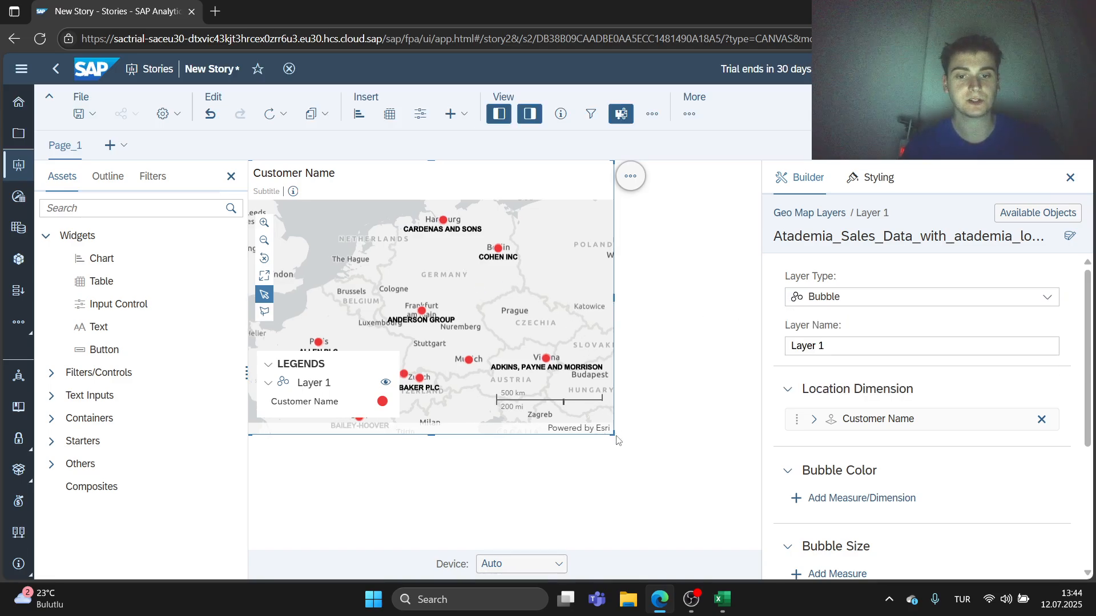
left_click_drag(635, 454, 757, 521)
Examine the customer bubbles around Hamburg and Berlin on the geo map.
scroll(594, 282, "up", 2)
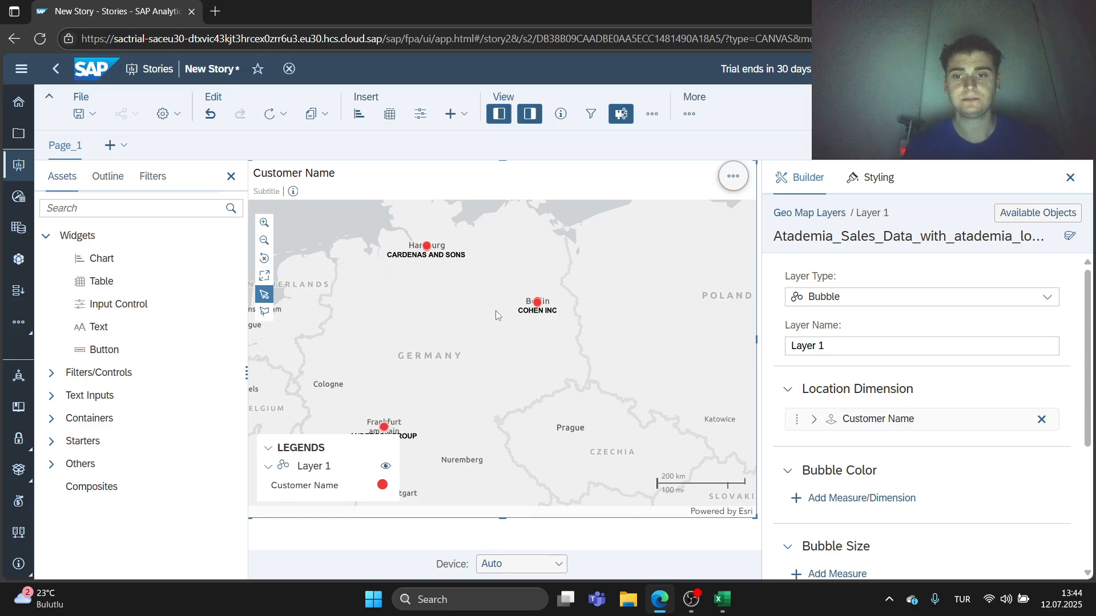
left_click_drag(464, 285, 562, 338)
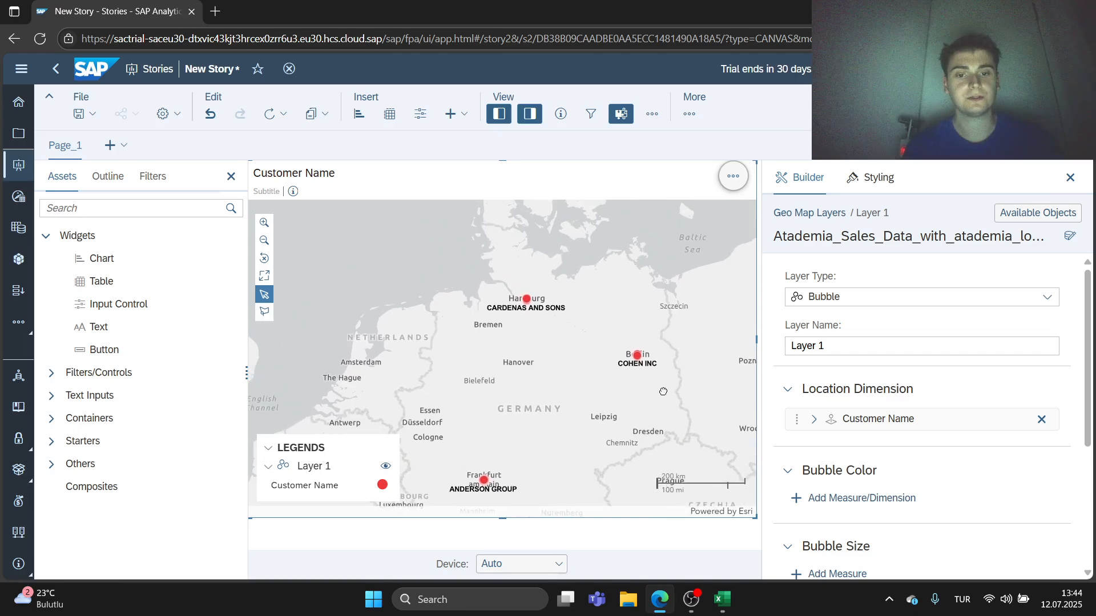
scroll(637, 354, "up", 2)
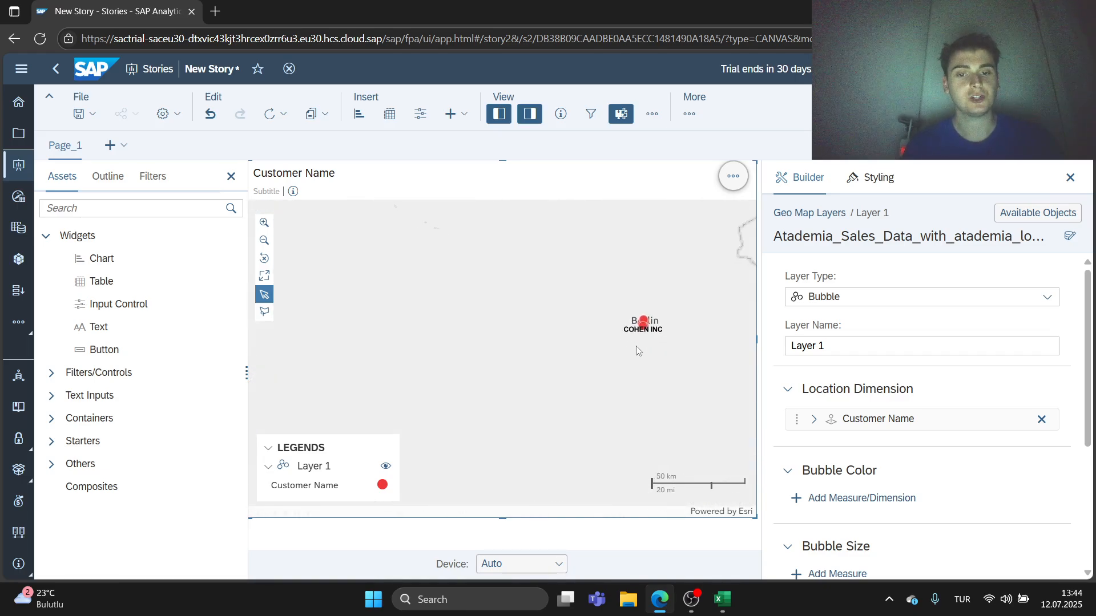
scroll(580, 352, "down", 2)
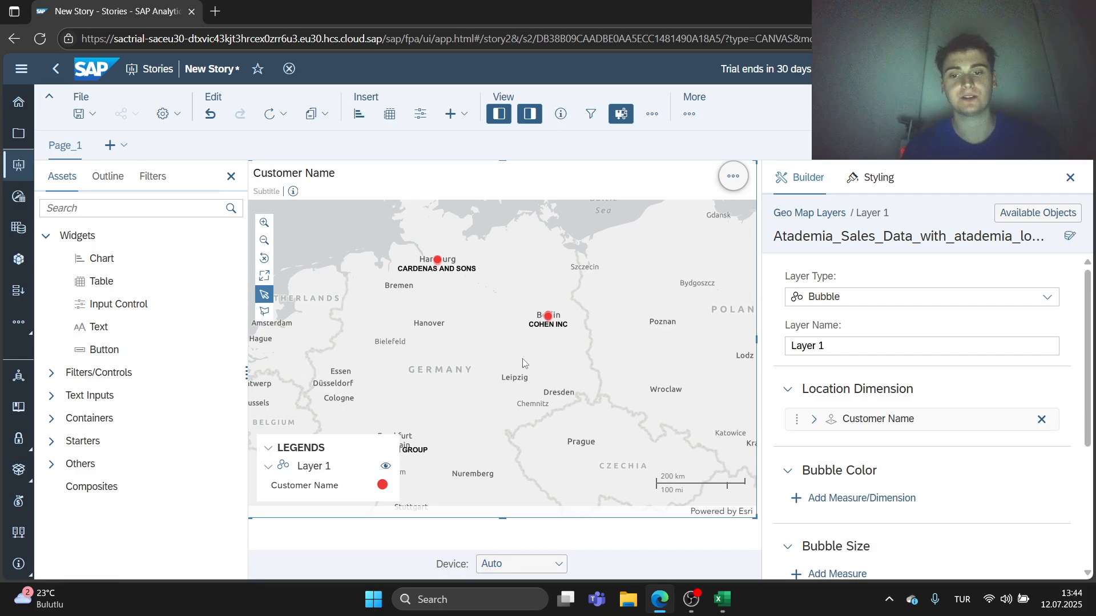
scroll(414, 291, "up", 2)
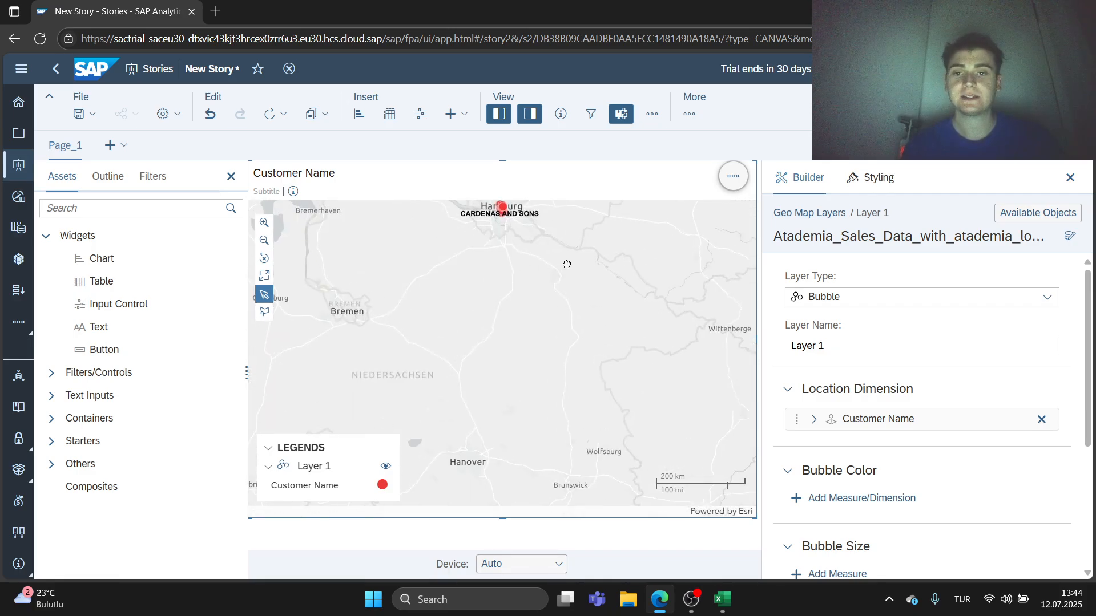
left_click_drag(544, 319, 545, 391)
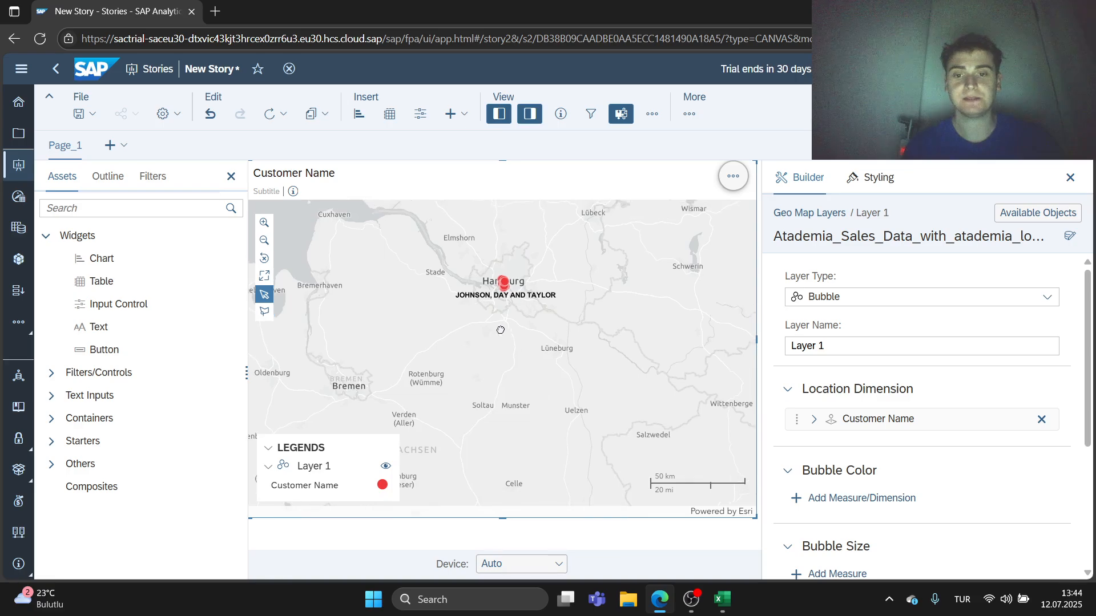
left_click_drag(369, 292, 329, 285)
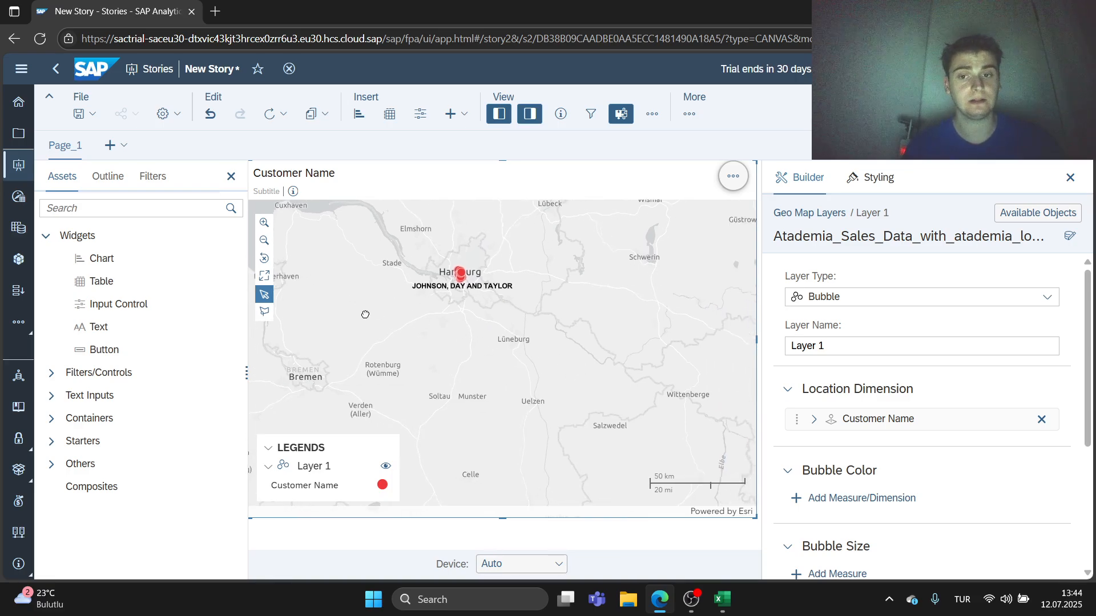
scroll(391, 320, "down", 1)
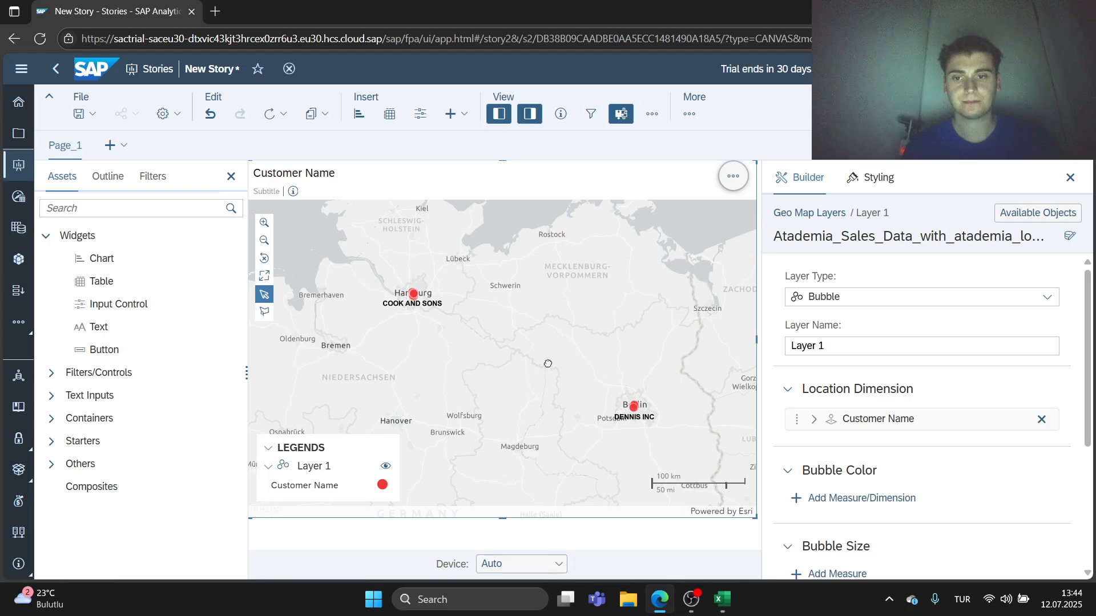
left_click_drag(580, 410, 577, 331)
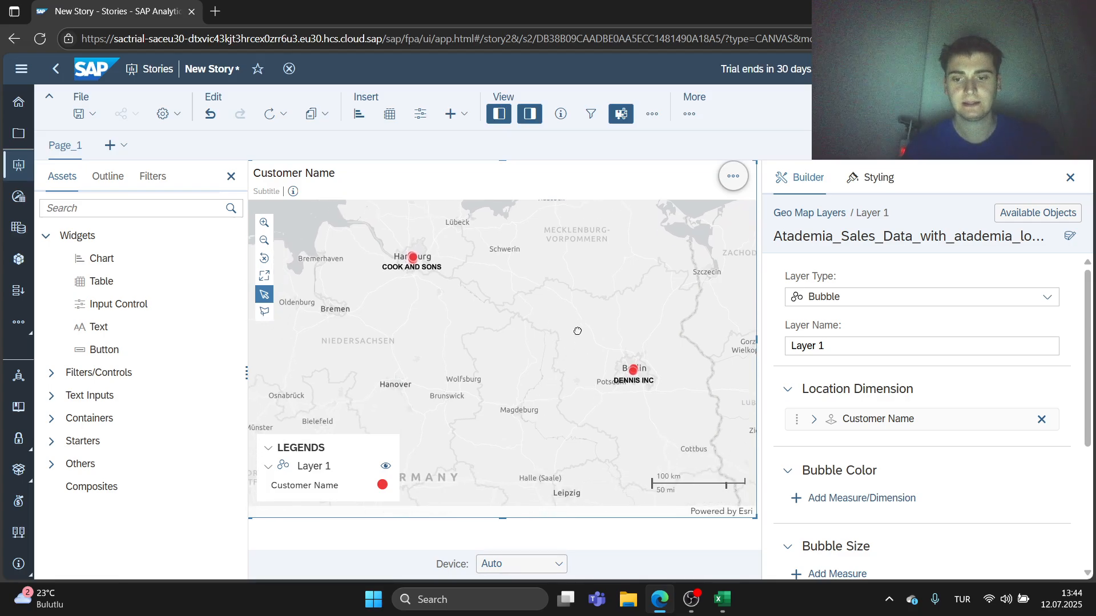
scroll(555, 325, "down", 1)
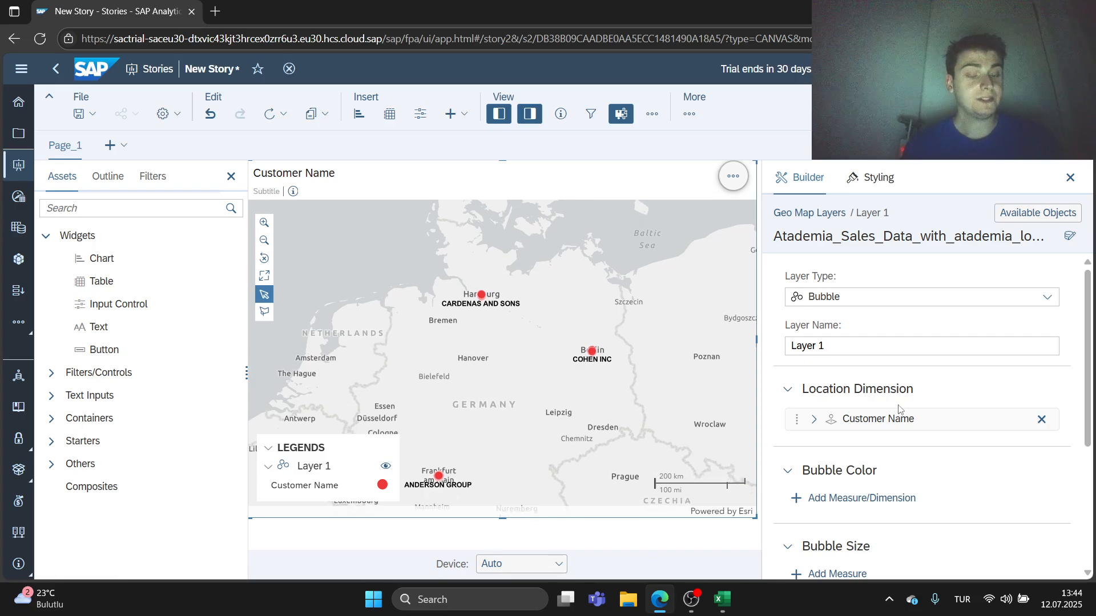
Change the layer type to Flow and replace the origin location with My Company.
left_click(900, 299)
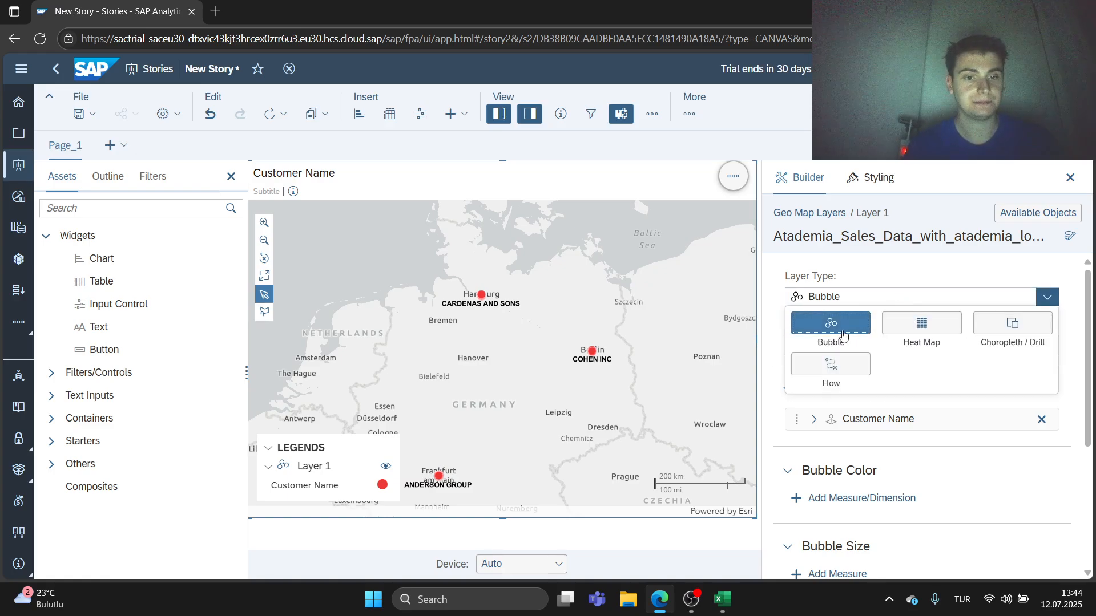
left_click(858, 363)
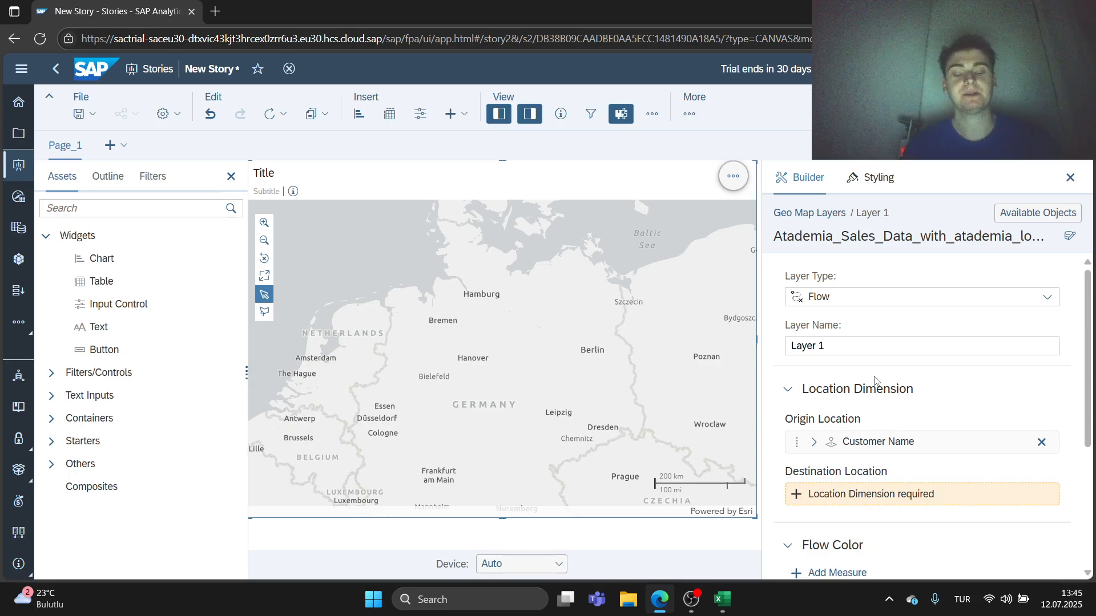
scroll(878, 394, "down", 1)
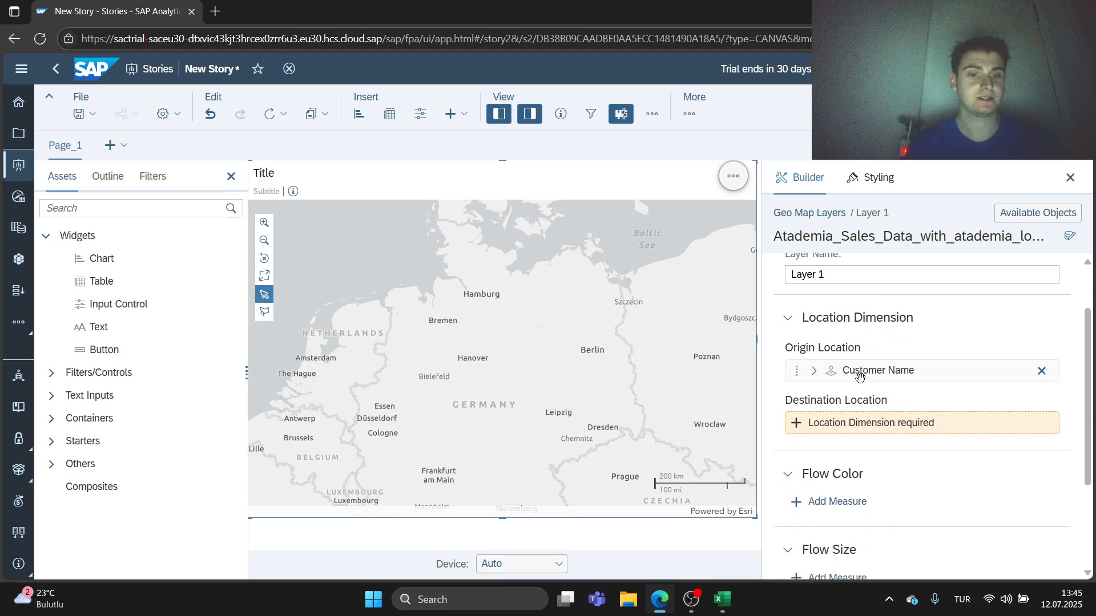
left_click(1038, 378)
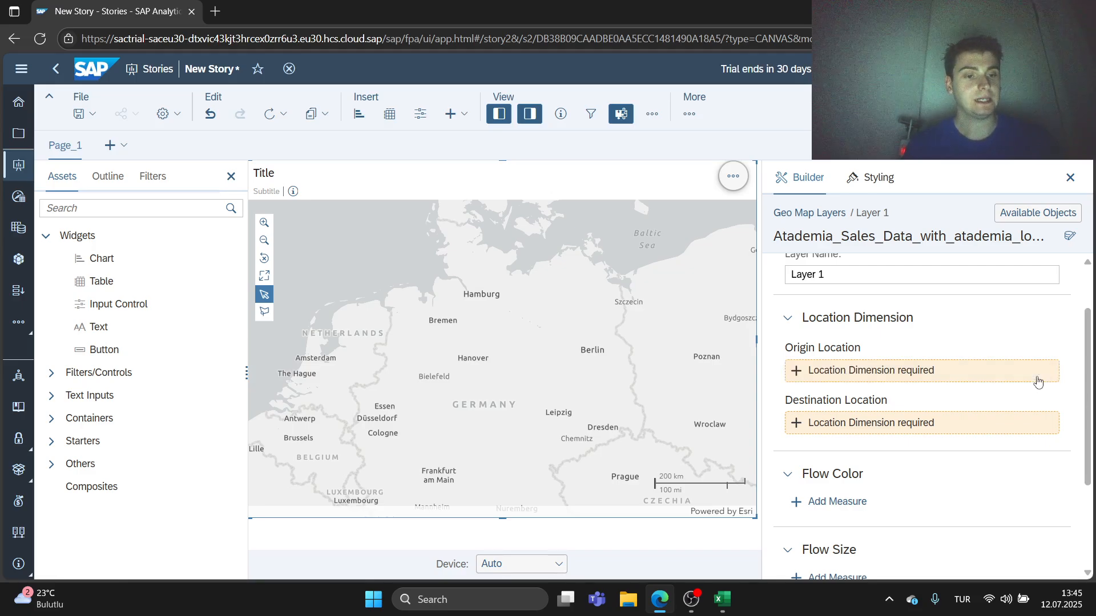
left_click(861, 370)
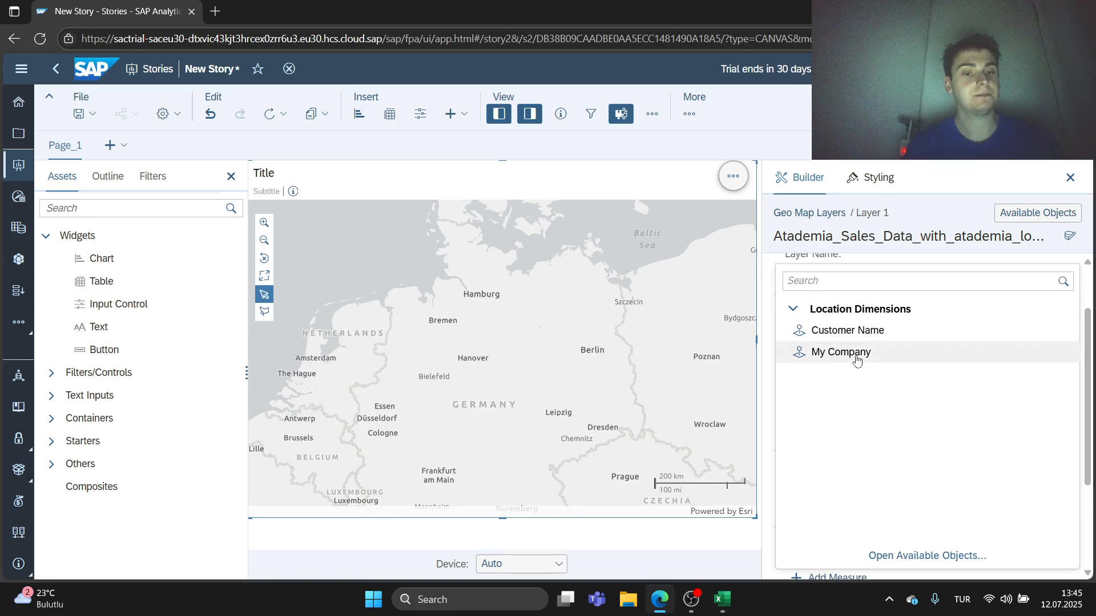
left_click(840, 352)
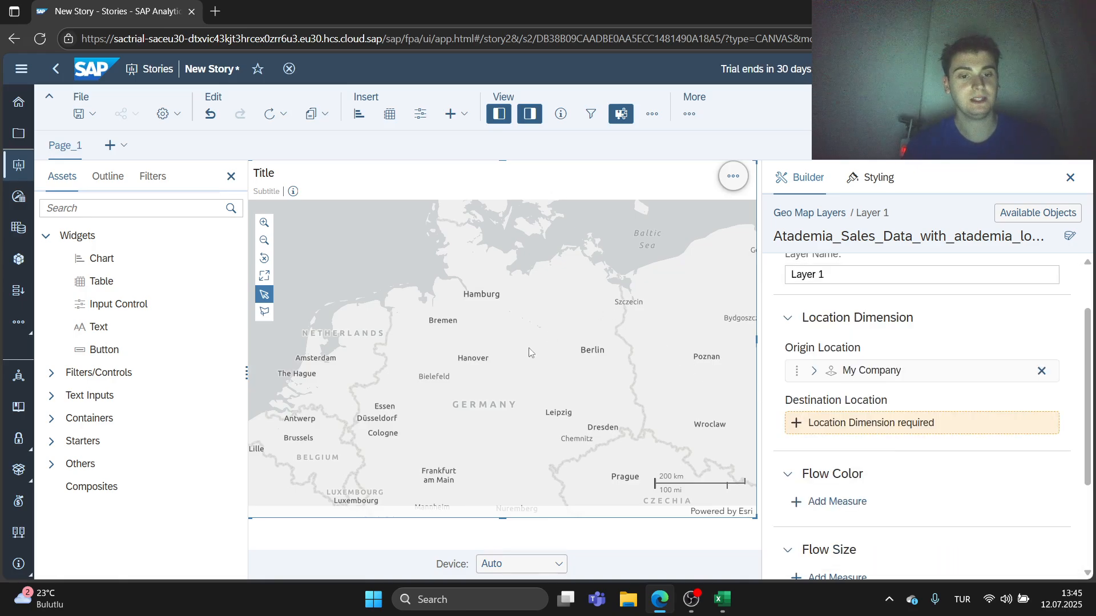
Set Customer Name as the flow layer's destination location.
scroll(512, 356, "down", 4)
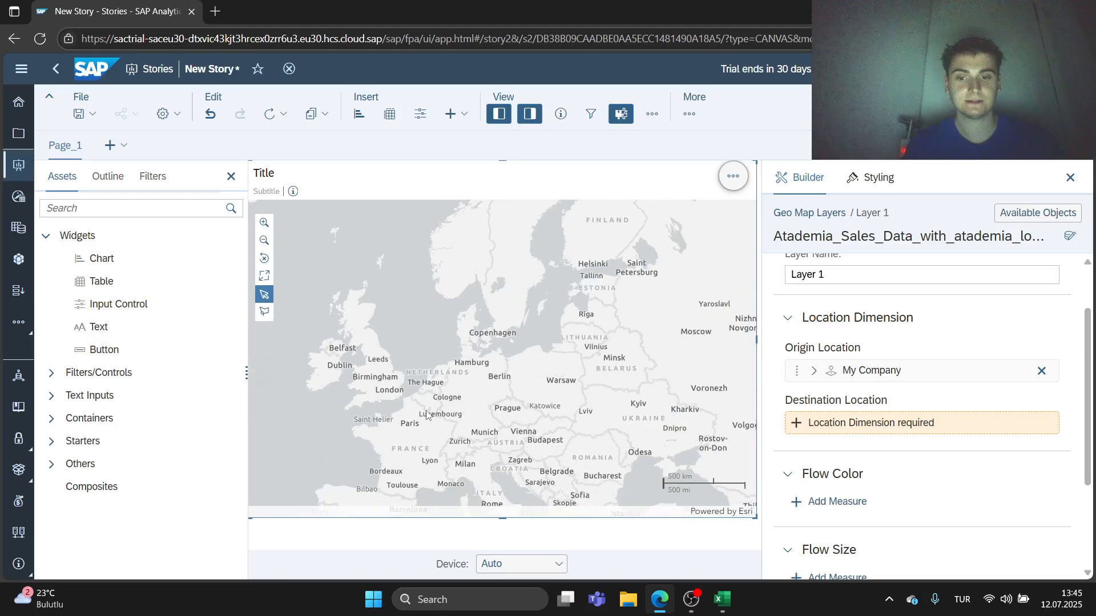
left_click_drag(573, 339, 742, 285)
left_click_drag(372, 396, 609, 321)
scroll(480, 347, "down", 1)
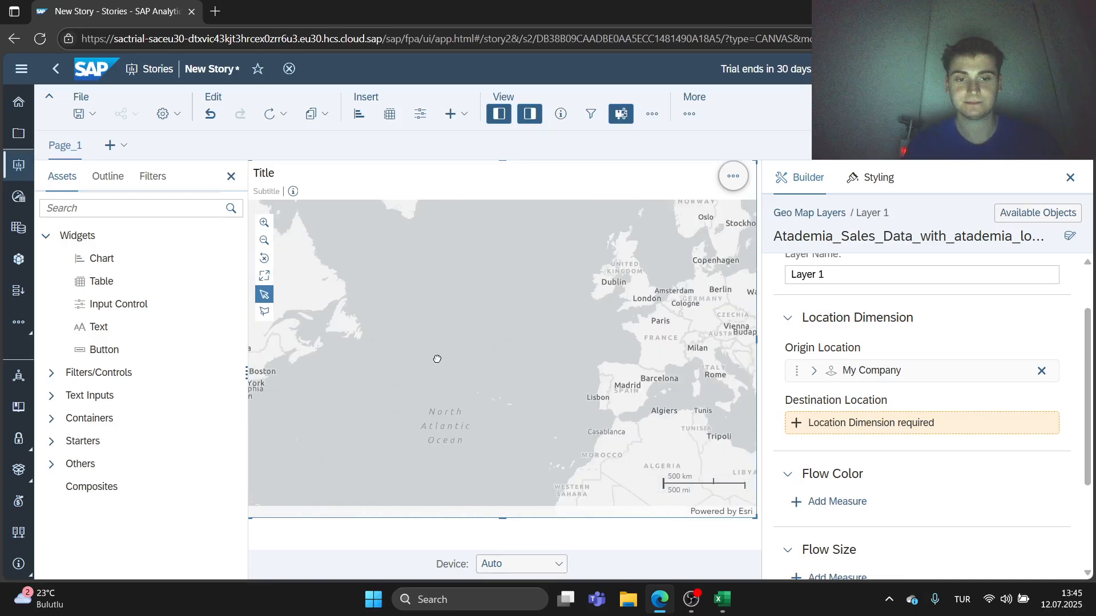
left_click_drag(468, 377, 492, 369)
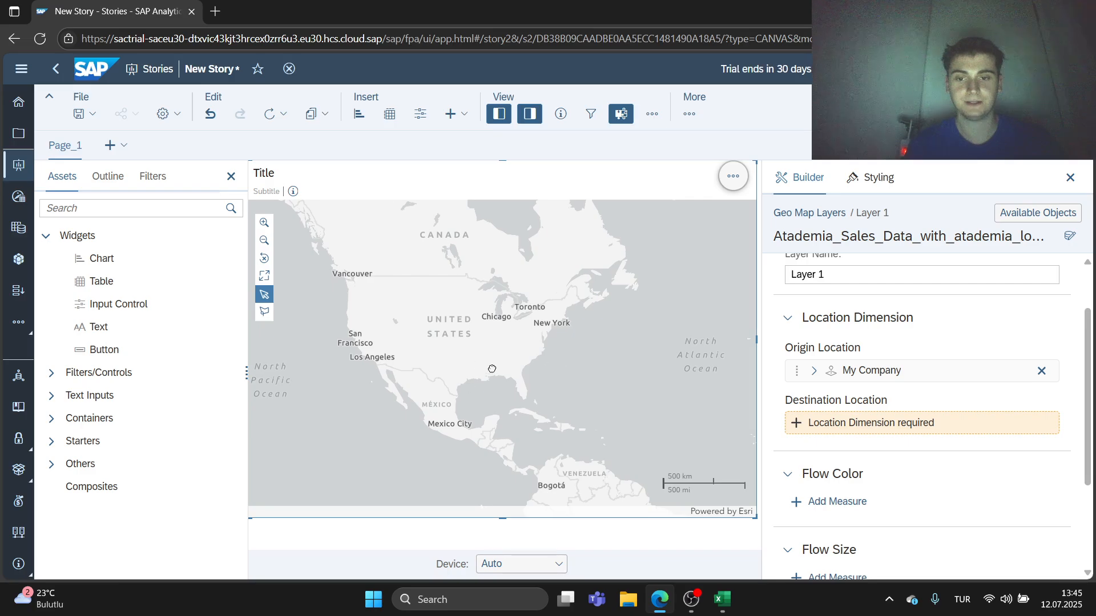
left_click(854, 427)
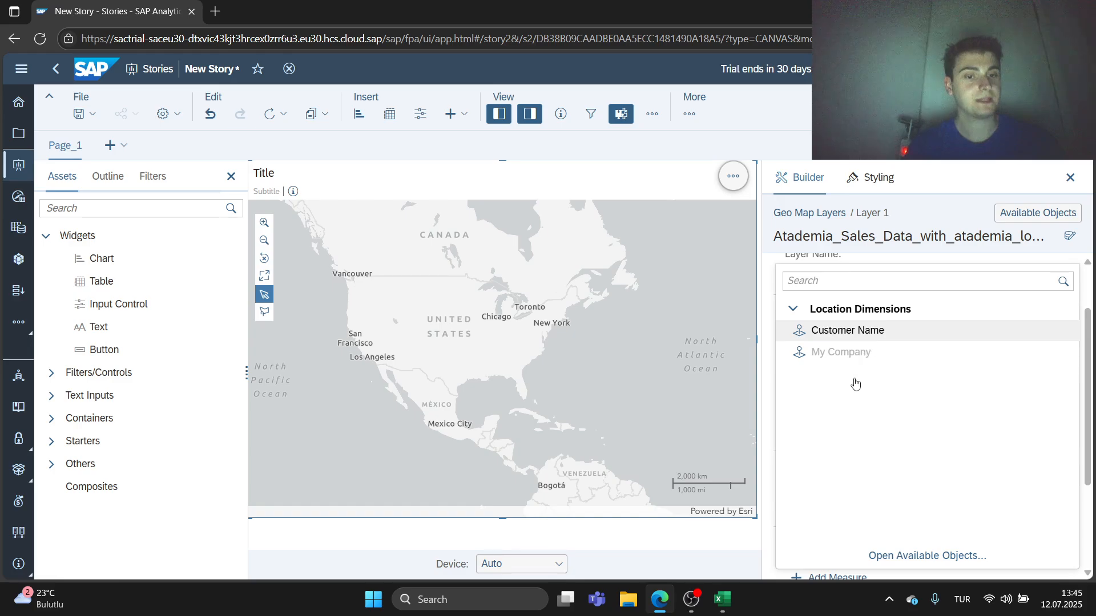
left_click(847, 331)
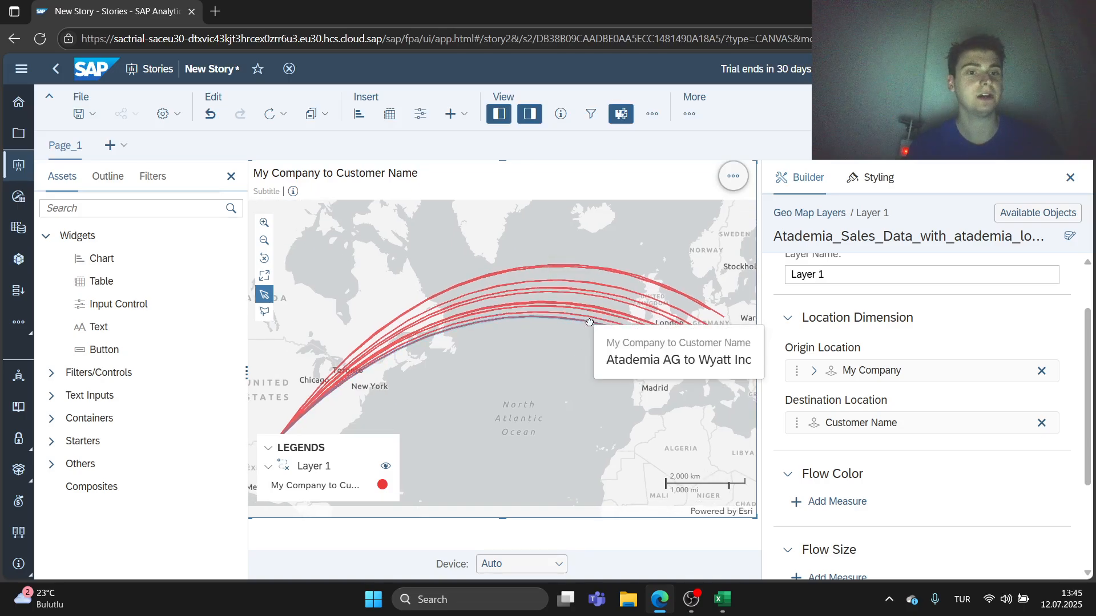
Examine the flow lines and their origin point at the company location on the map.
left_click_drag(587, 327, 690, 289)
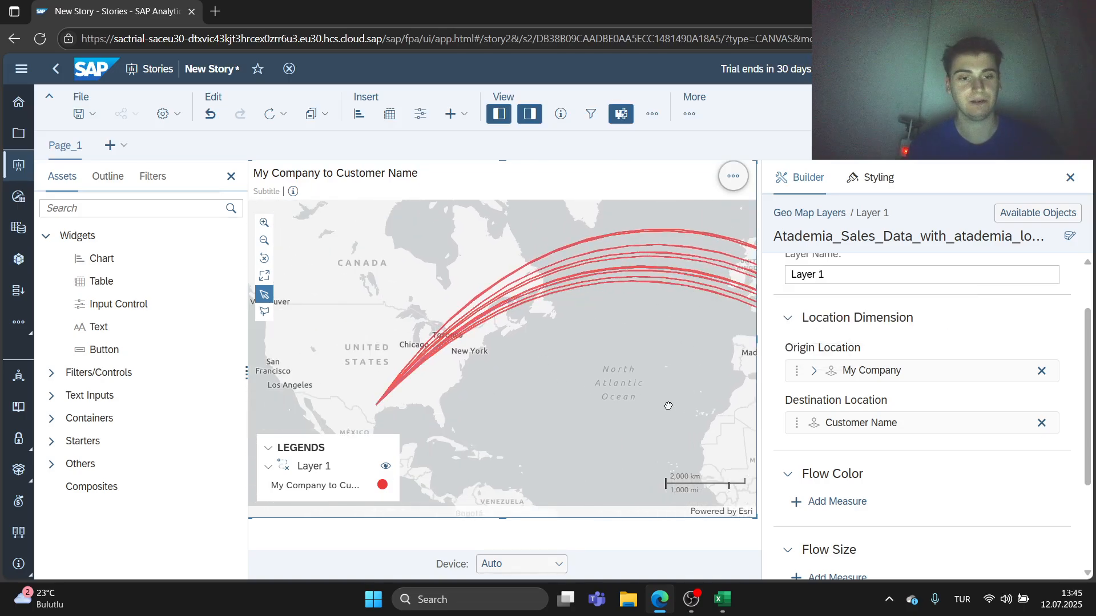
scroll(920, 443, "down", 2)
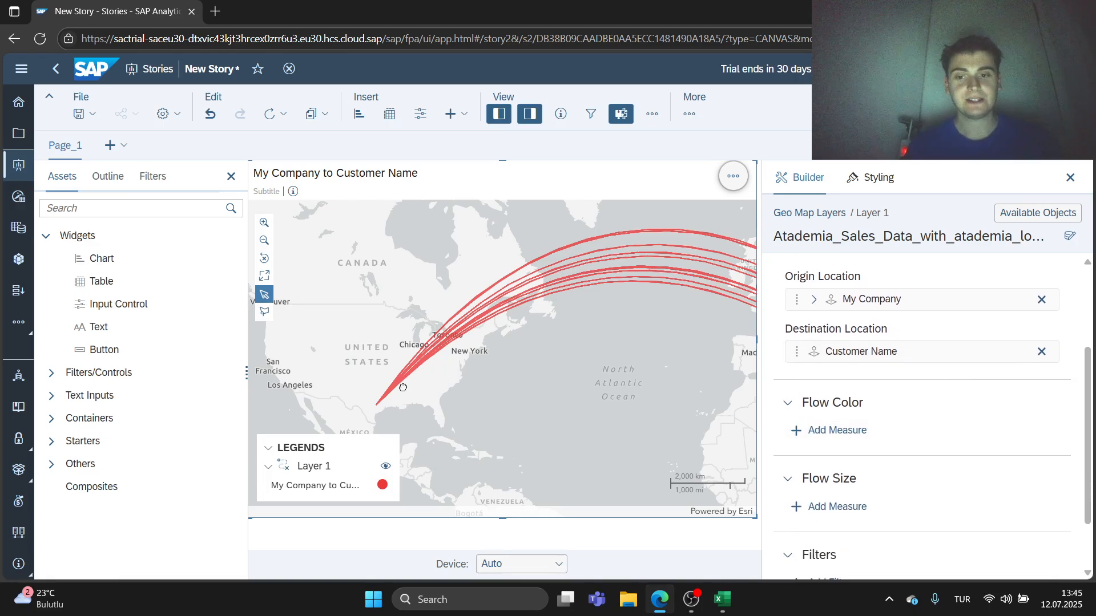
scroll(403, 388, "up", 2)
left_click_drag(467, 390, 595, 348)
scroll(461, 415, "up", 4)
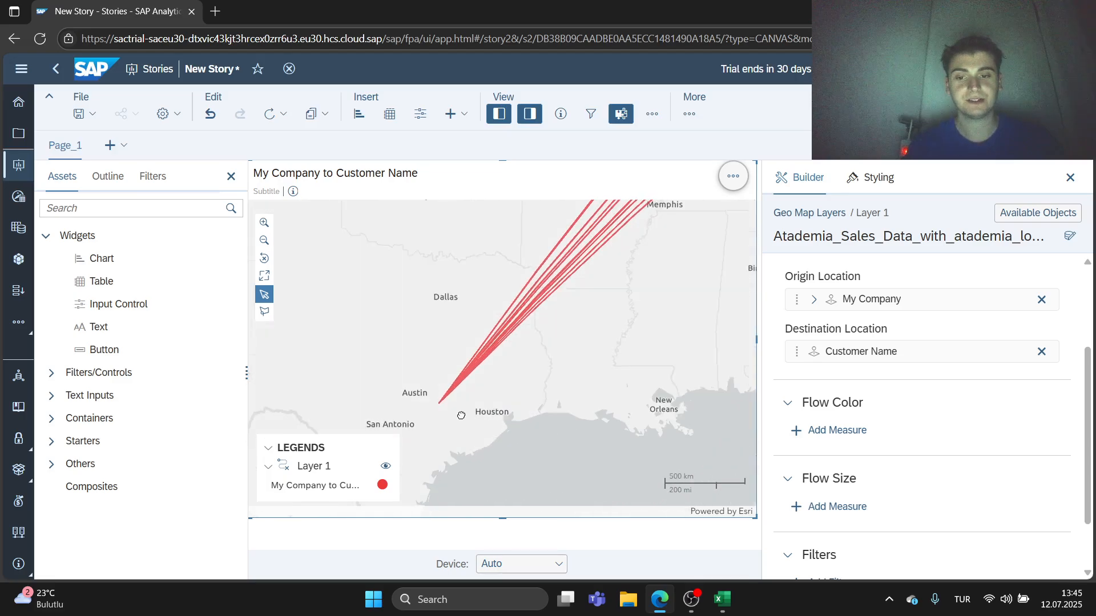
left_click_drag(462, 407, 467, 407)
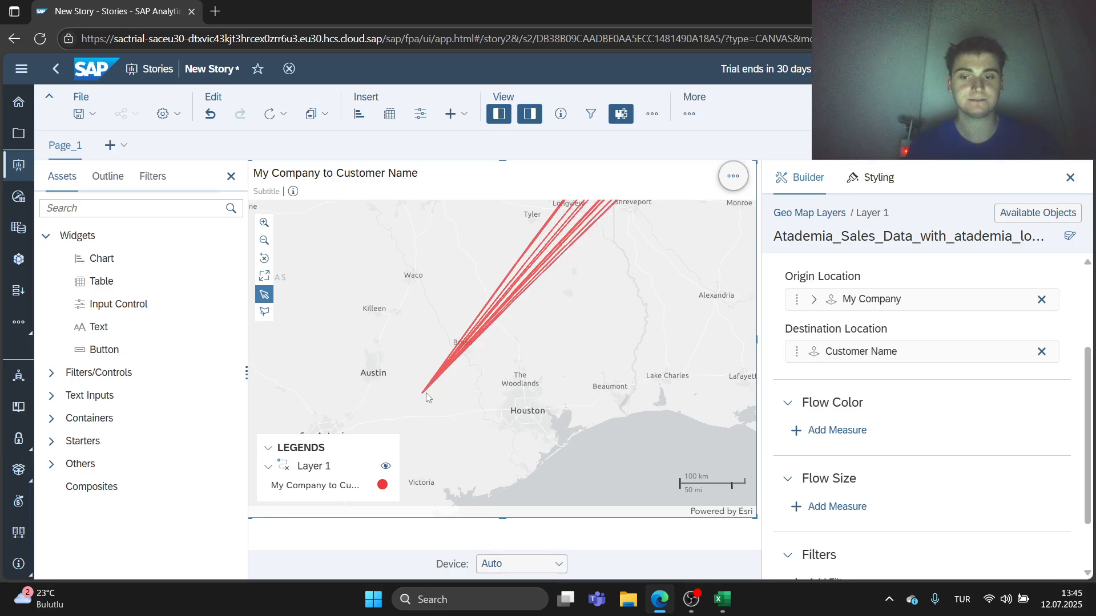
Examine closely where the flow lines start southeast of Austin, Texas, and how they run toward the customers.
mouse_move(426, 396)
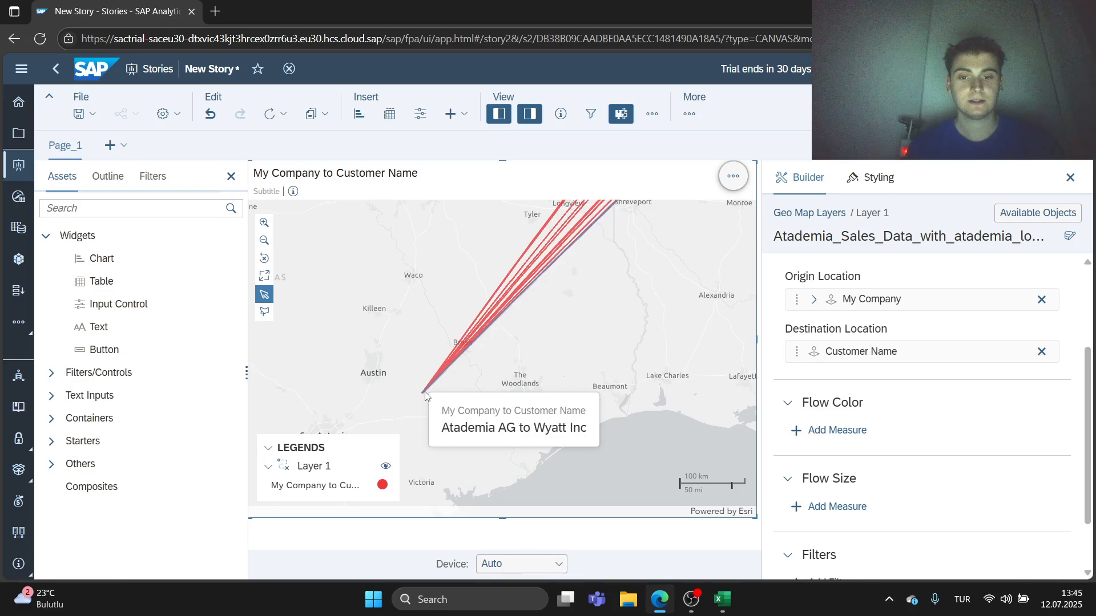
scroll(427, 398, "up", 2)
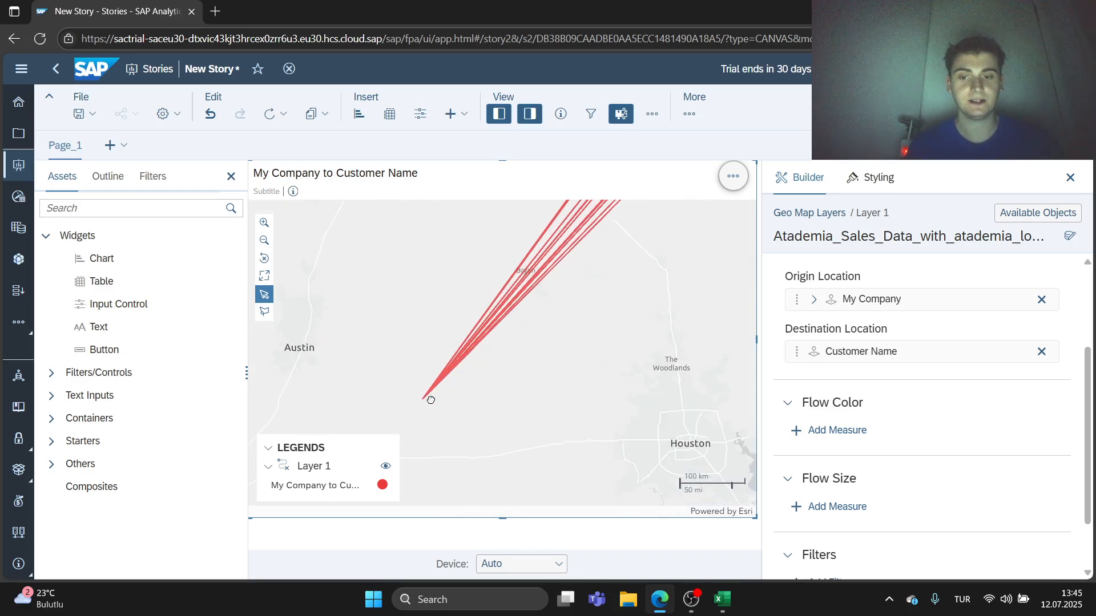
scroll(431, 405, "up", 2)
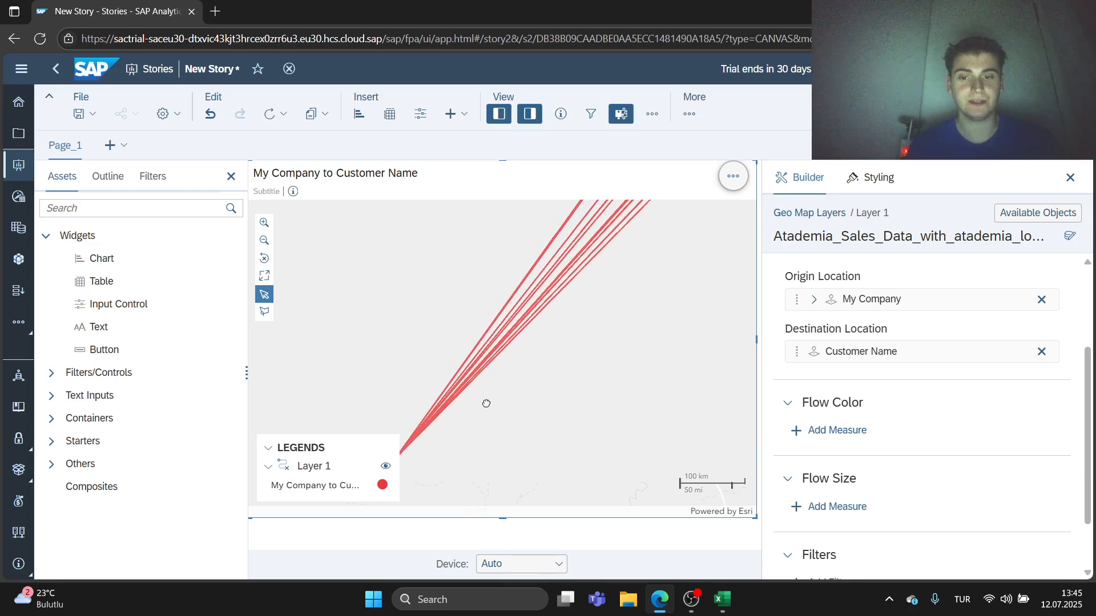
scroll(506, 390, "up", 2)
left_click_drag(498, 399, 656, 308)
mouse_move(577, 365)
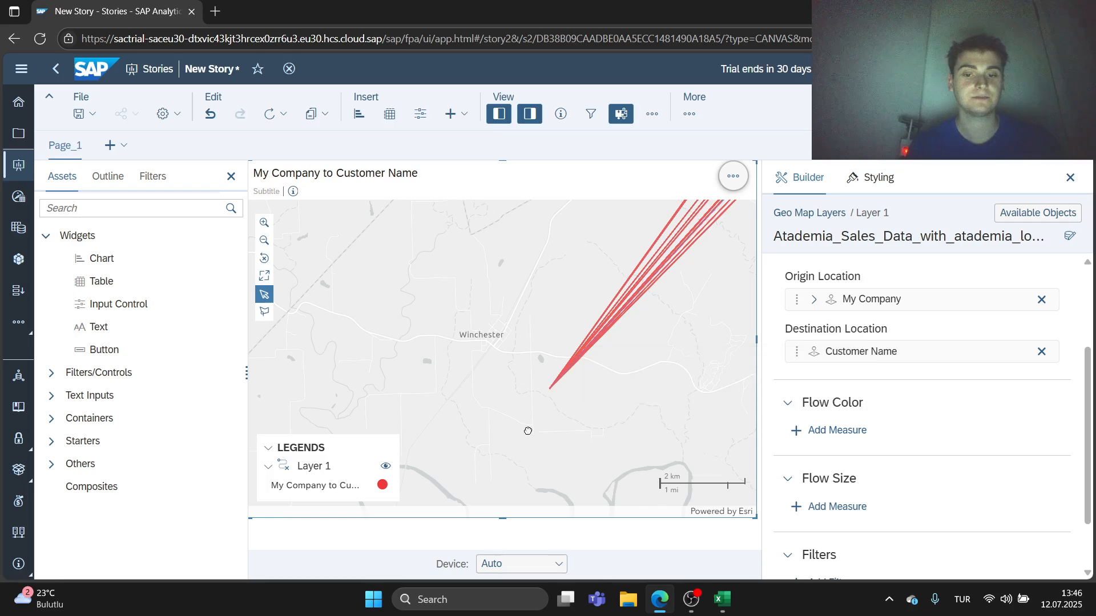
scroll(523, 430, "down", 2)
scroll(597, 421, "down", 3)
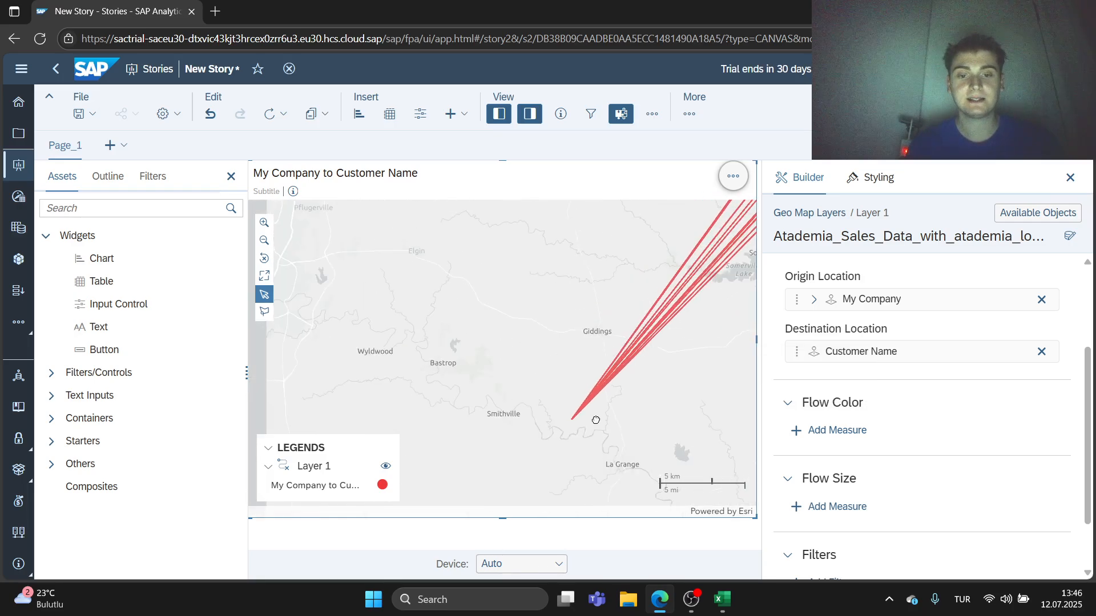
left_click_drag(729, 368, 571, 375)
scroll(623, 359, "down", 3)
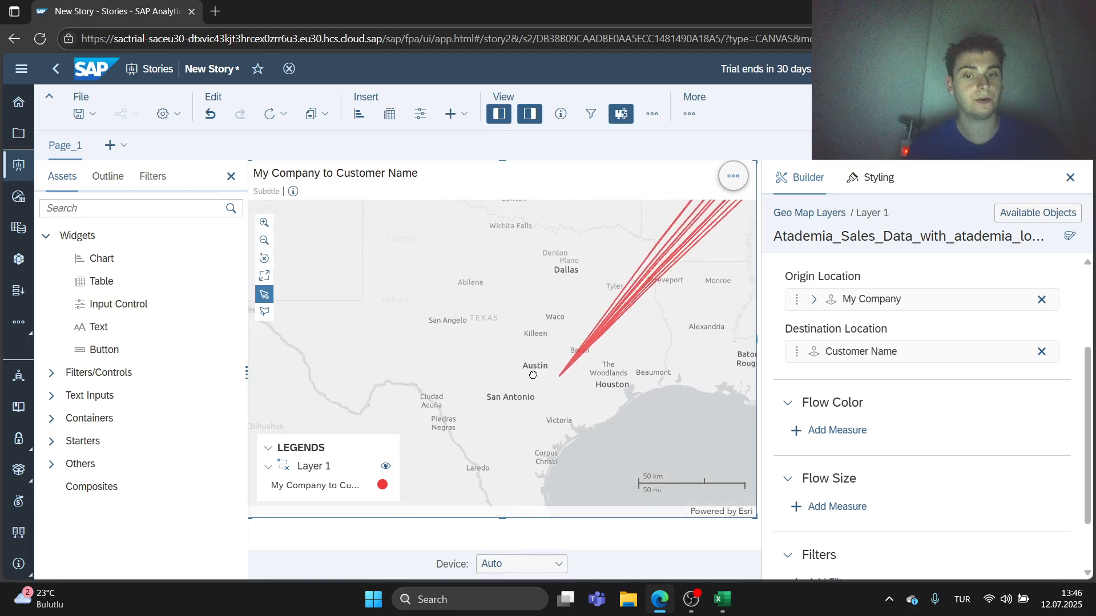
scroll(710, 336, "down", 3)
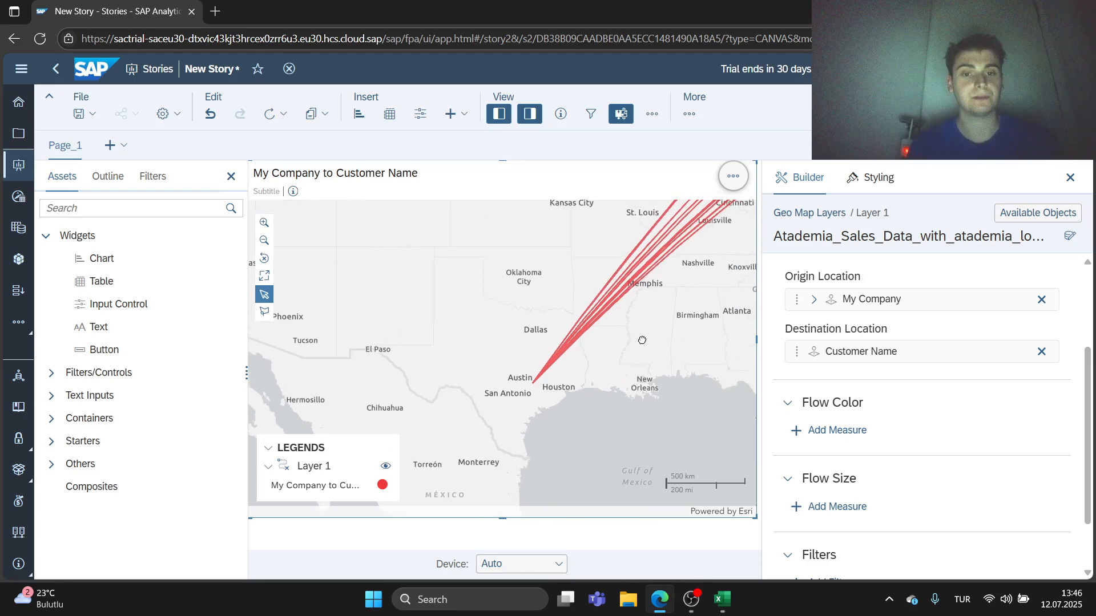
Add the Quantity measure as the flow layer's Flow Color and view the recolored lines over the eastern United States.
scroll(805, 382, "down", 2)
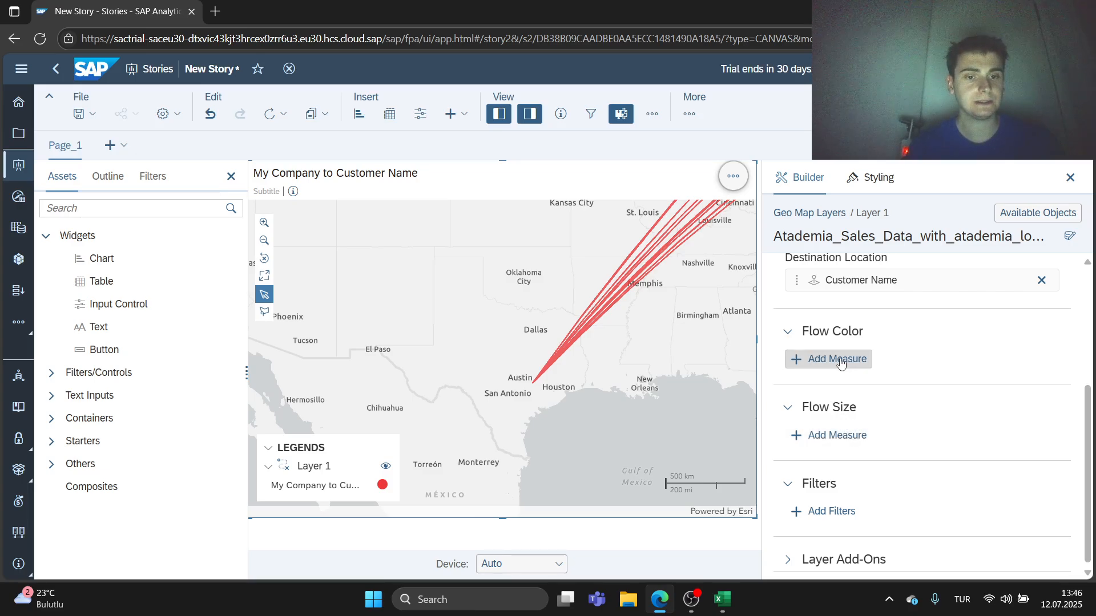
left_click(841, 365)
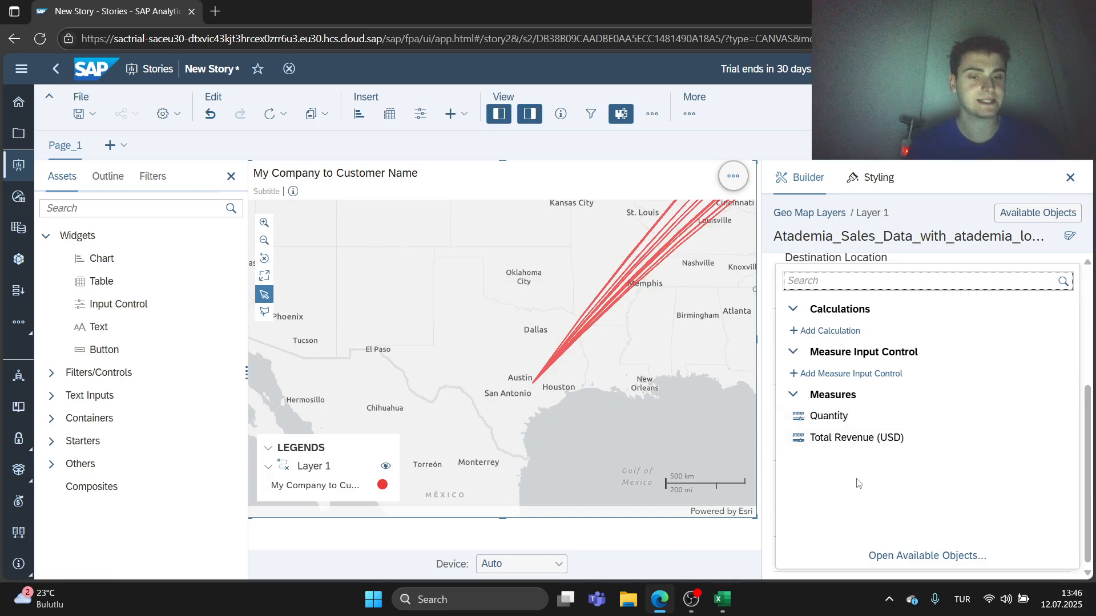
left_click(854, 421)
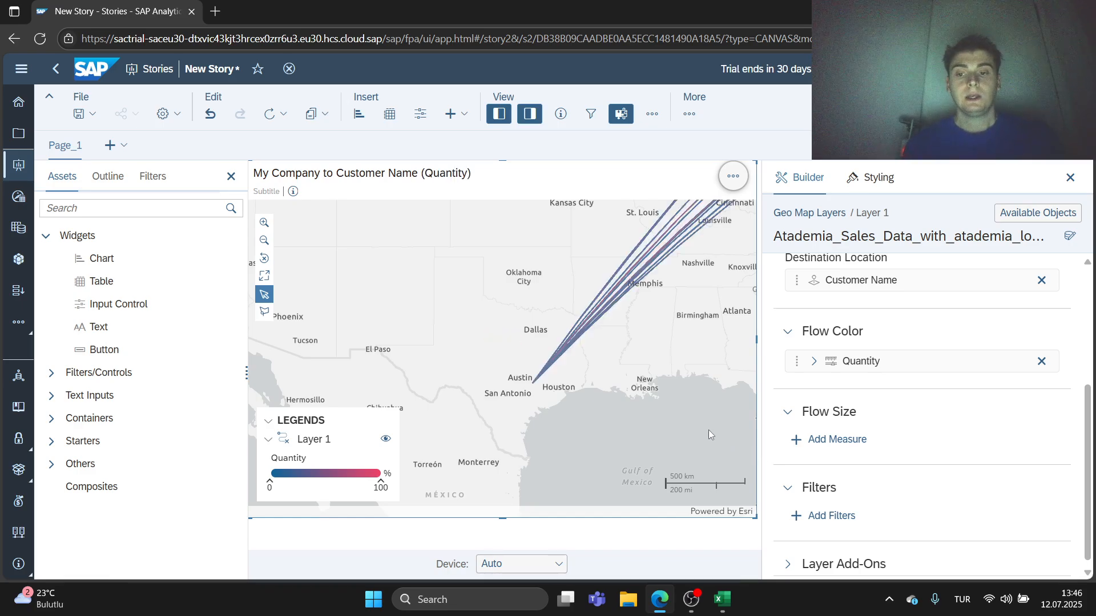
left_click_drag(636, 363, 568, 373)
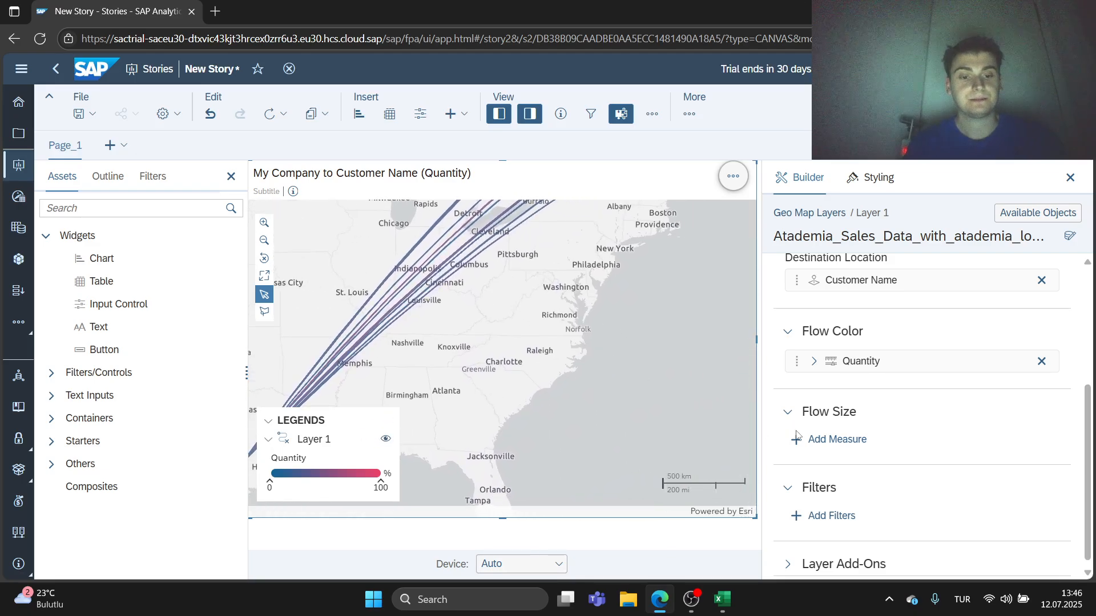
Check the Quantity measure's options and the geo map's styling settings for a way to adjust the flow colors.
scroll(817, 451, "down", 1)
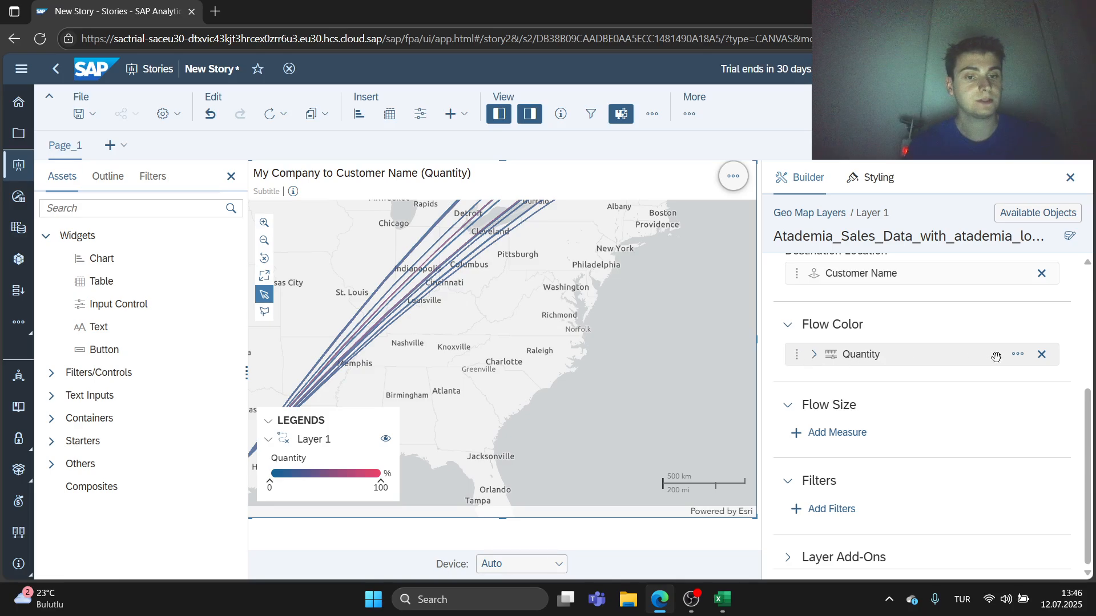
left_click(1016, 359)
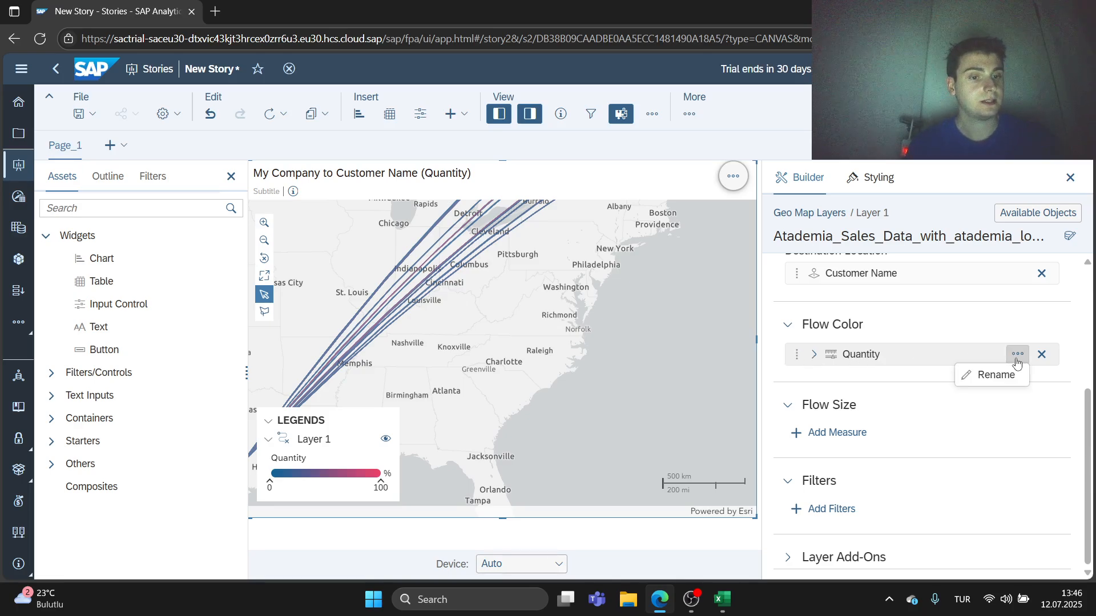
left_click(893, 180)
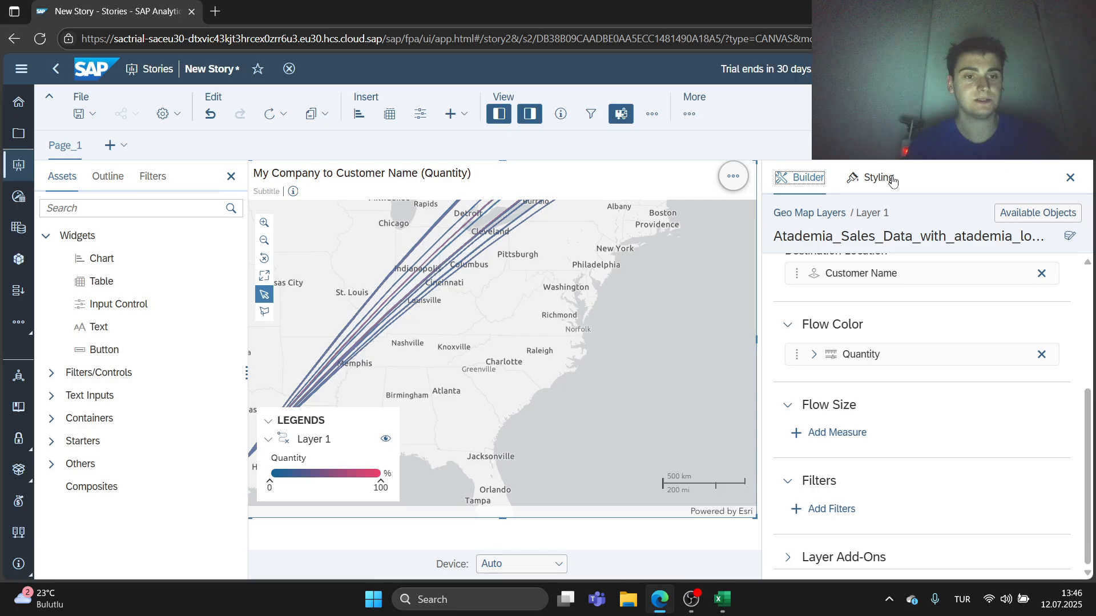
left_click(889, 181)
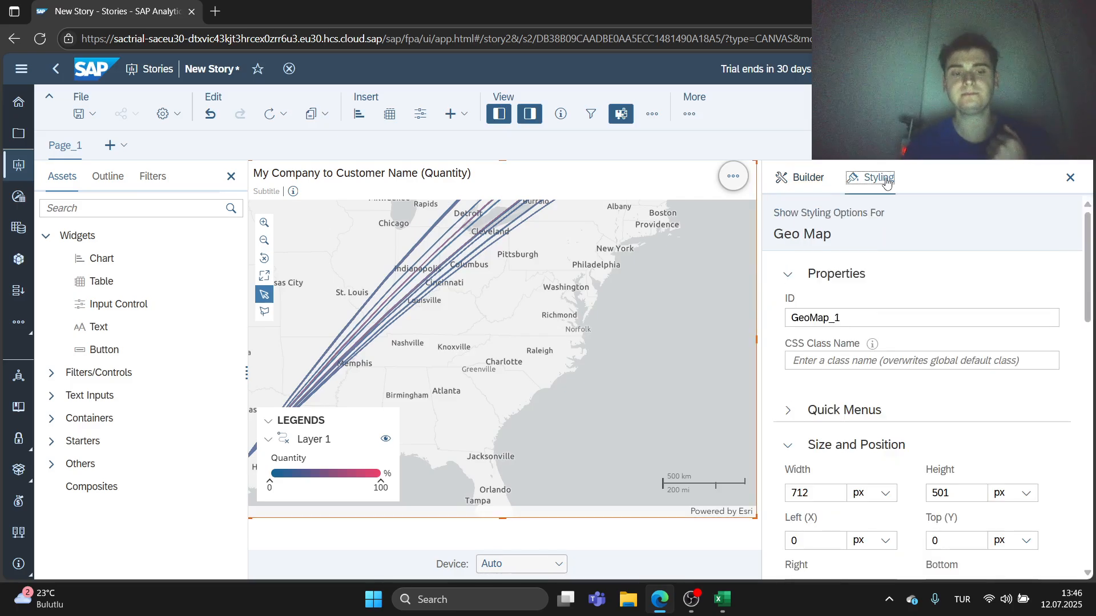
scroll(930, 410, "down", 10)
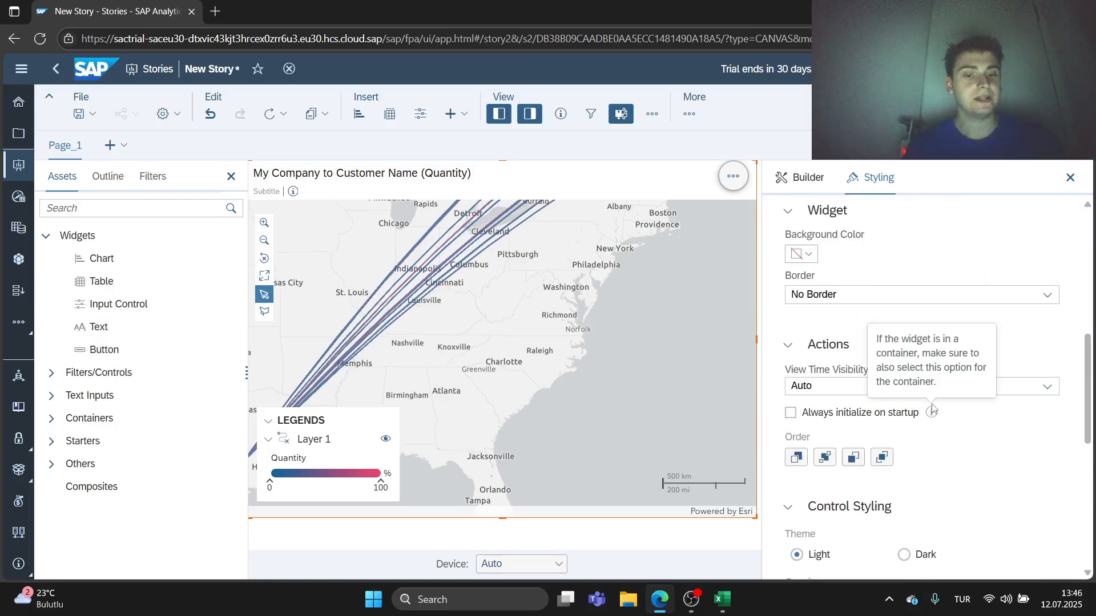
scroll(927, 423, "down", 2)
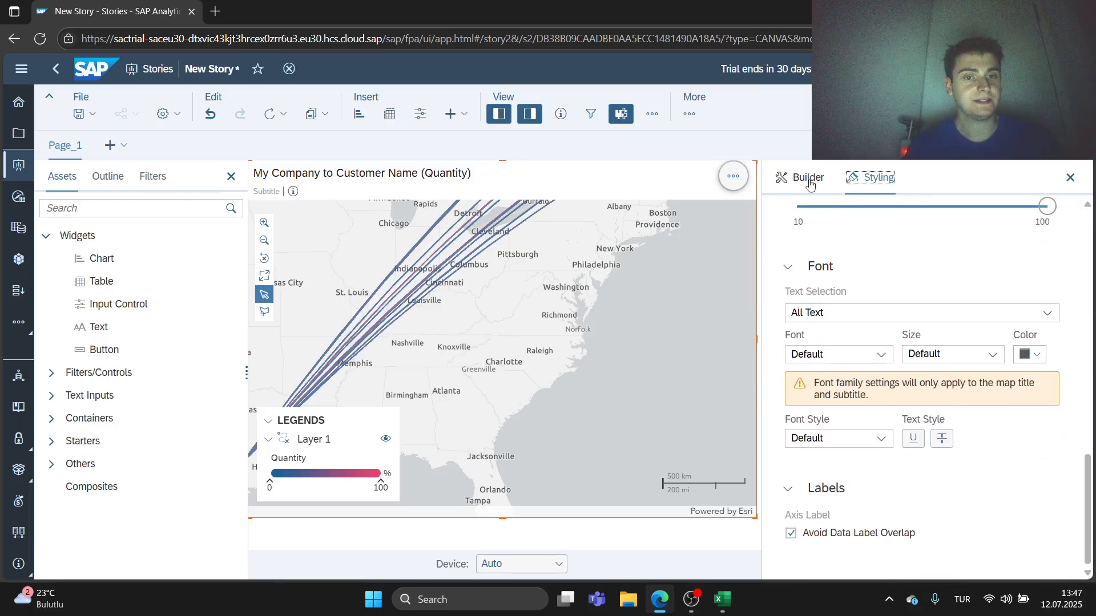
Review the flow layer's builder settings, expanding Layer Add-Ons and checking the Quantity measure for color options.
left_click(810, 184)
scroll(870, 393, "down", 3)
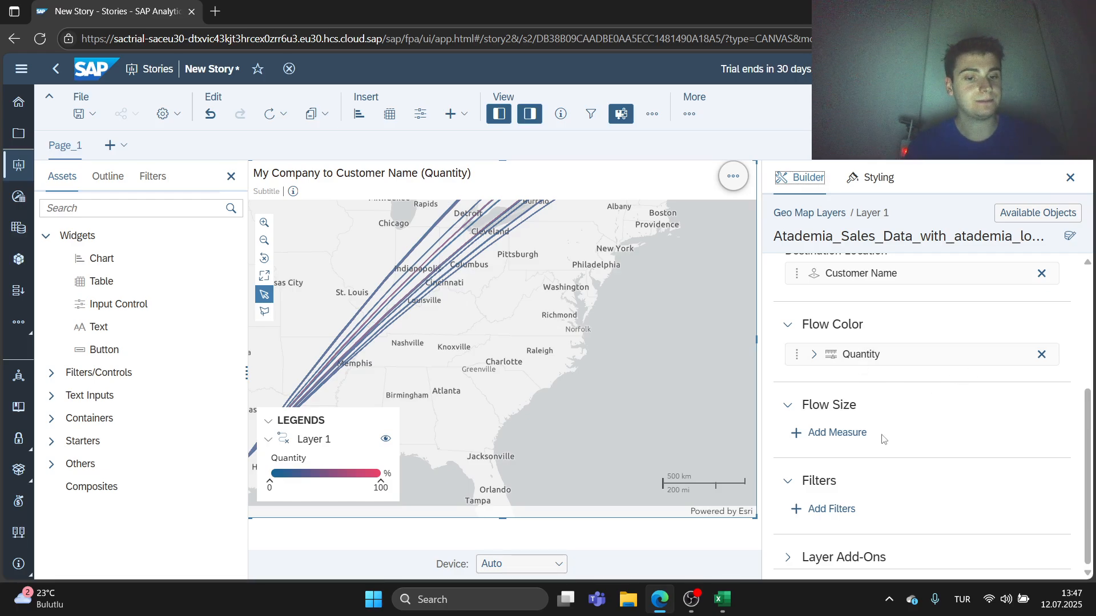
scroll(882, 439, "up", 3)
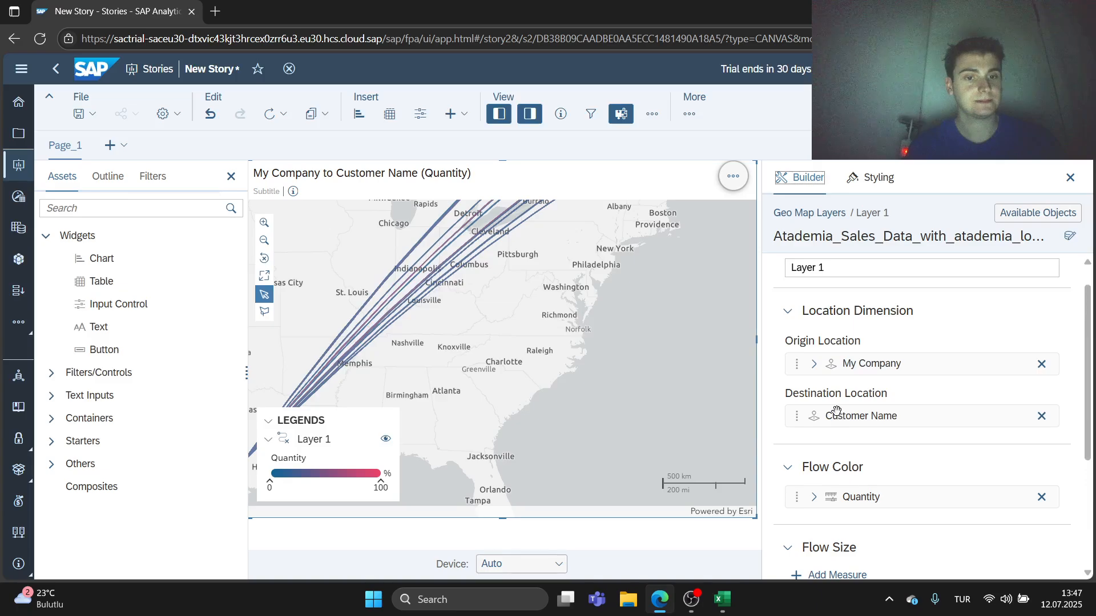
scroll(910, 343, "up", 2)
scroll(910, 362, "down", 5)
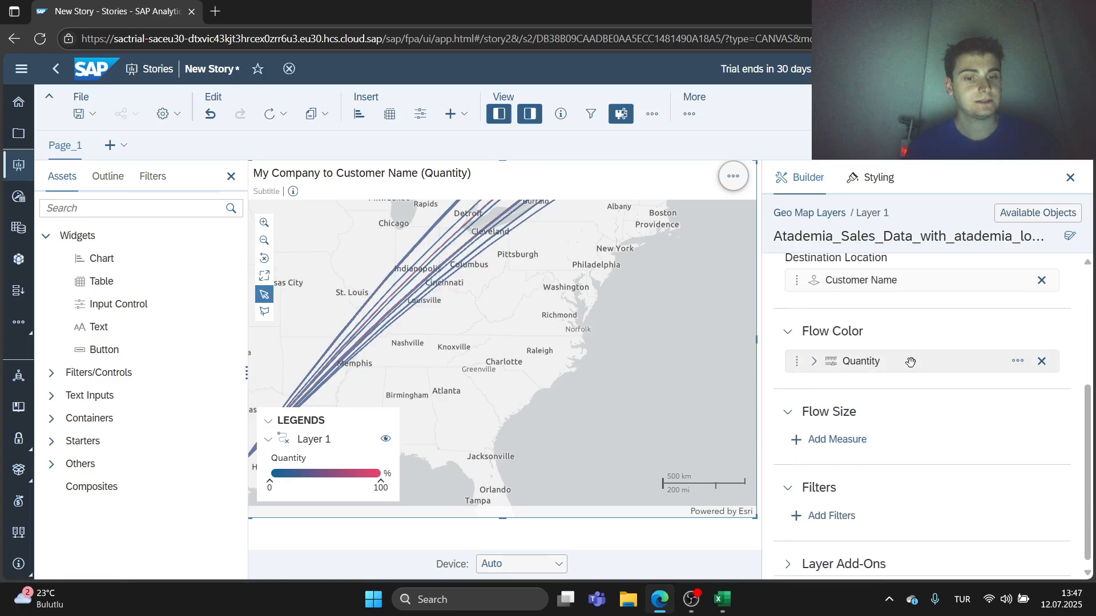
left_click(788, 554)
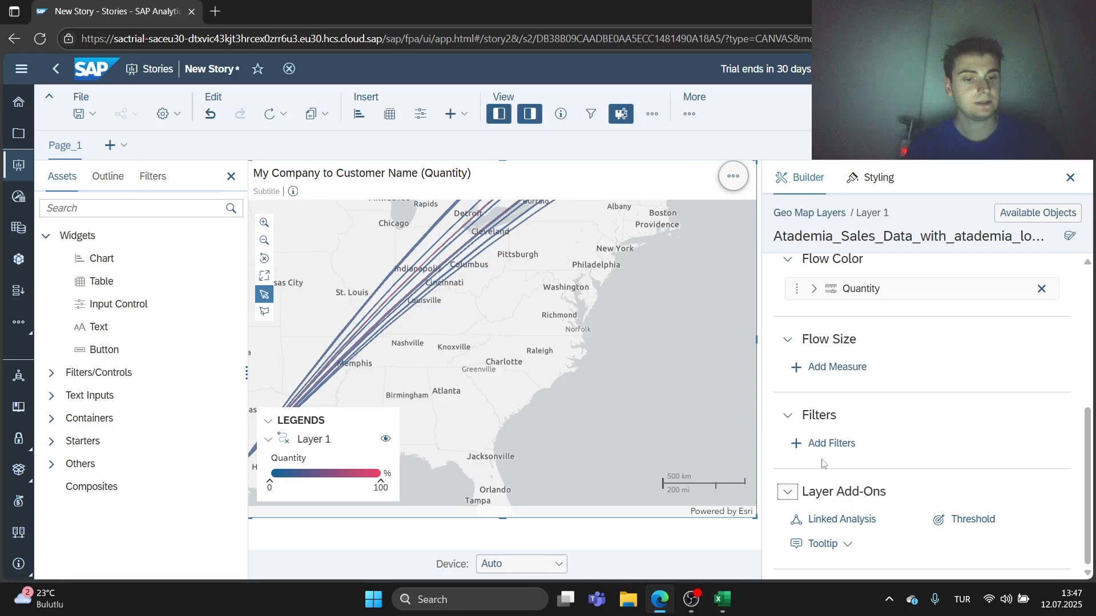
scroll(805, 448, "up", 2)
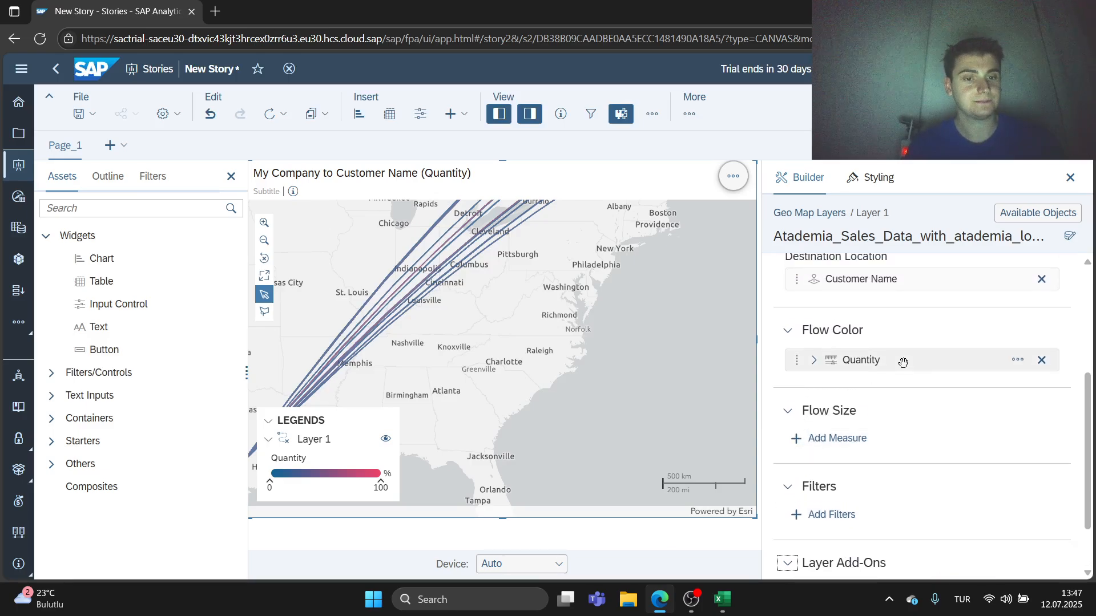
left_click(1017, 361)
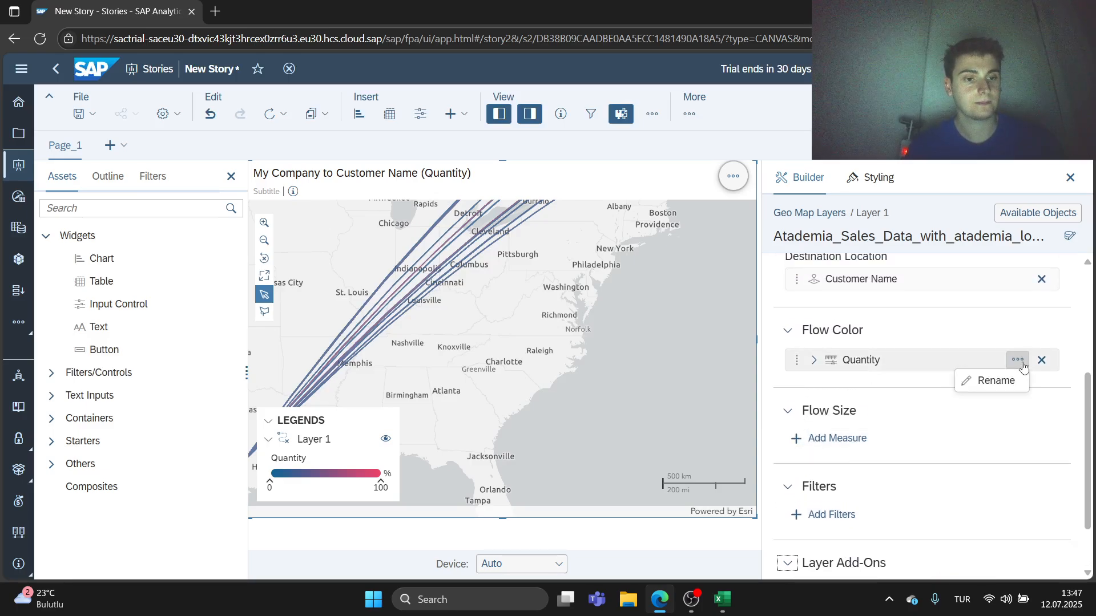
left_click(817, 361)
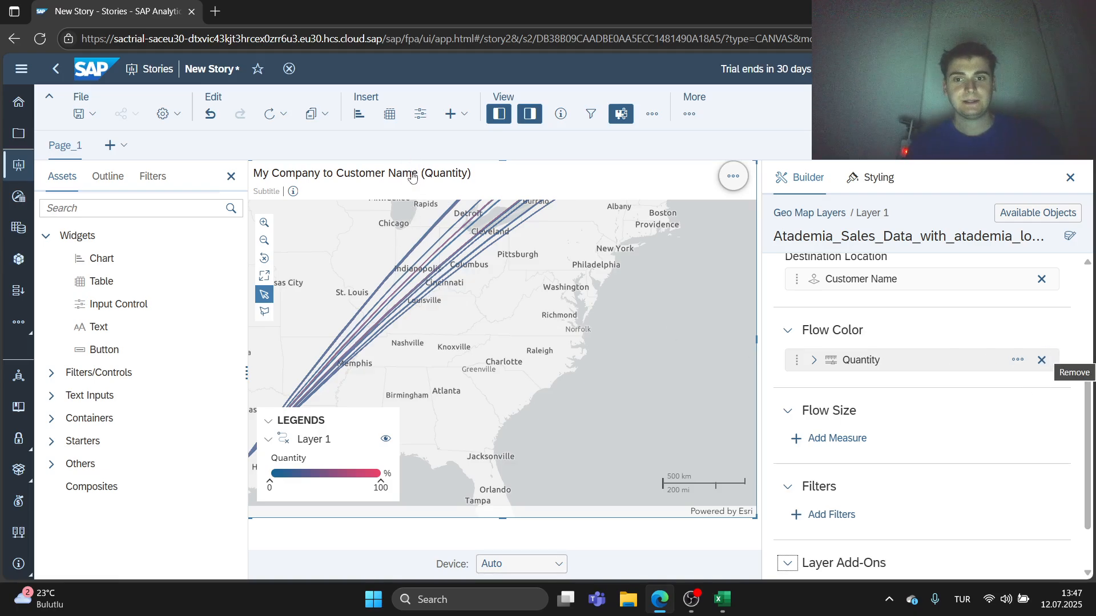
Remove Quantity from the Flow Color setting and add the same measure again.
left_click(1042, 360)
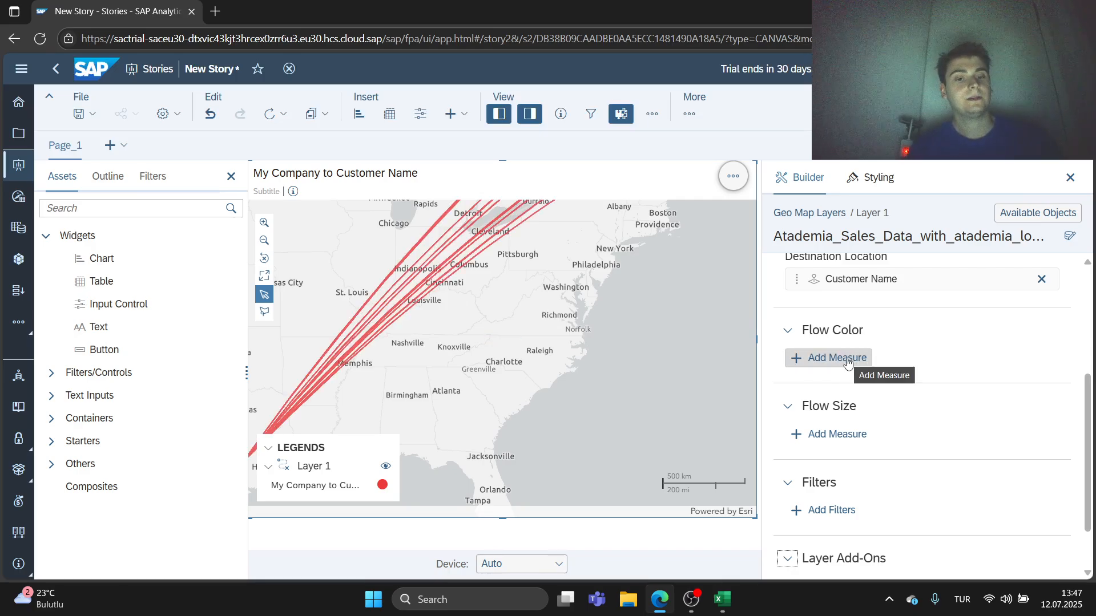
left_click(847, 361)
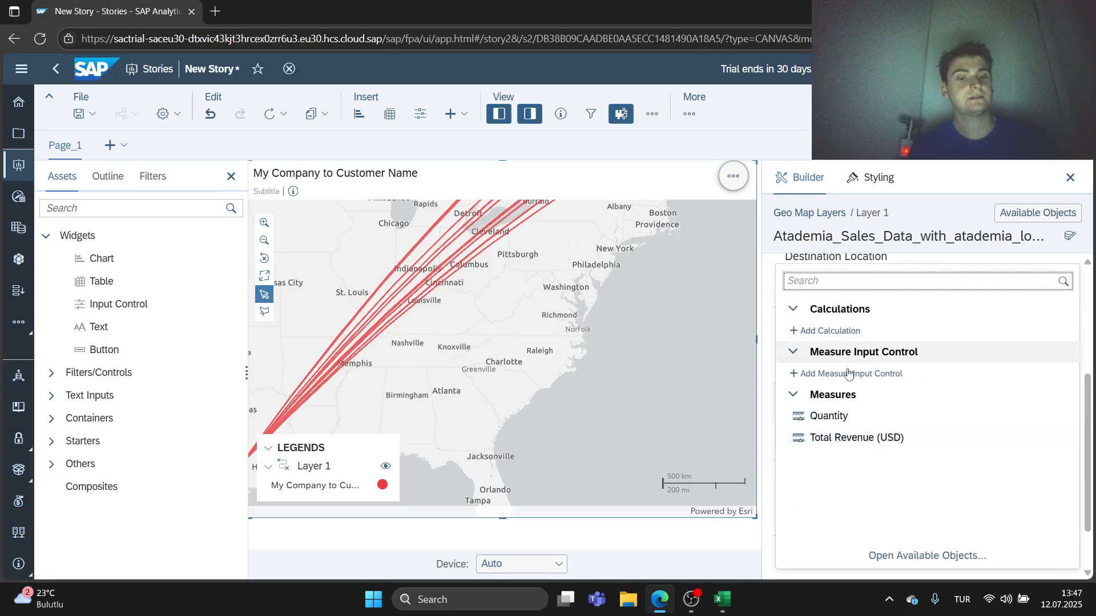
left_click(858, 426)
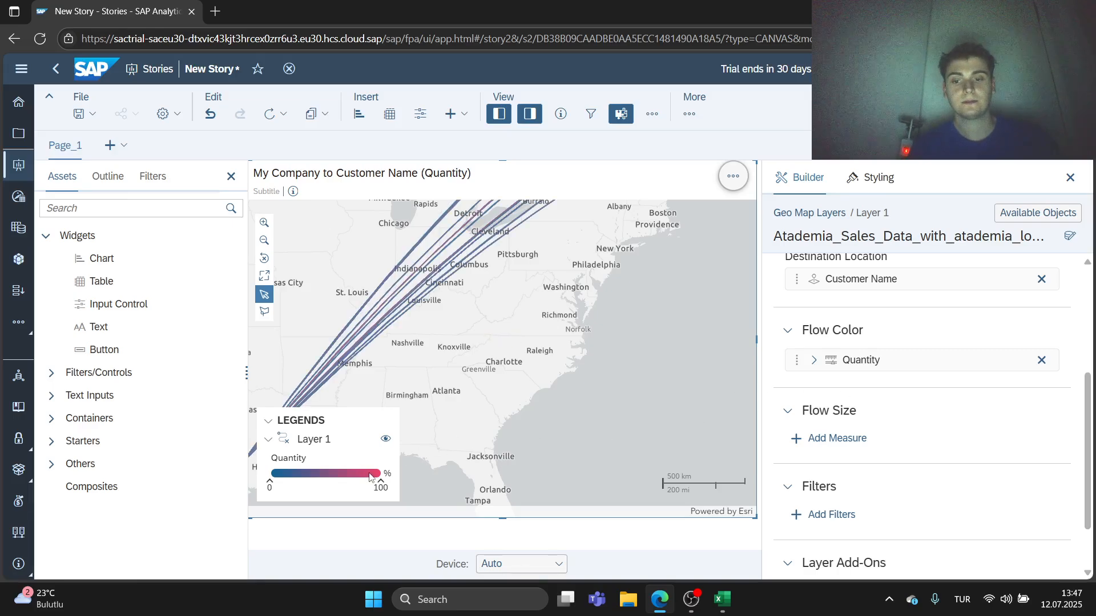
Look through the geo map's styling options and the layer's builder settings for flow color controls.
left_click(734, 178)
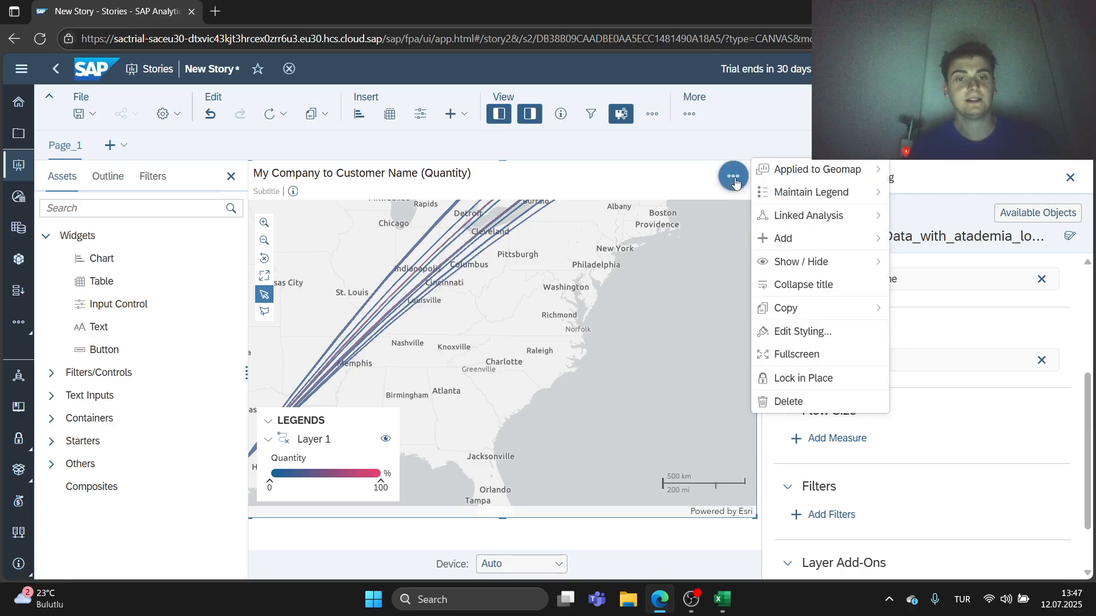
left_click(827, 334)
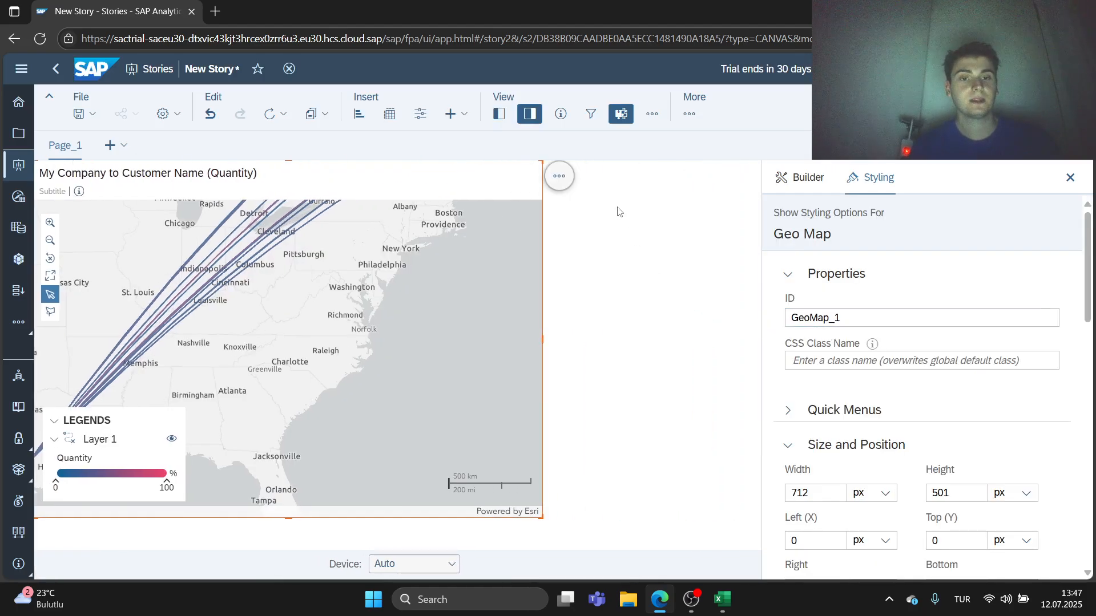
scroll(861, 325, "down", 6)
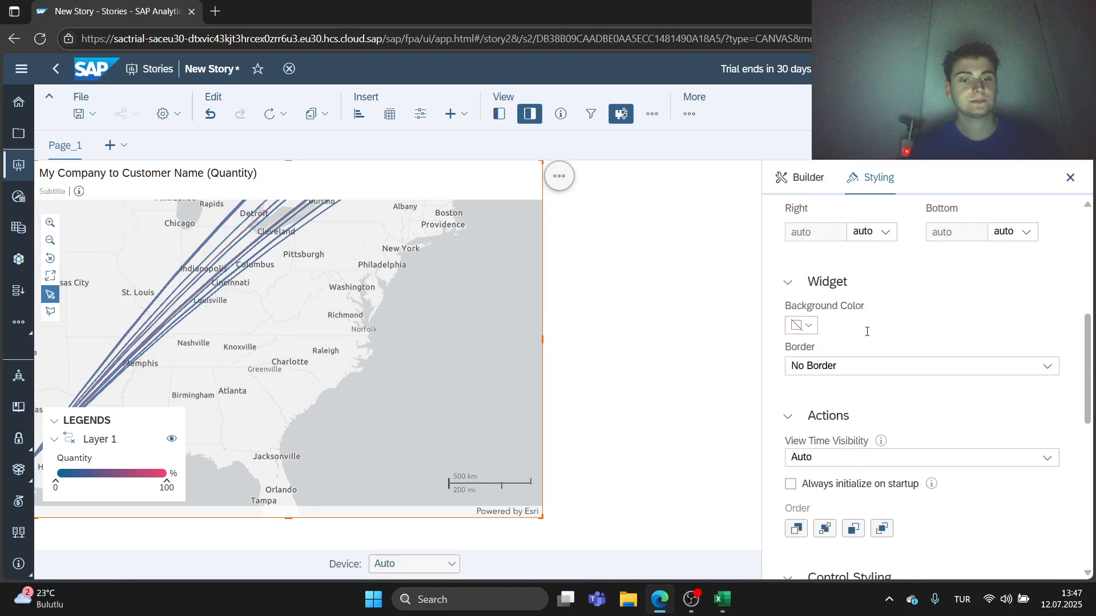
scroll(866, 338, "down", 8)
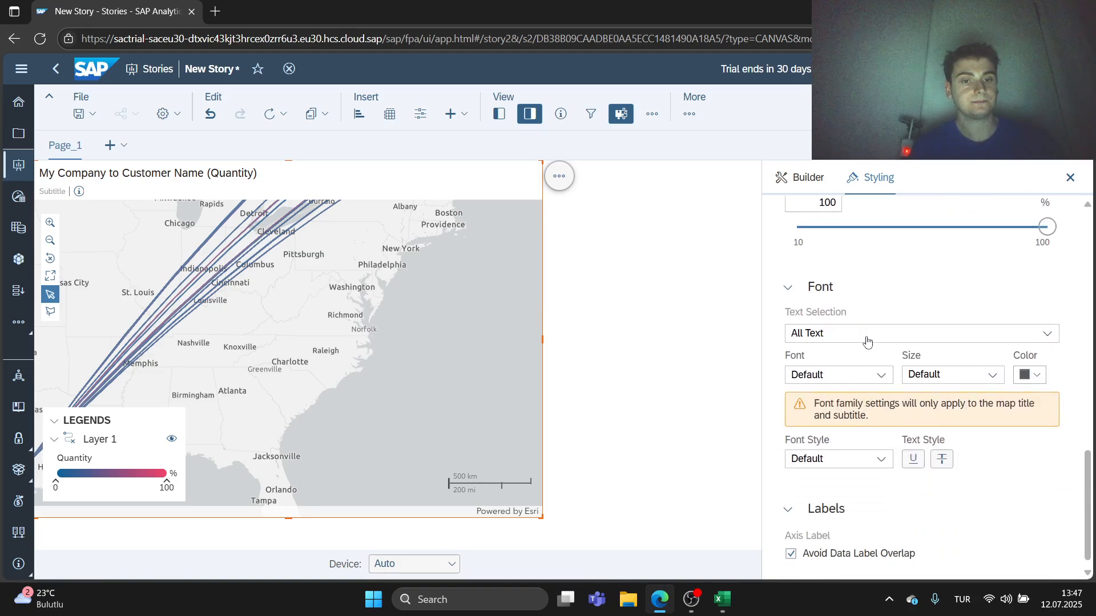
scroll(862, 394, "up", 4)
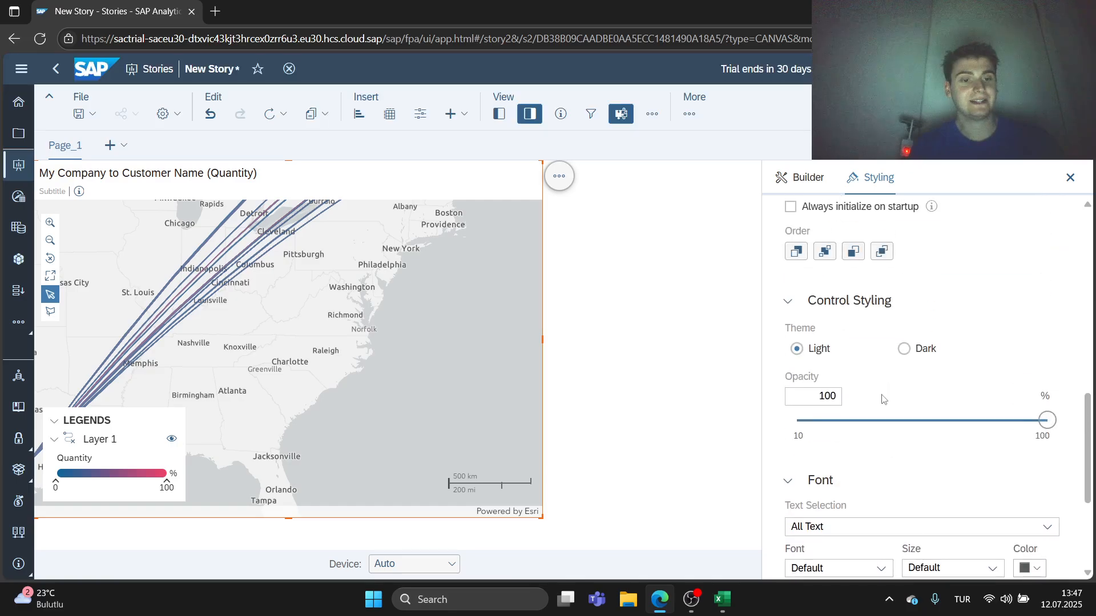
scroll(851, 476, "up", 10)
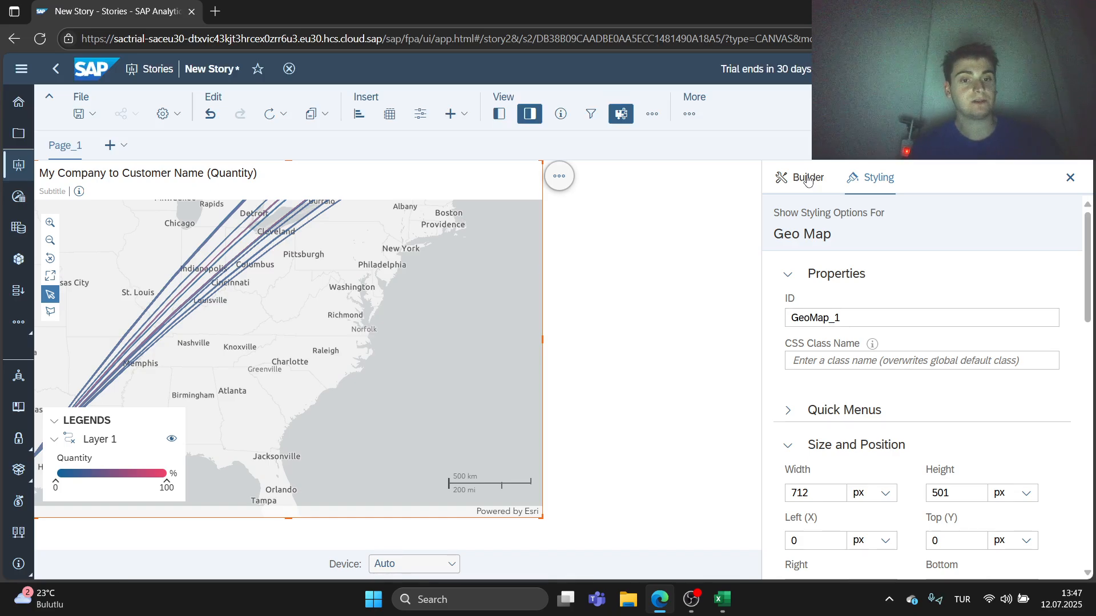
left_click(808, 178)
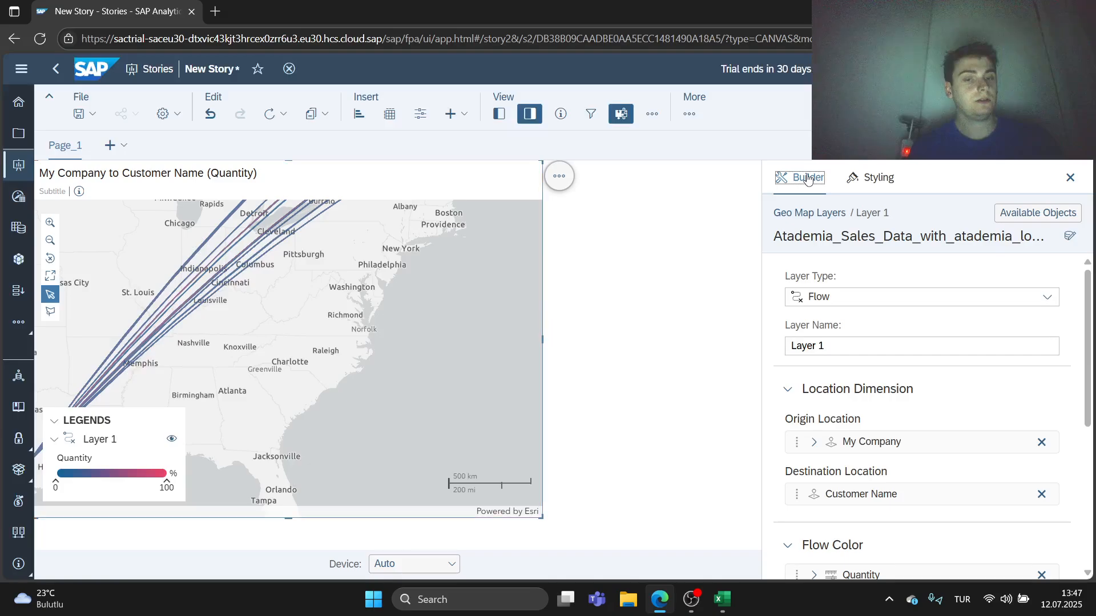
scroll(861, 331, "down", 2)
scroll(855, 355, "down", 3)
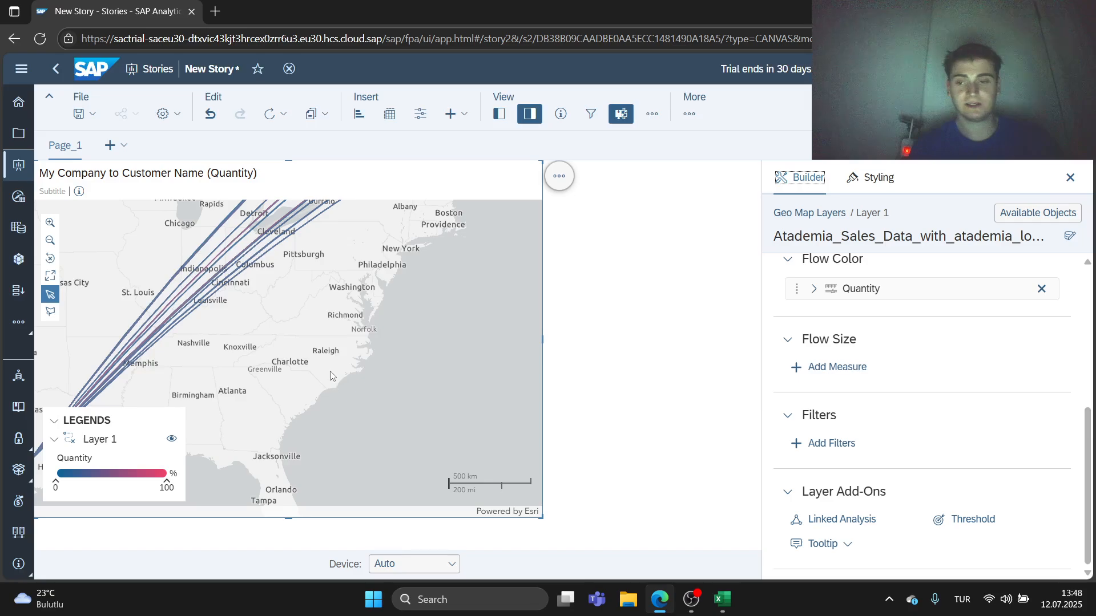
Close the builder panel and enlarge the flow map to span most of the canvas.
left_click_drag(603, 519, 651, 517)
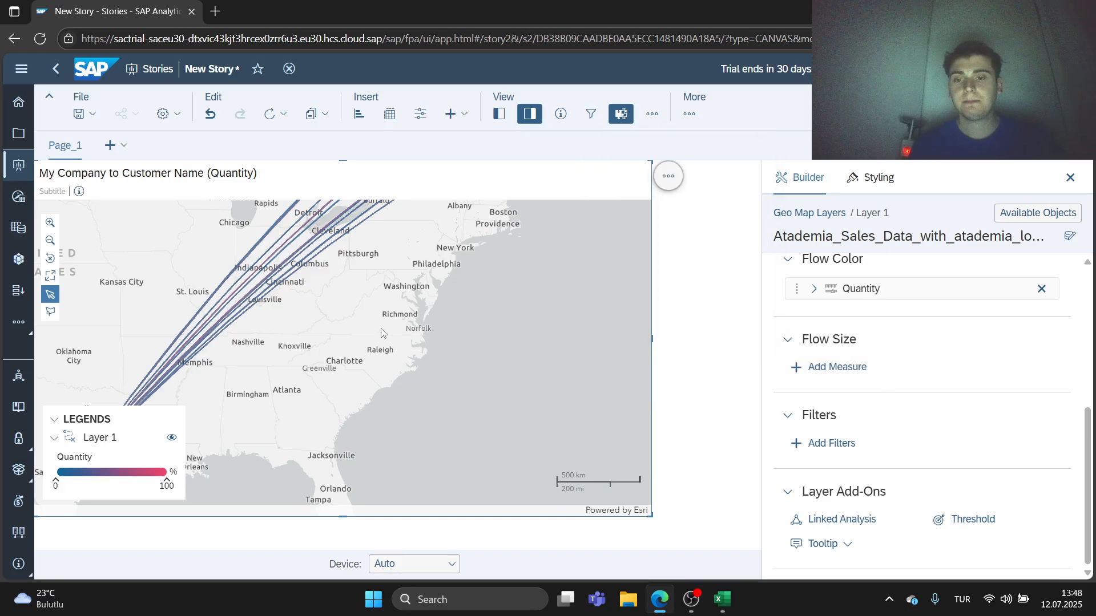
scroll(382, 333, "down", 1)
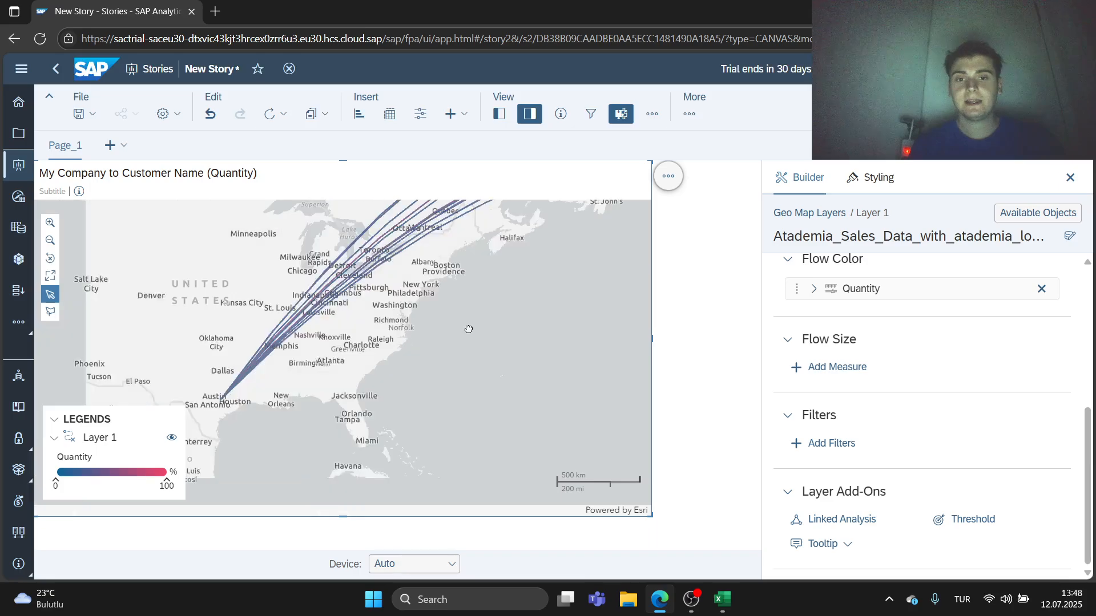
left_click(1070, 179)
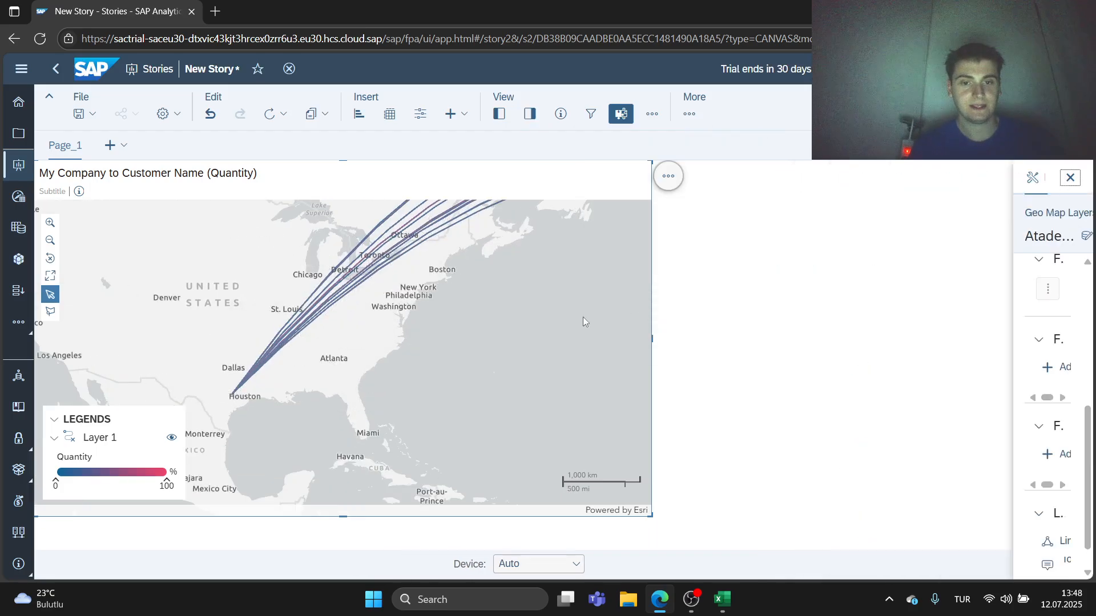
scroll(461, 335, "down", 1)
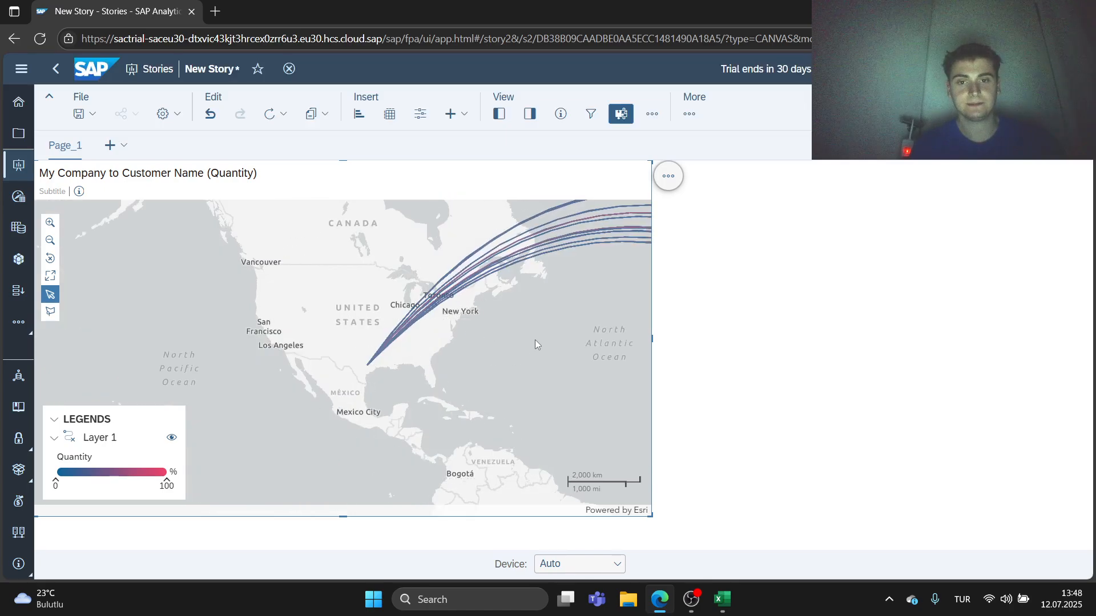
left_click_drag(420, 379, 378, 395)
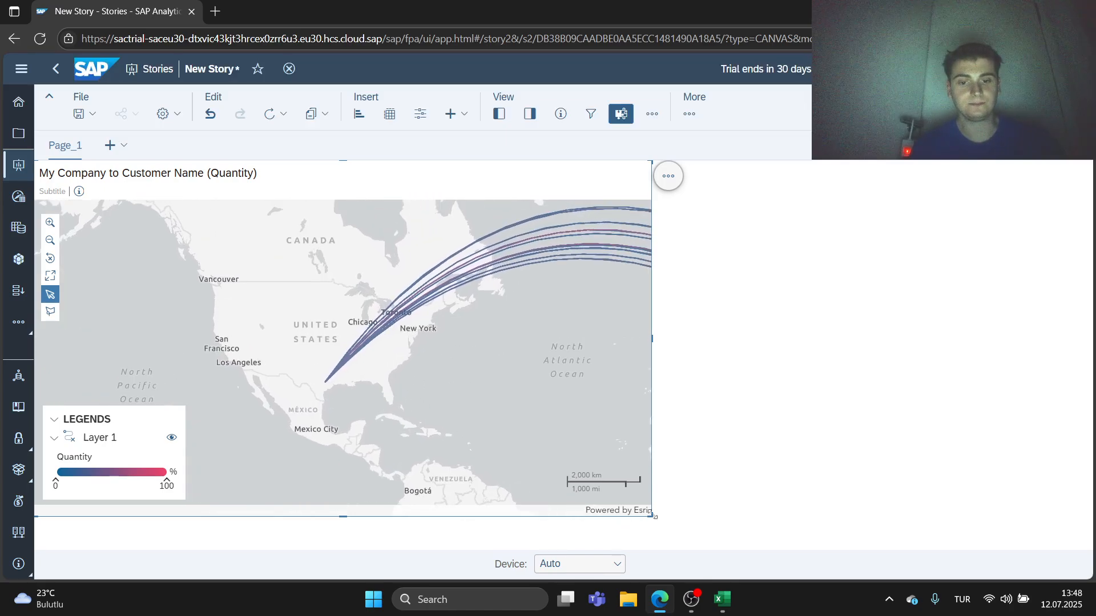
left_click_drag(790, 524, 1011, 546)
Examine the flow lines from the company to its European customers and their Quantity colors.
left_click_drag(793, 381, 683, 384)
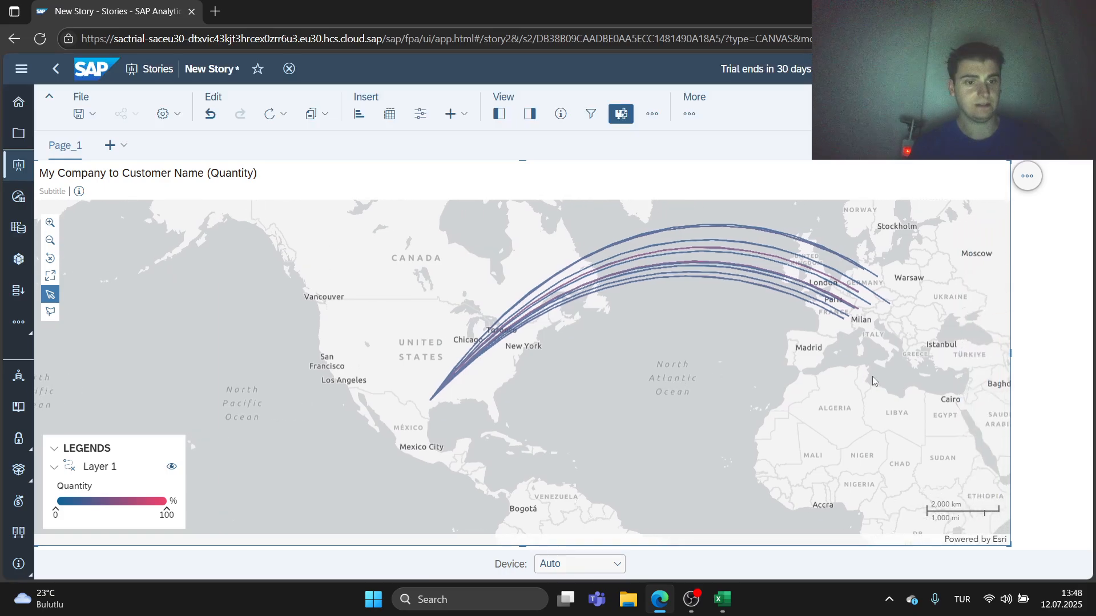
left_click_drag(759, 376, 697, 399)
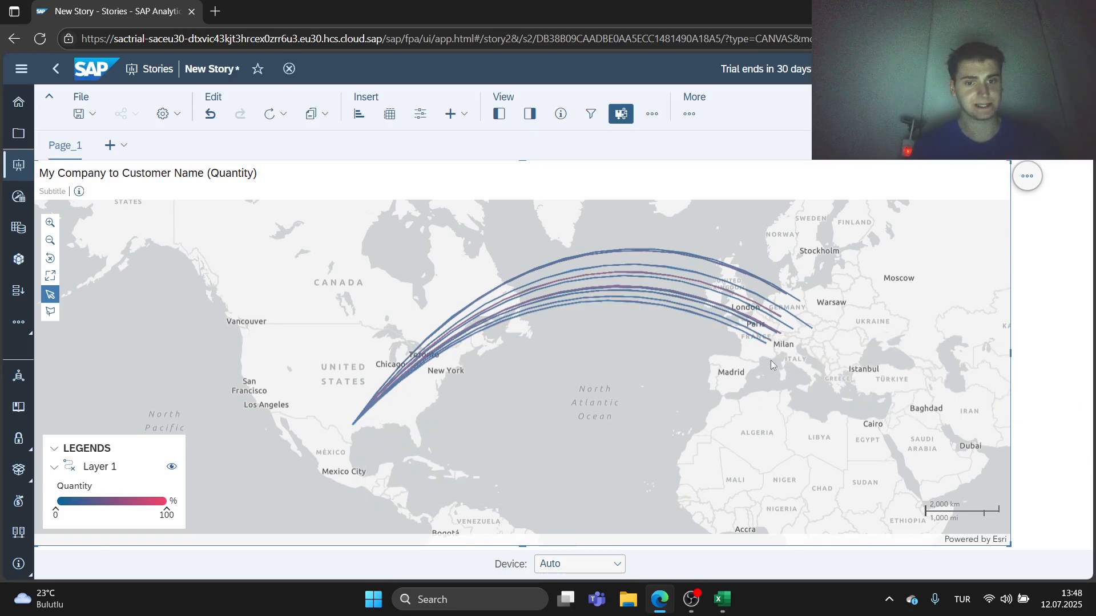
scroll(772, 366, "up", 2)
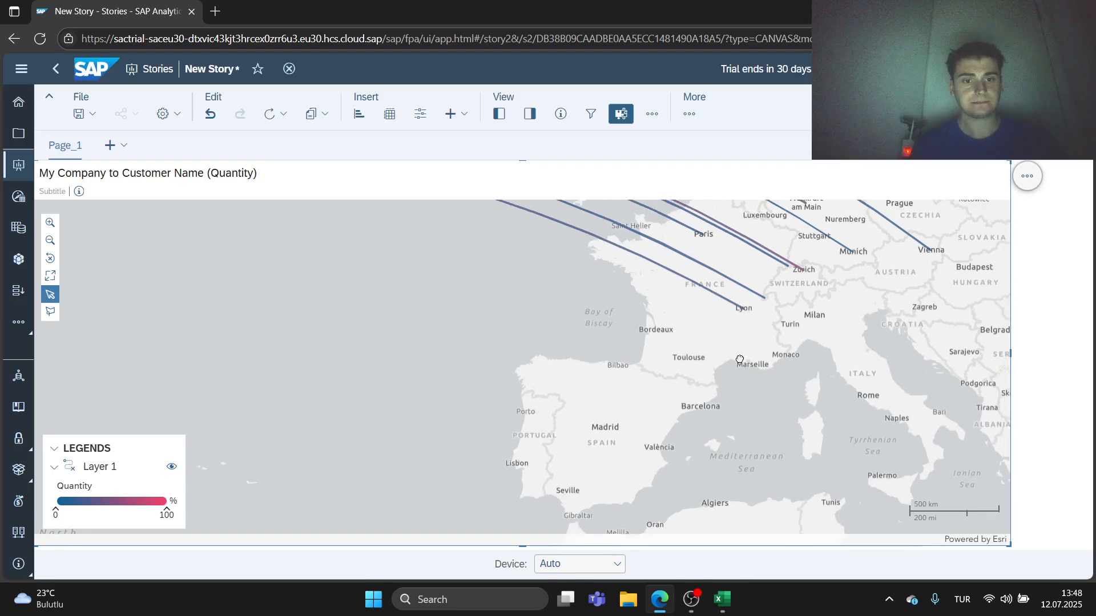
left_click_drag(740, 359, 712, 460)
scroll(770, 365, "up", 1)
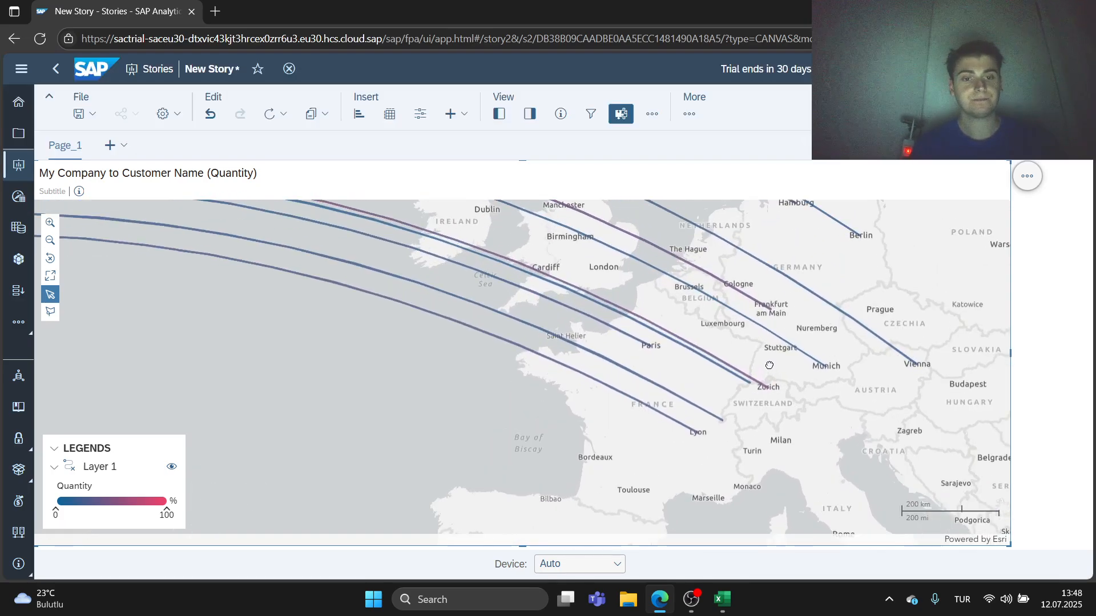
scroll(769, 366, "up", 1)
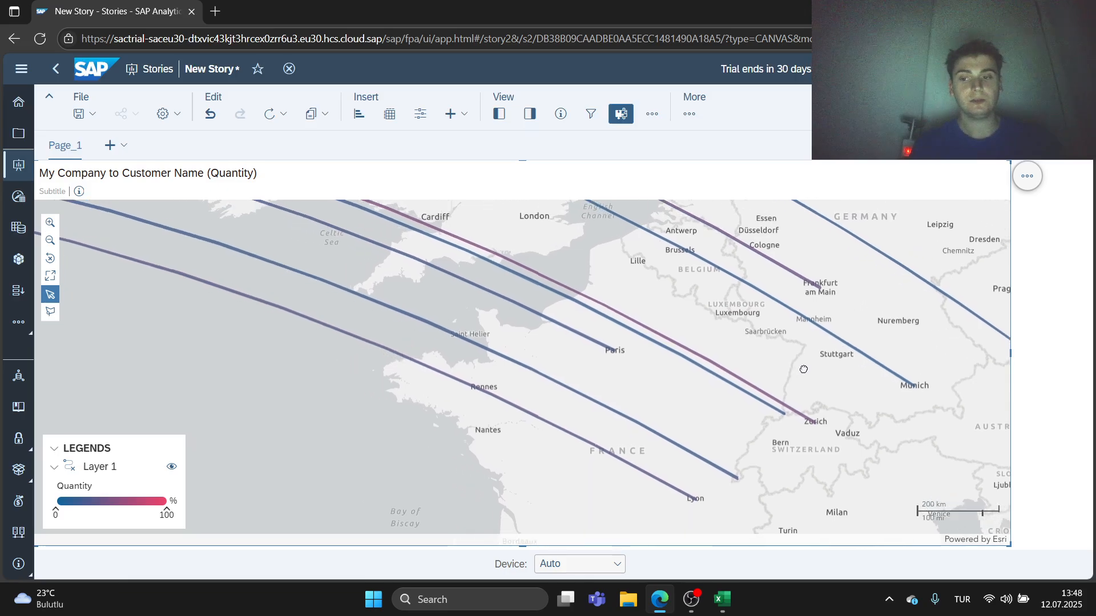
left_click_drag(804, 370, 780, 373)
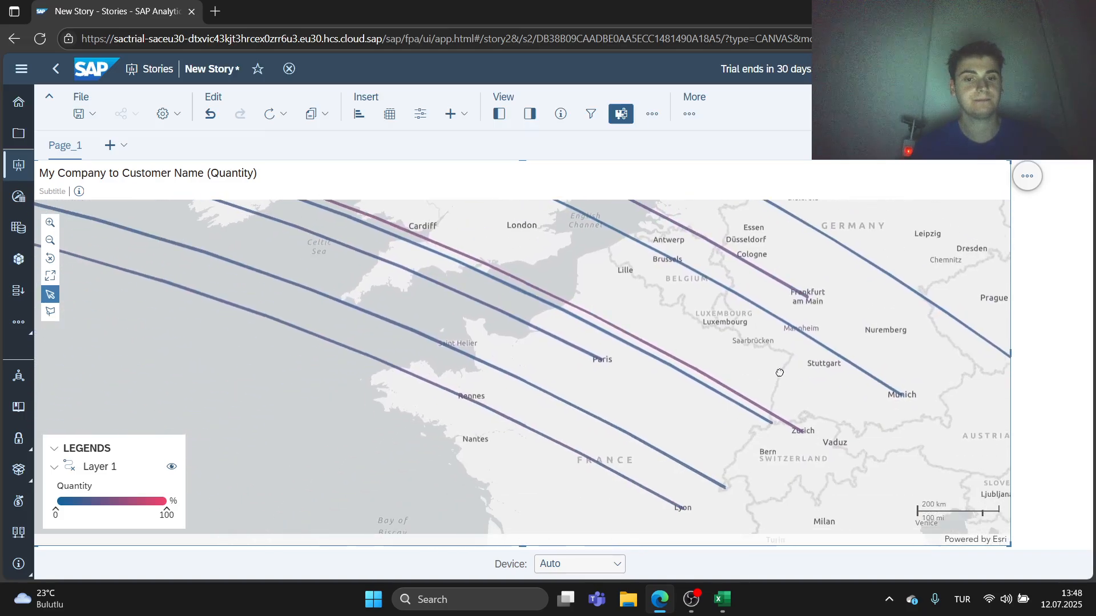
scroll(779, 373, "down", 2)
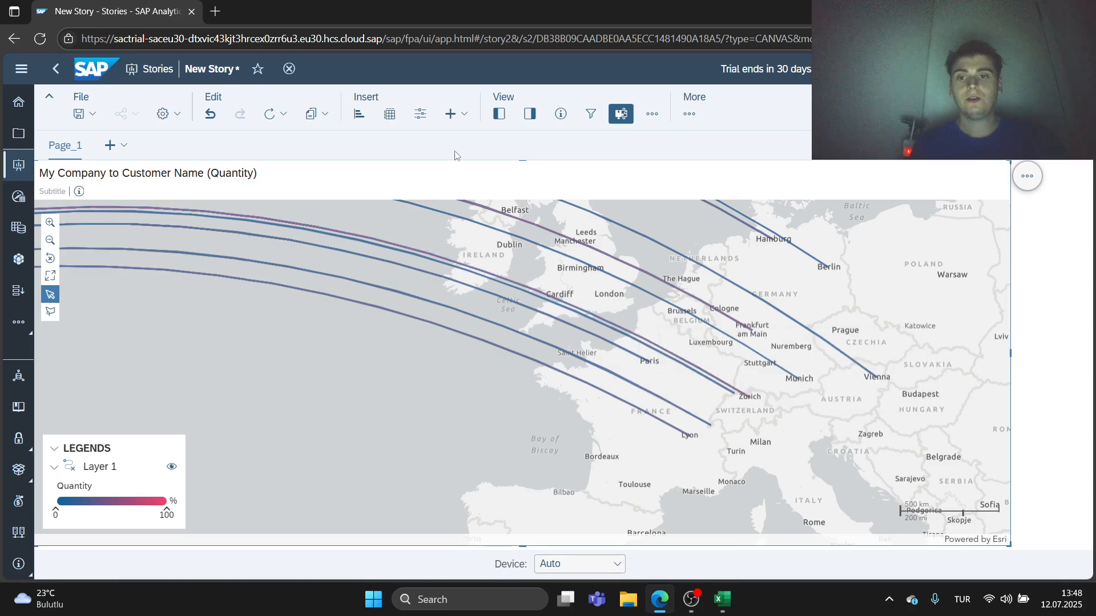
Narrow the flow map to less than half the canvas width and insert a second geo map beside it.
left_click(465, 116)
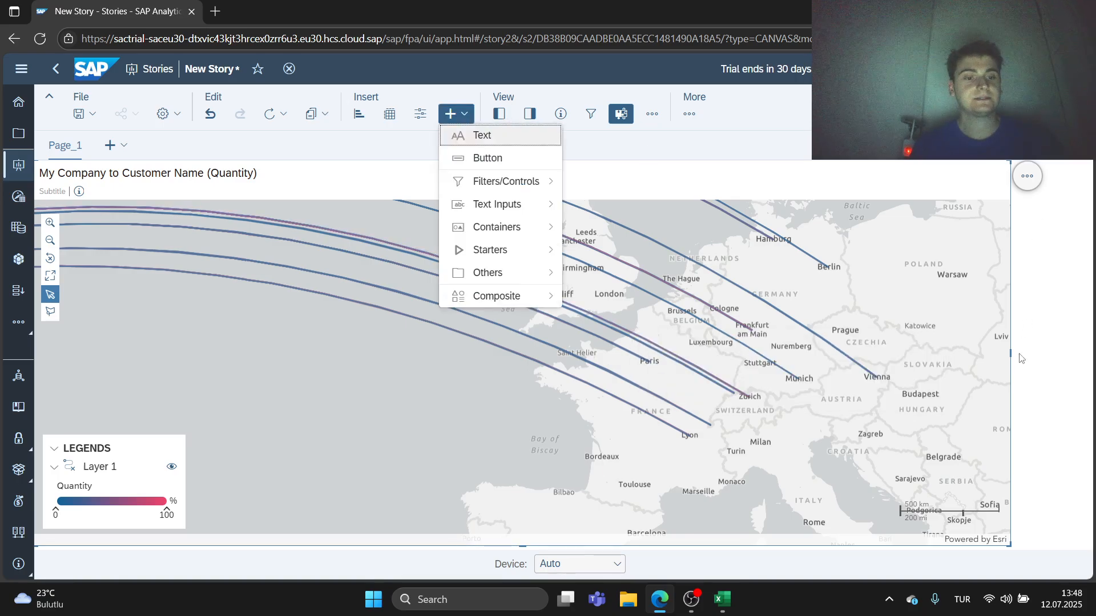
left_click_drag(1011, 352, 502, 197)
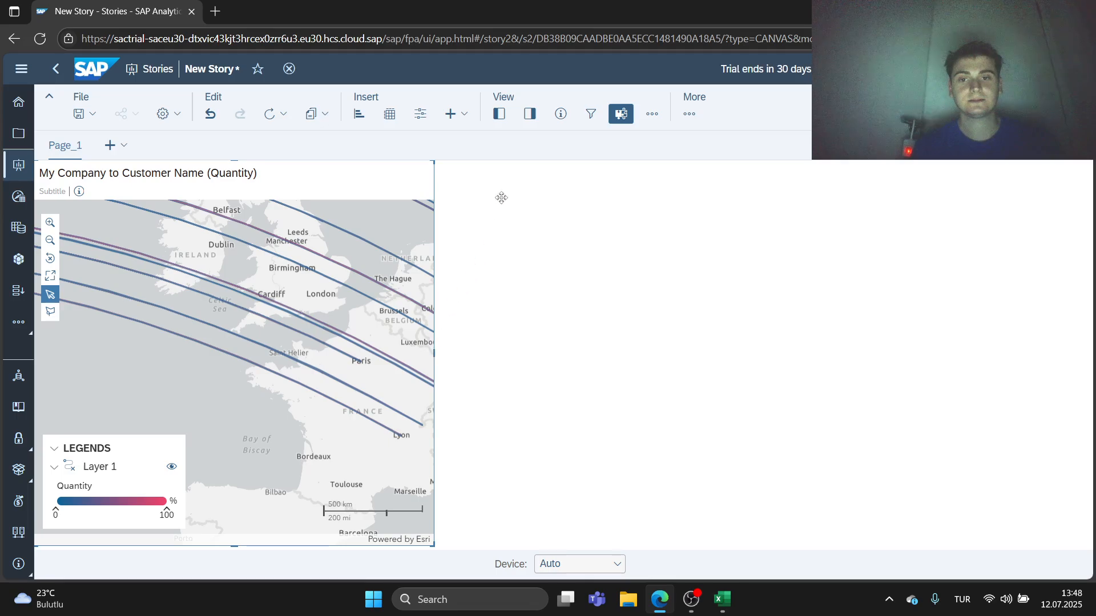
left_click(454, 116)
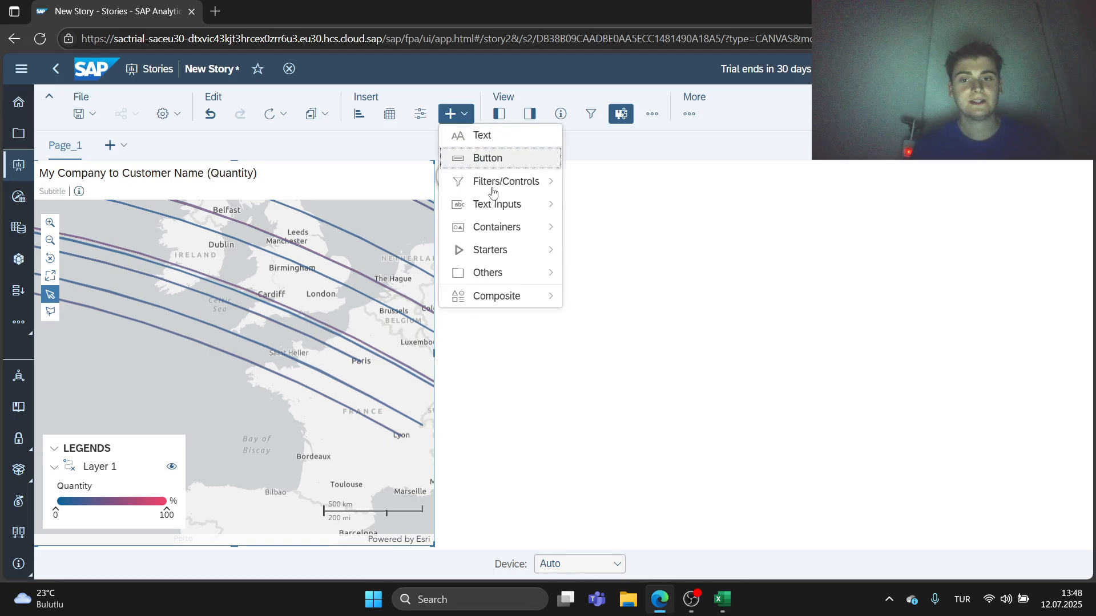
mouse_move(514, 273)
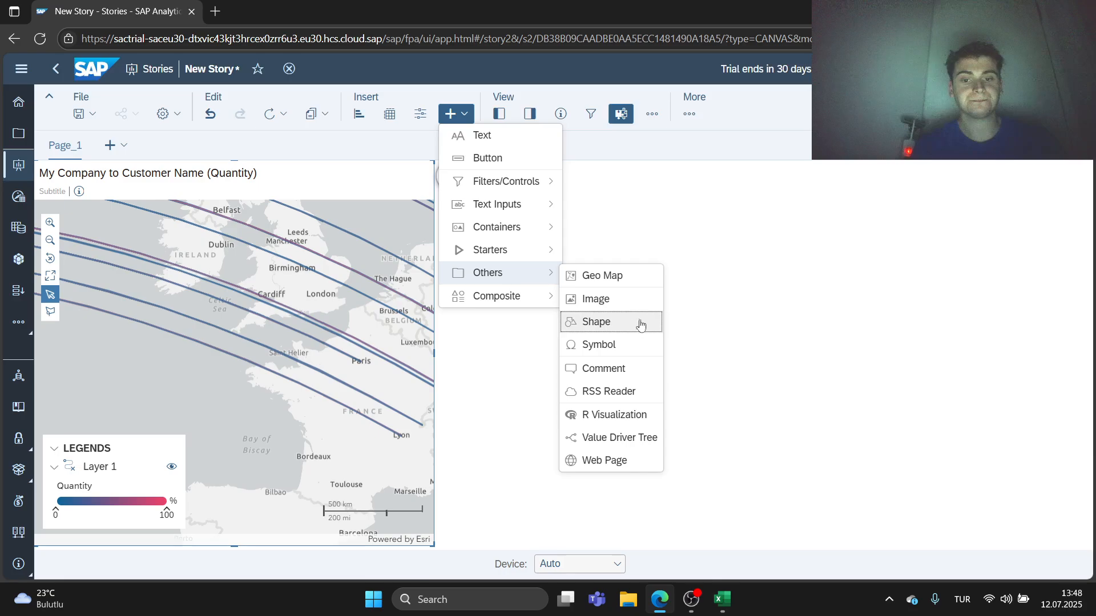
left_click(638, 284)
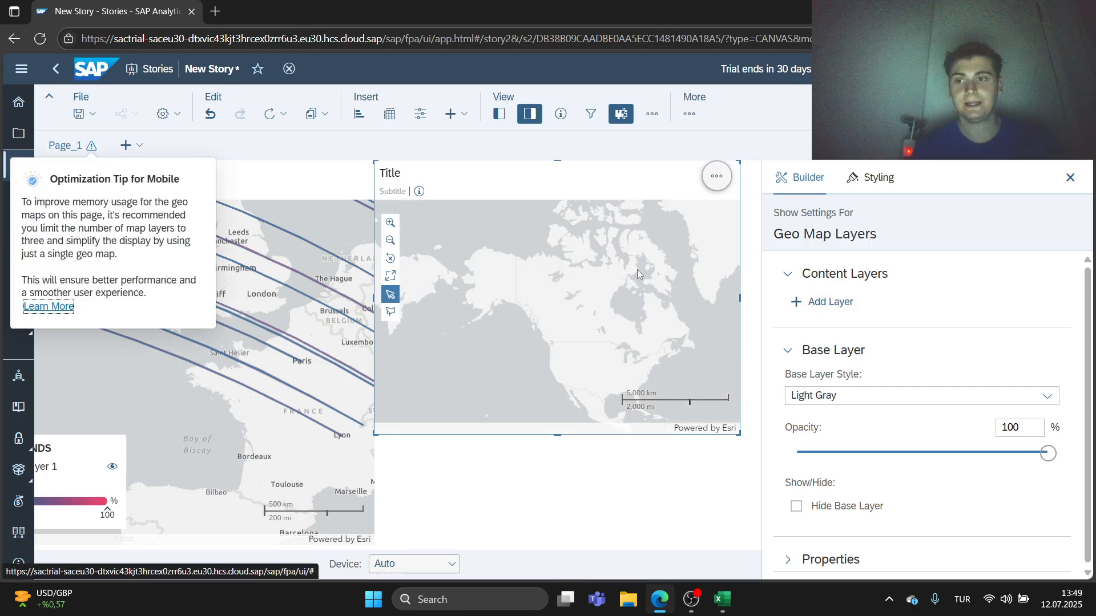
Add a Heat Map content layer to the new geo map with Customer Name as its location dimension.
left_click(818, 302)
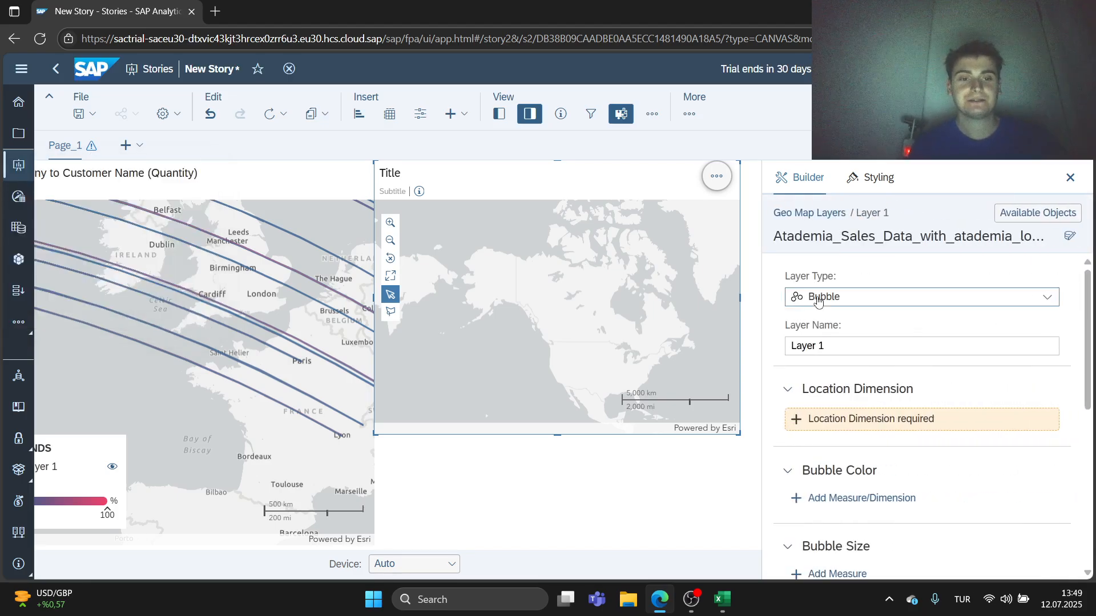
left_click(859, 308)
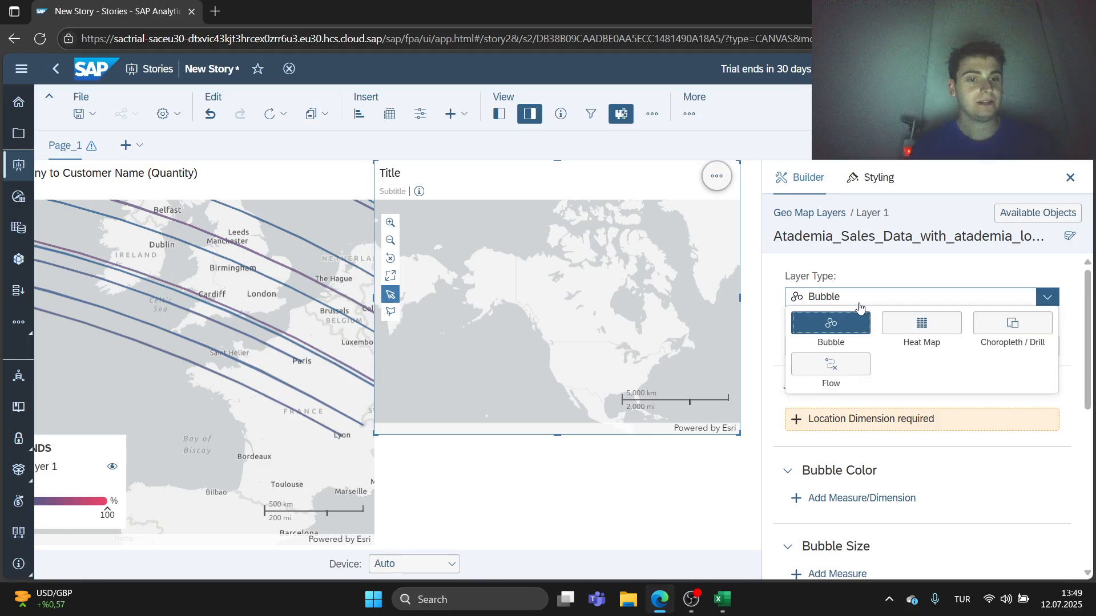
left_click(923, 331)
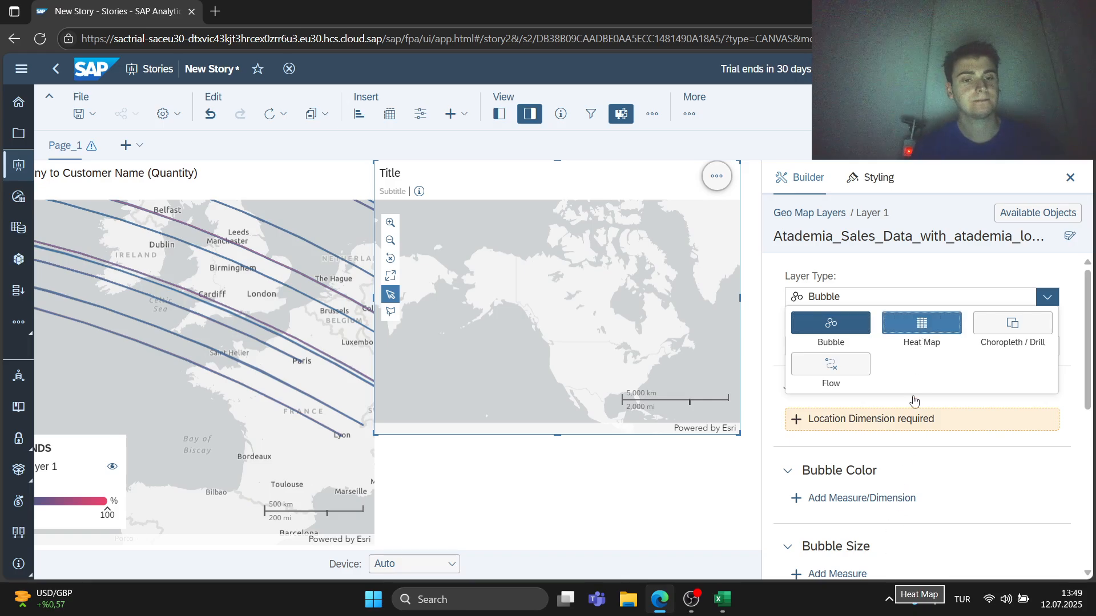
left_click(915, 333)
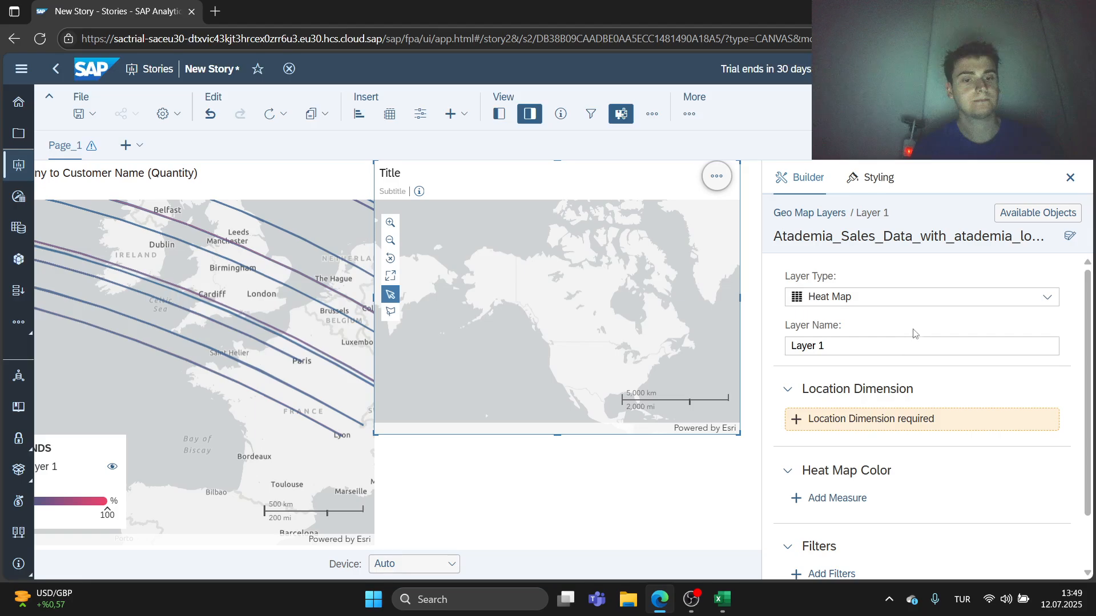
left_click(893, 425)
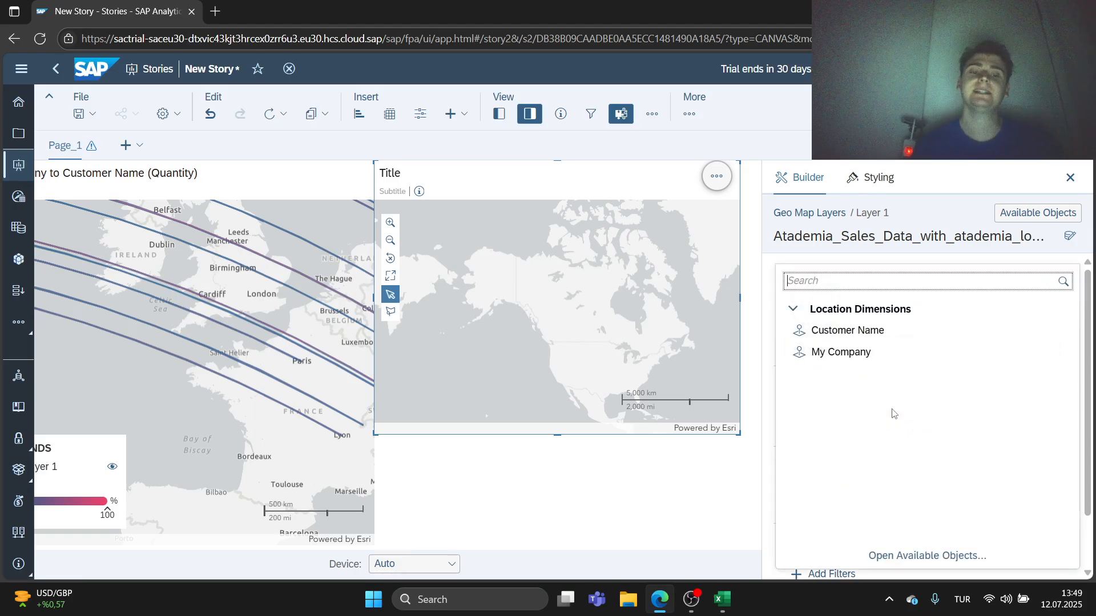
left_click(906, 337)
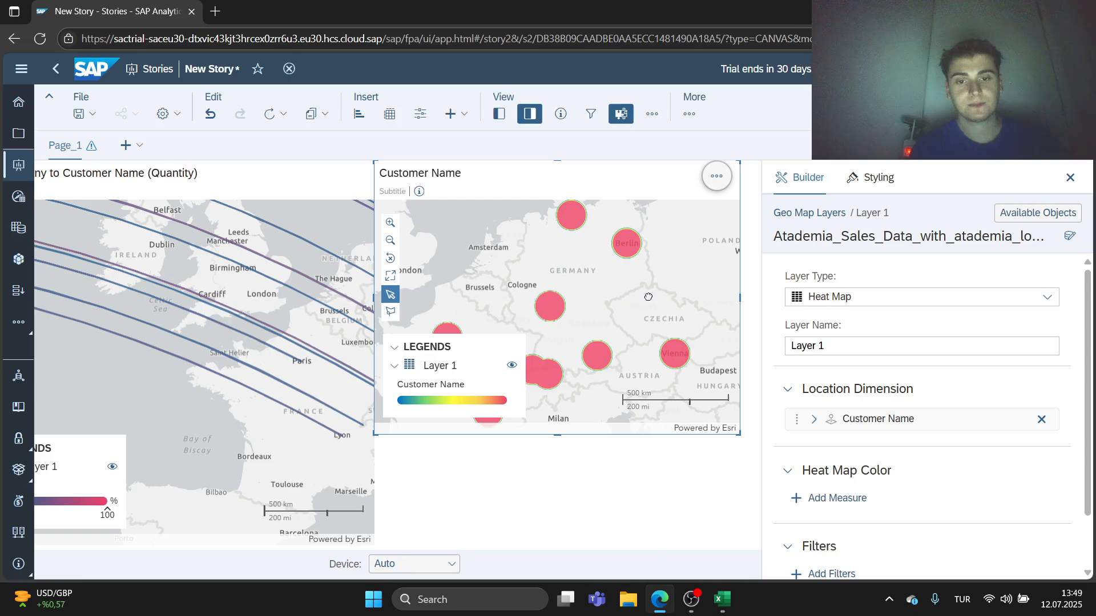
Set the new layer's Heat Map Color to the Total Revenue (USD) measure.
left_click_drag(662, 285, 672, 277)
scroll(624, 341, "up", 3)
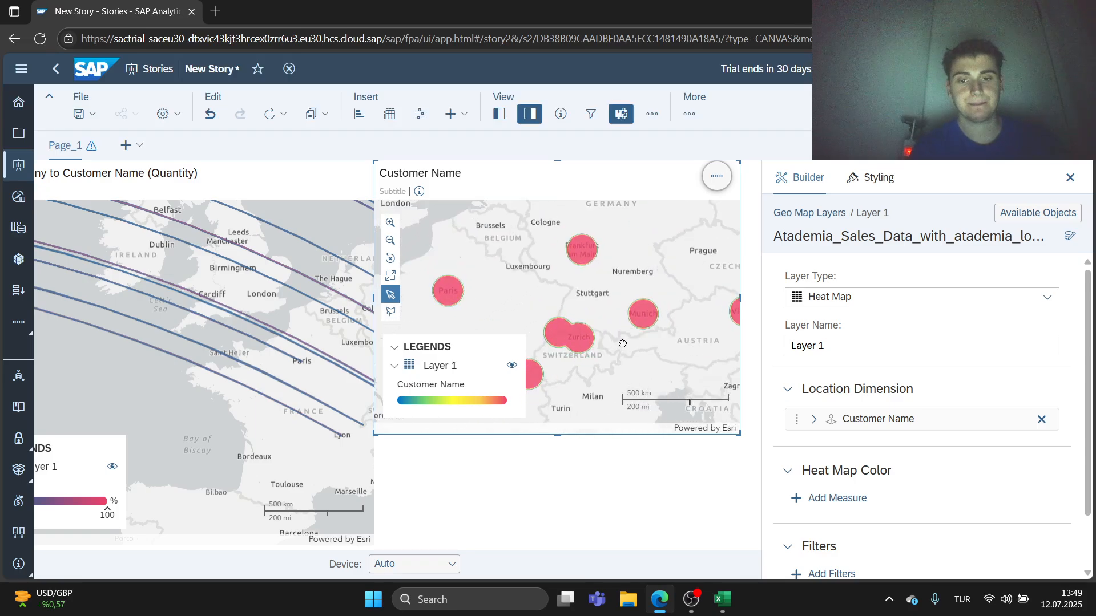
scroll(603, 364, "down", 1)
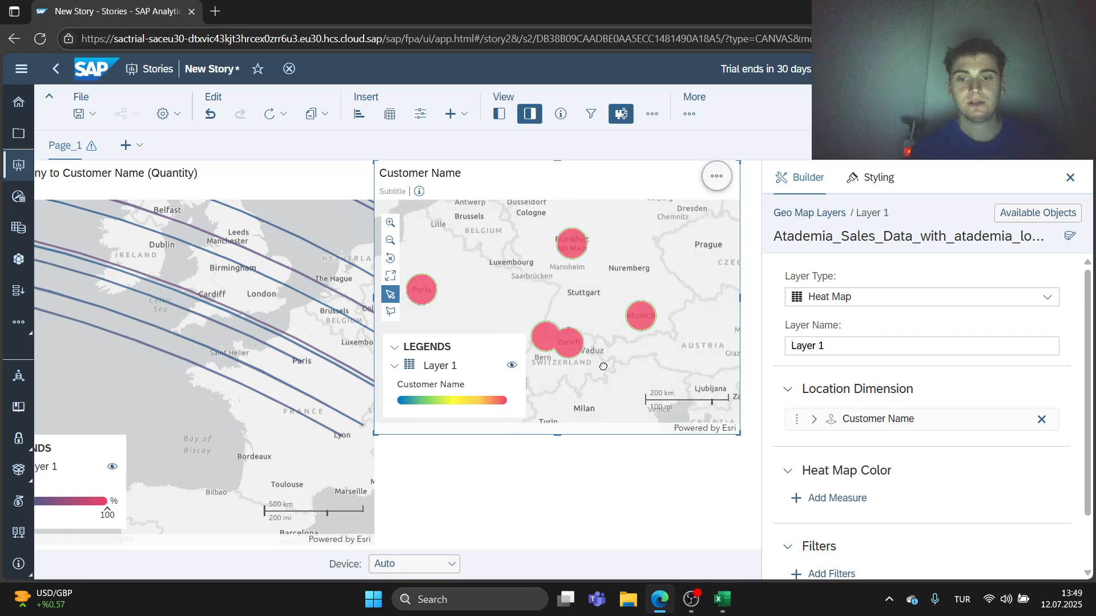
scroll(576, 356, "up", 1)
scroll(576, 357, "up", 2)
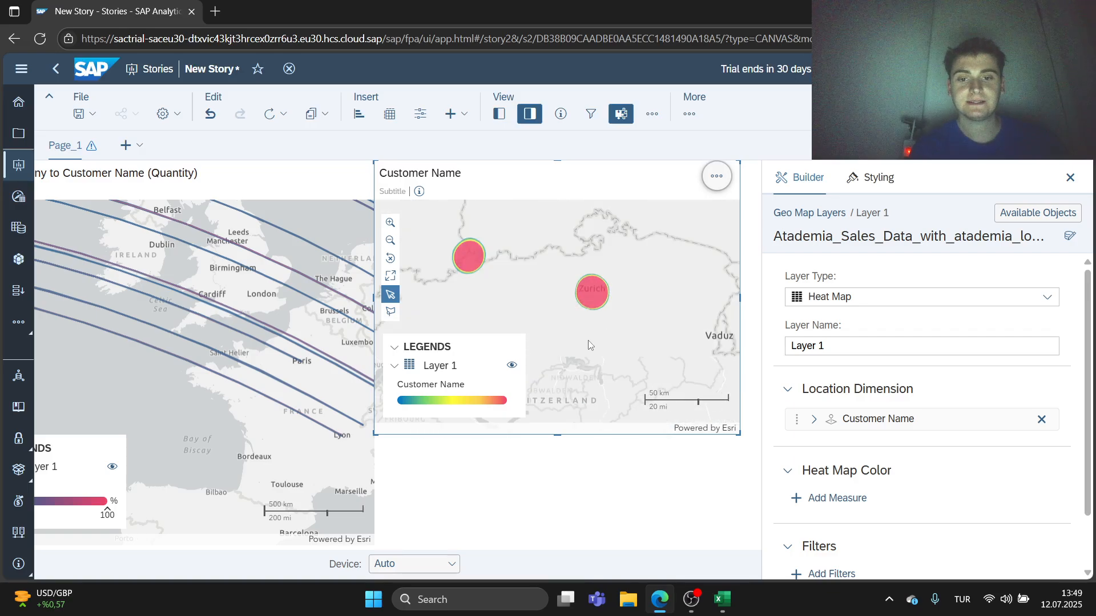
scroll(587, 343, "up", 1)
scroll(833, 439, "down", 1)
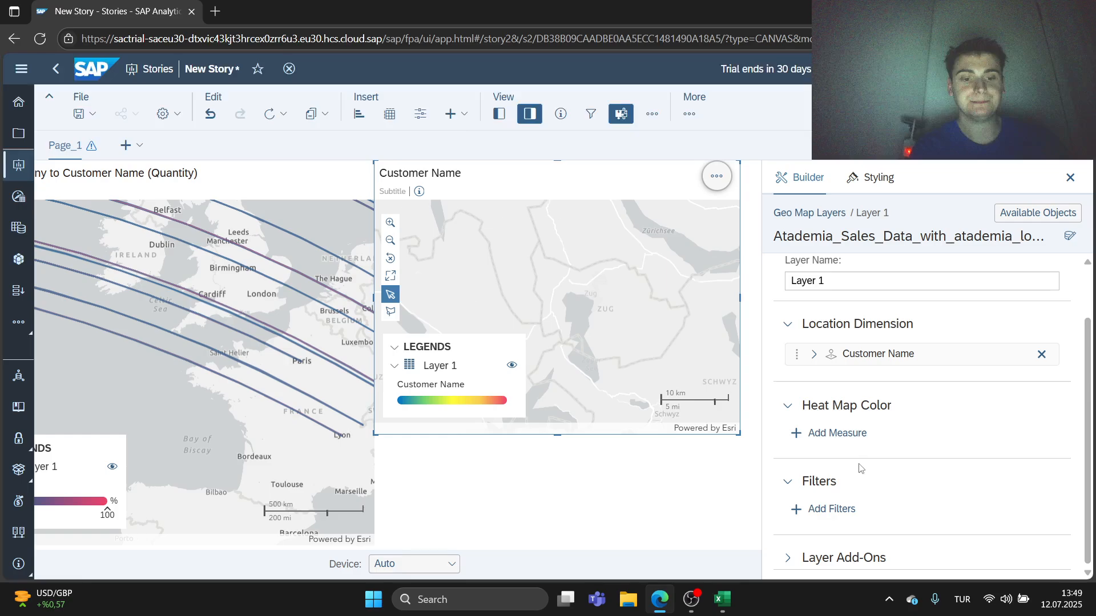
left_click(851, 435)
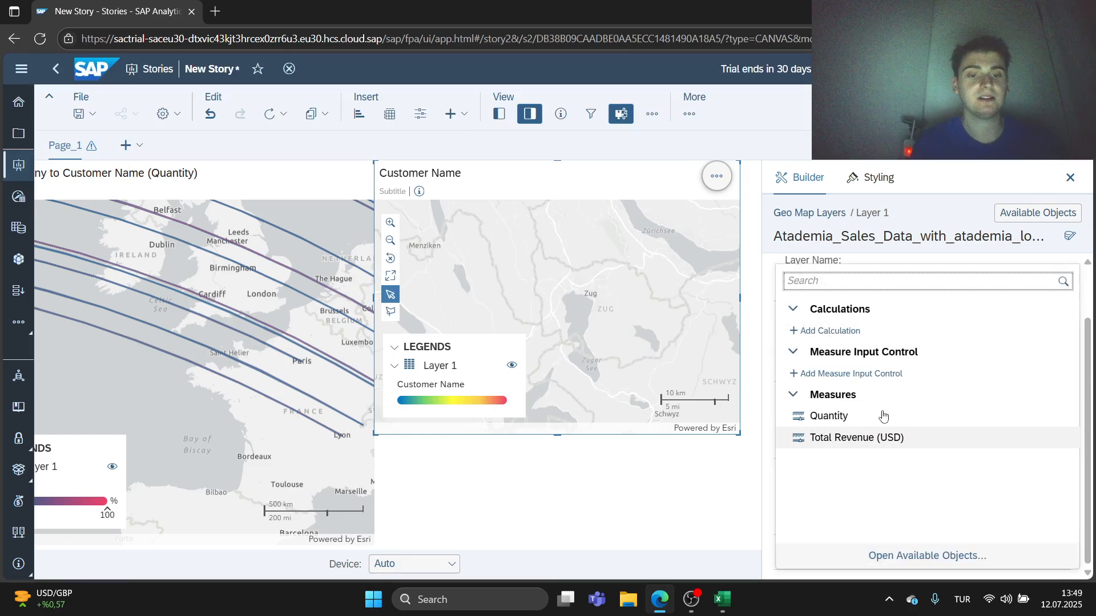
left_click(882, 450)
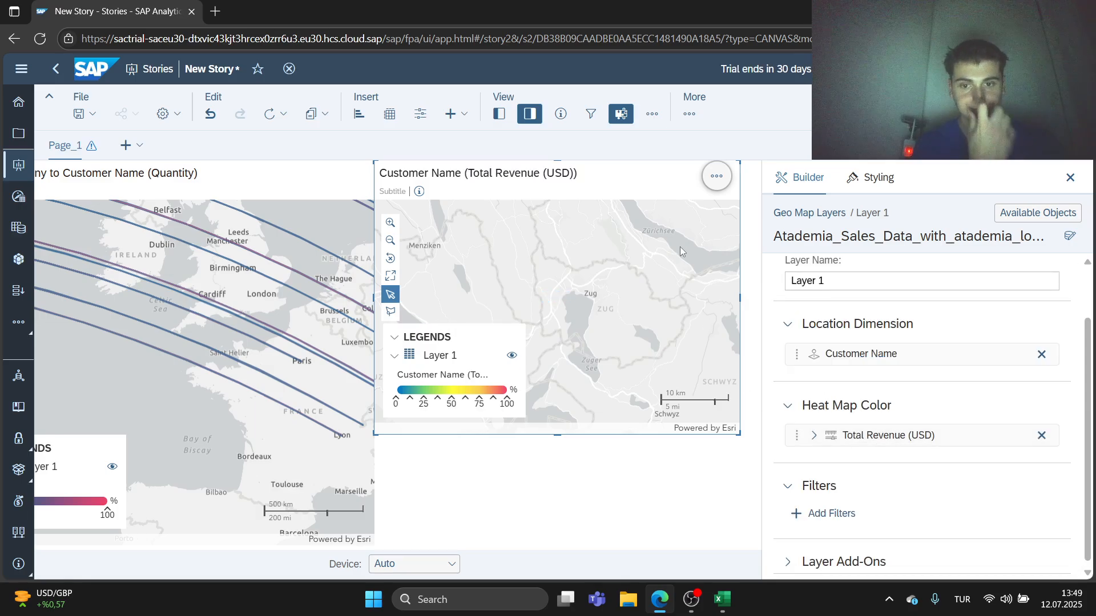
Examine the Total Revenue heat spots of the customers around Switzerland and its neighboring countries.
scroll(572, 308, "down", 3)
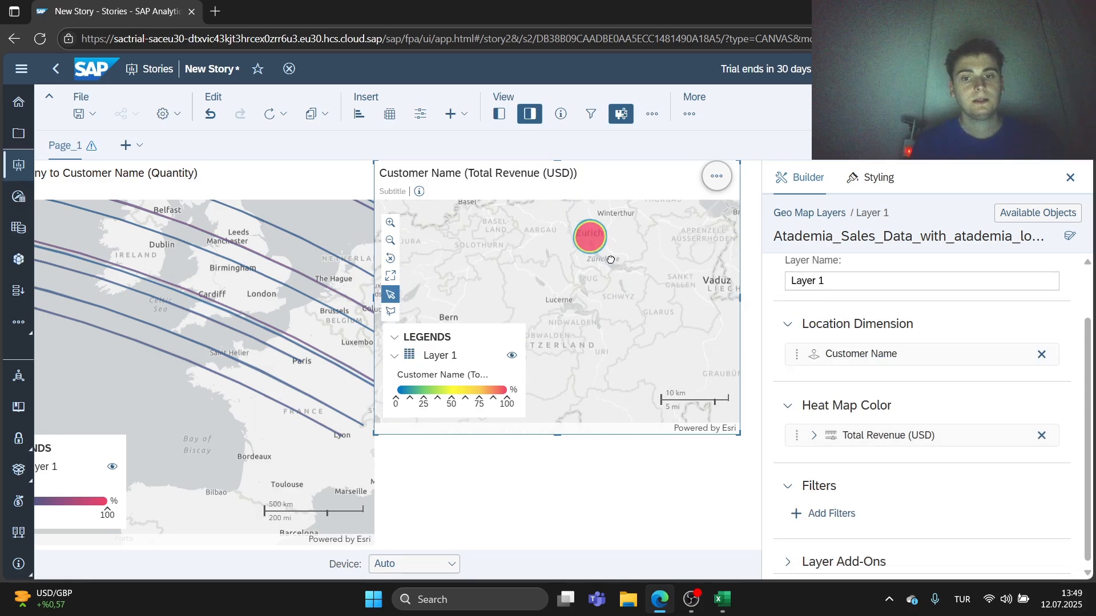
scroll(652, 266, "down", 3)
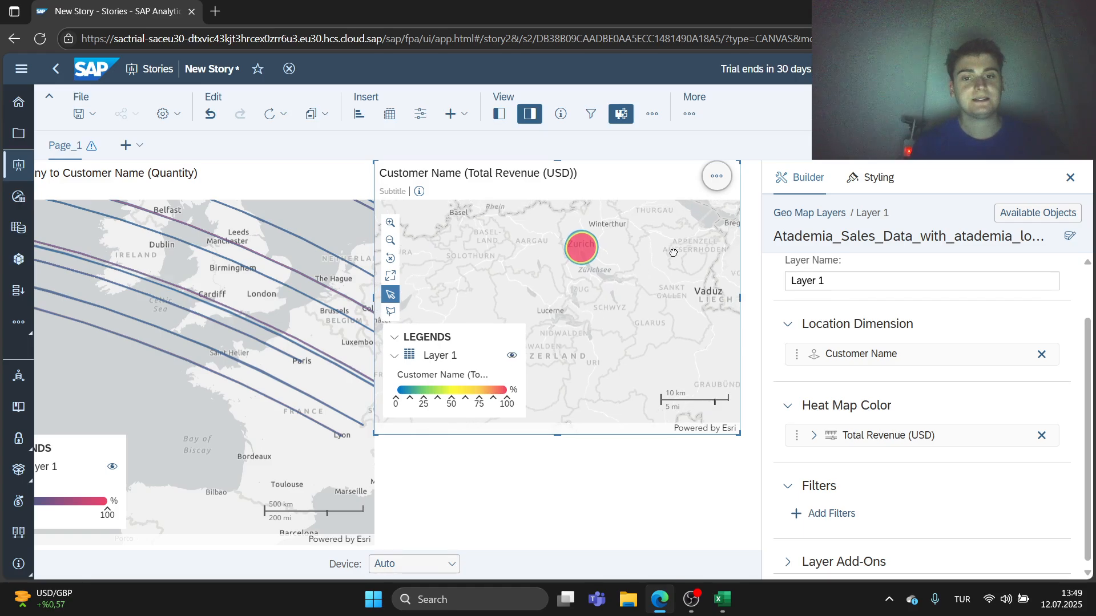
left_click_drag(581, 317, 589, 339)
scroll(614, 317, "down", 5)
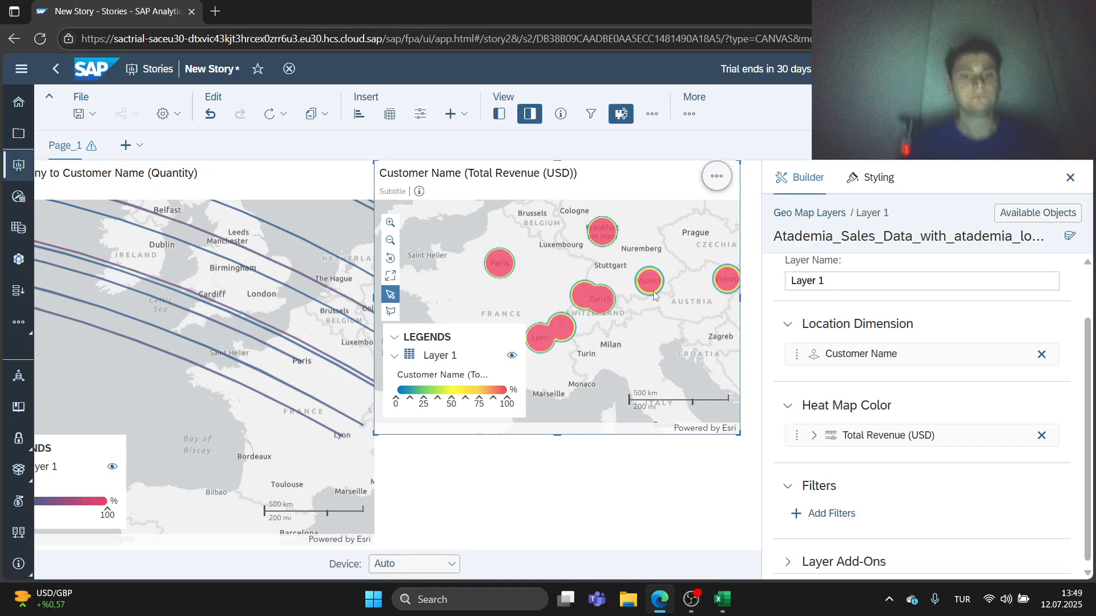
left_click_drag(677, 304, 597, 415)
scroll(591, 314, "up", 5)
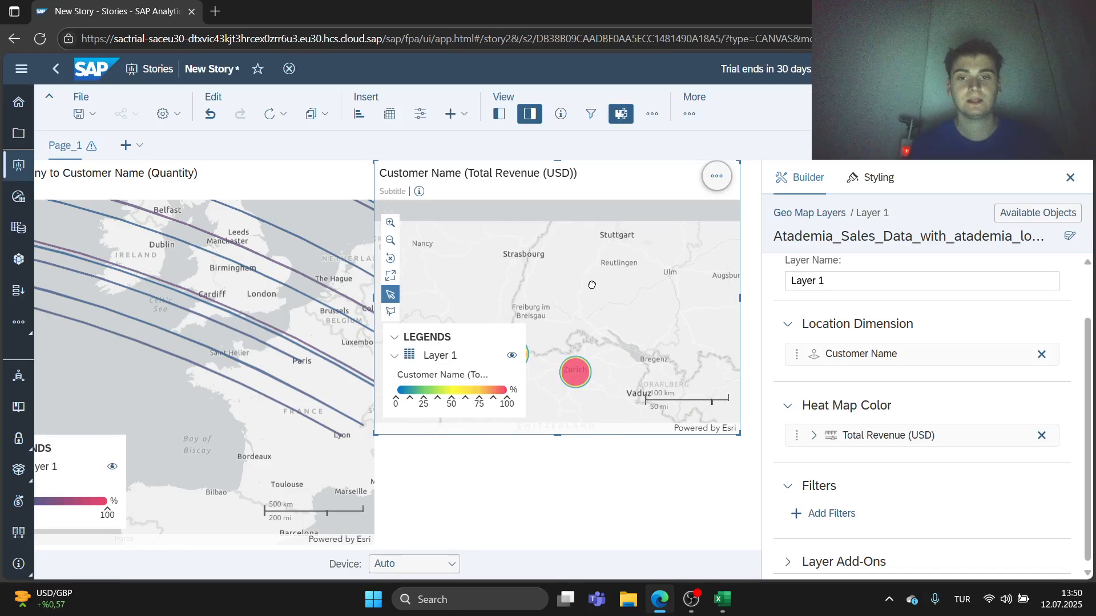
left_click_drag(567, 329, 643, 227)
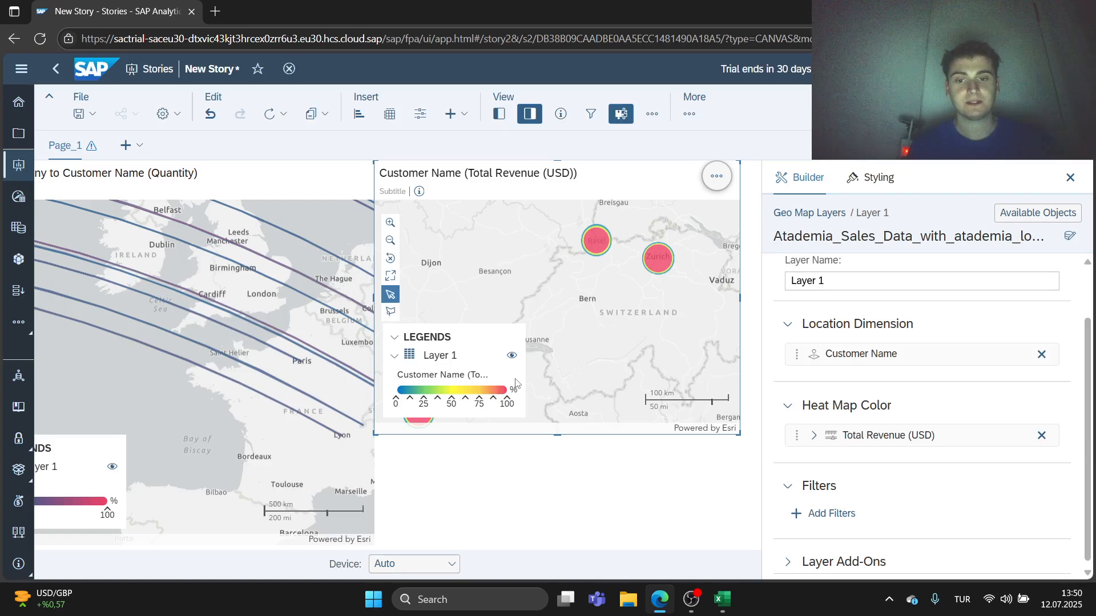
left_click_drag(520, 415, 495, 458)
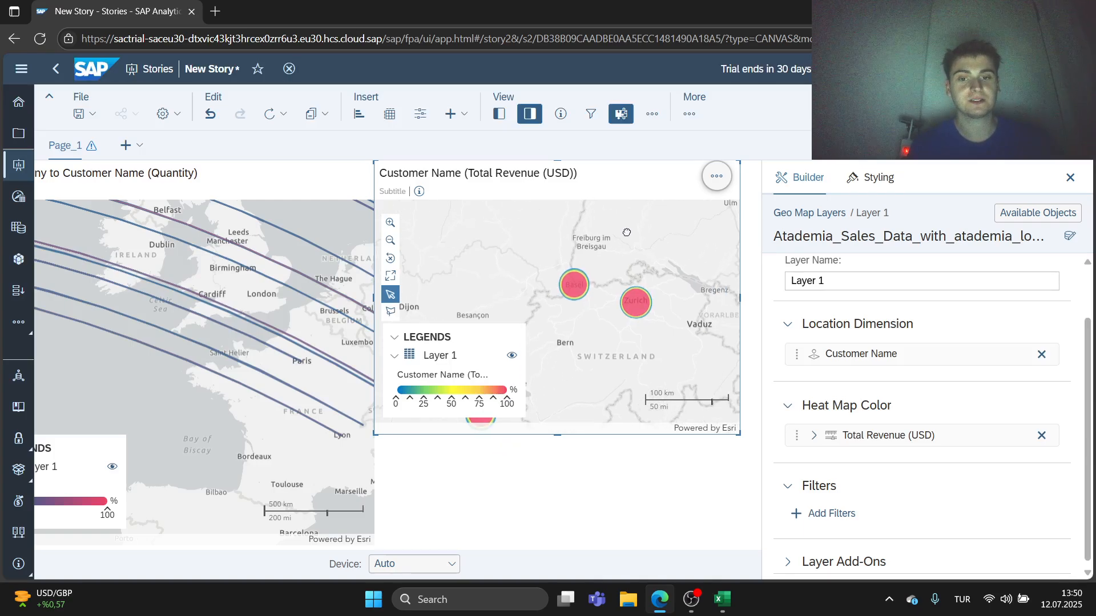
Insert a third geo map on the canvas below the Total Revenue (USD) heat map.
left_click_drag(584, 328, 579, 351)
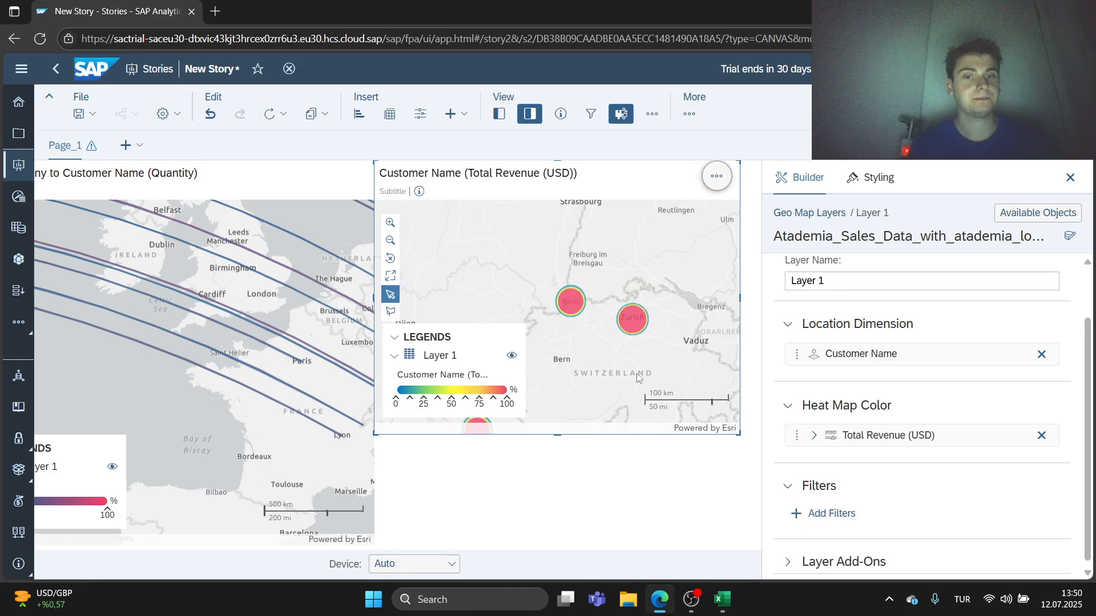
left_click(466, 116)
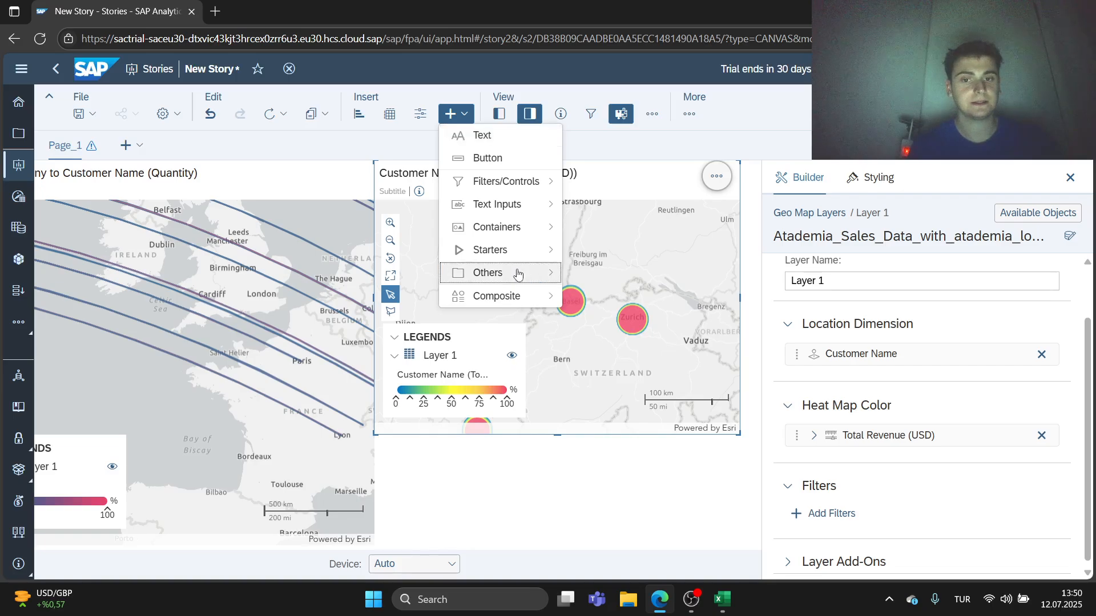
mouse_move(518, 272)
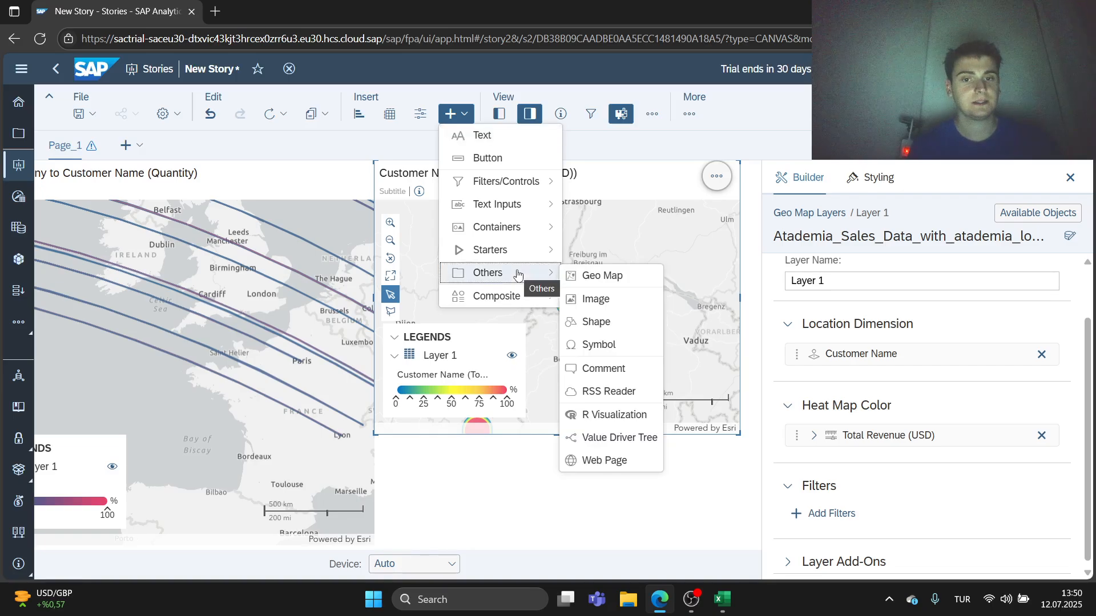
left_click(580, 277)
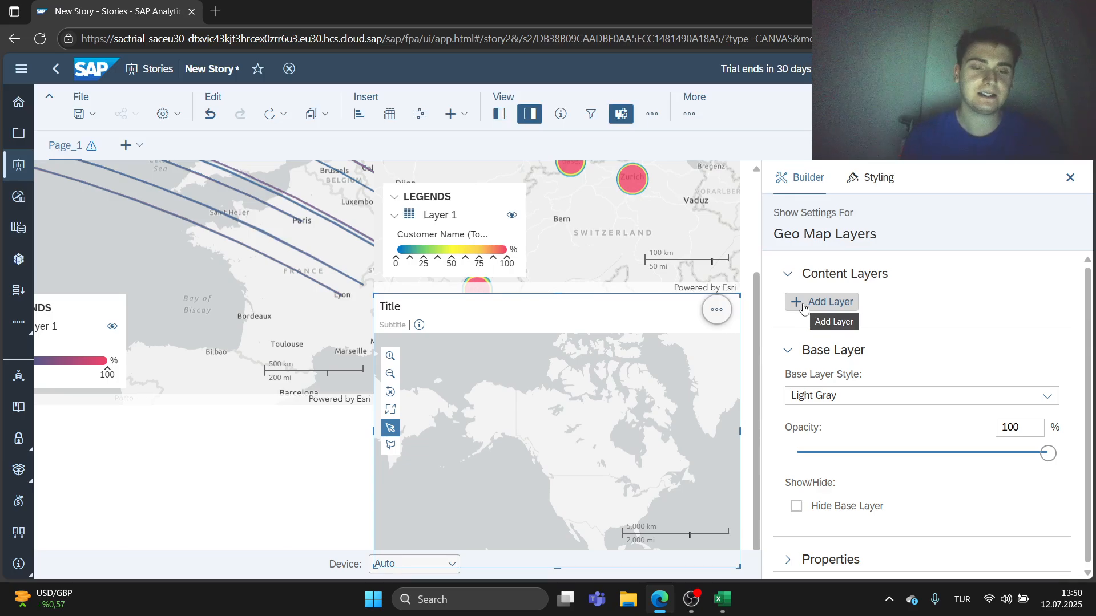
Add a Bubble content layer to the new geo map with Customer Name as its location dimension.
left_click(835, 297)
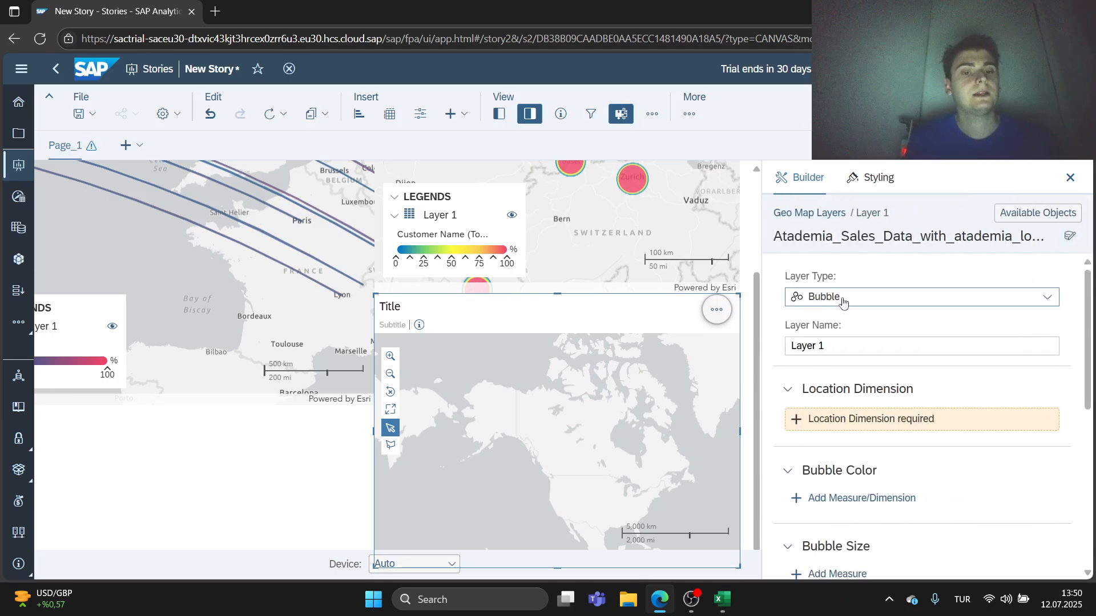
left_click(843, 302)
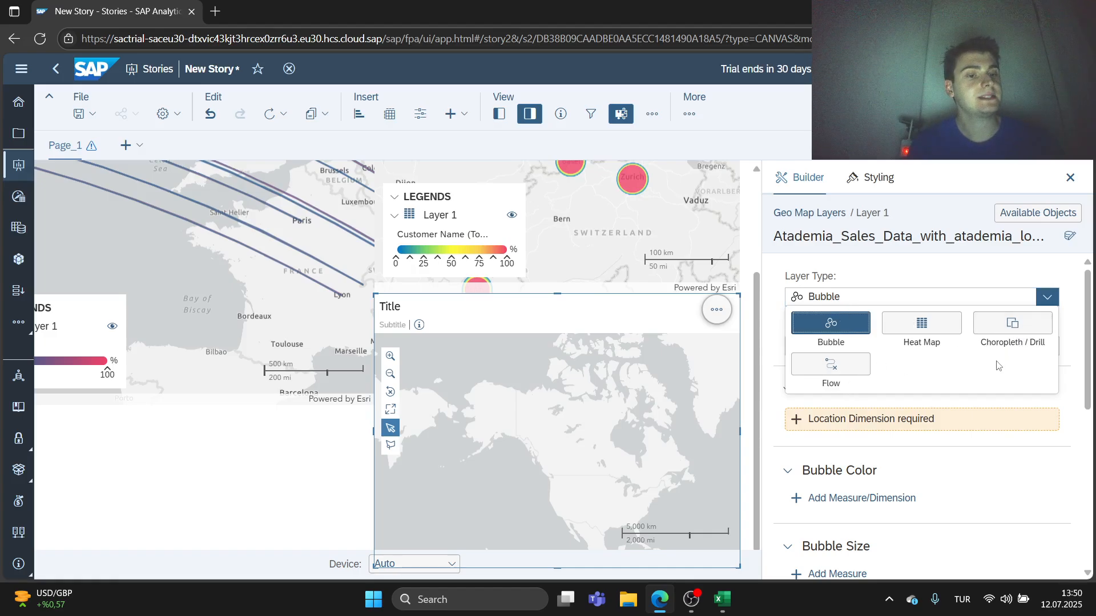
left_click(999, 426)
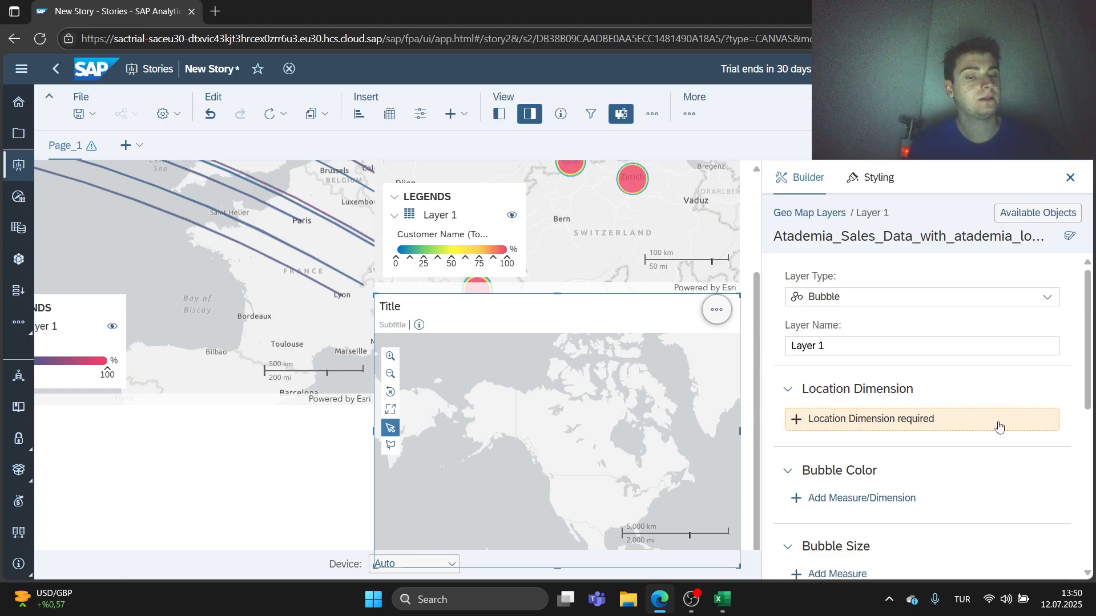
left_click(998, 425)
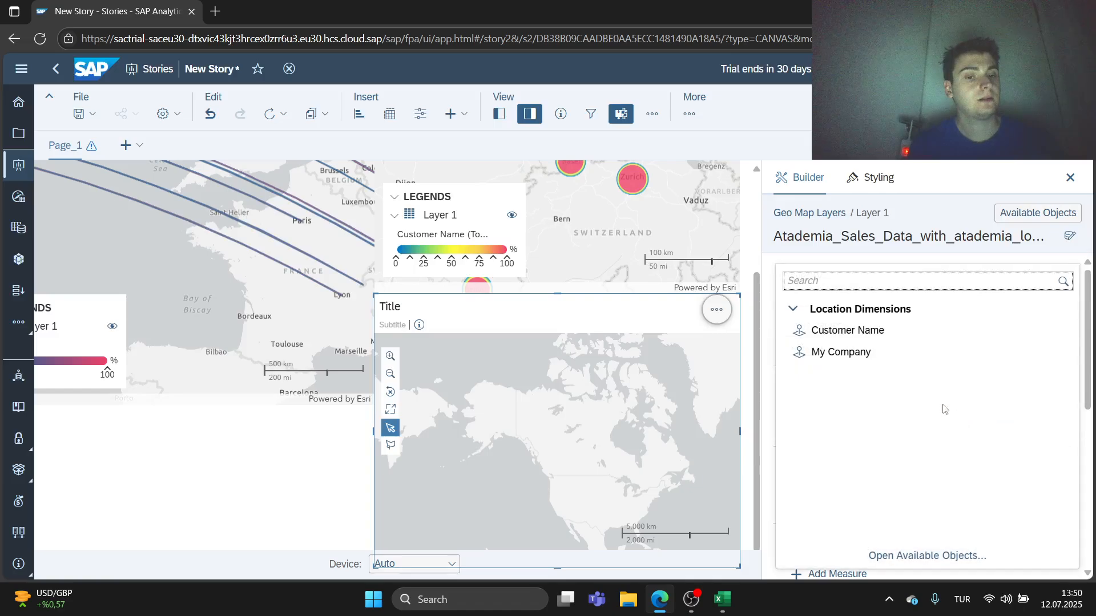
left_click(851, 341)
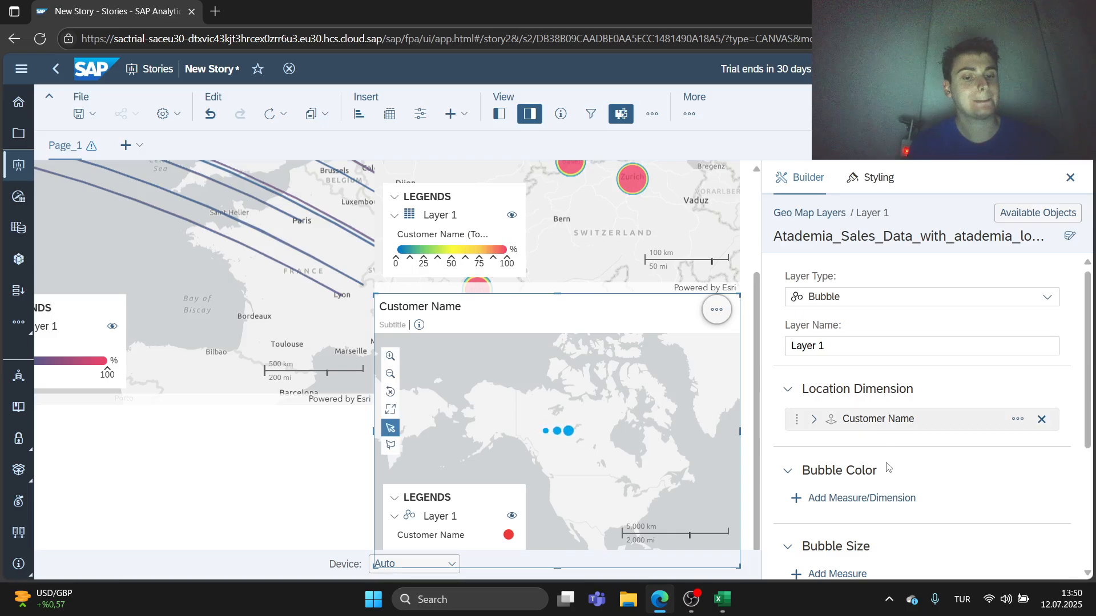
Set the bubble layer's Bubble Size to the Quantity measure.
scroll(888, 467, "down", 2)
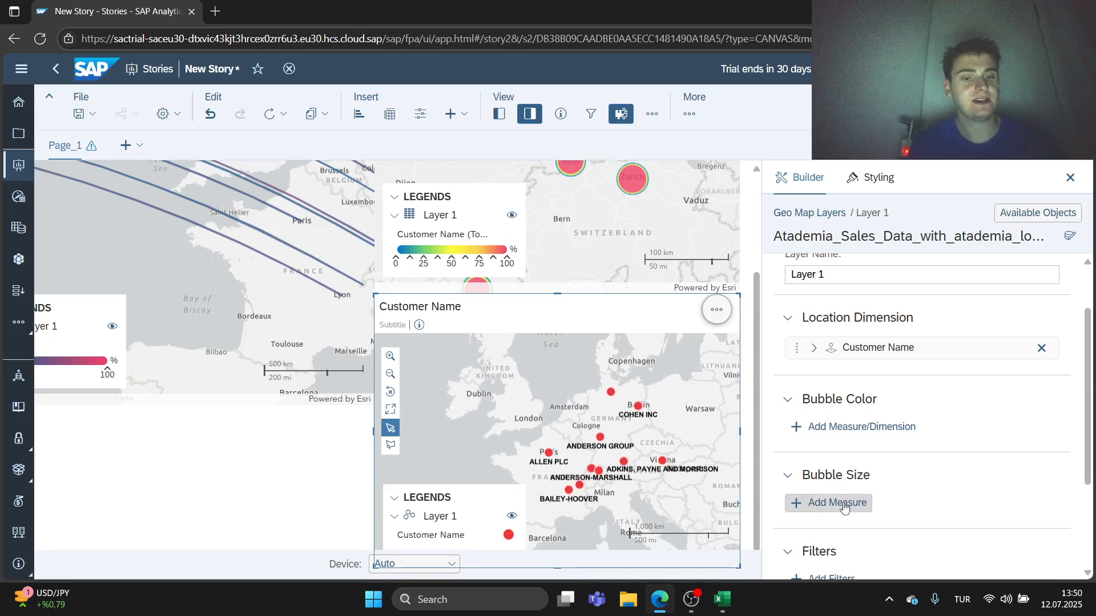
left_click(844, 508)
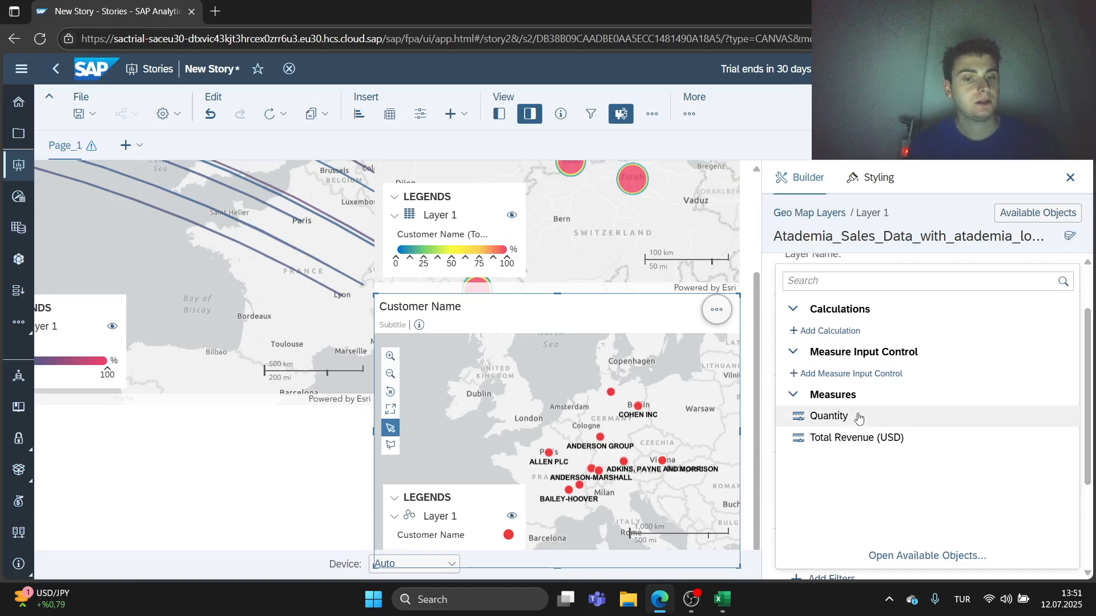
left_click(858, 418)
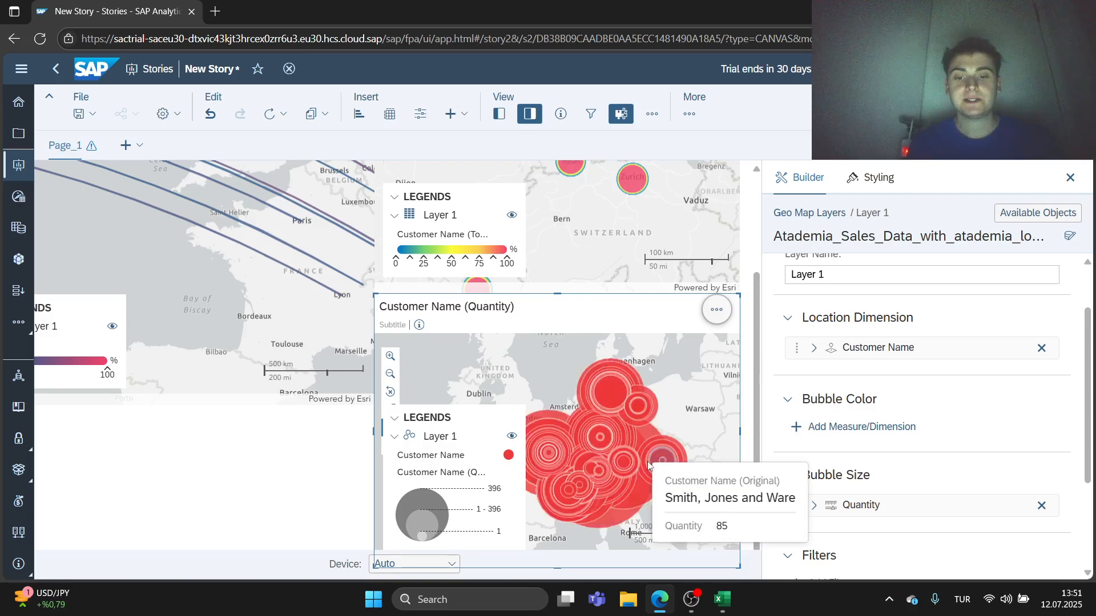
Examine the customers' Quantity bubbles across Central Europe and around Switzerland, comparing them with the Total Revenue heat map.
scroll(649, 465, "up", 1)
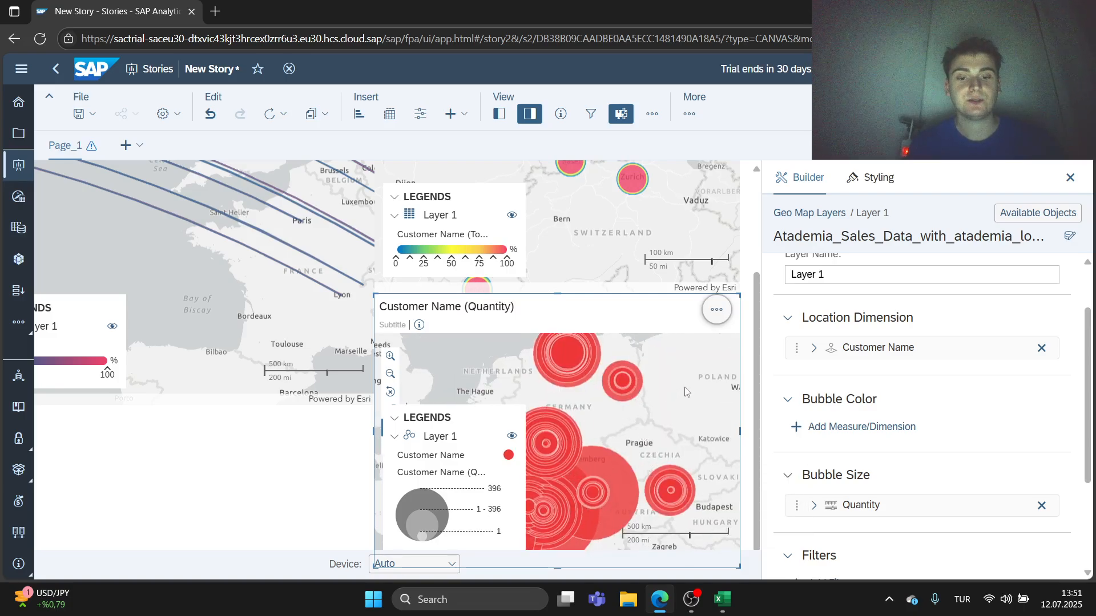
left_click_drag(692, 385, 784, 300)
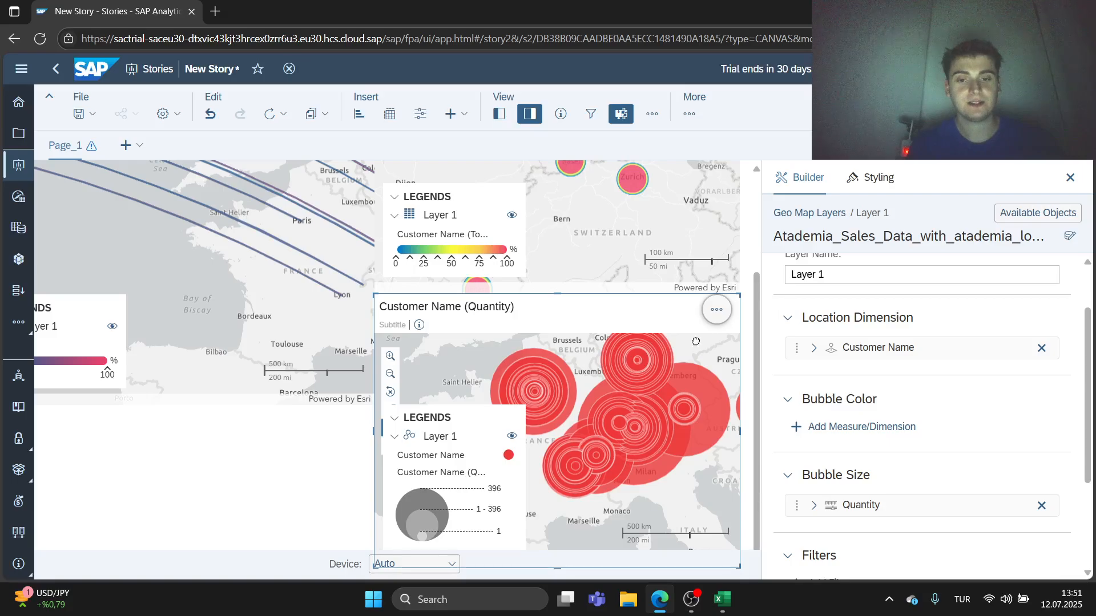
scroll(652, 383, "down", 1)
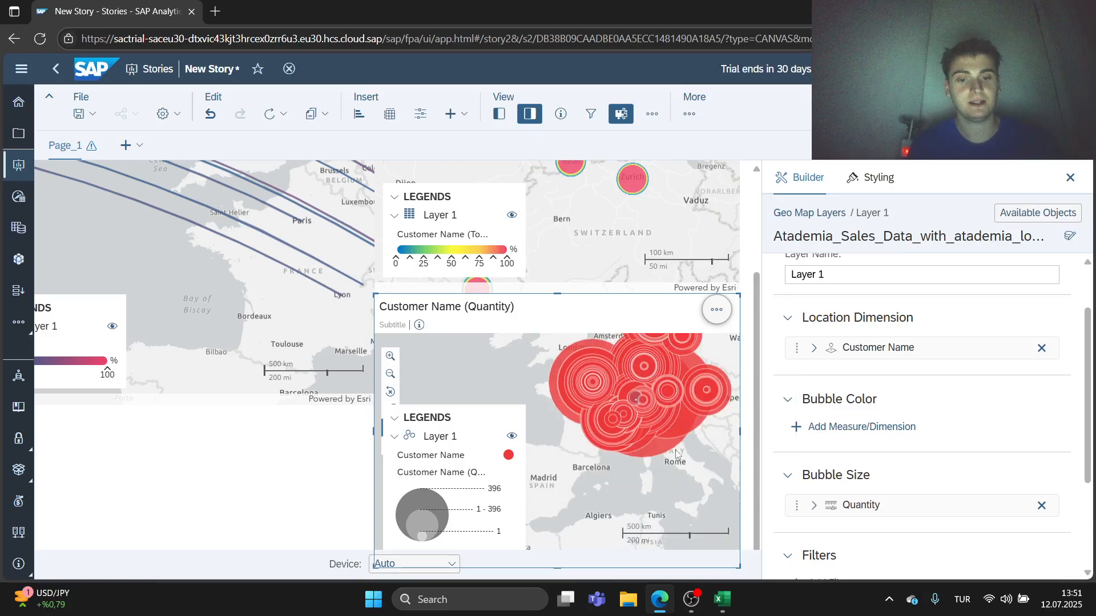
scroll(669, 416, "up", 3)
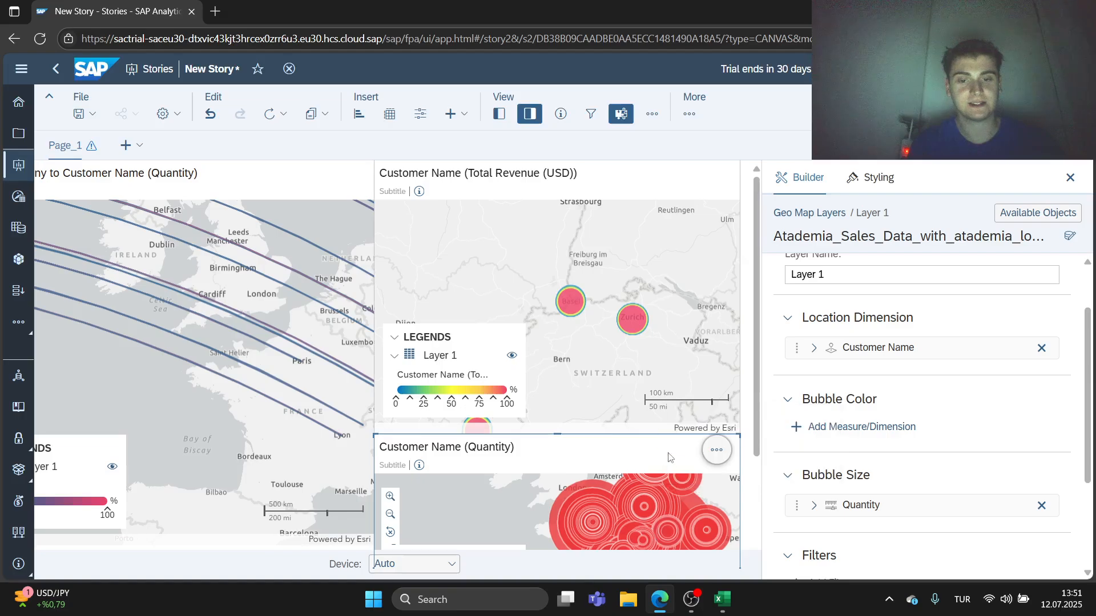
scroll(662, 405, "down", 3)
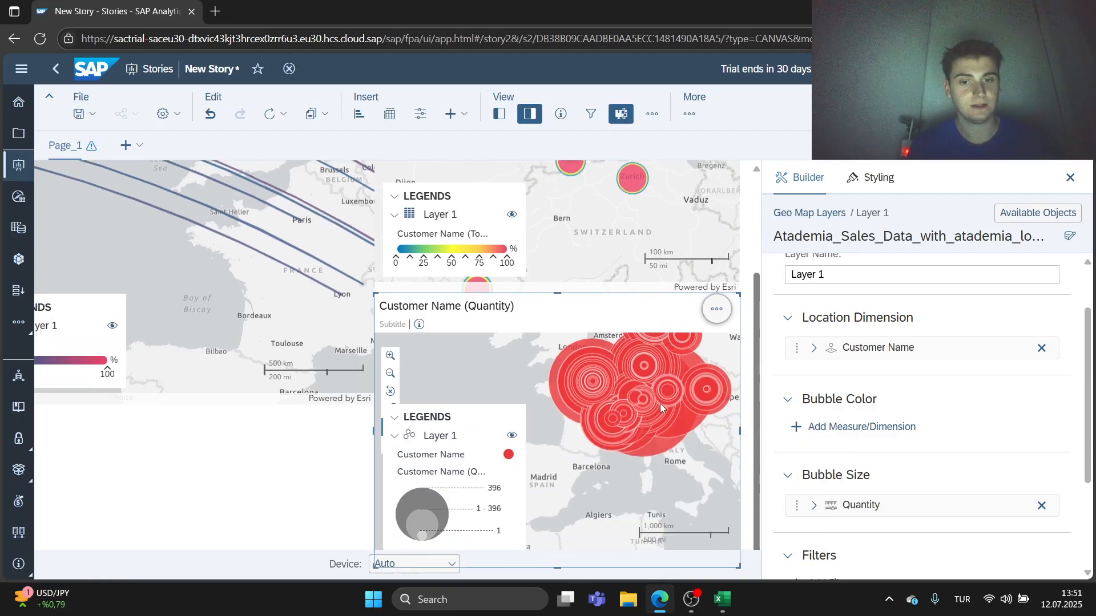
left_click(660, 421)
scroll(666, 457, "up", 1)
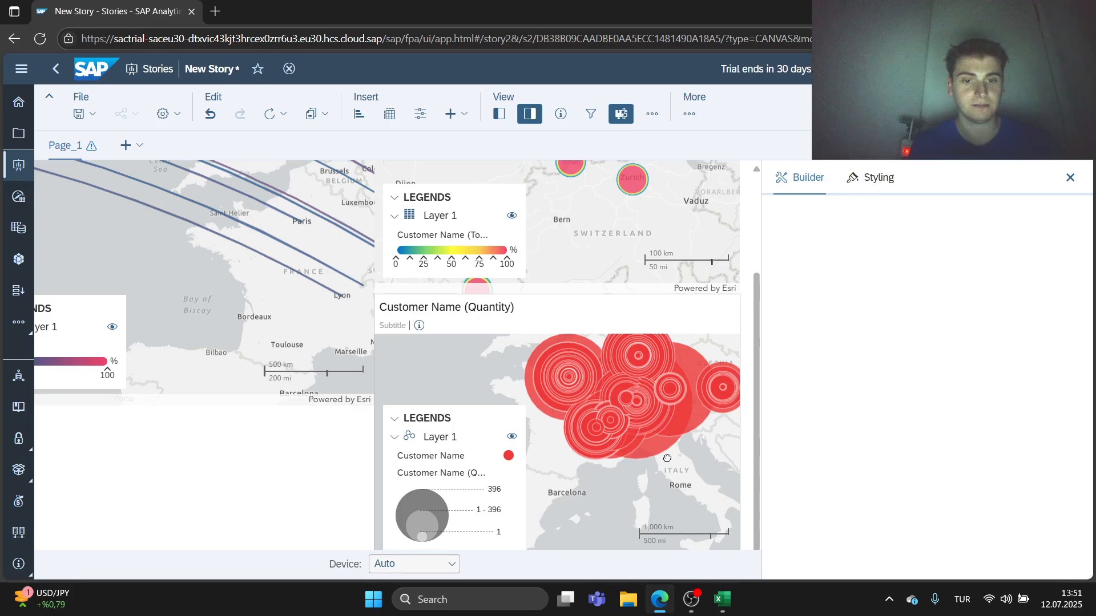
scroll(647, 428, "up", 1)
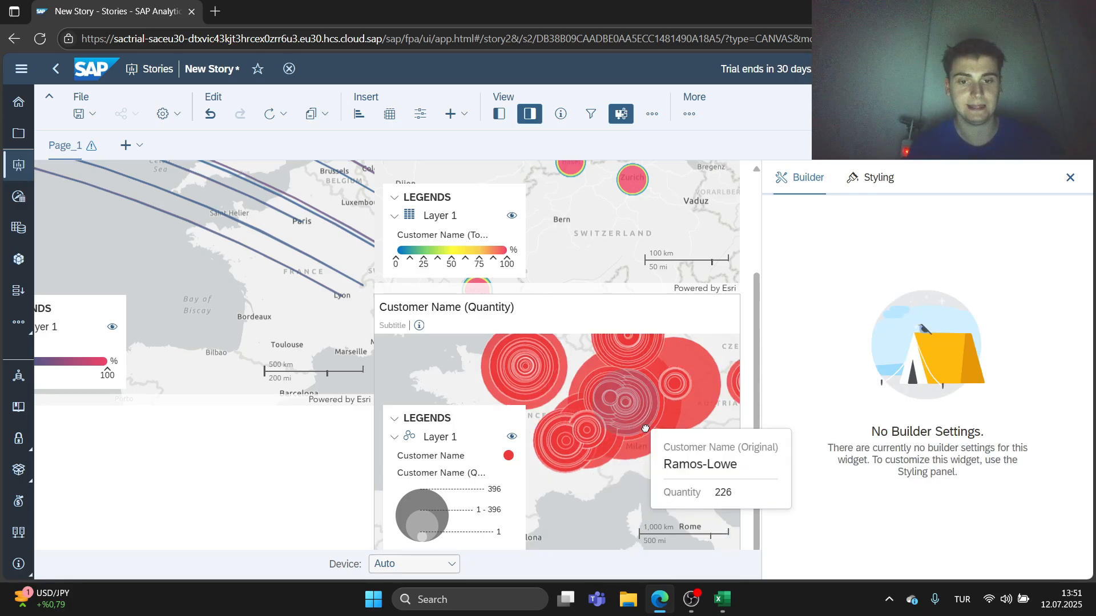
scroll(645, 429, "up", 3)
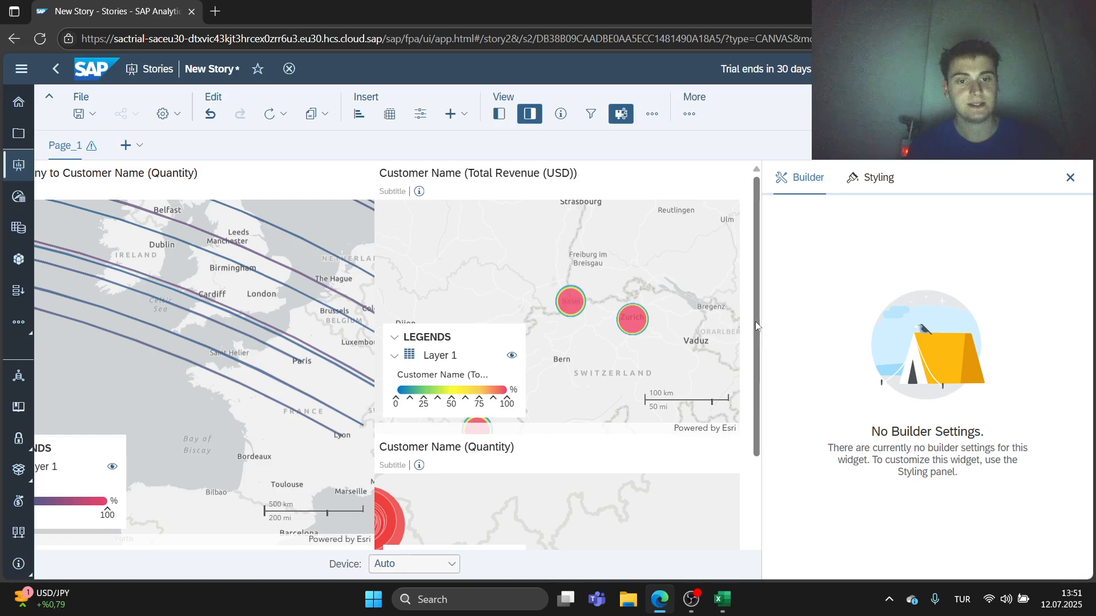
left_click_drag(657, 417, 733, 425)
left_click_drag(668, 412, 744, 488)
left_click_drag(572, 474, 575, 542)
left_click_drag(597, 440, 577, 463)
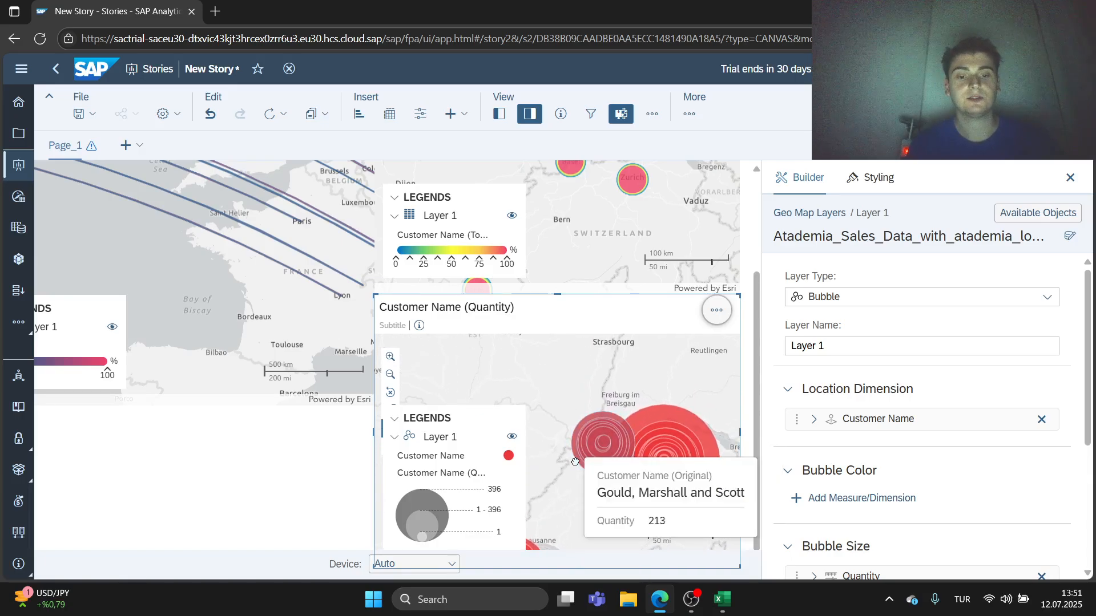